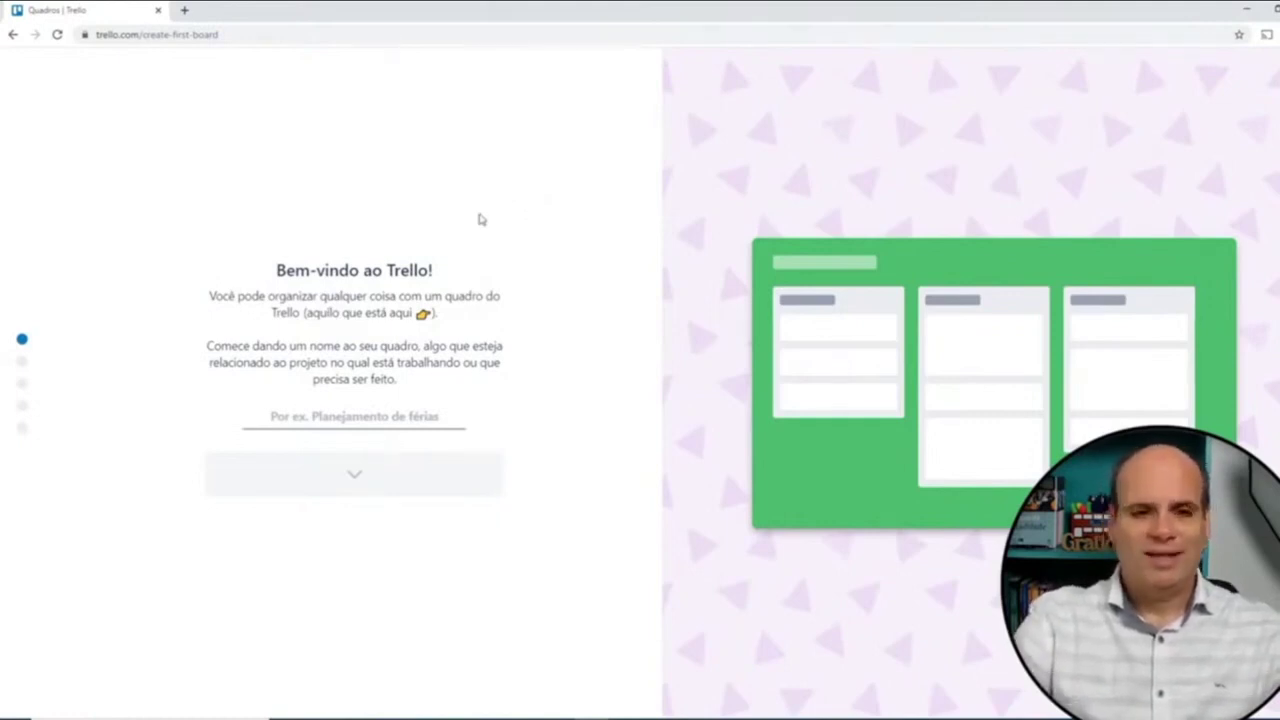
Name the first board Escritório plus the owner's name and accept the three suggested lists
click(366, 416)
text(Es)
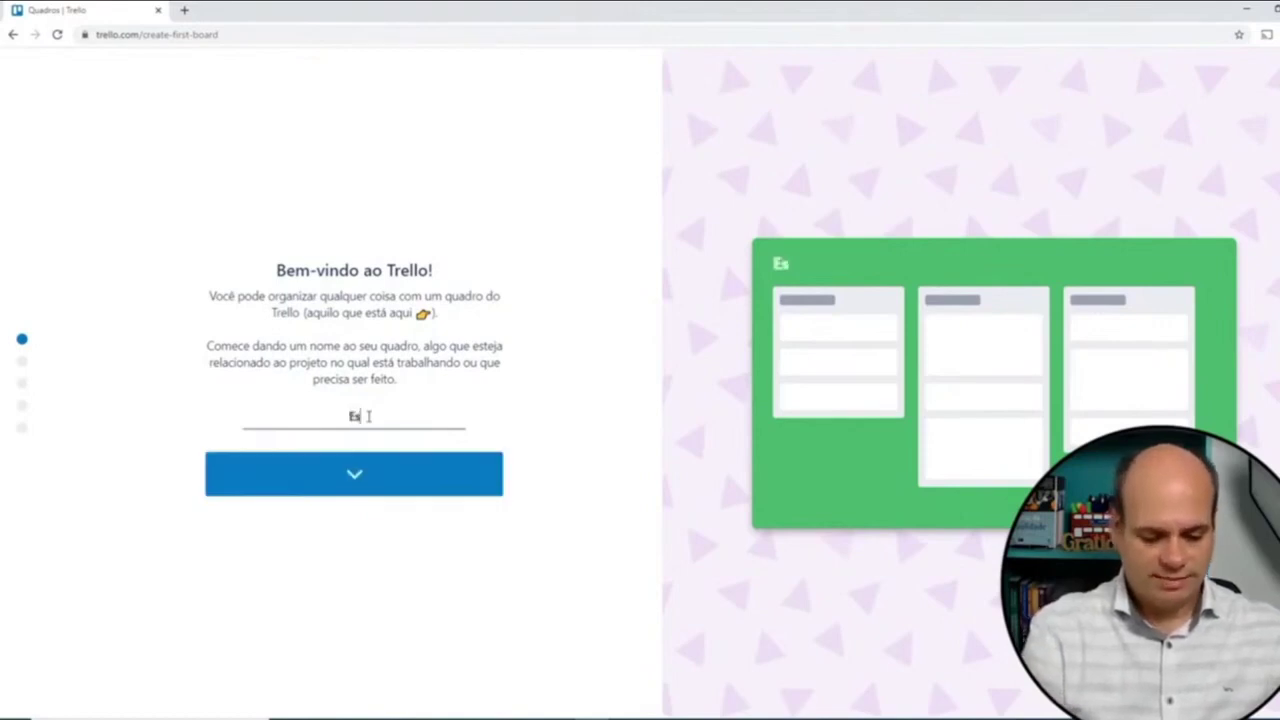
text(critóri)
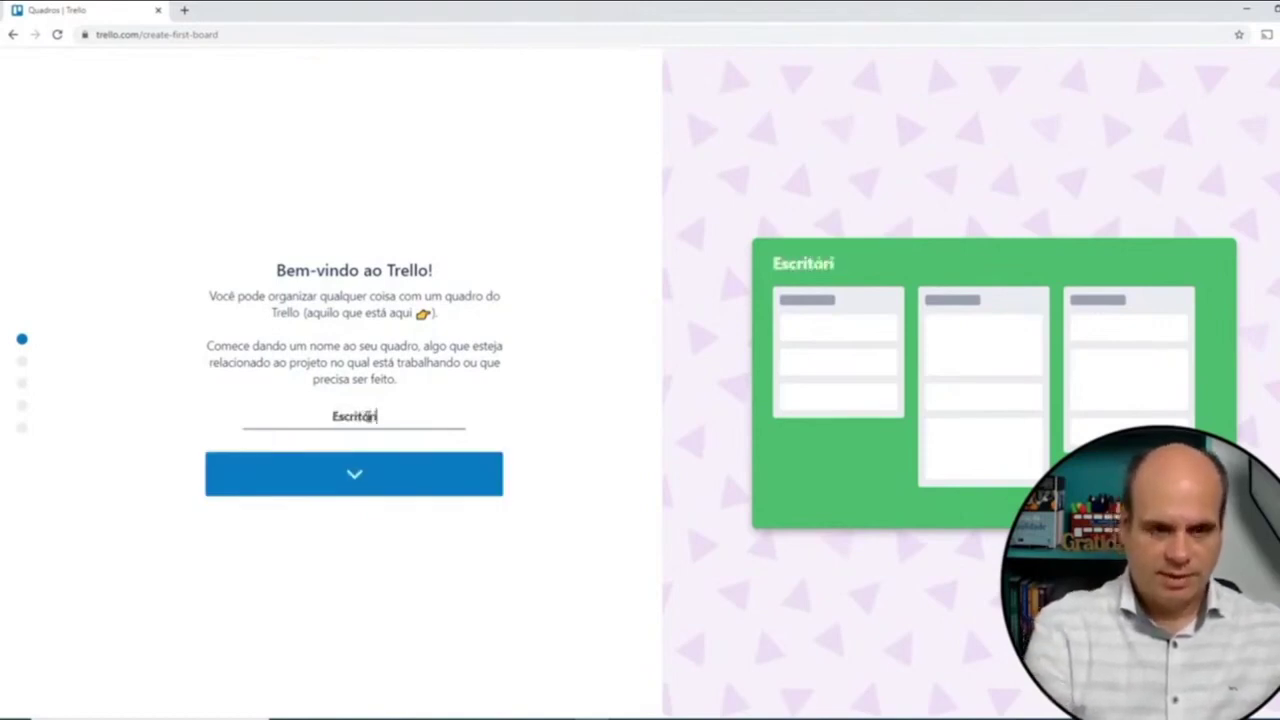
text(o Paulo Mattos)
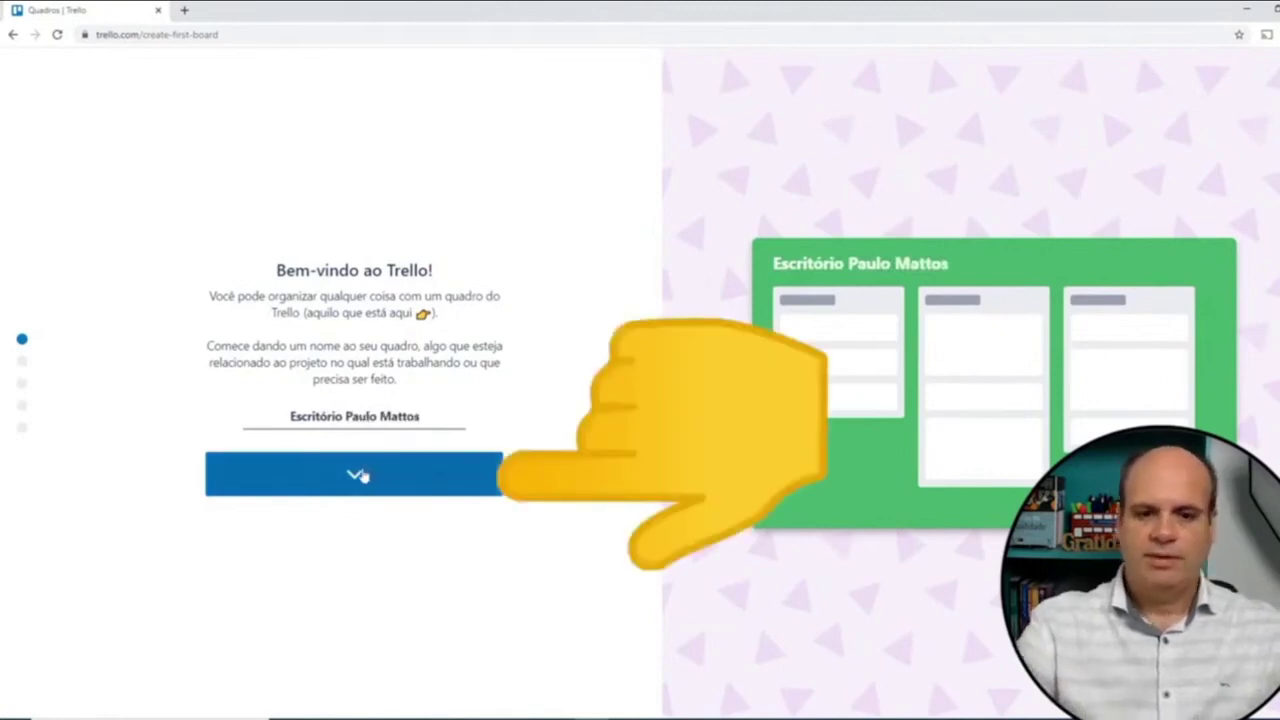
click(362, 476)
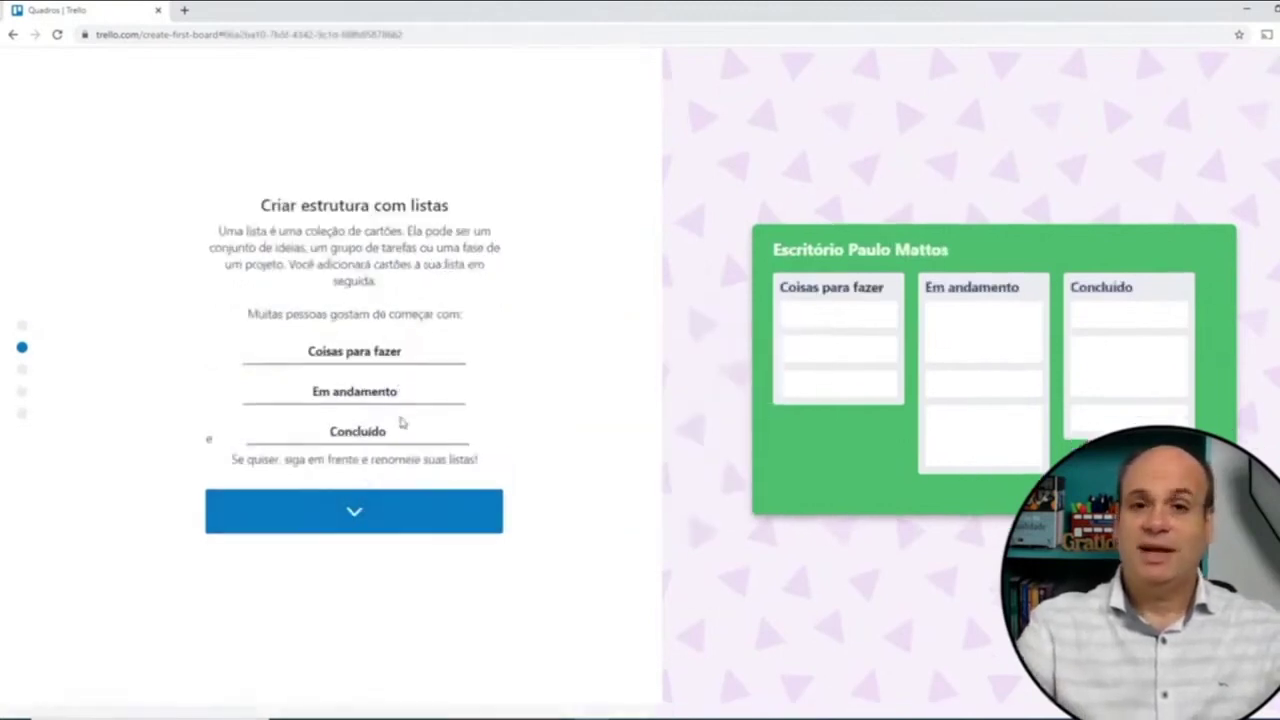
click(357, 514)
Enter starter cards 'Coisas para fazer', 'Em andamento' and 'Concluído' in the first list
click(390, 352)
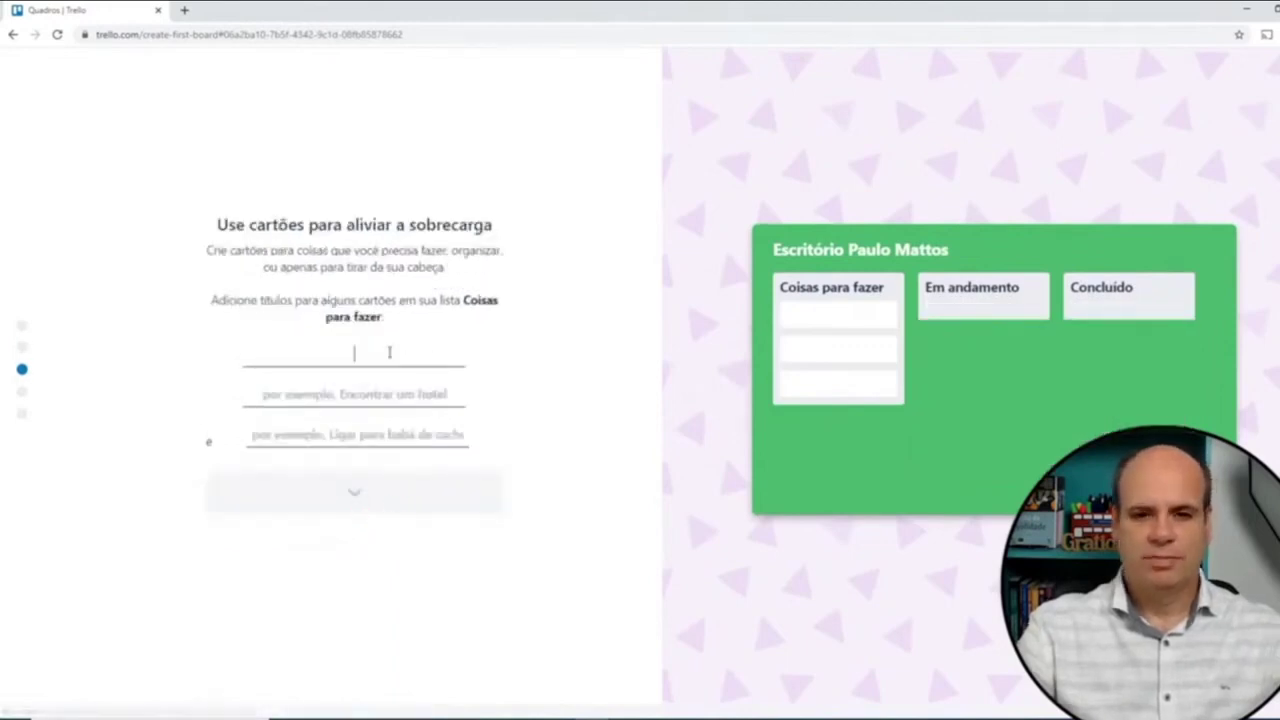
text(Coisas)
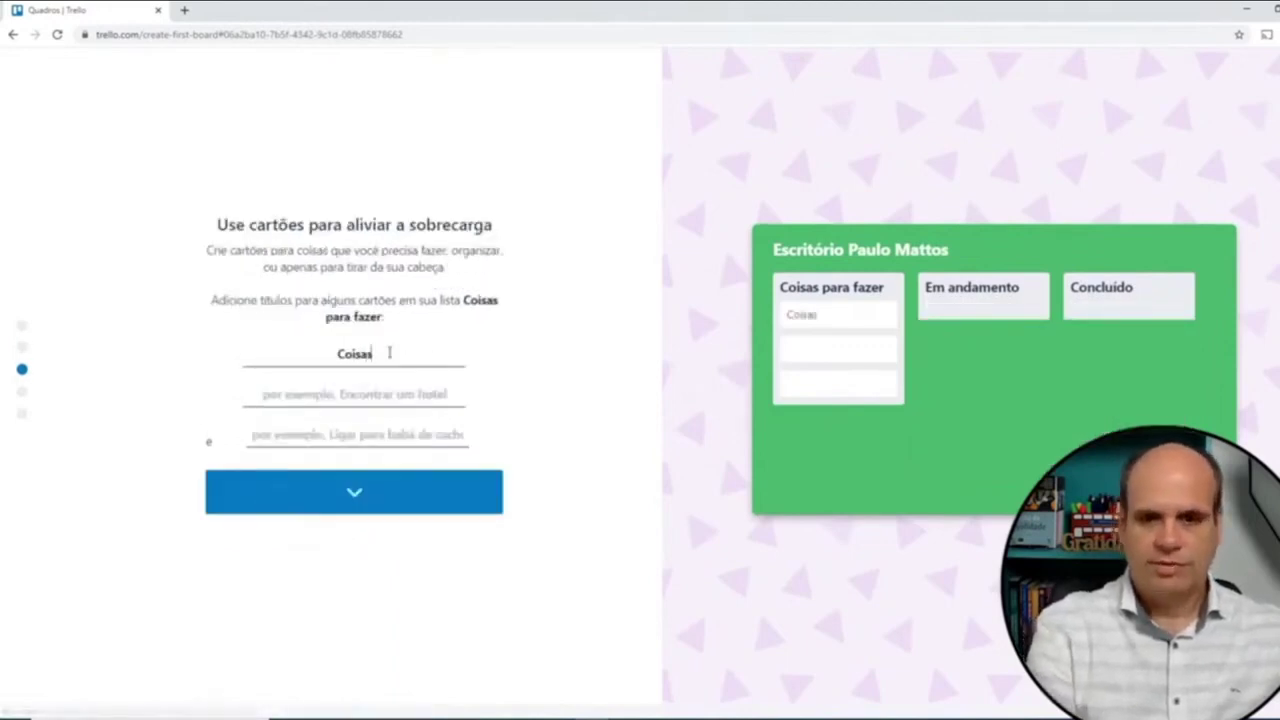
text( para fazer)
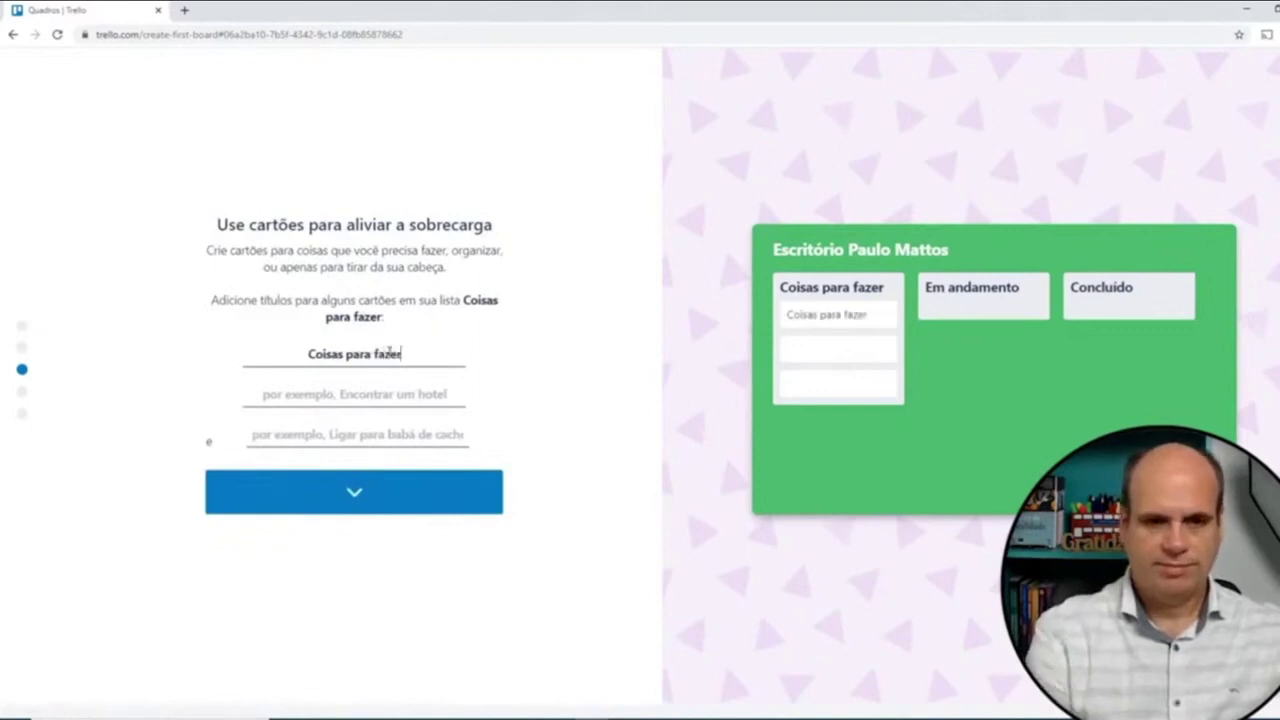
click(392, 394)
text(Em)
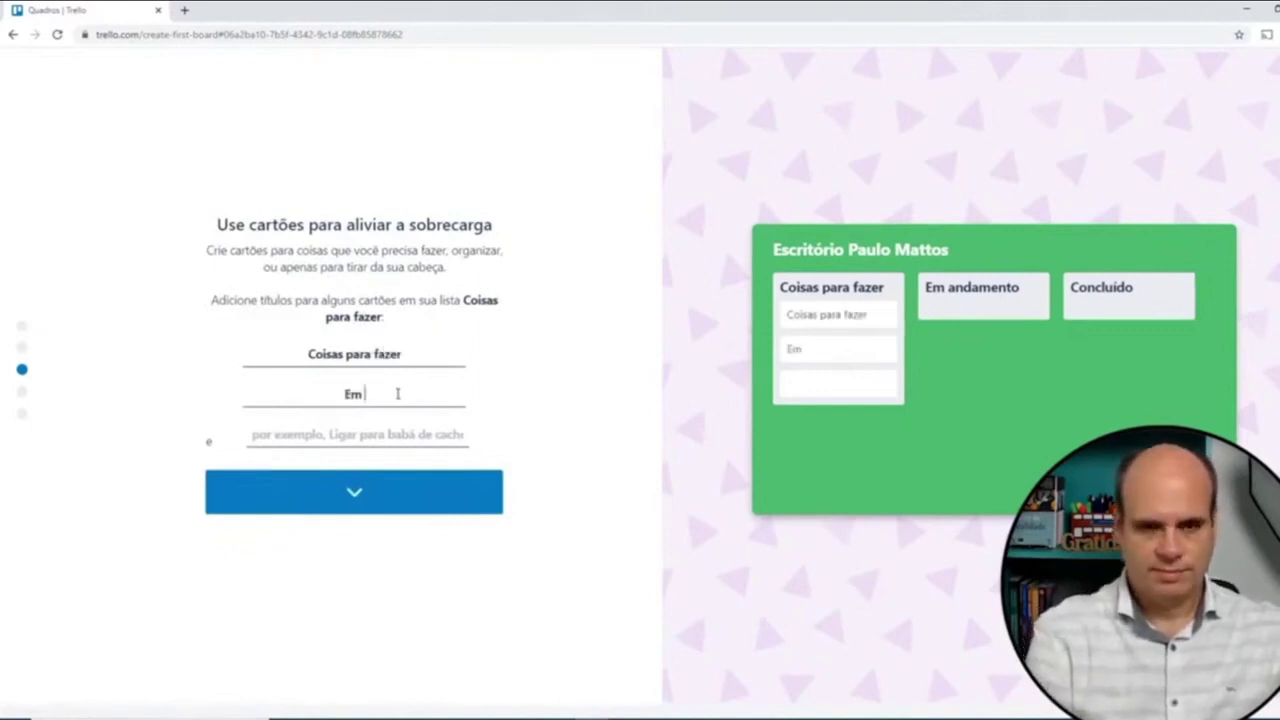
text( andamento)
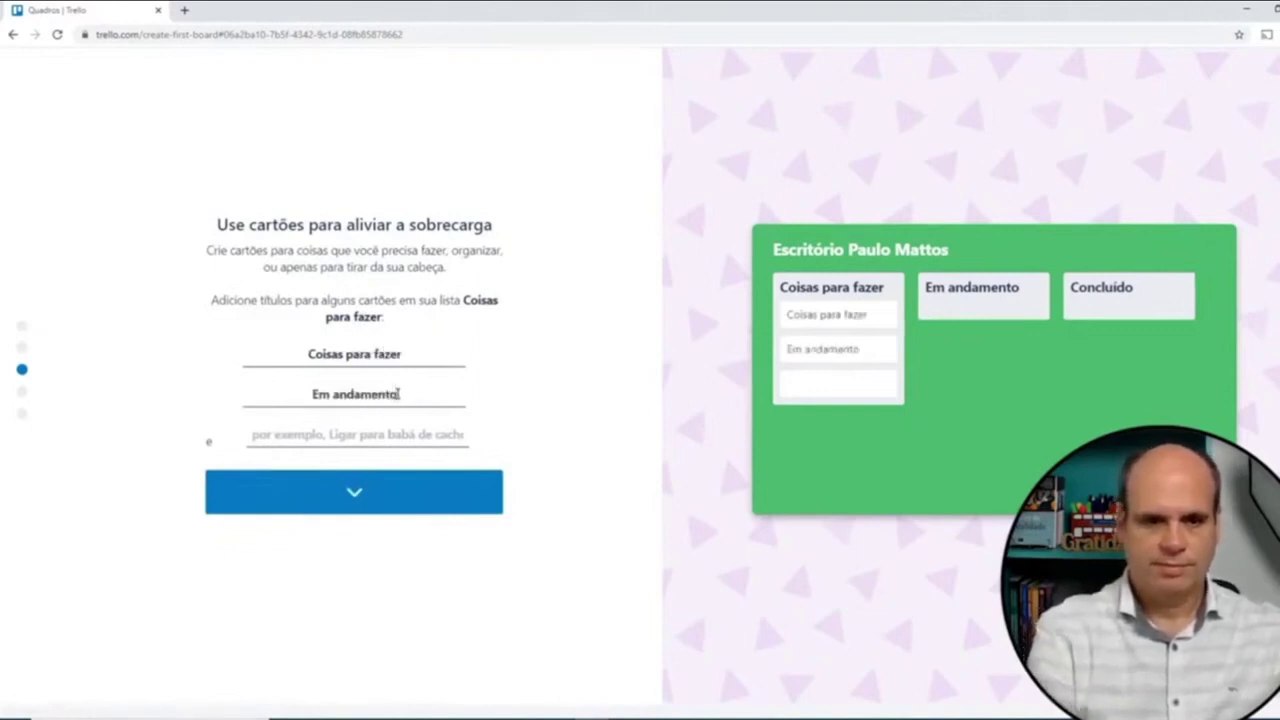
click(392, 430)
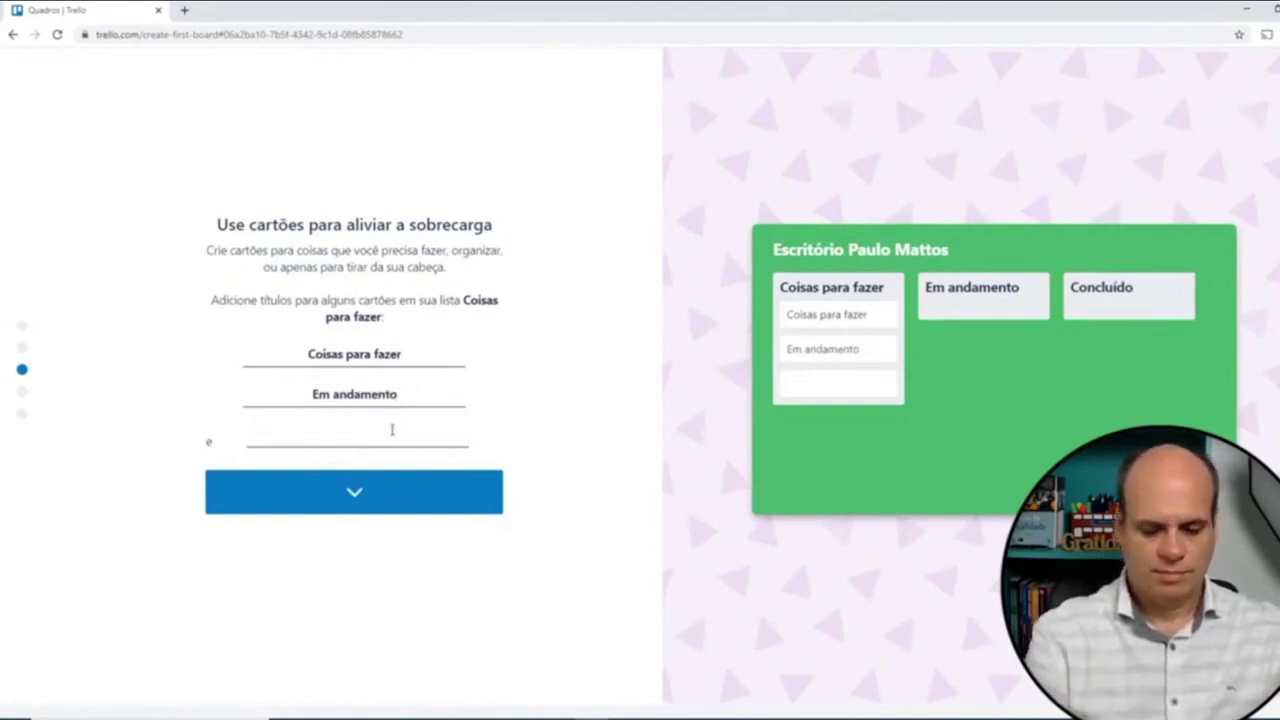
text(Concluíd)
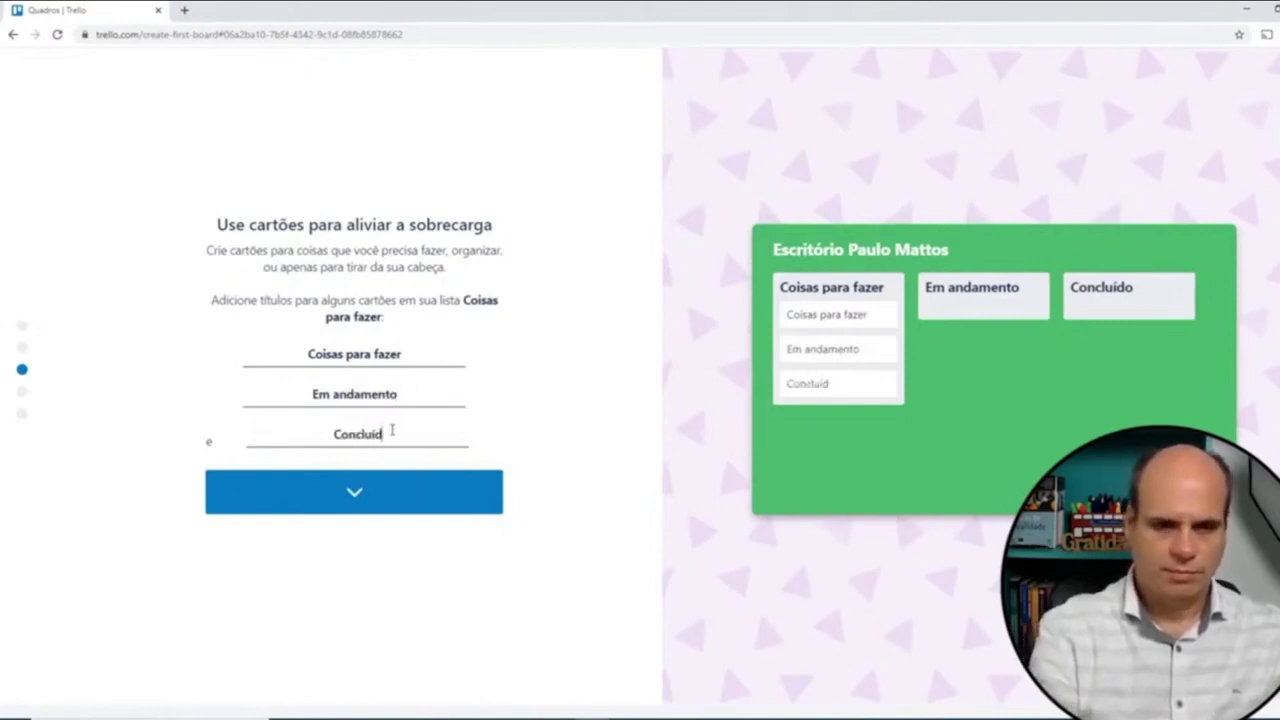
text(o)
Add the checklist item 'Verificar mensagens Youtube' to the 'Coisas para fazer' card, correcting the typo
click(350, 500)
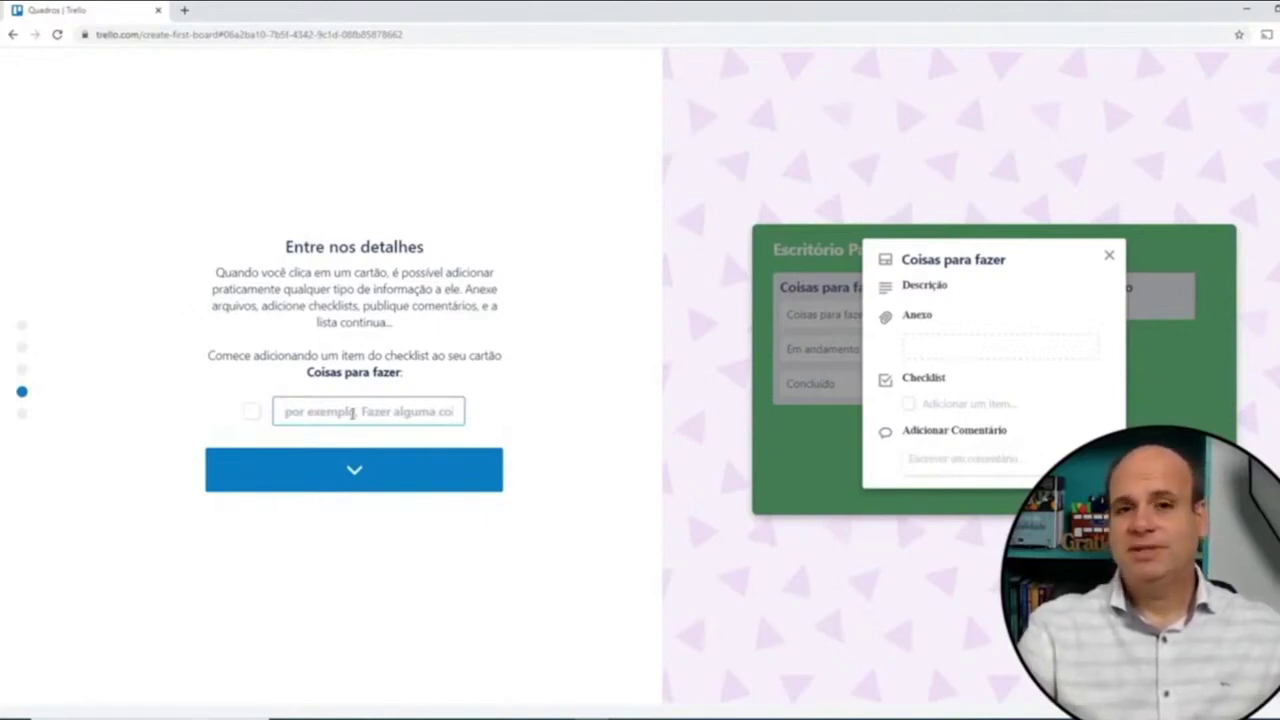
click(352, 412)
text(Verif)
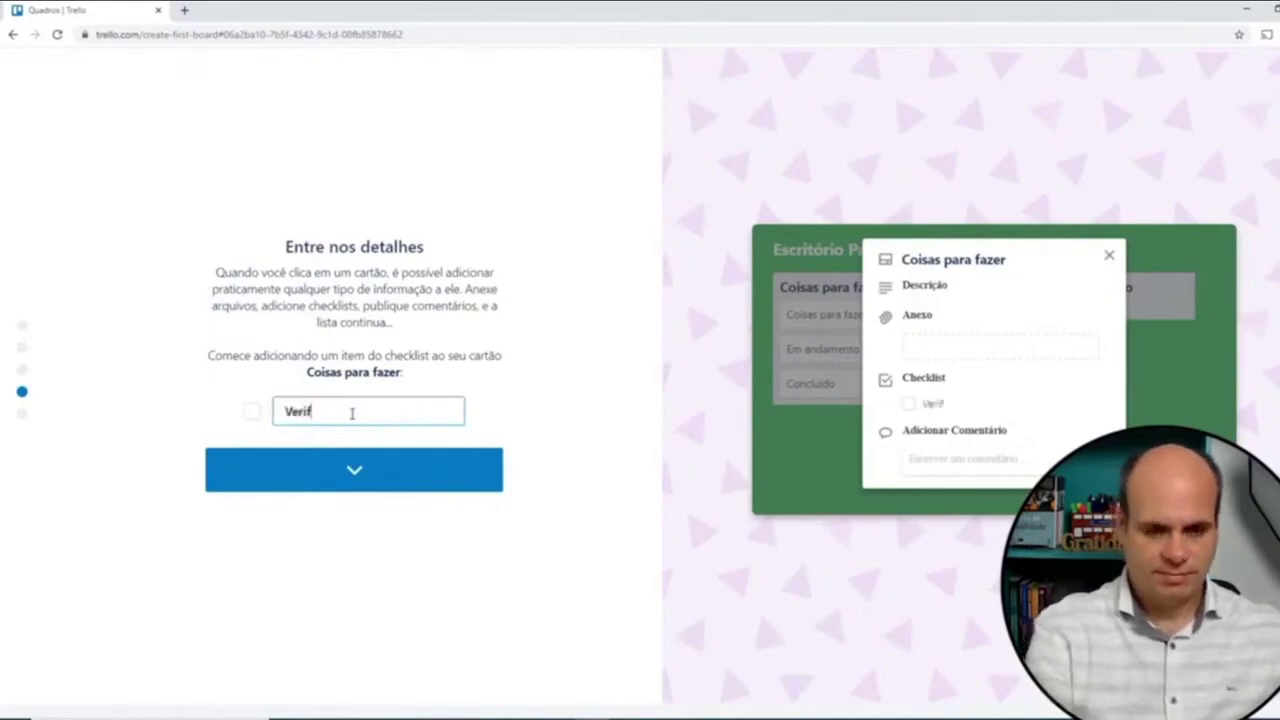
text(icar mensagen)
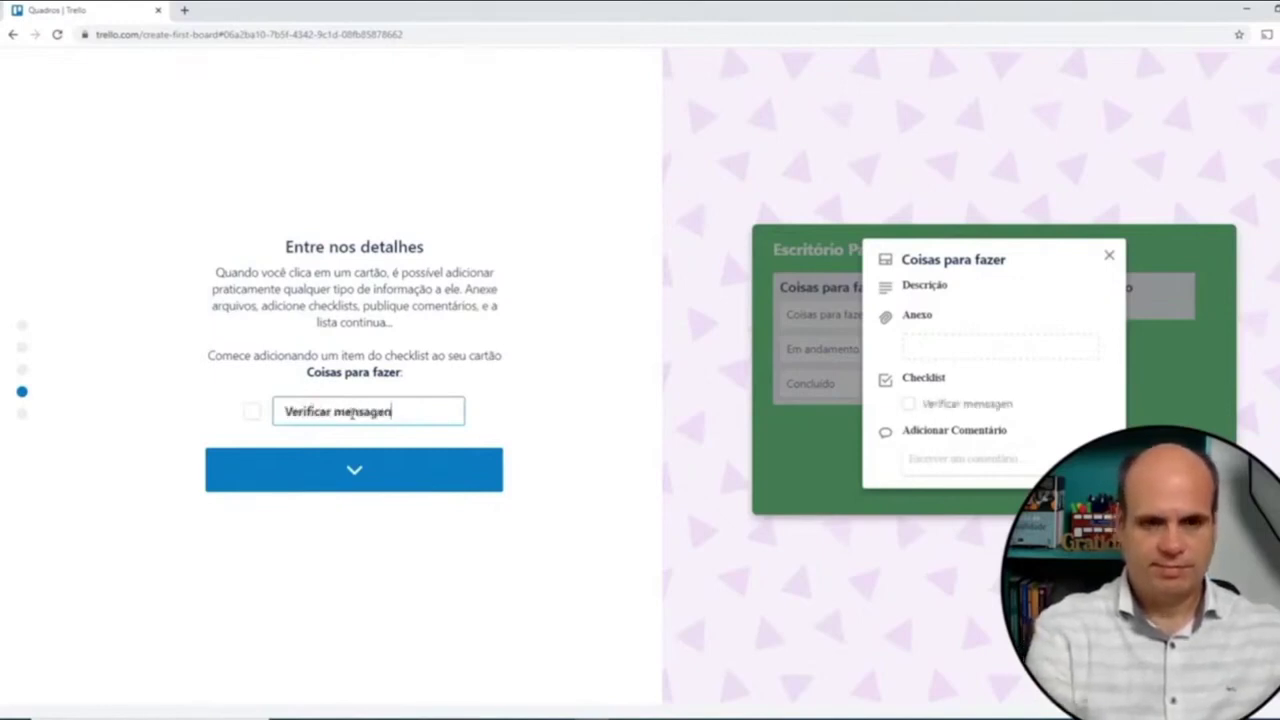
text(s no Youtu)
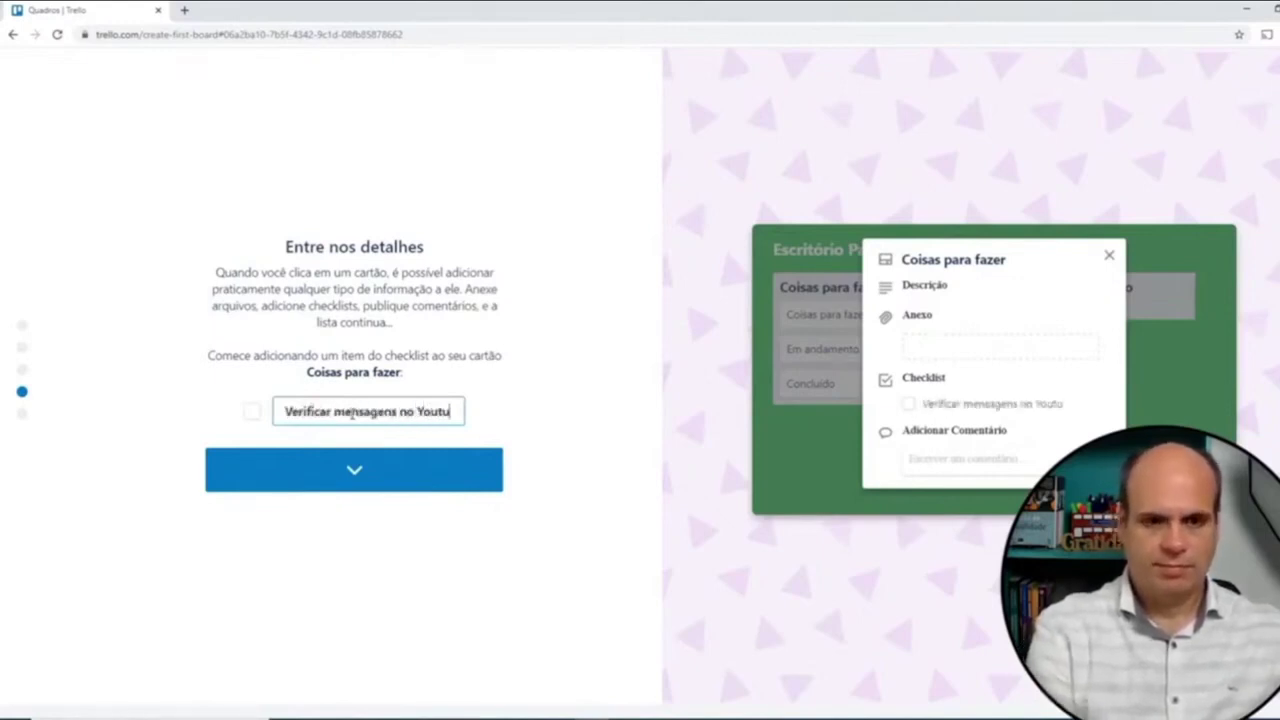
key(BackSpace)
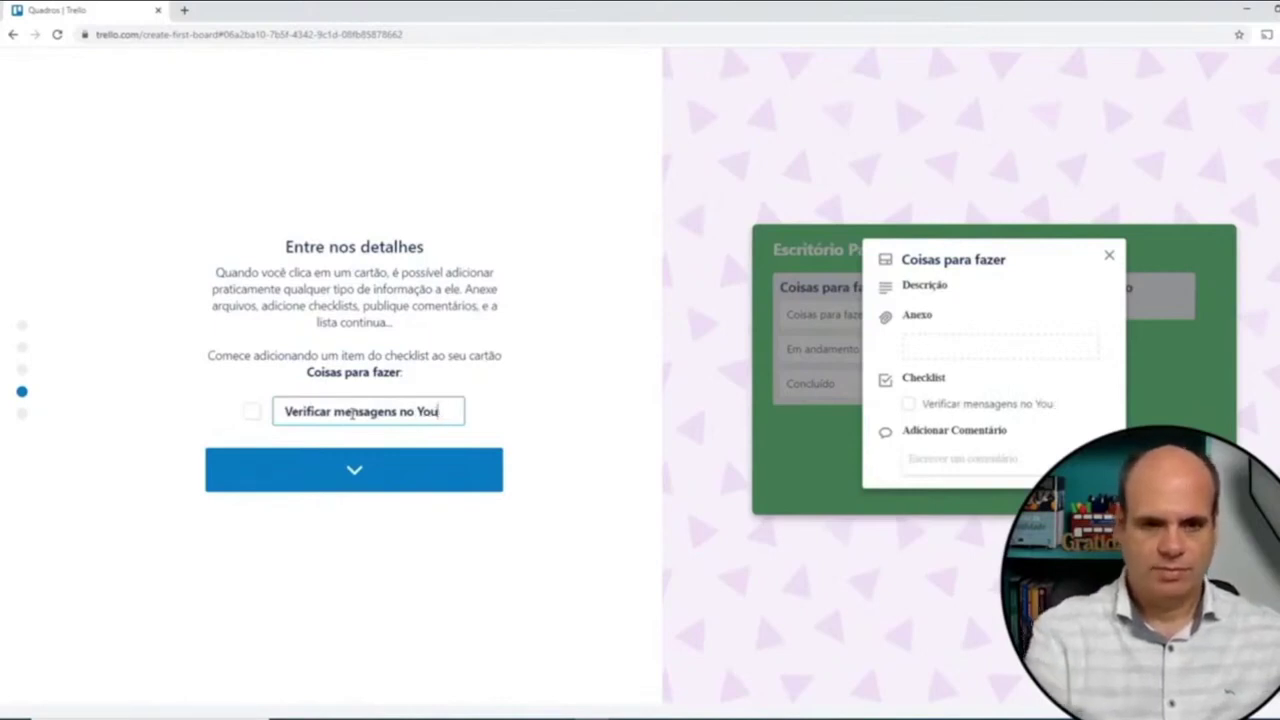
key(BackSpace)
key(BackSpace)
key(BackSpace)
key(BackSpace)
key(BackSpace)
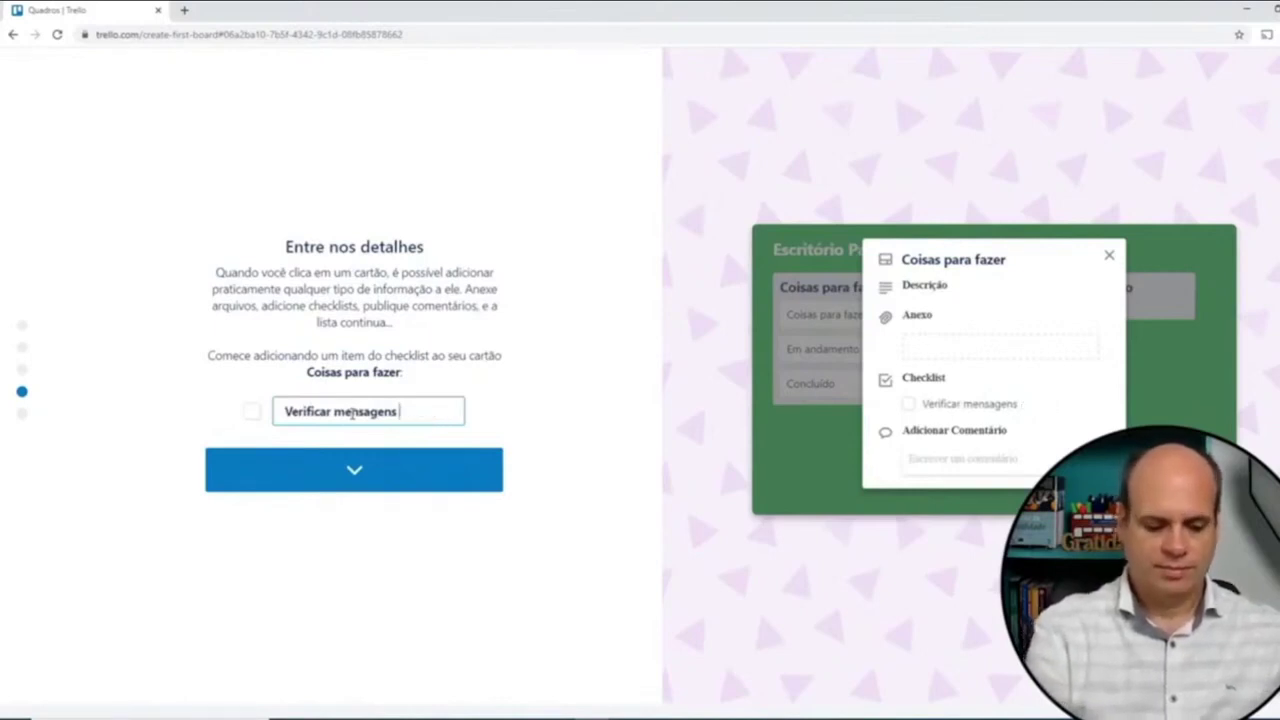
text(Youtube)
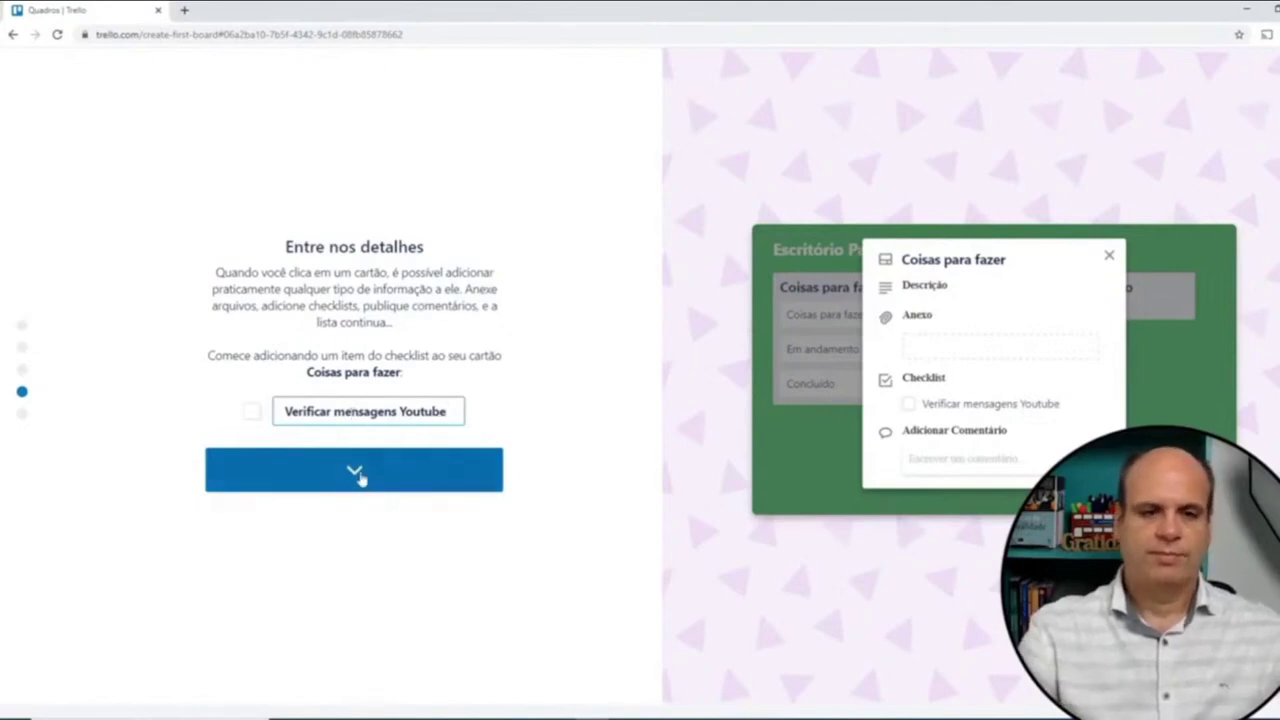
click(356, 471)
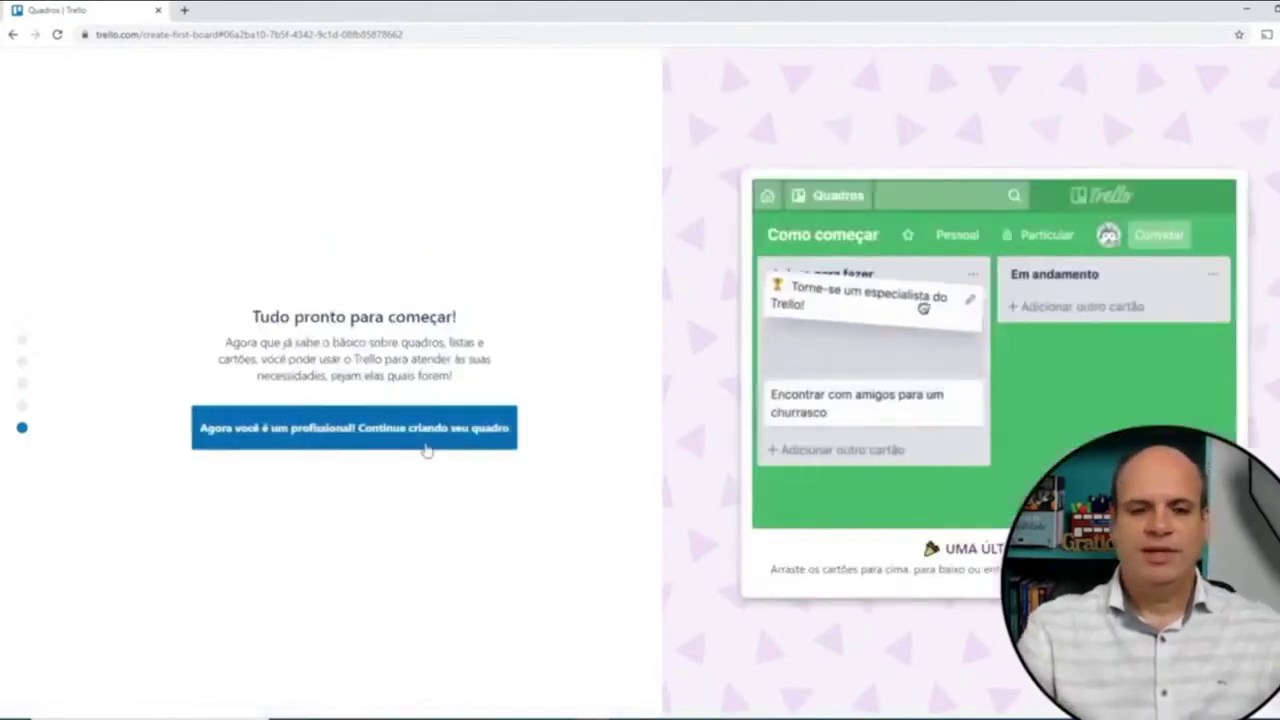
Finish onboarding, go Home, dismiss the checklist tip, and start 'Criar novo quadro' from Quadros
click(424, 444)
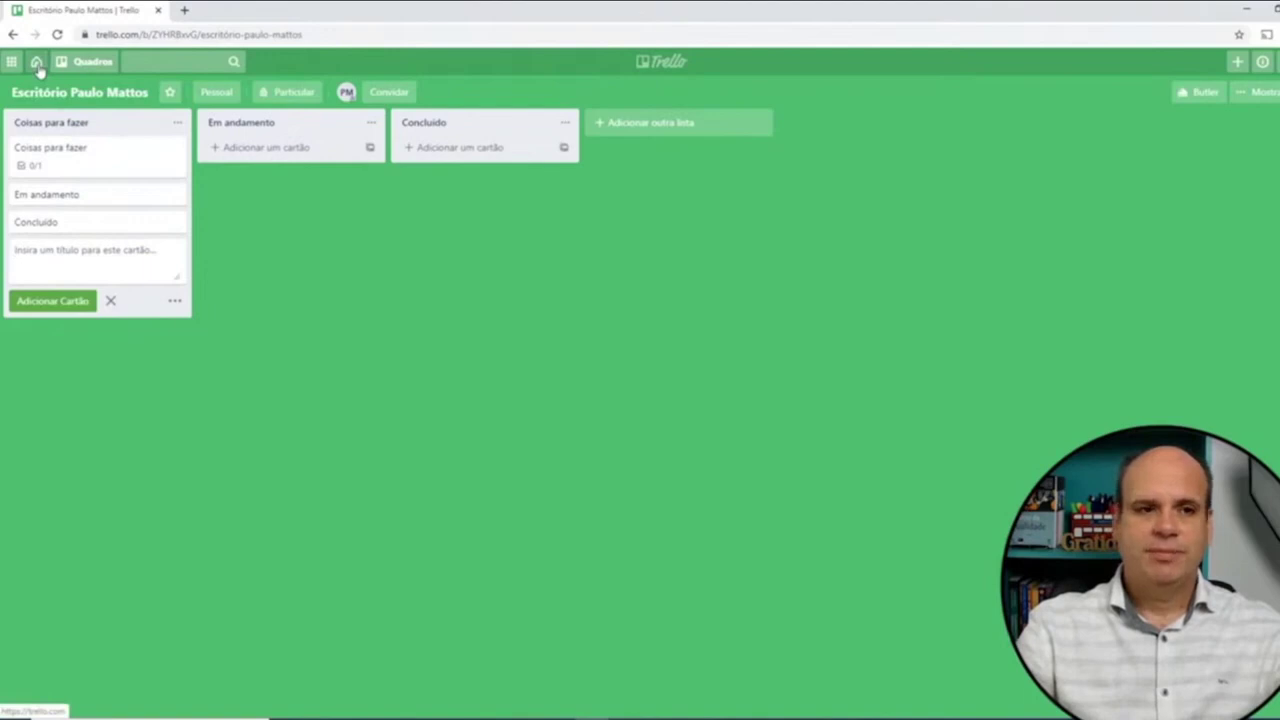
click(37, 63)
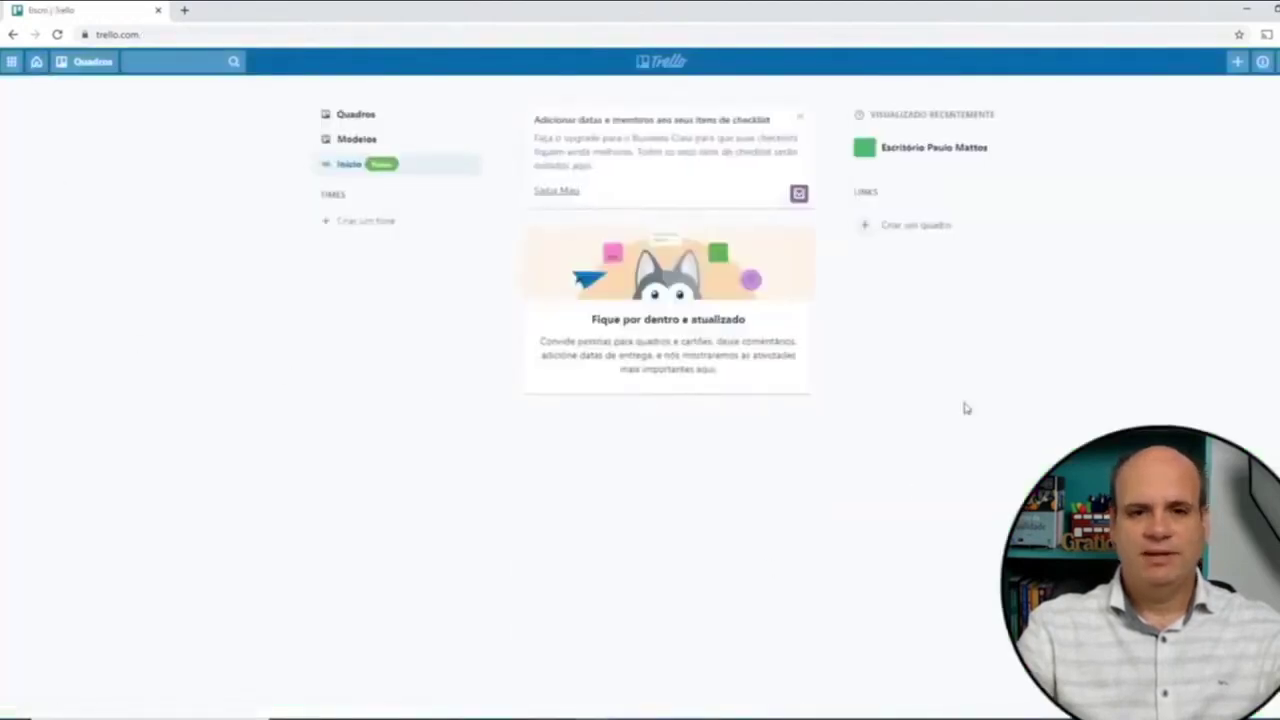
click(805, 121)
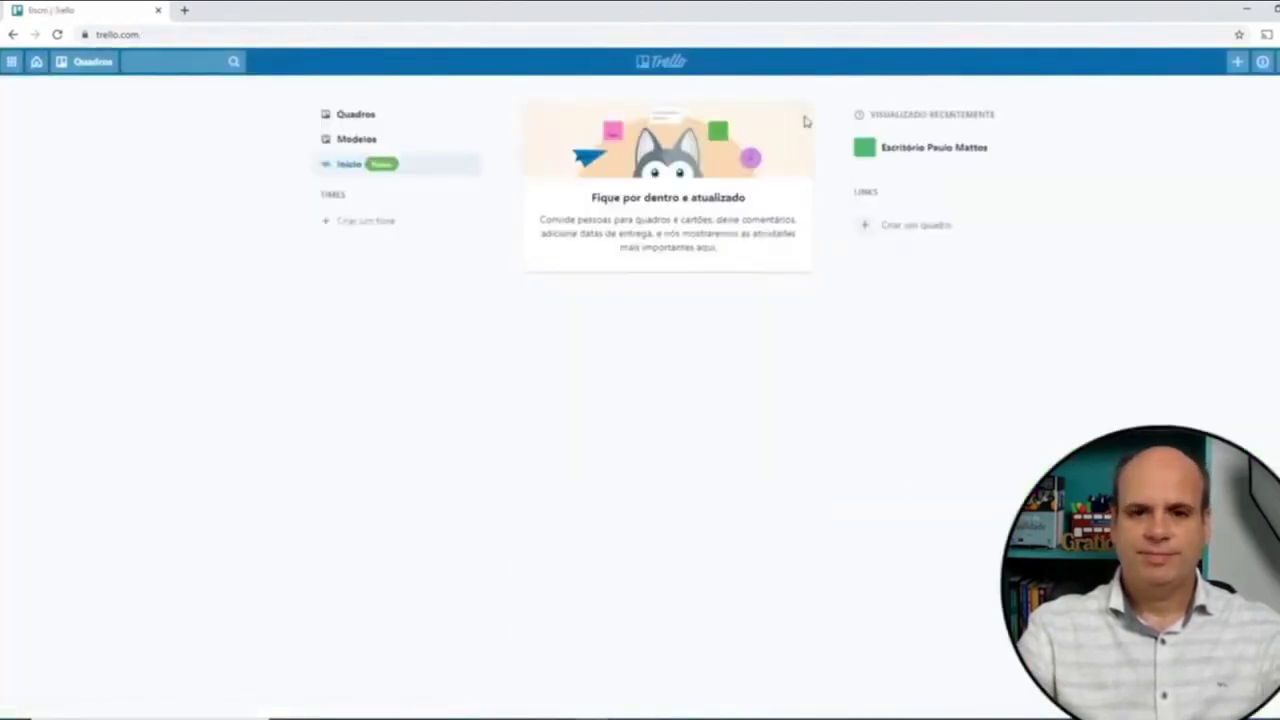
click(369, 117)
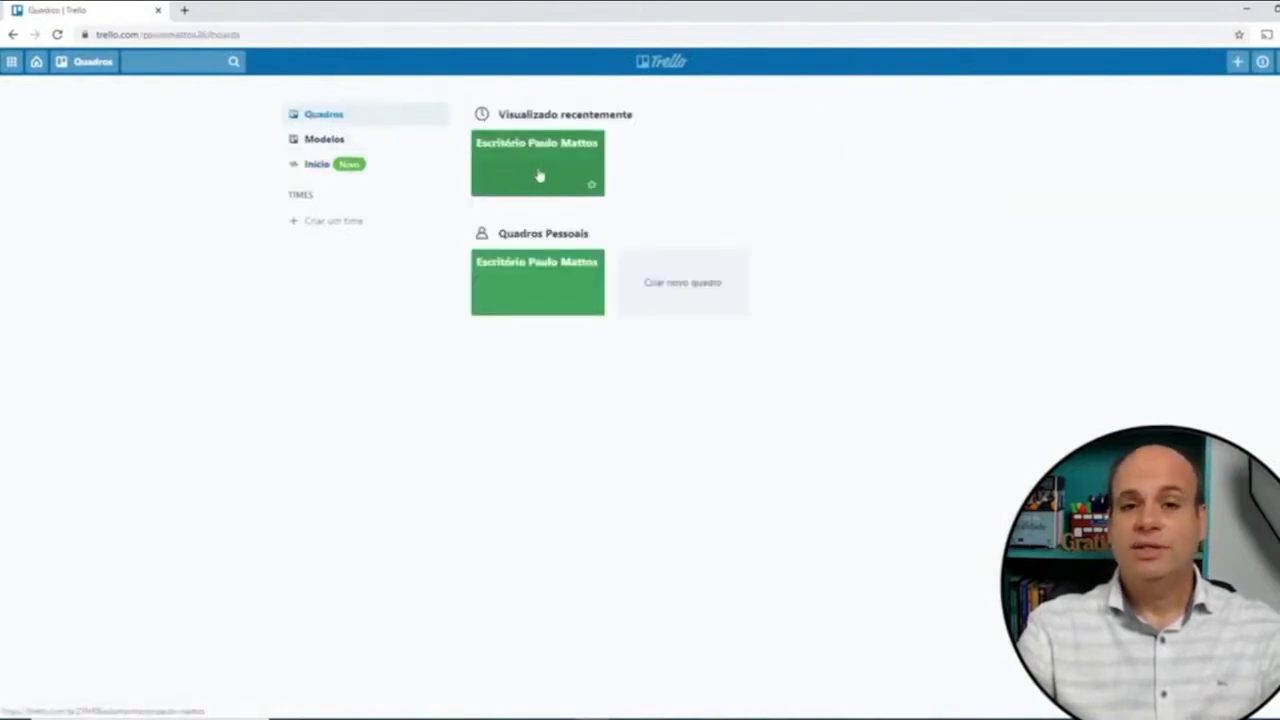
click(690, 299)
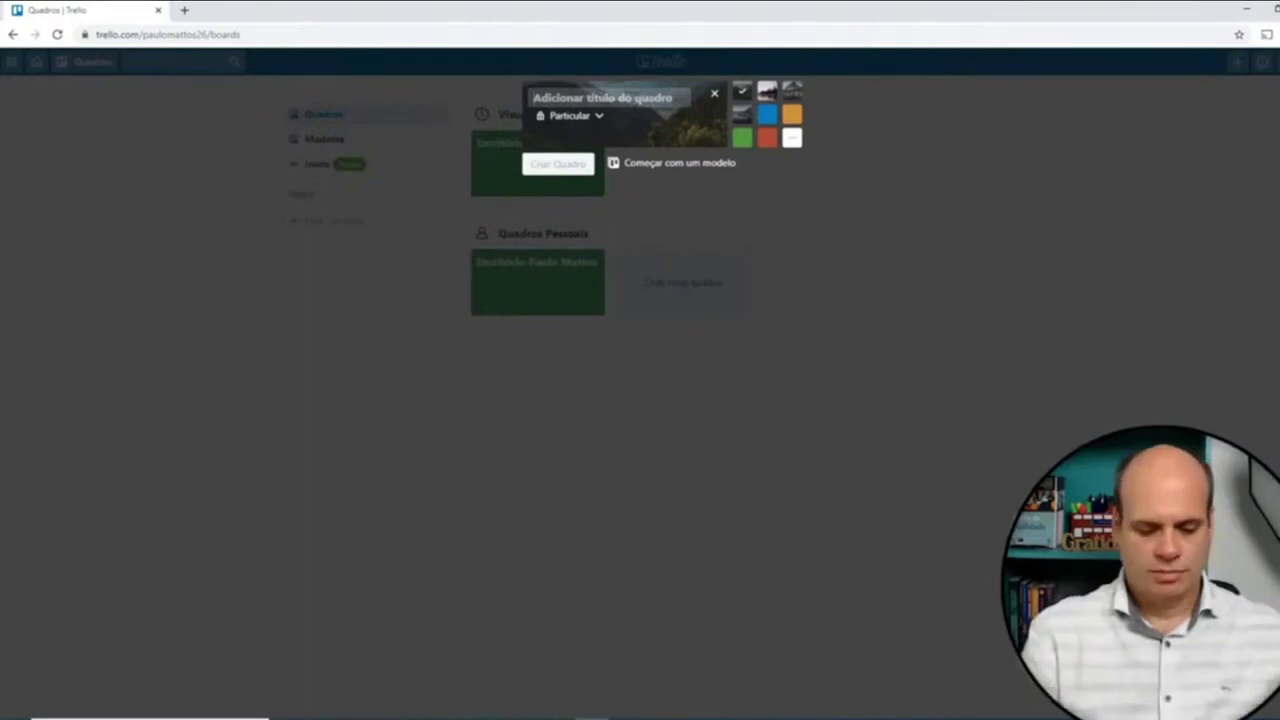
Title the new board 'Tarefas' plus the owner's name, keeping visibility Particular
text(Tarefas)
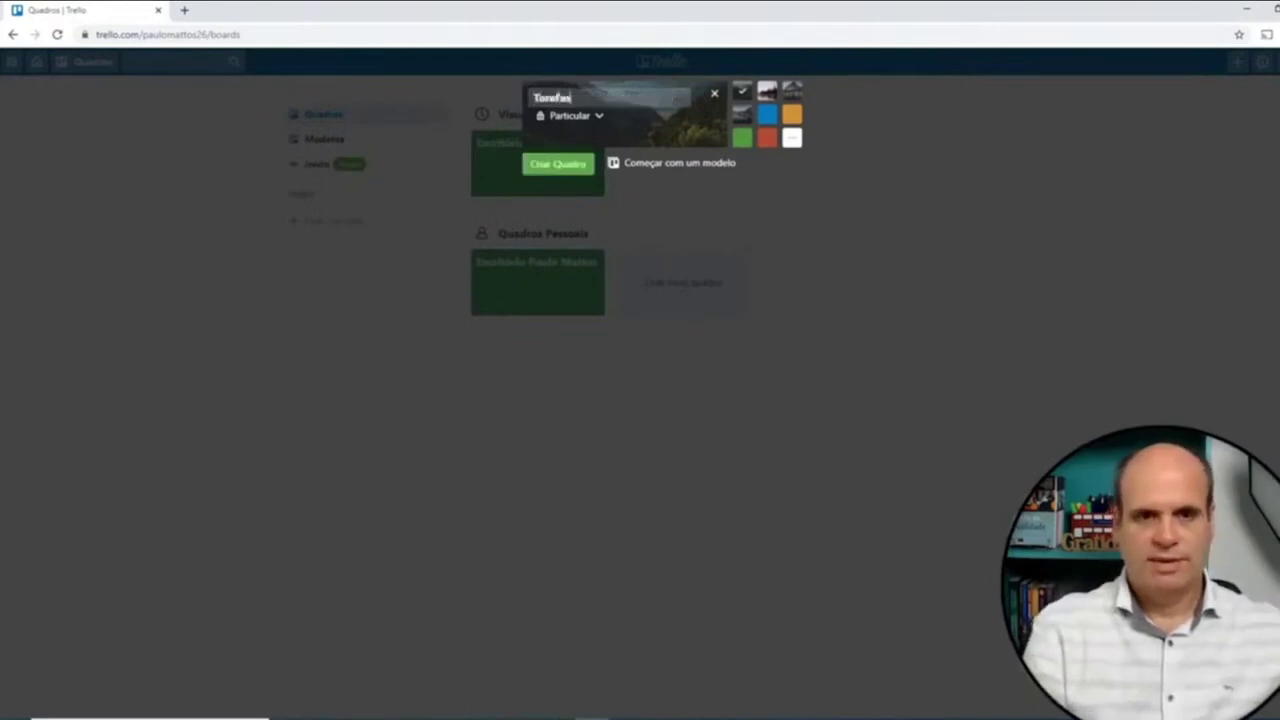
text( Peulo )
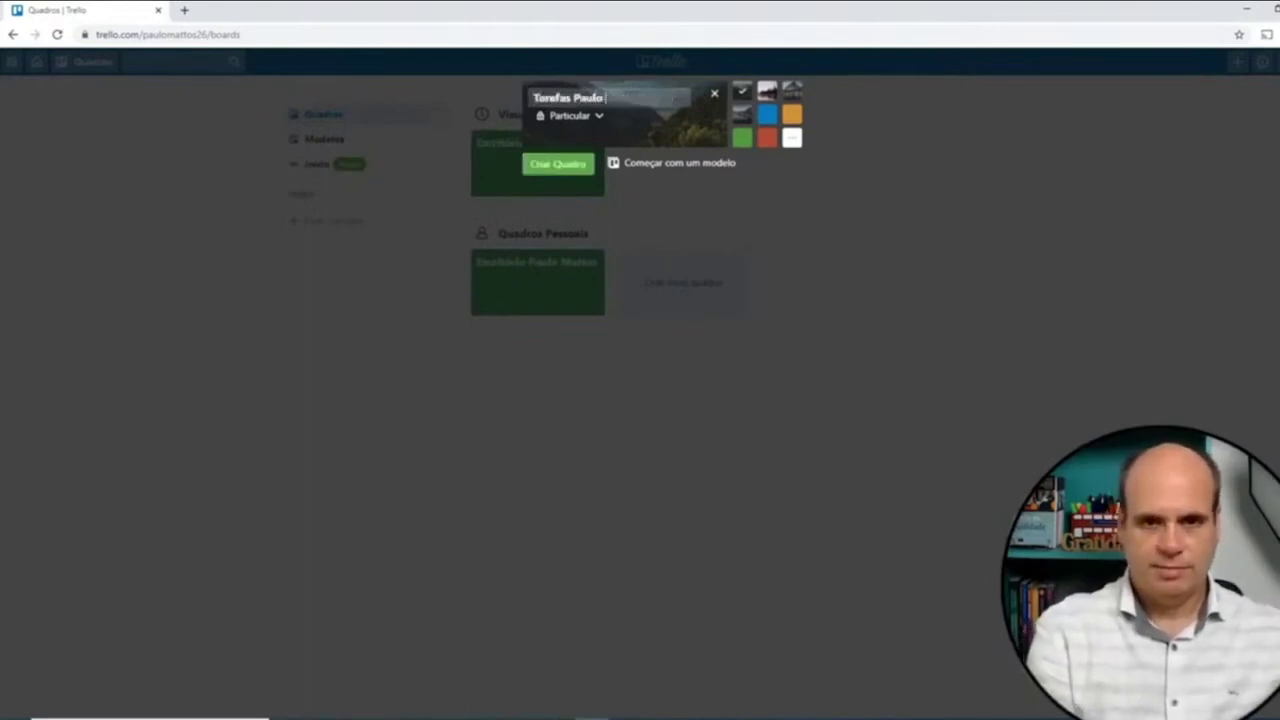
text(Mattos)
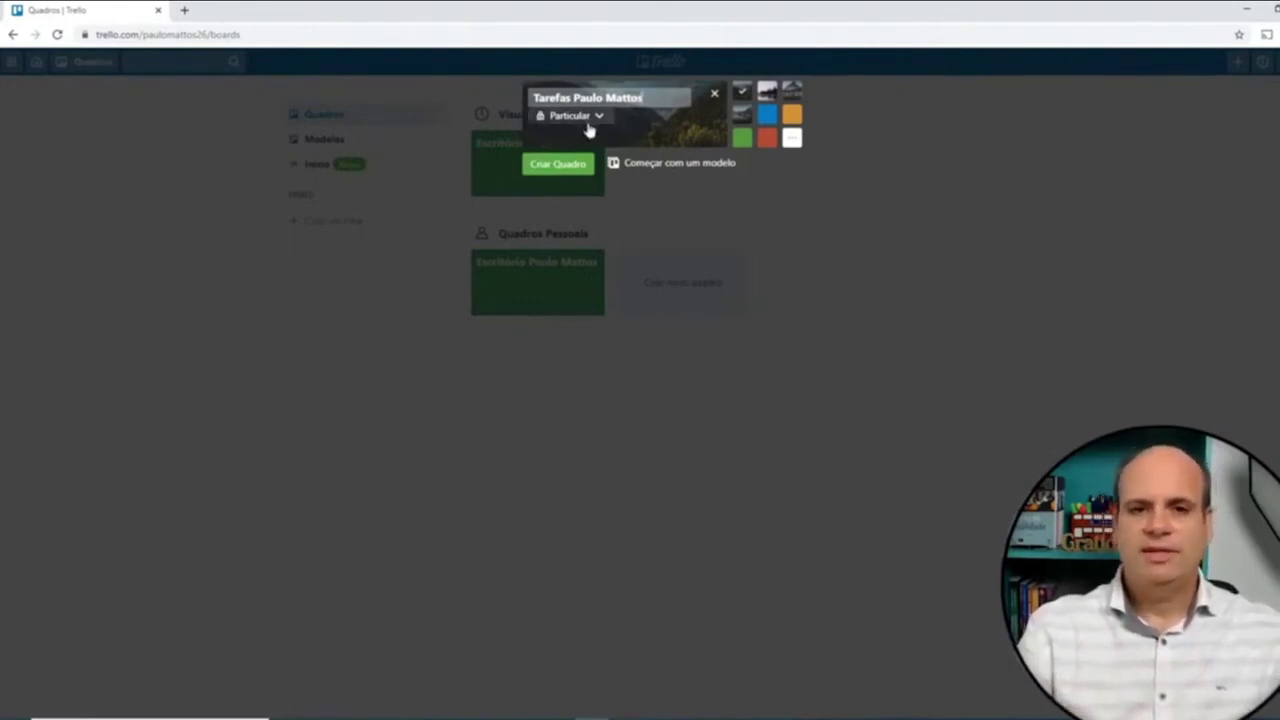
click(600, 117)
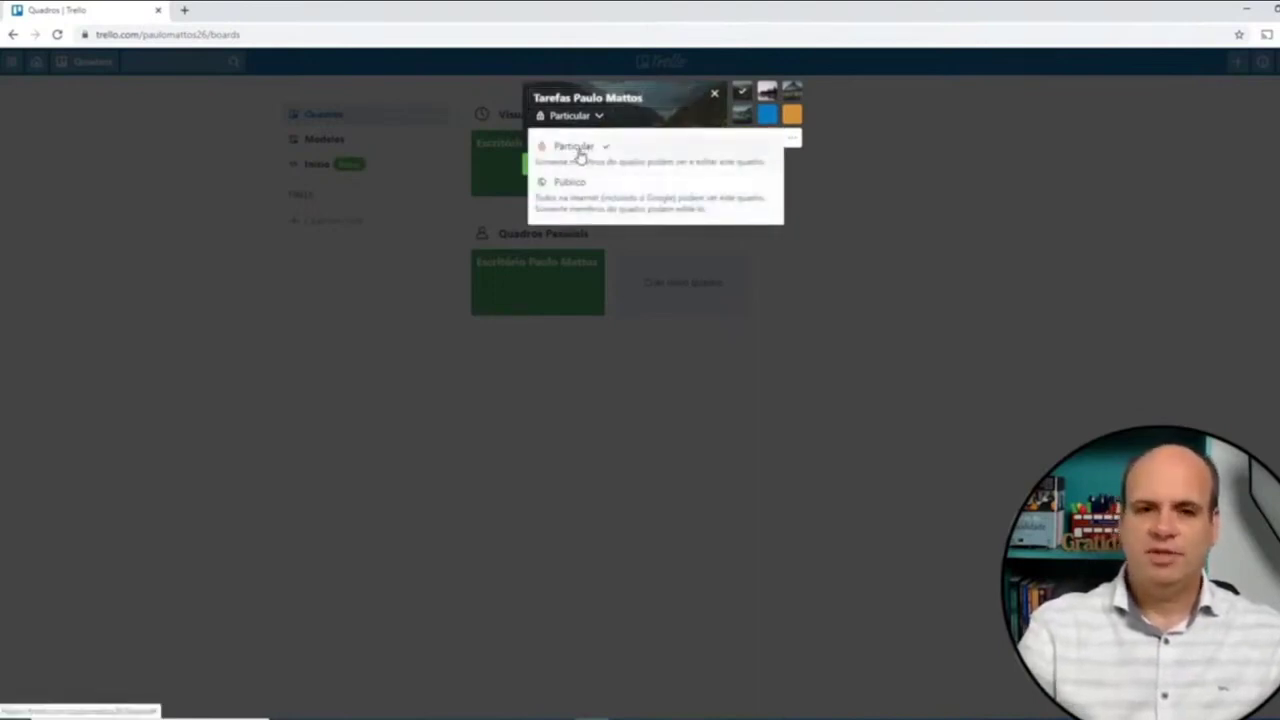
click(580, 150)
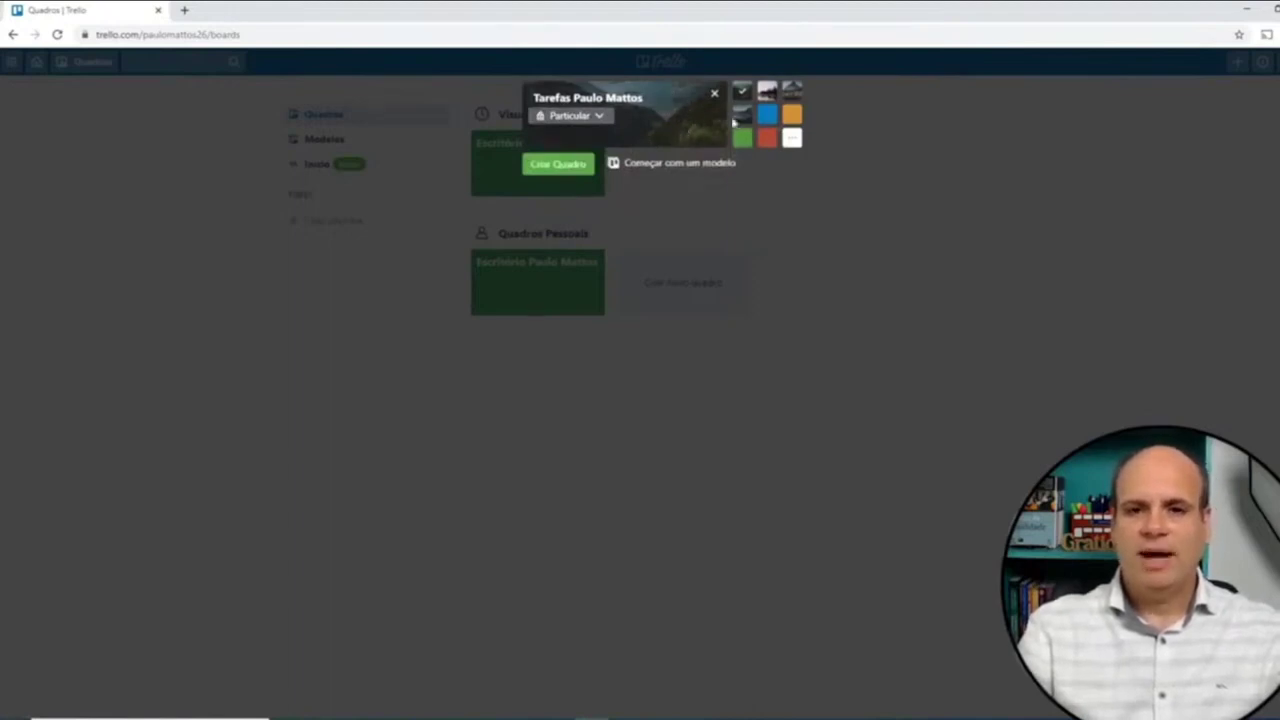
Try several background photos and orange, blue, red and green swatches for the new board
click(767, 91)
click(791, 91)
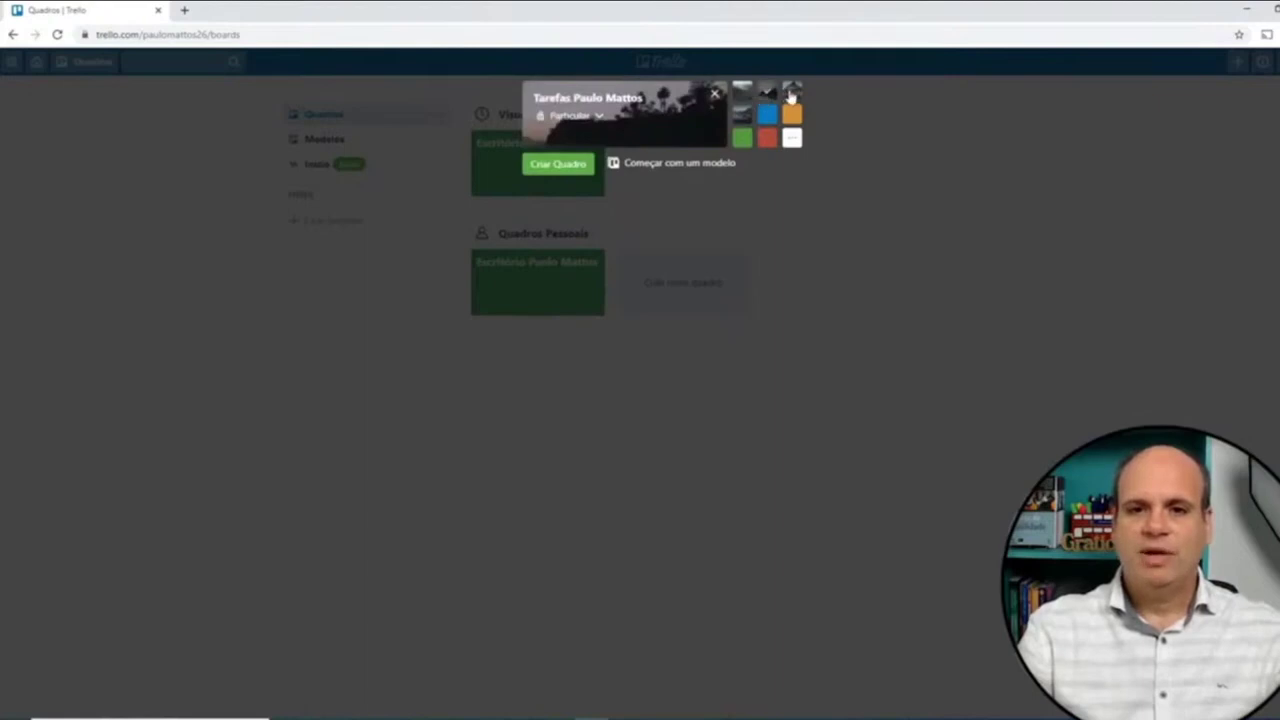
click(743, 117)
click(767, 115)
click(791, 115)
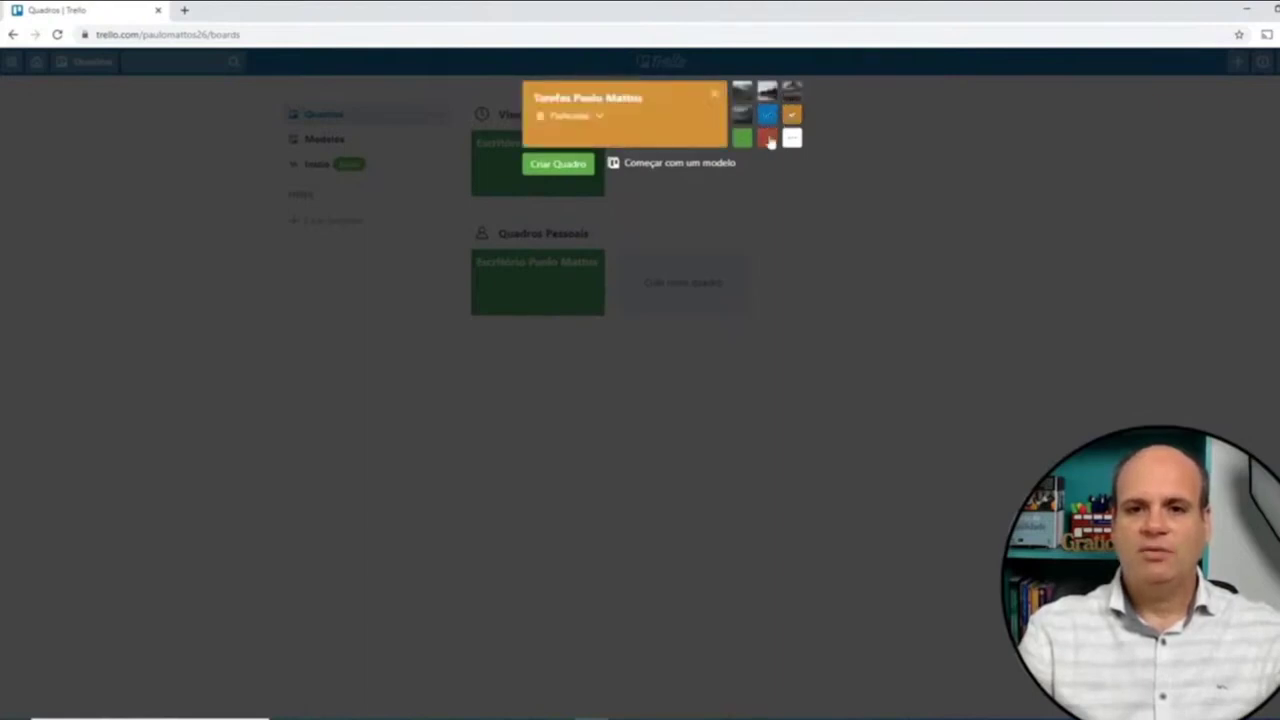
click(767, 138)
click(743, 138)
Choose cyan from Ver mais > Cores and create the board
click(792, 138)
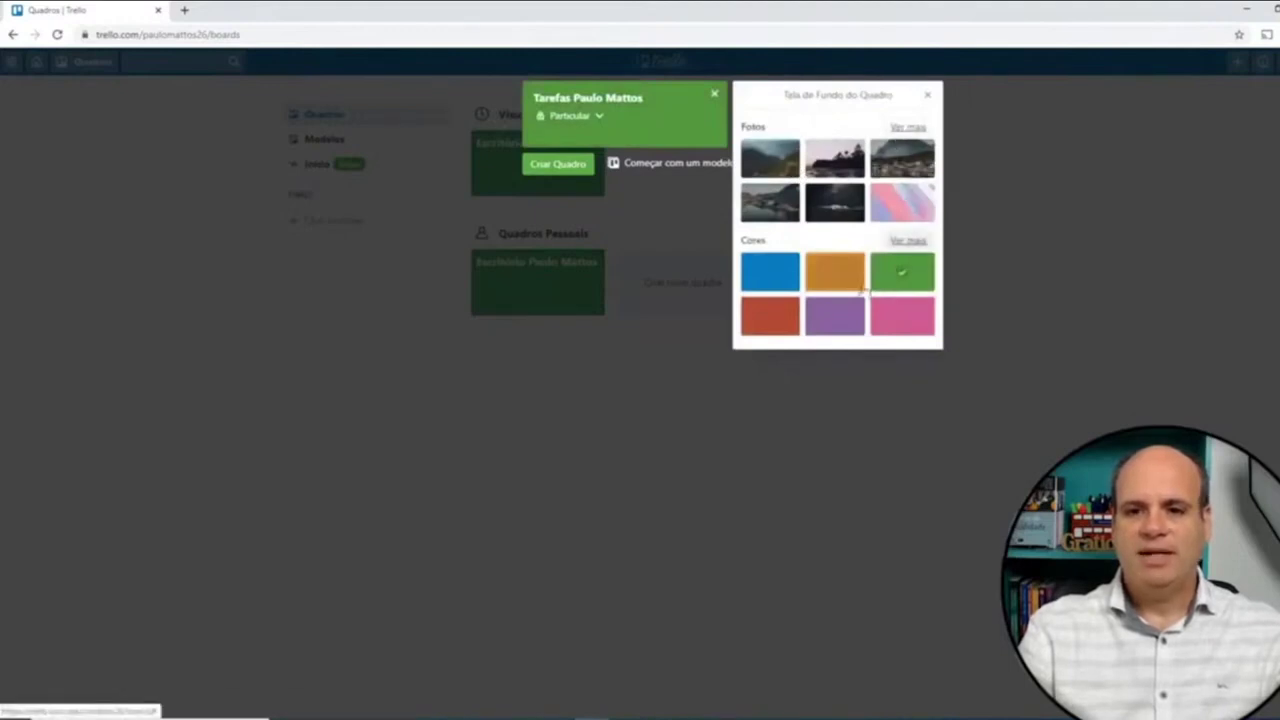
click(909, 242)
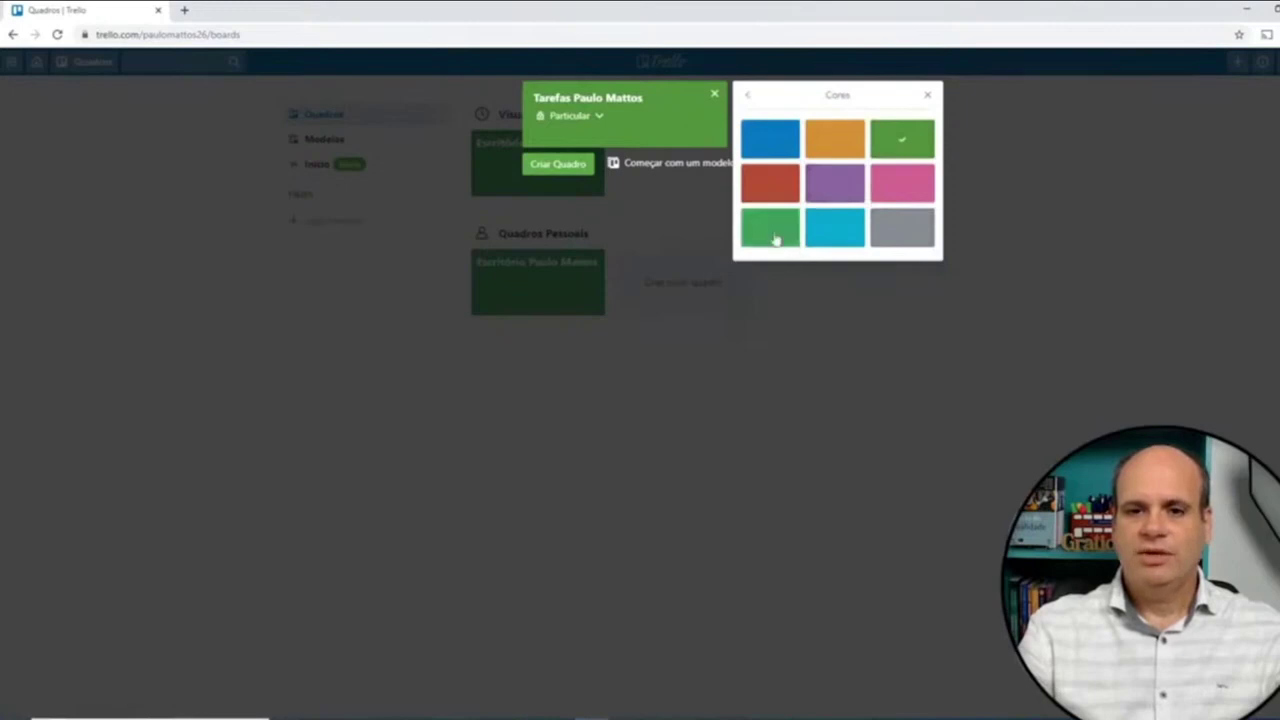
click(830, 232)
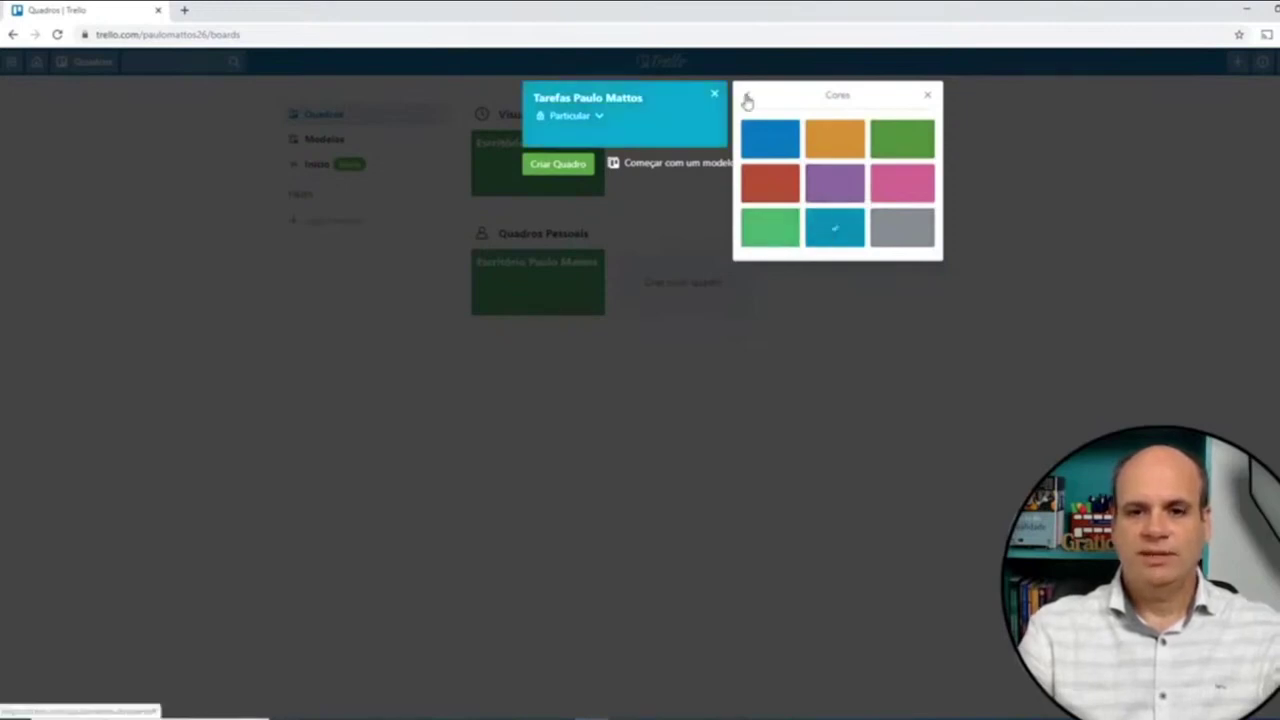
click(927, 95)
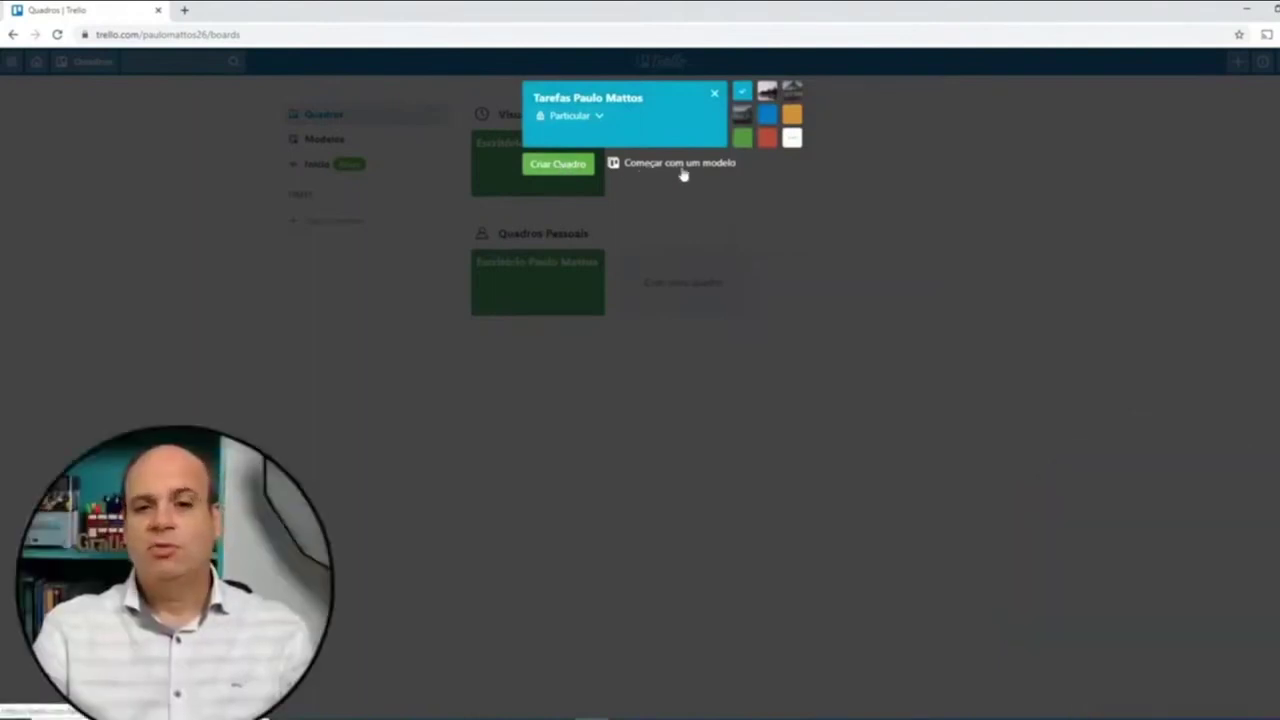
click(563, 166)
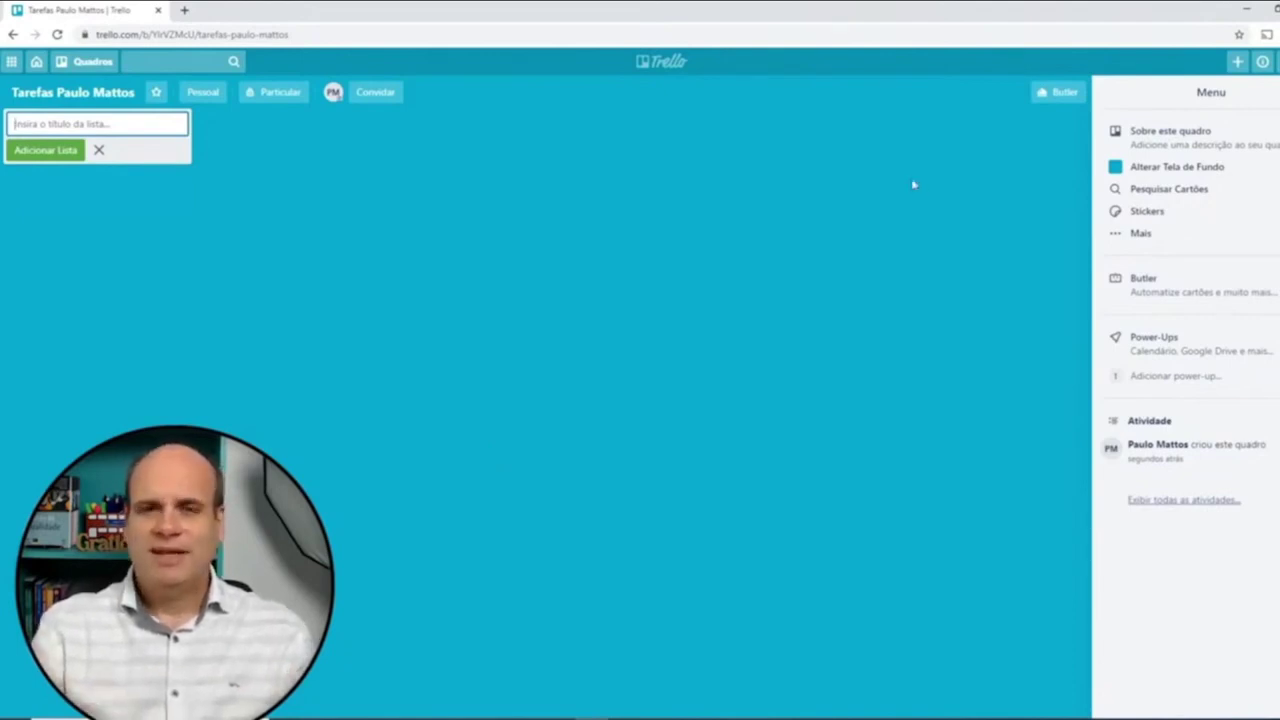
Return to Trello via the Atlassian apps menu, reopen the Tarefas board twice, and show Quadros
click(11, 63)
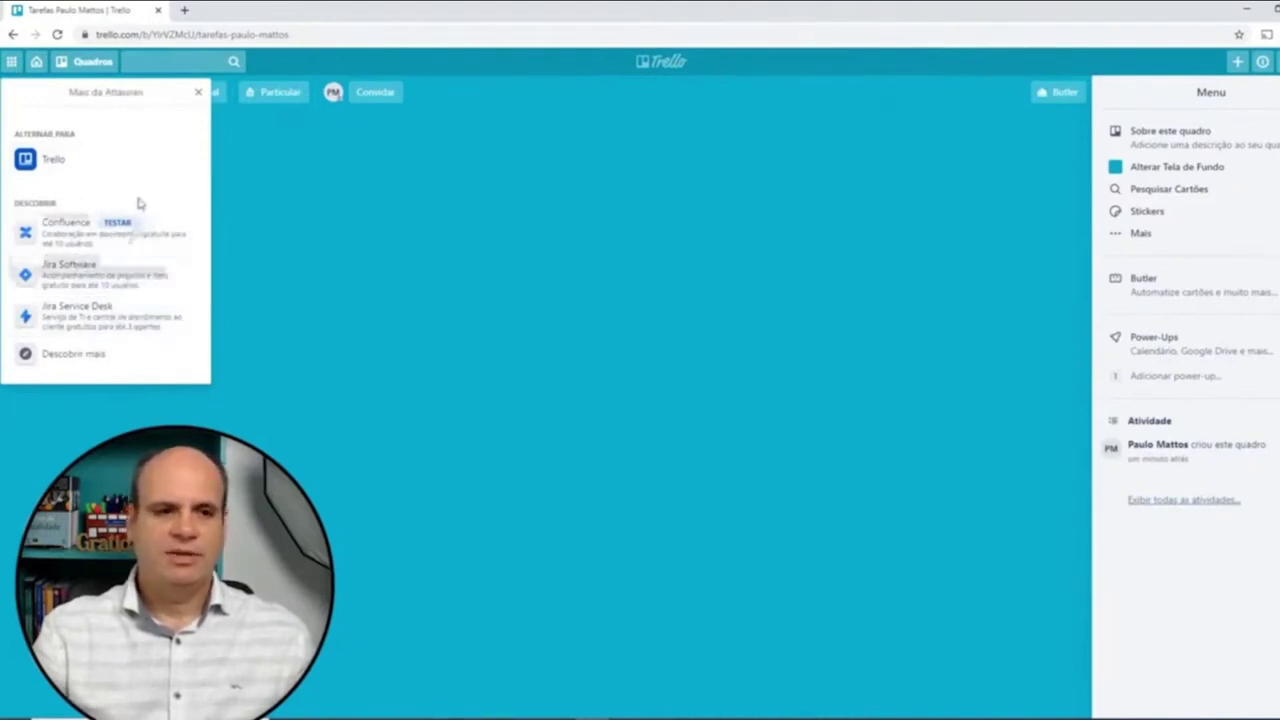
click(55, 162)
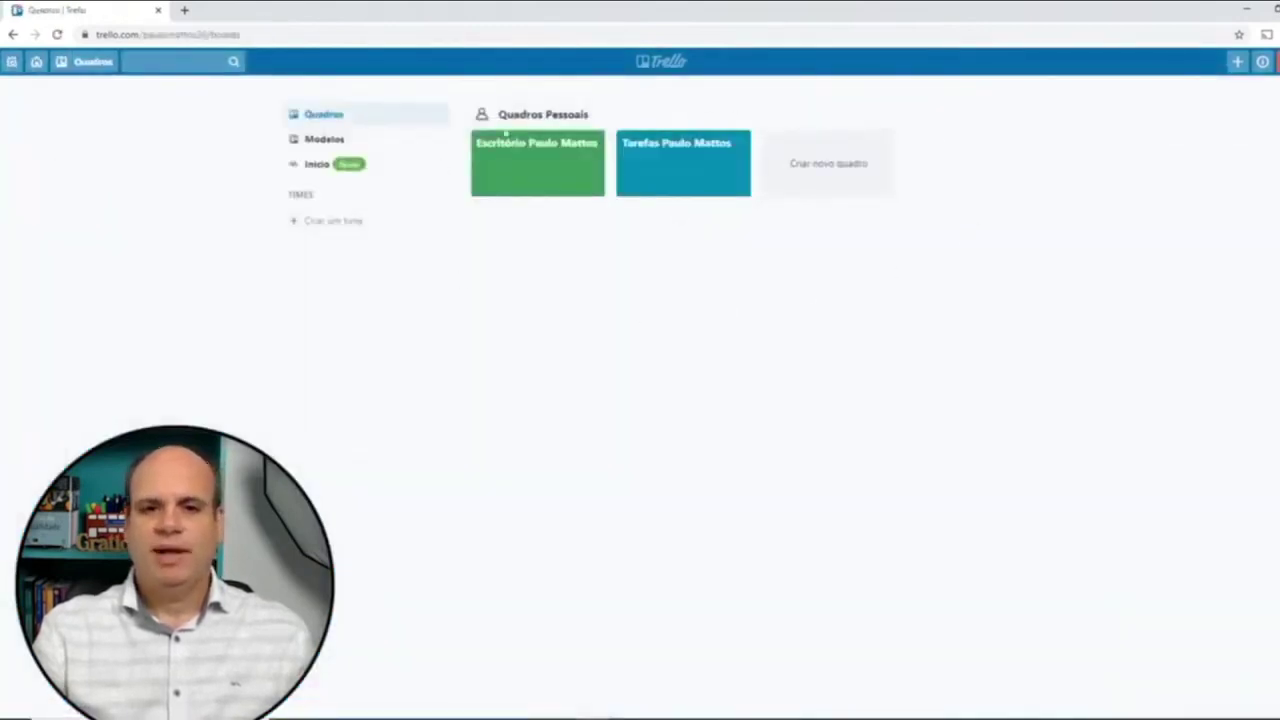
click(665, 173)
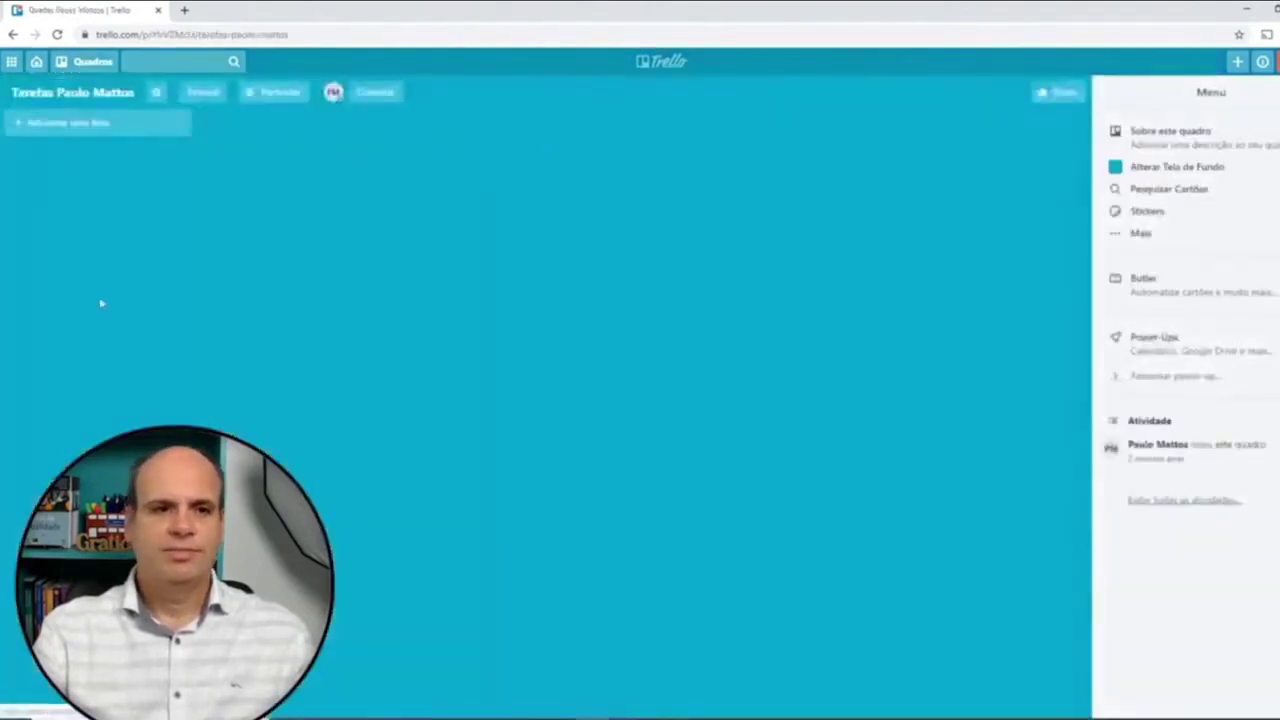
click(36, 63)
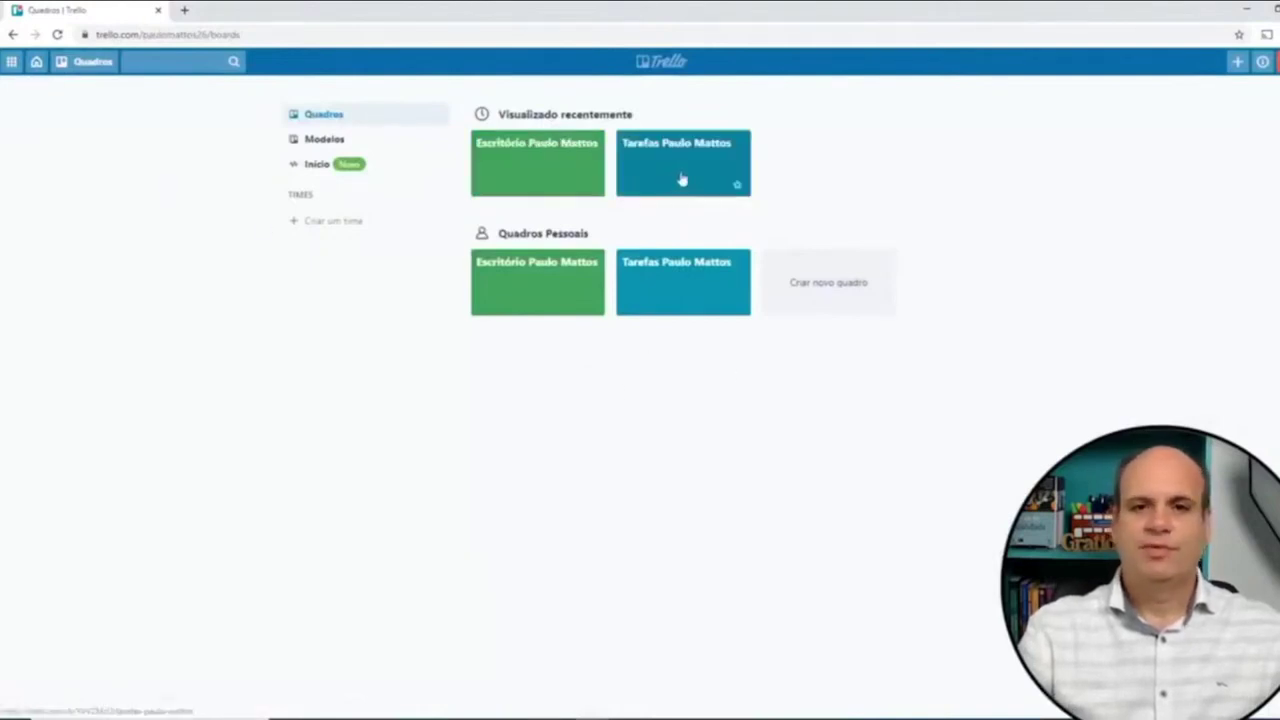
click(681, 178)
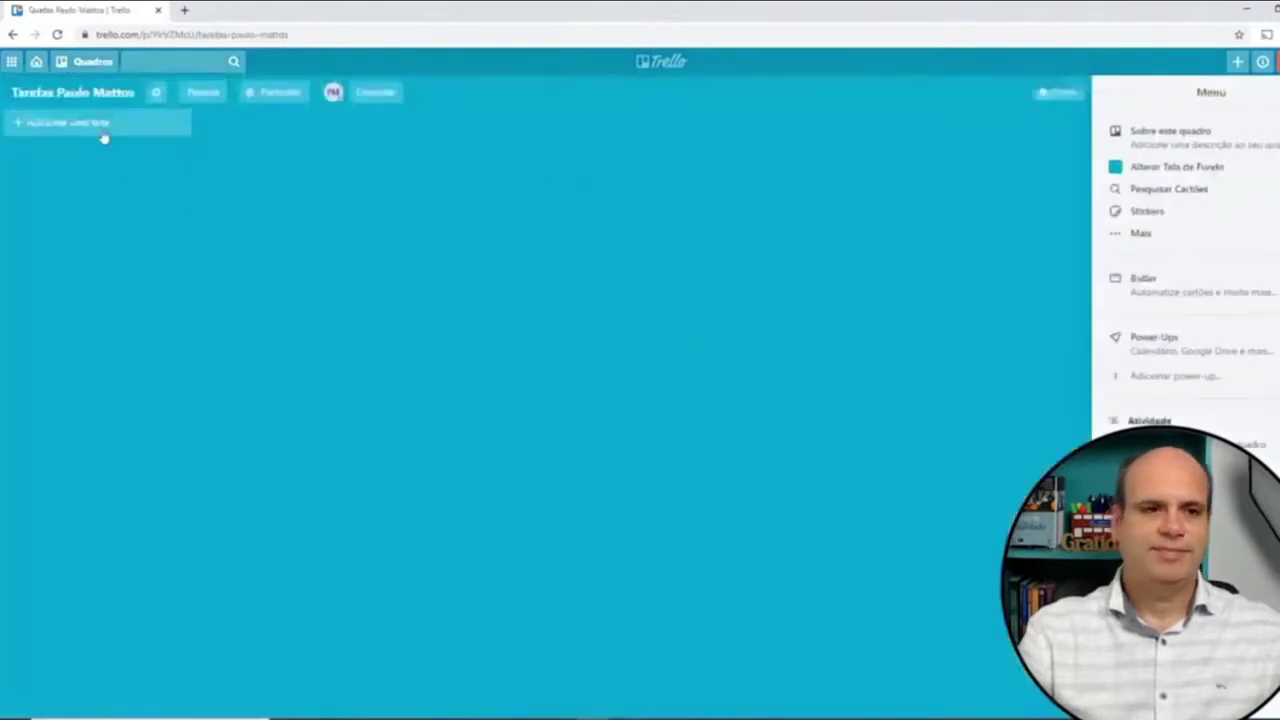
click(90, 64)
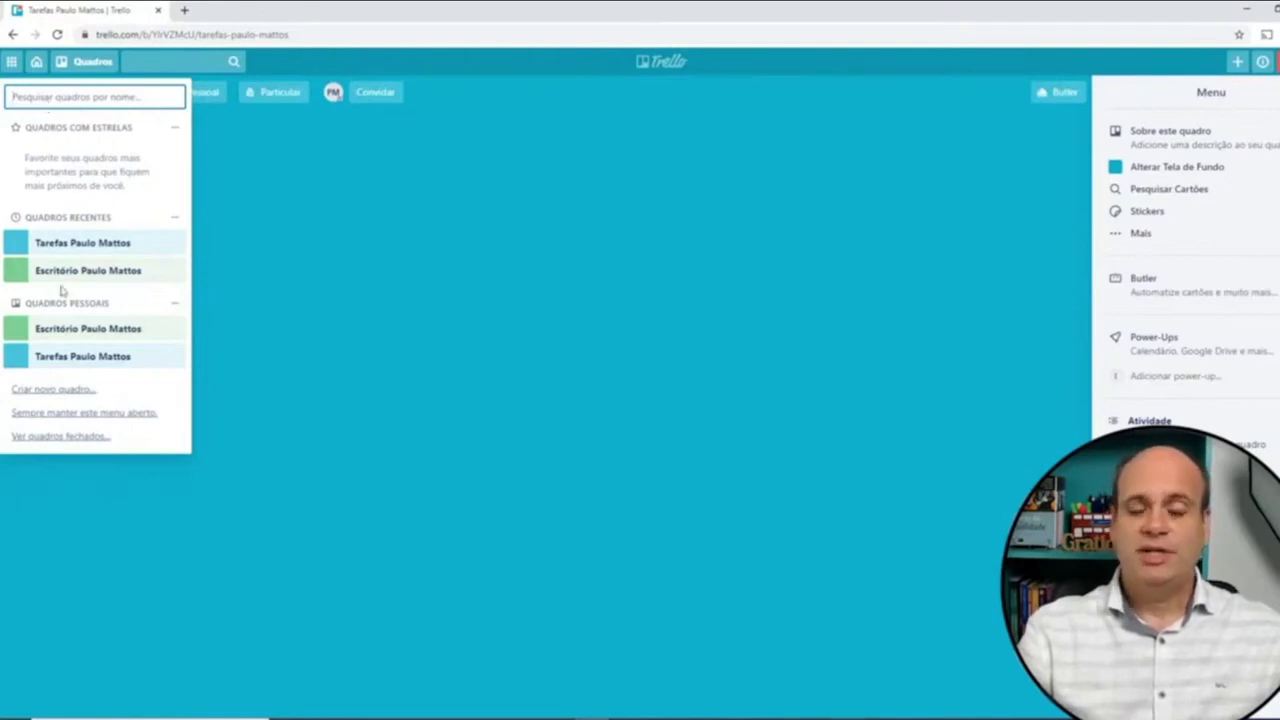
Edit the board title, retyping its last word 'Mattos' so it stays unchanged
click(75, 92)
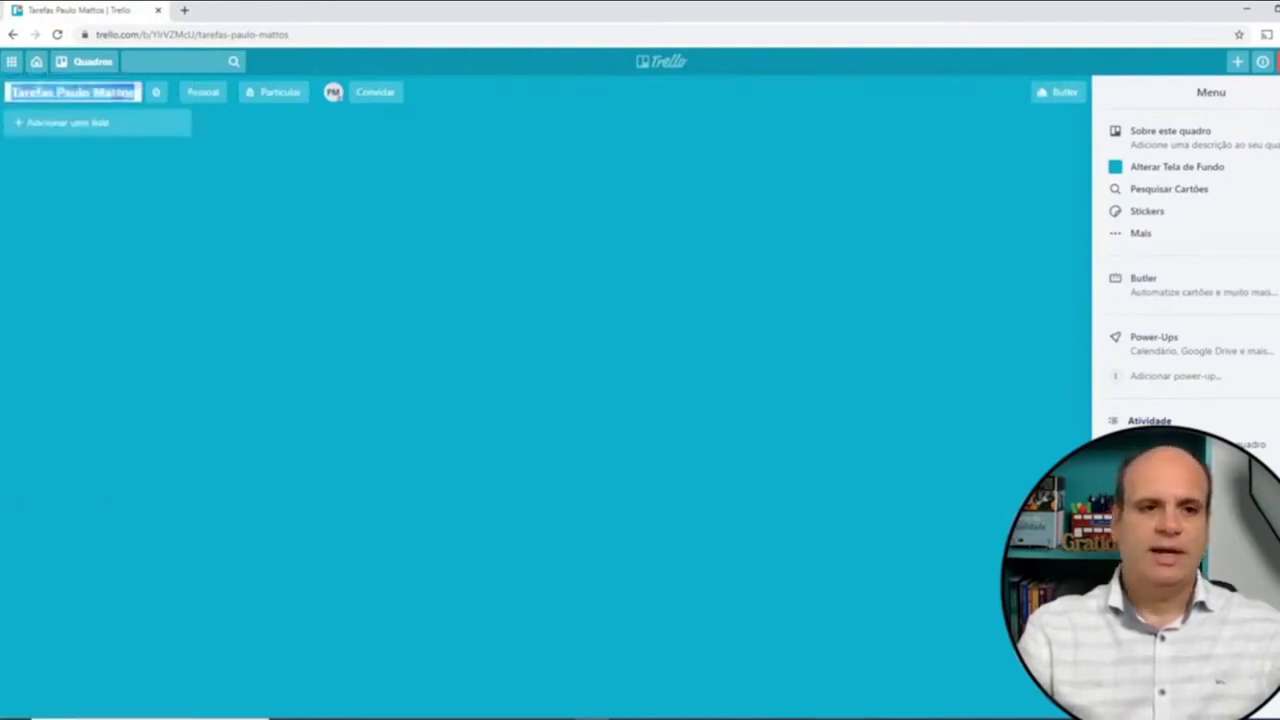
click(139, 92)
key(BackSpace)
key(BackSpace)
key(BackSpace)
key(BackSpace)
key(BackSpace)
key(BackSpace)
key(BackSpace)
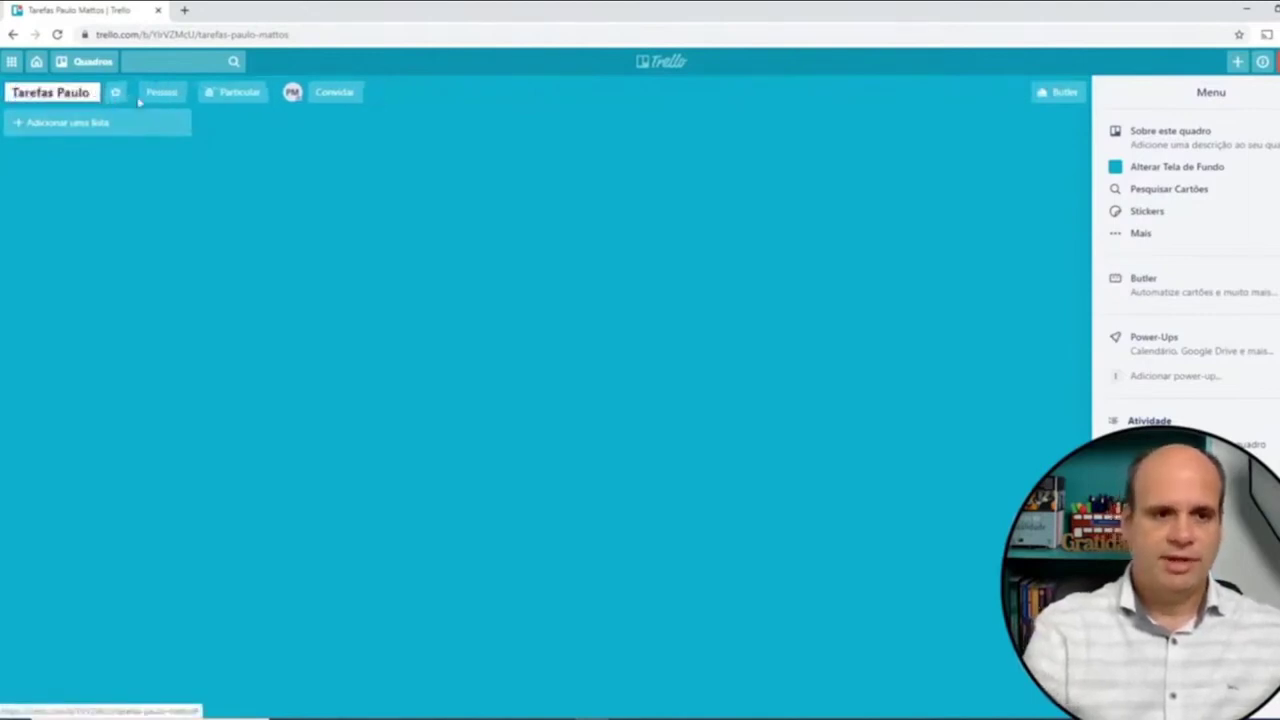
text(Mattos)
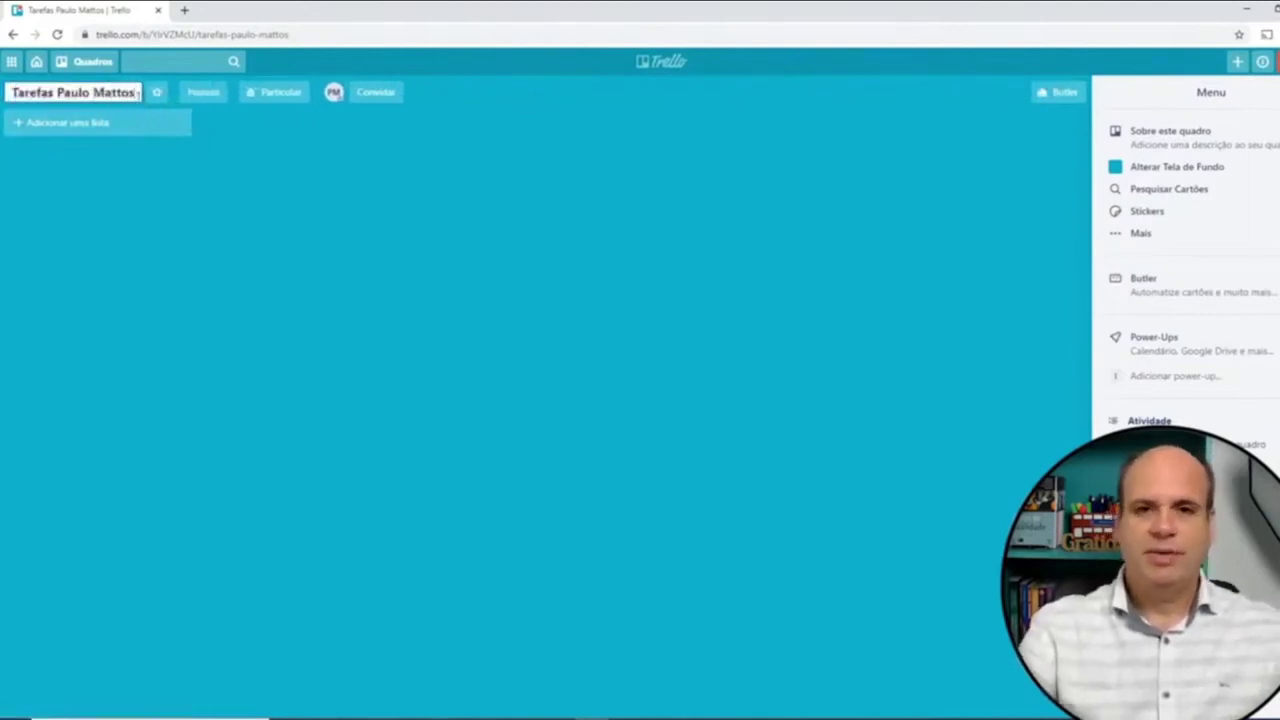
Star the Tarefas board, confirm it under Quadros com Estrelas, and reopen it
click(157, 100)
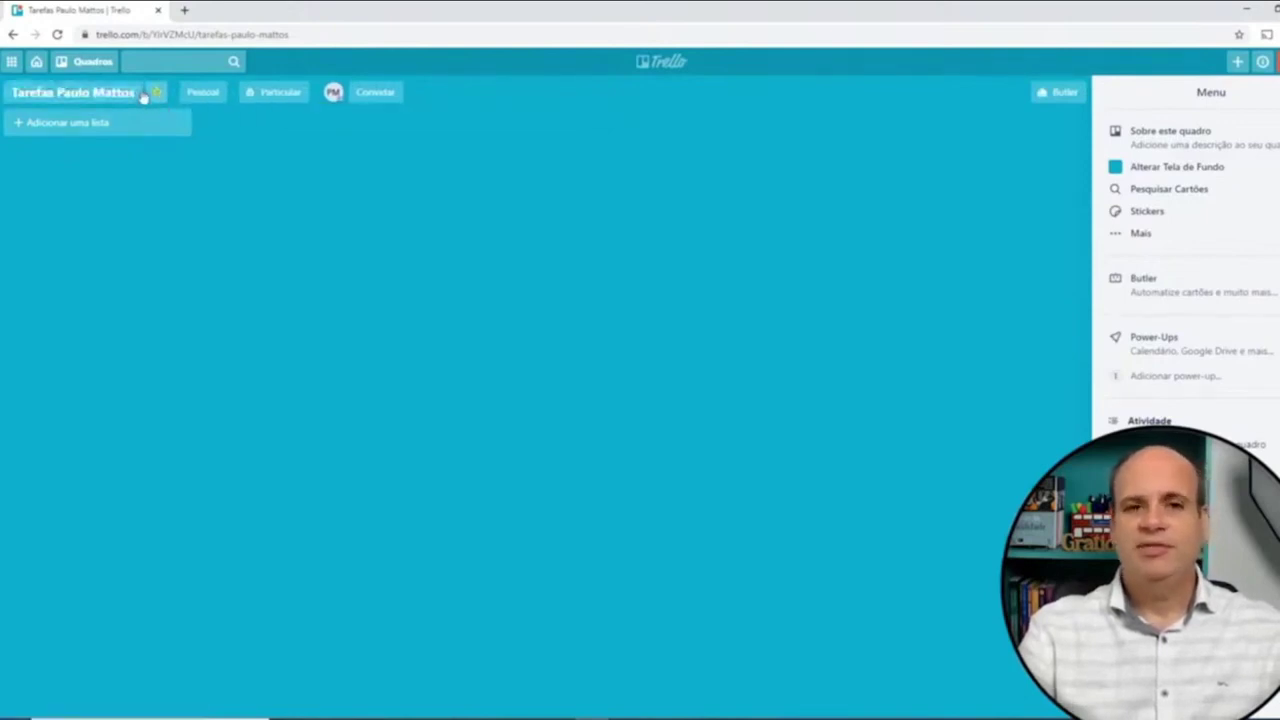
click(36, 63)
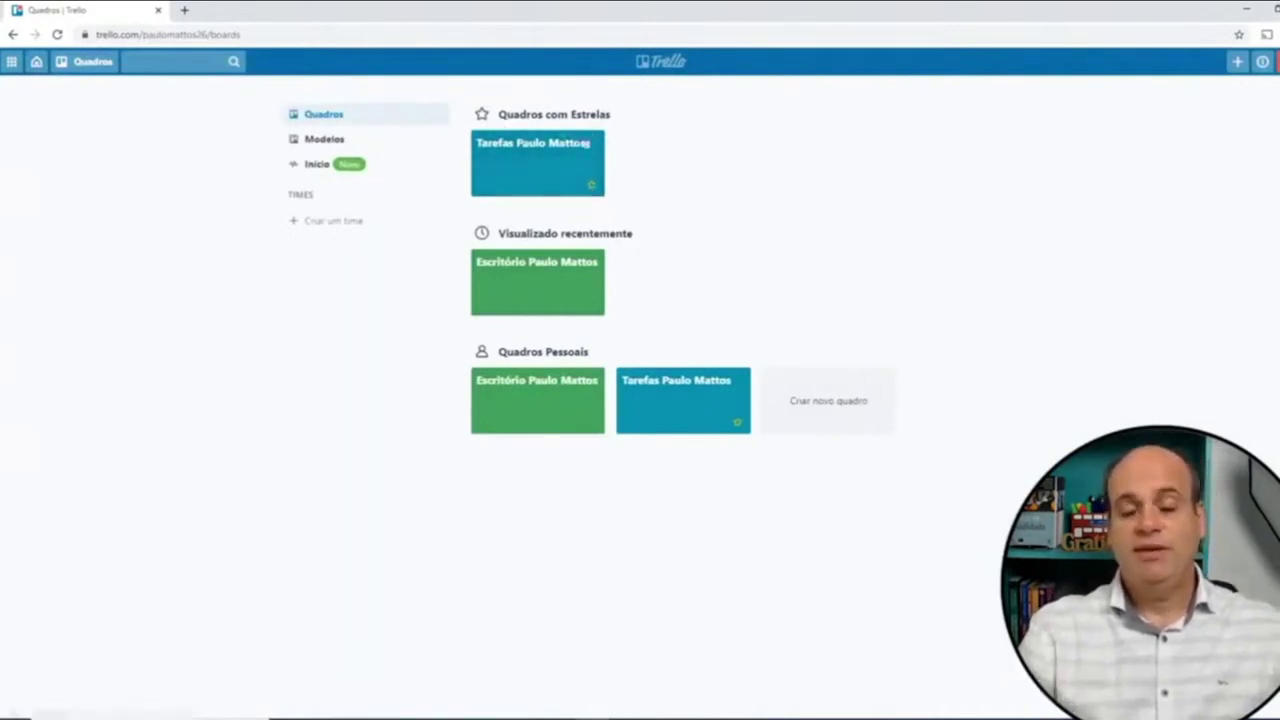
click(527, 176)
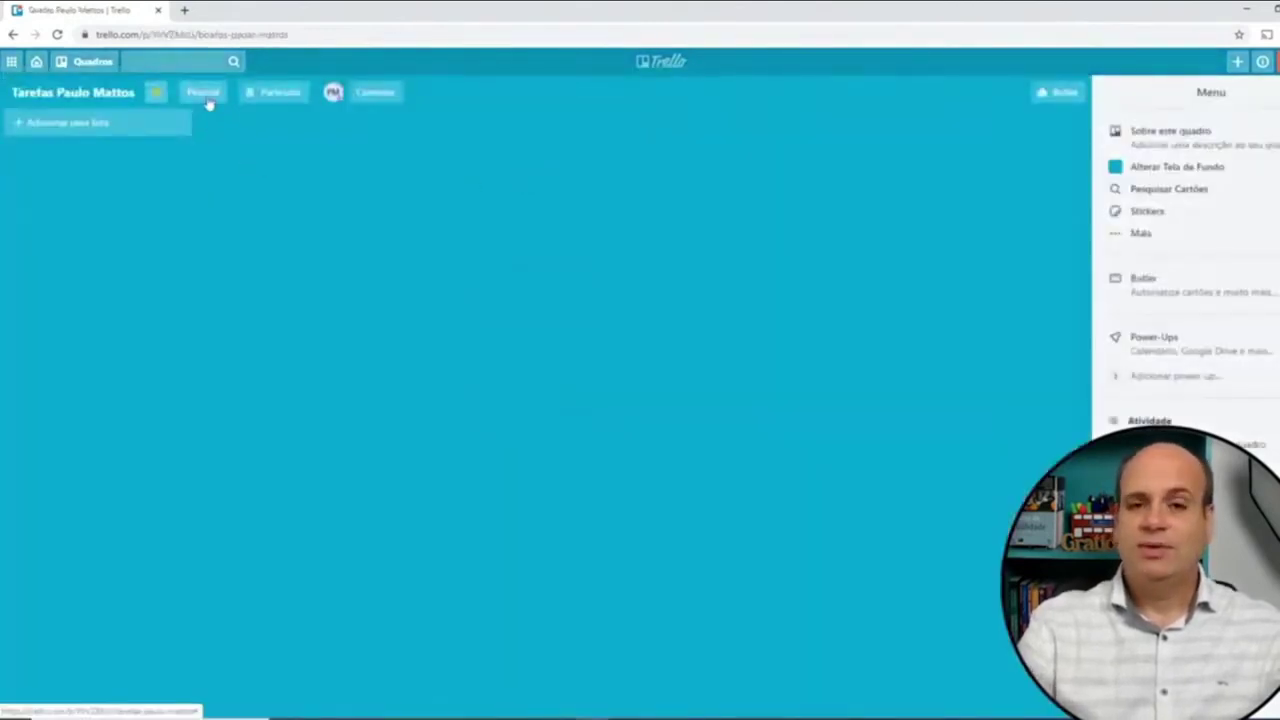
View the Adicionar a um Time options and close them, leaving the board without a team
click(207, 103)
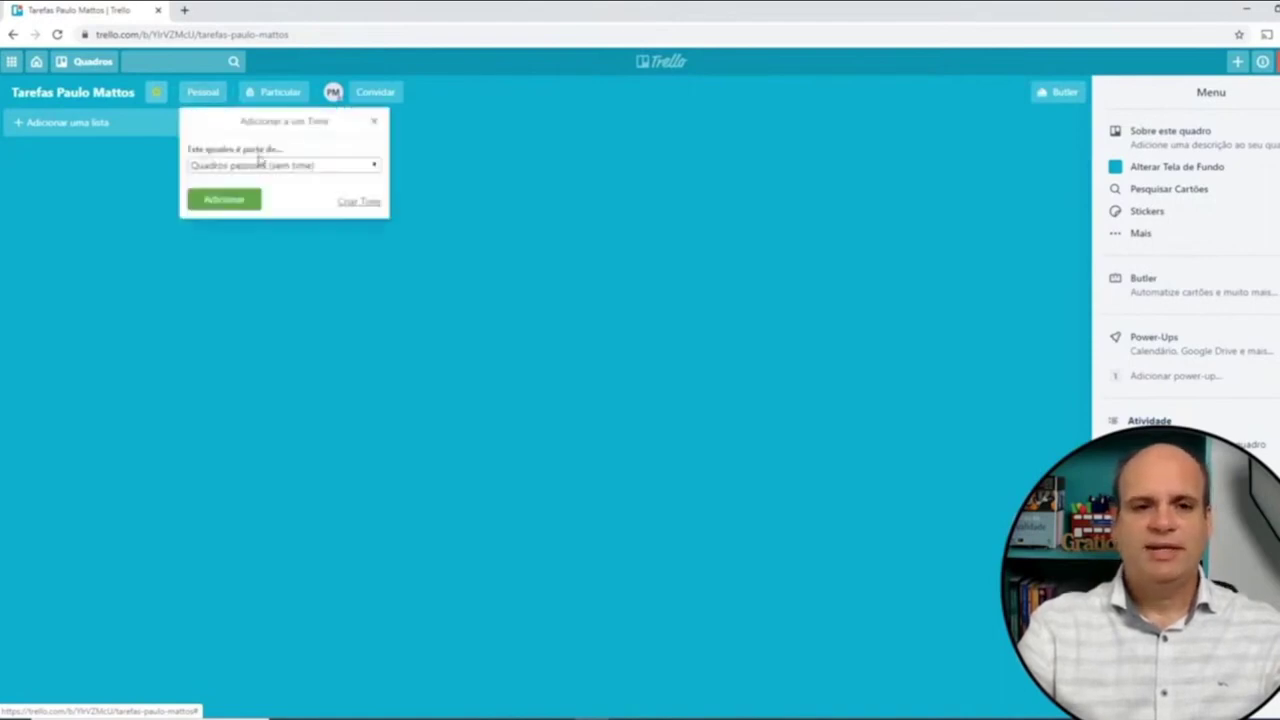
click(372, 167)
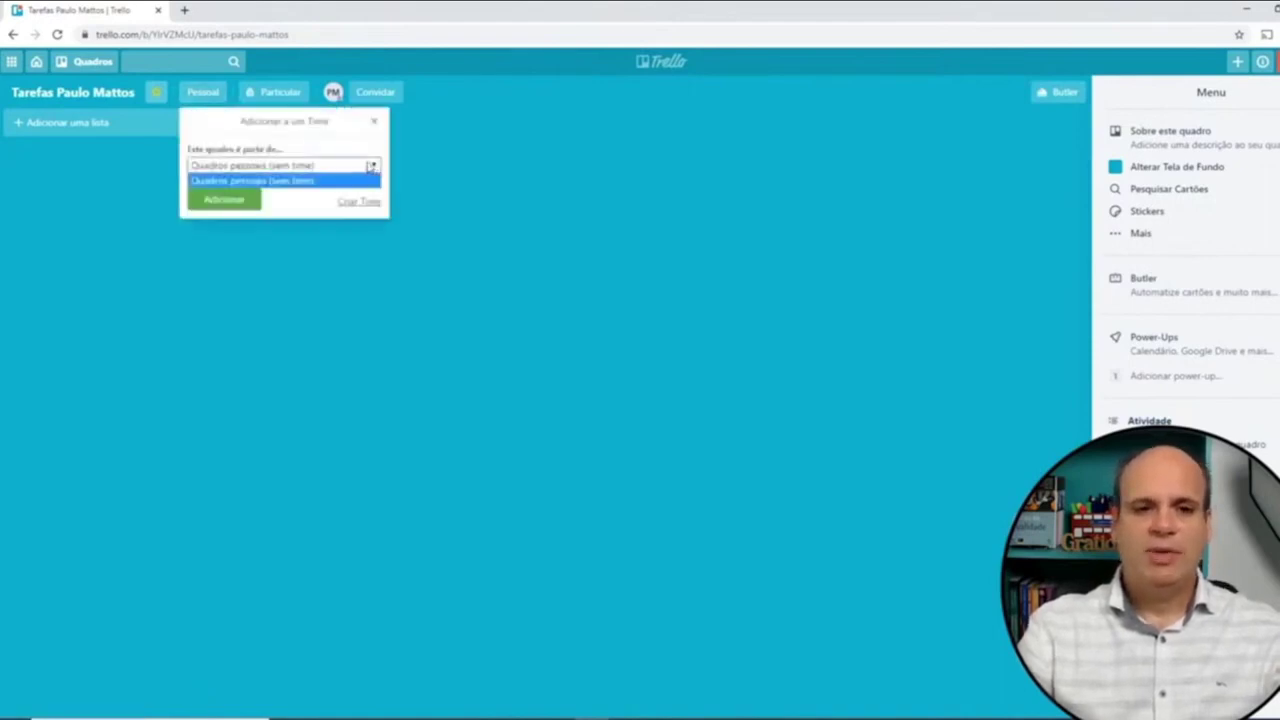
click(219, 179)
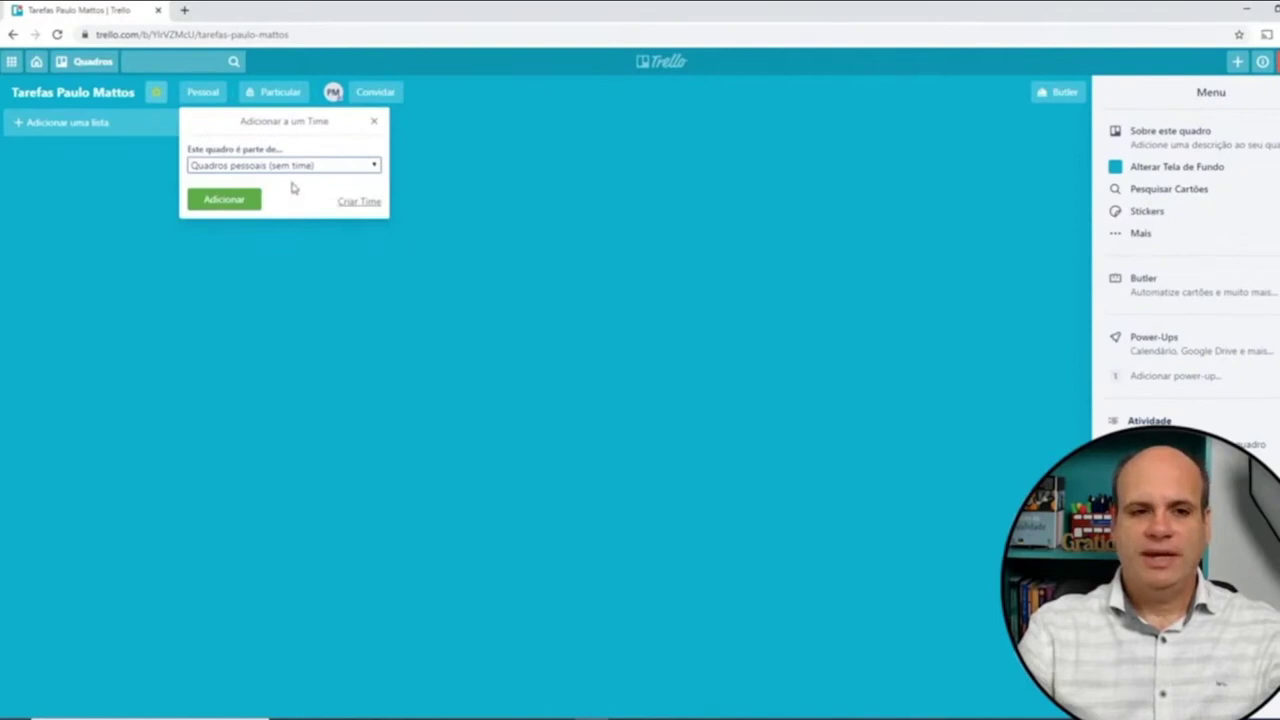
click(375, 124)
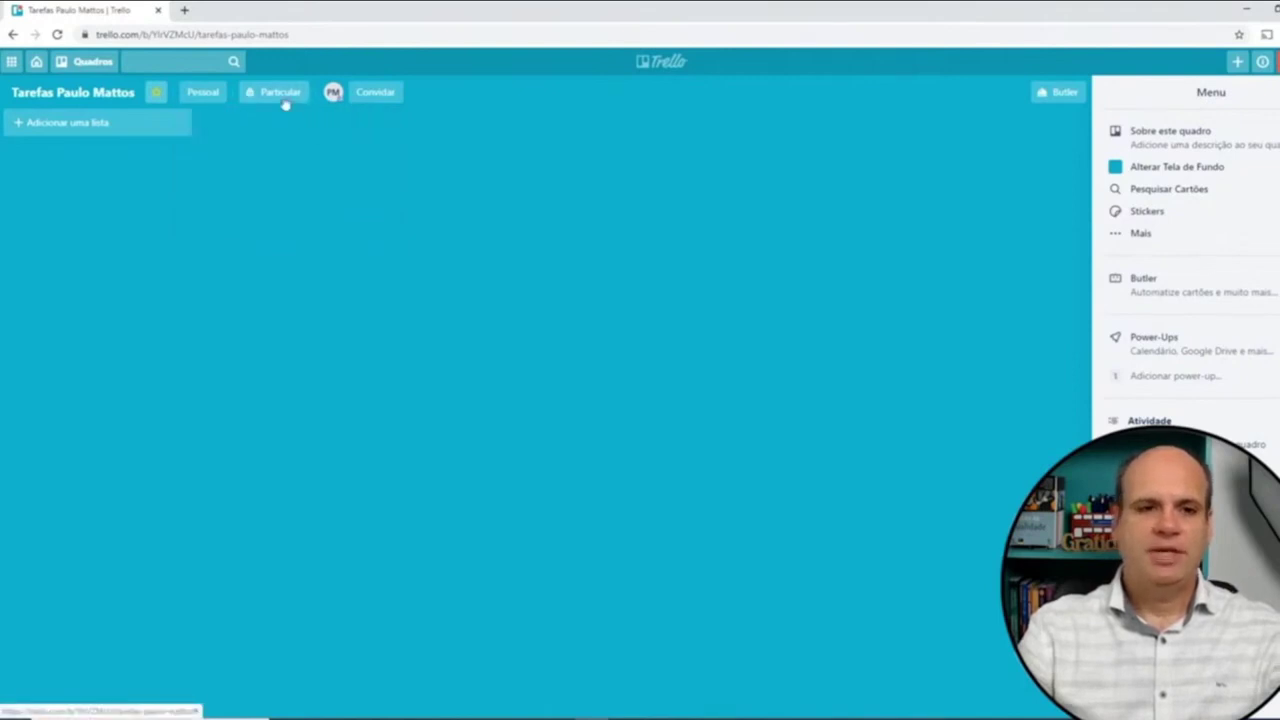
Check the Alterar Visibilidade options without changes, then show the member's profile card
click(281, 95)
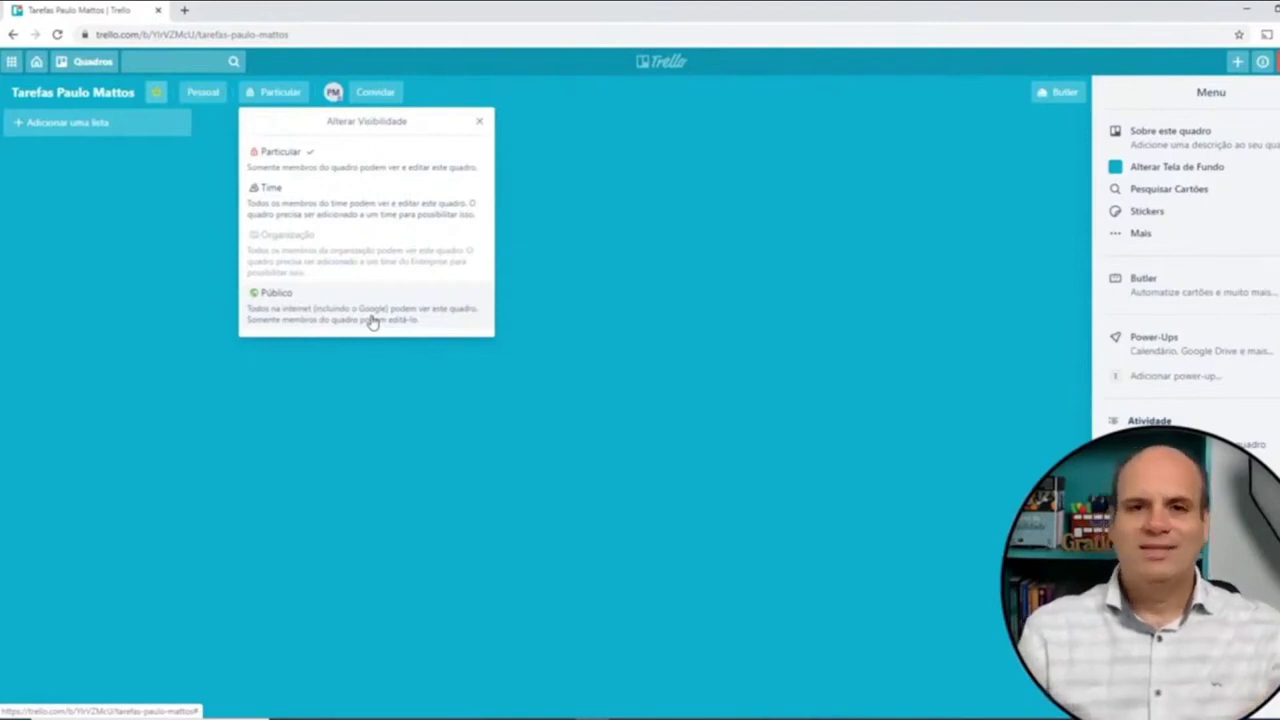
click(479, 121)
click(332, 93)
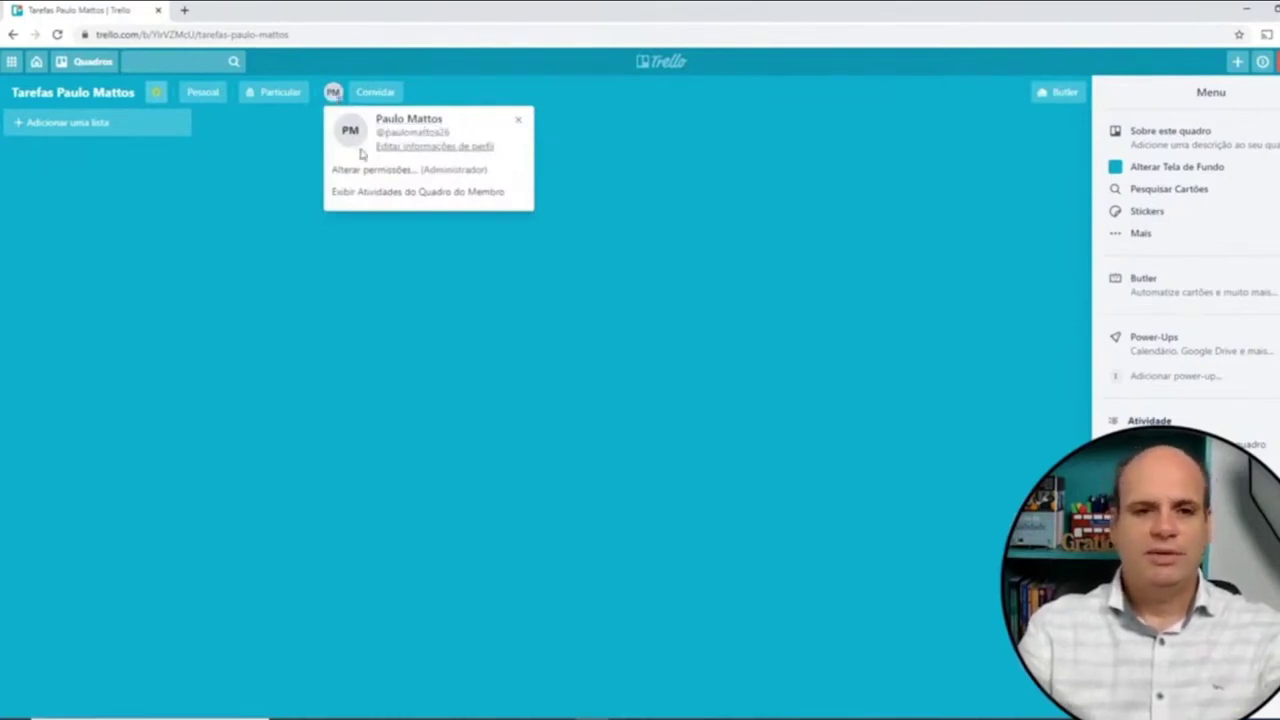
Review the member's Administrador permissions and board activity, then bring up the Convidar form
click(473, 173)
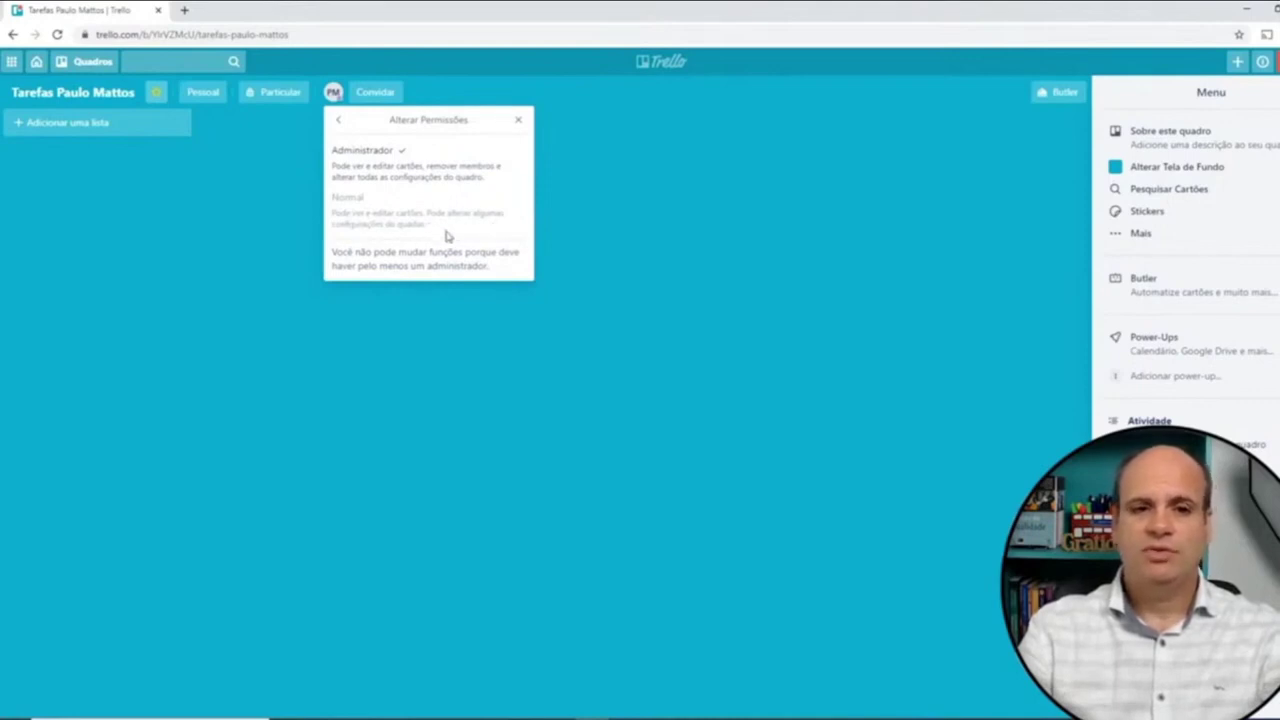
click(338, 119)
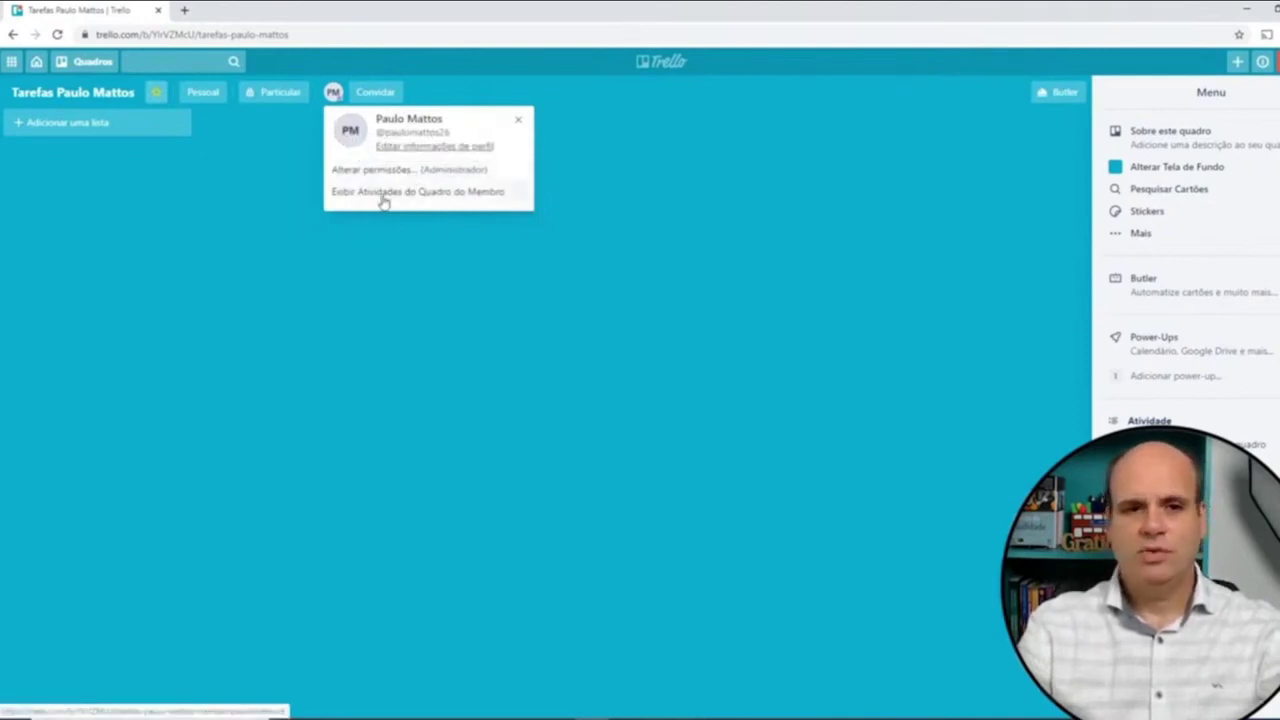
click(378, 199)
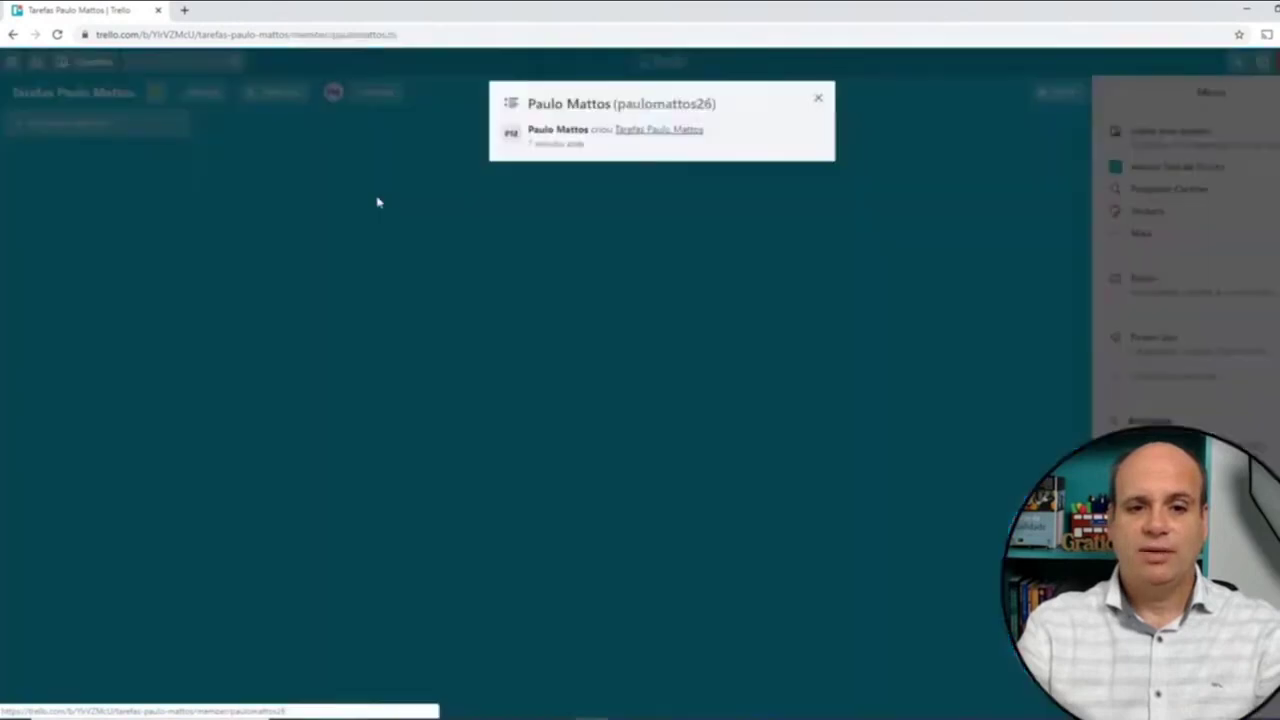
click(663, 139)
click(374, 95)
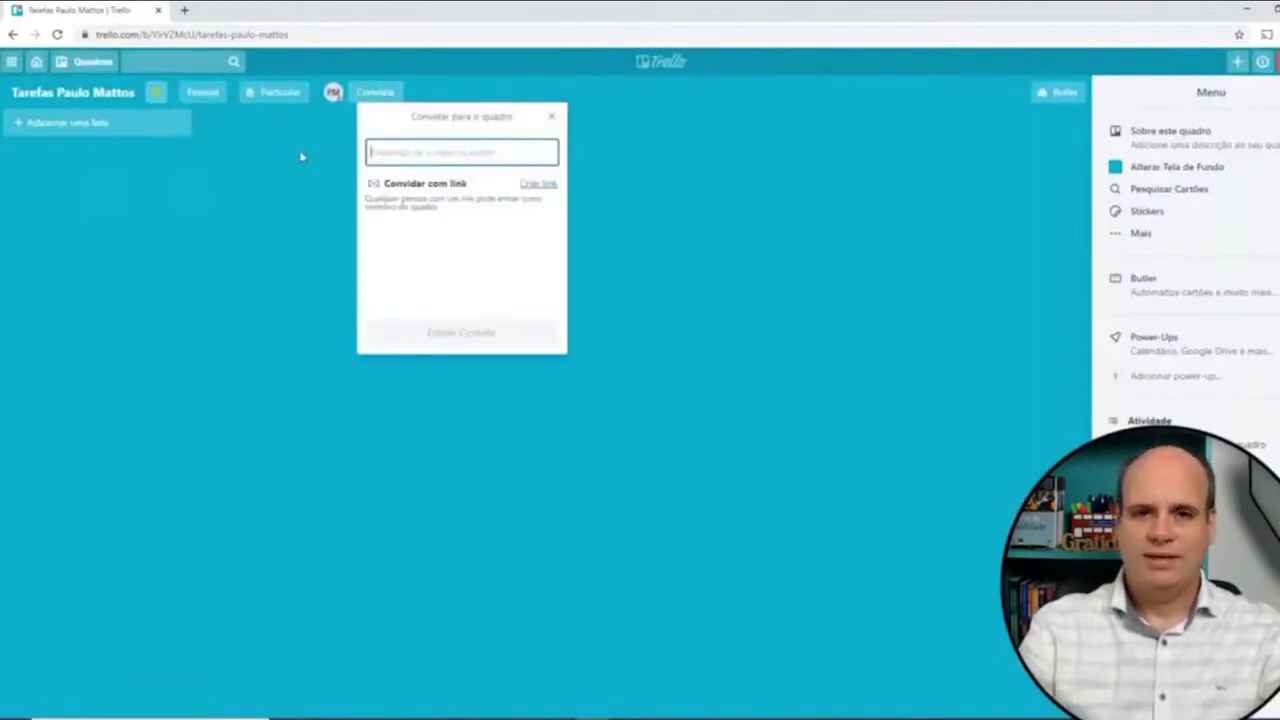
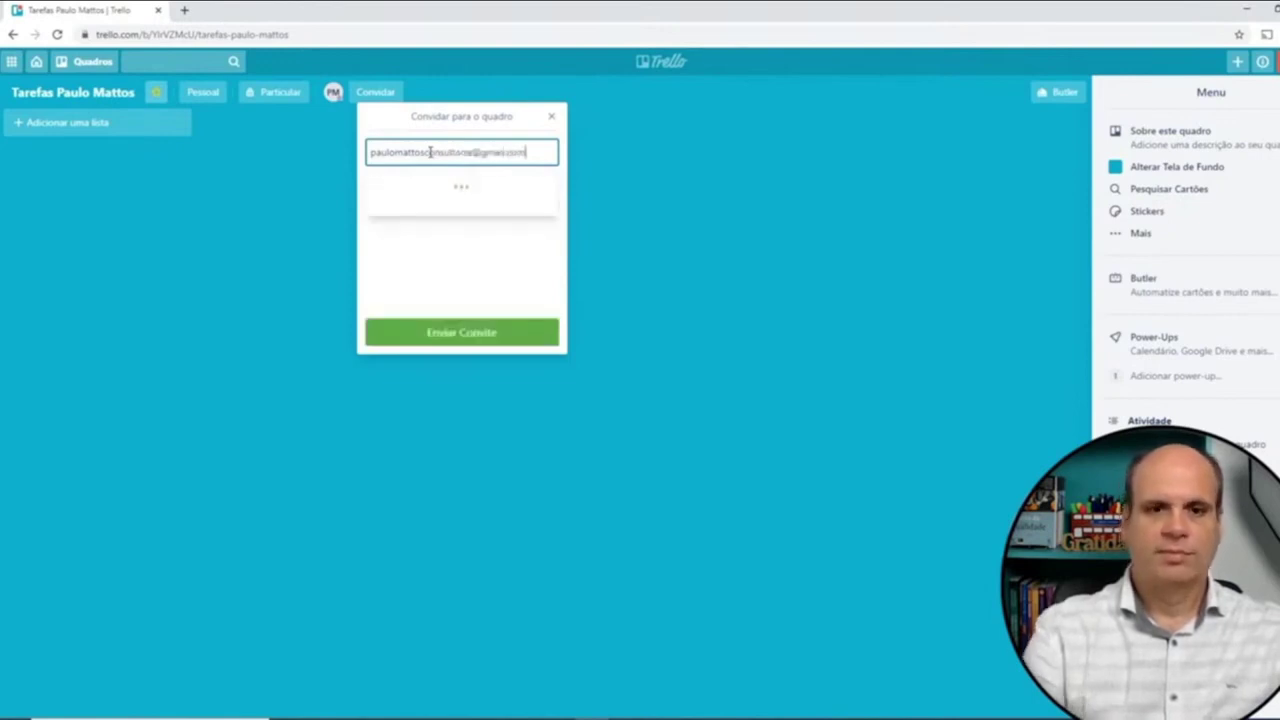
Enter the invitee's e-mail address, select the suggested account, and send the board invitation
click(472, 199)
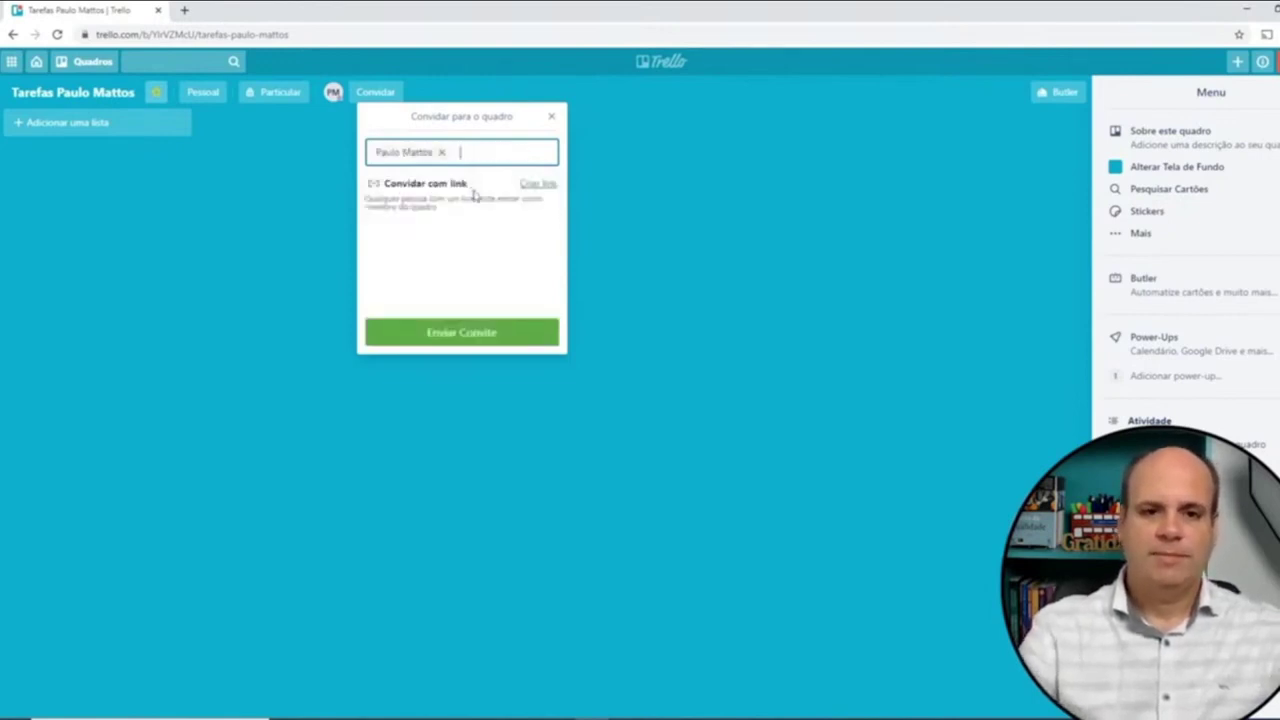
click(461, 337)
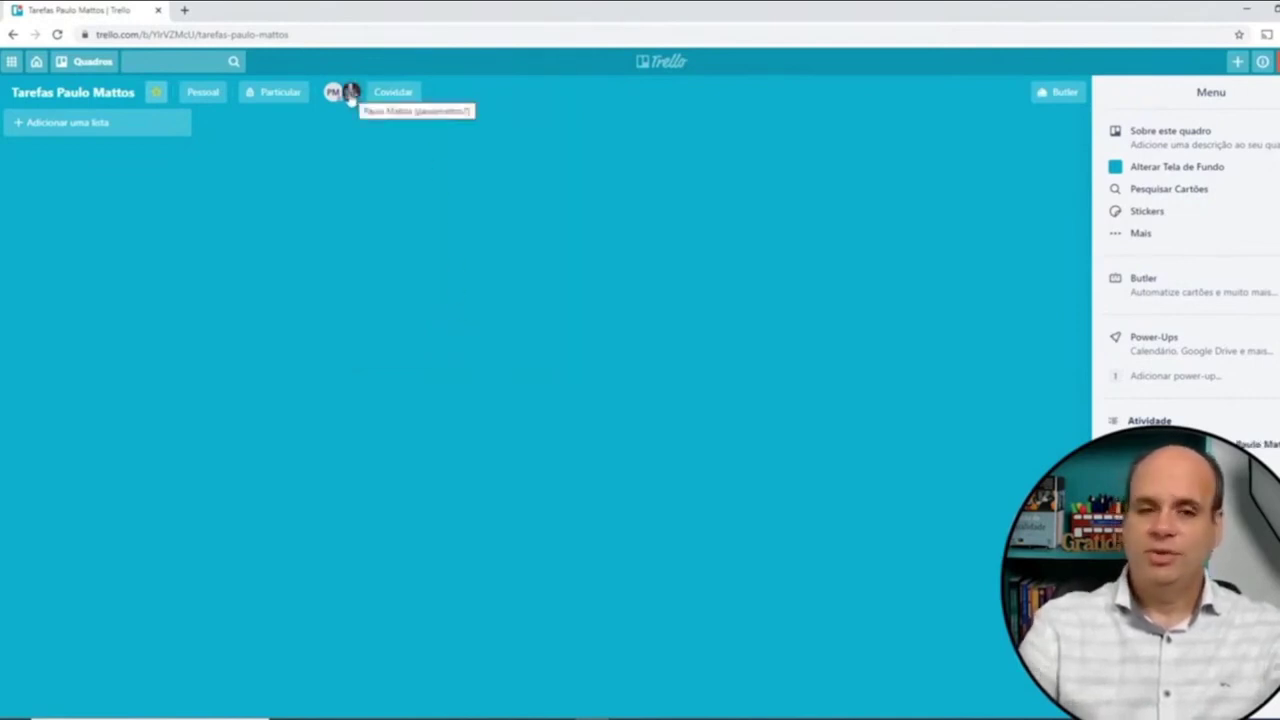
Review the newly invited member's permission levels and board activity
click(350, 94)
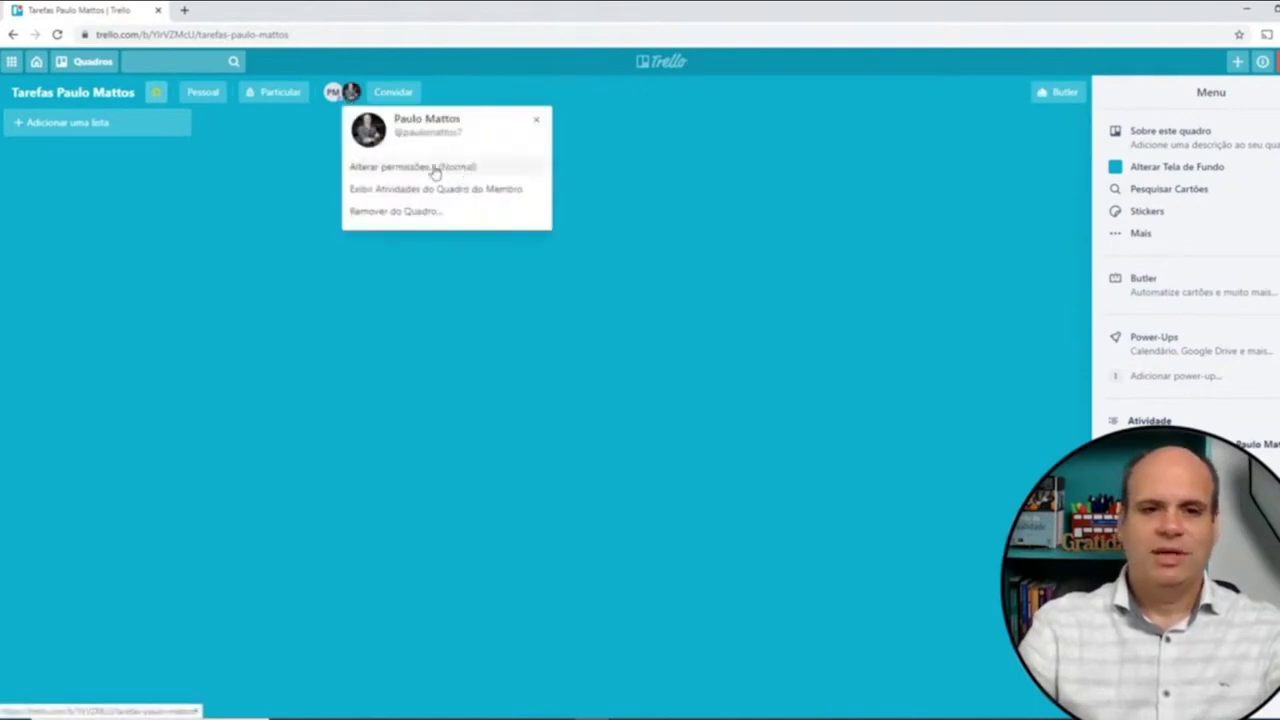
click(482, 174)
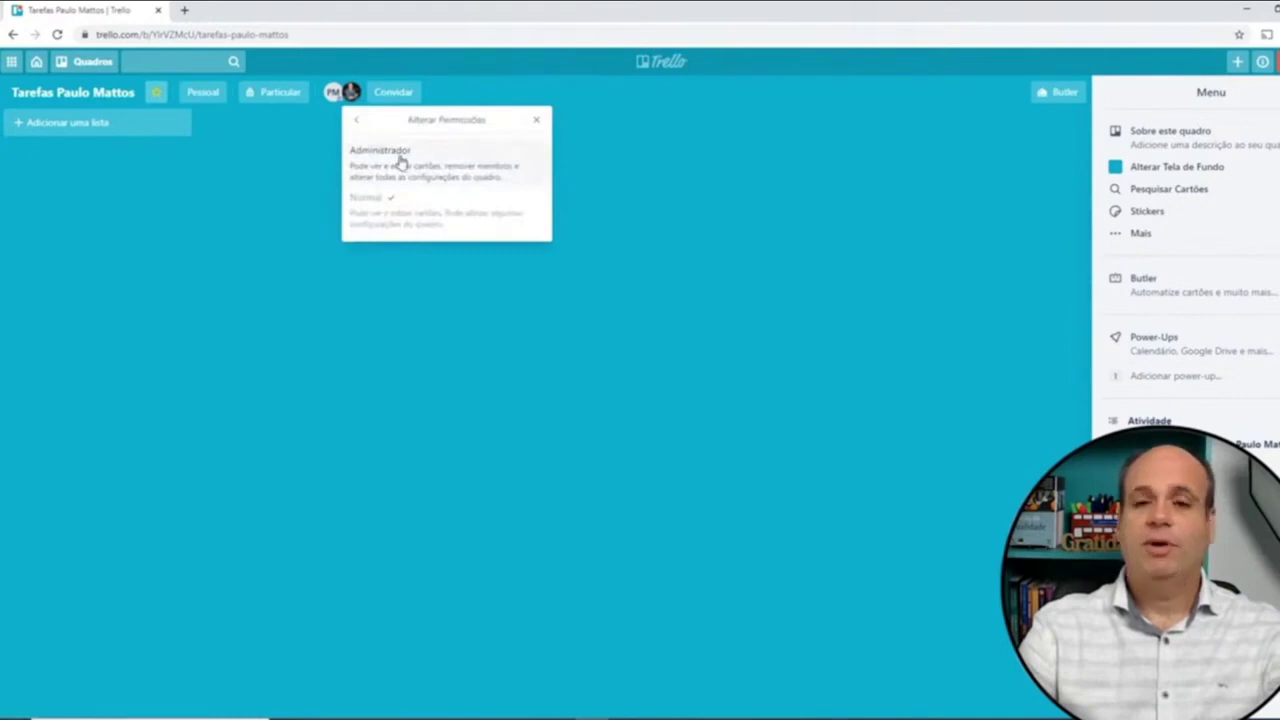
click(536, 120)
click(352, 93)
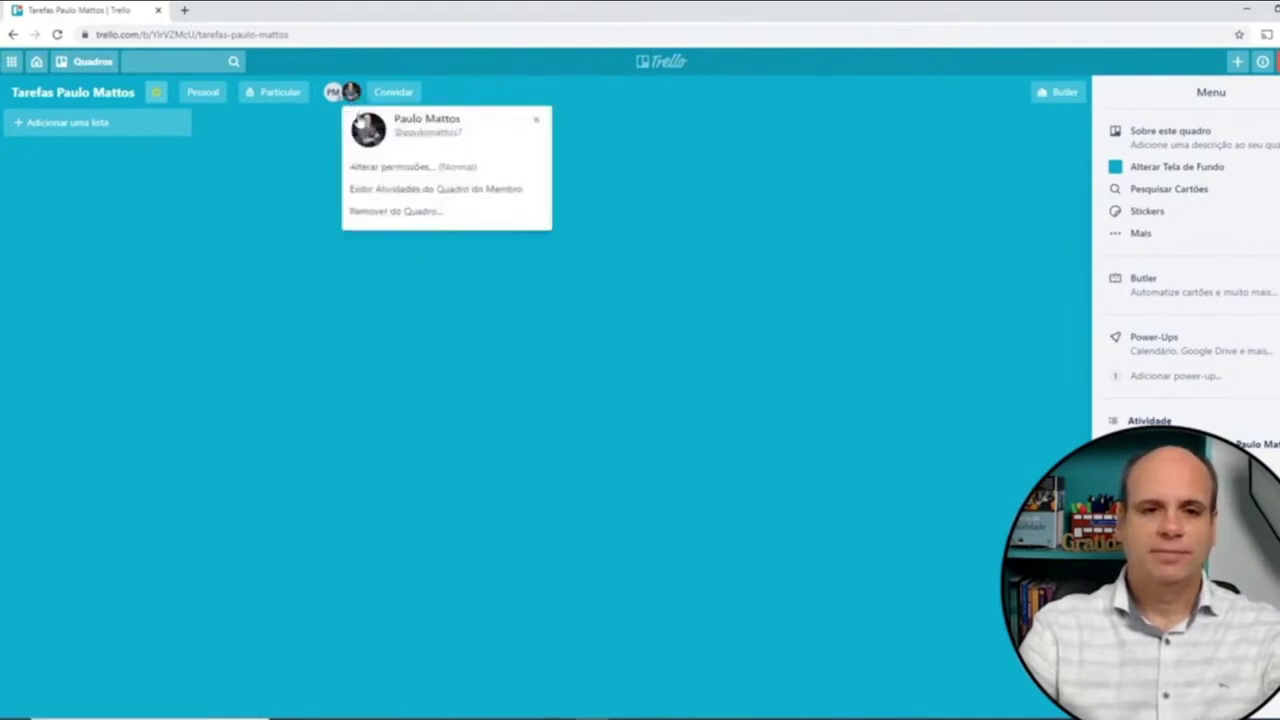
click(427, 191)
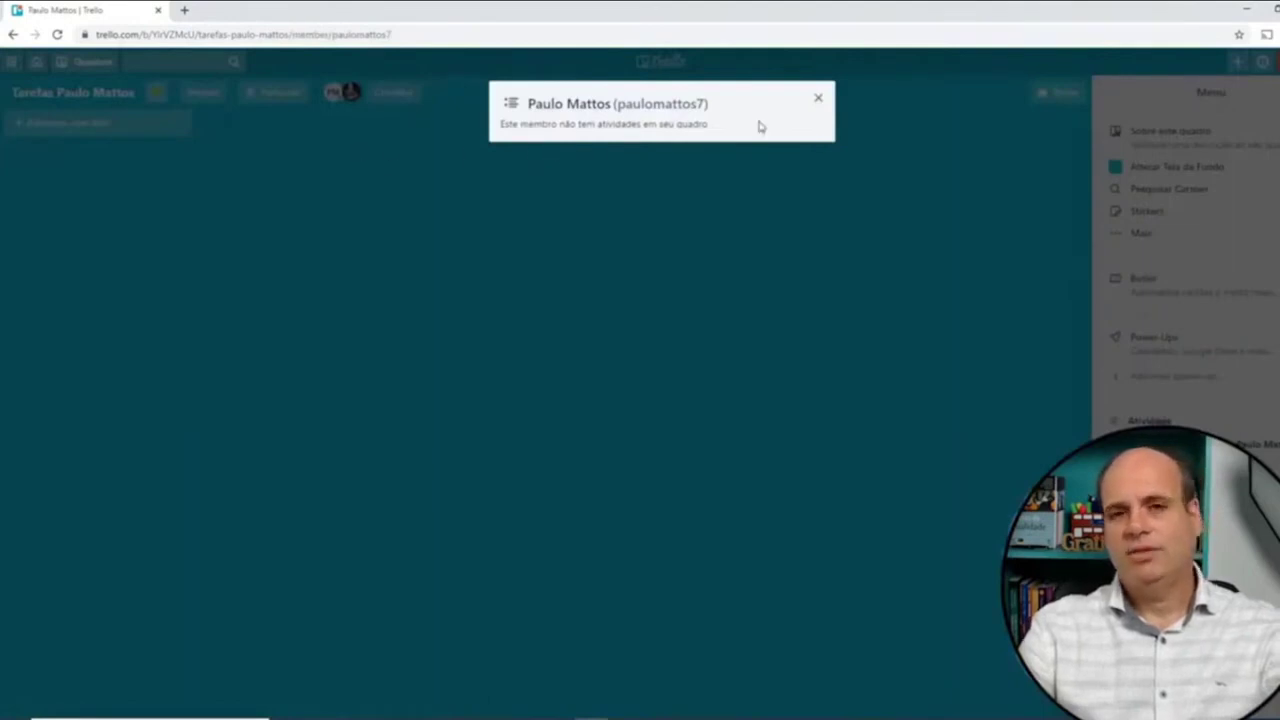
click(818, 98)
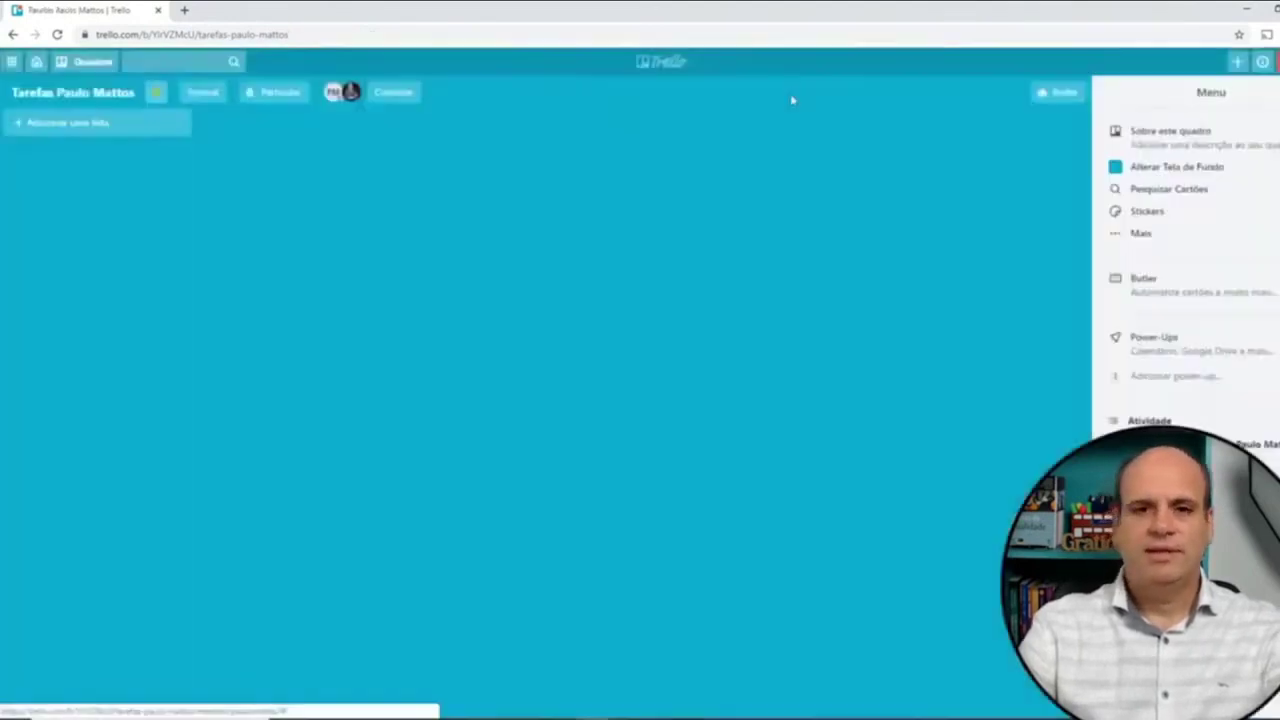
Remove the invited member from the Tarefas board
click(350, 96)
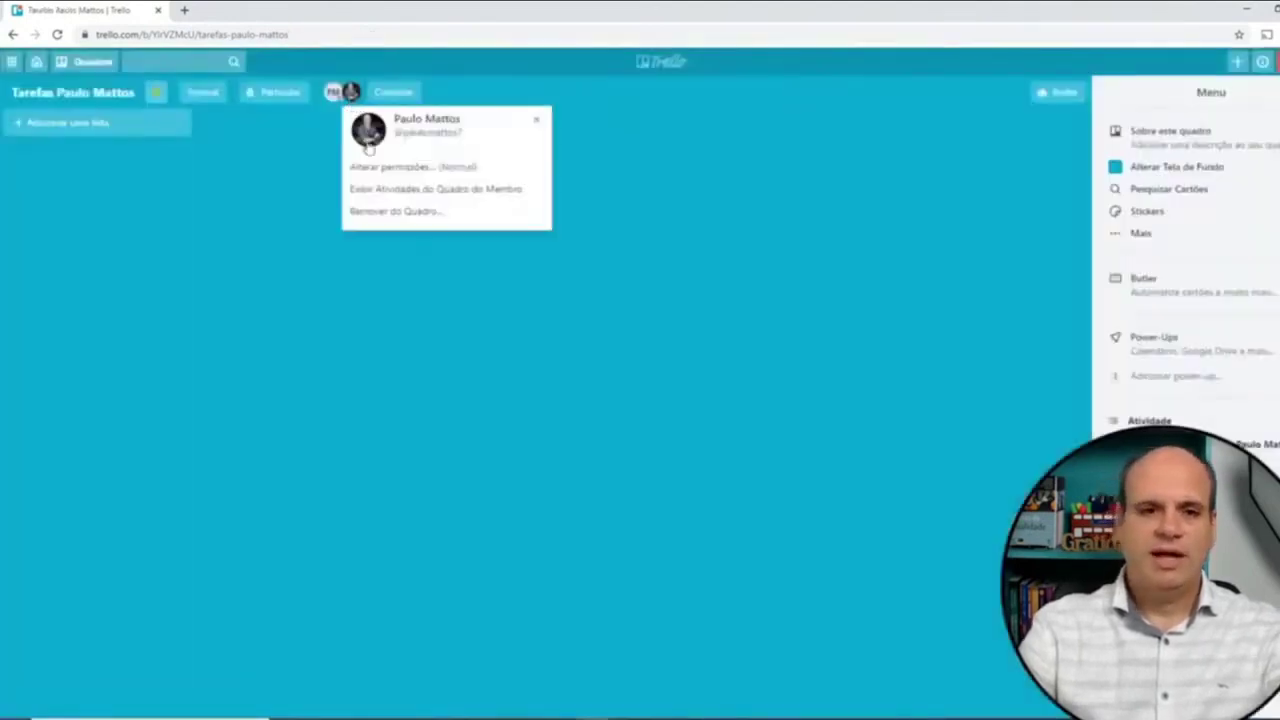
click(449, 217)
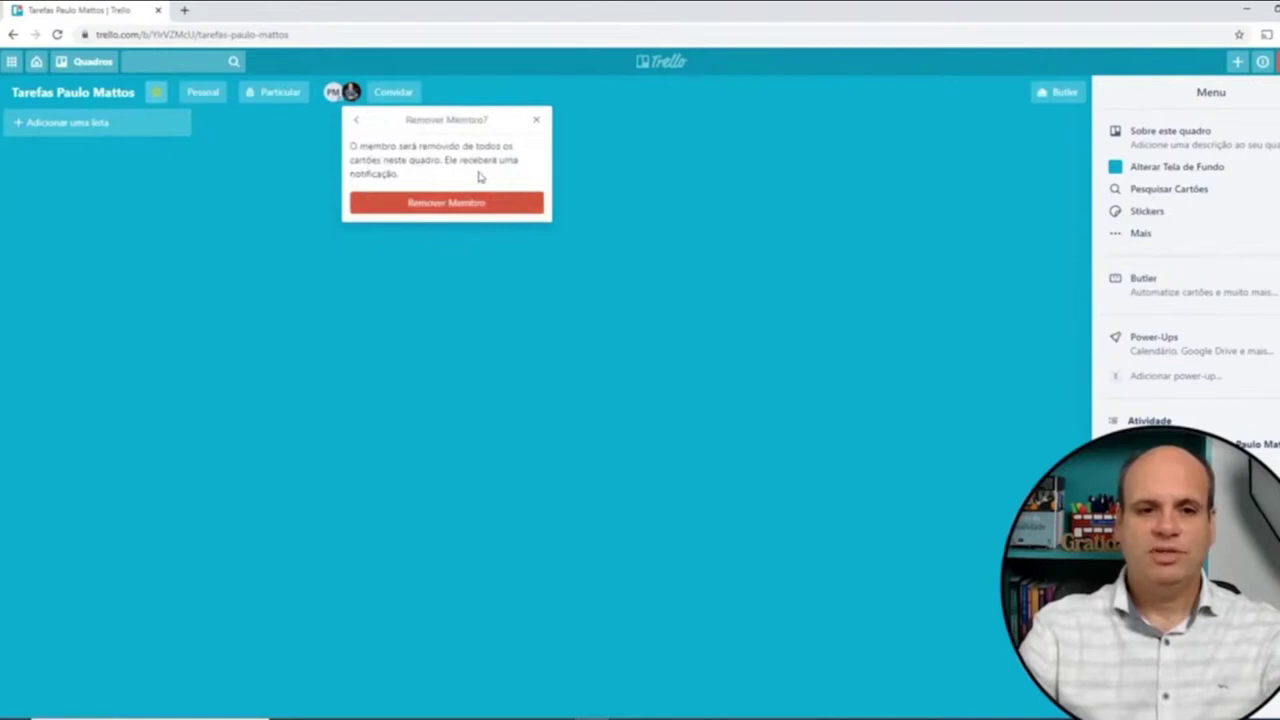
click(439, 206)
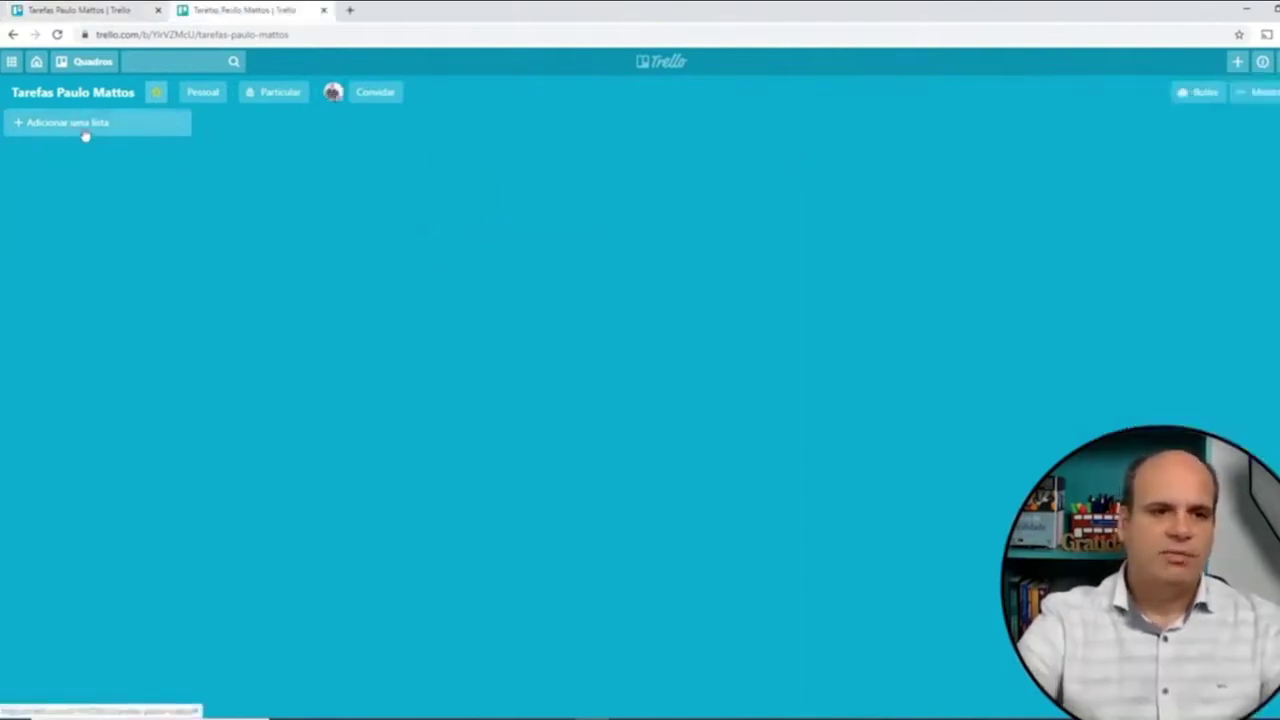
Create a new list named 'Ideias' on the board
click(85, 136)
text(Ide)
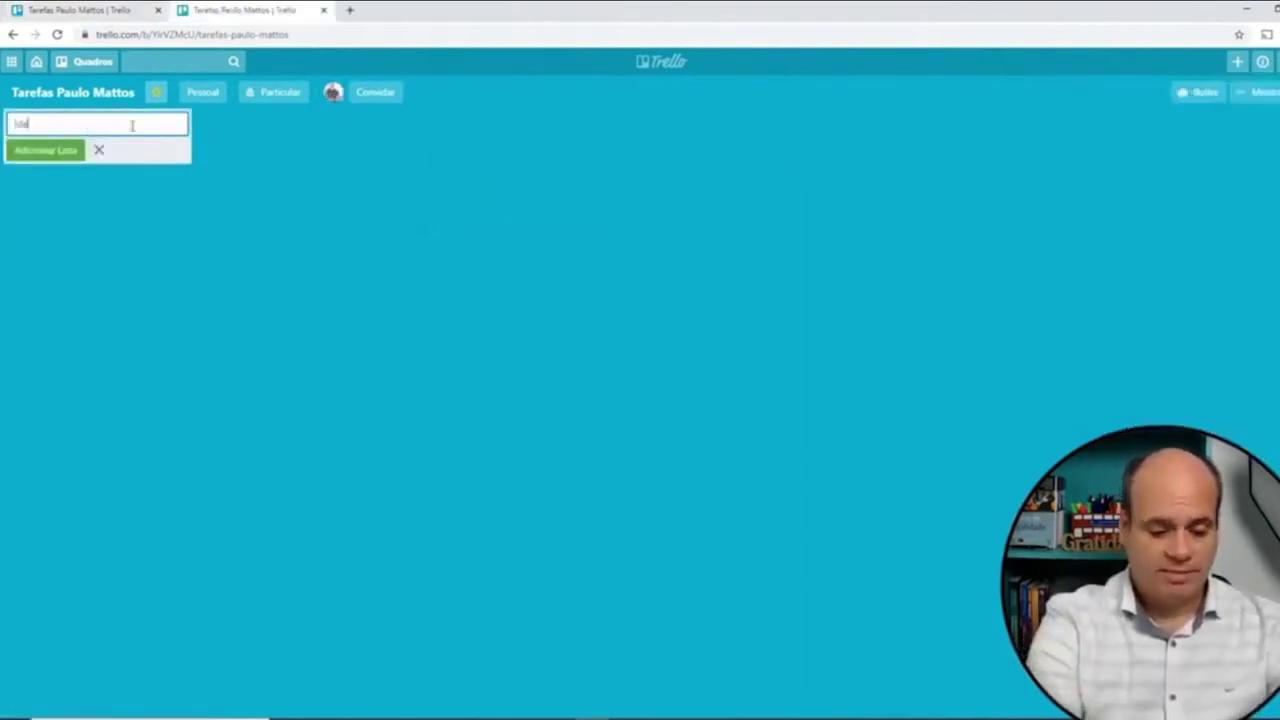
text(ias)
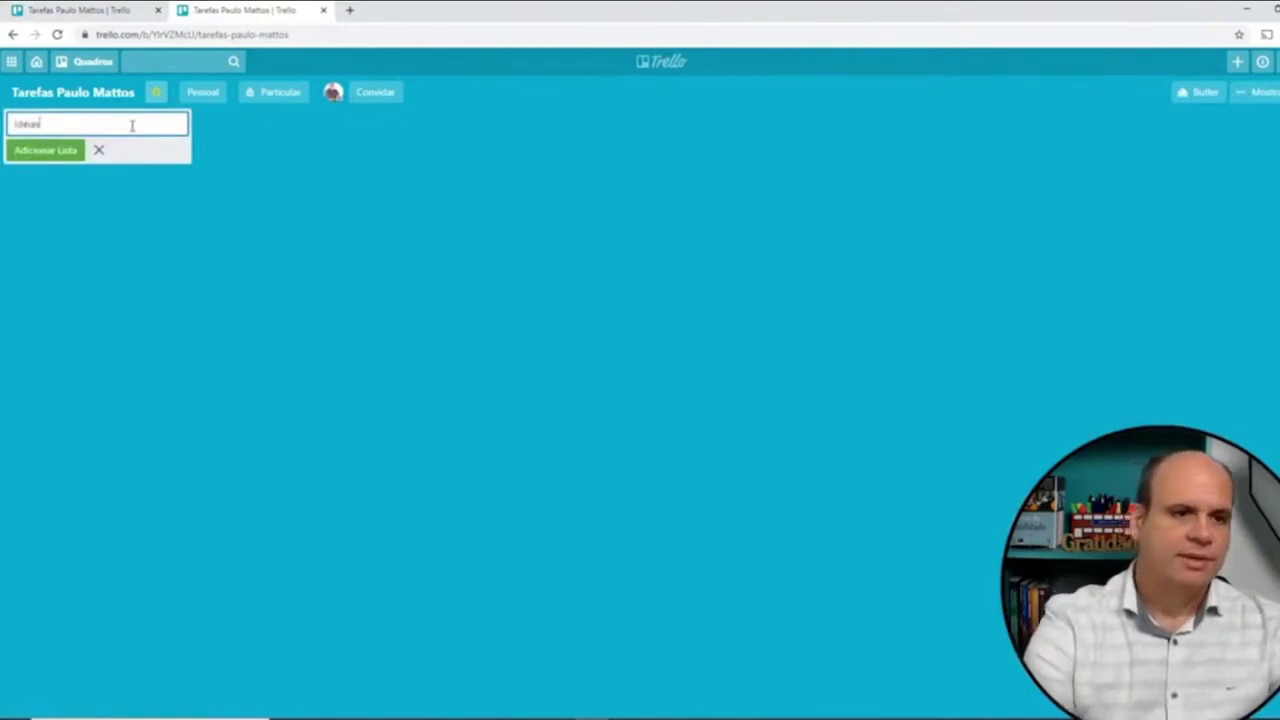
click(52, 158)
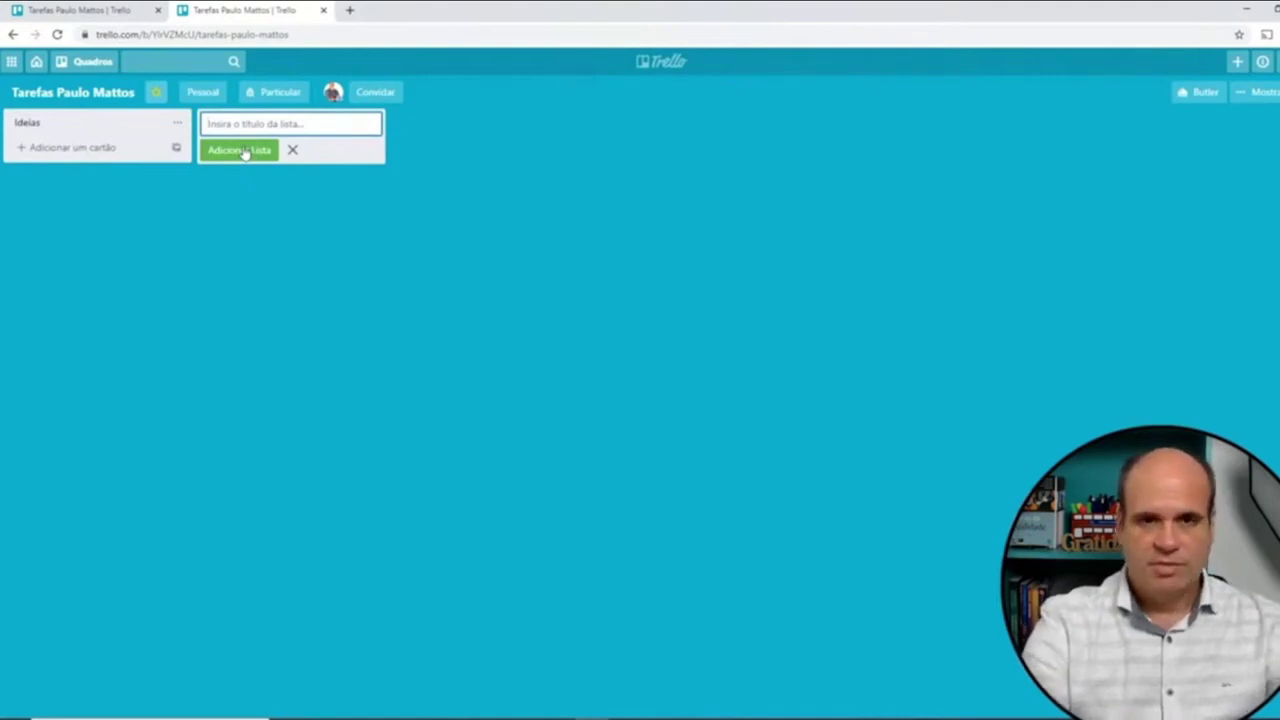
Add a card titled 'Tutorial Trello' to the Ideias list
click(178, 123)
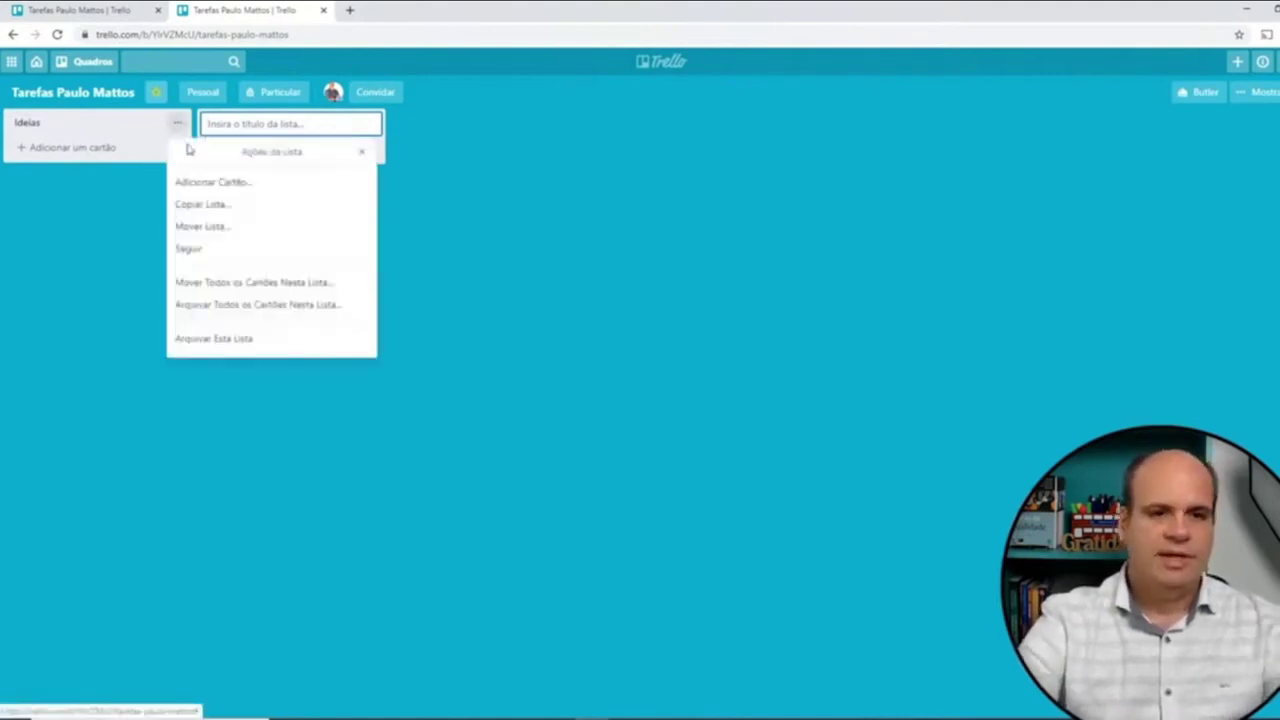
click(240, 192)
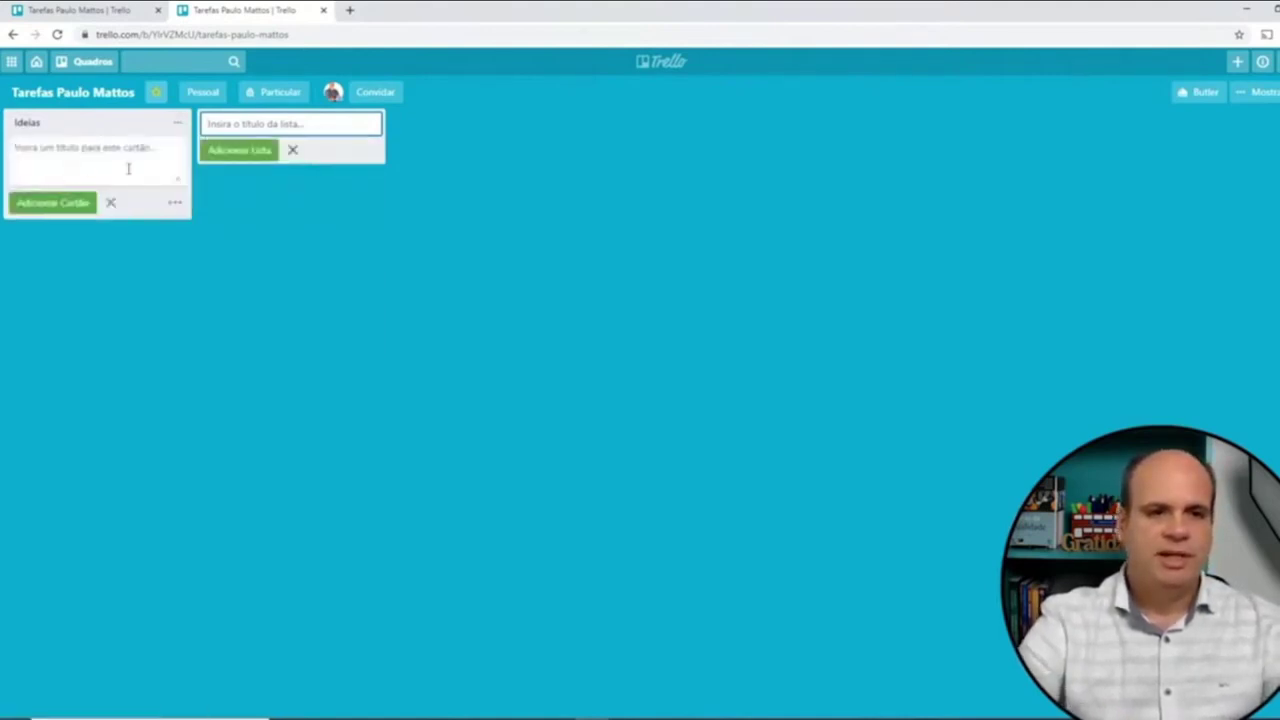
click(110, 202)
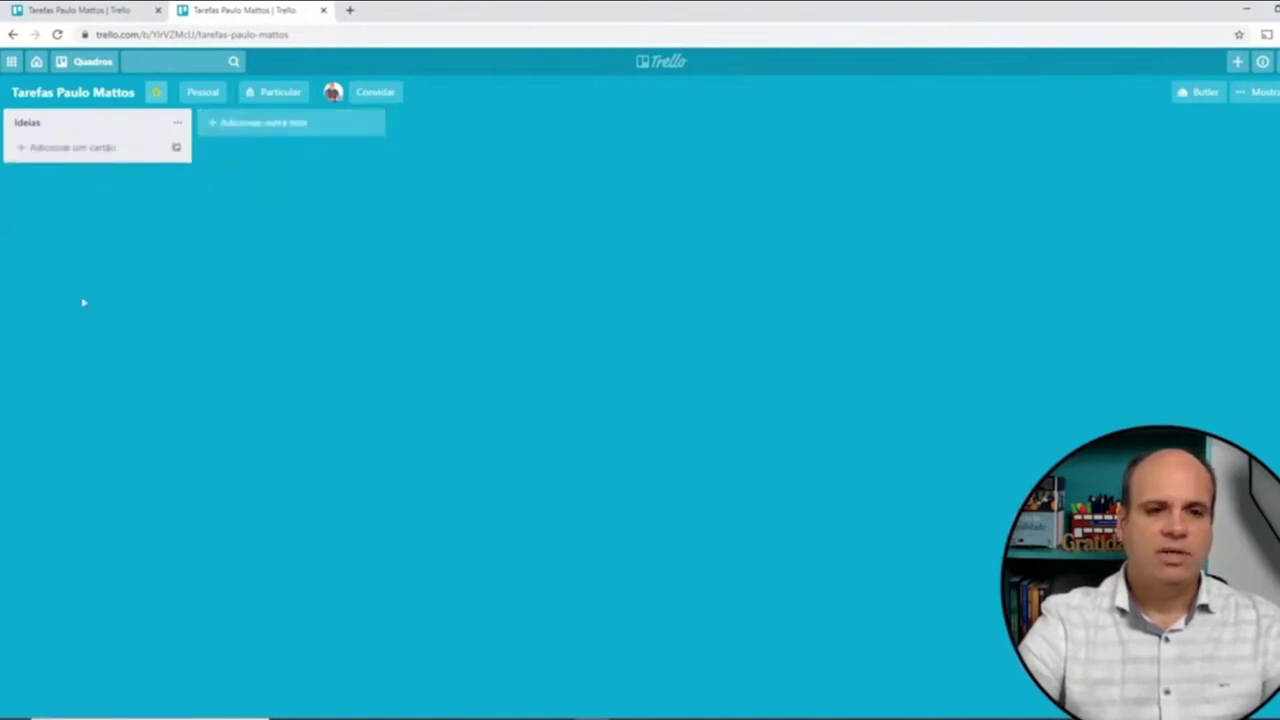
click(178, 125)
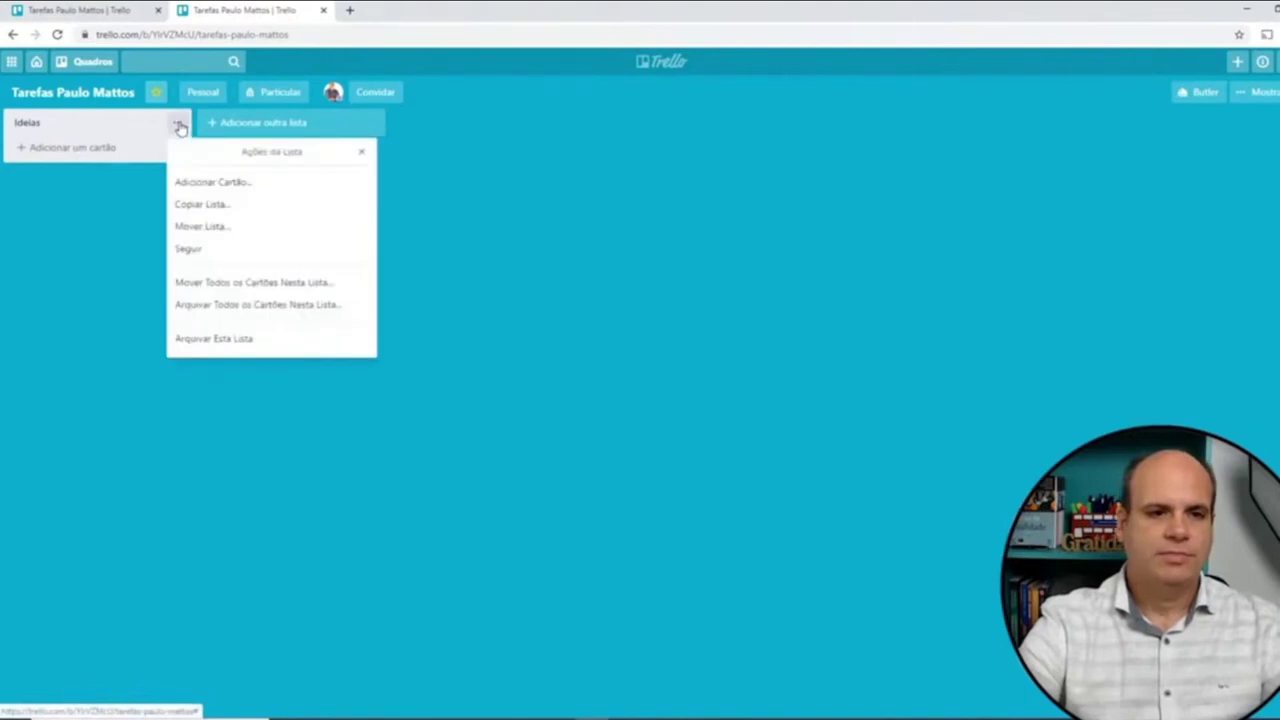
click(242, 188)
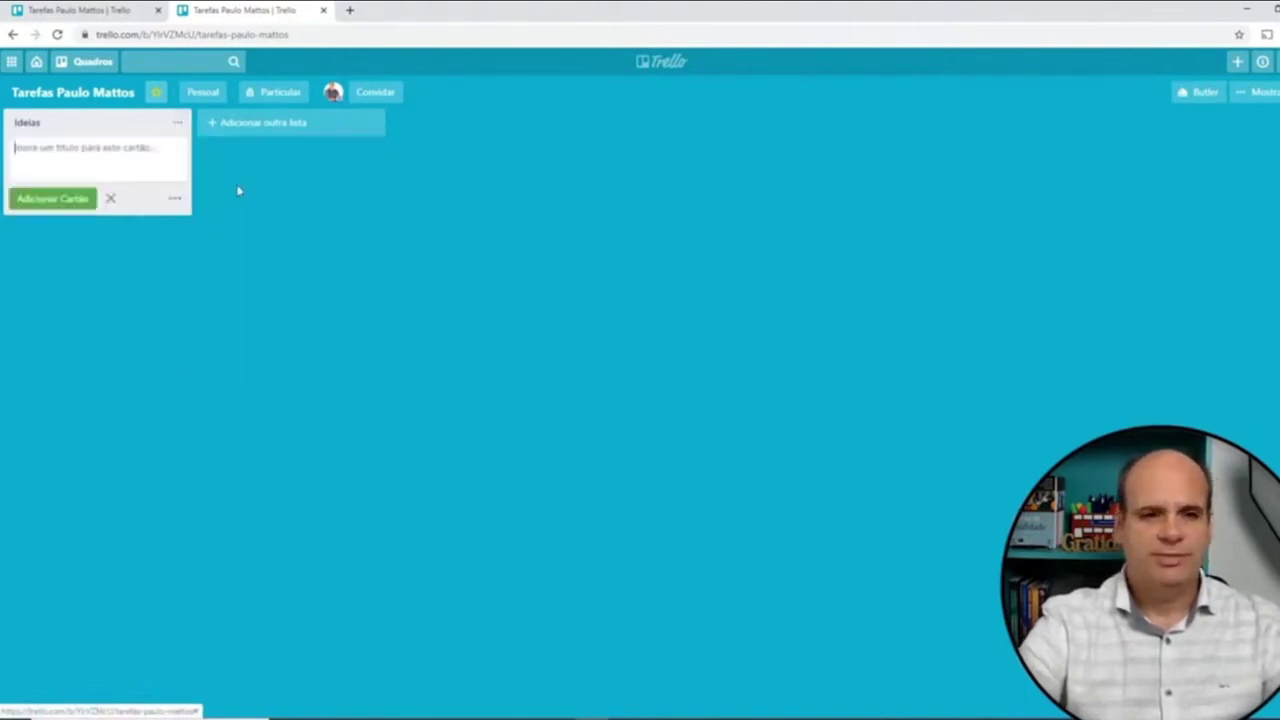
text(Tutorial: Trello)
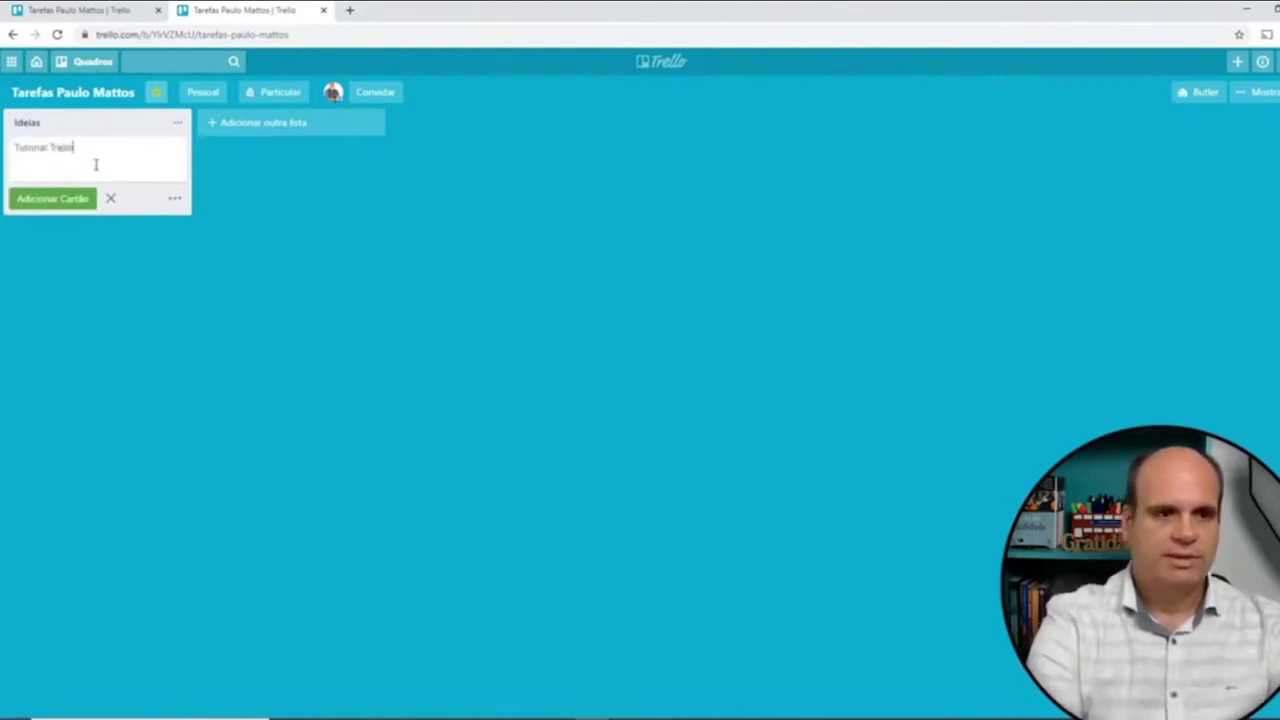
key(Return)
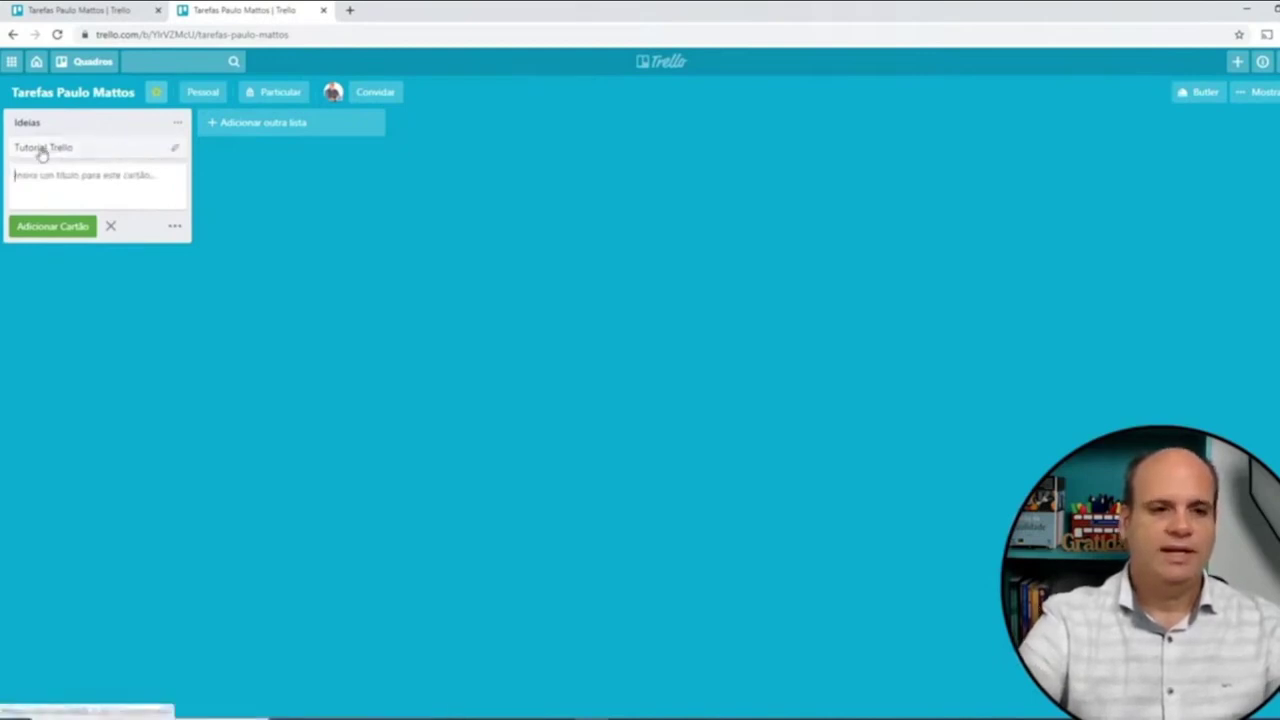
click(186, 147)
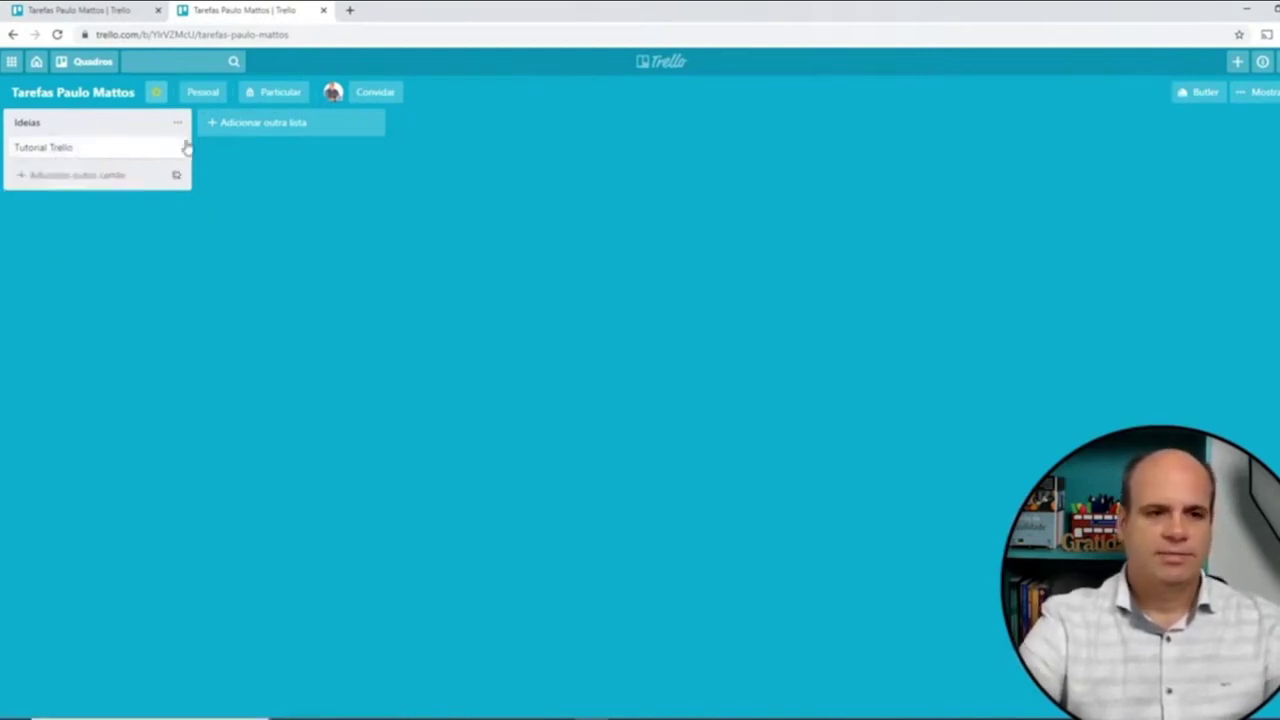
click(177, 148)
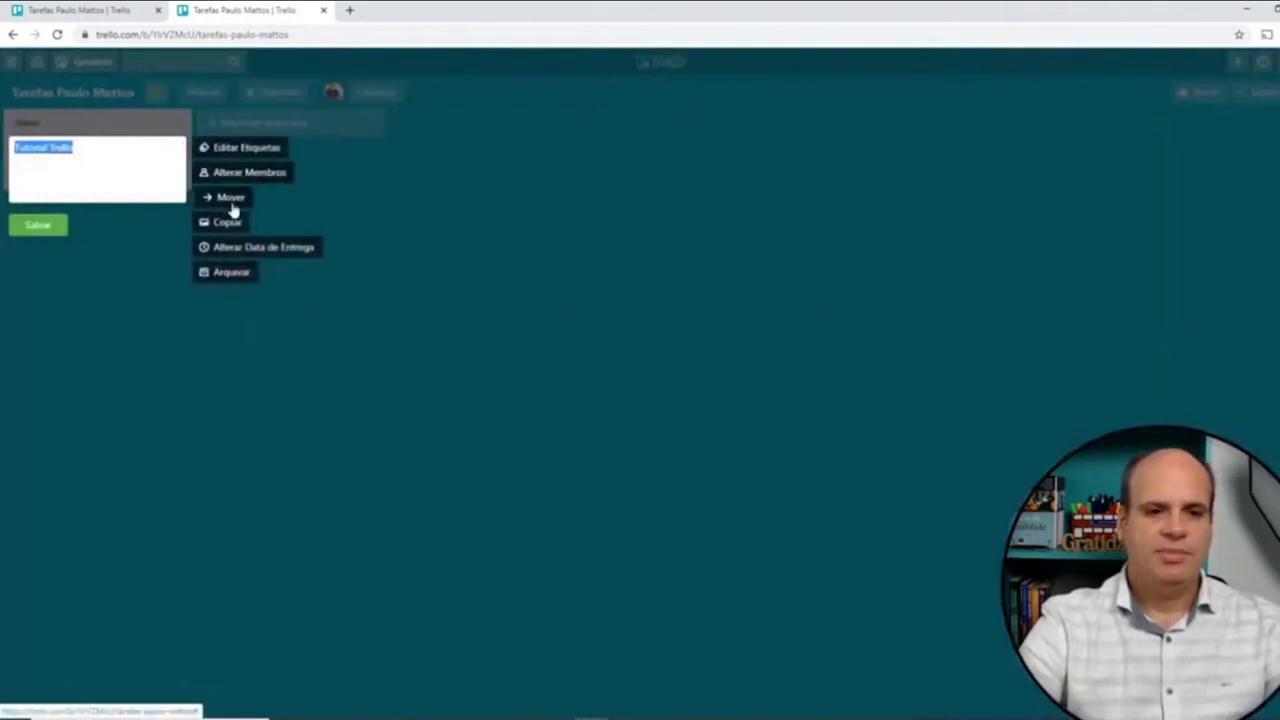
click(123, 300)
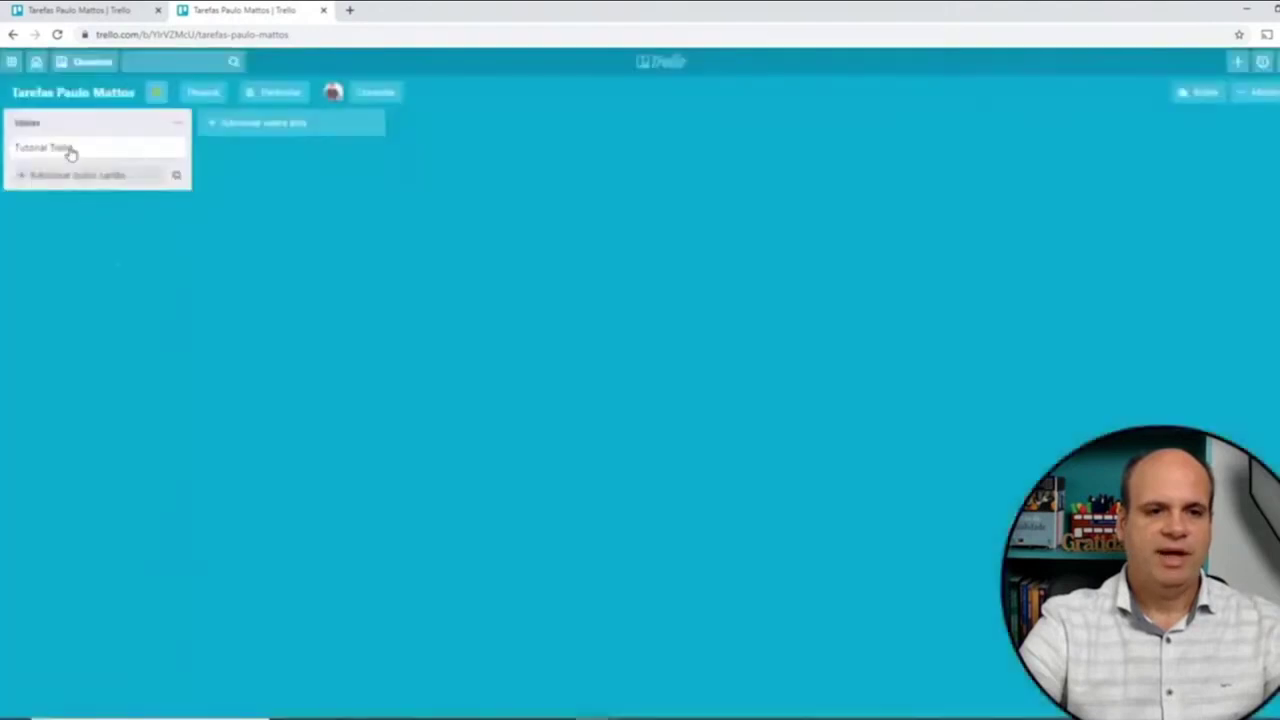
Give the Tutorial Trello card the description 'Apenas um teste'
click(94, 152)
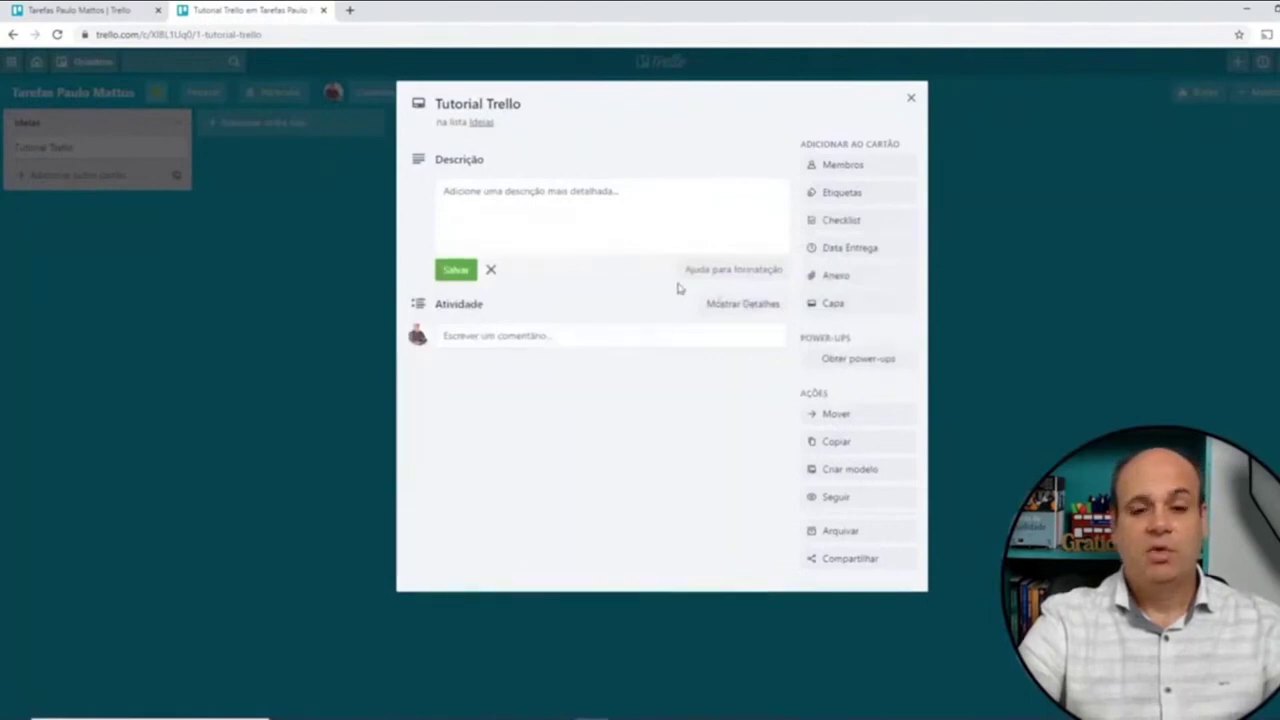
click(504, 197)
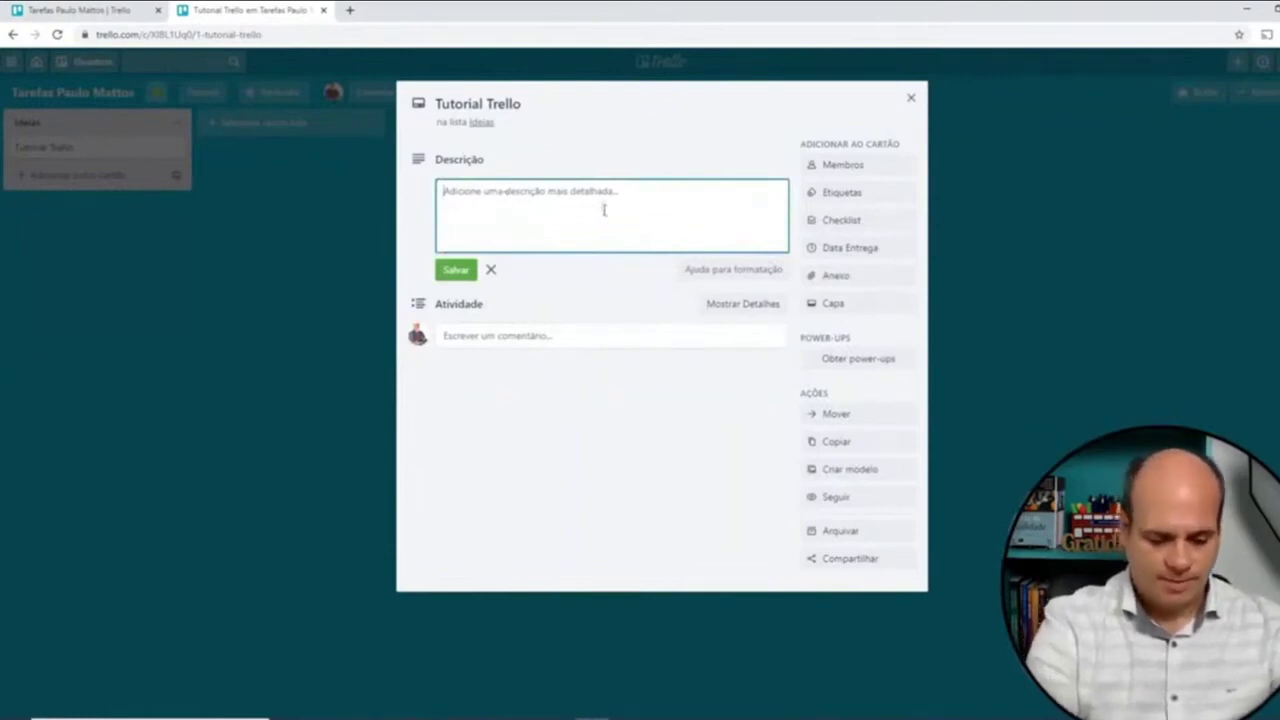
text(##)
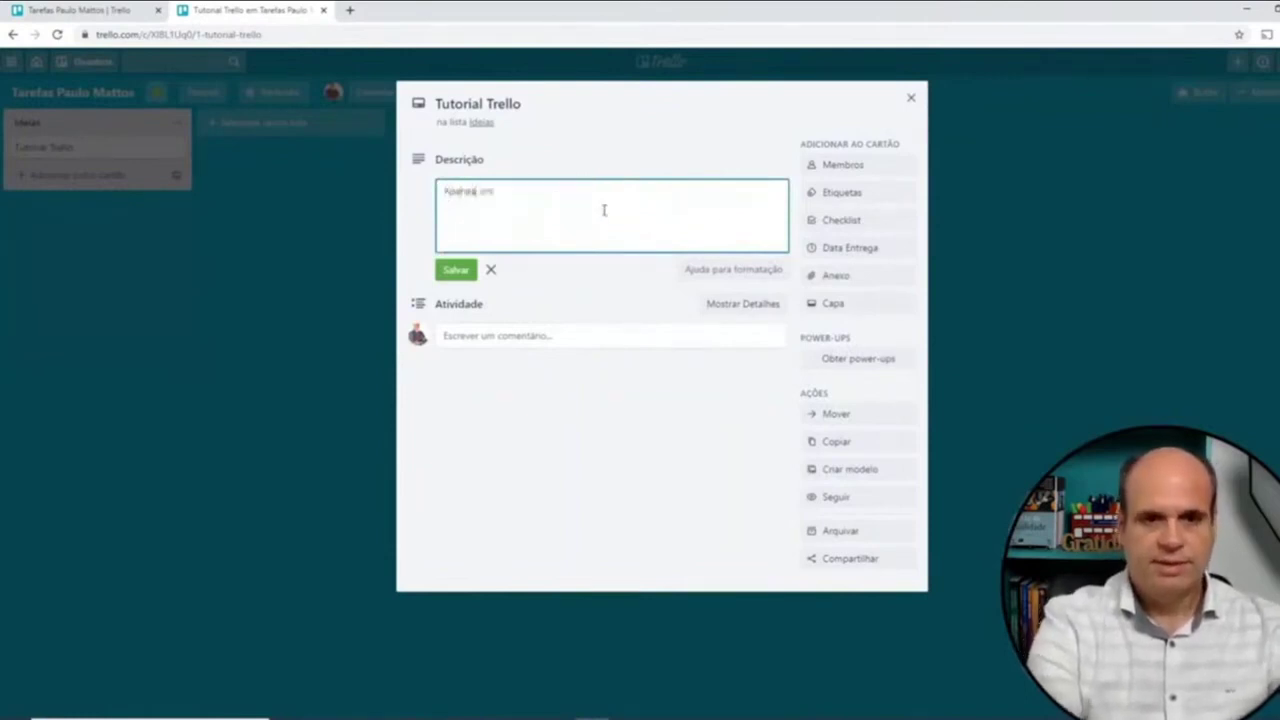
text(enas um tese)
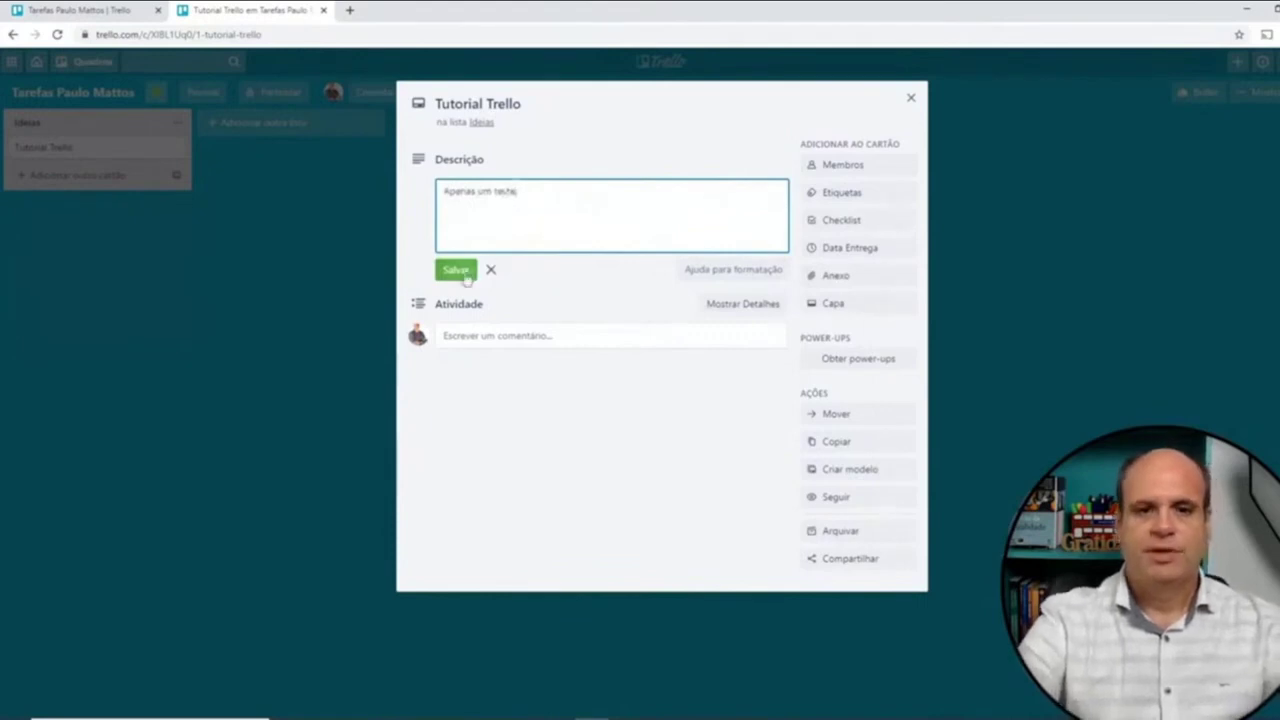
click(457, 272)
Wrap 'teste' in ** Markdown so the description reads 'Apenas um **teste**'
click(511, 194)
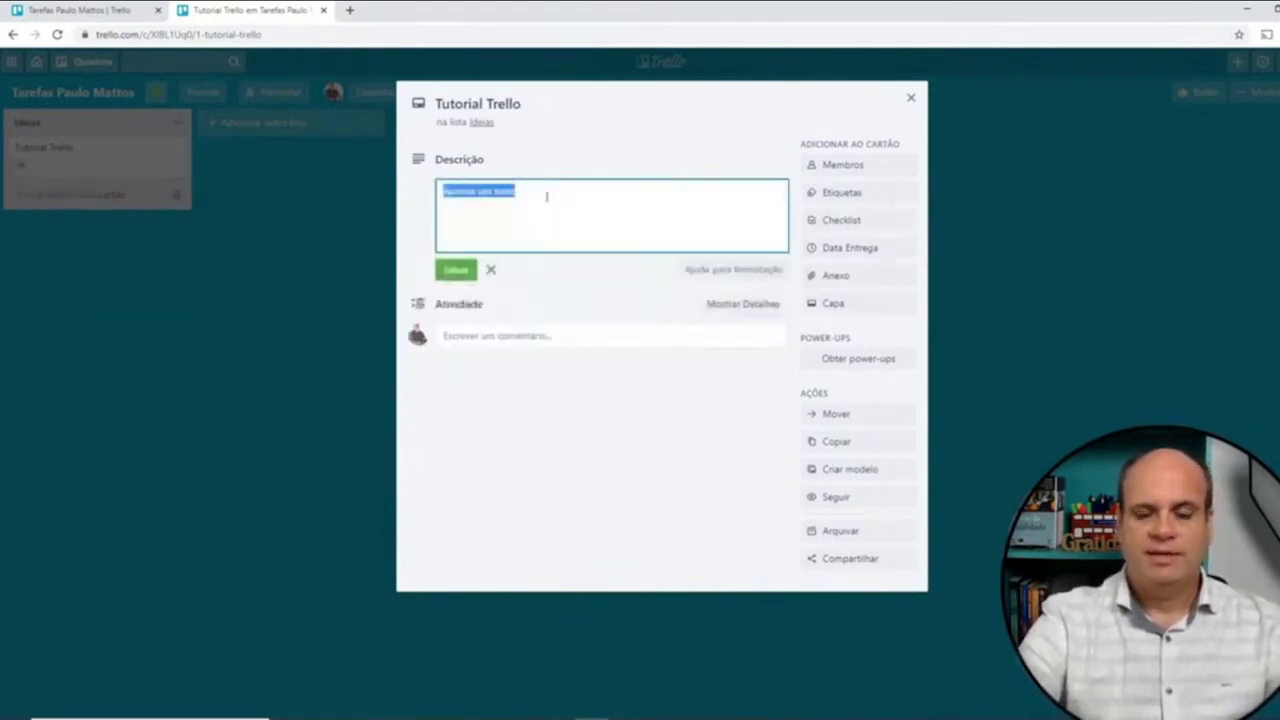
click(633, 220)
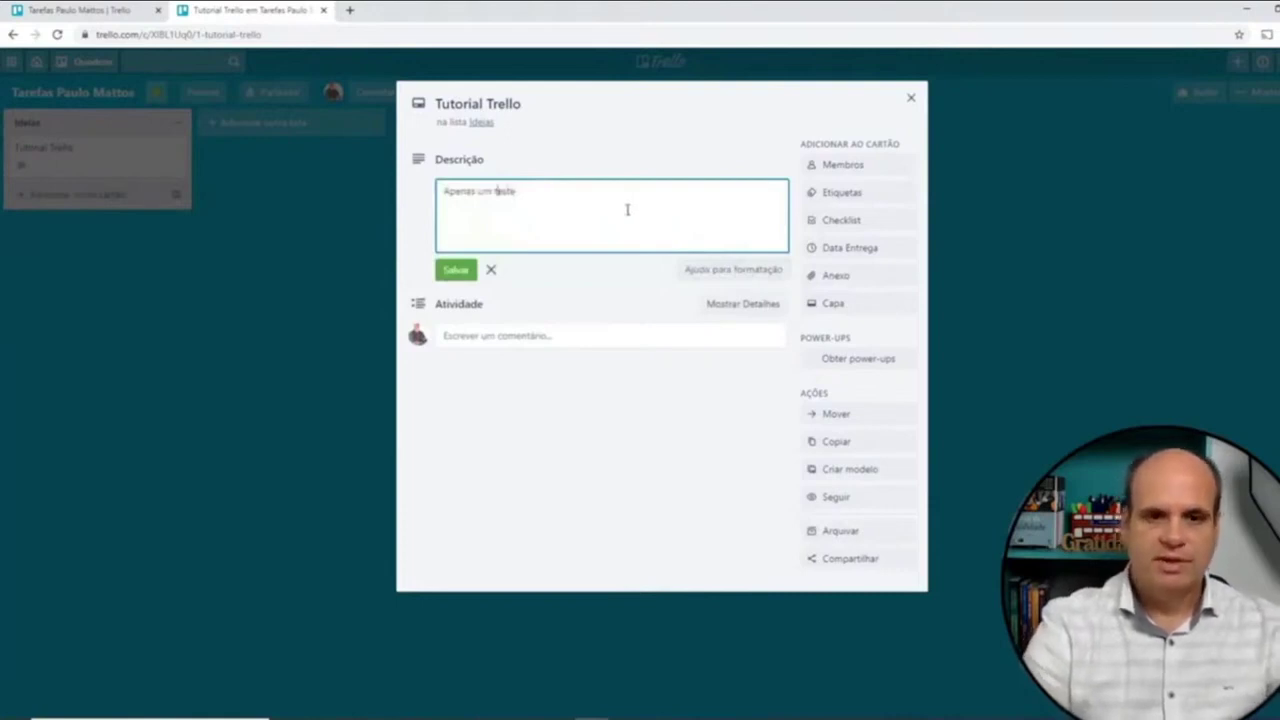
click(728, 272)
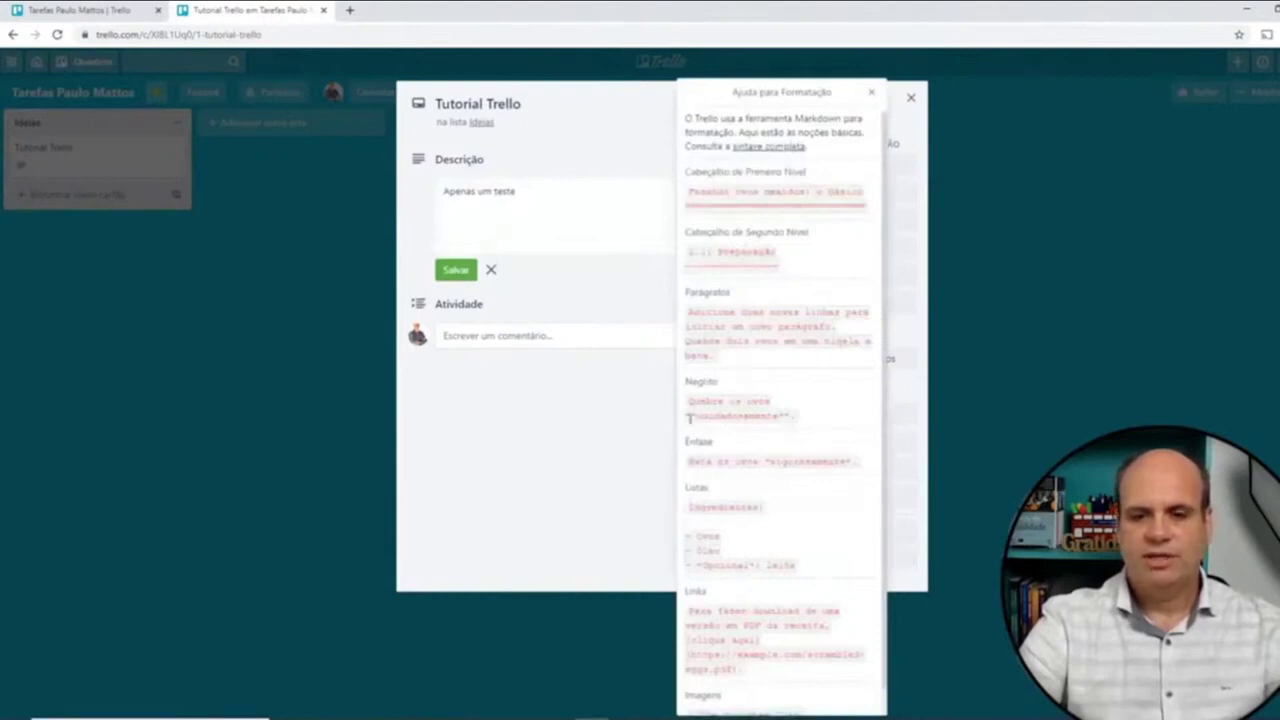
click(871, 92)
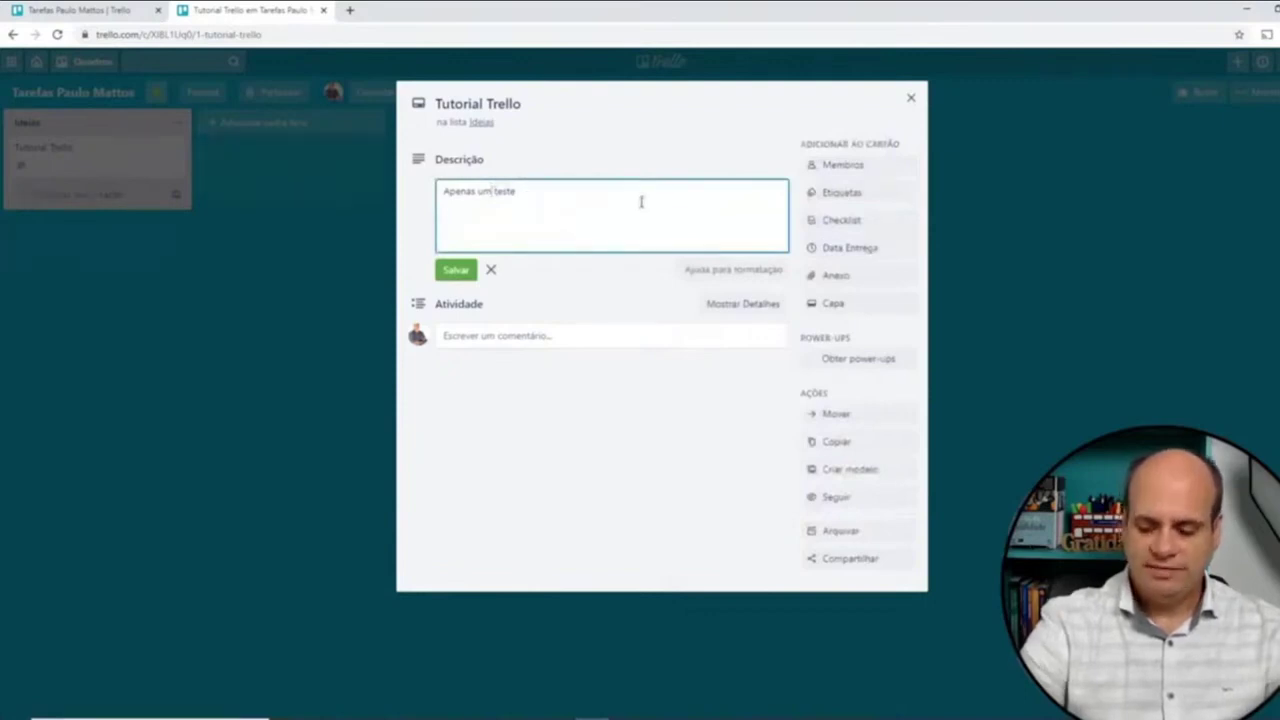
text(*)
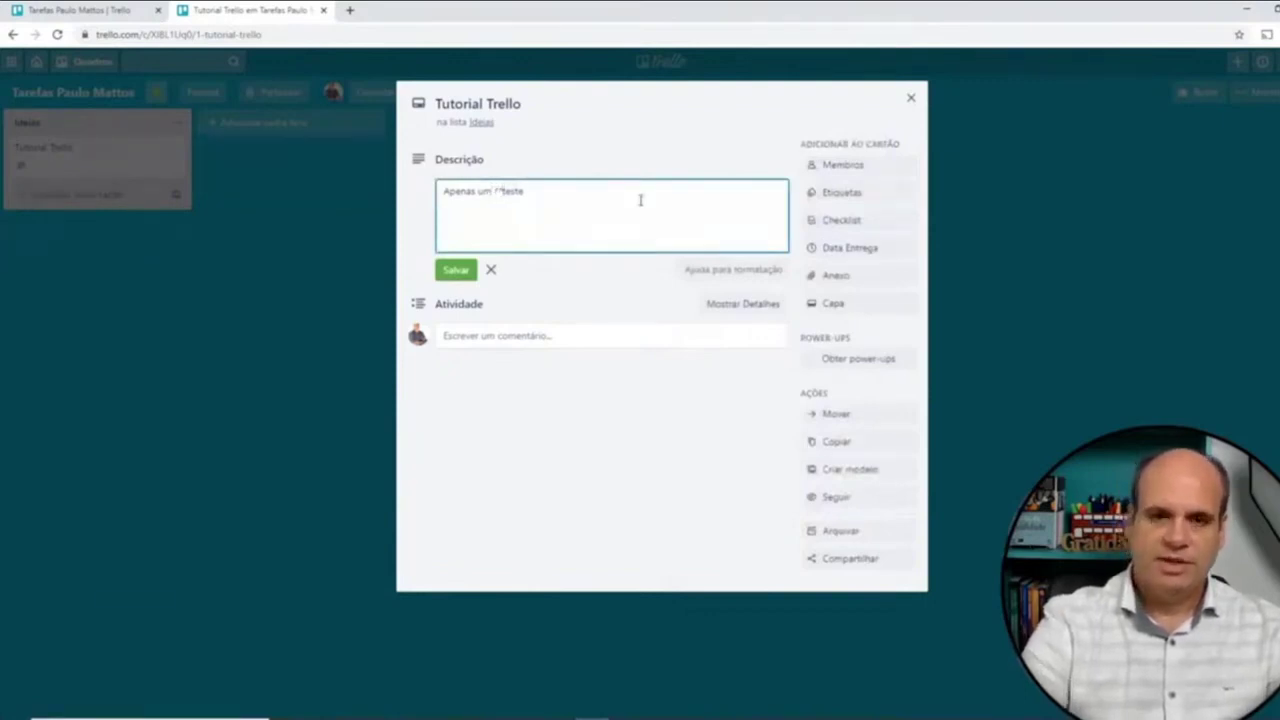
click(456, 269)
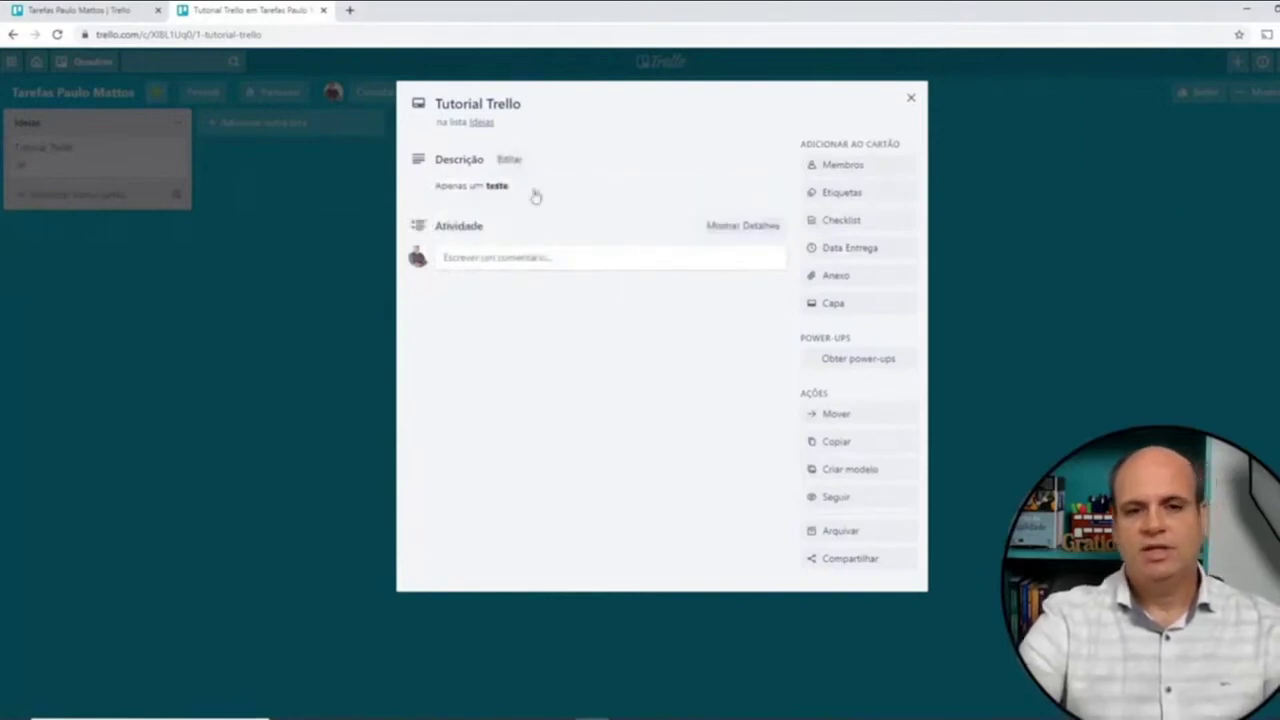
click(531, 194)
Append bullet items 'opção 1' and 'opção 2' to the description
click(583, 205)
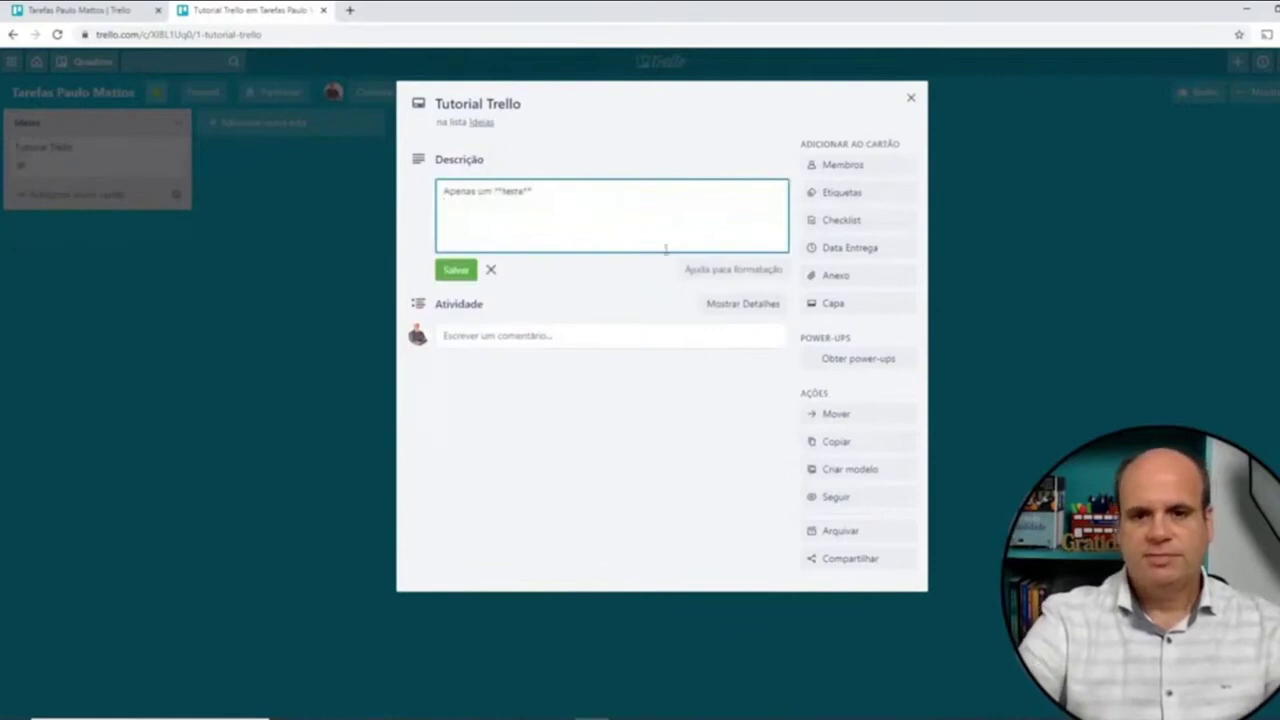
click(718, 270)
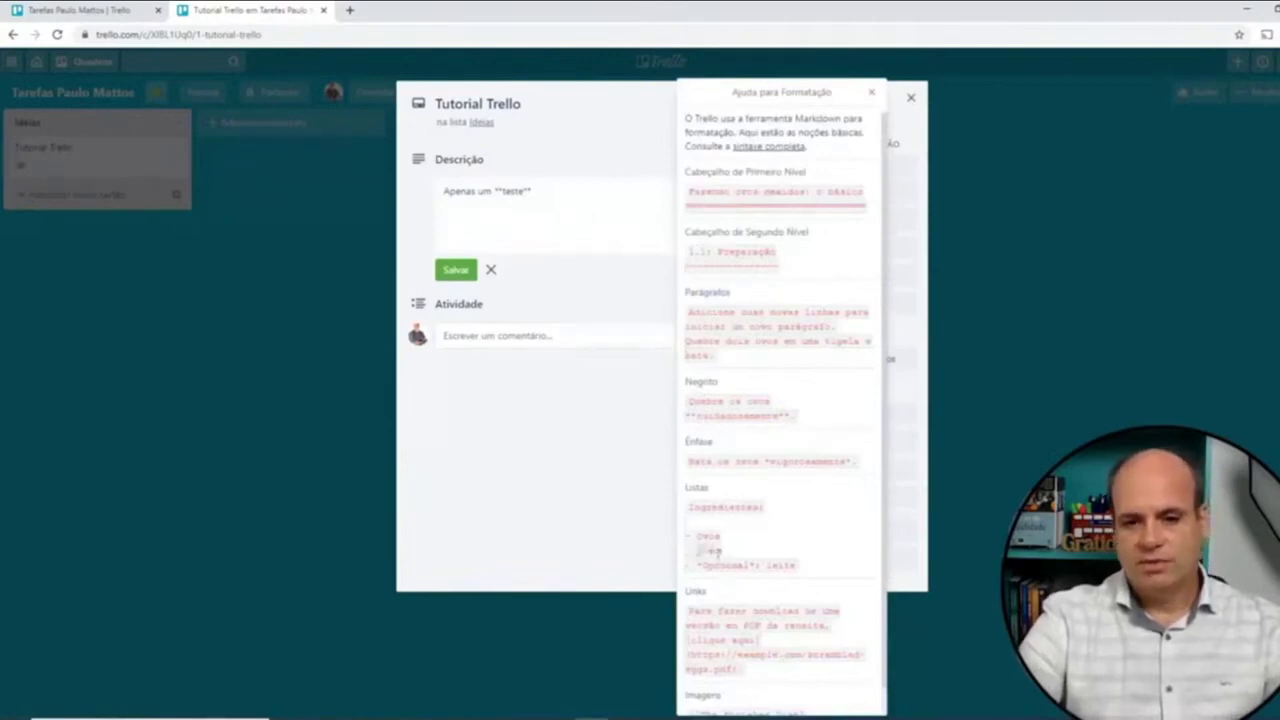
click(566, 198)
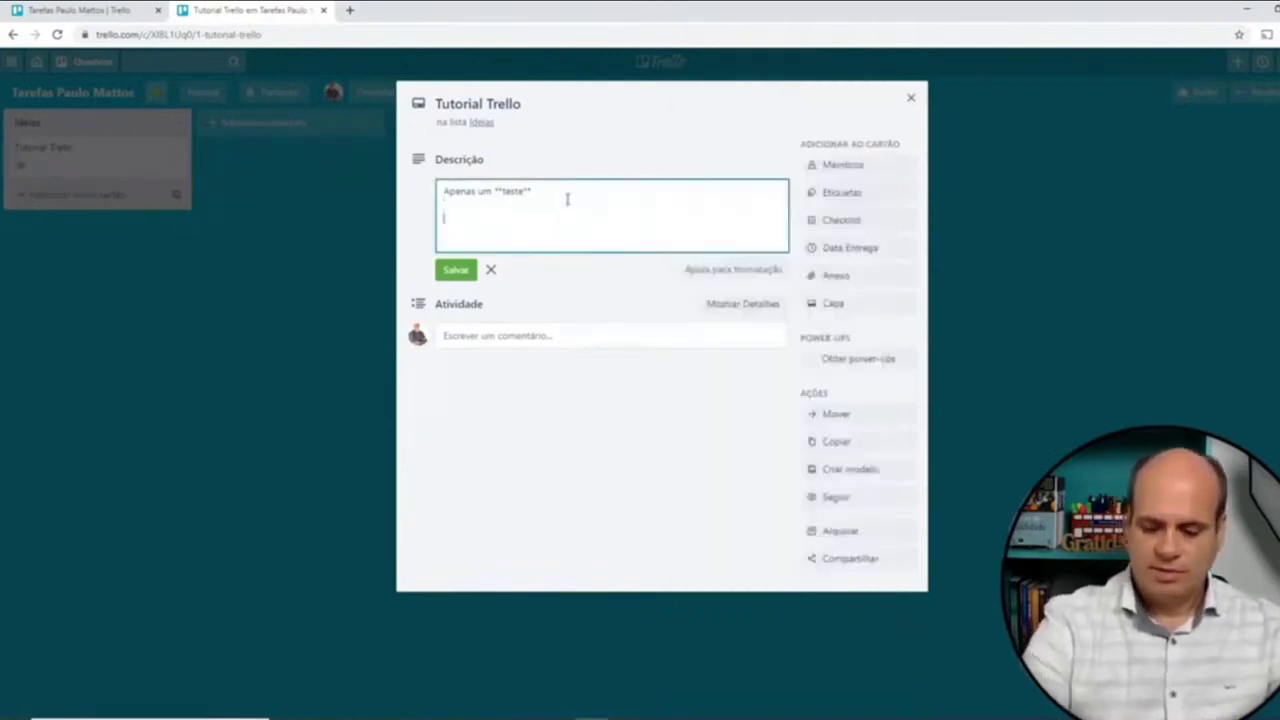
text(-)
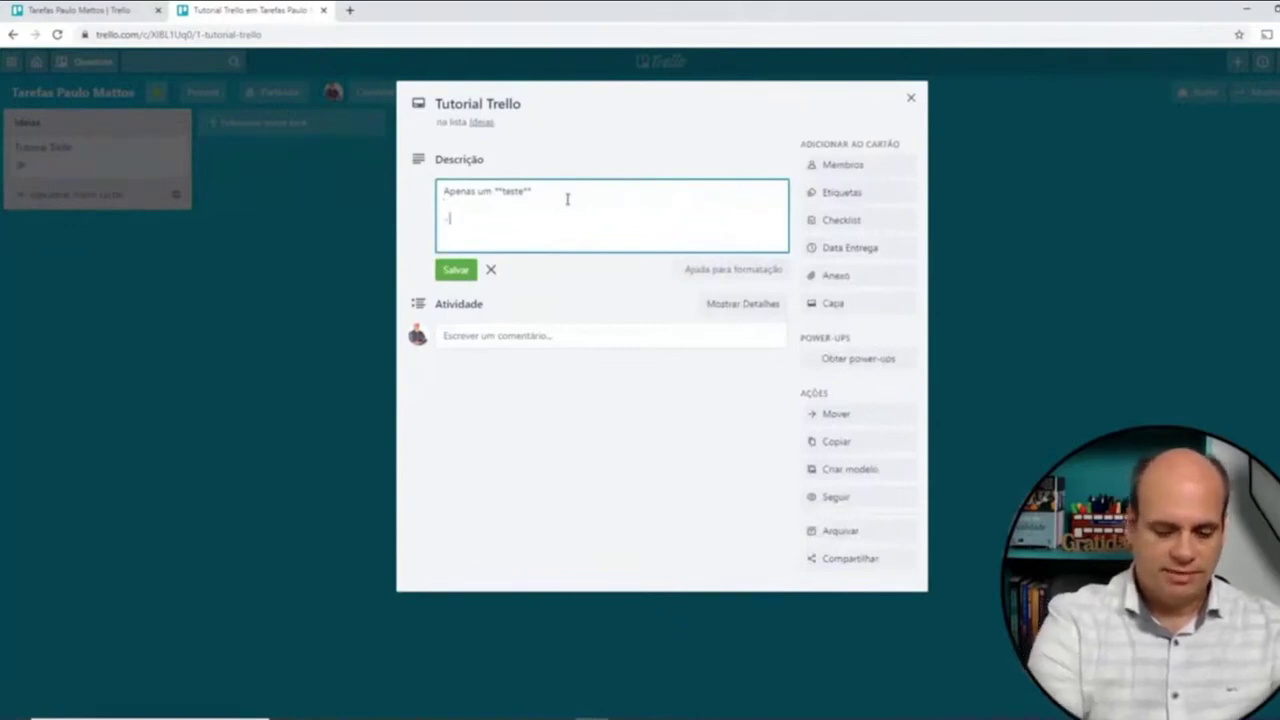
text( [)
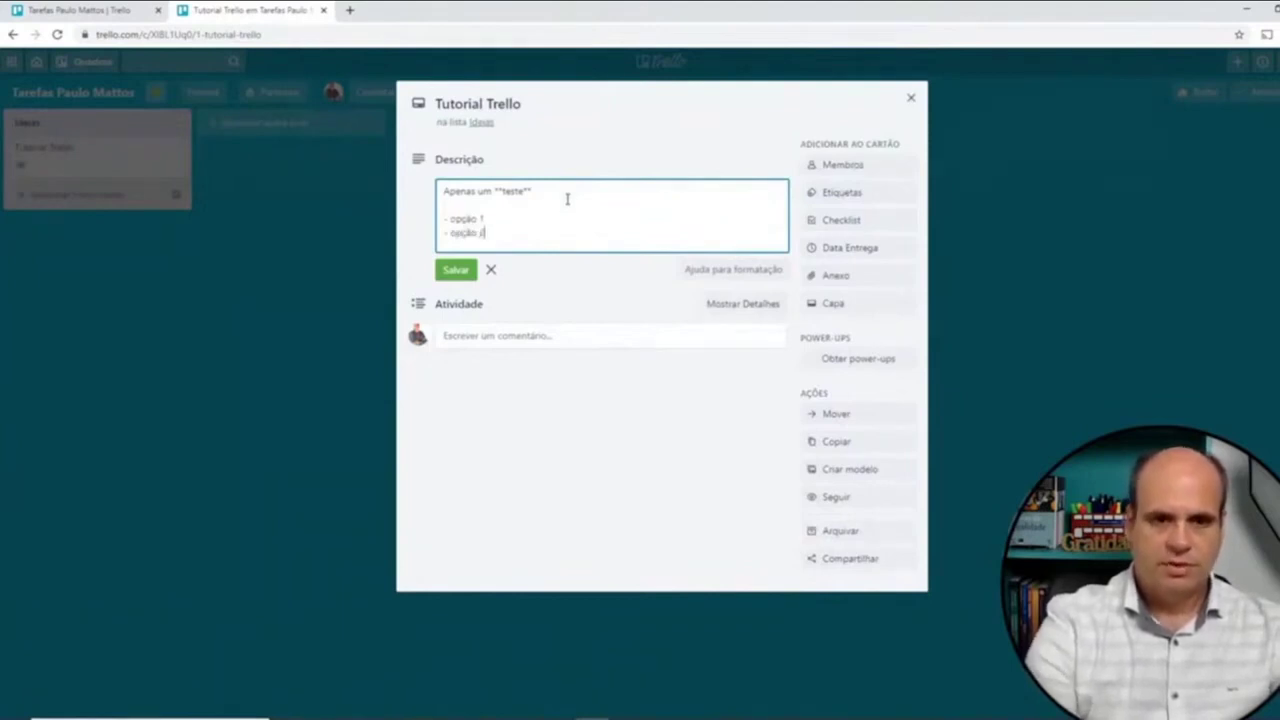
click(456, 270)
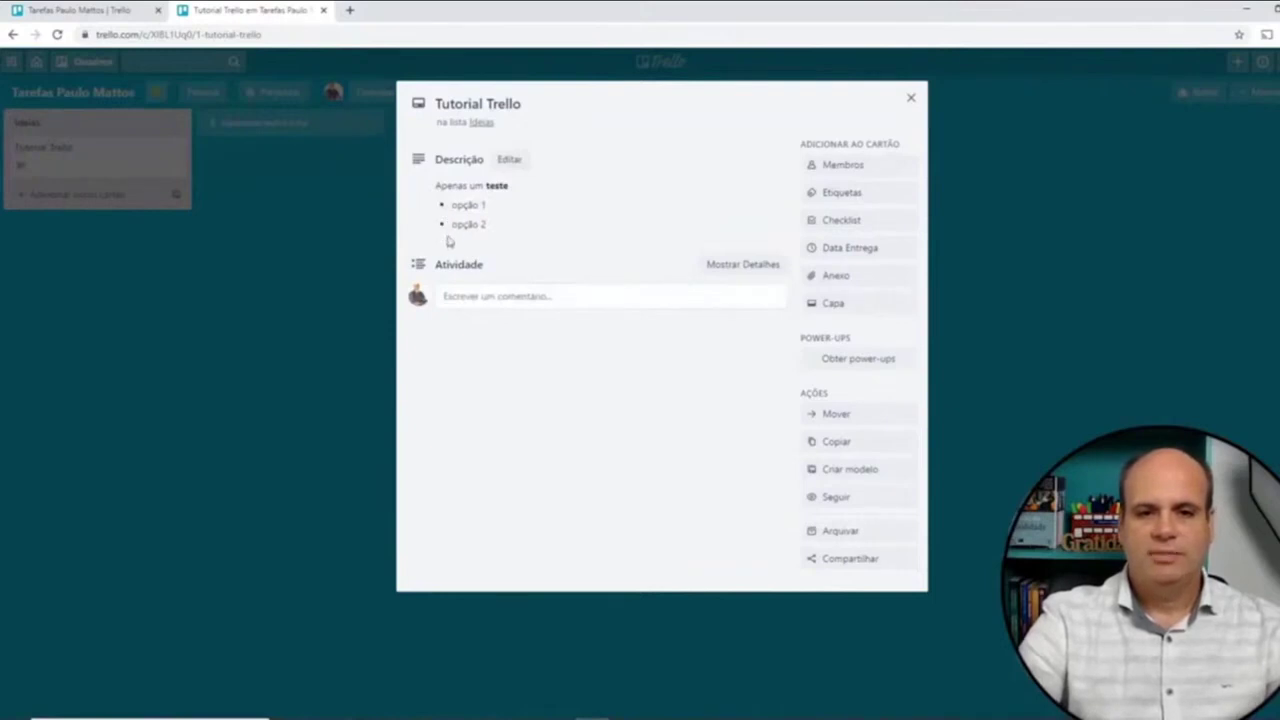
Add '- opção 2.1' below opção 2 and indent it as a nested item
click(729, 266)
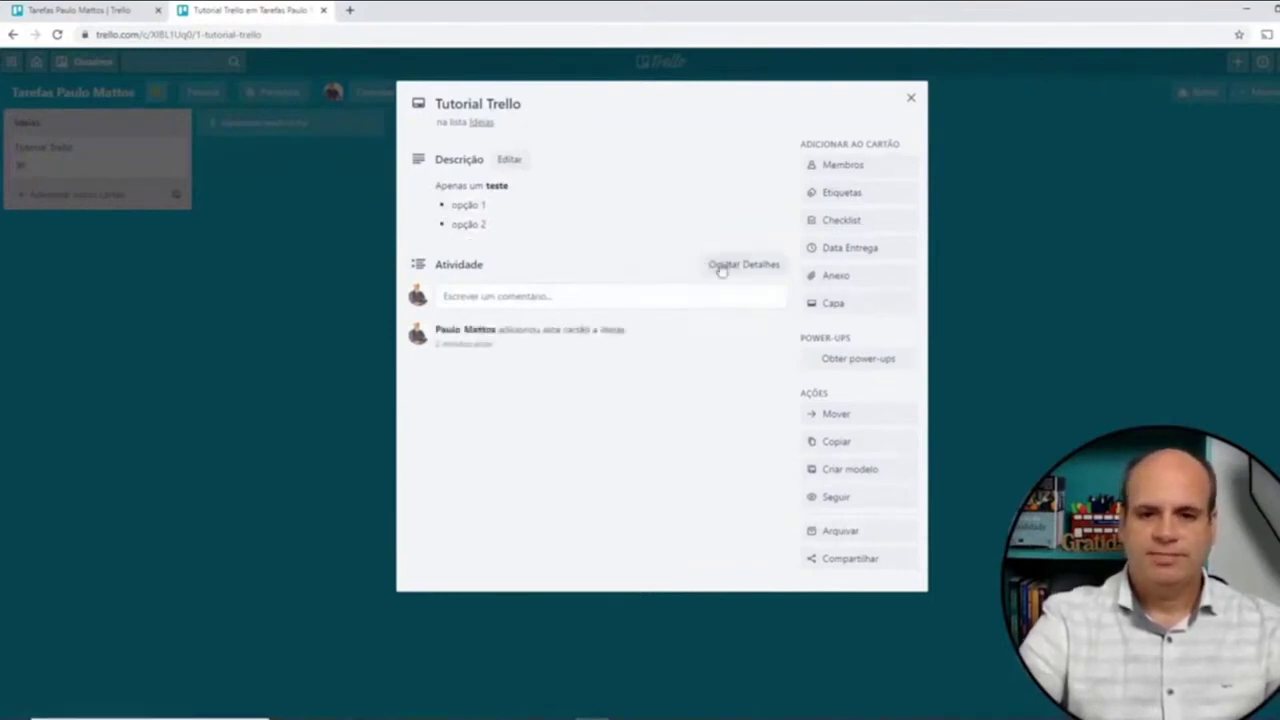
click(720, 266)
click(500, 223)
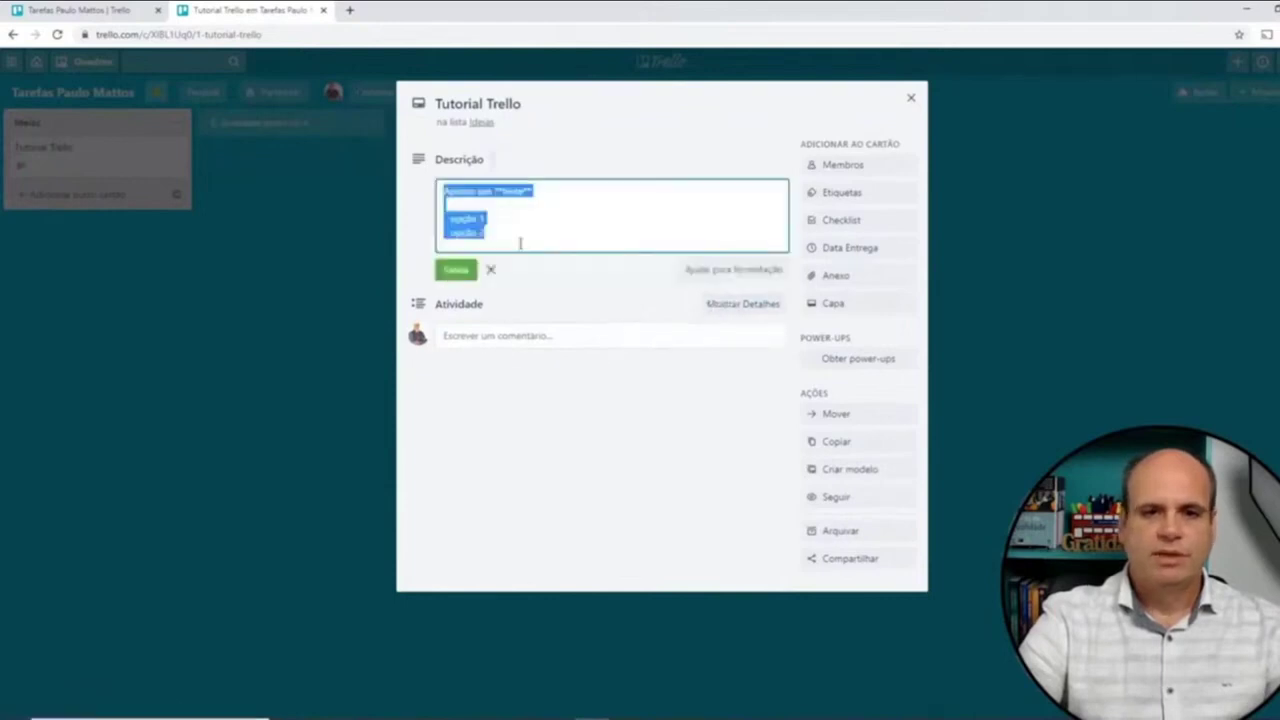
click(512, 232)
key(Return)
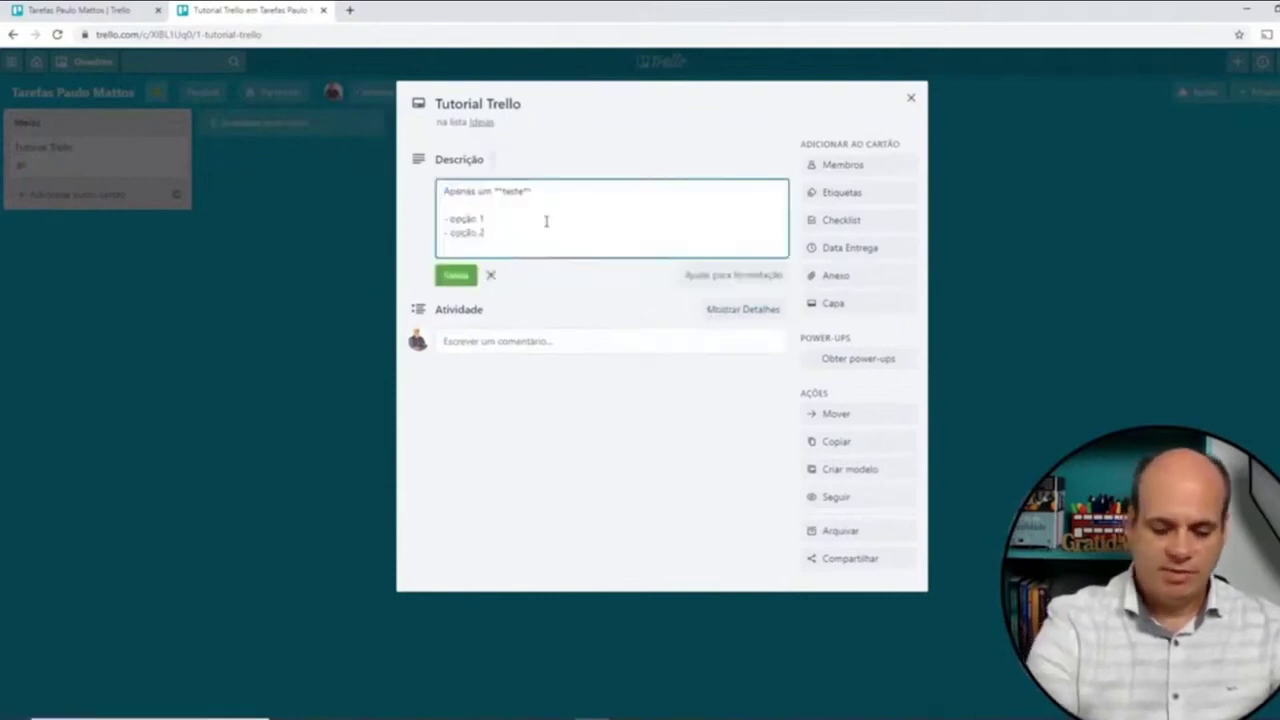
text(- opção)
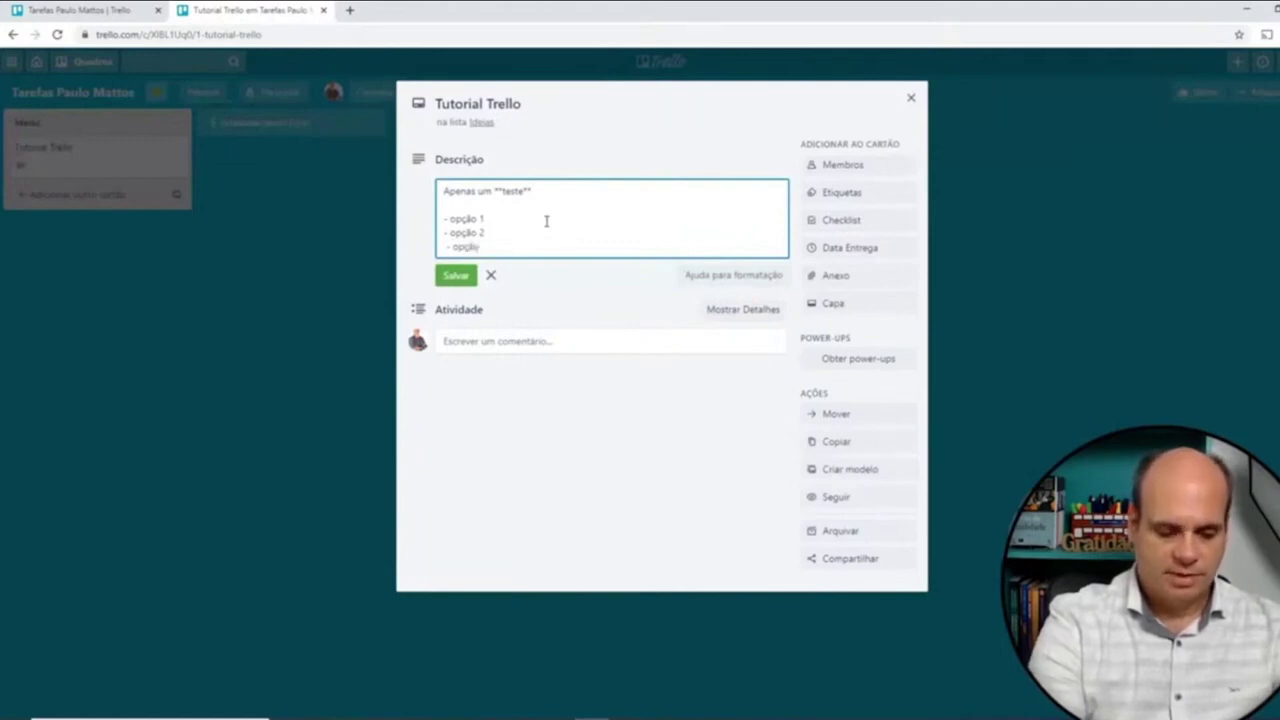
text( 2.1)
click(455, 275)
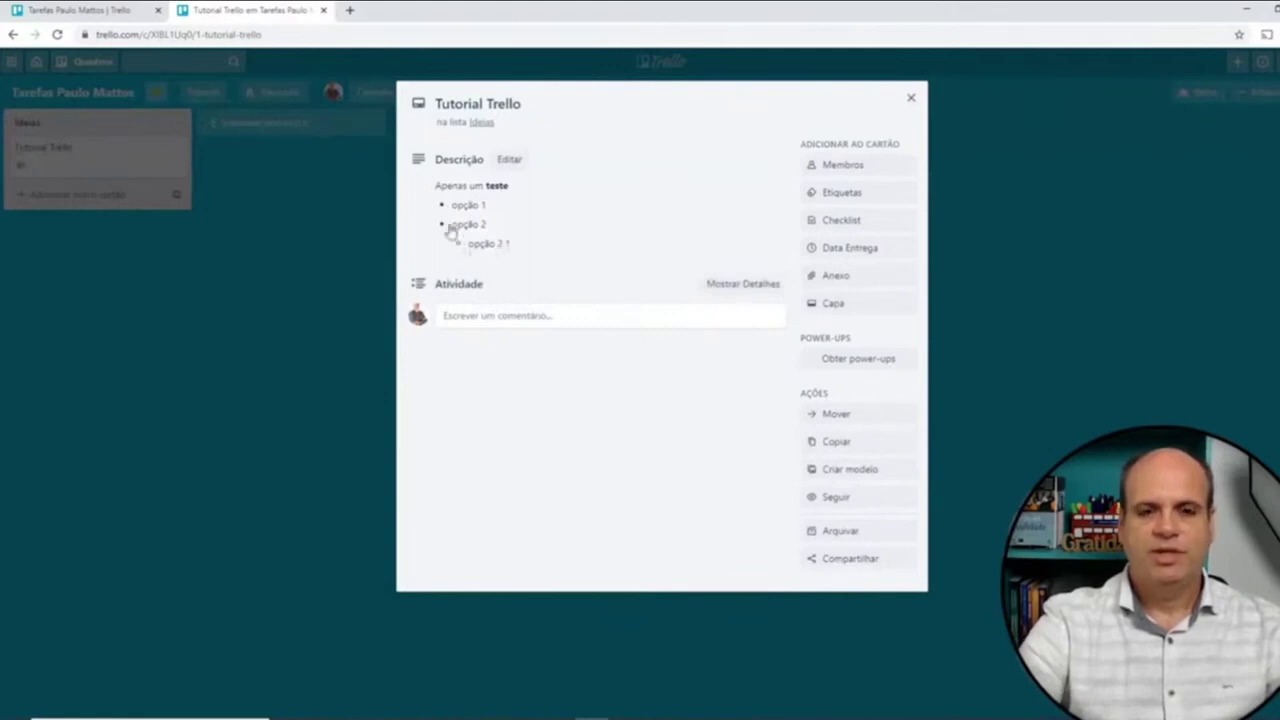
click(550, 246)
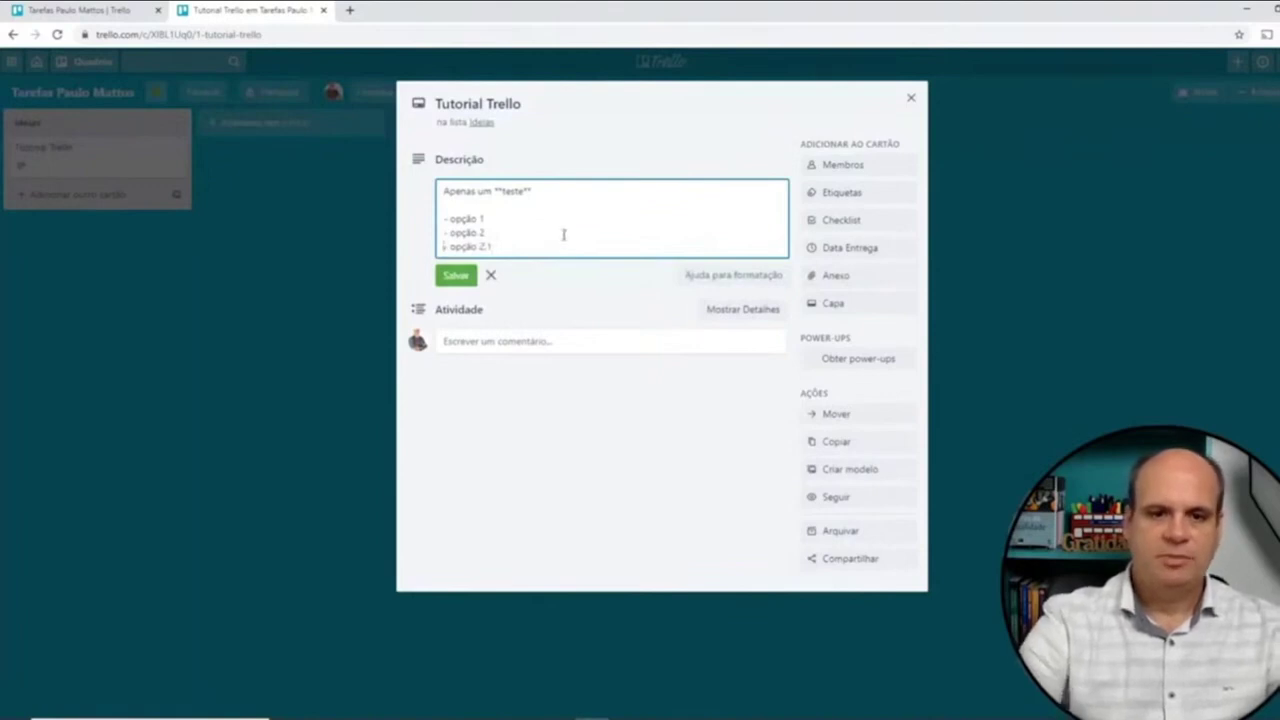
click(456, 275)
click(470, 238)
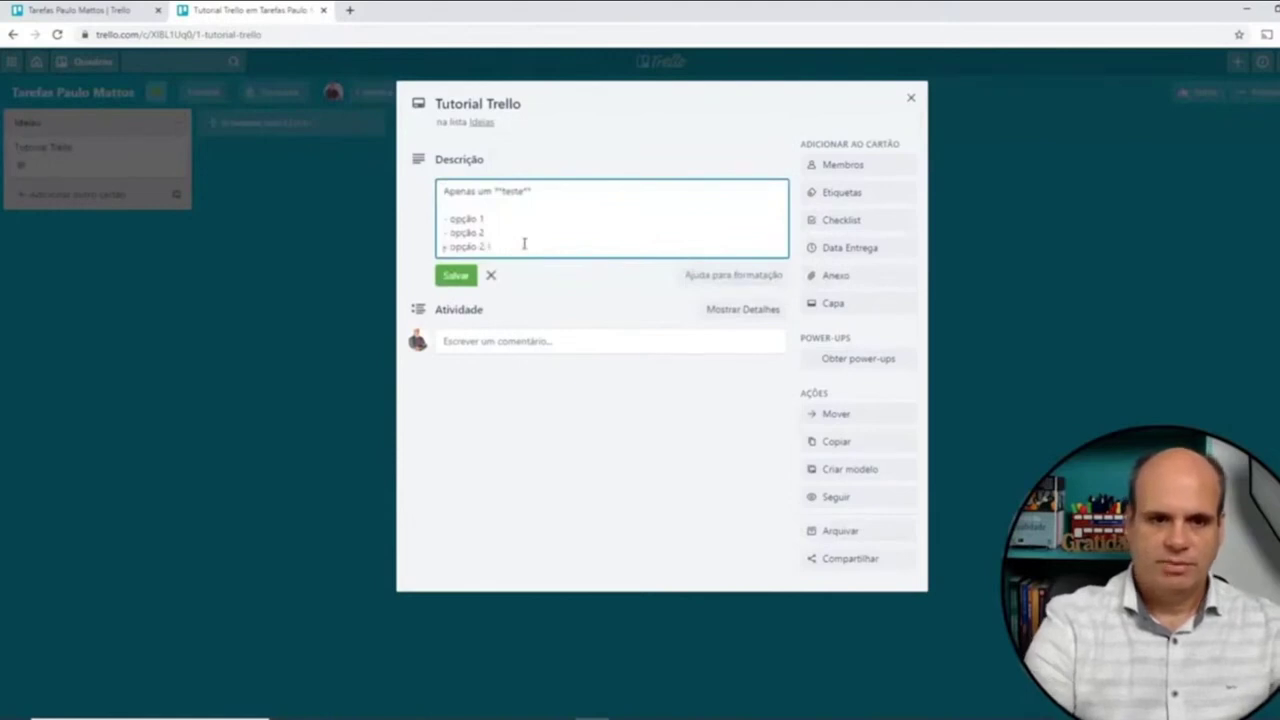
click(456, 276)
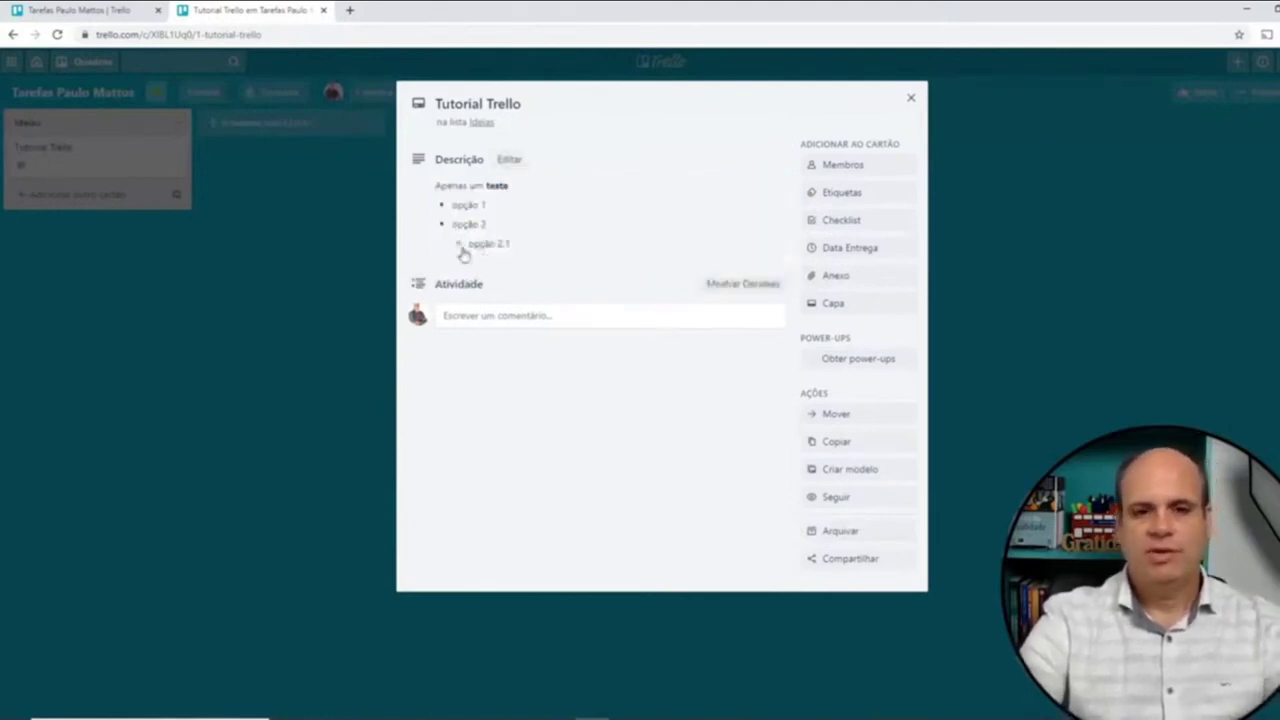
click(601, 224)
key(ctrl+a)
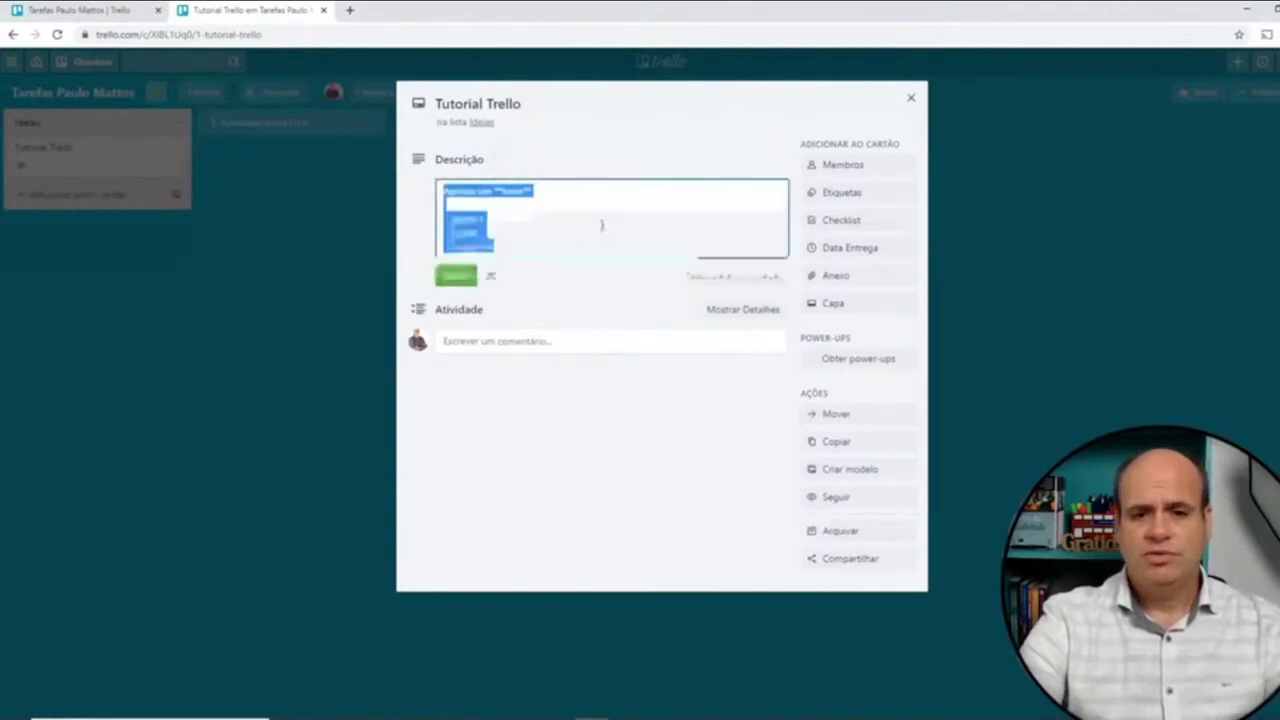
click(758, 282)
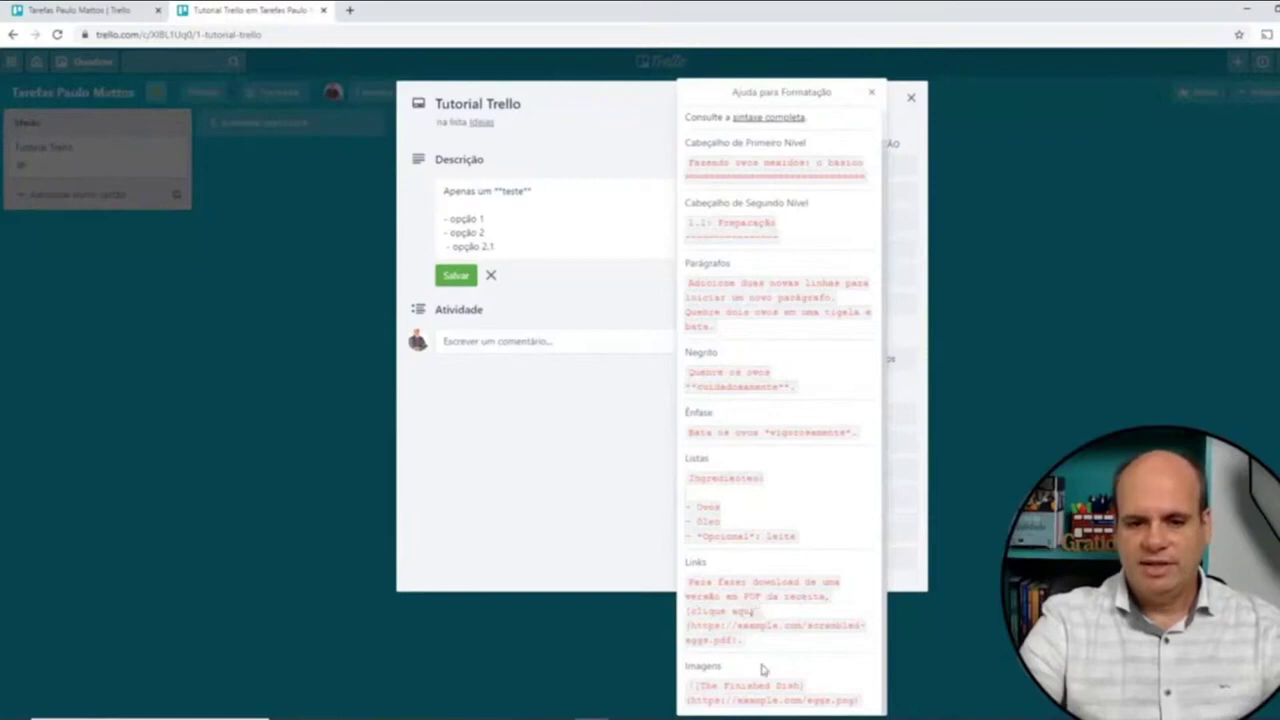
scroll(768, 535, up, 1)
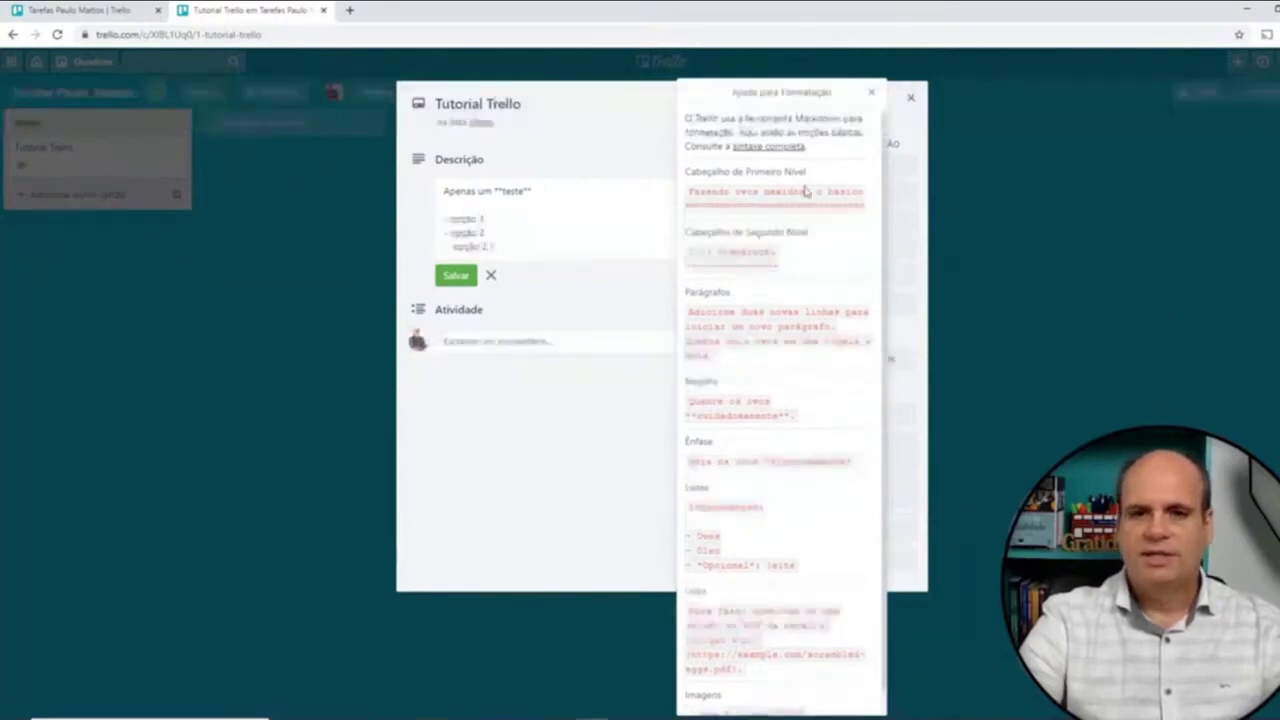
click(872, 96)
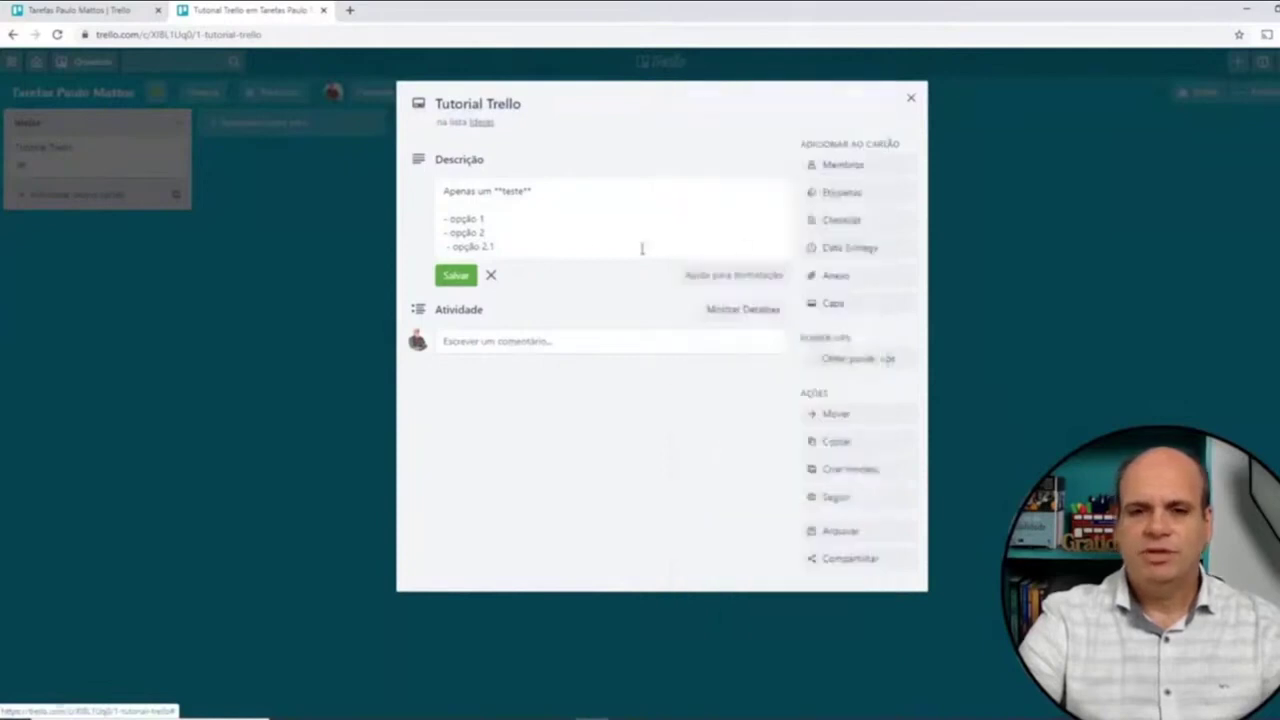
click(450, 279)
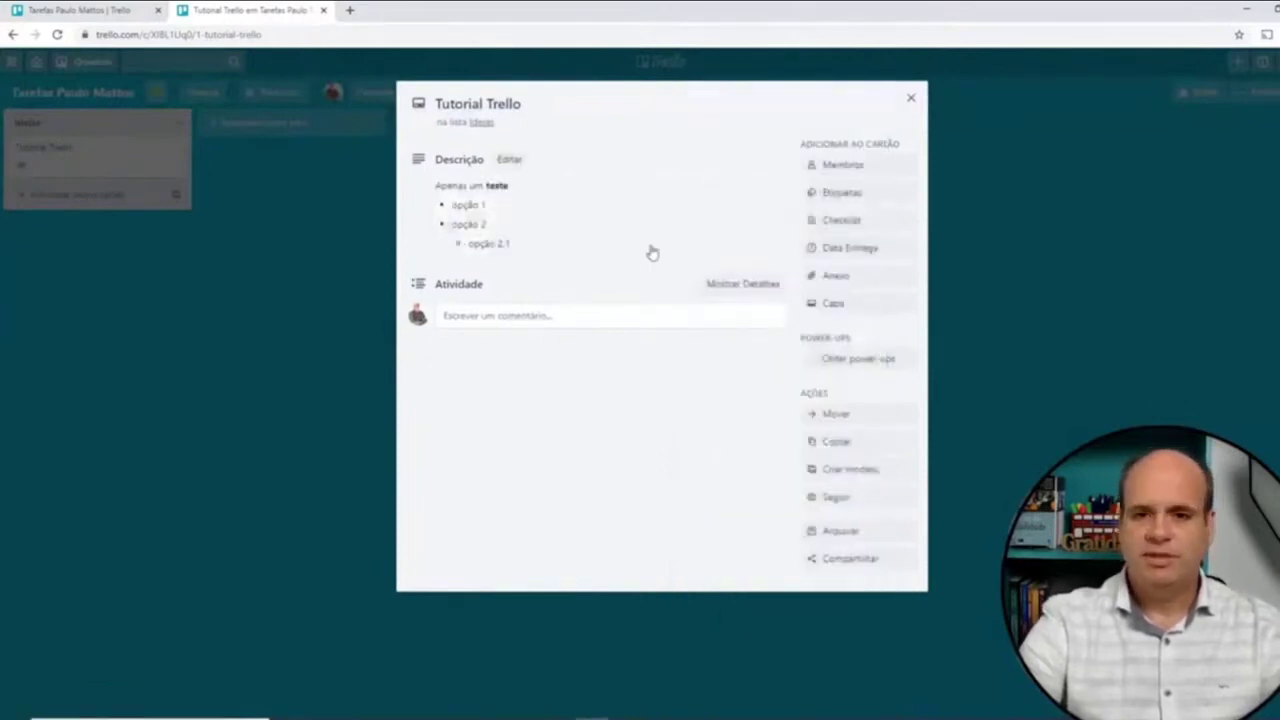
Name the green label 'Feito!' from the card's labels list
click(856, 166)
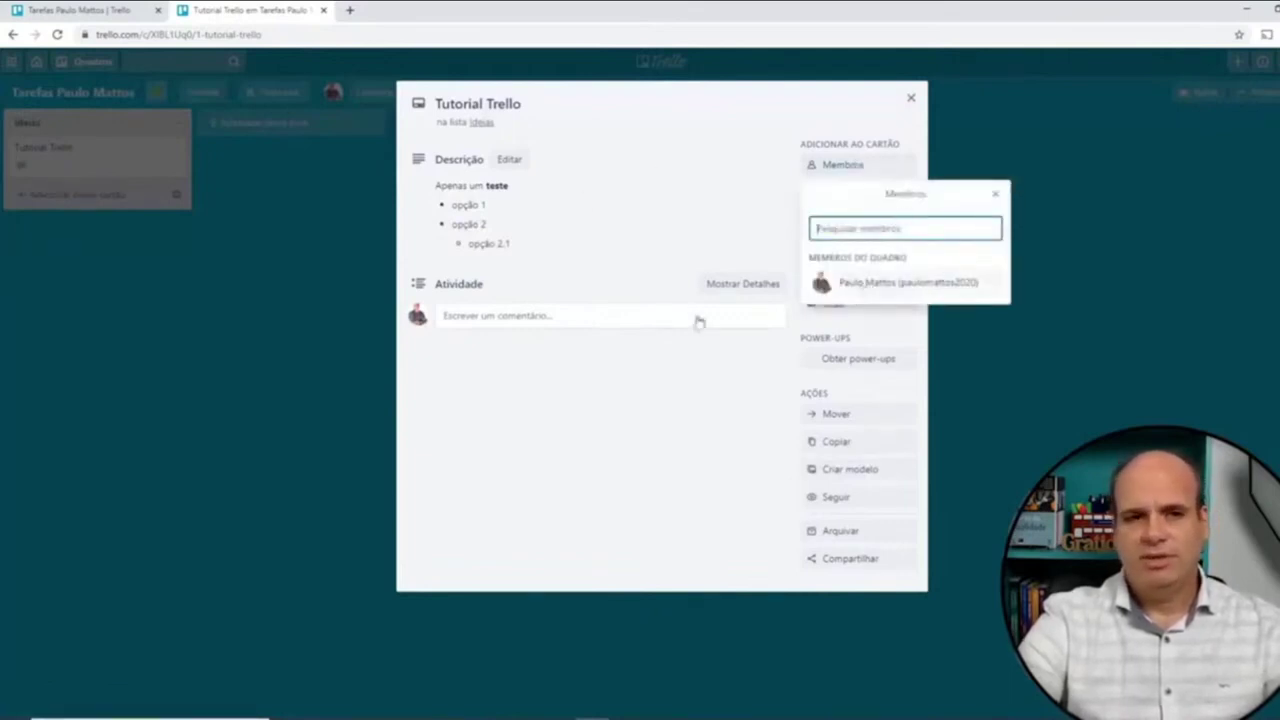
click(999, 197)
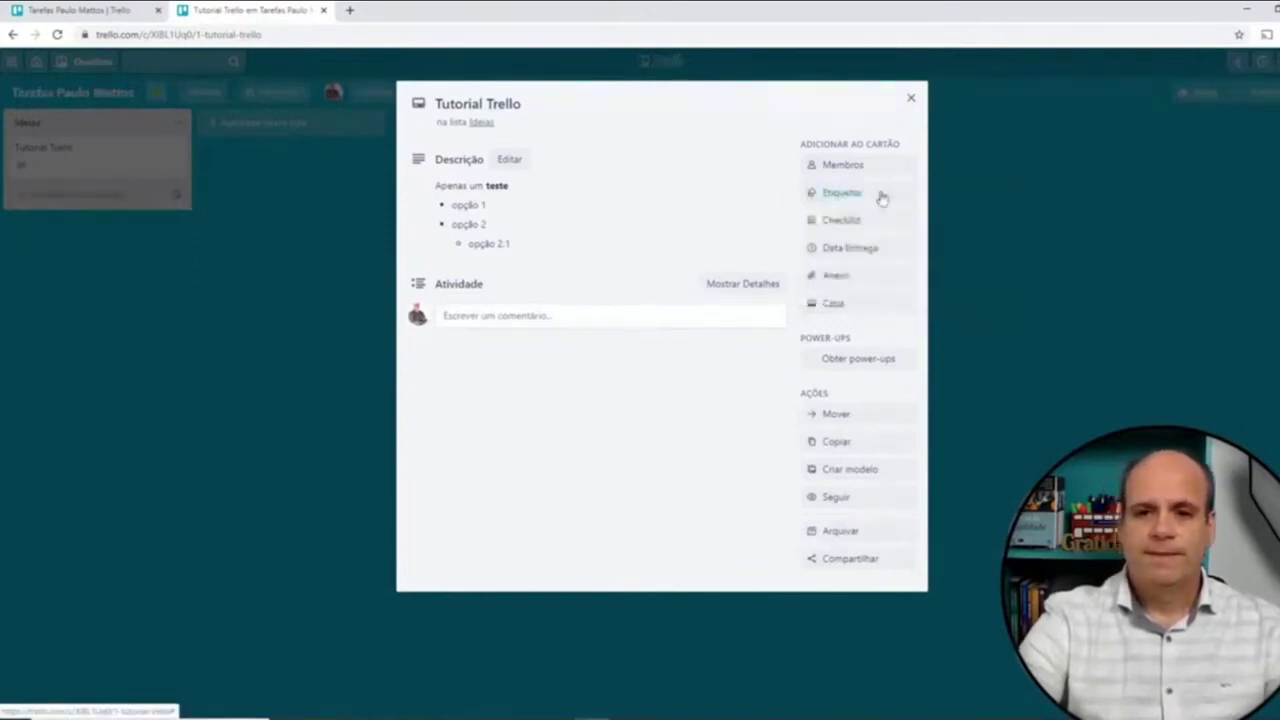
click(881, 195)
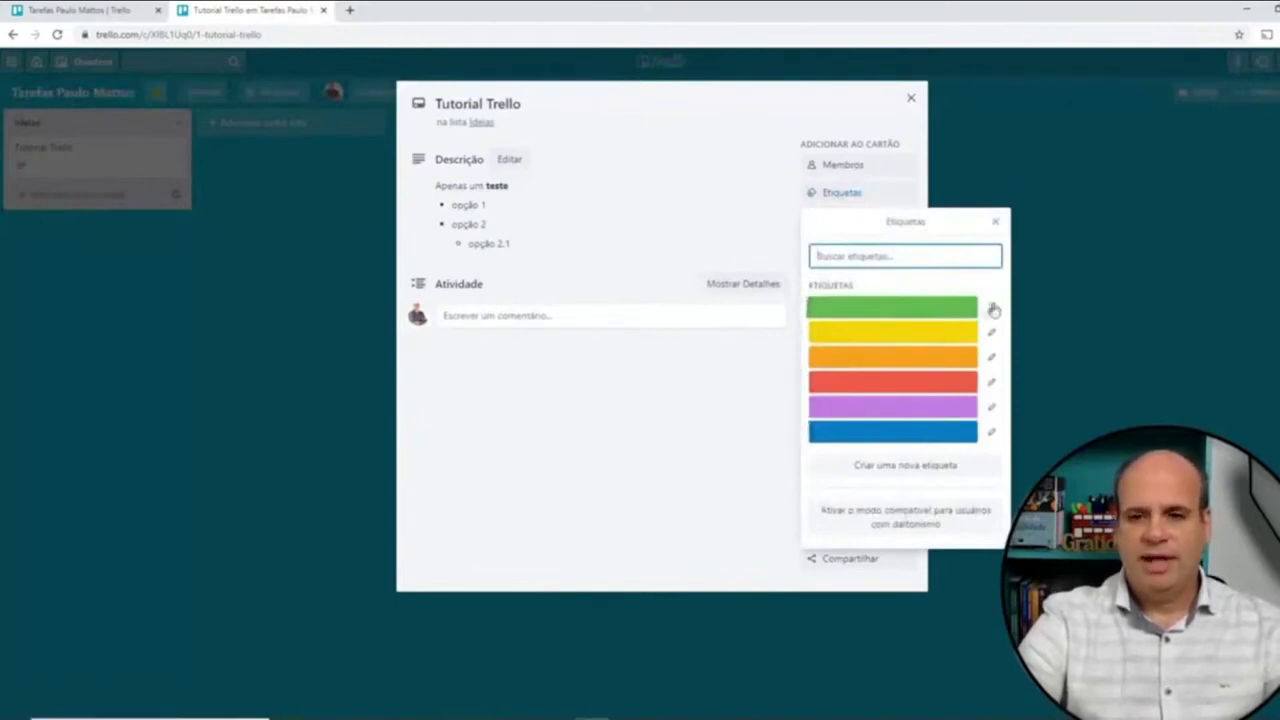
click(993, 311)
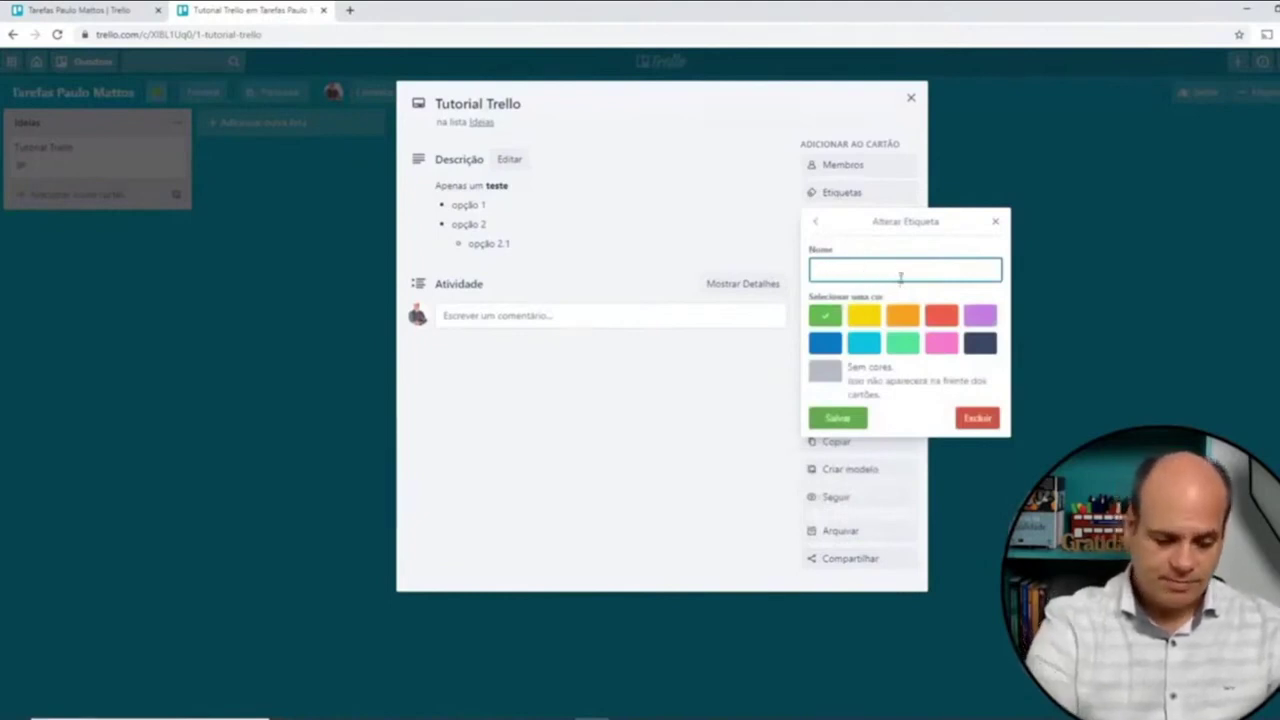
text(tes)
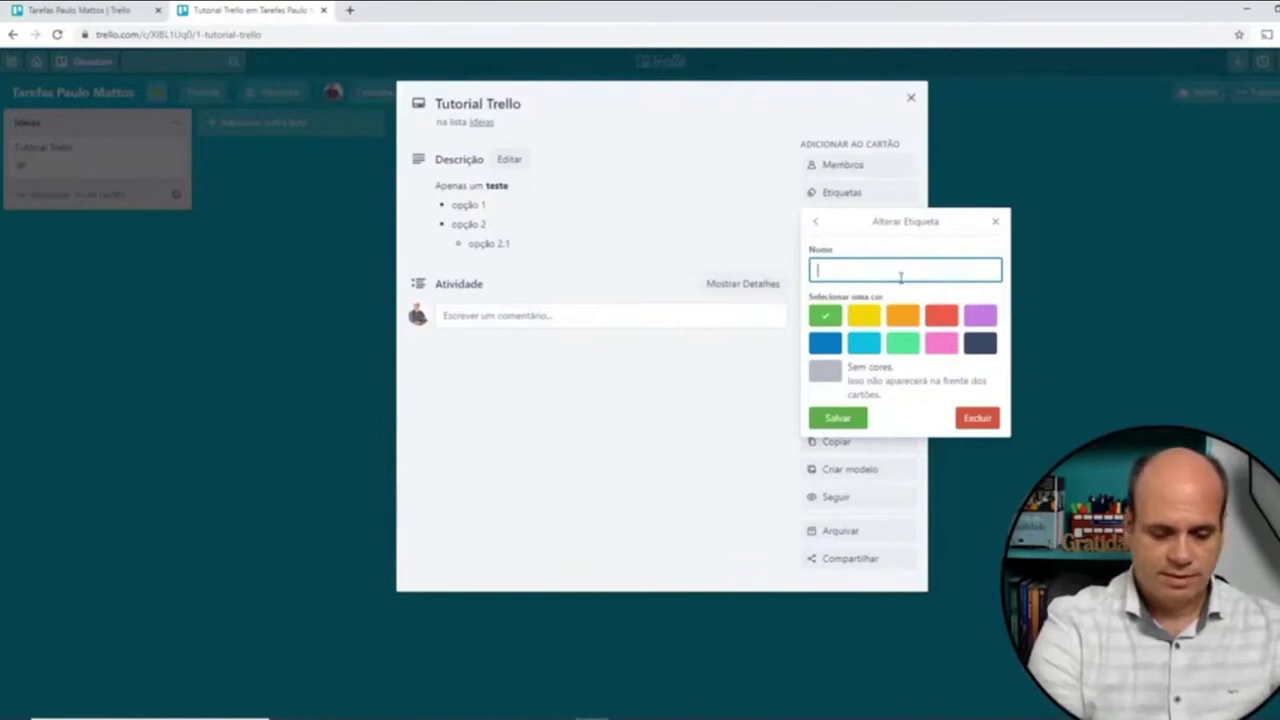
text(o)
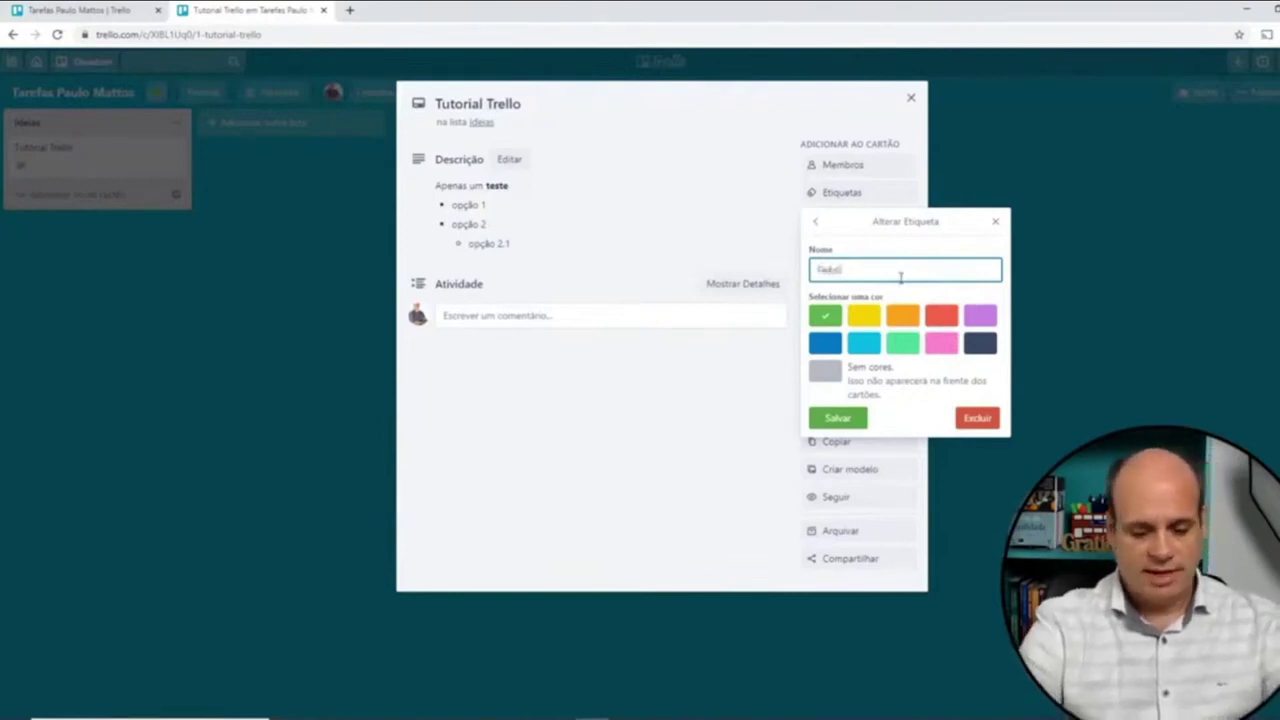
click(838, 418)
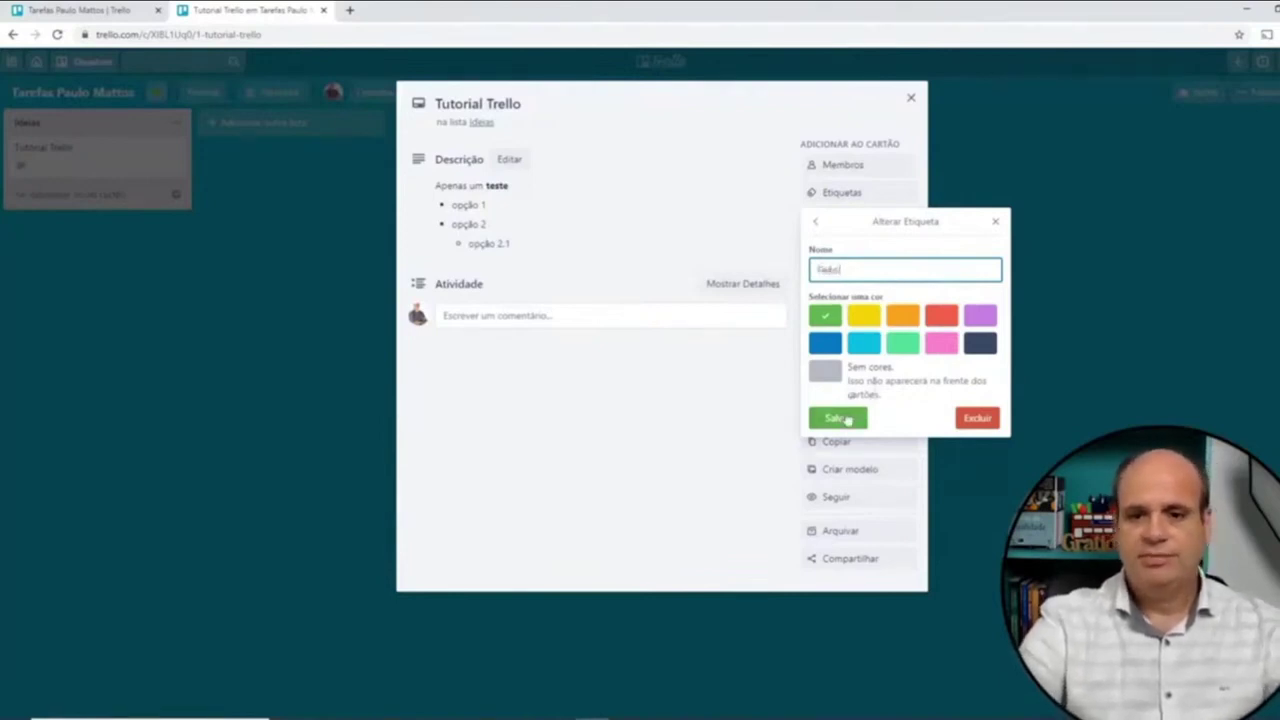
Name the yellow, orange and red labels Em Execução, Finalizando and Atrasado
click(991, 334)
key(Return)
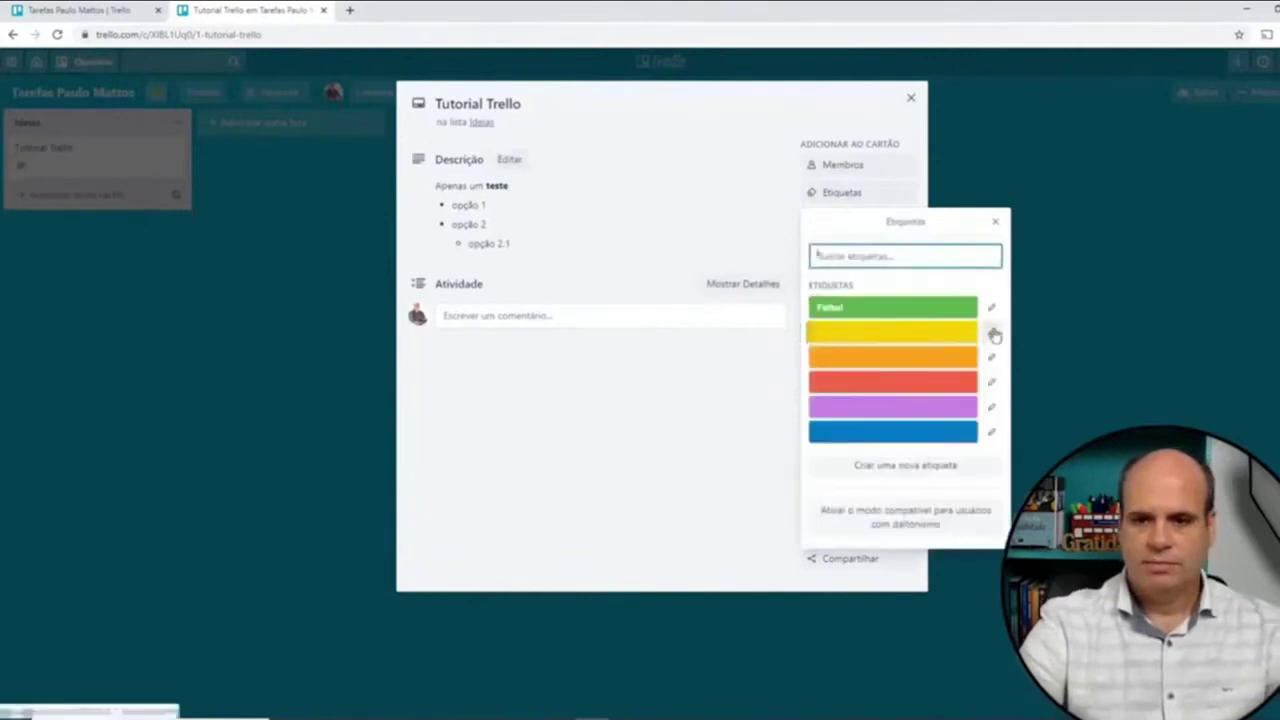
click(991, 331)
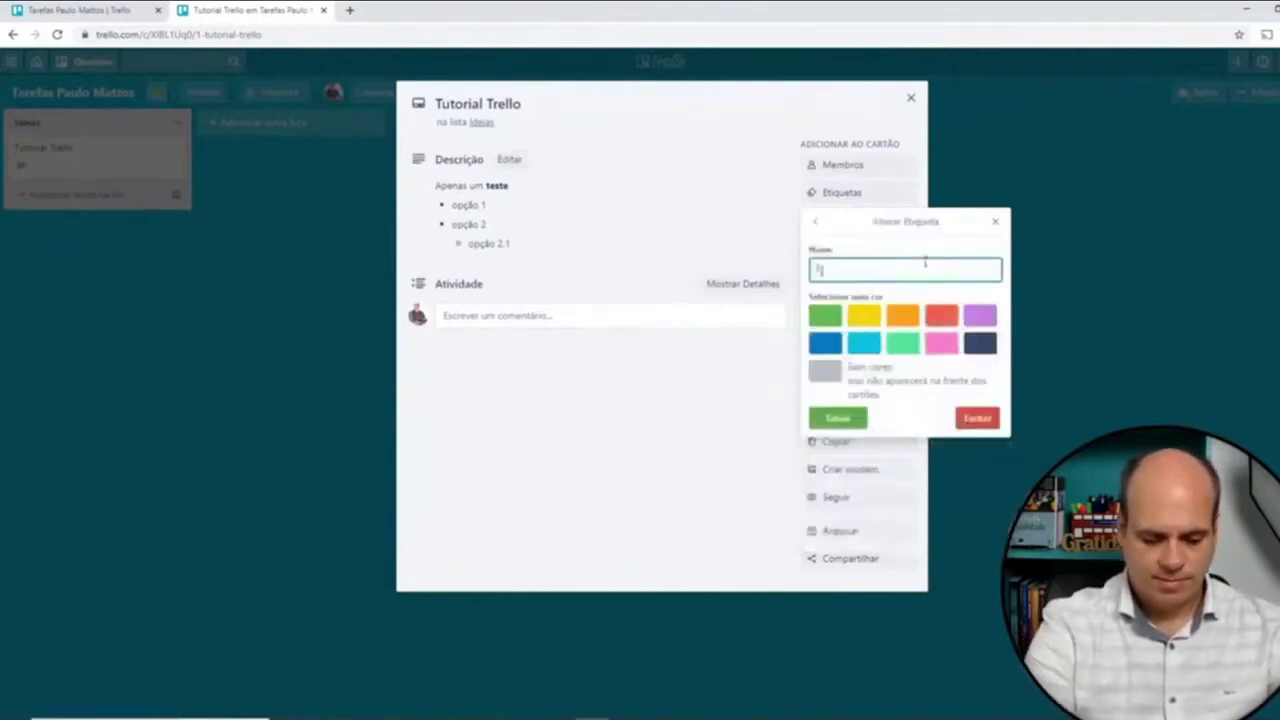
text(Em Exe)
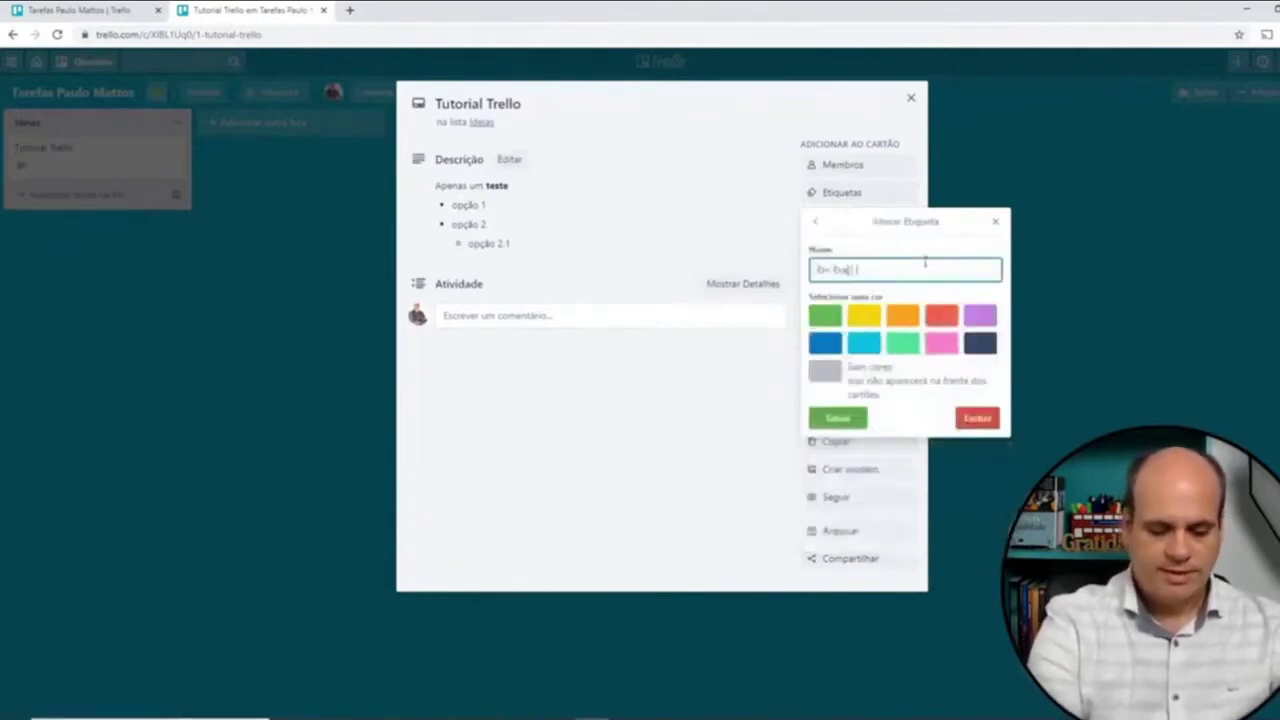
text(cução)
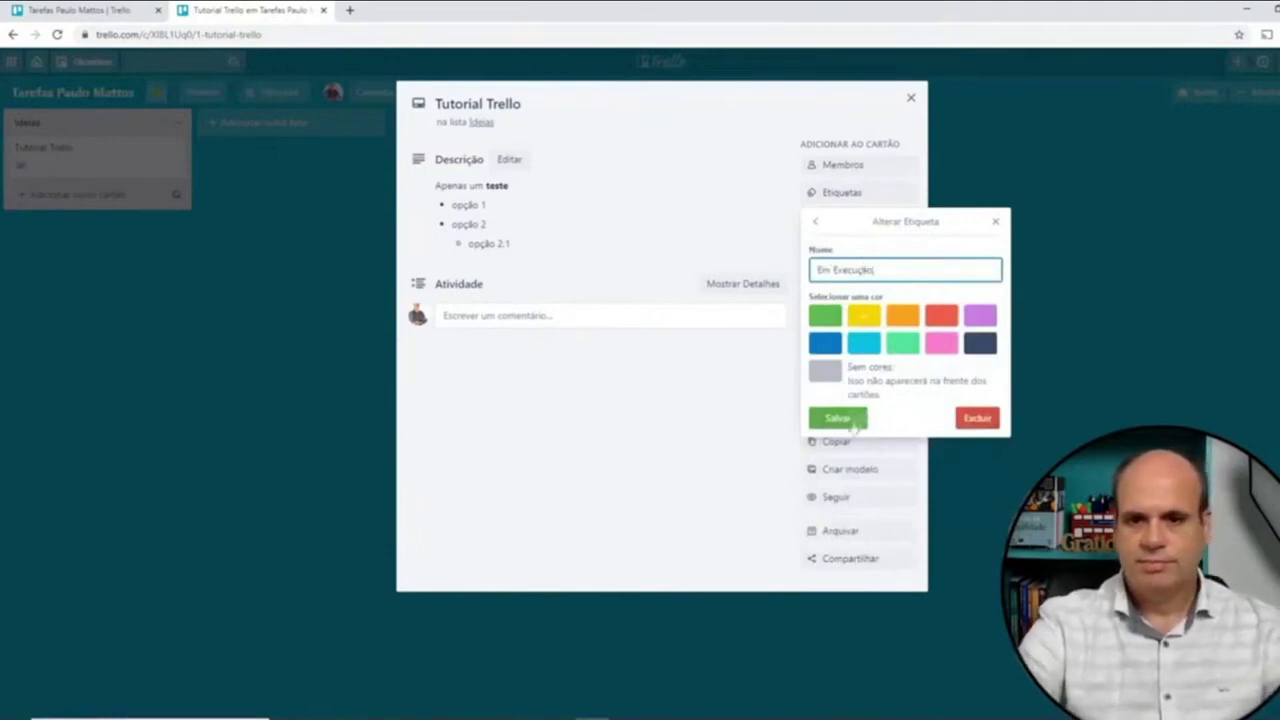
click(838, 418)
click(991, 357)
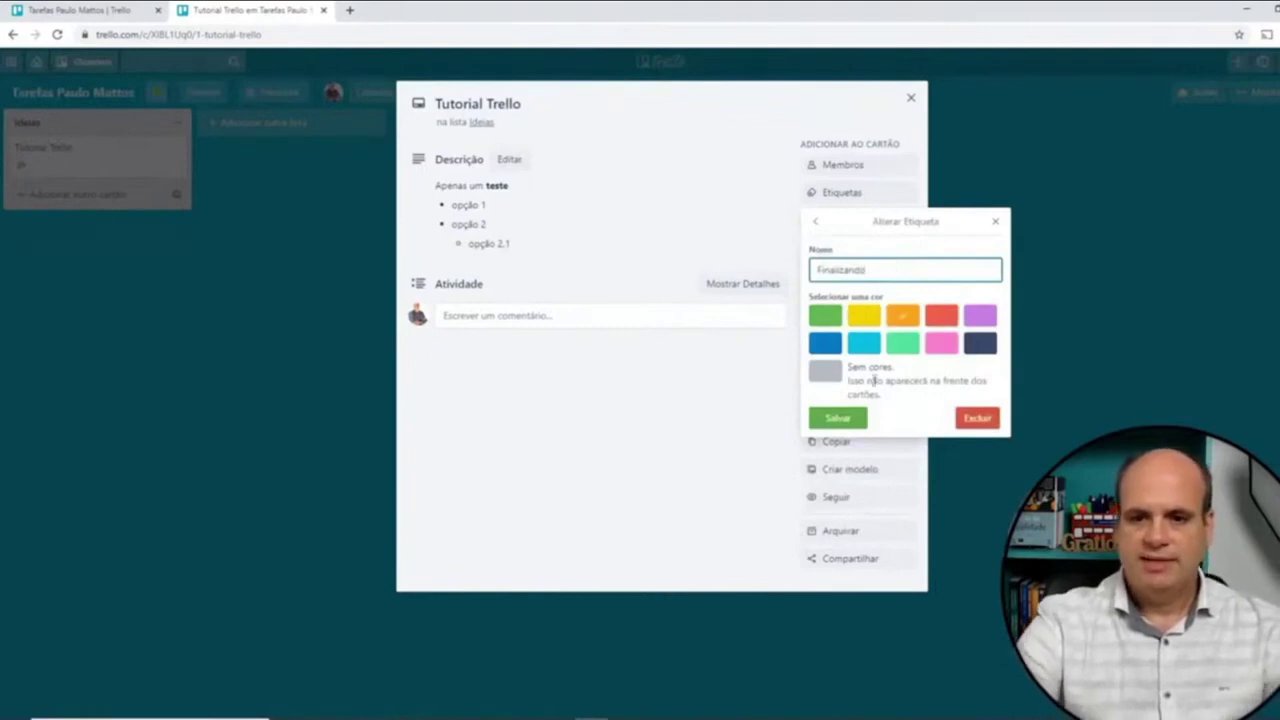
click(838, 419)
click(991, 385)
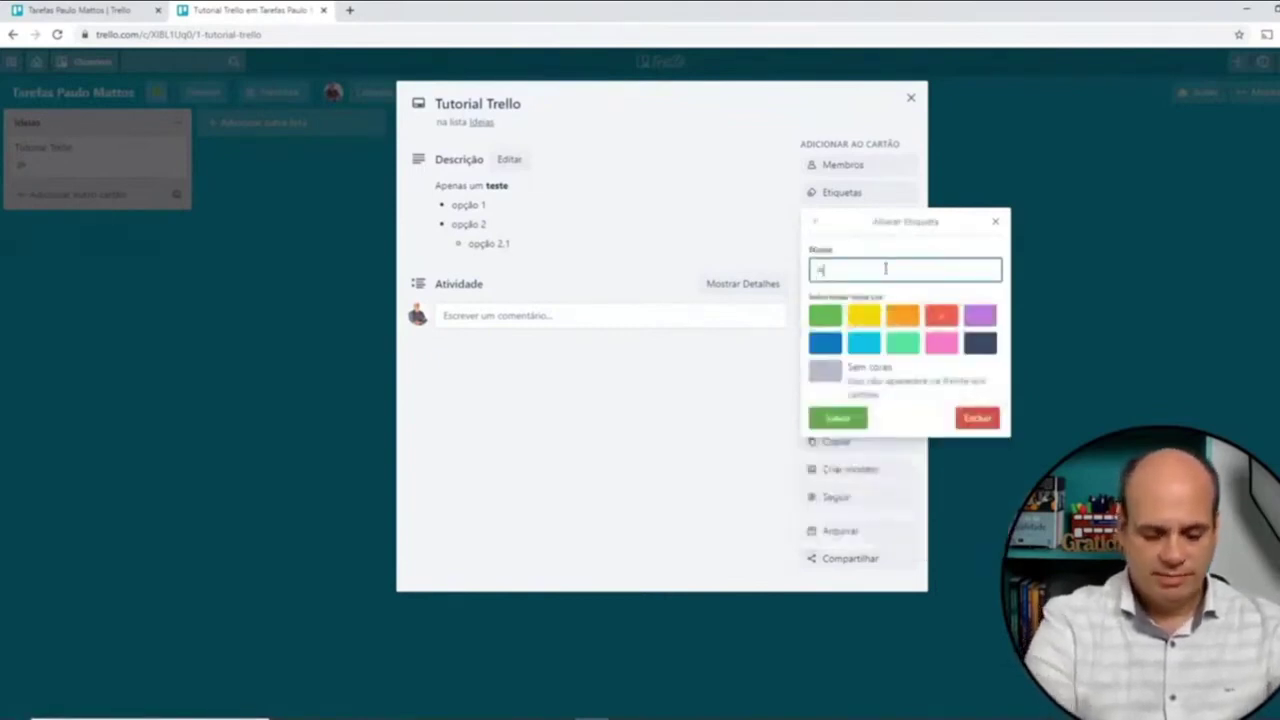
text(Atraso)
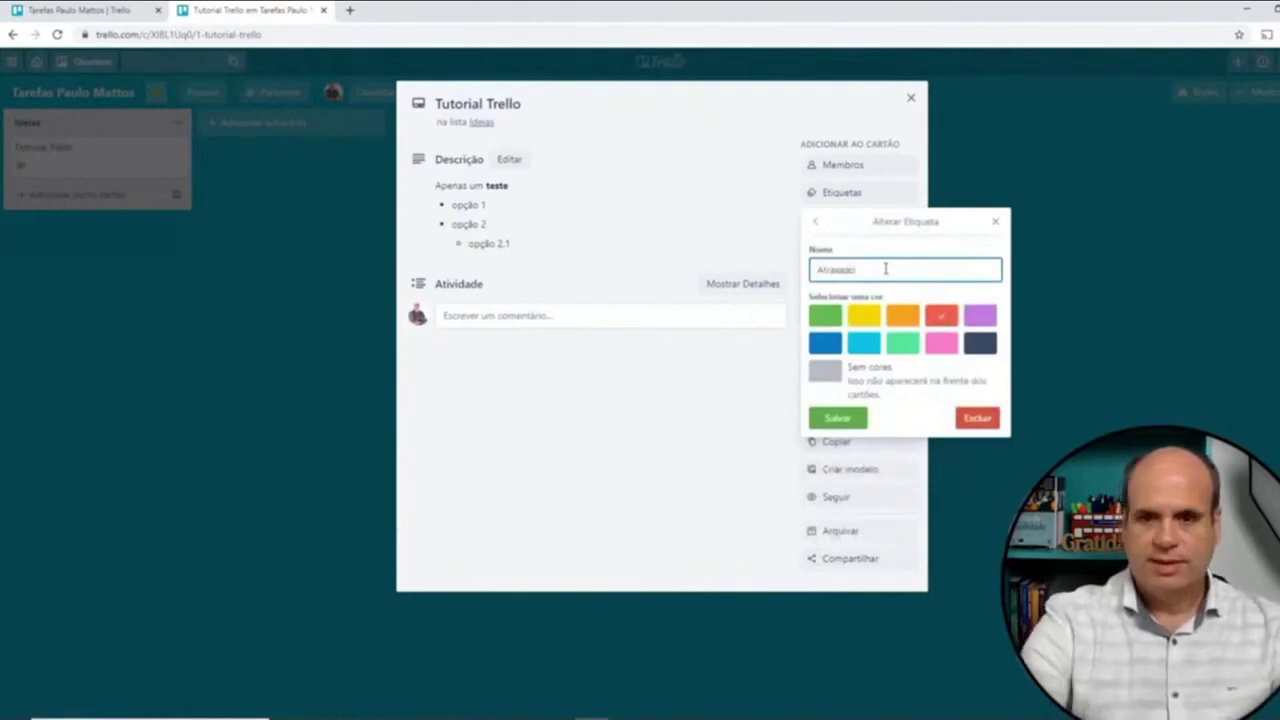
click(840, 420)
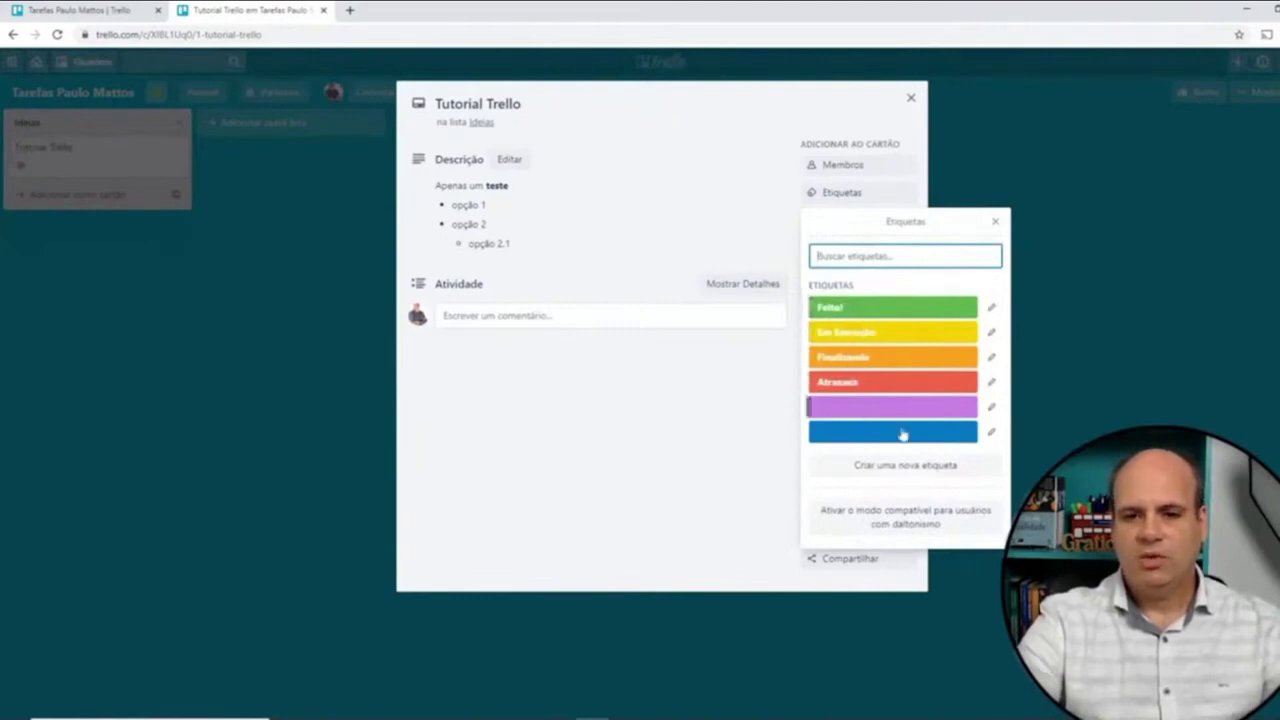
Create a new mint-green label, toggling colour-blind label patterns on and back off
click(909, 467)
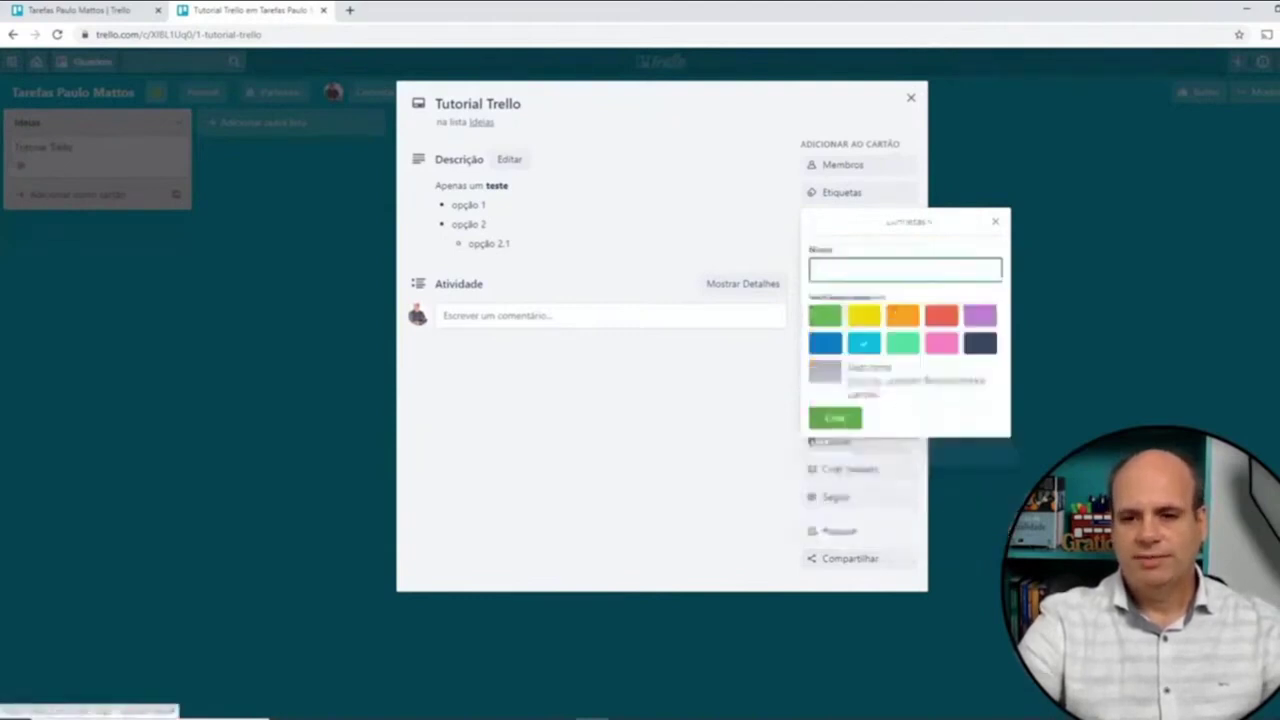
click(902, 343)
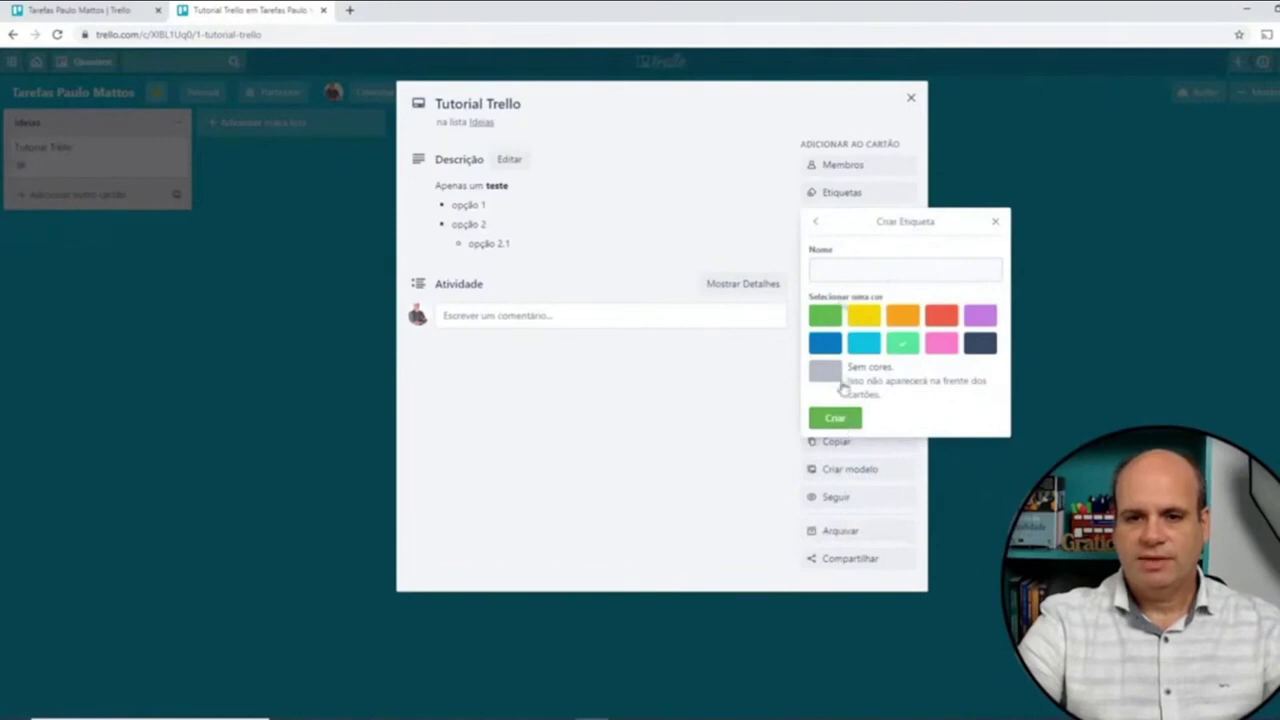
click(836, 418)
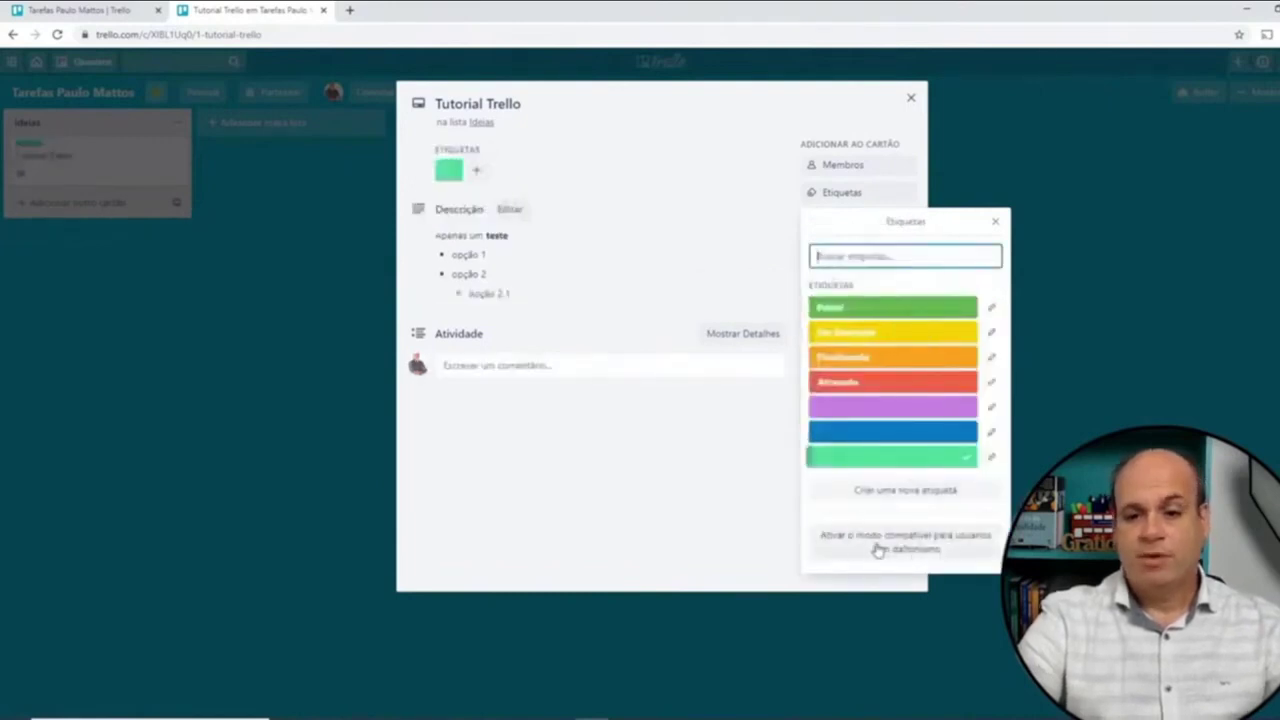
click(961, 554)
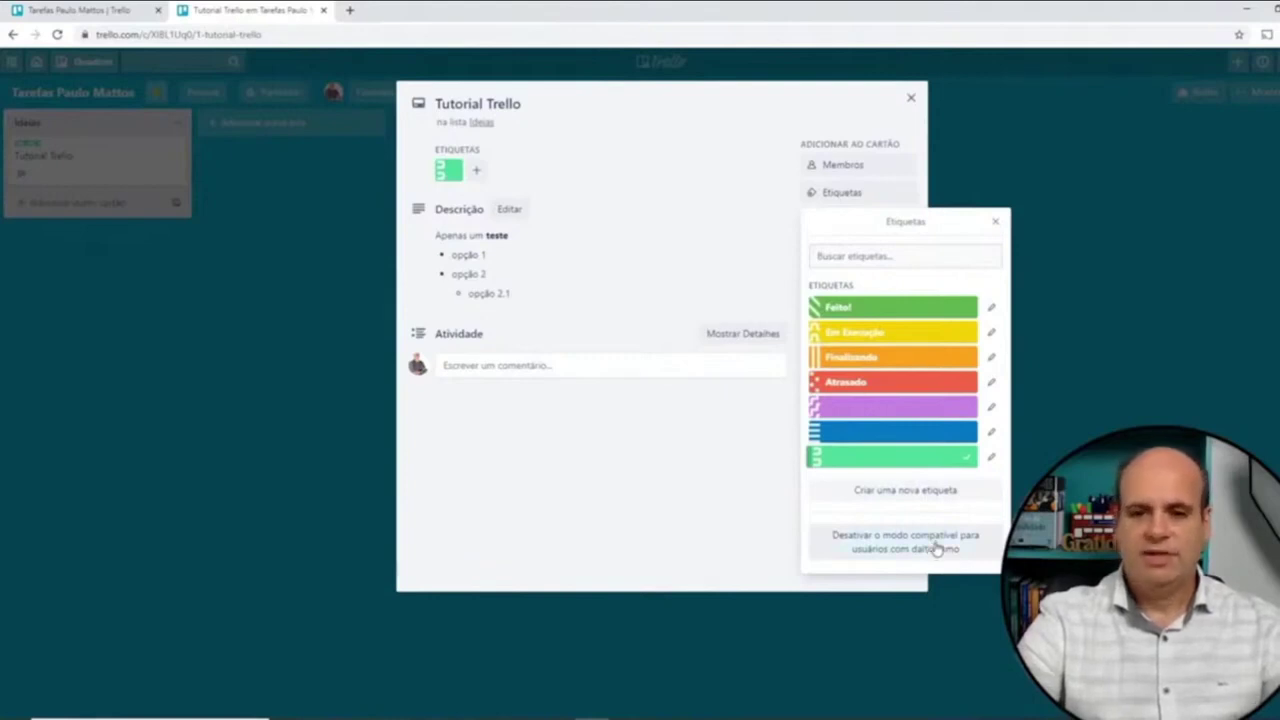
click(905, 546)
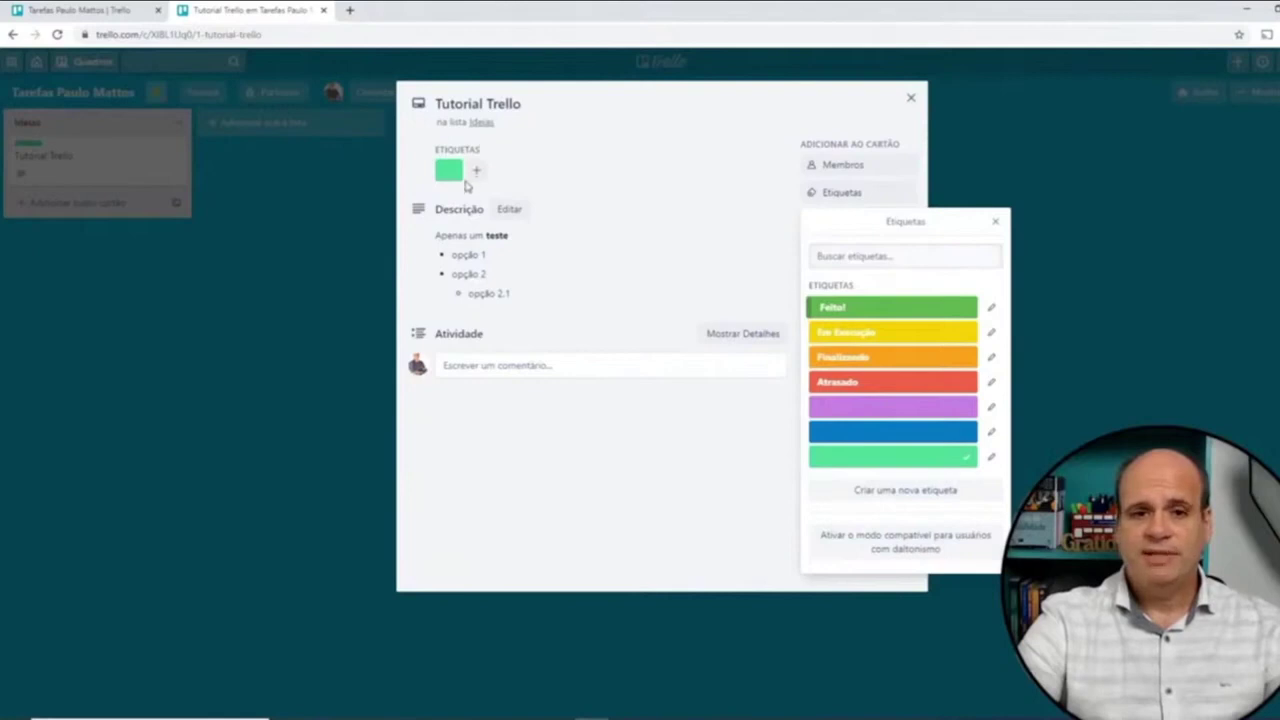
Replace the card's mint label with the yellow Em Execução label
click(968, 460)
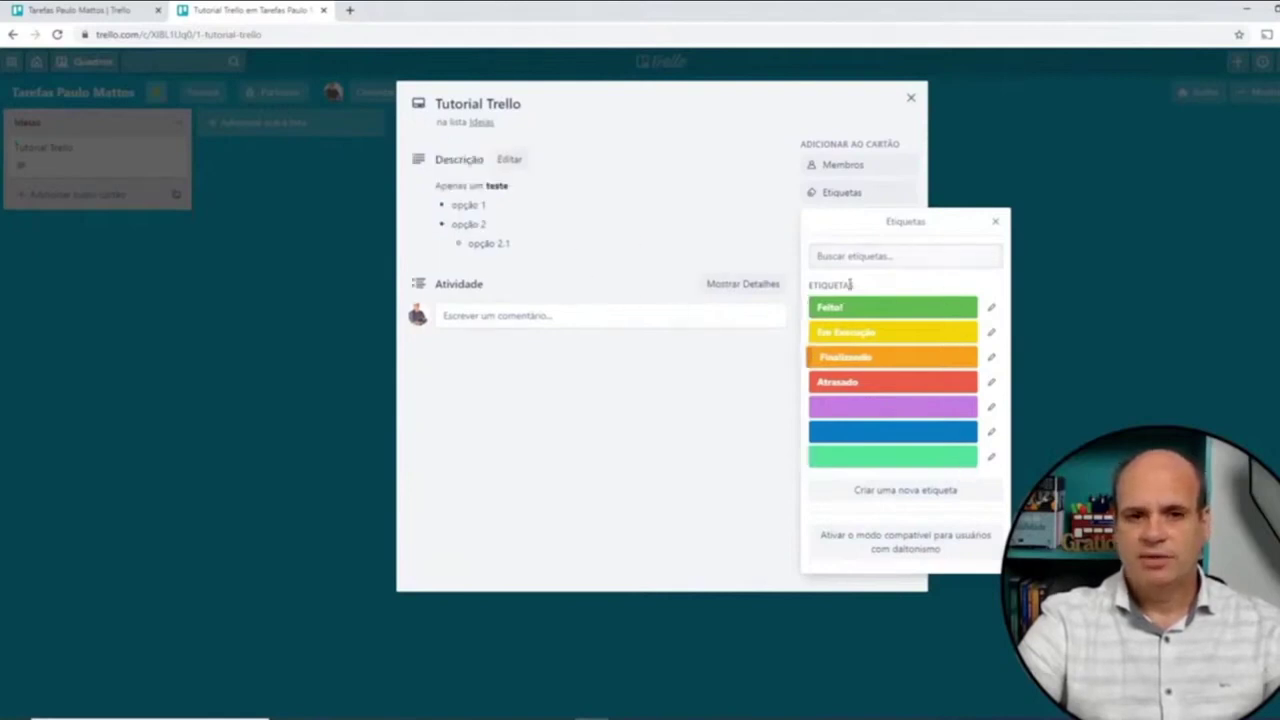
click(920, 340)
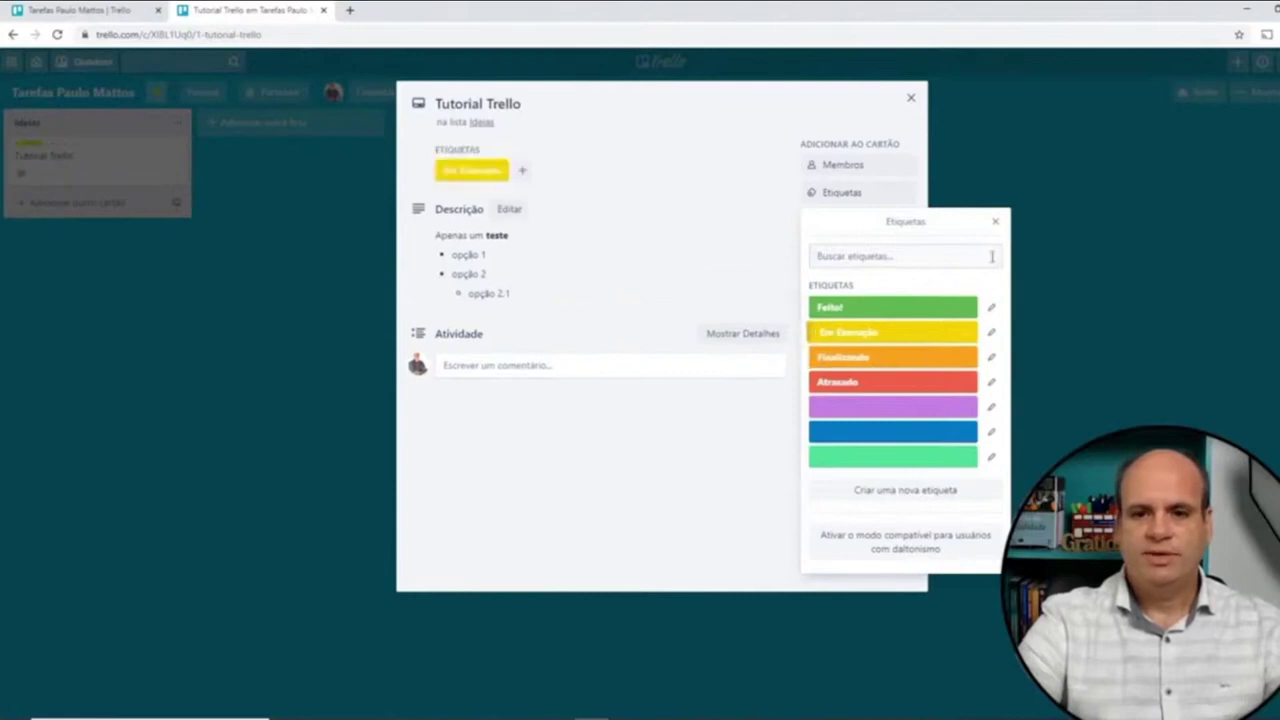
click(995, 221)
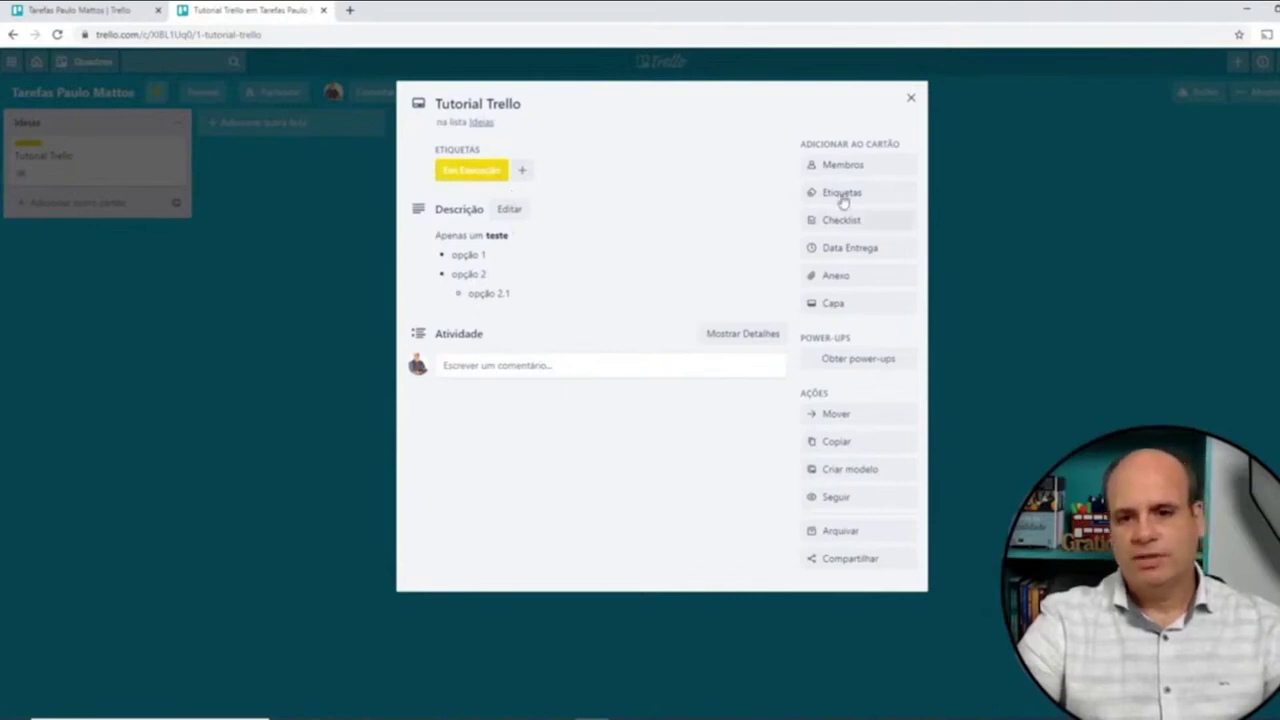
click(853, 226)
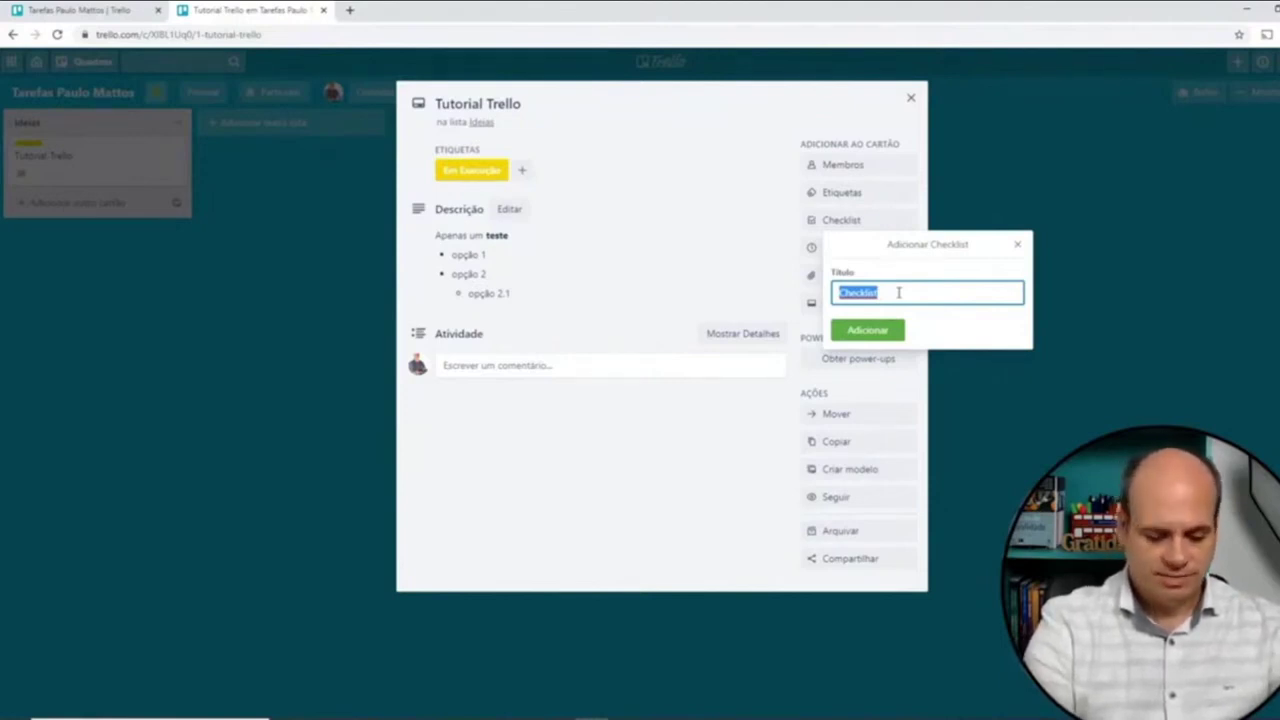
Add checklist 'Demonstração Trello' with items Pesquisa dos recursos, Testes and Gravação do vídeo
text(Demonstração)
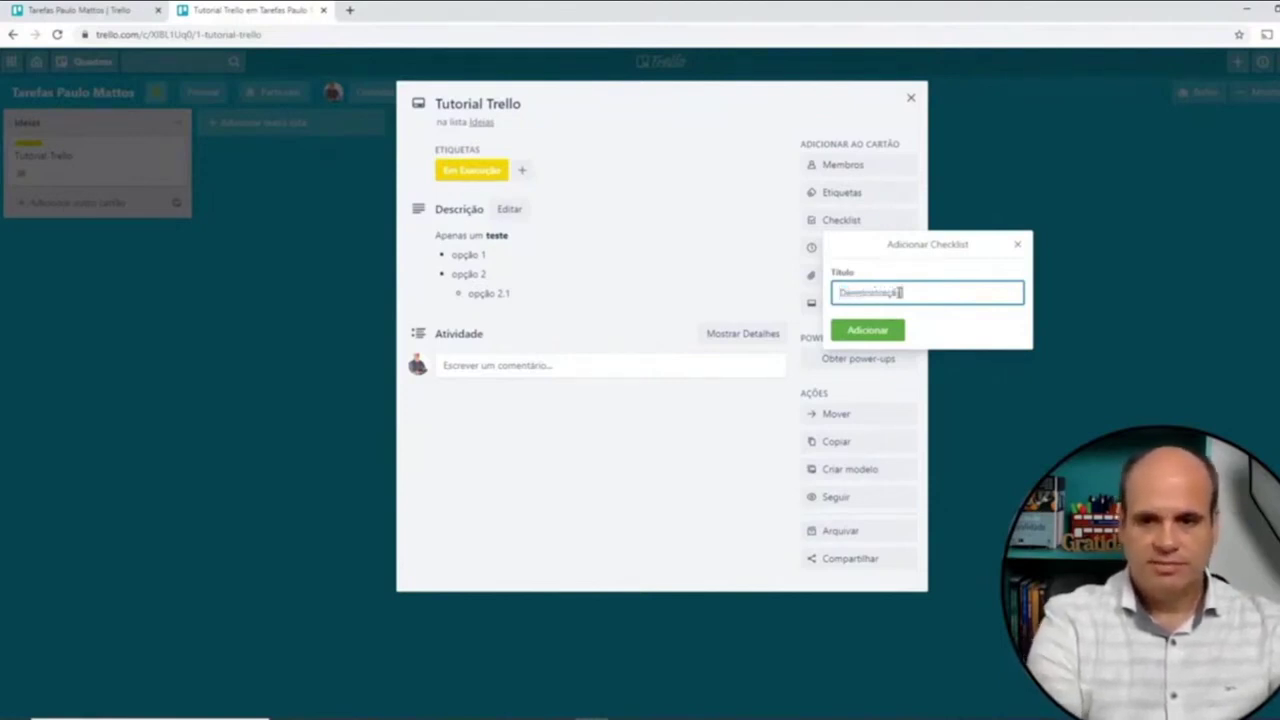
text( Trello)
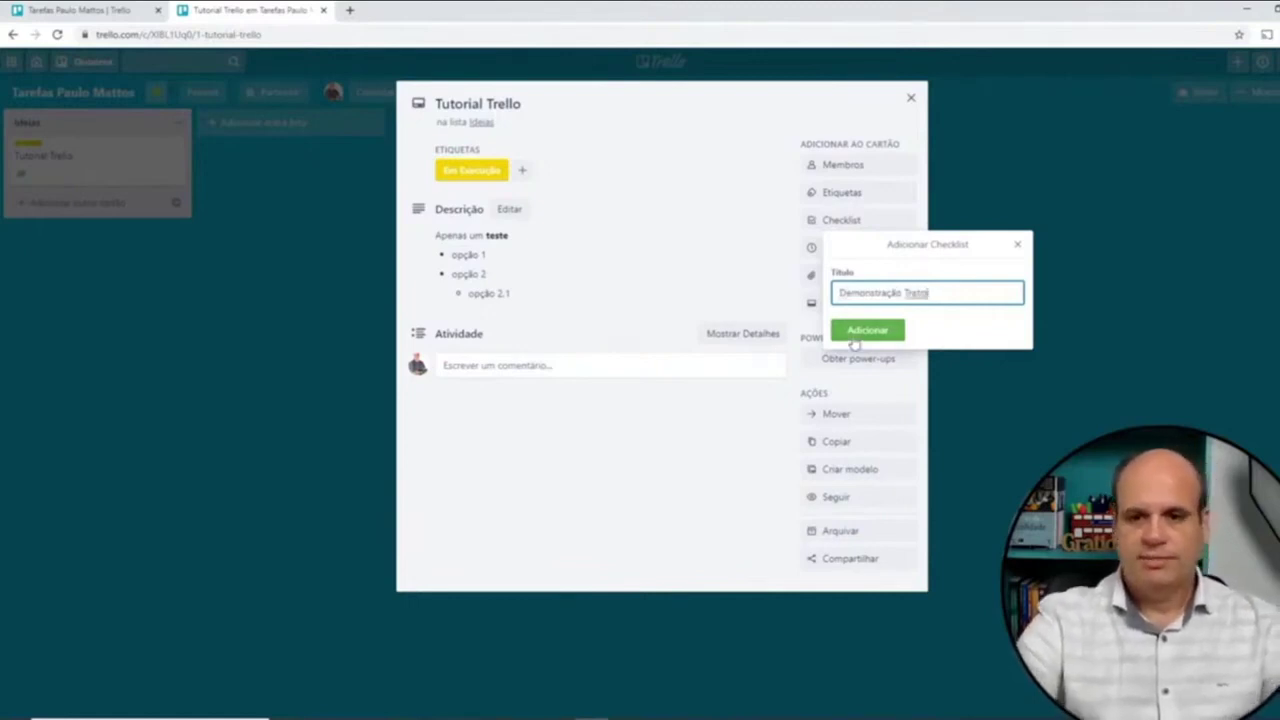
click(856, 336)
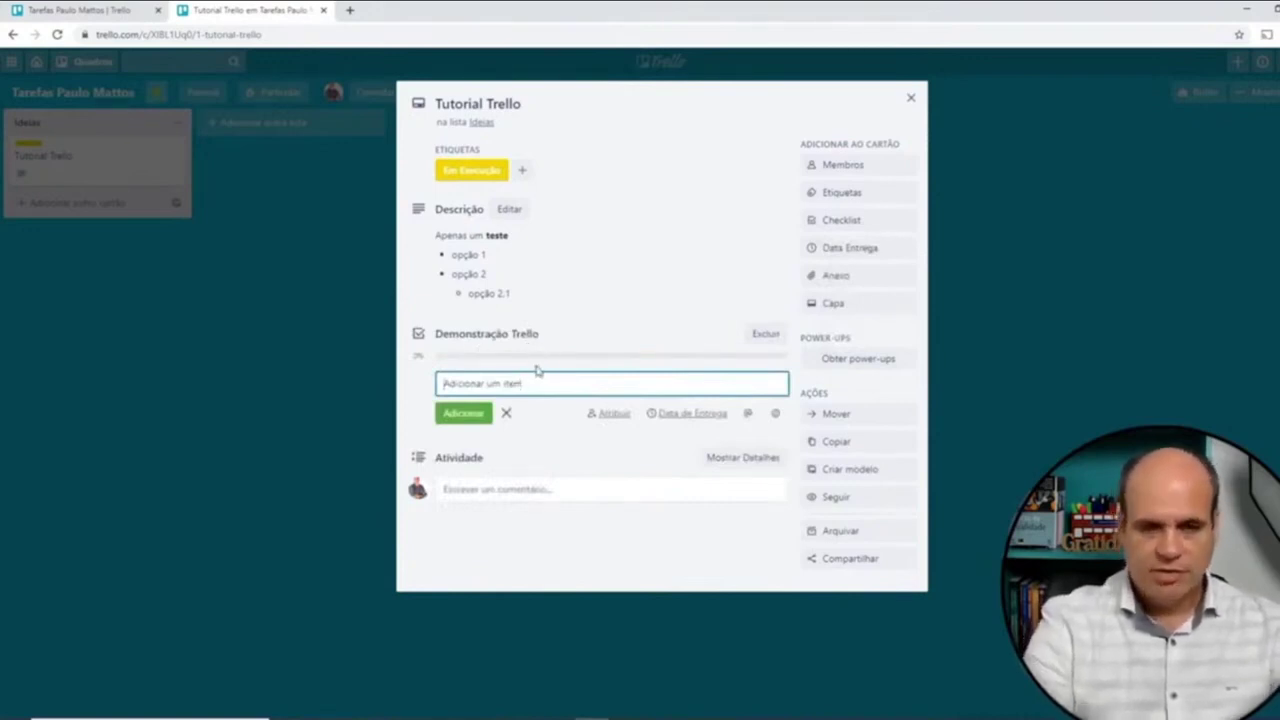
text(Pesquis)
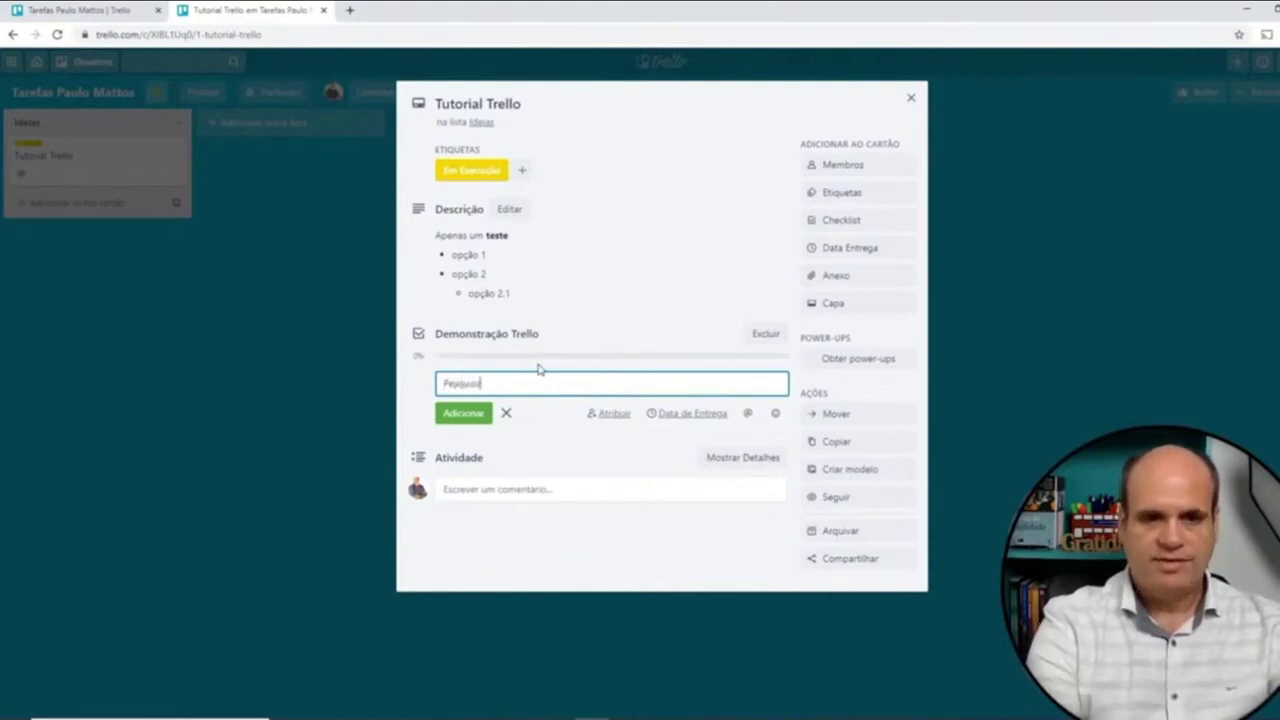
text(a)
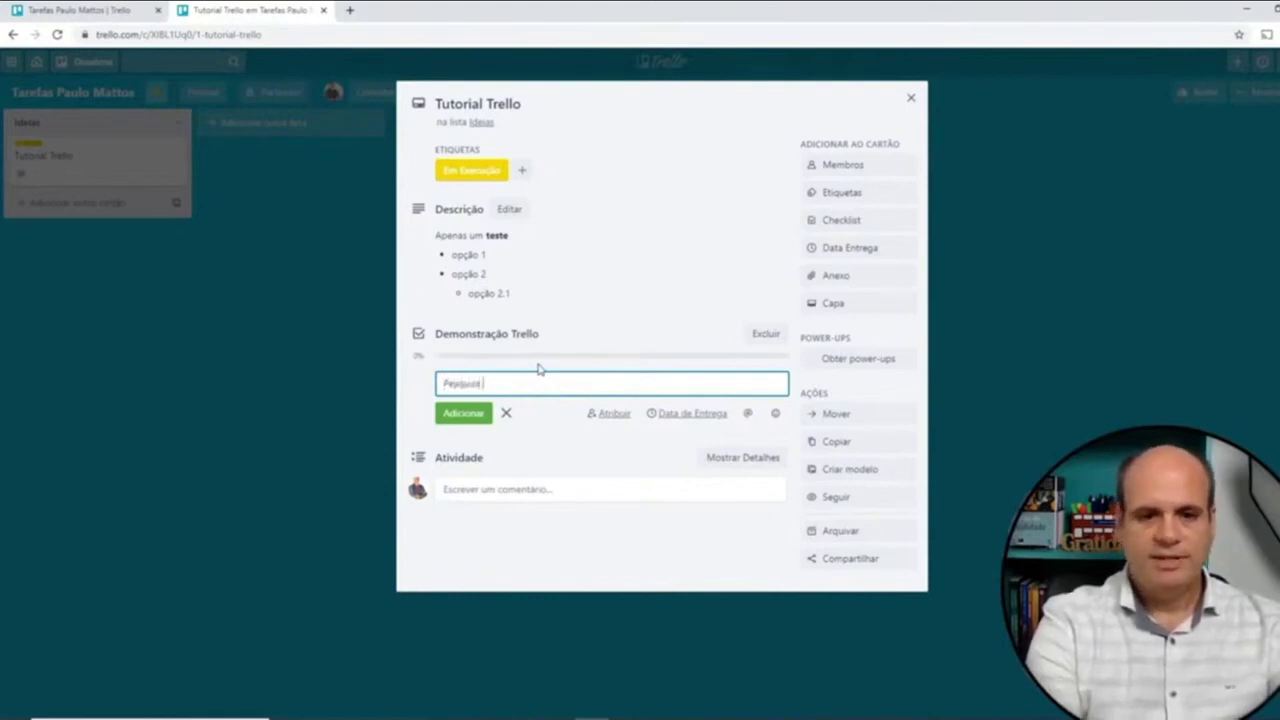
text( do)
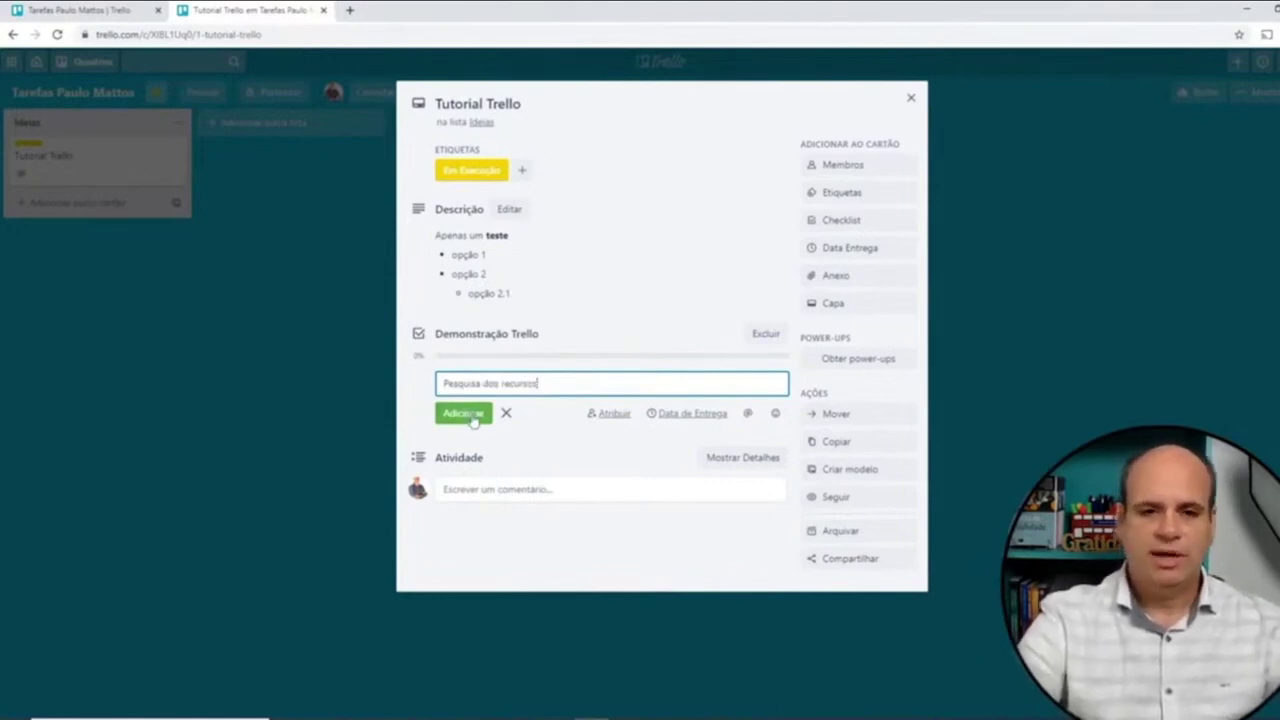
click(472, 416)
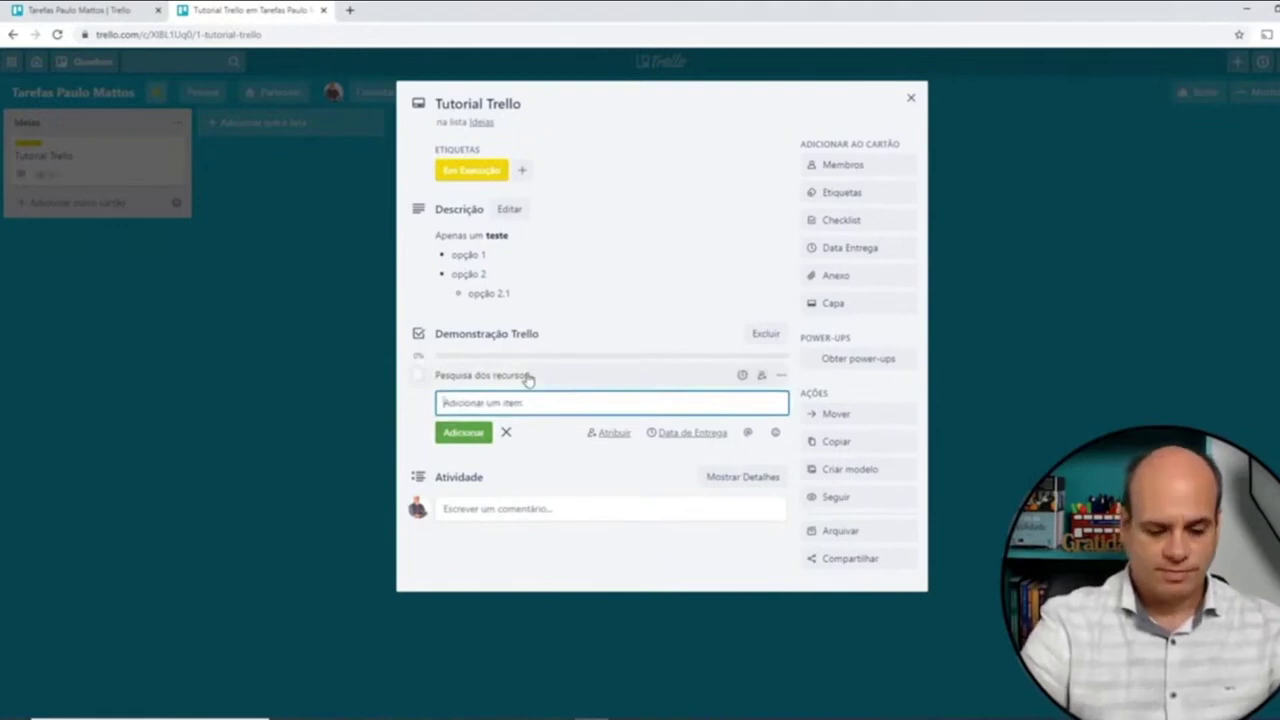
text(P)
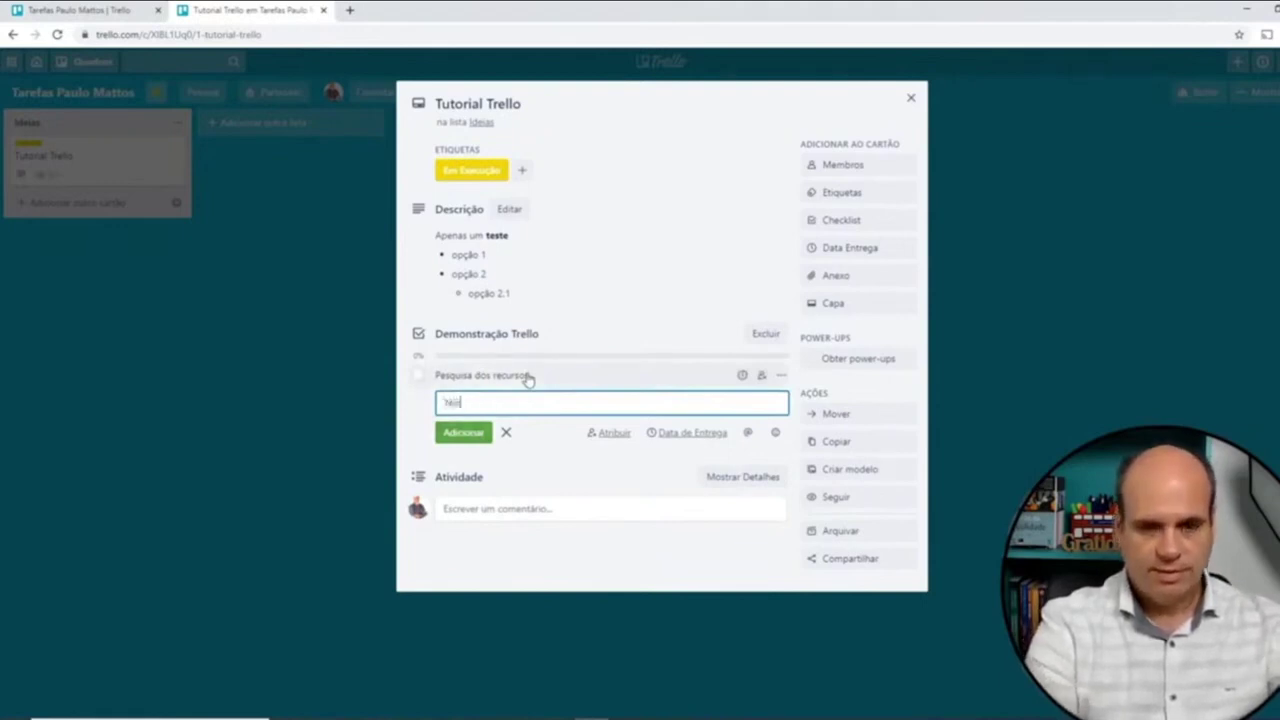
text(estes)
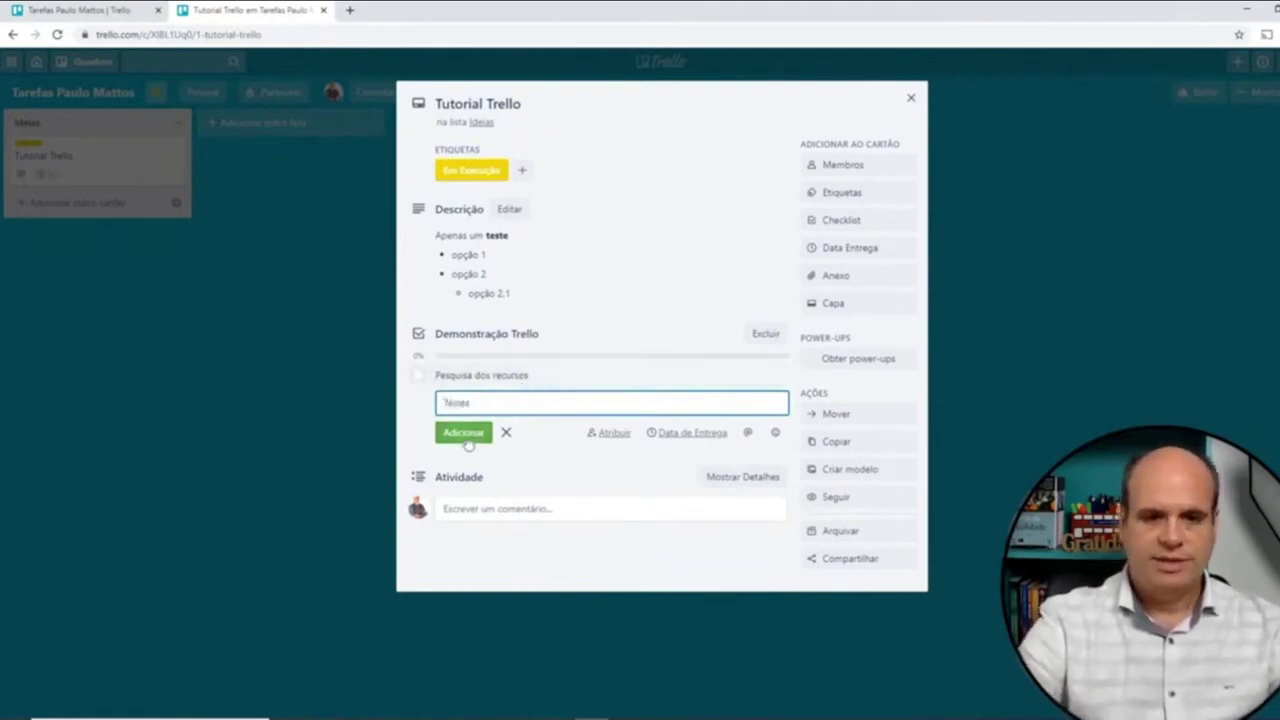
click(468, 435)
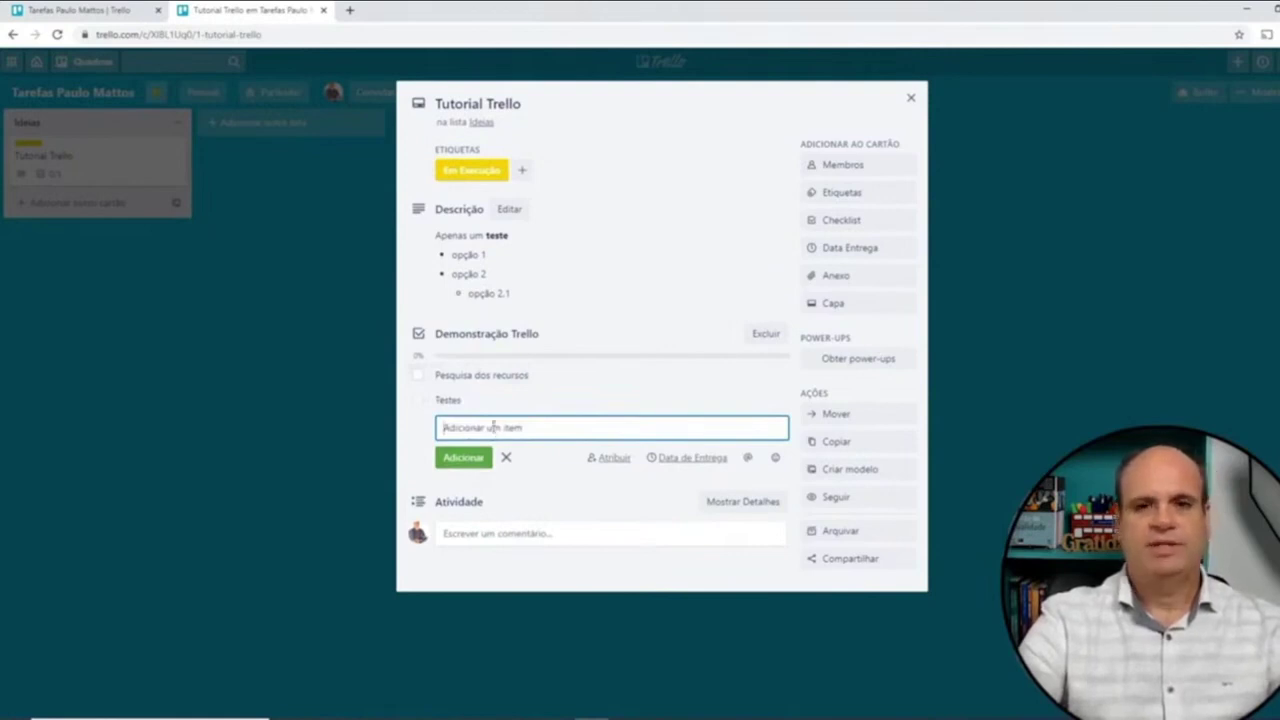
text(Gravação do)
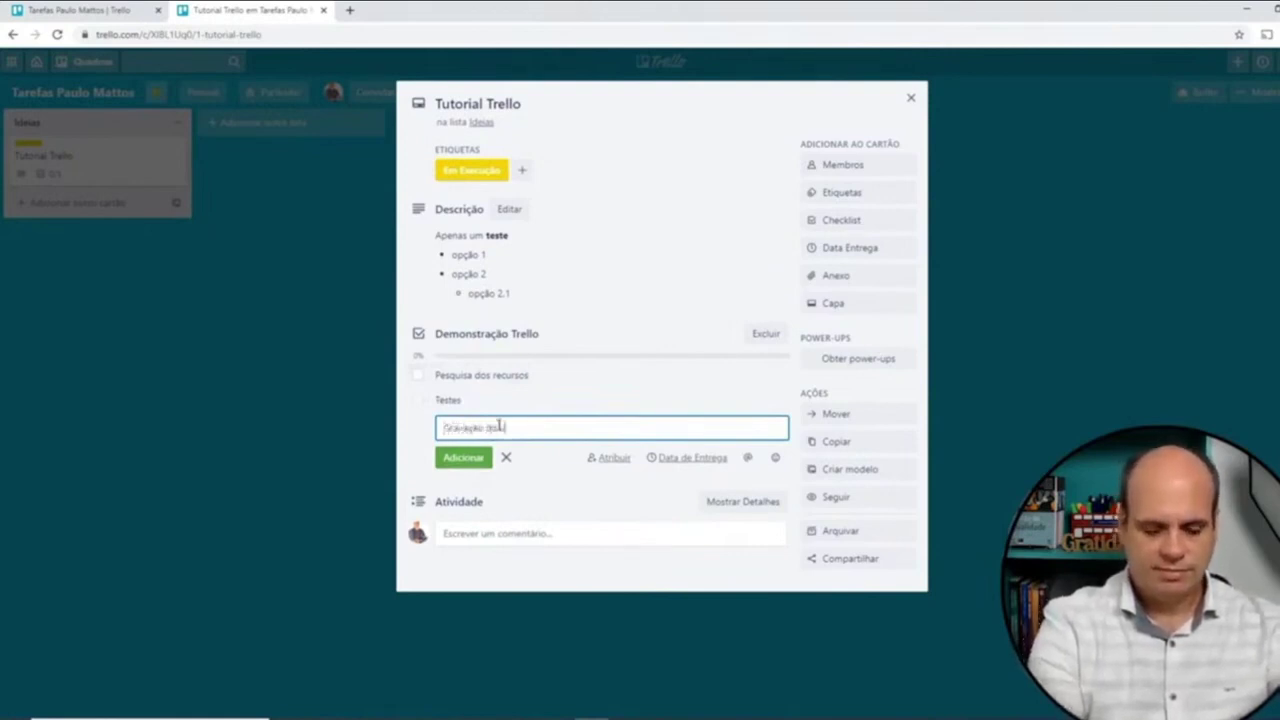
text( vídeo)
click(465, 457)
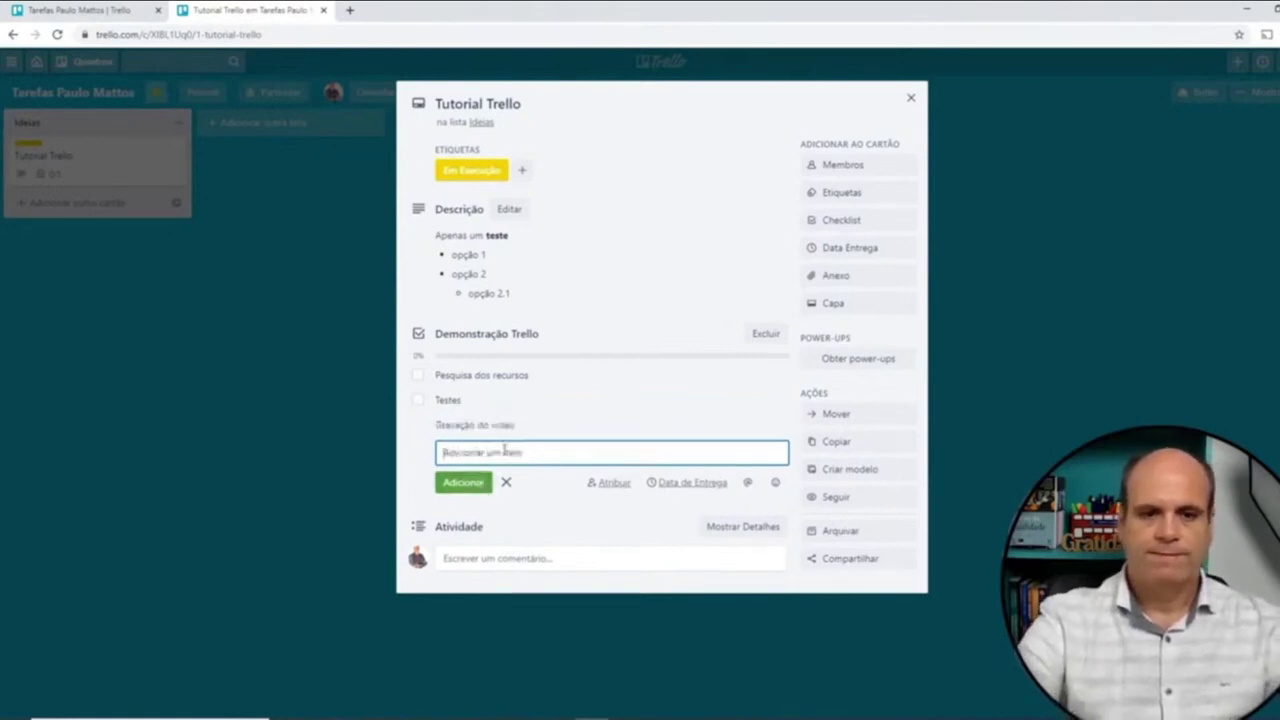
click(634, 266)
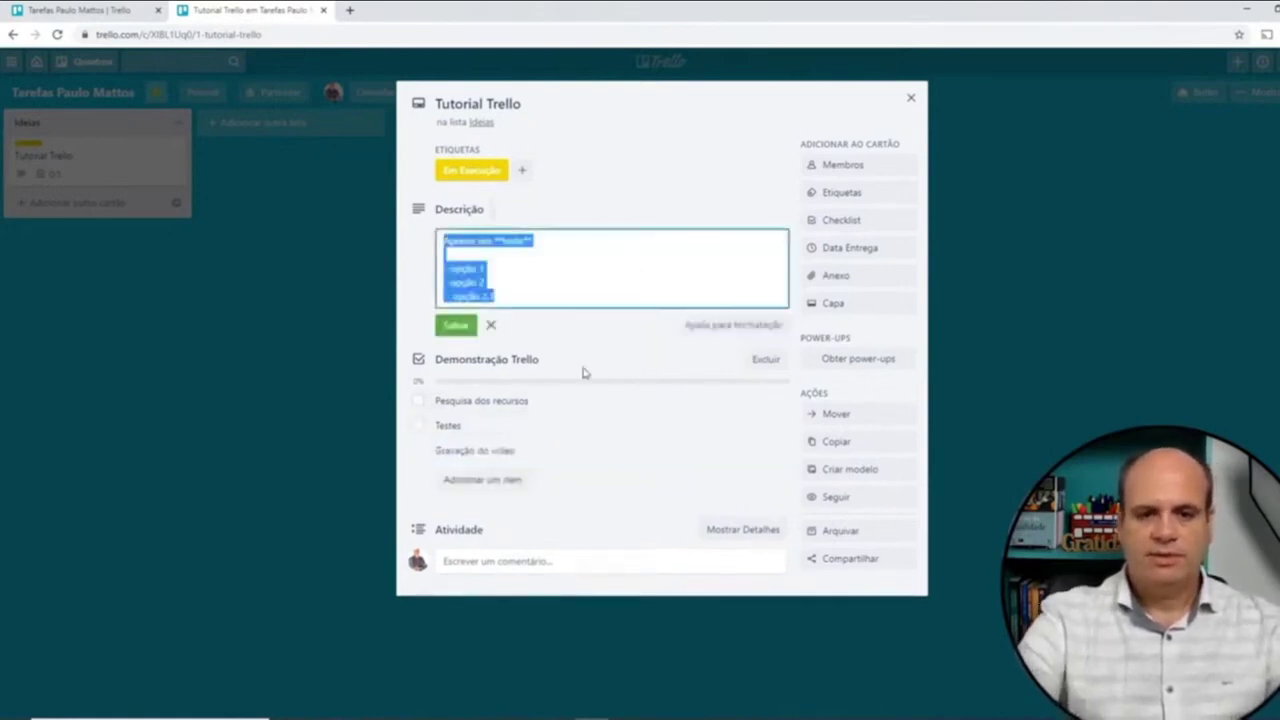
click(512, 370)
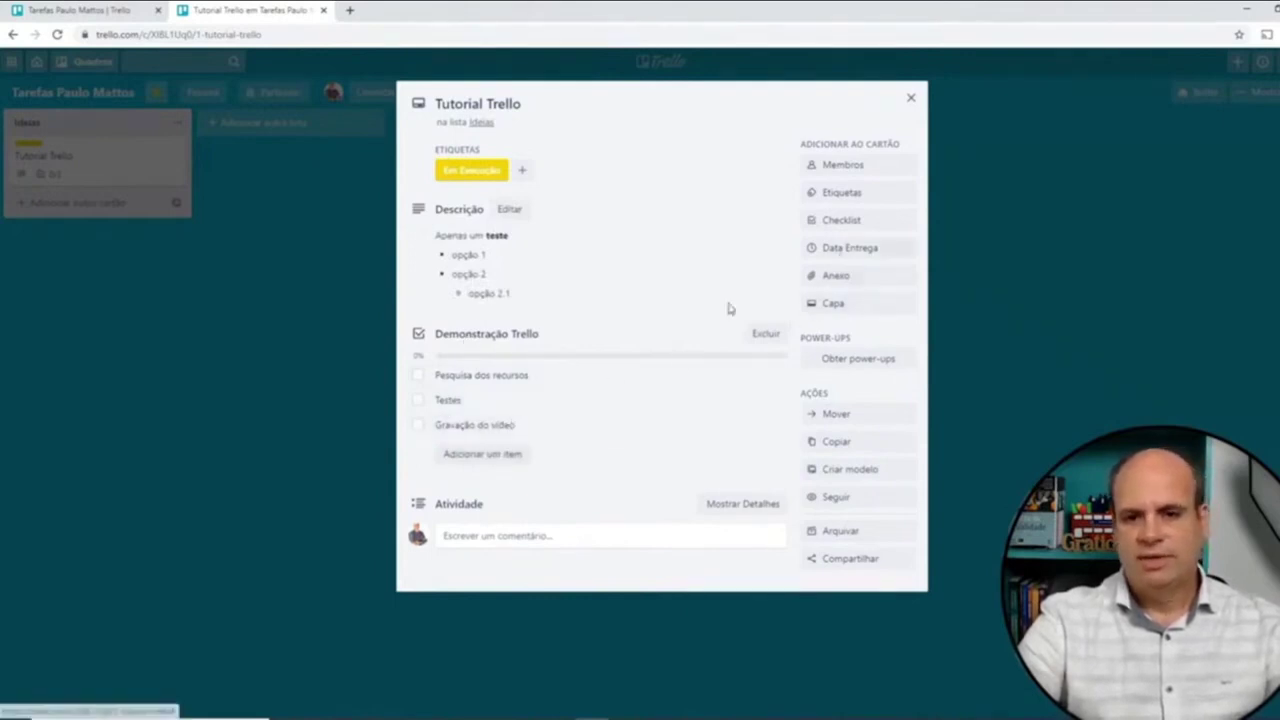
Add checklist 'Edição' with items Fazer os cortes, Colocar som and Adicionar imagens
click(840, 221)
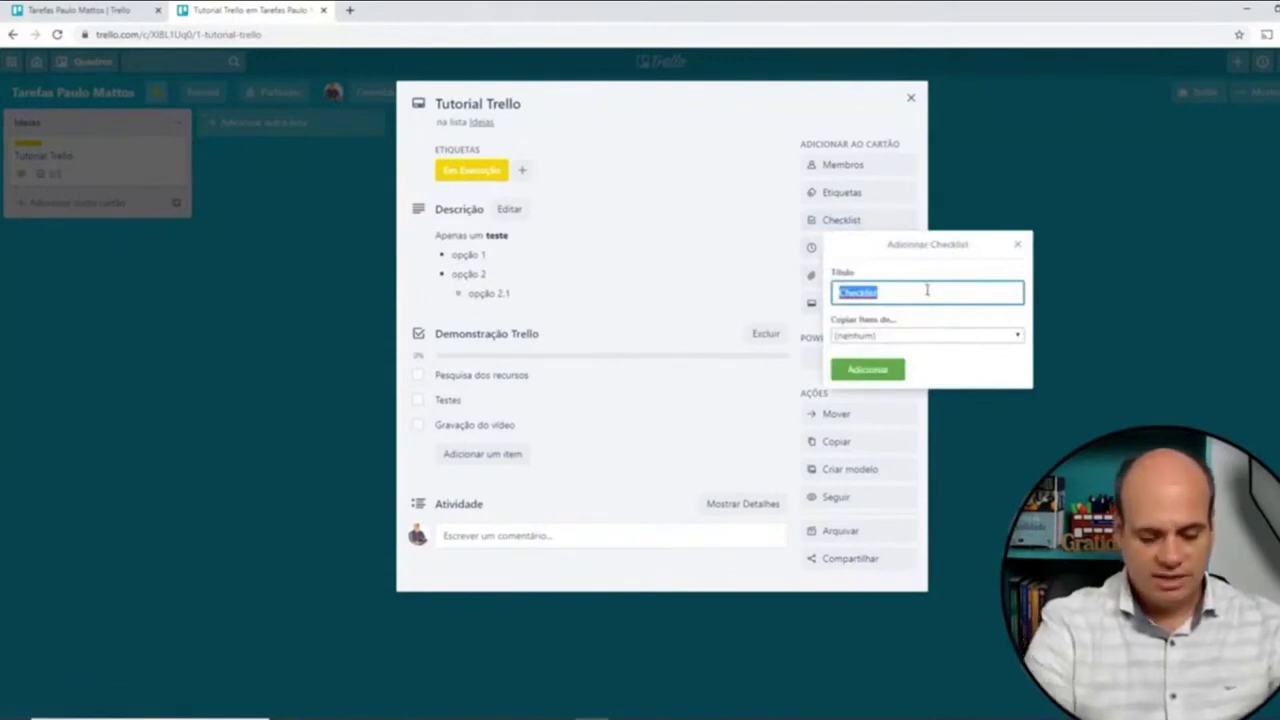
text(Et)
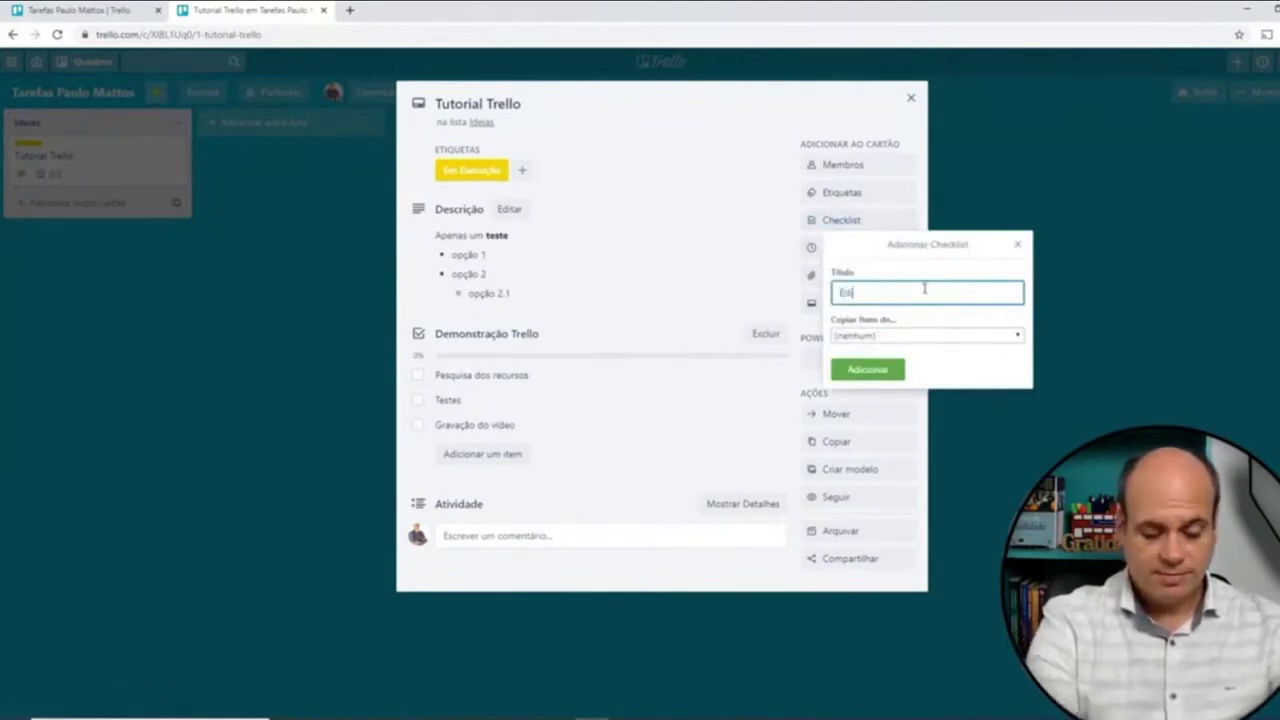
text(ição)
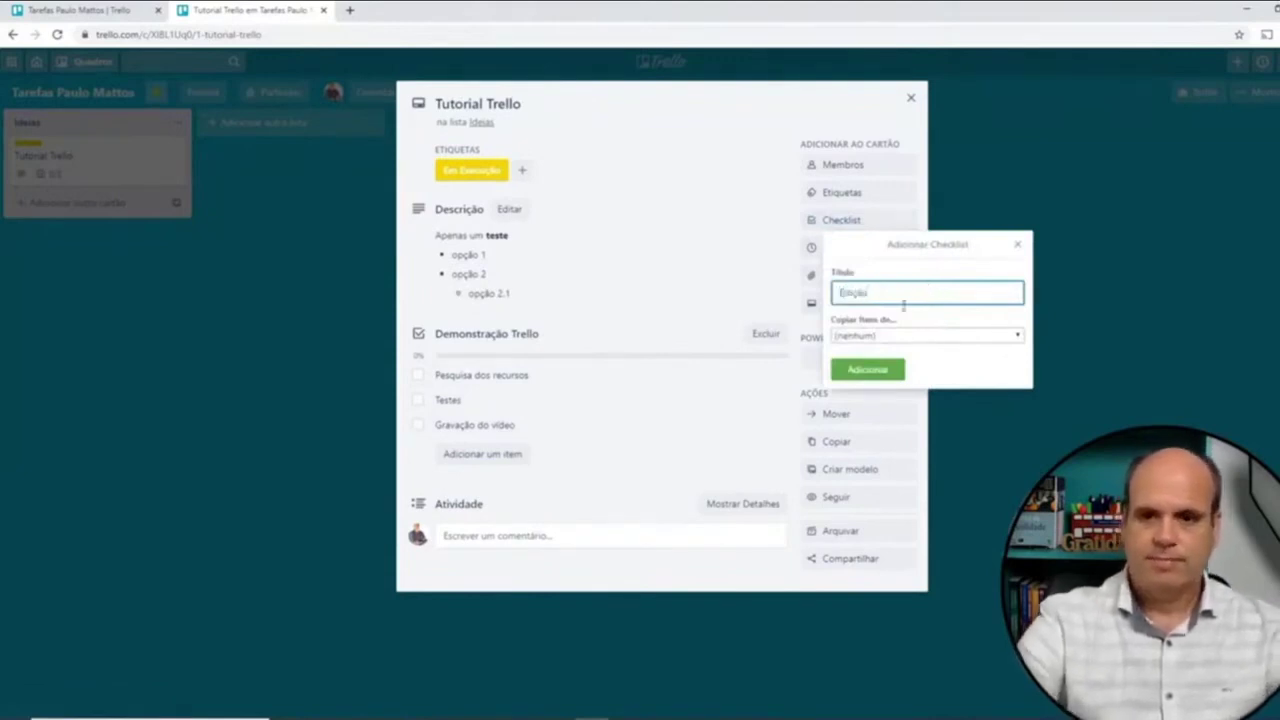
click(867, 372)
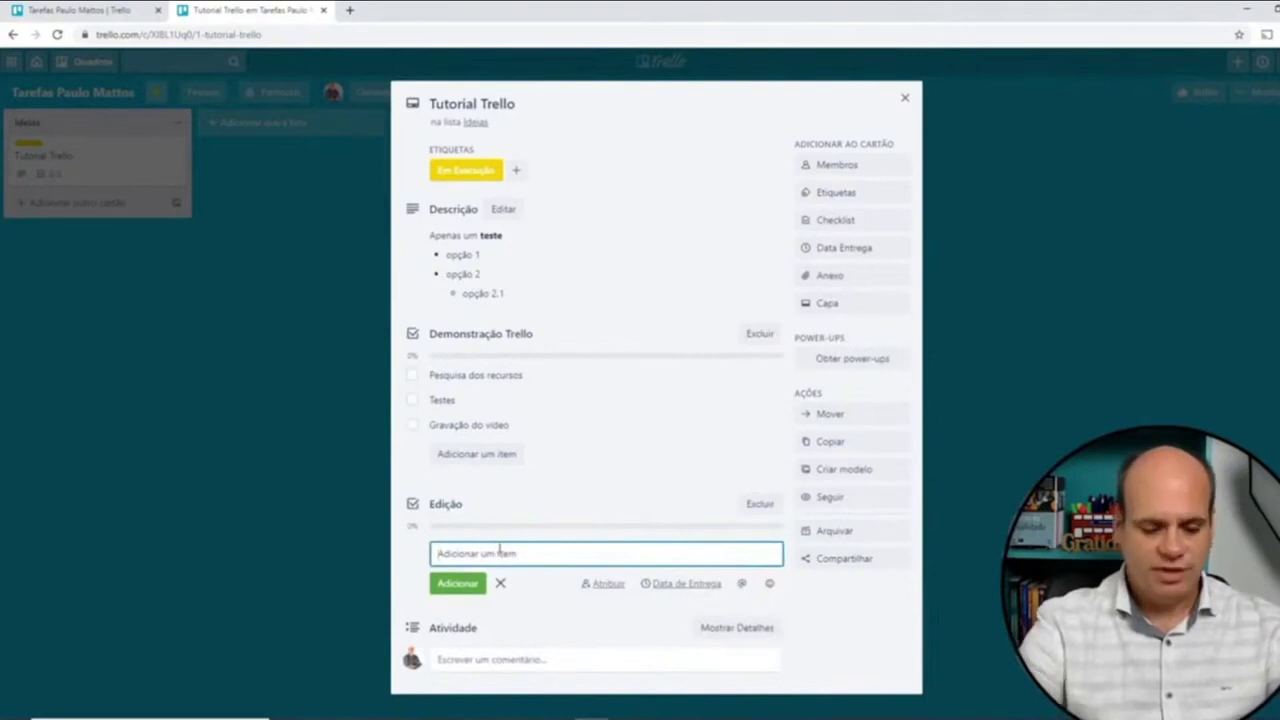
text(Fe)
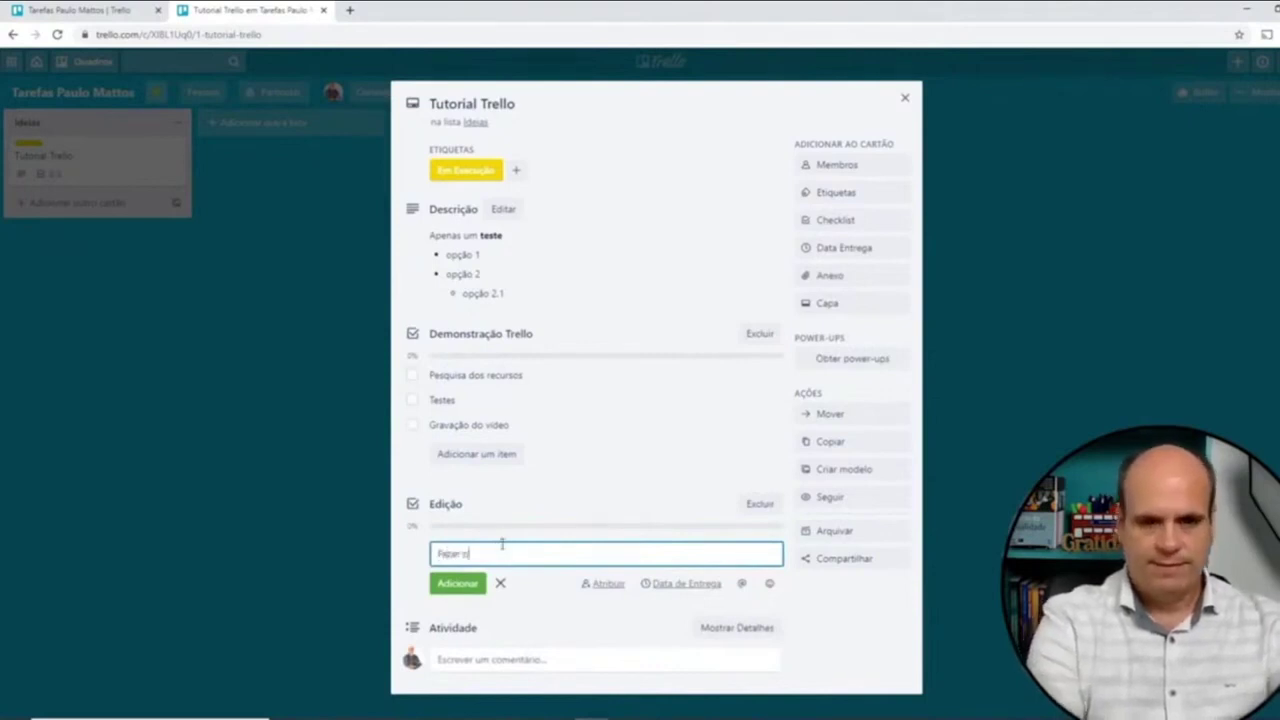
text(zer os corte)
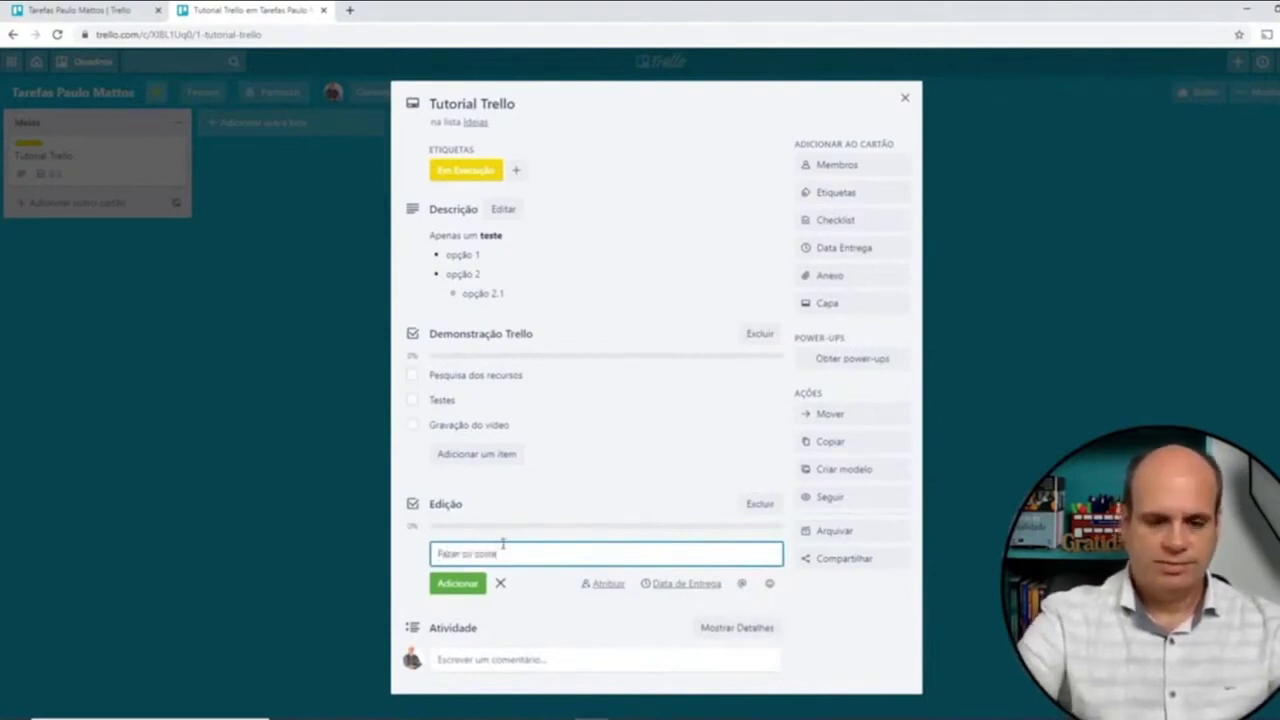
text(s)
click(458, 587)
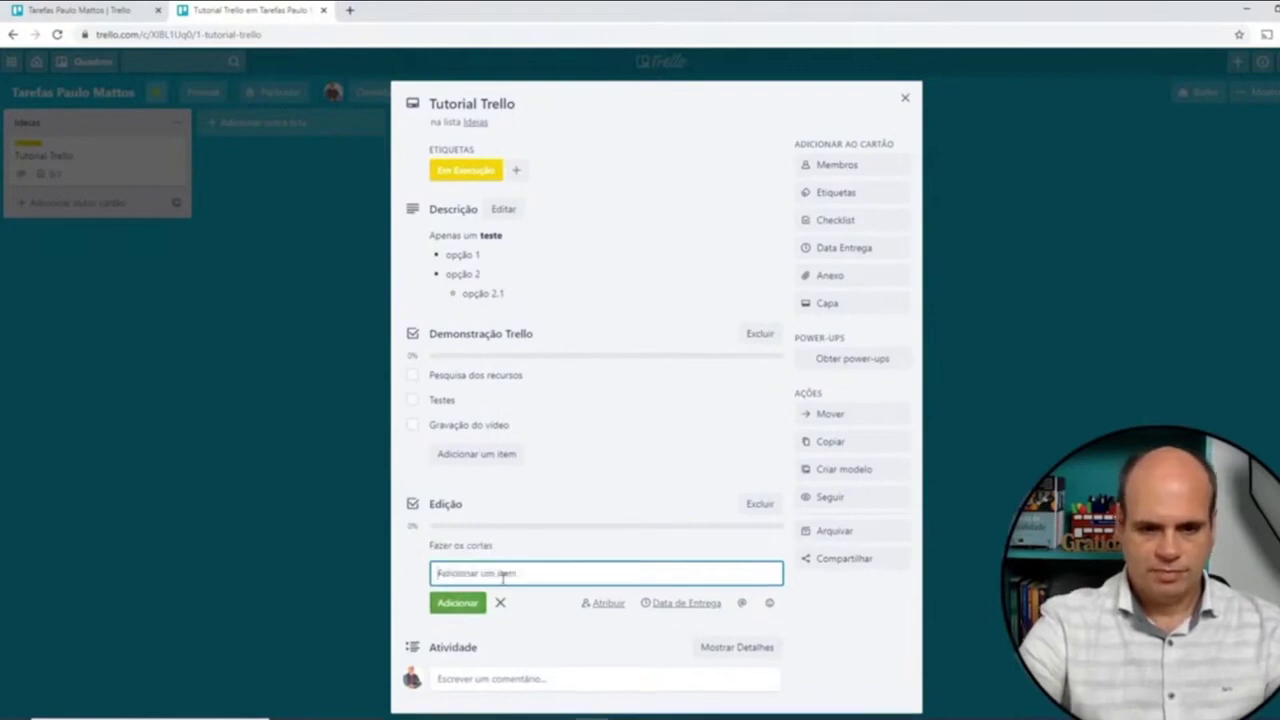
text(Colocar)
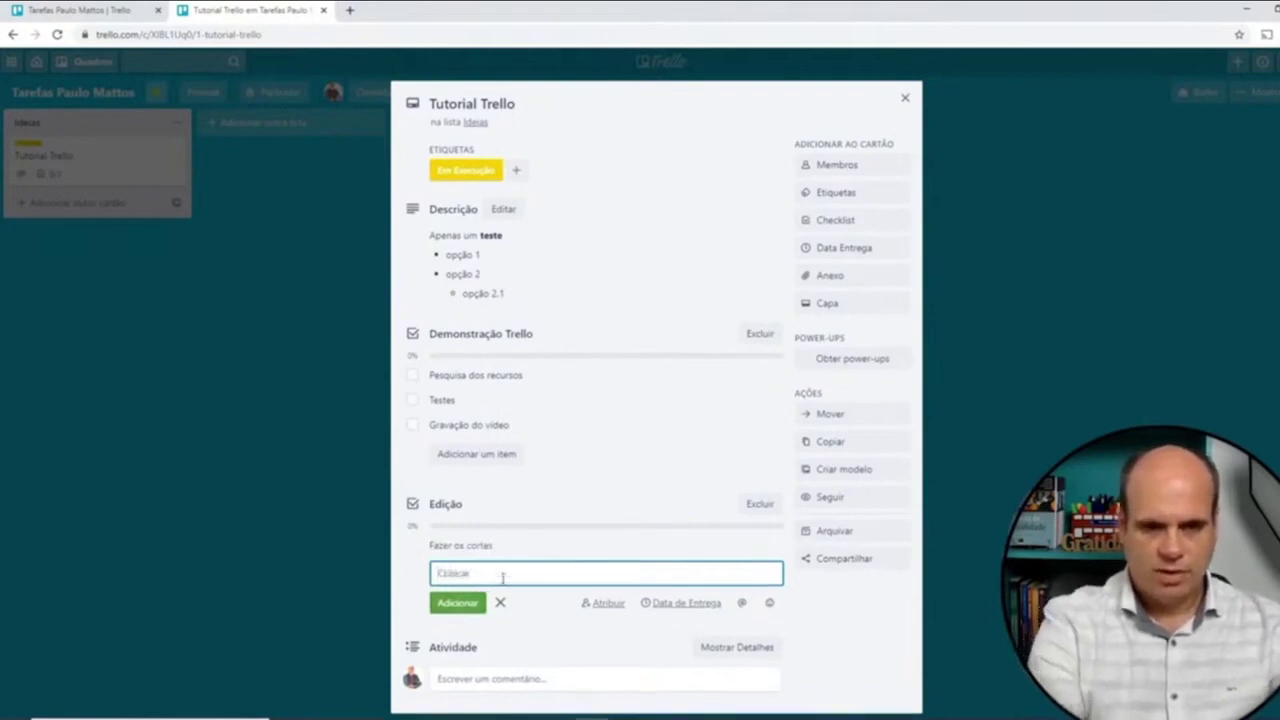
text( corti)
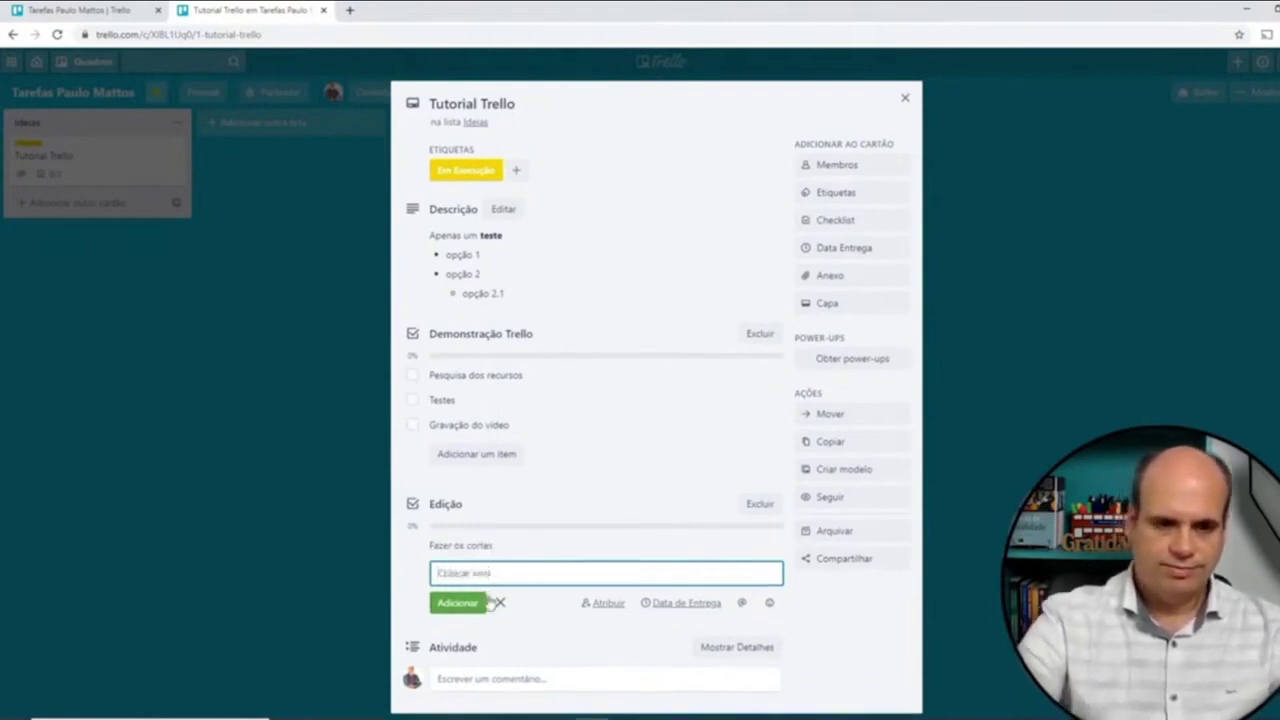
click(484, 603)
text(Adicionar imagens)
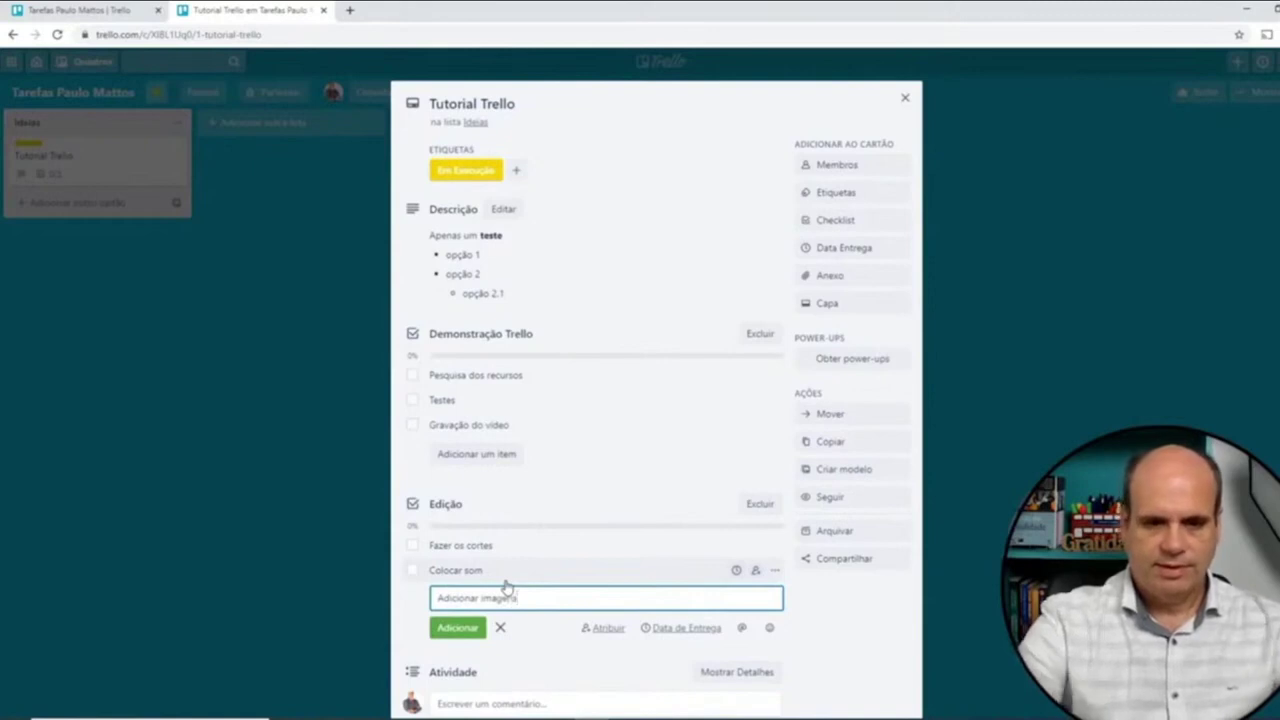
click(457, 628)
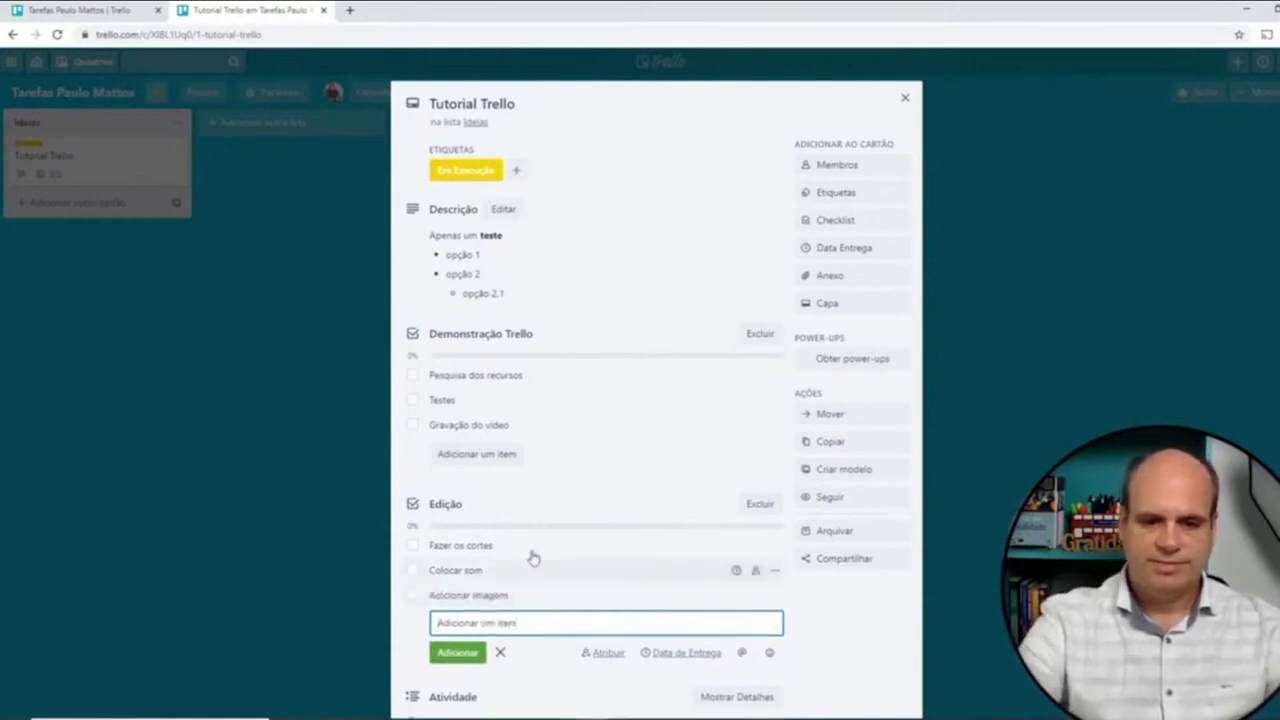
click(655, 405)
Open the card's Alterar Data de Entrega dialog from Data Entrega in the sidebar
click(688, 233)
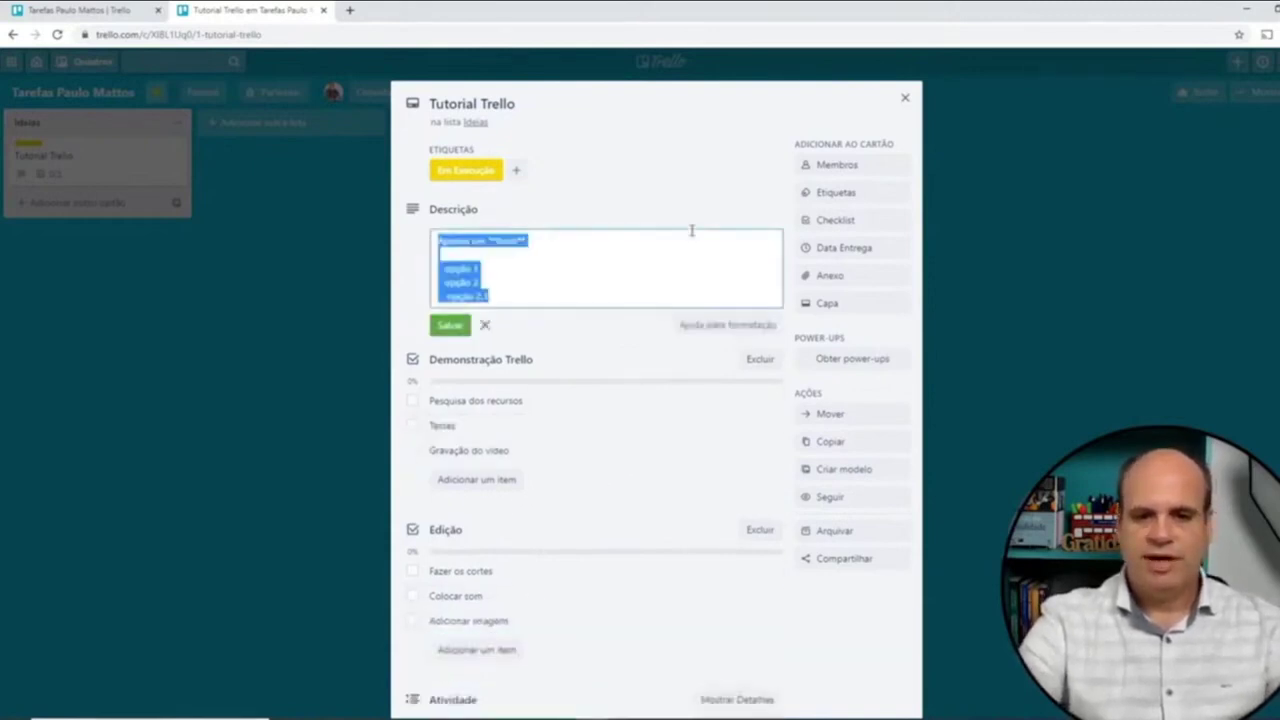
click(606, 450)
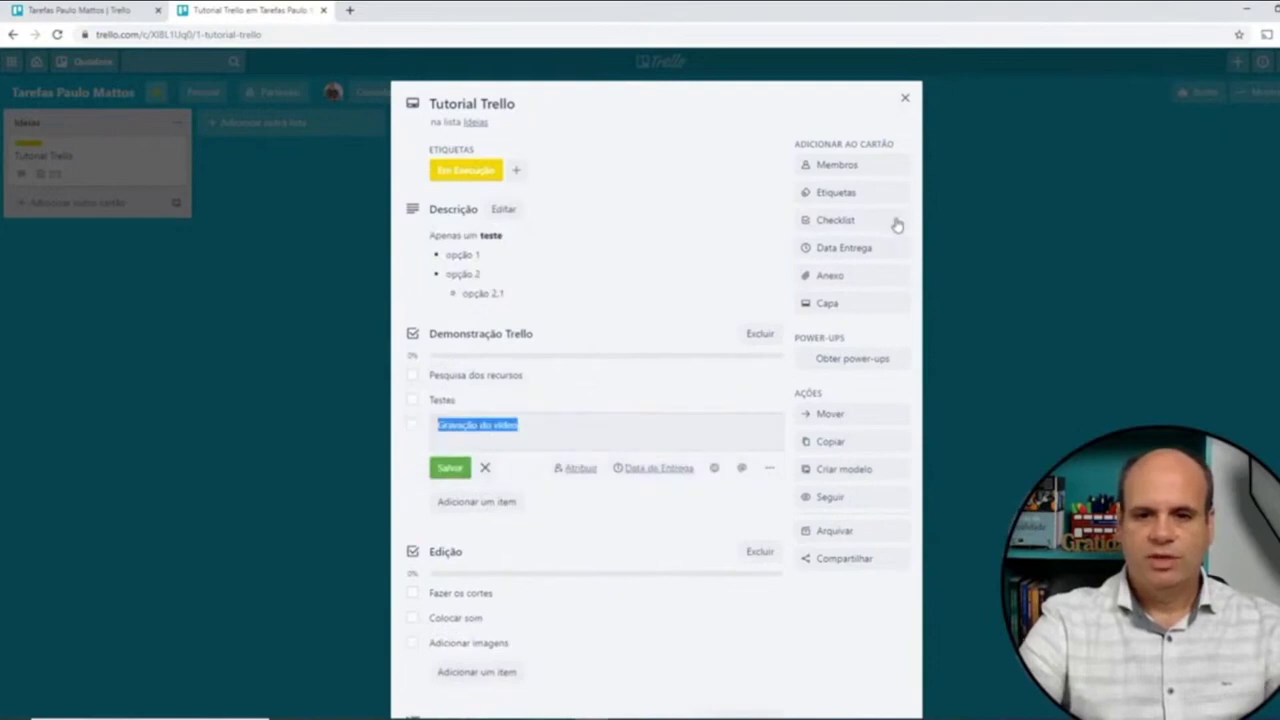
click(858, 253)
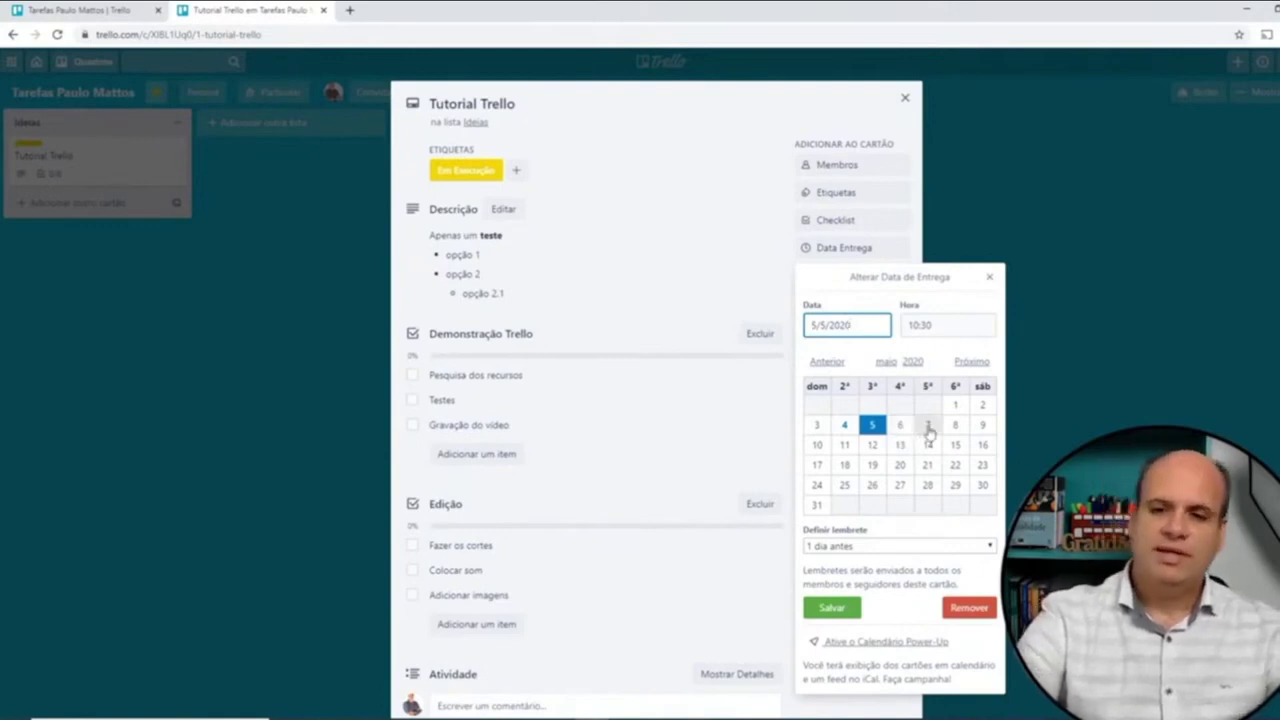
Set the due date to 7/5/2020 10:30 with a '1 dia antes' reminder, left not completed
click(929, 428)
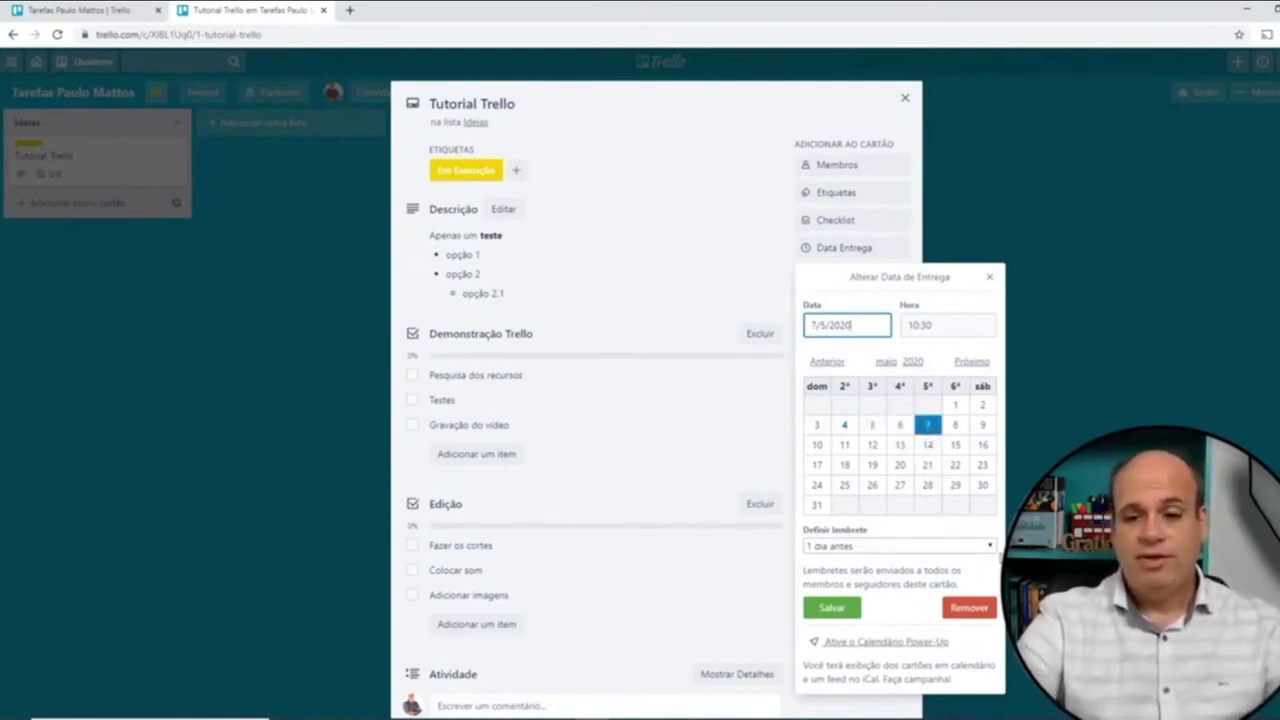
click(990, 546)
click(990, 546)
click(990, 546)
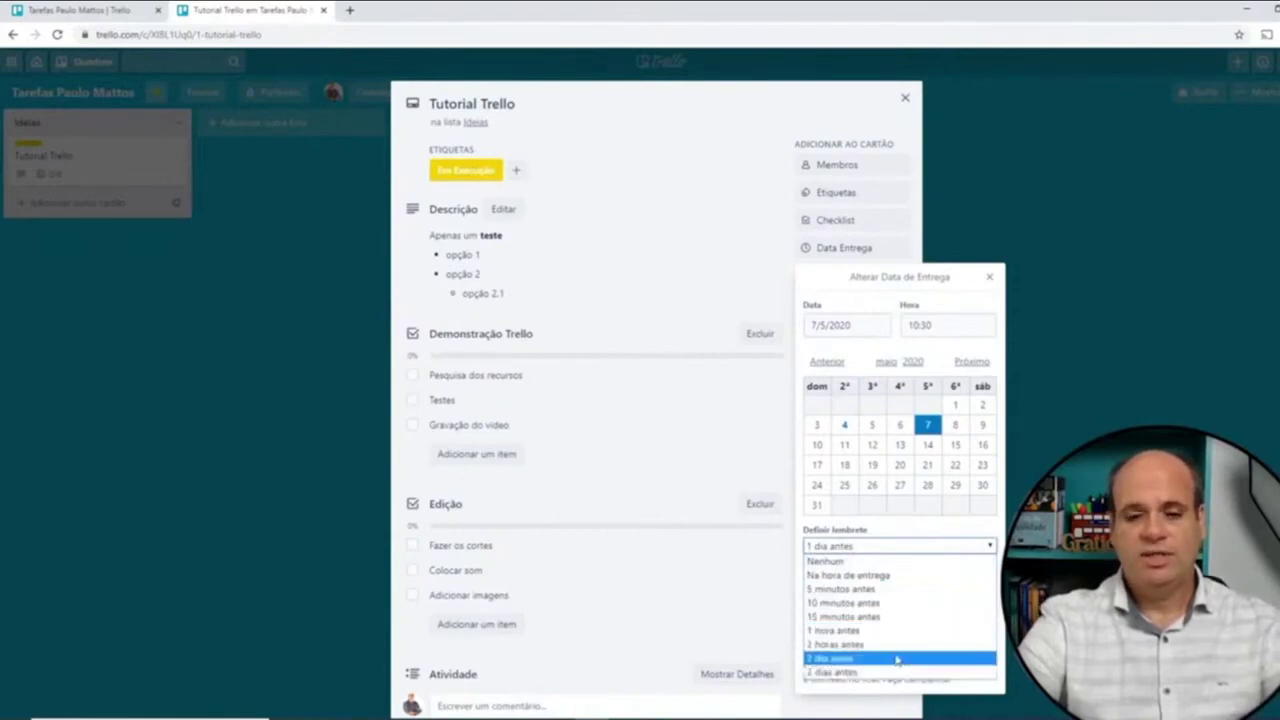
click(897, 658)
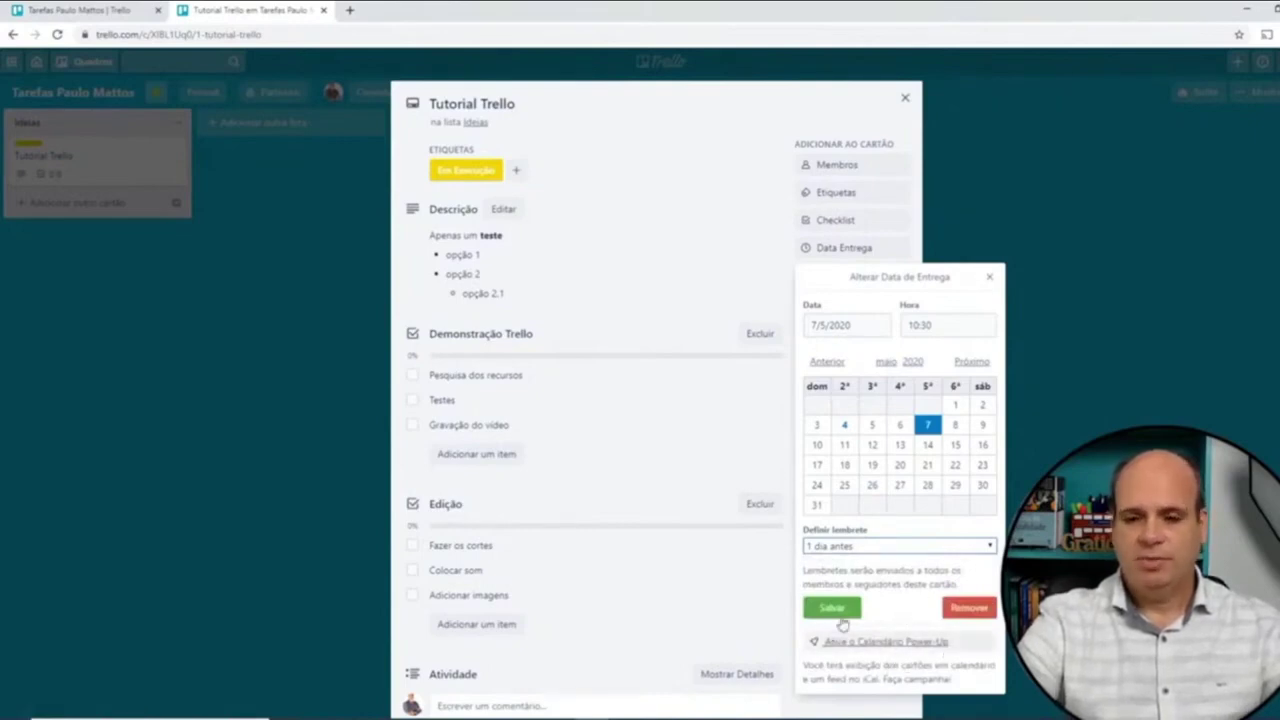
click(845, 609)
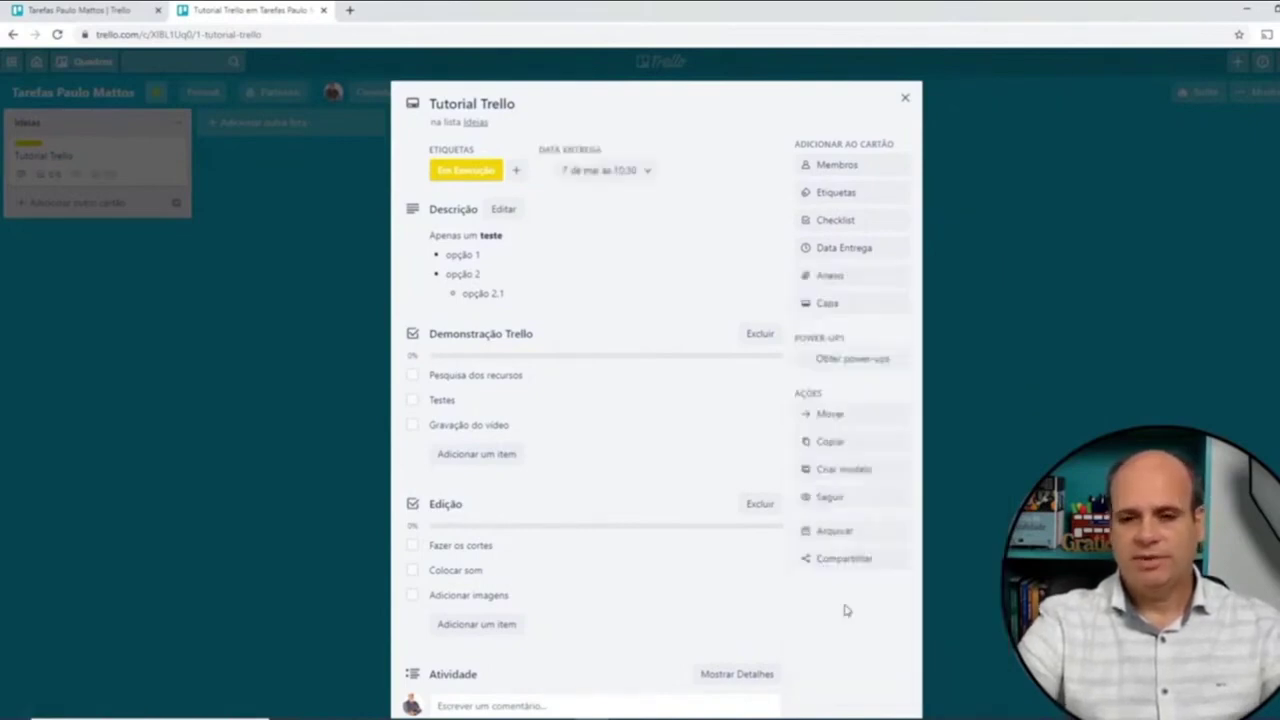
click(545, 172)
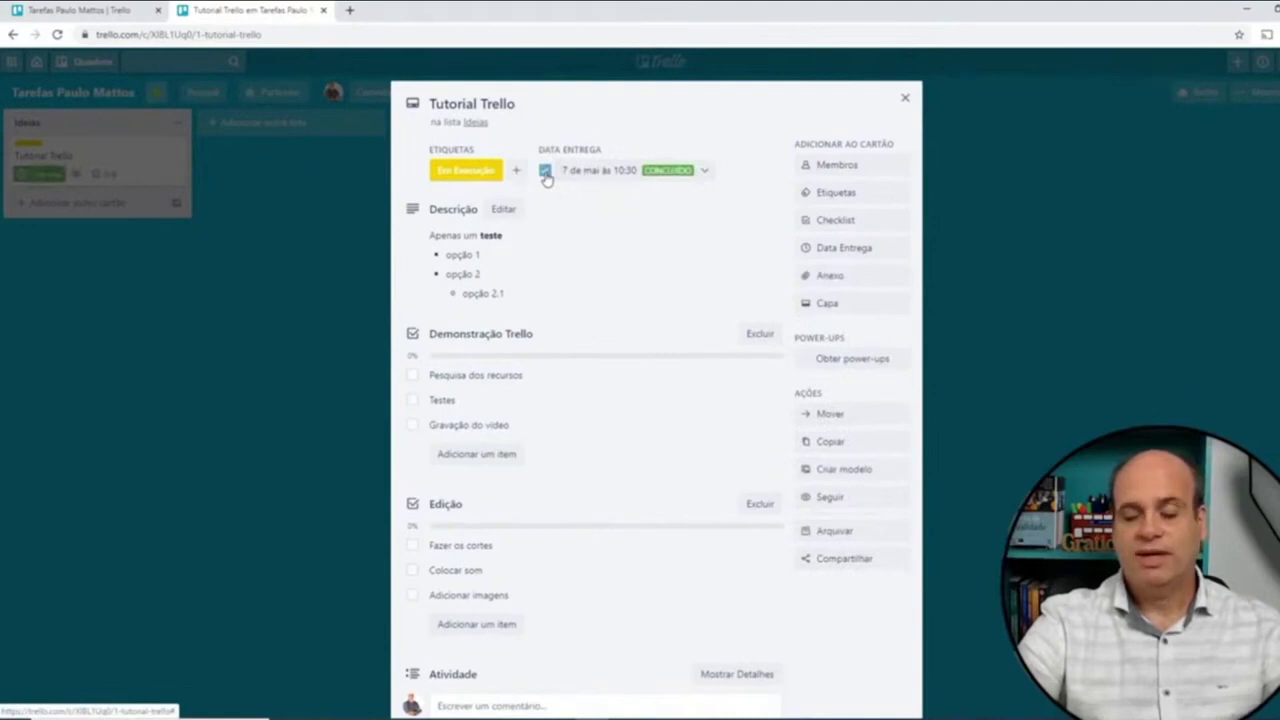
click(545, 172)
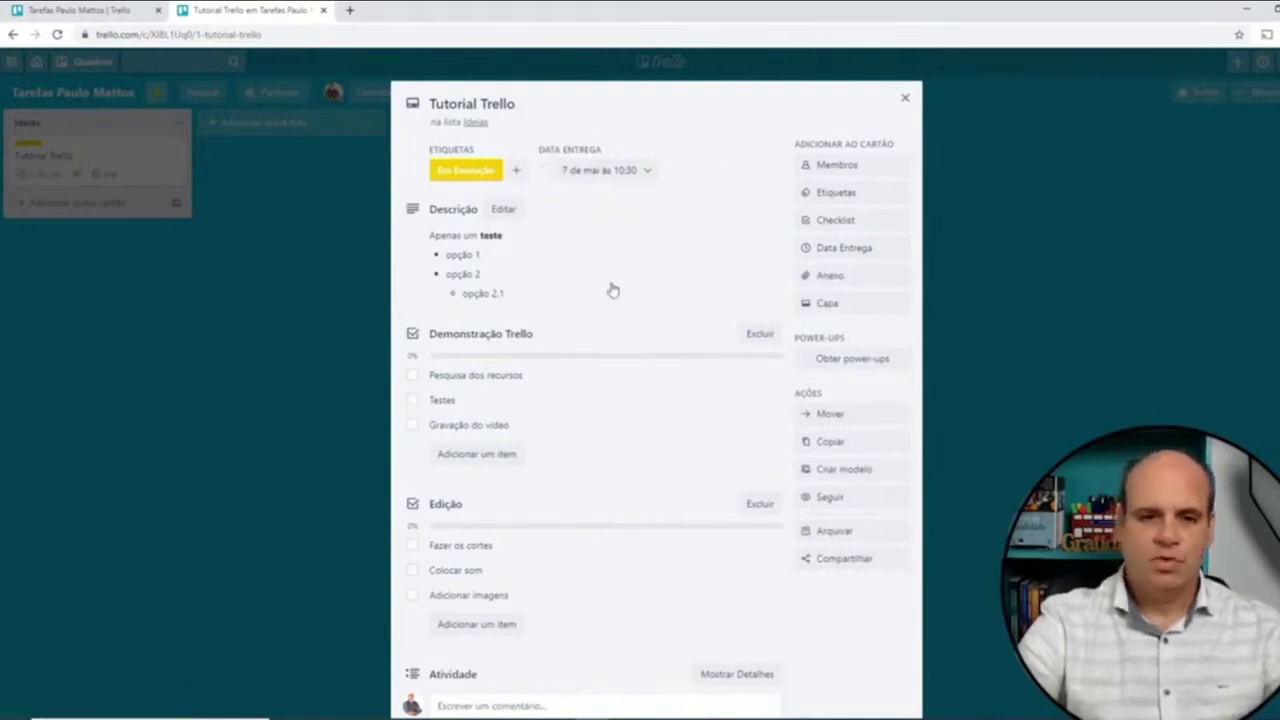
Open the attach-a-Trello-card-or-board panel after trying and cancelling a computer upload
click(852, 282)
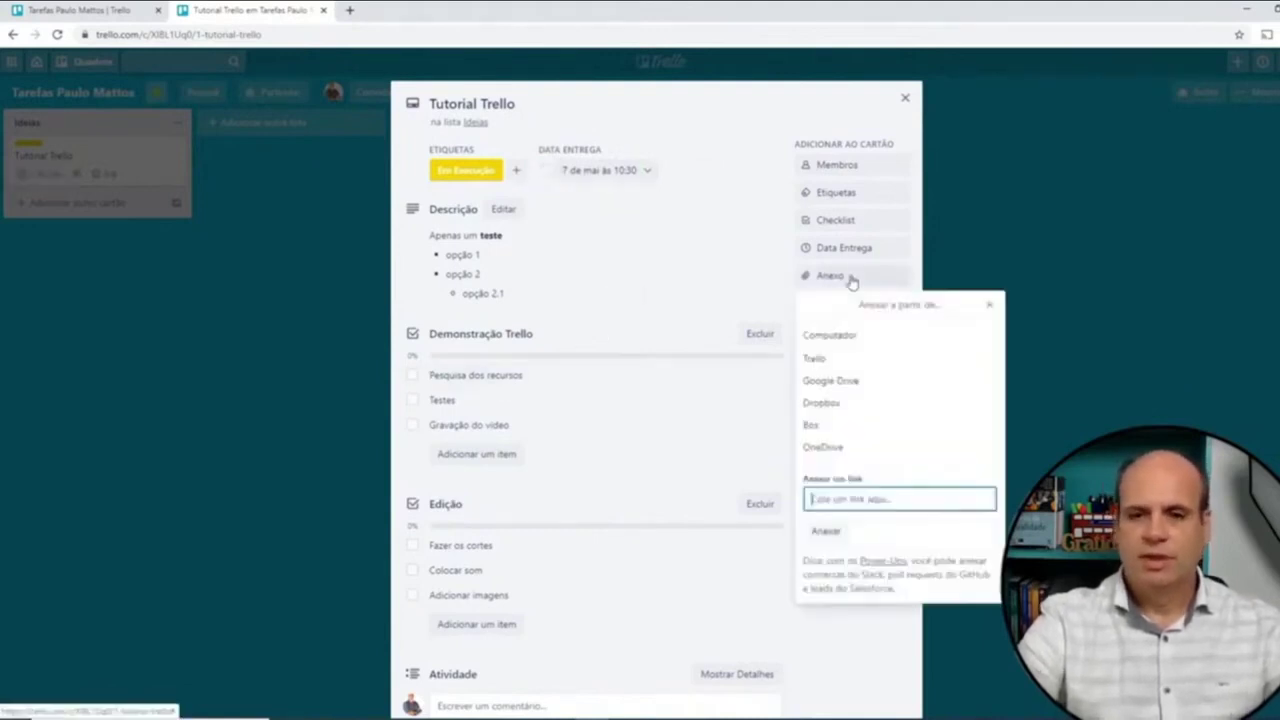
click(853, 338)
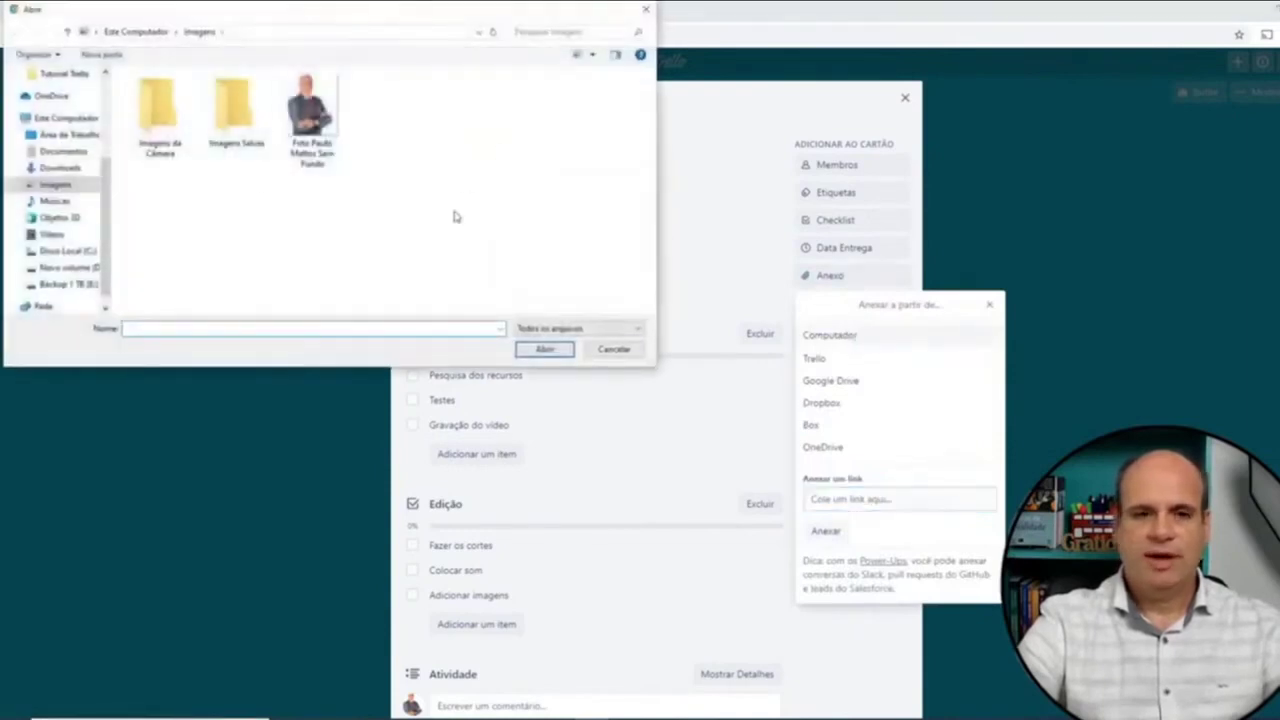
click(615, 349)
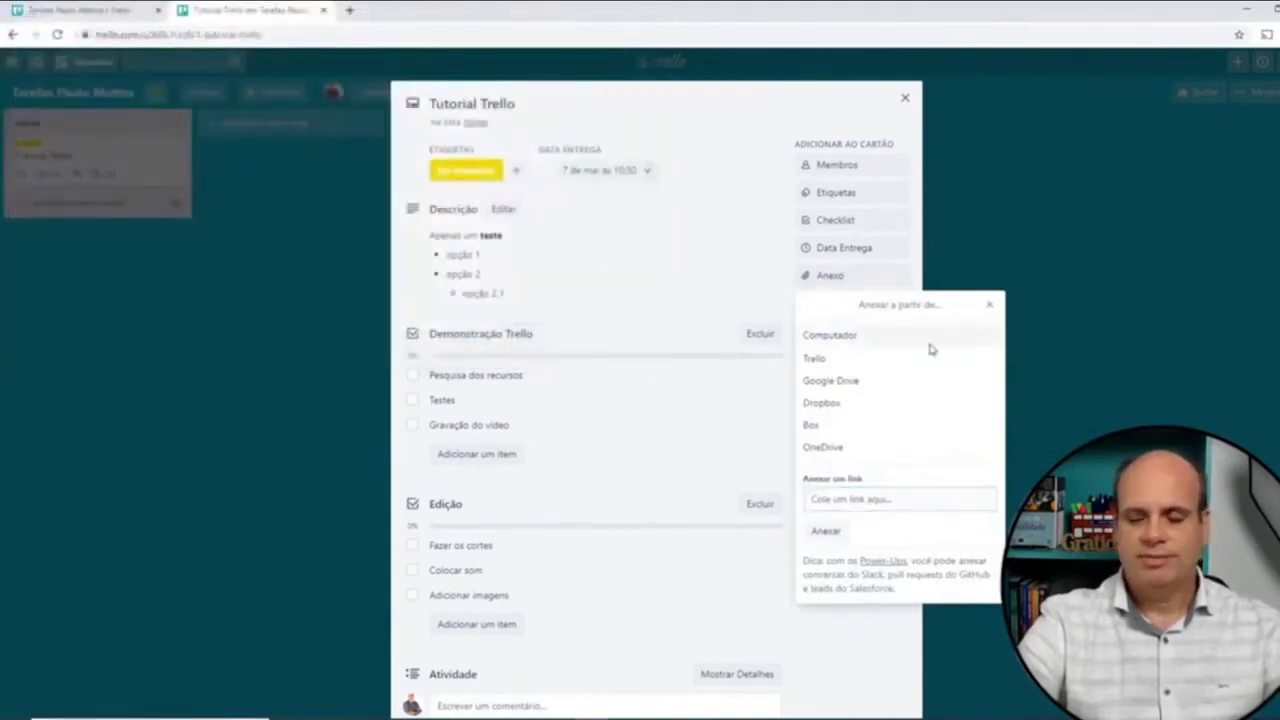
click(857, 362)
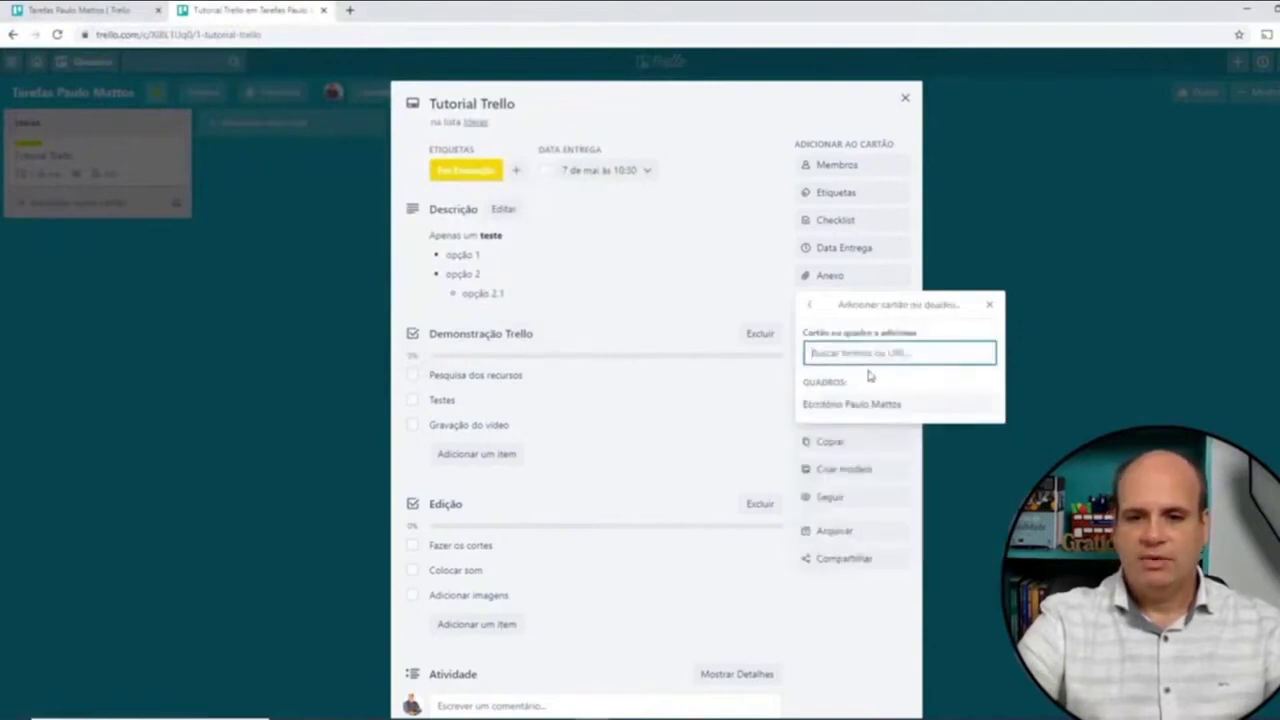
Connect Google Drive as an attachment source by signing in and allowing Trello access
click(811, 304)
click(855, 386)
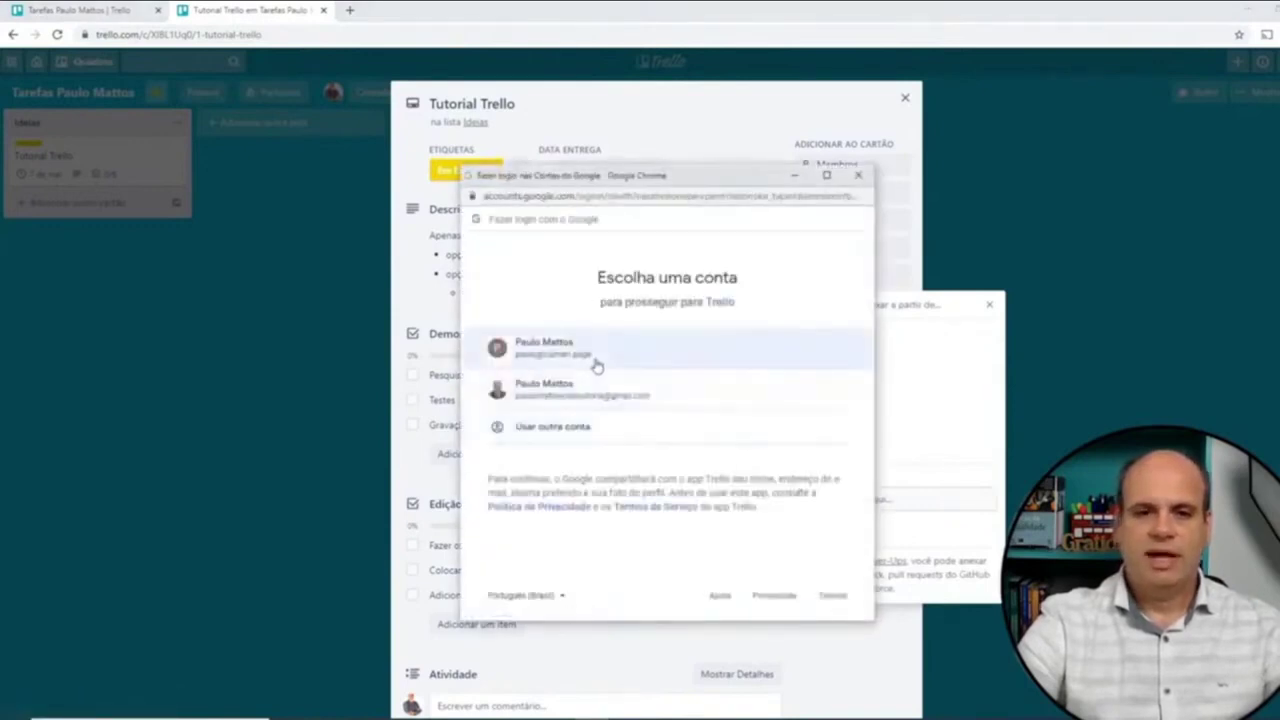
click(580, 360)
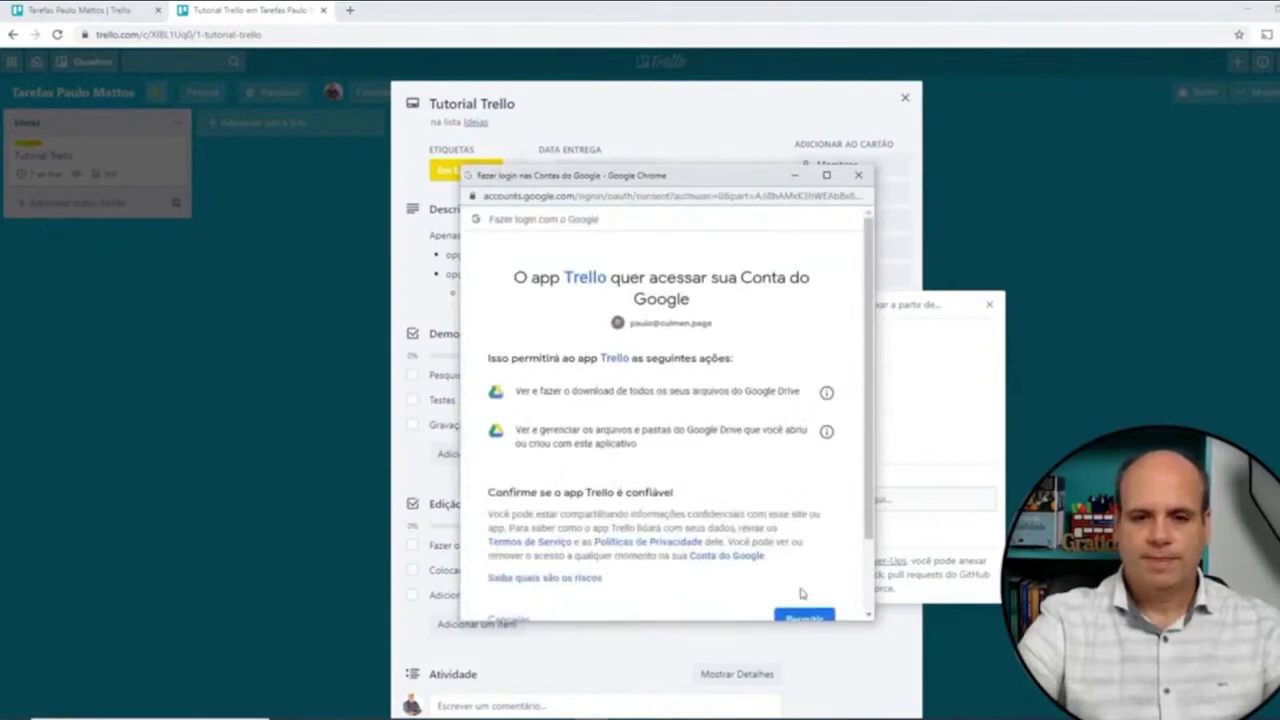
scroll(805, 570, down, 2)
click(810, 532)
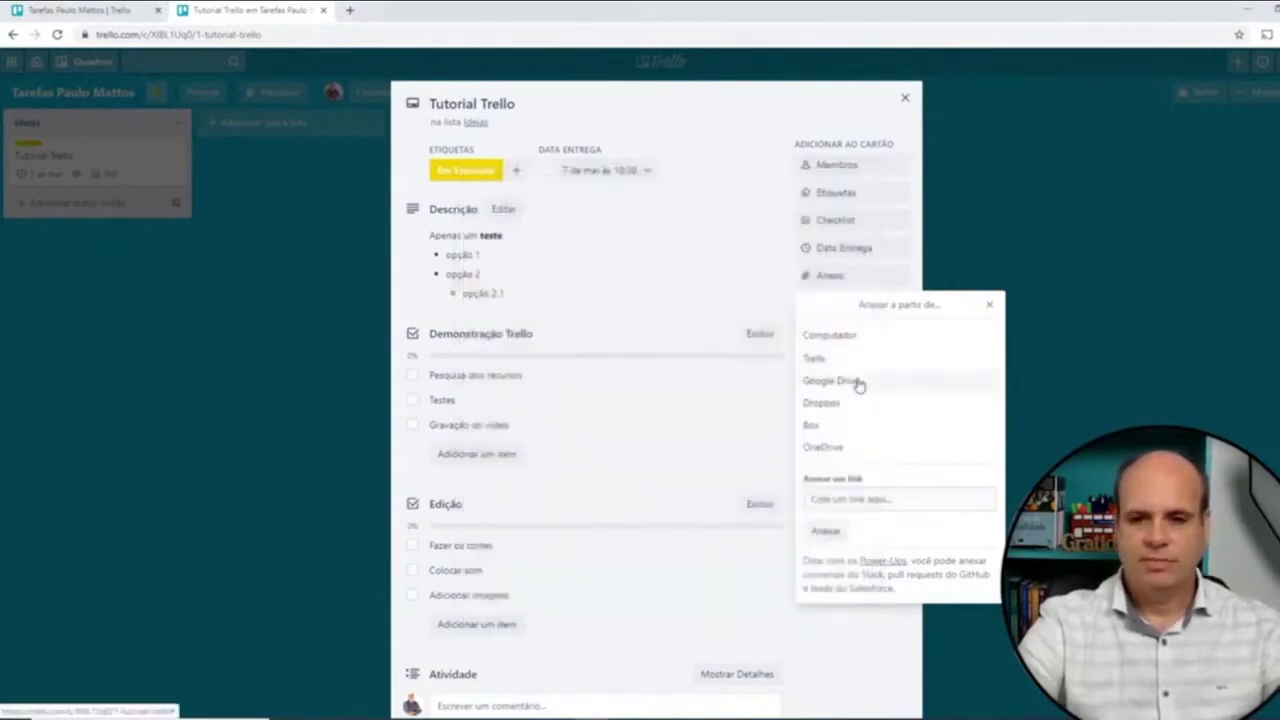
Attach 'Tutorial Google Classroom.png' from Google Drive to the card
click(857, 381)
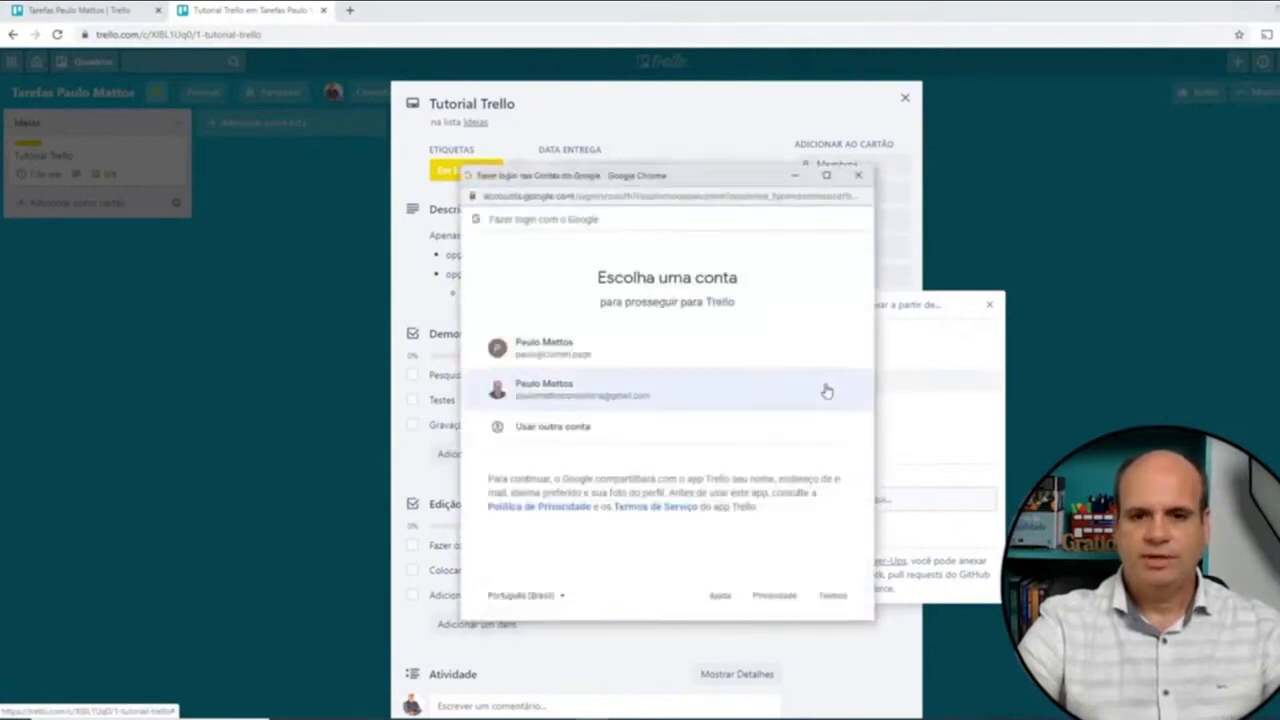
click(586, 352)
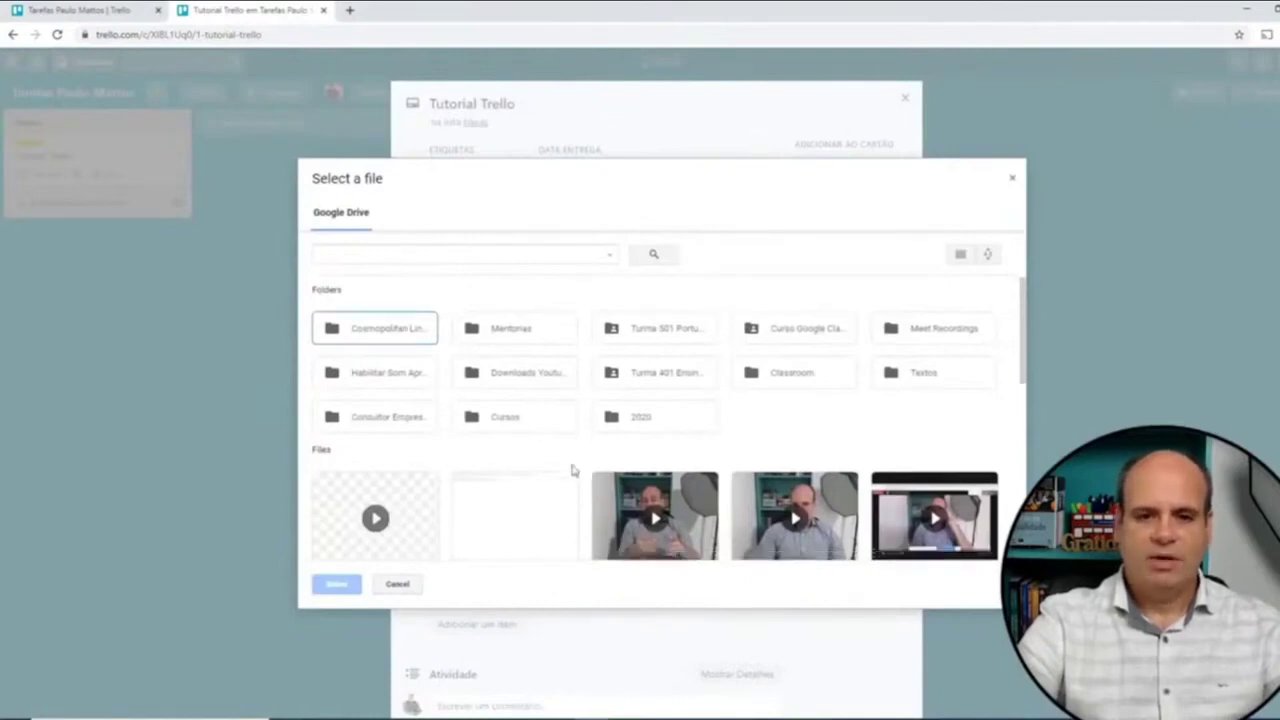
scroll(600, 475, down, 5)
scroll(650, 475, up, 3)
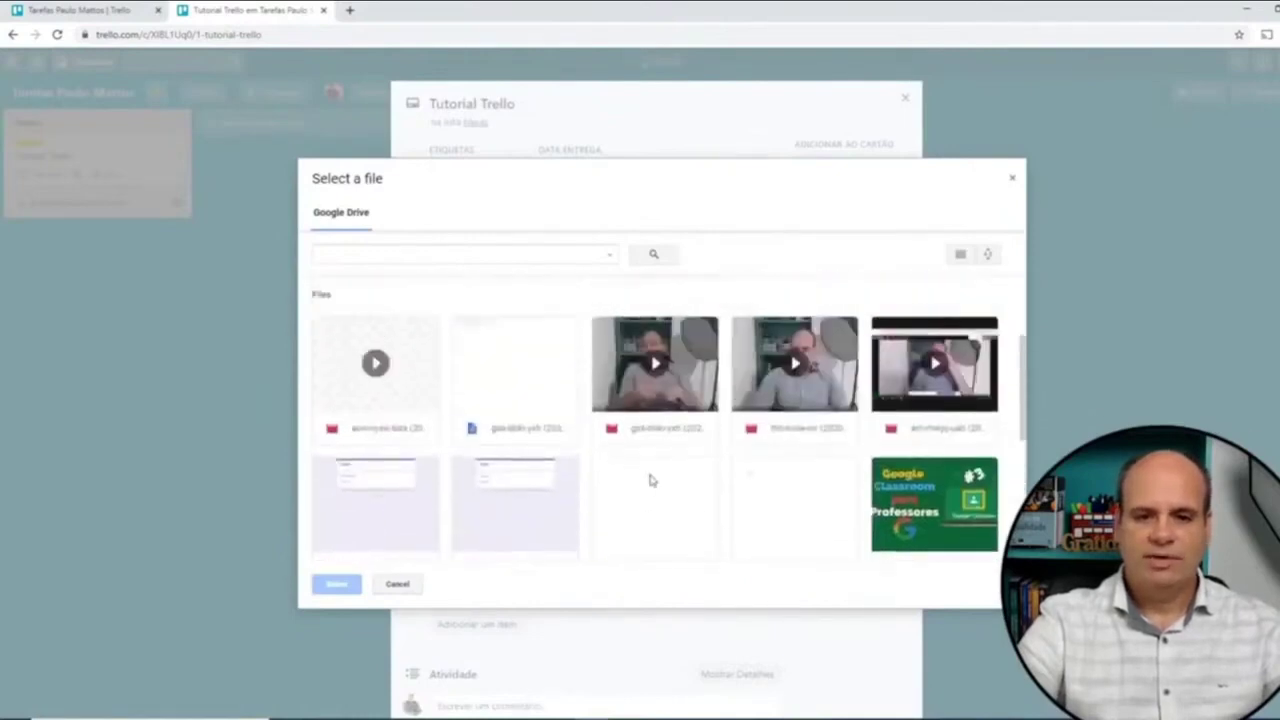
click(944, 514)
click(334, 585)
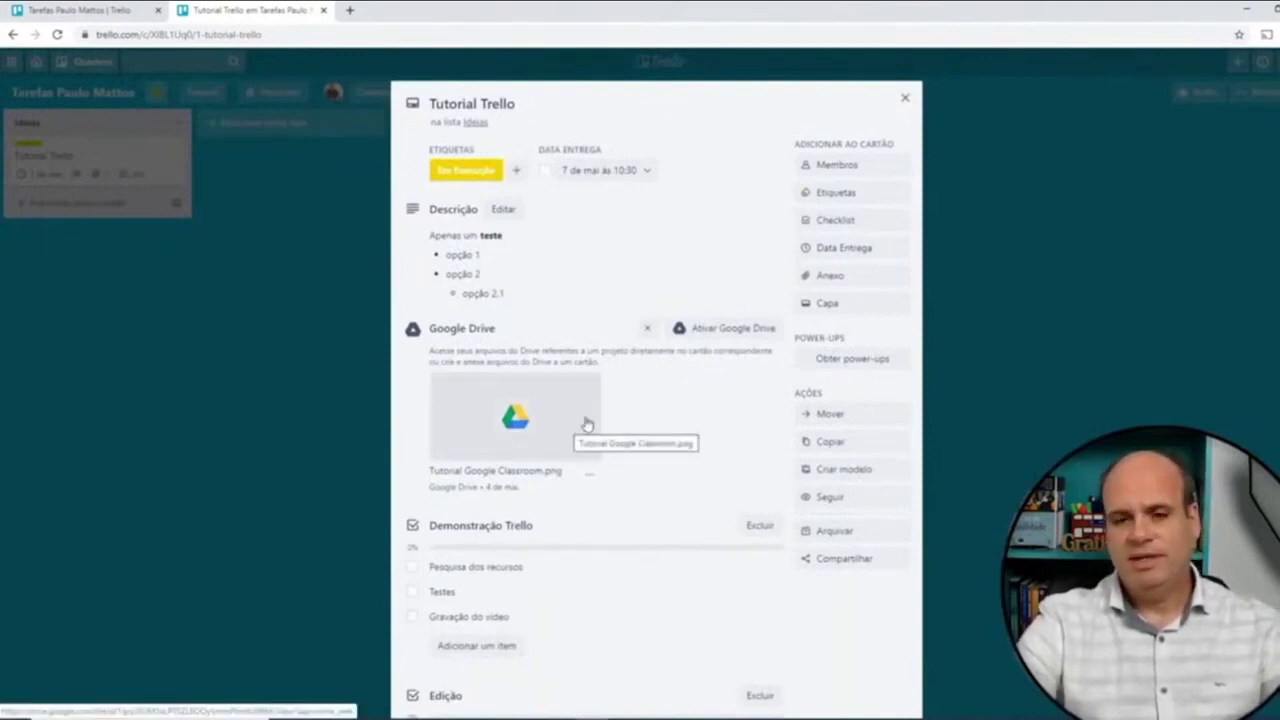
Reopen the 'Anexar a partir de...' sources, dismissing an attempted Box sign-in
click(830, 275)
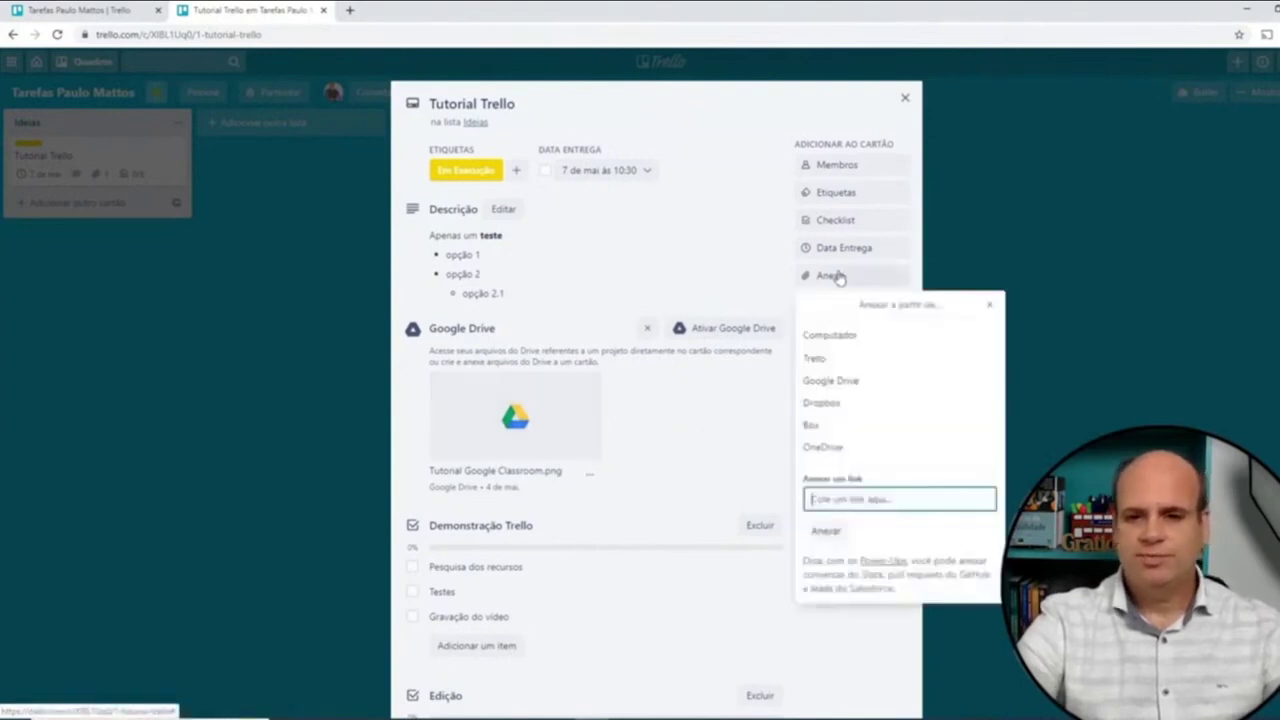
click(831, 425)
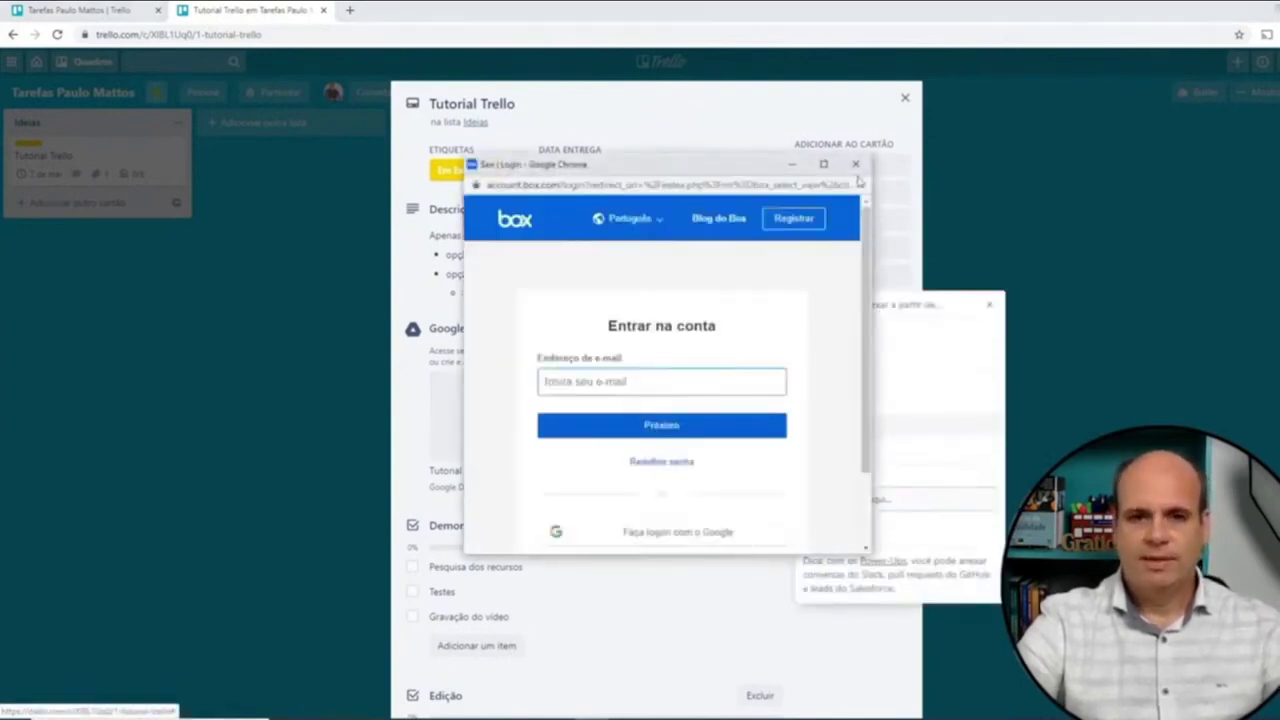
click(855, 164)
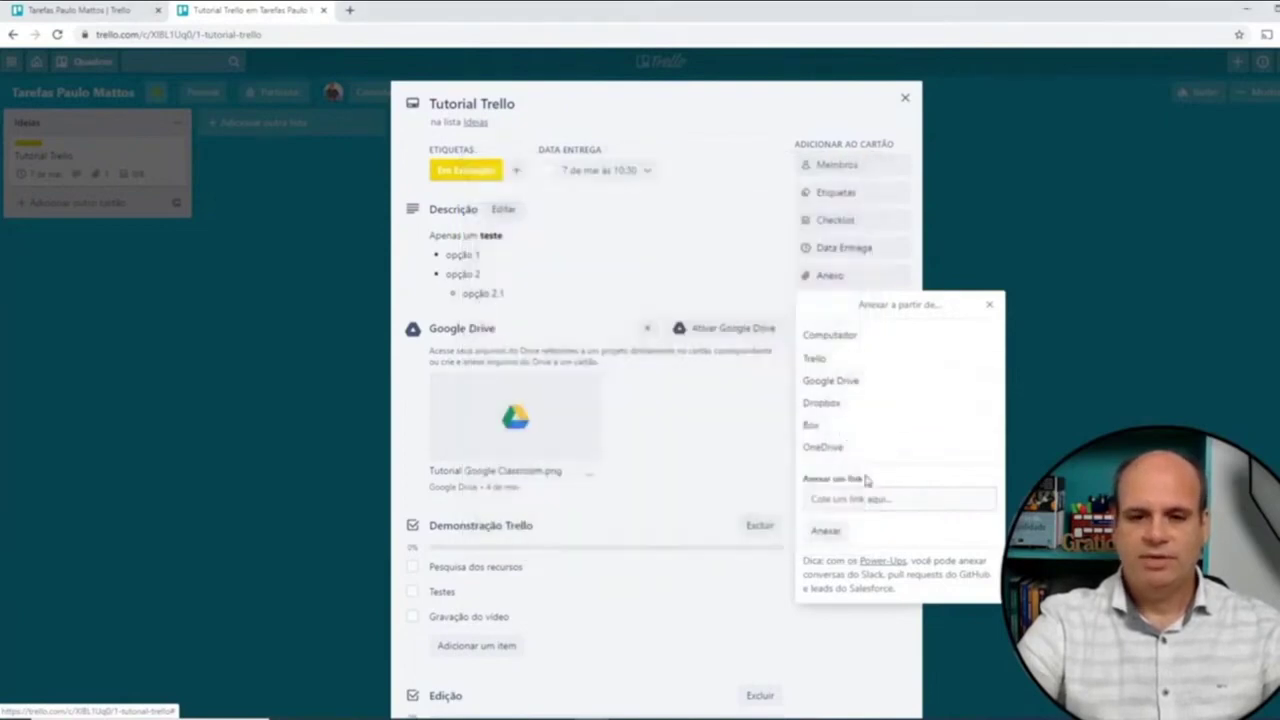
Attach the mentoring website URL as a named link under Anexos
click(892, 499)
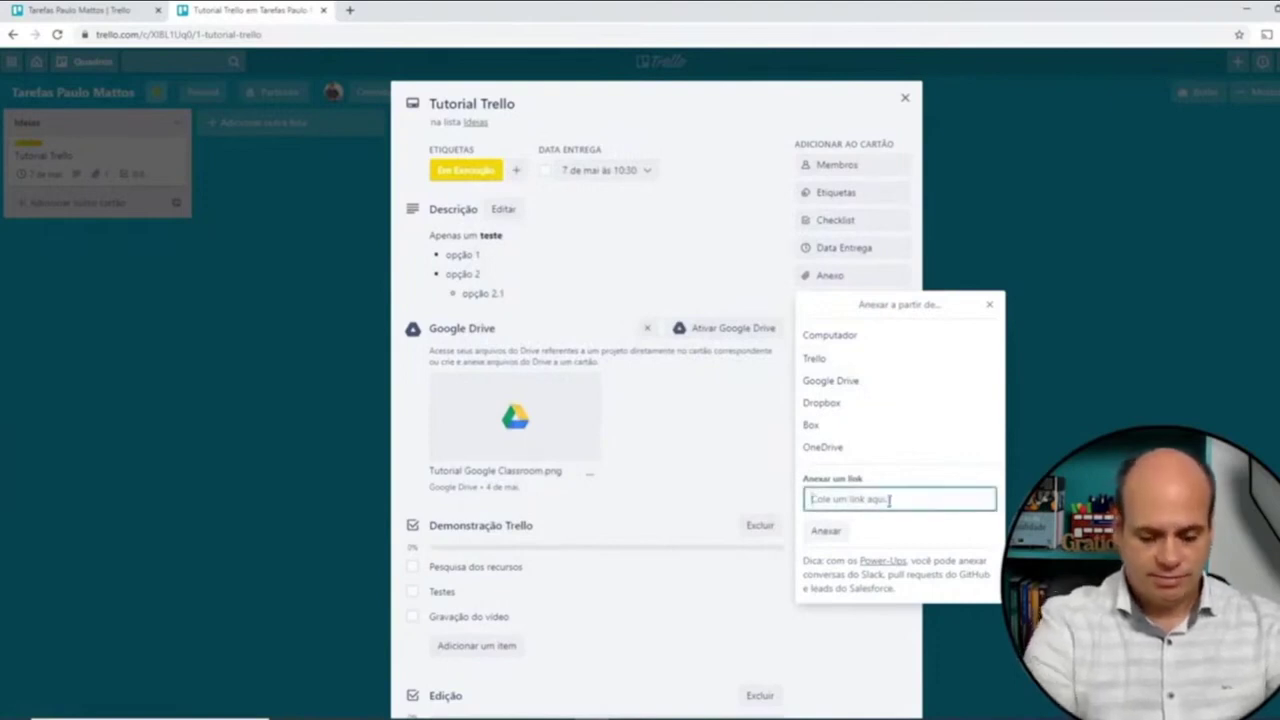
text(http://)
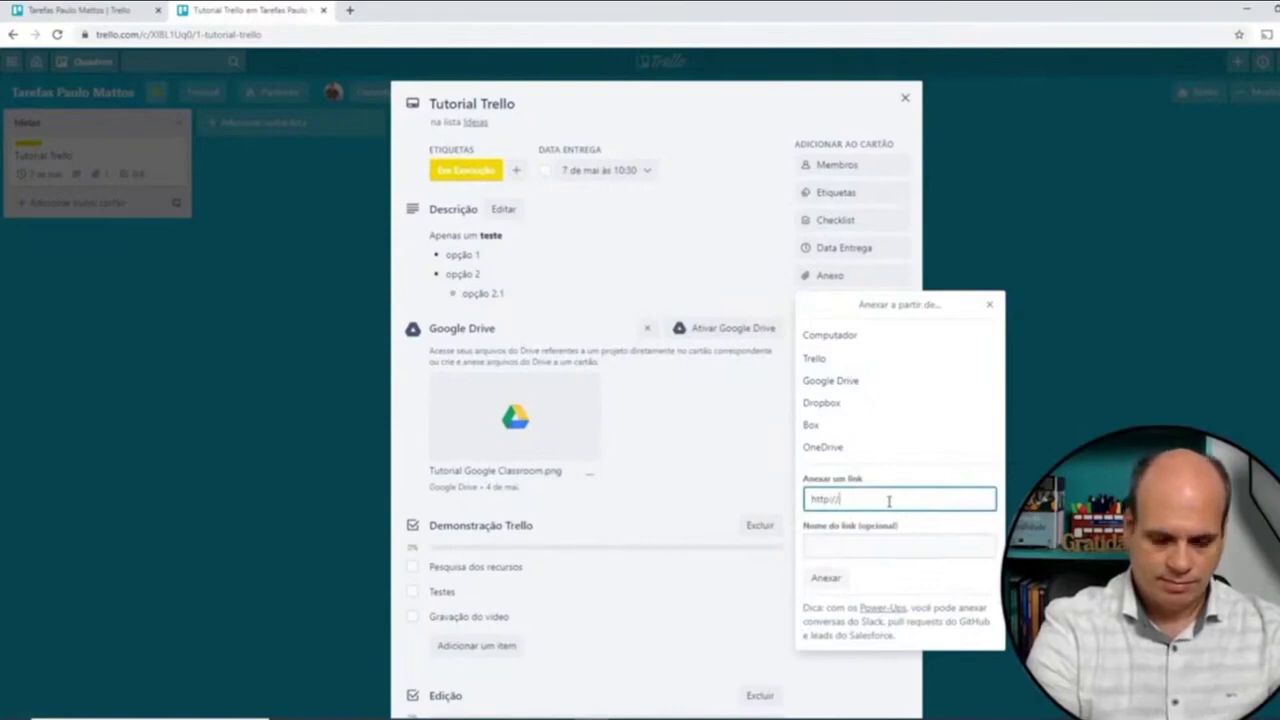
text(paulomattosmentor)
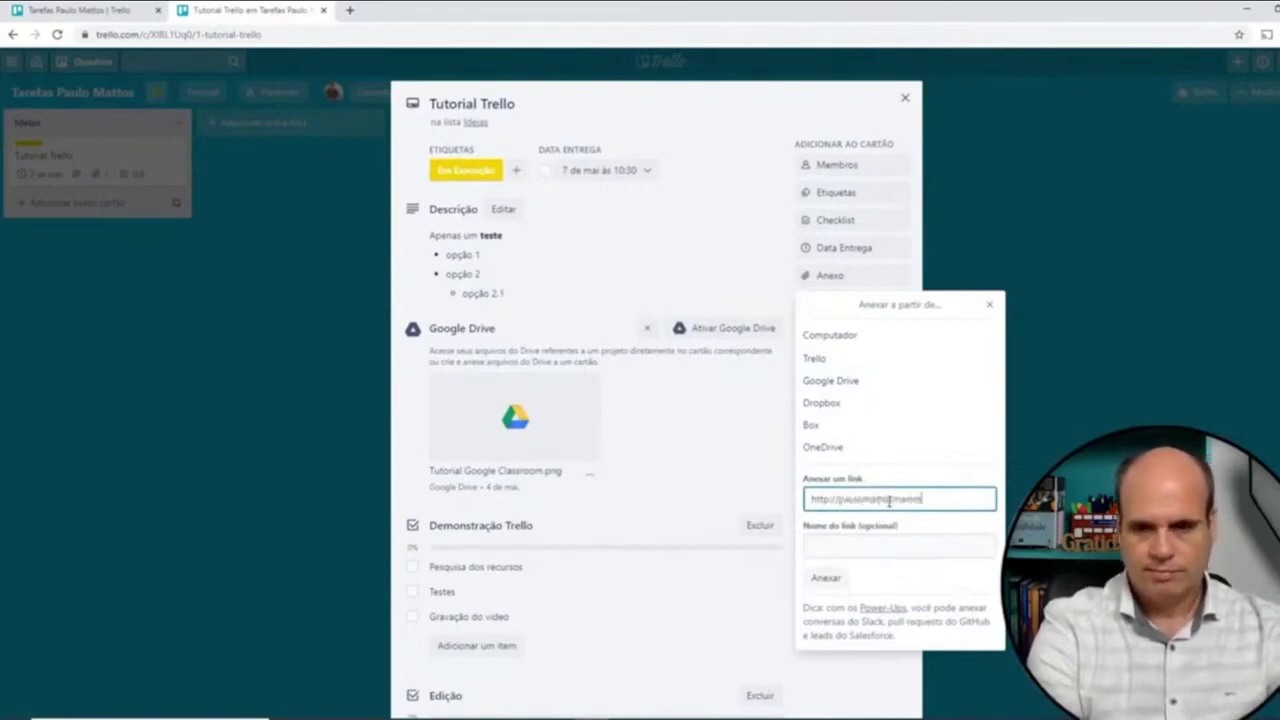
text(.com.br)
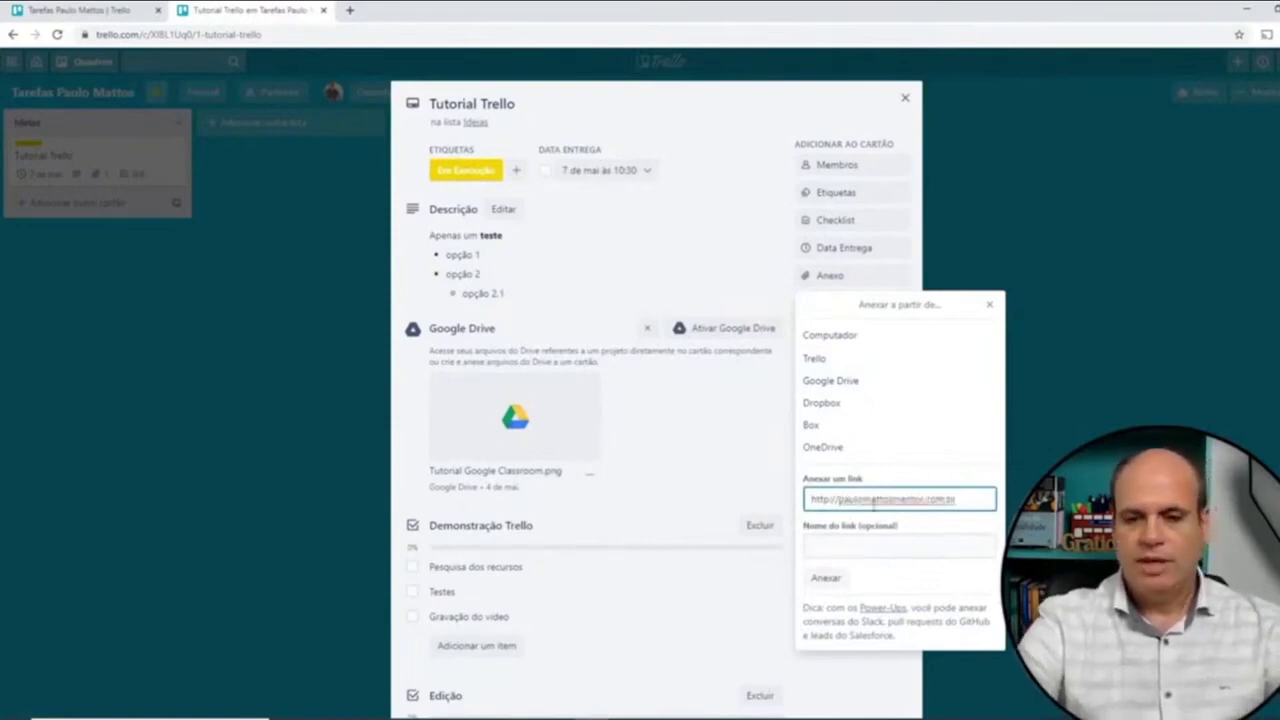
click(834, 544)
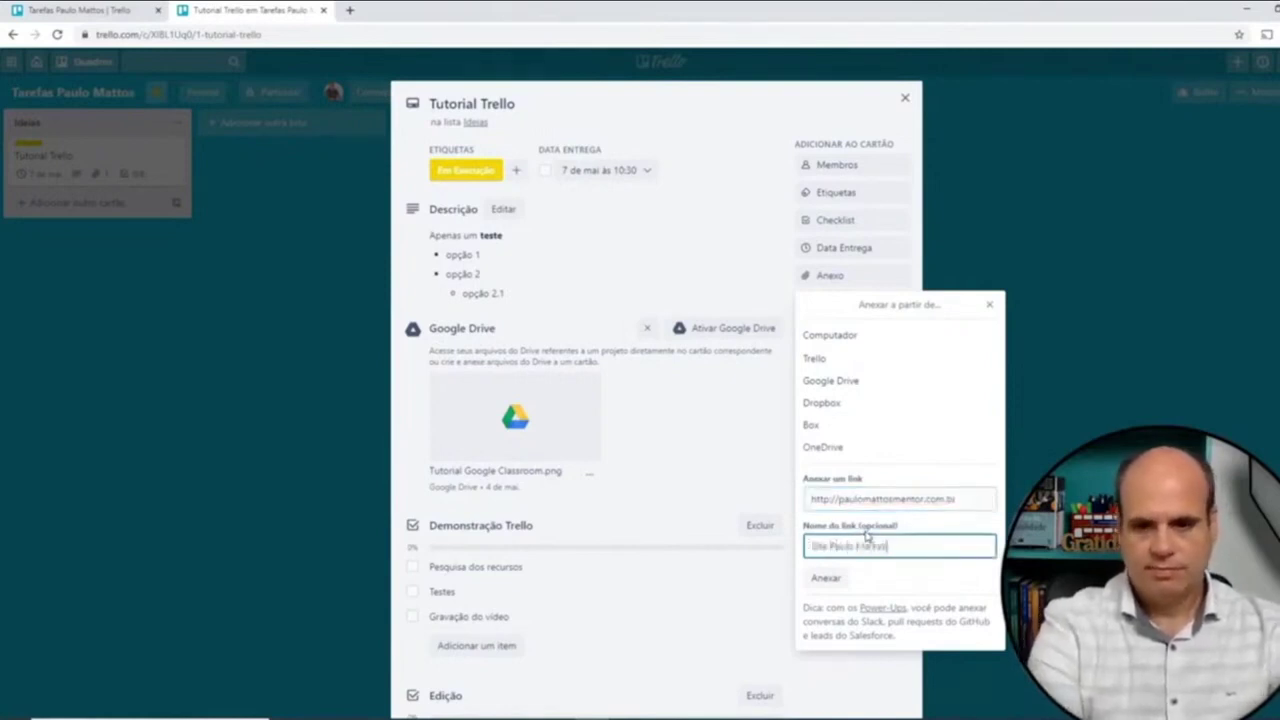
click(824, 580)
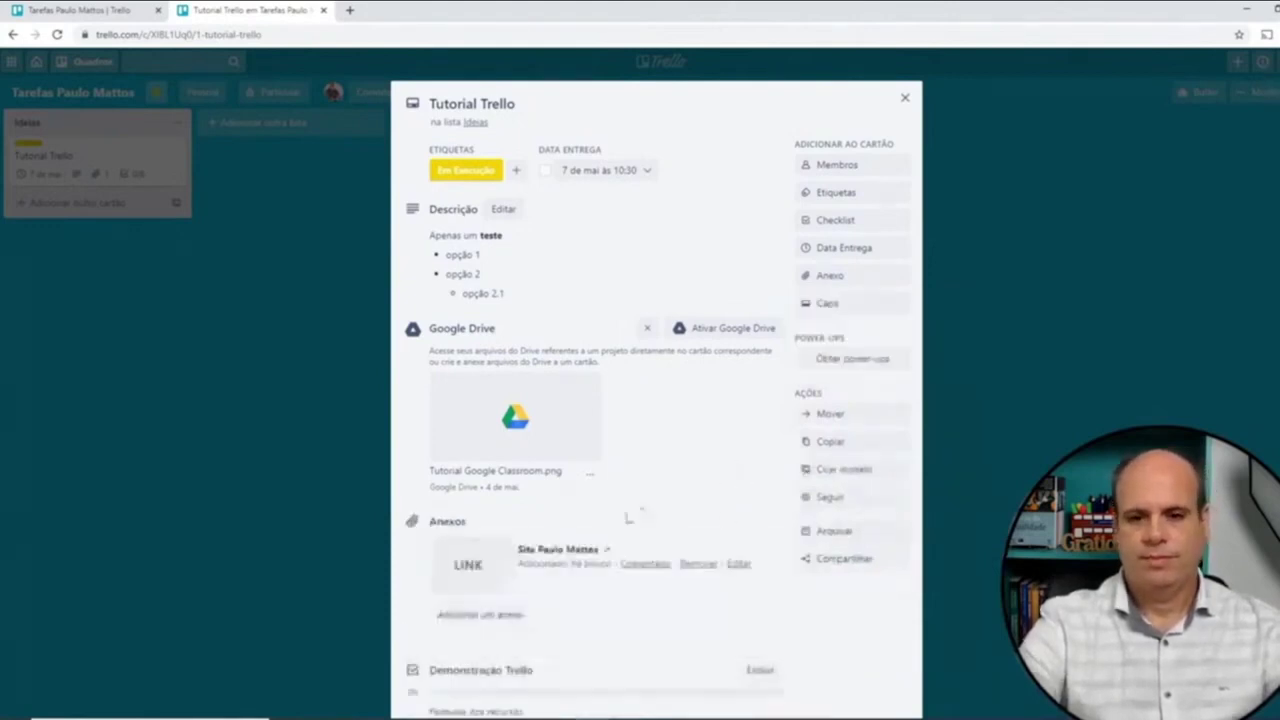
scroll(591, 480, down, 2)
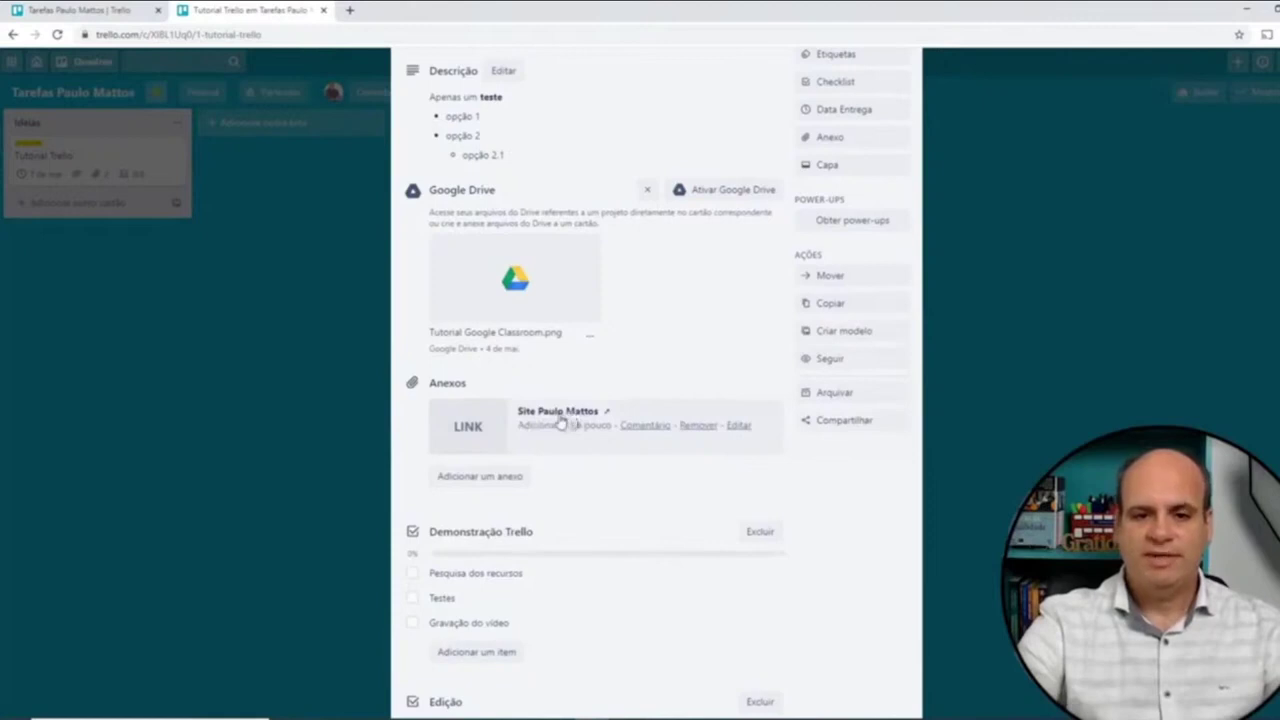
Preview the attached website, then start a comment from the link attachment
click(560, 418)
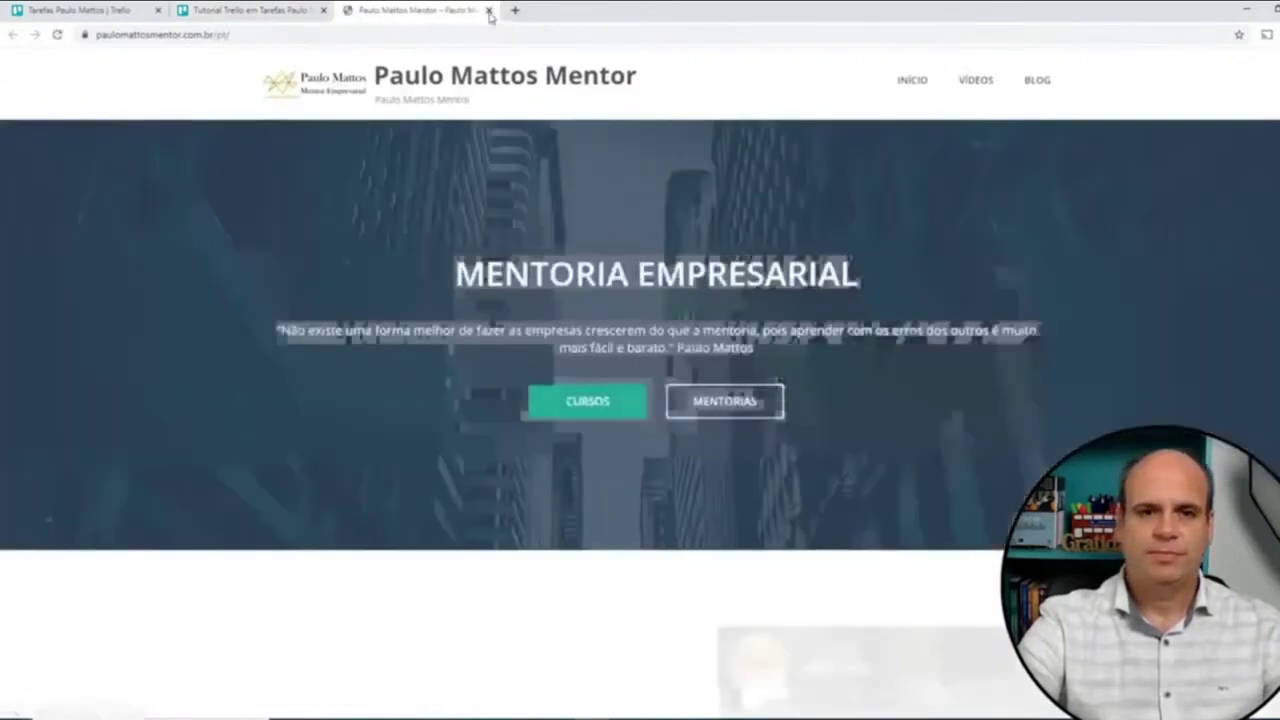
click(488, 10)
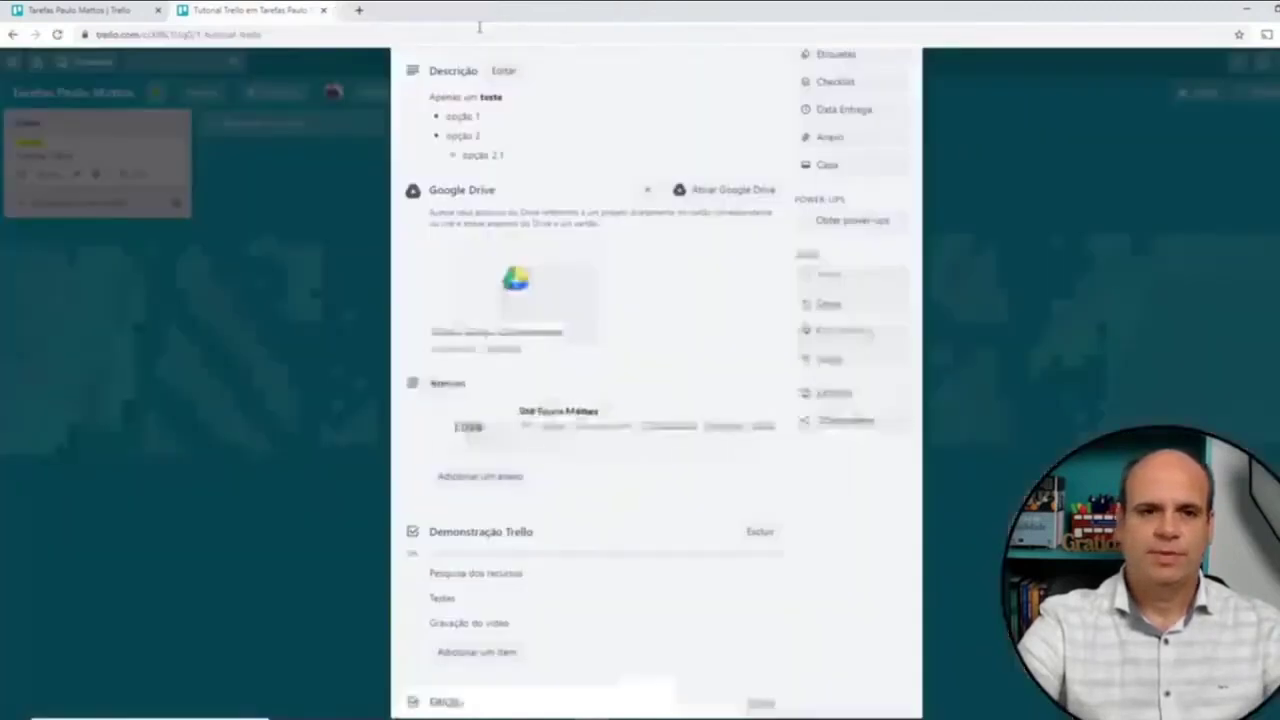
click(668, 425)
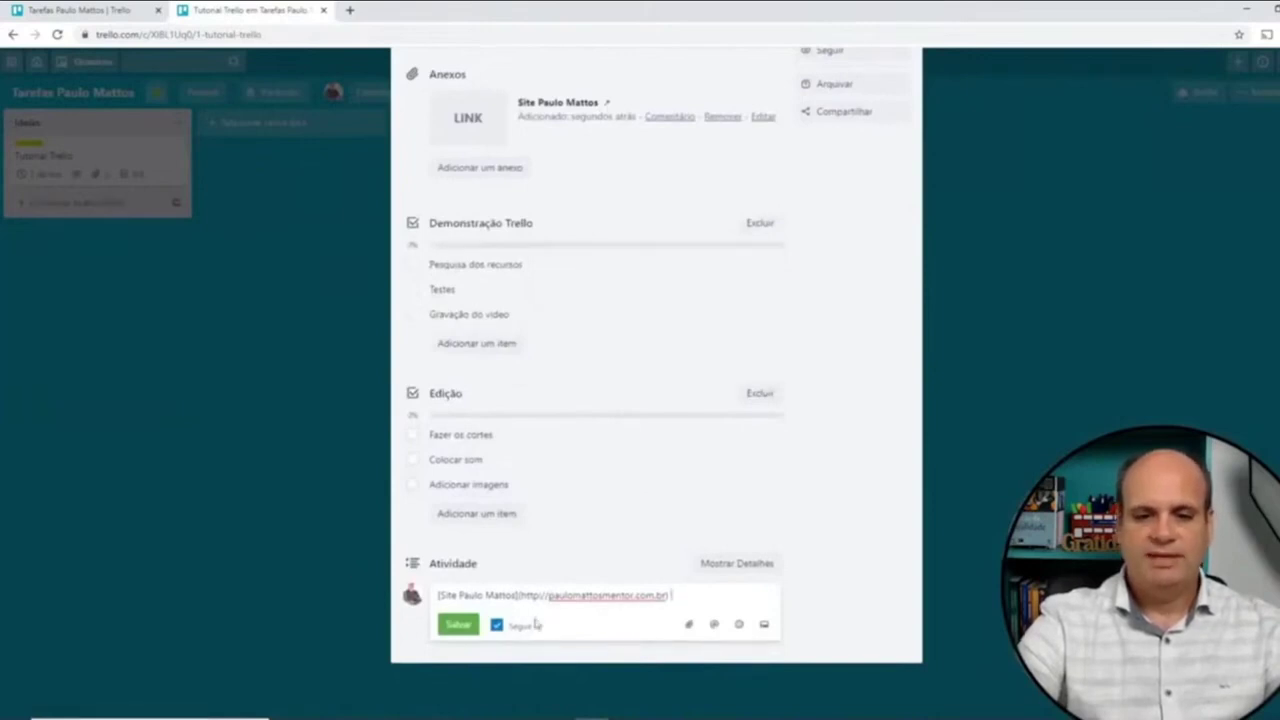
Post the website-link comment followed by 'Teste'
text(Teste)
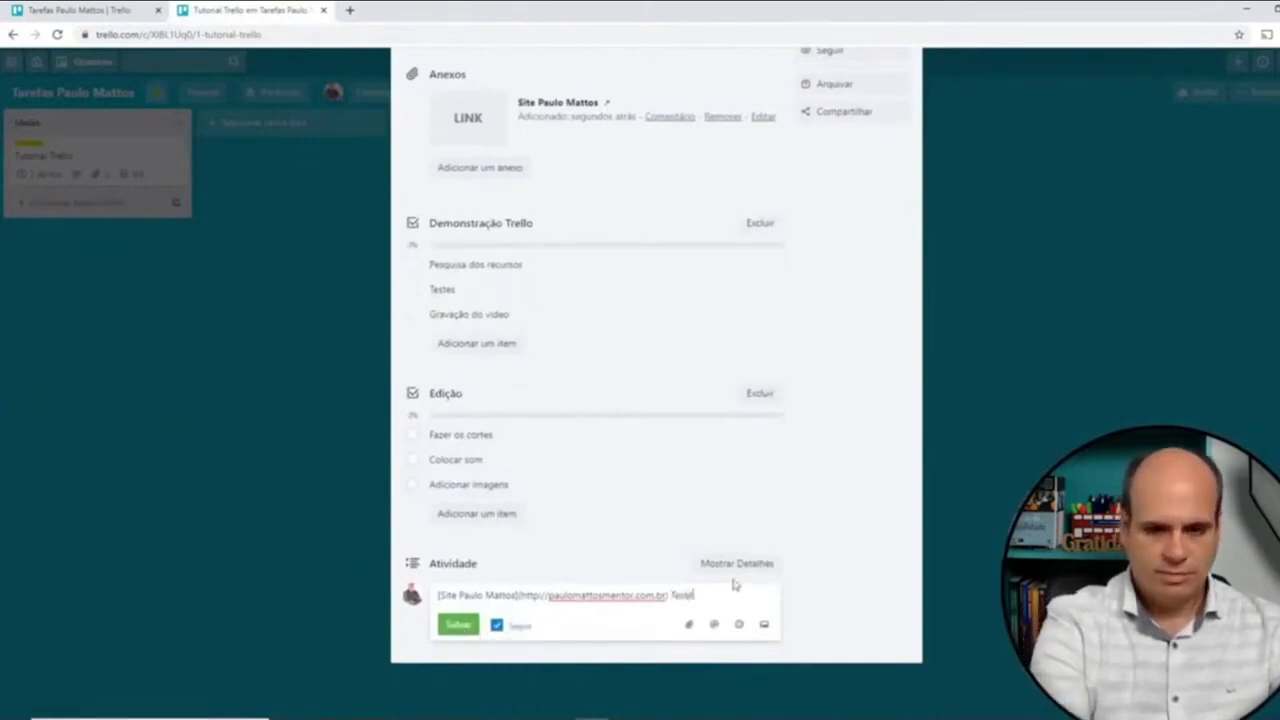
click(458, 624)
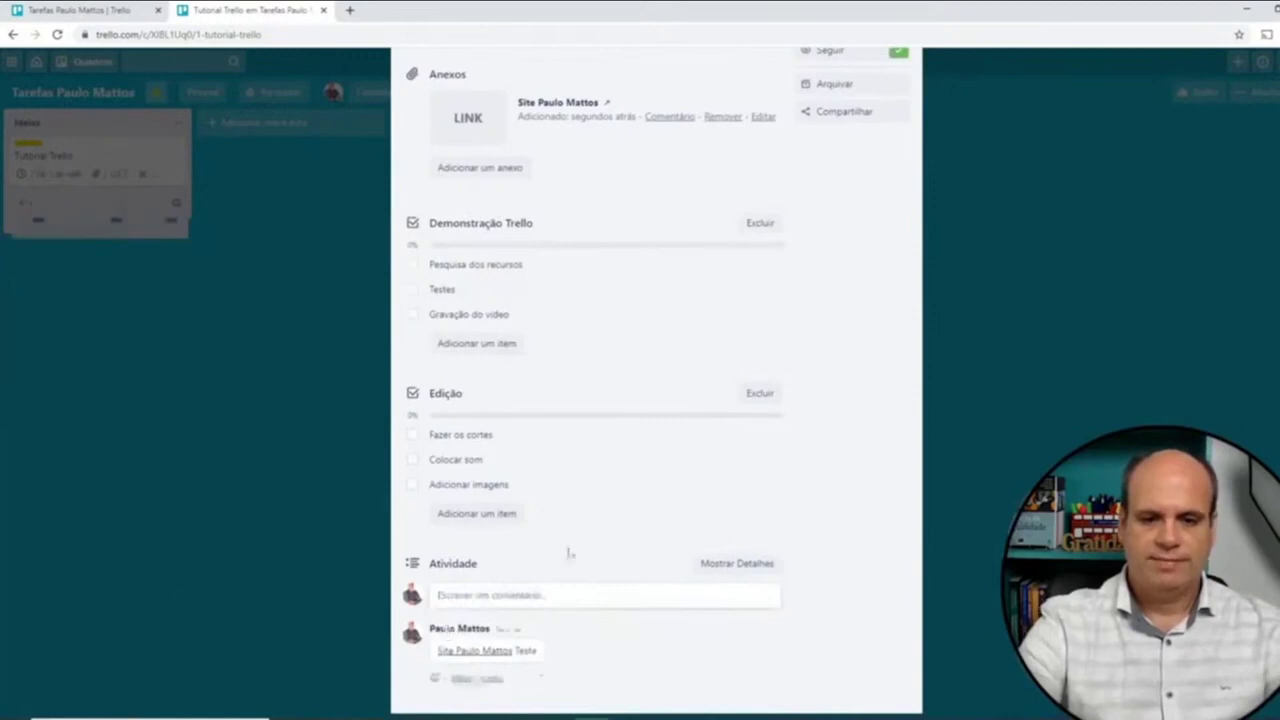
scroll(575, 558, down, 1)
Reopen the card's attachment source panel
scroll(586, 563, up, 4)
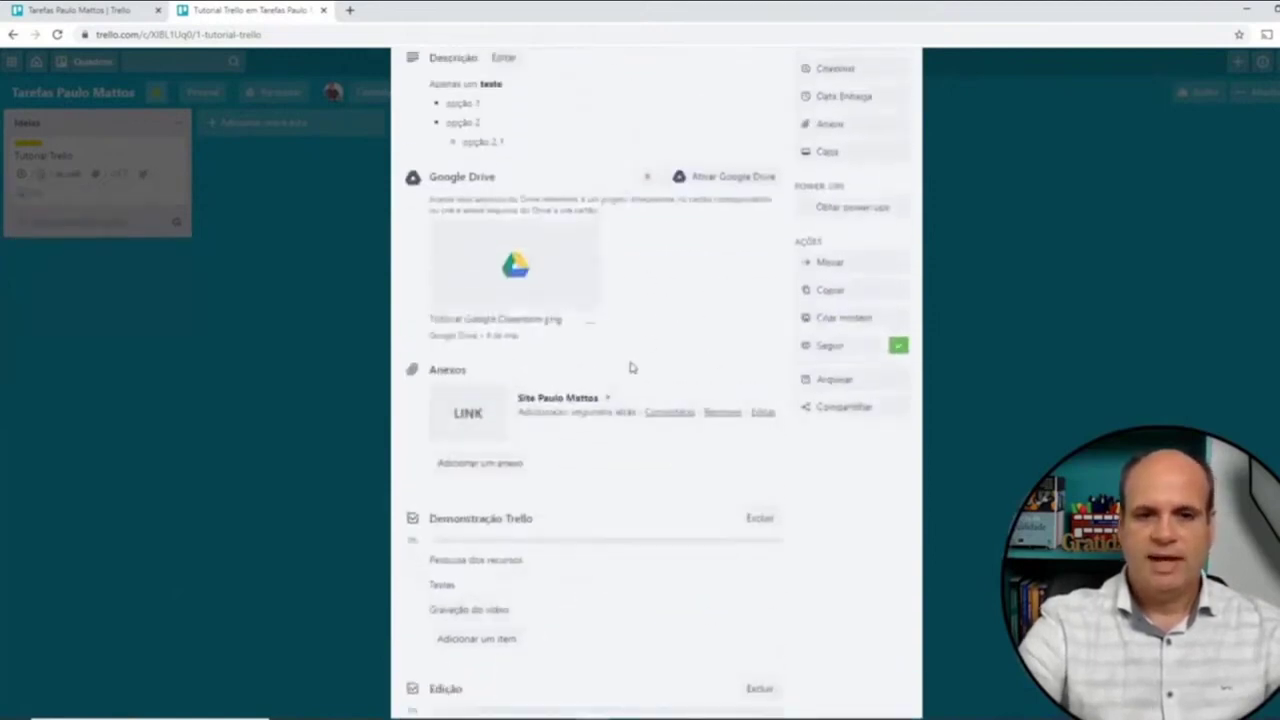
scroll(630, 368, up, 2)
scroll(650, 398, down, 2)
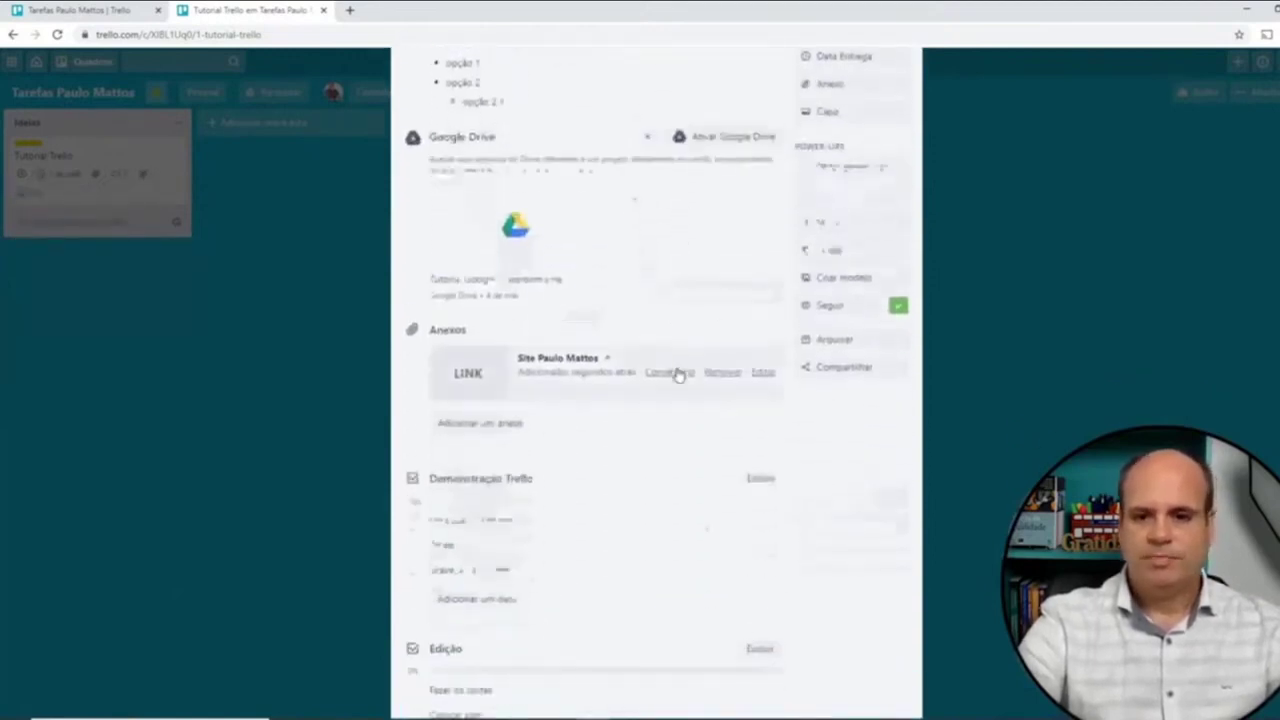
scroll(674, 371, up, 1)
click(830, 206)
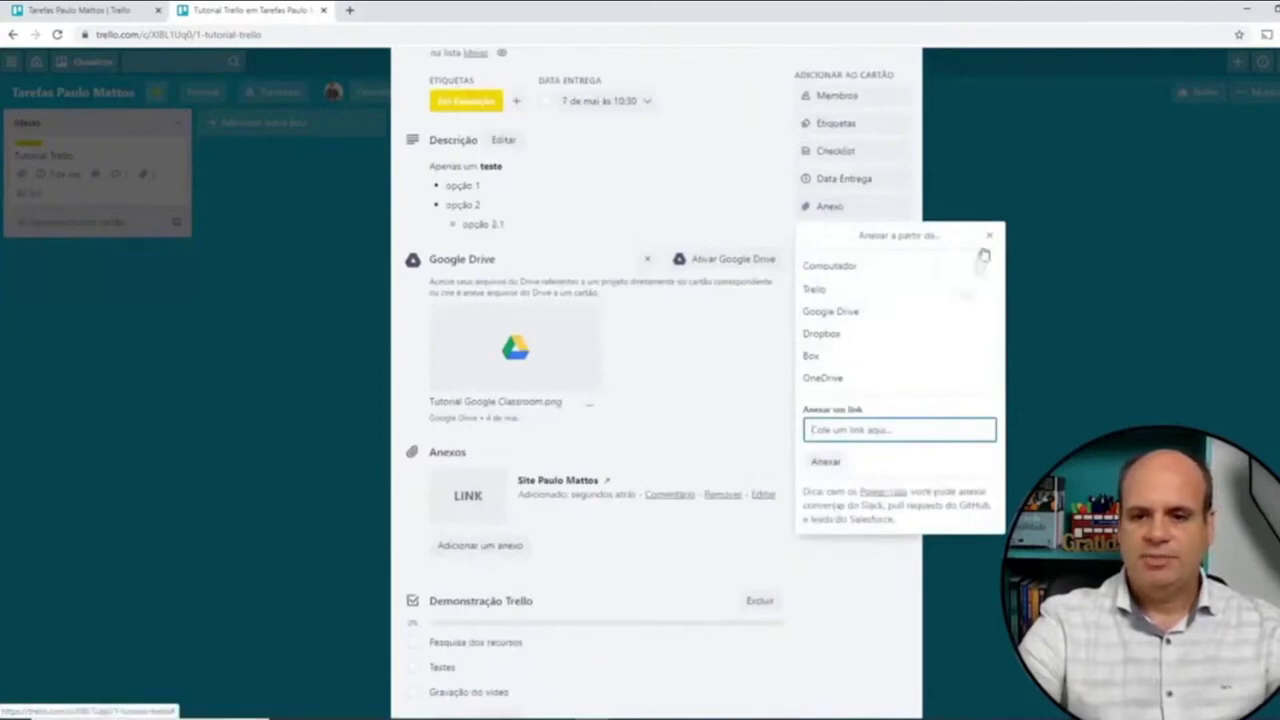
Set a Productivity Unsplash photo of a tablet and coffee cup as the card cover
click(989, 237)
click(845, 238)
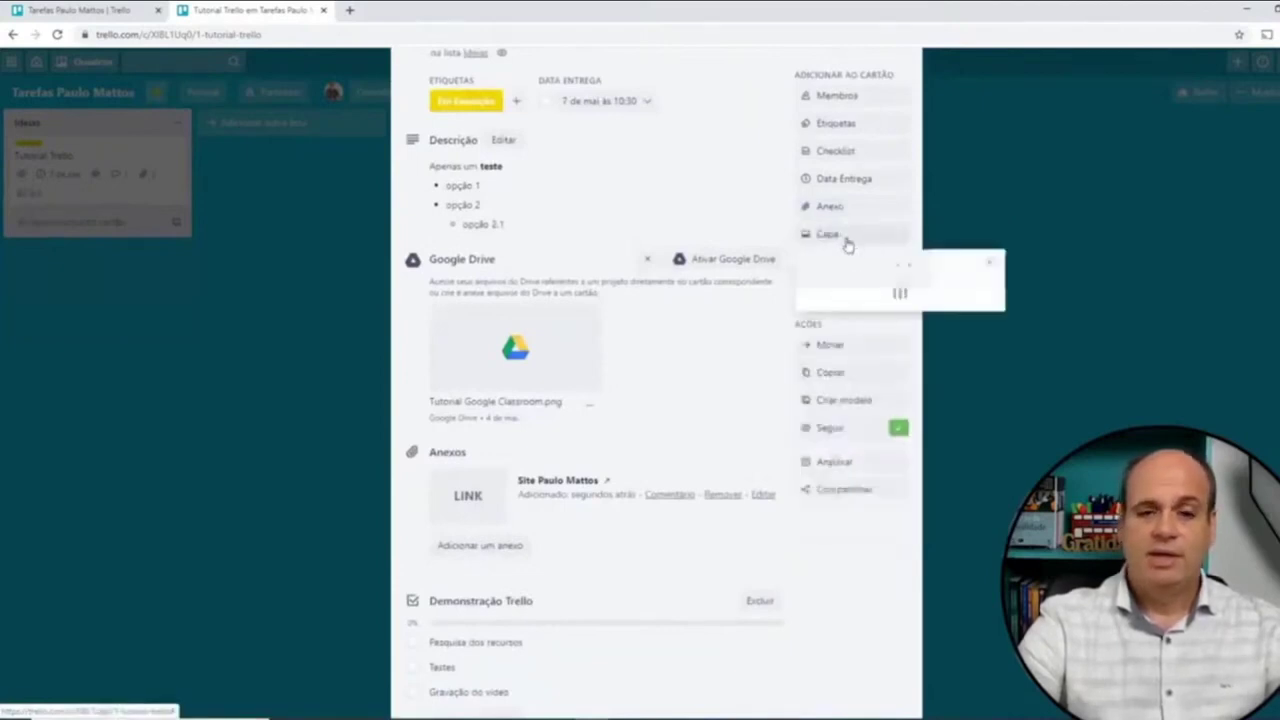
click(897, 367)
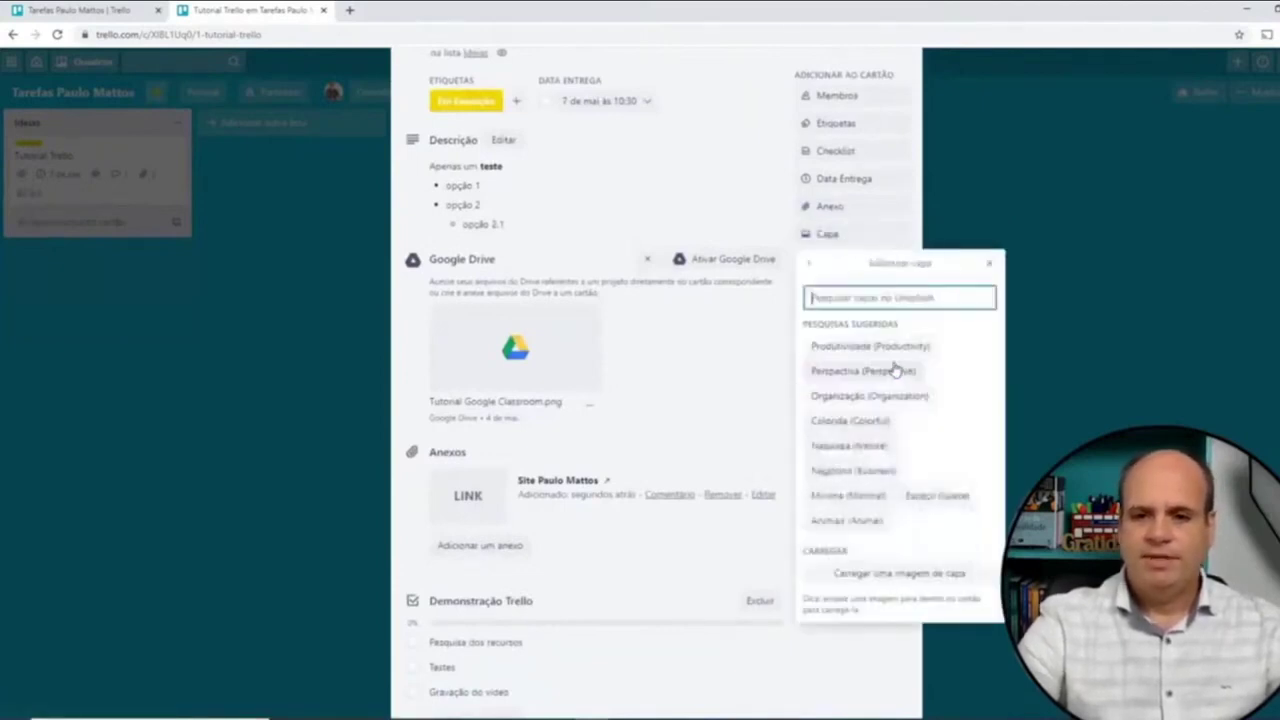
click(848, 349)
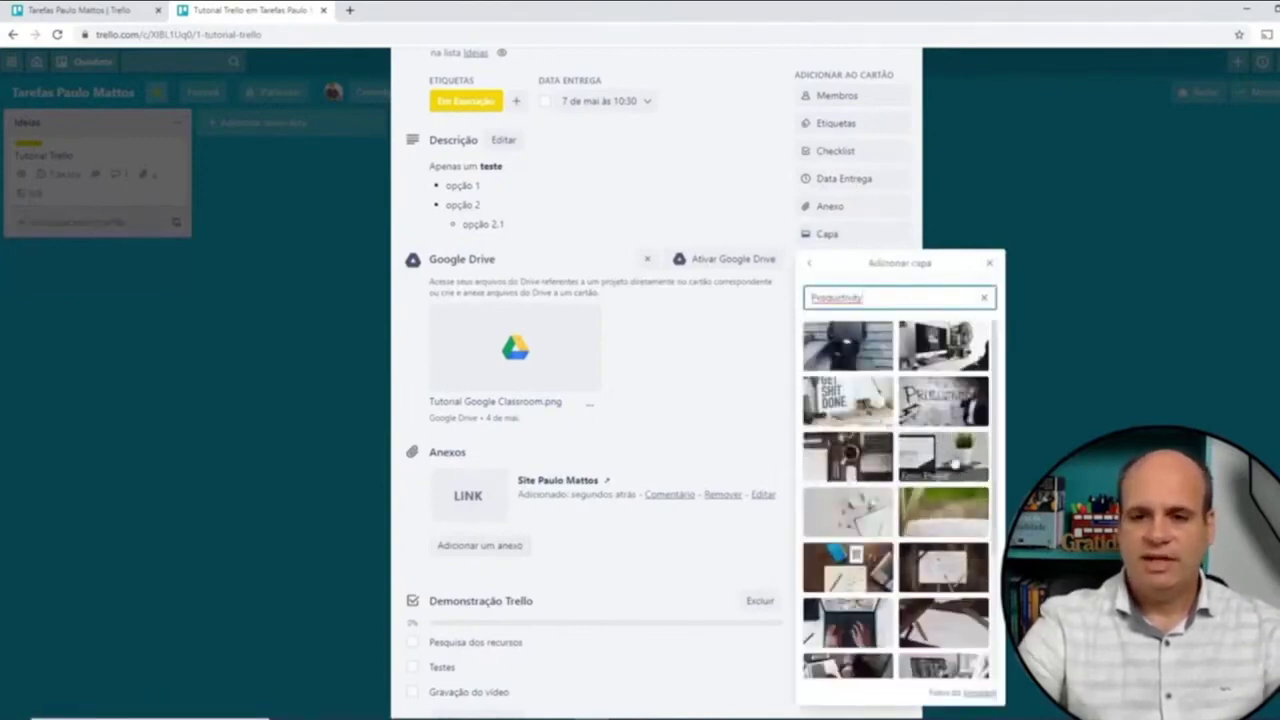
scroll(940, 560, down, 5)
scroll(943, 541, down, 4)
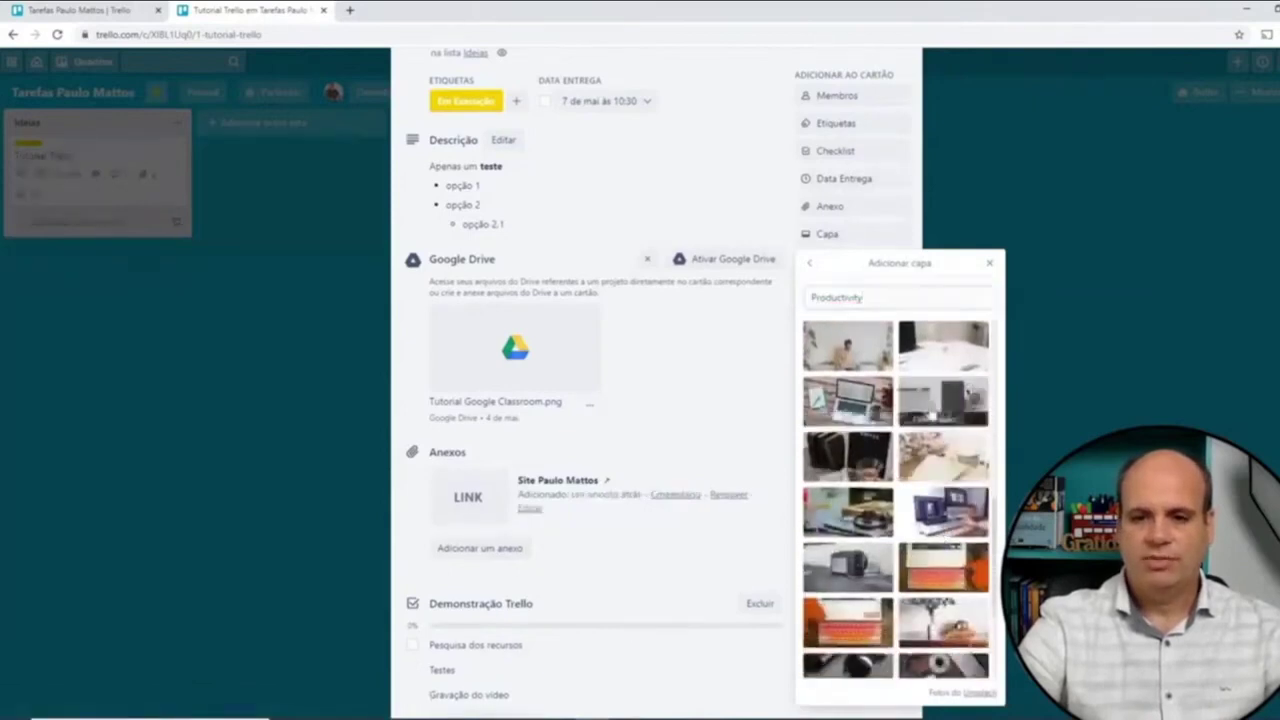
click(930, 408)
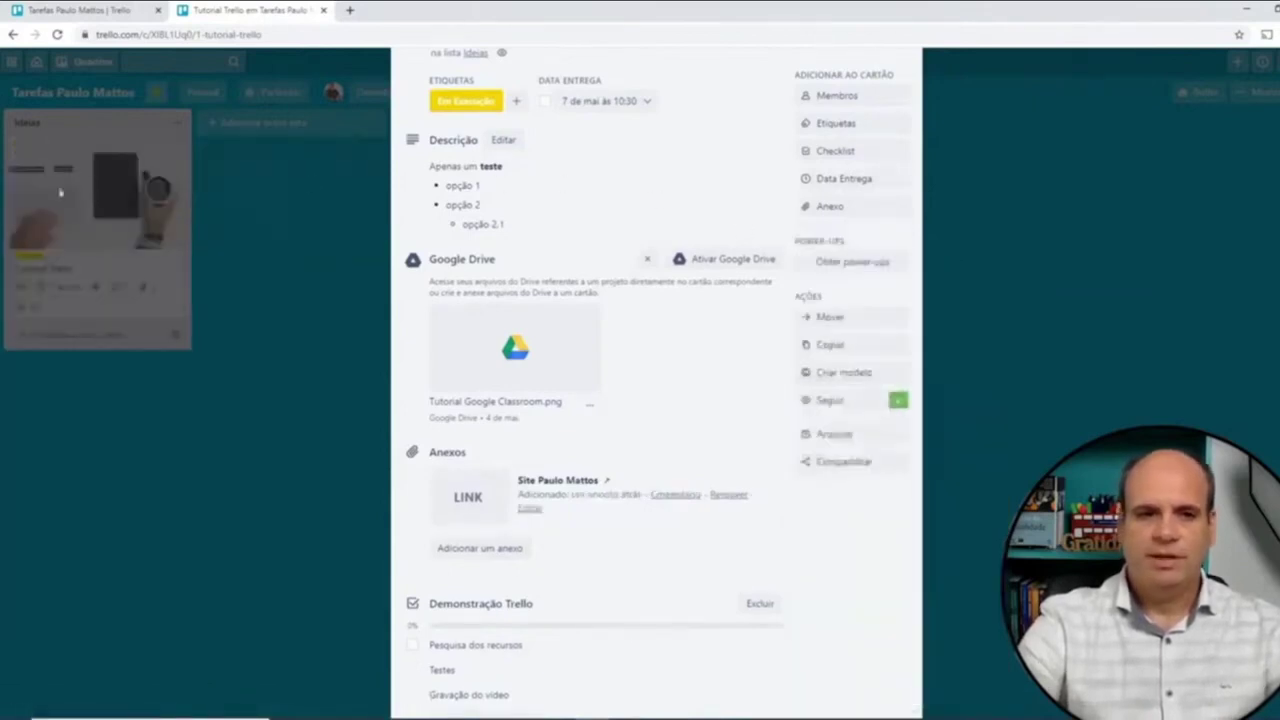
Close the card to view its cover on the board, then reopen Tutorial Trello
scroll(828, 245, up, 5)
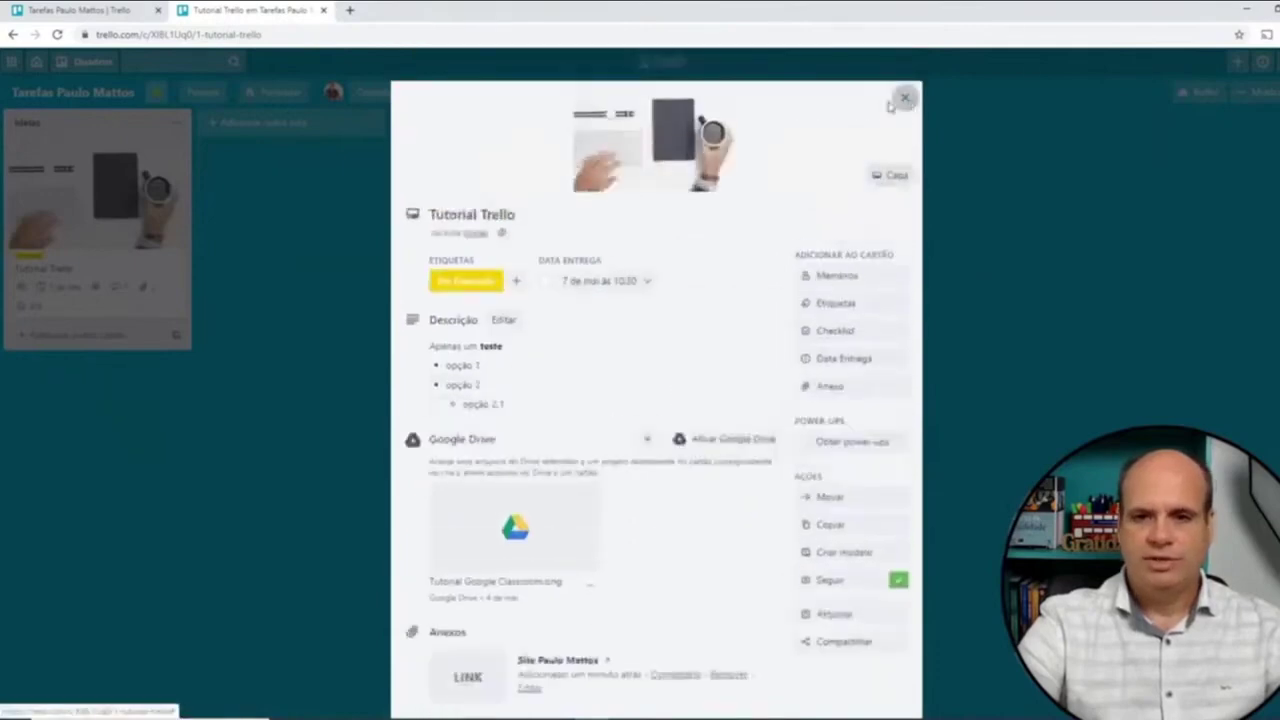
click(902, 96)
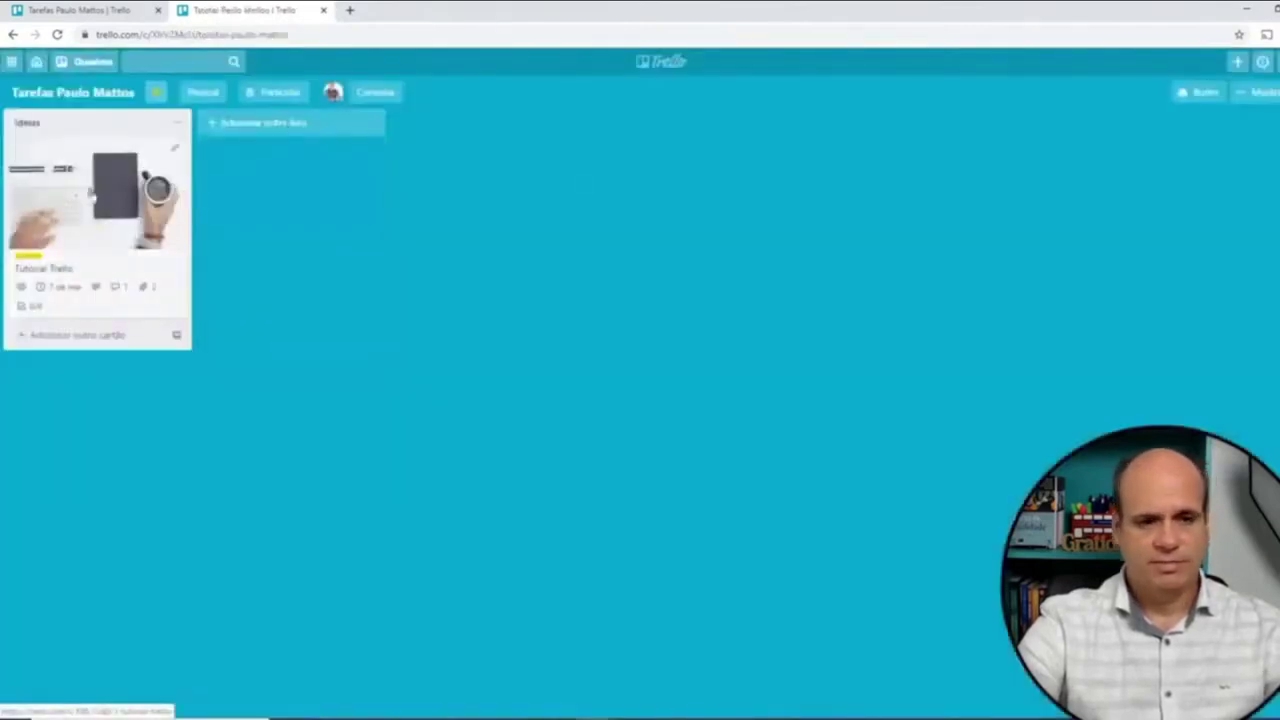
click(90, 222)
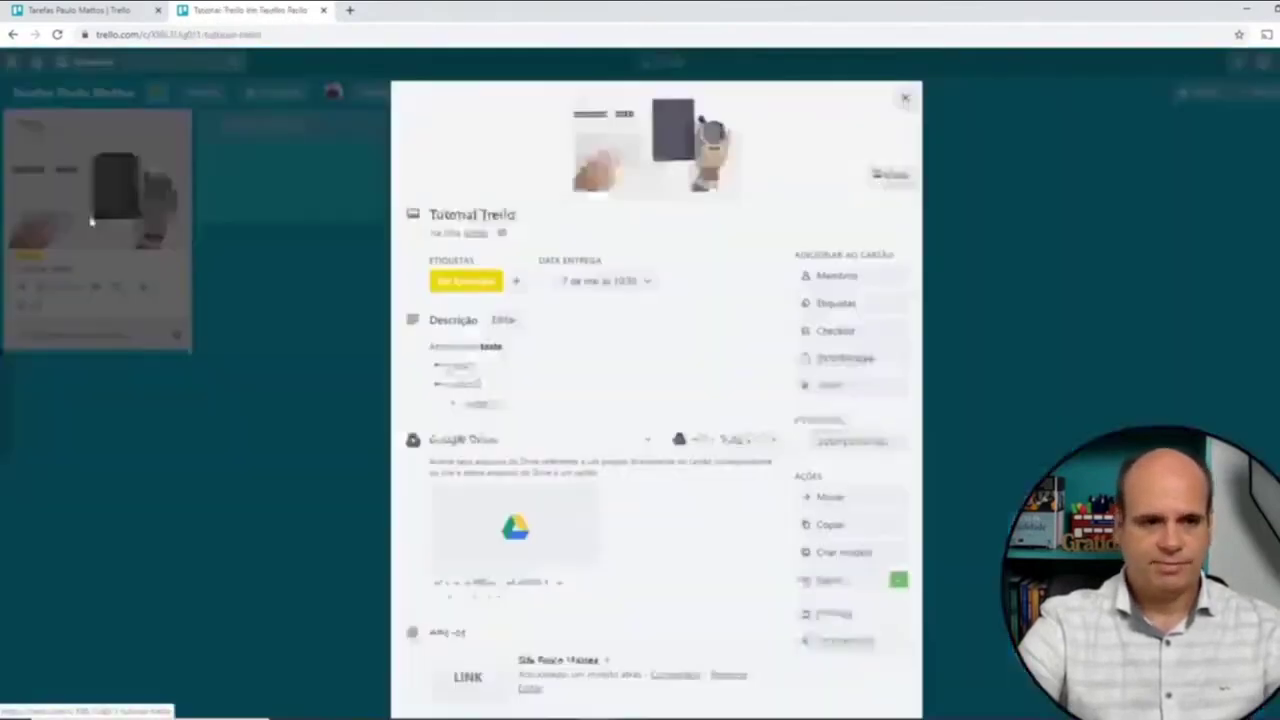
scroll(846, 214, down, 2)
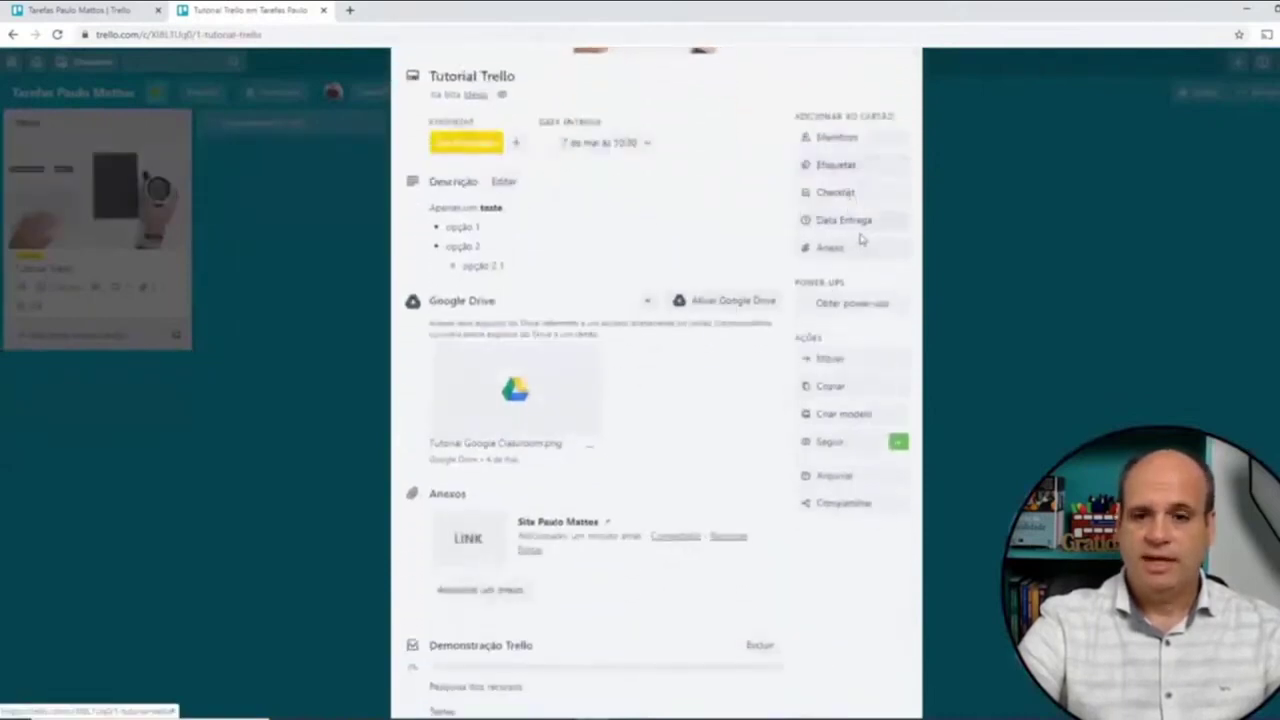
Search Power-Ups for 'calen' and add Calendário to the board
click(855, 306)
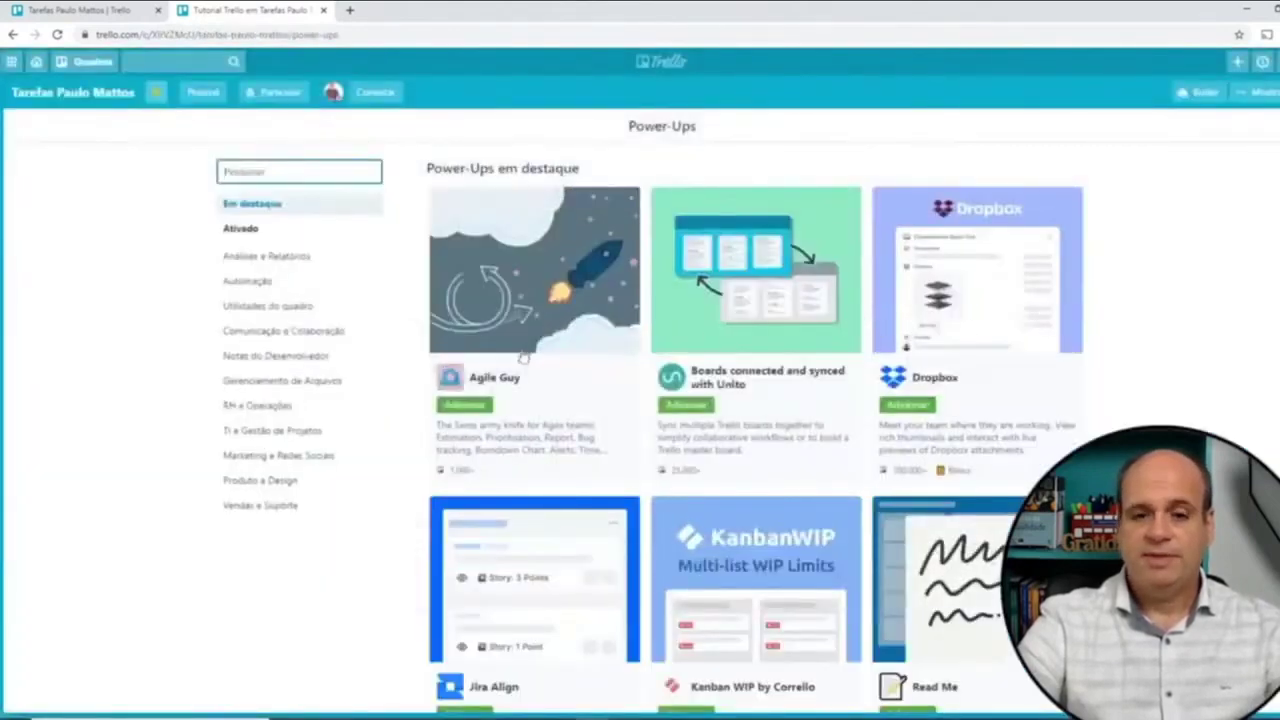
scroll(1120, 362, down, 3)
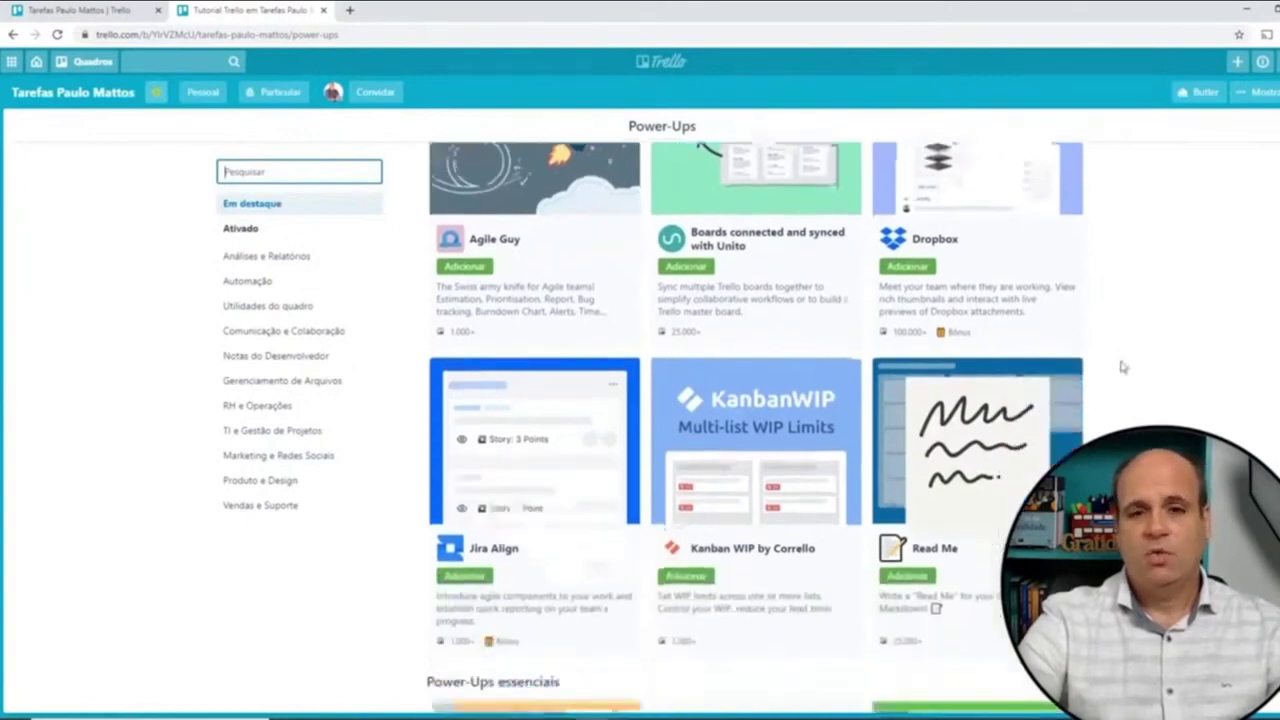
scroll(1122, 368, up, 3)
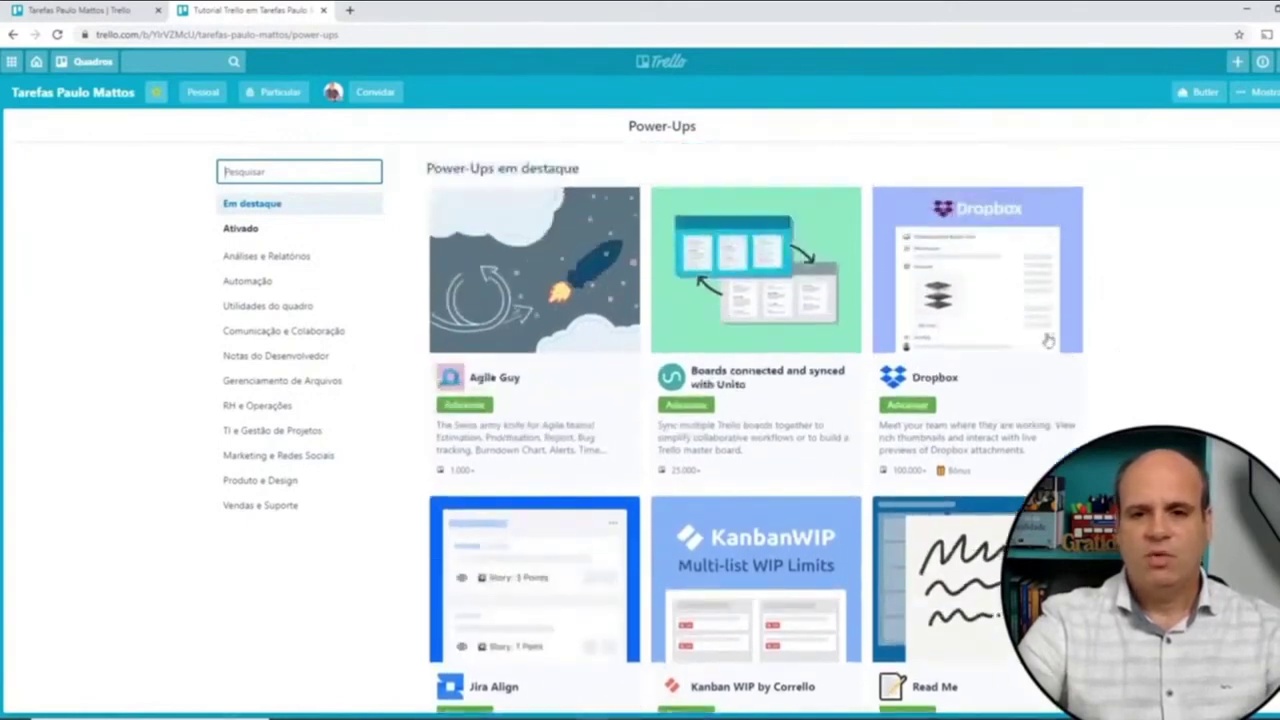
scroll(575, 383, down, 3)
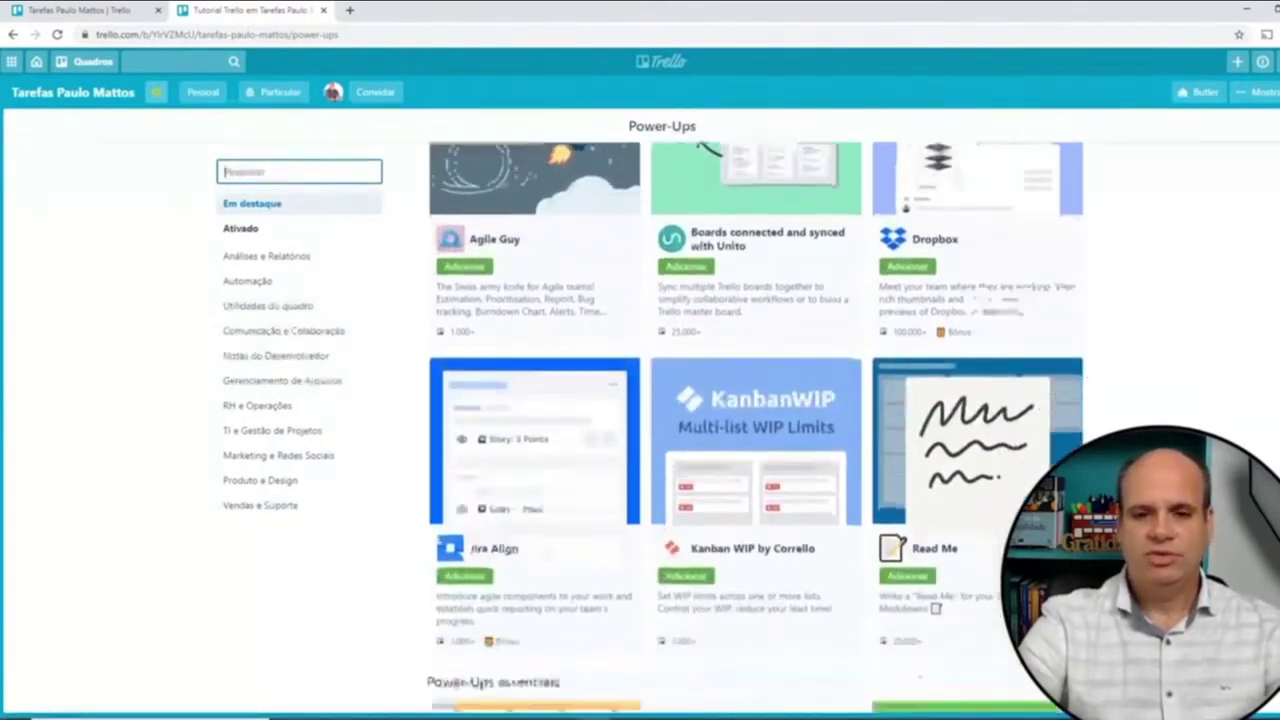
scroll(636, 444, down, 2)
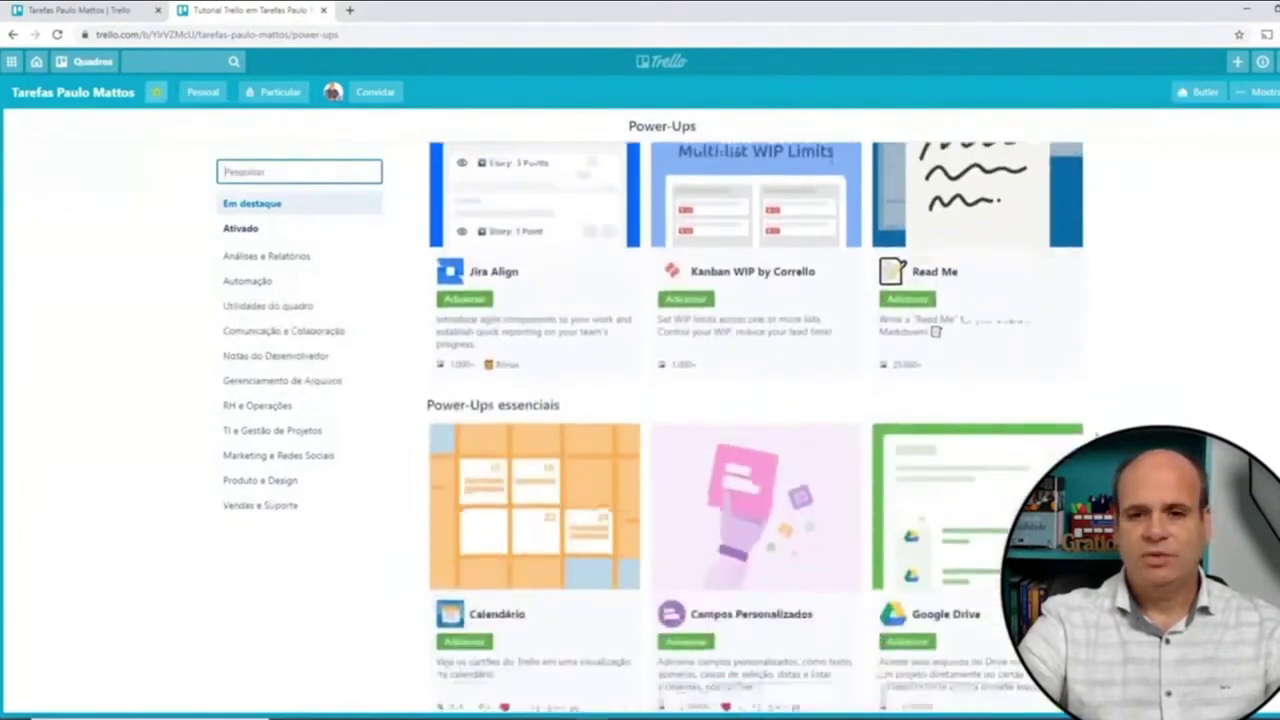
scroll(1095, 434, up, 5)
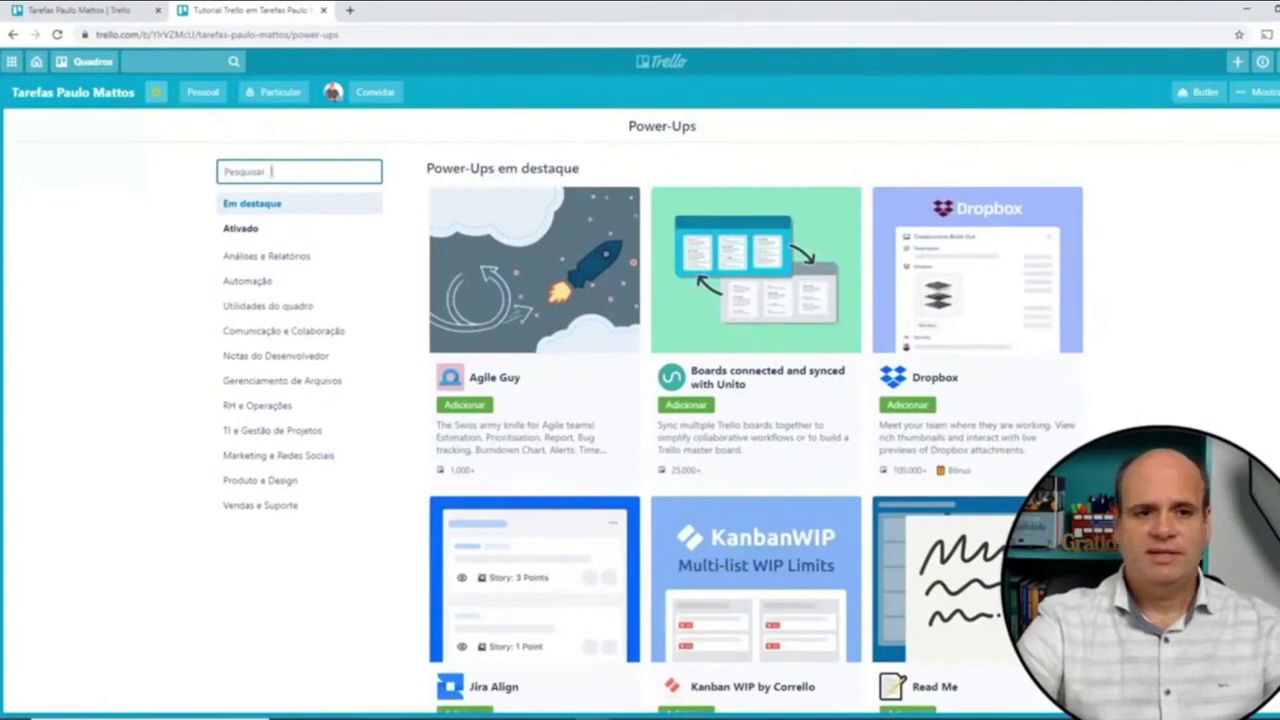
text(calen)
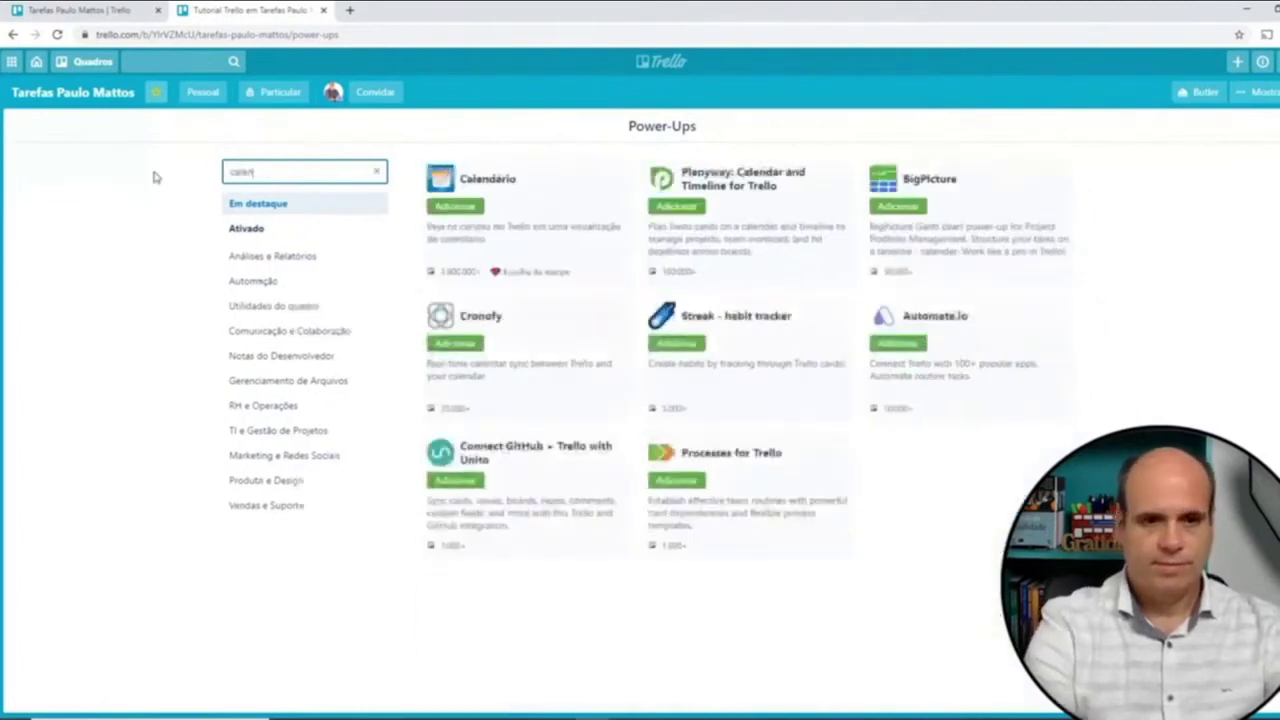
click(456, 207)
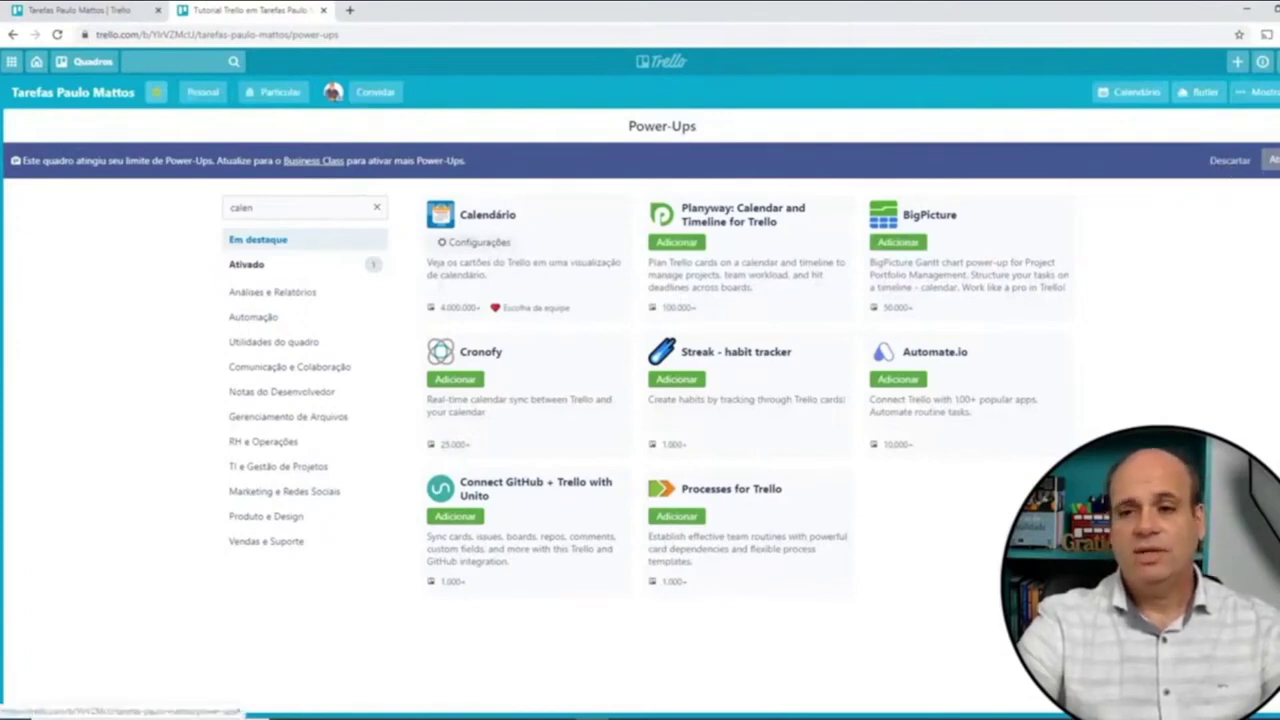
Dismiss the Power-Up limit notice and return to the board with the card closed
click(1232, 161)
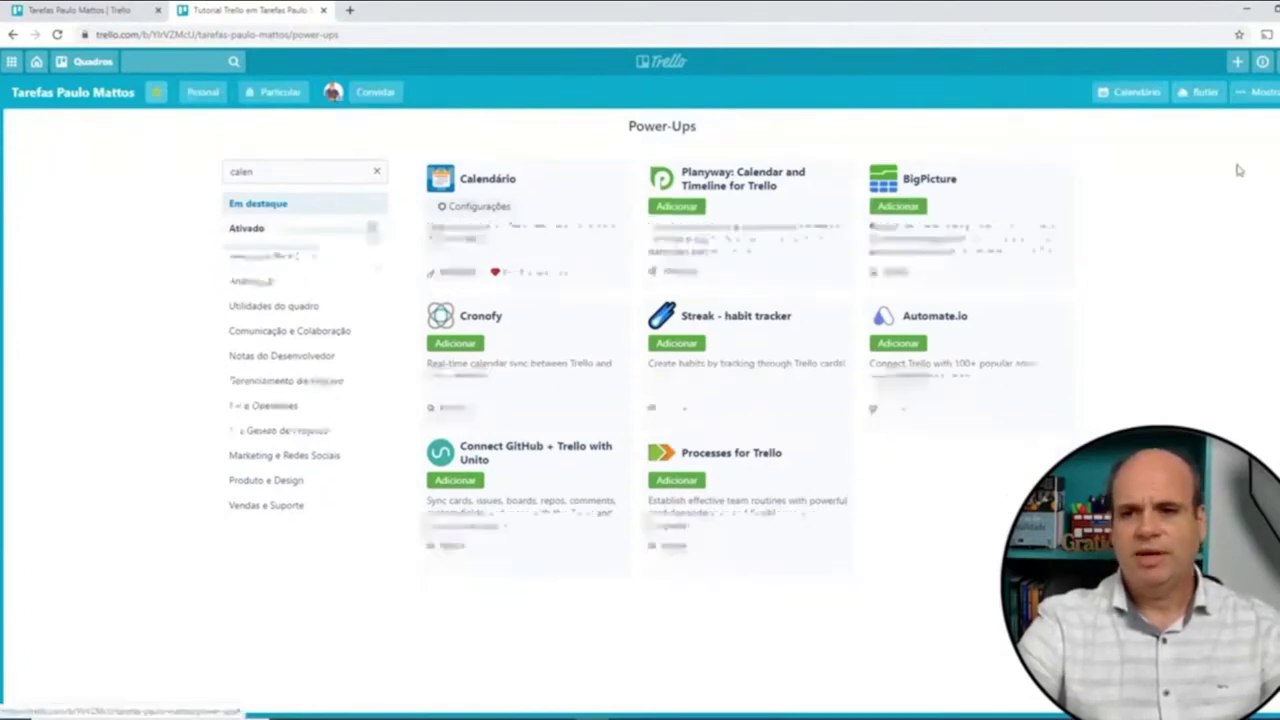
click(1086, 166)
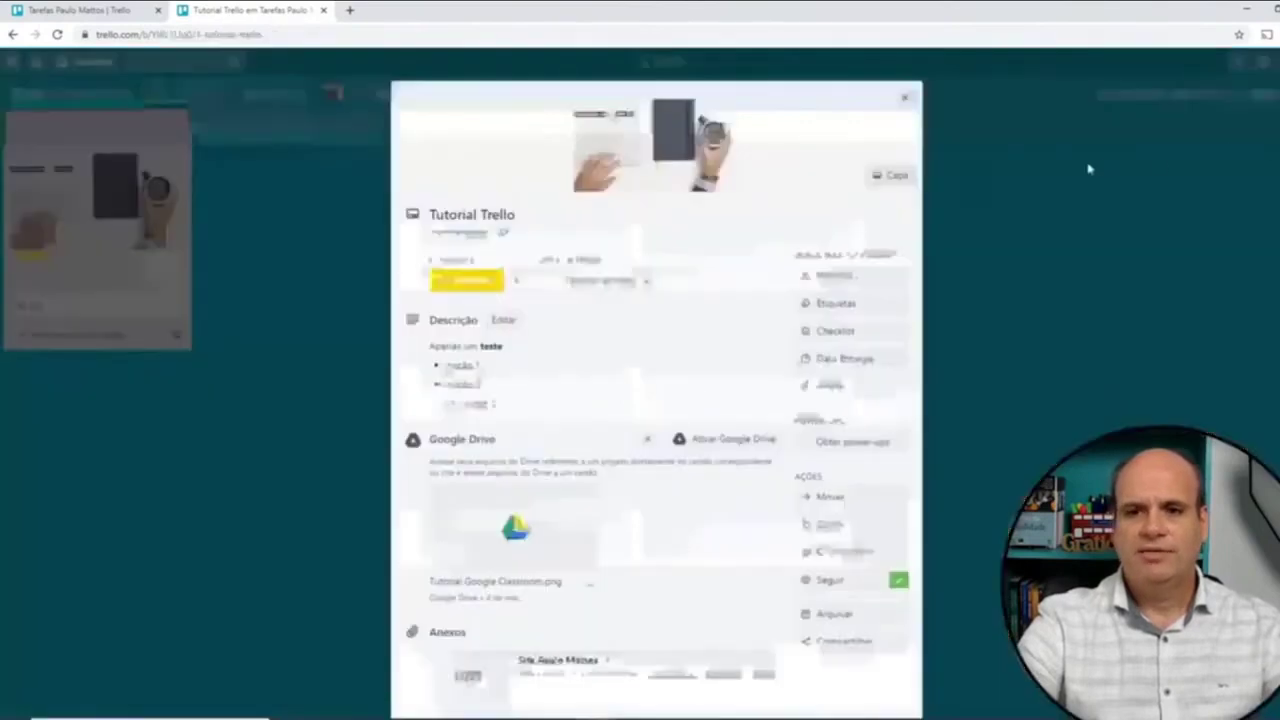
click(902, 101)
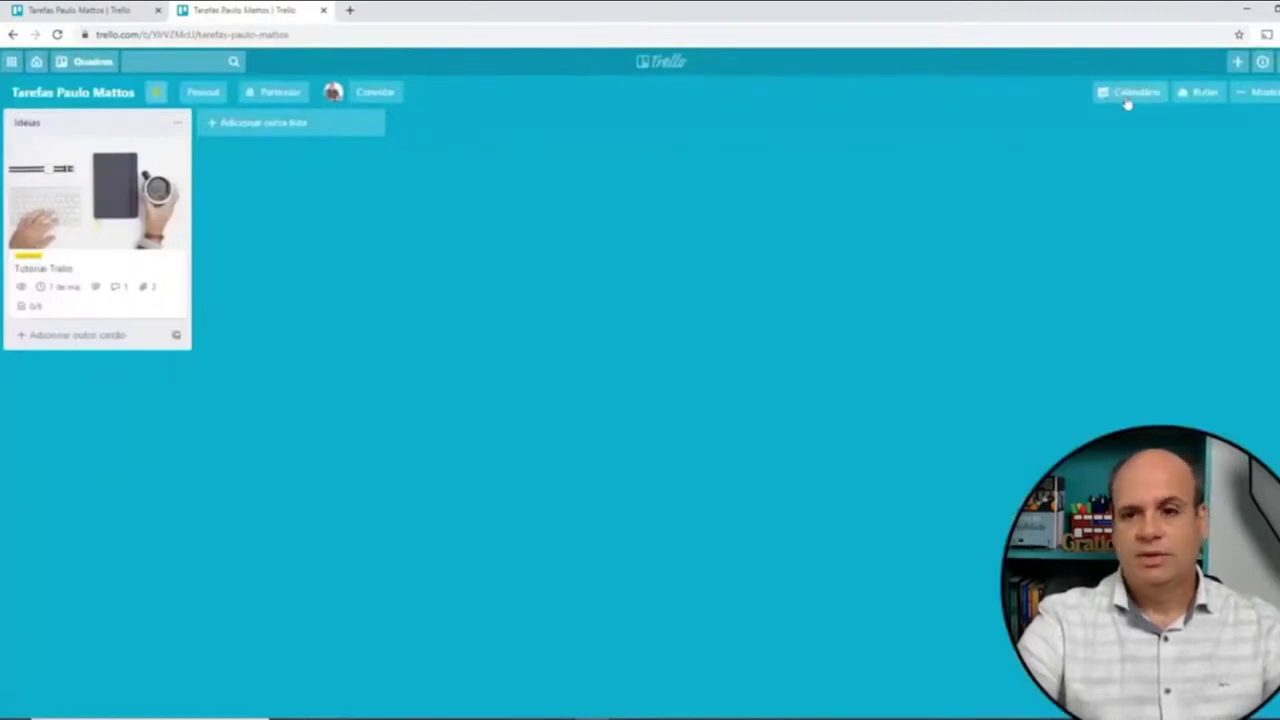
Open the board's Calendário view, inspect the card, and toggle between Semana and Mês
click(1127, 94)
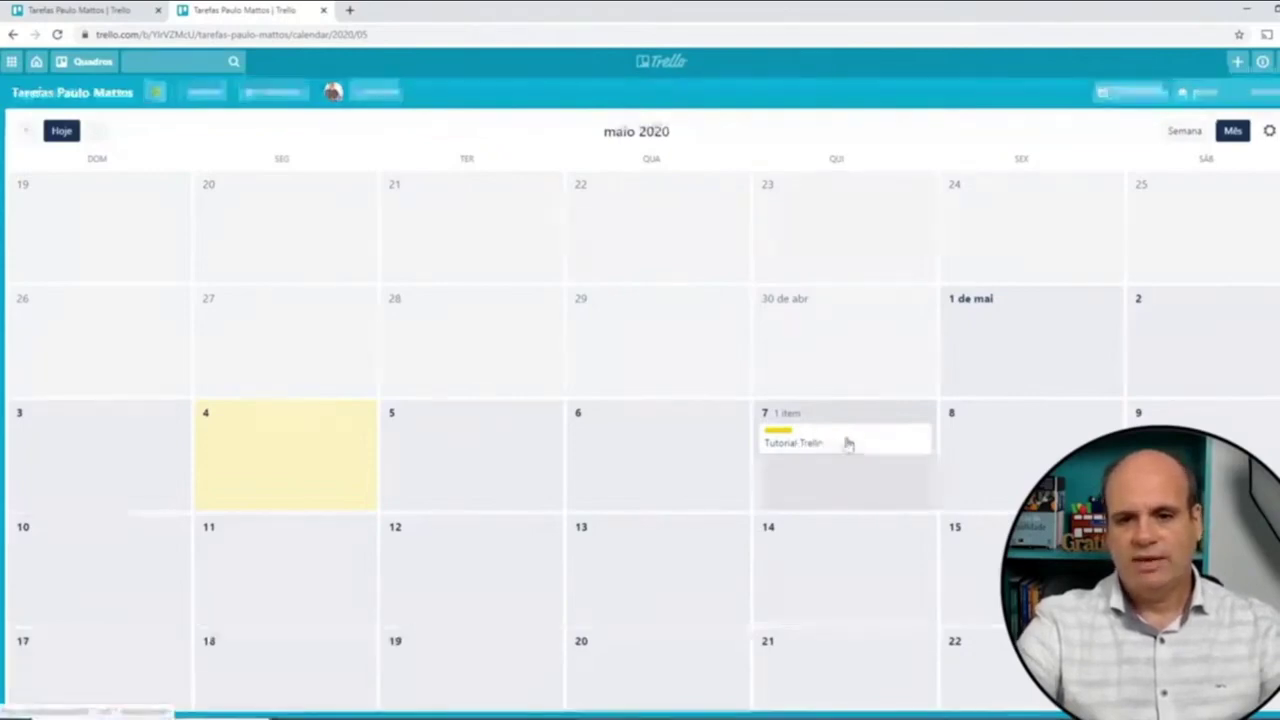
click(846, 441)
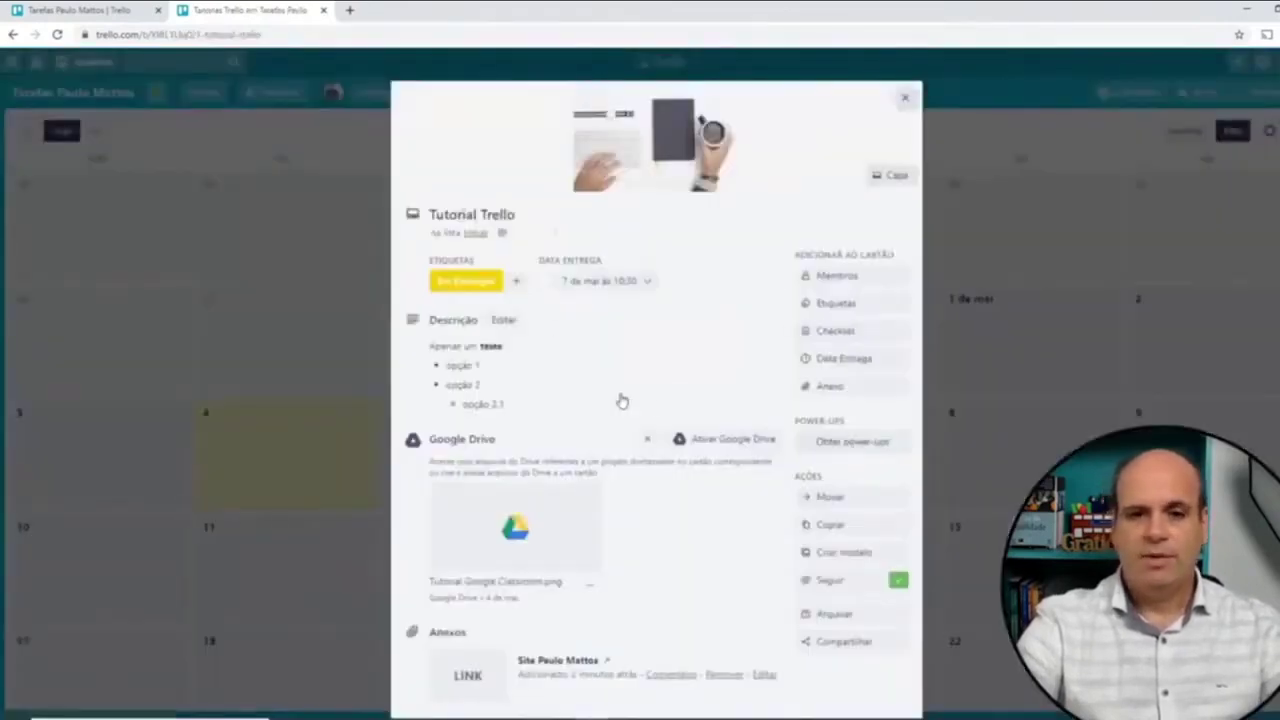
scroll(677, 409, down, 5)
scroll(677, 409, up, 5)
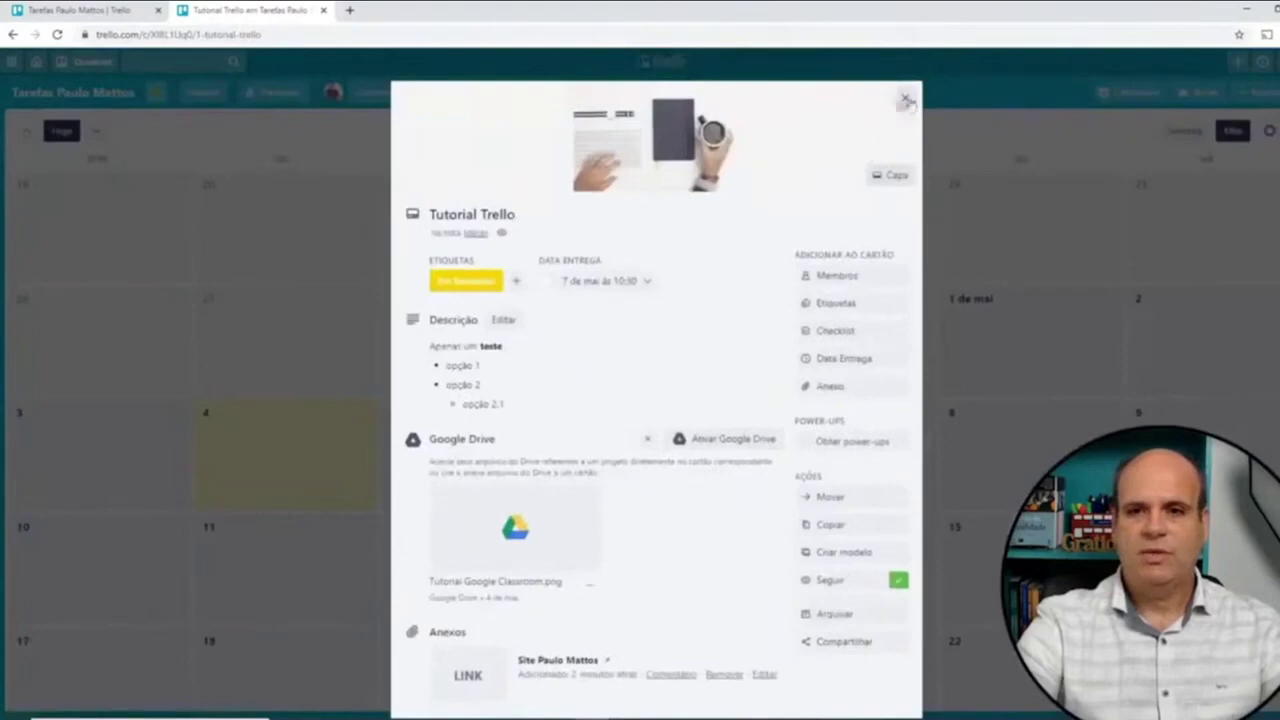
click(905, 100)
click(1199, 136)
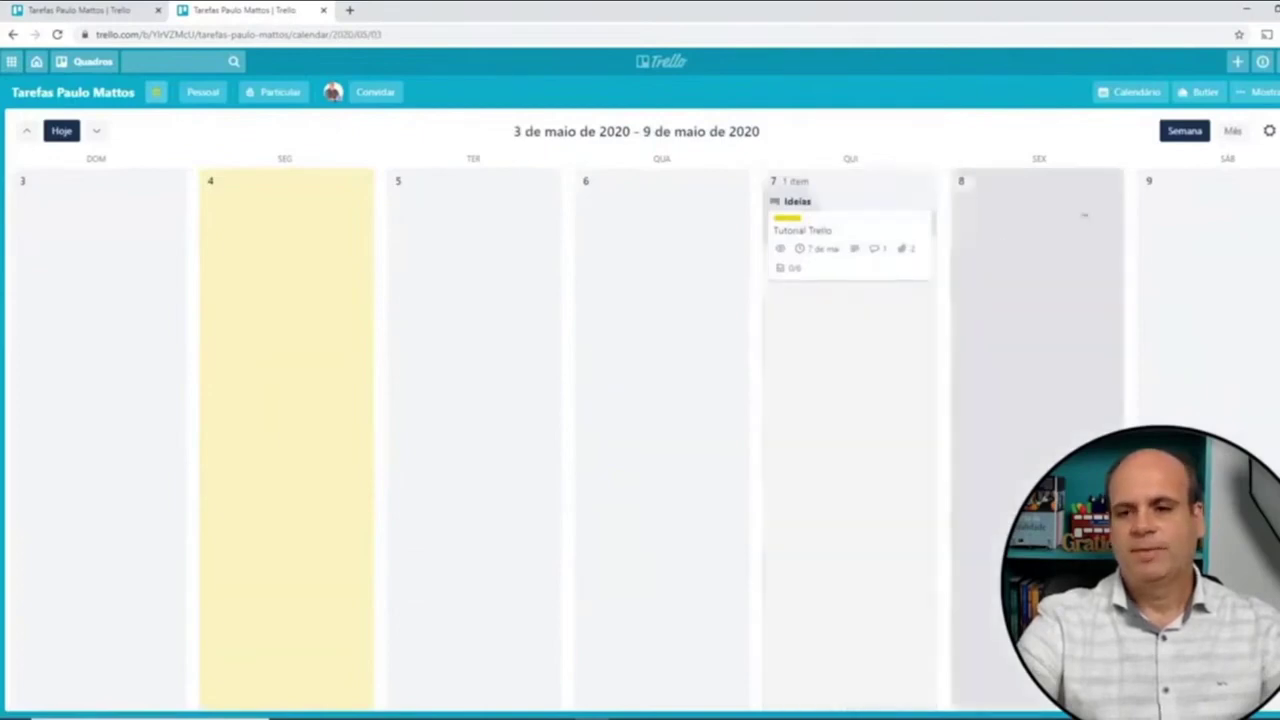
click(1233, 132)
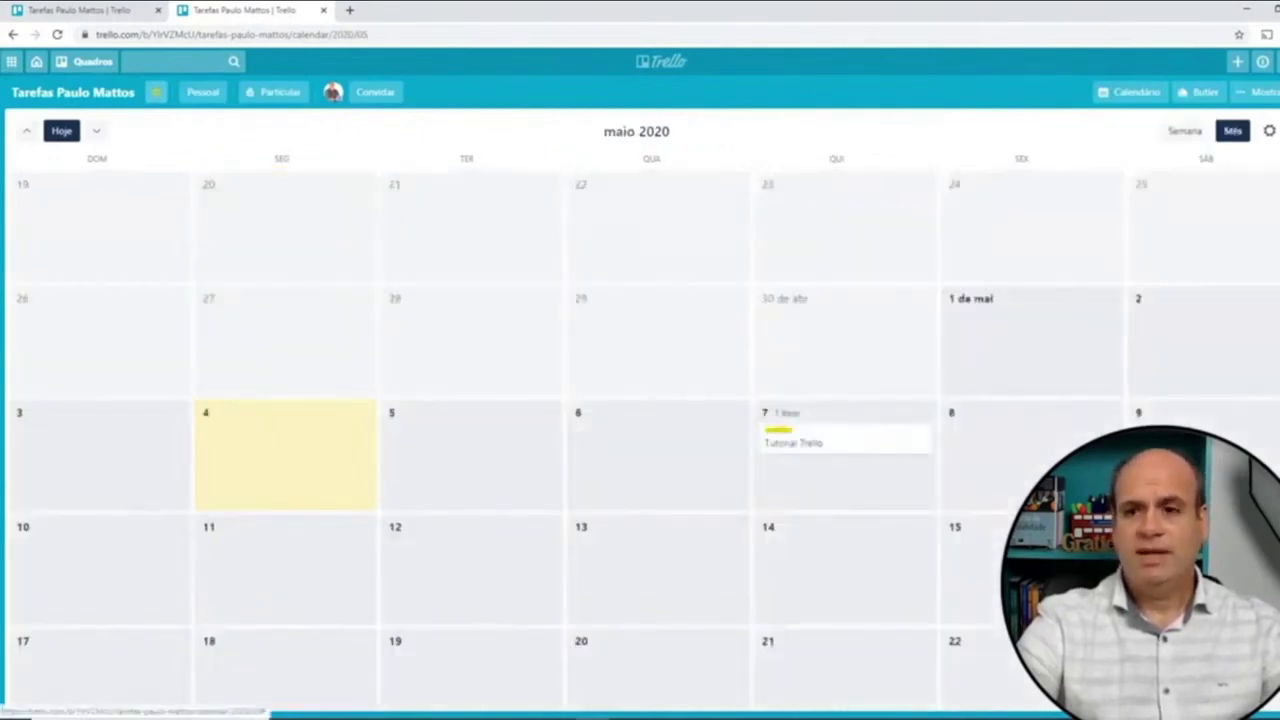
Enable calendar sync in the calendar settings and return to the board's lists
click(1270, 132)
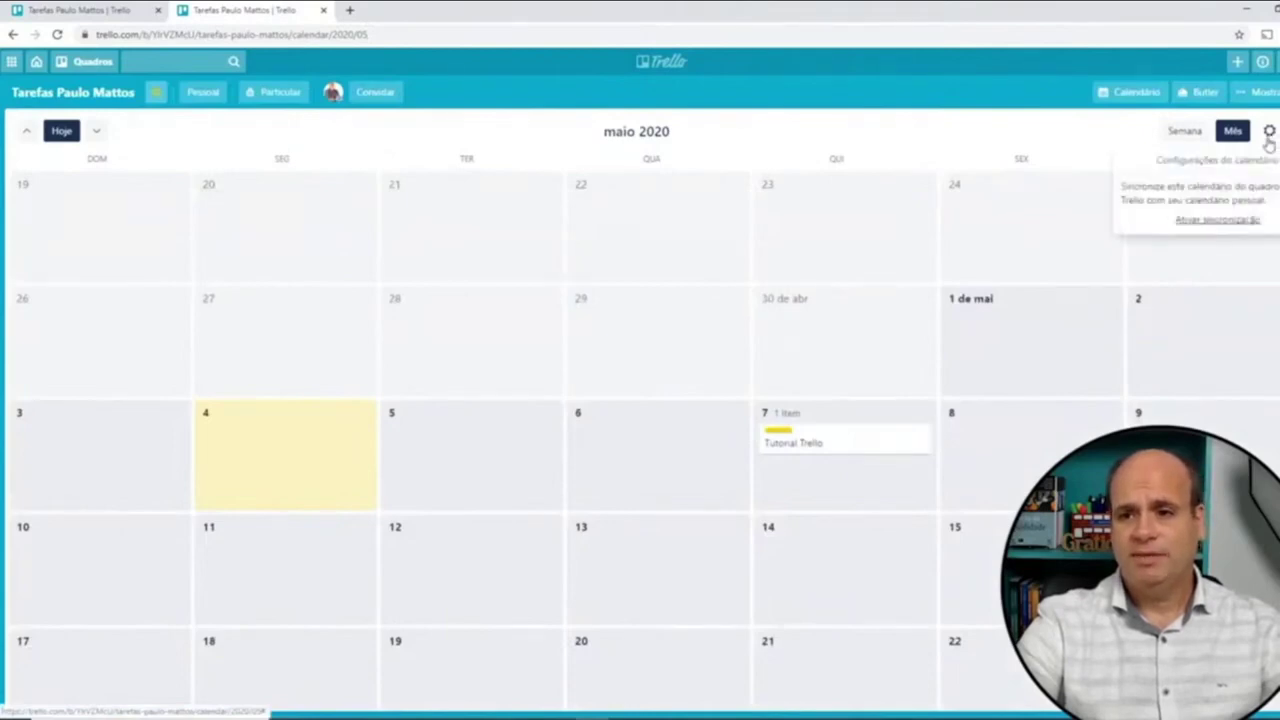
click(1183, 221)
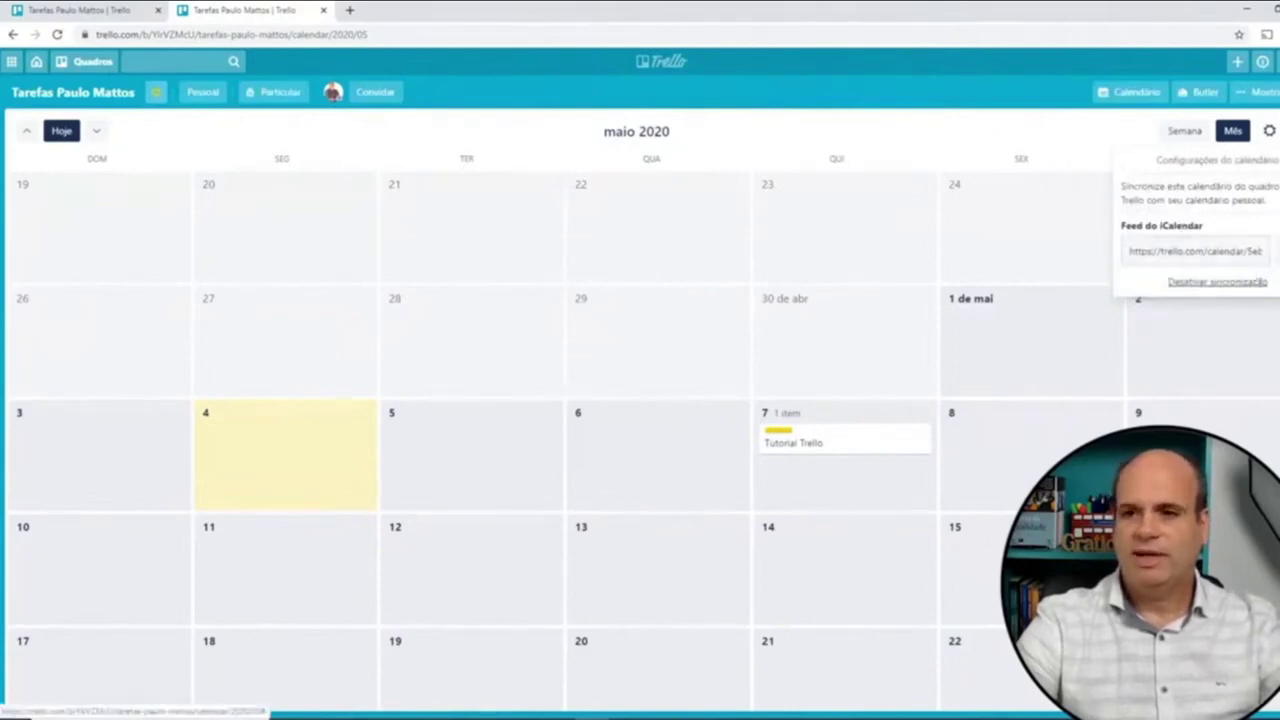
click(566, 285)
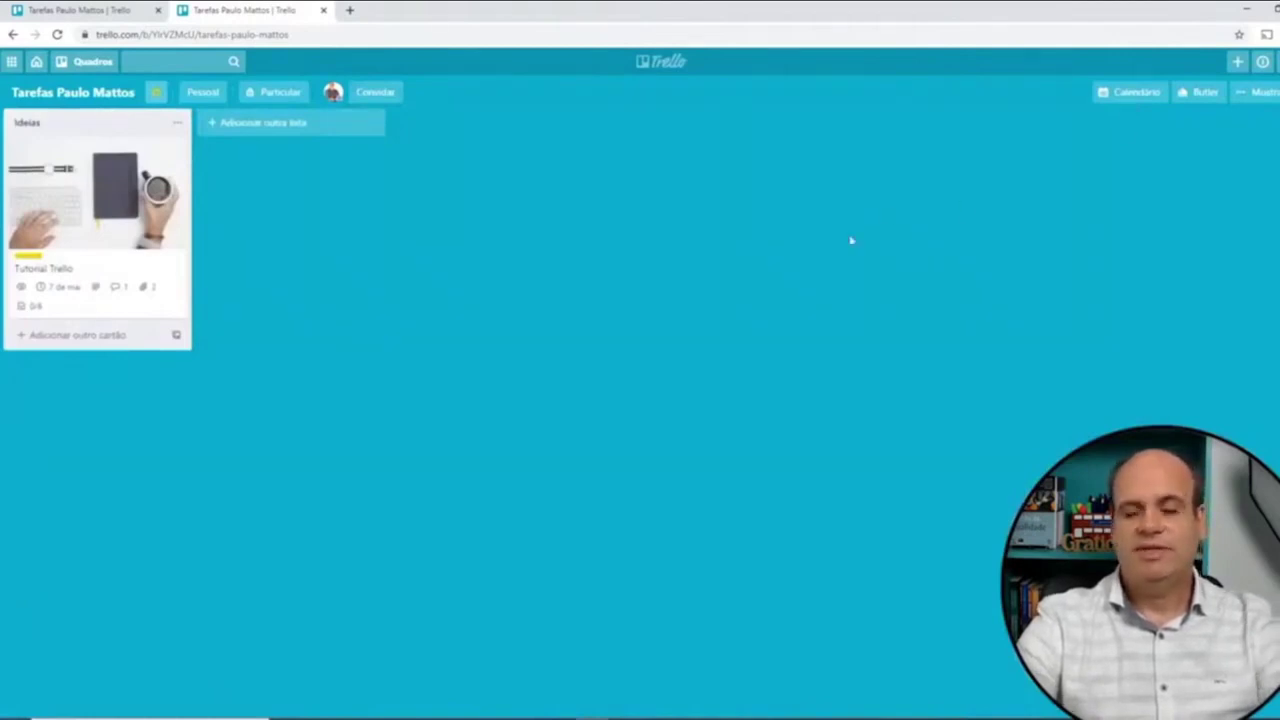
Check Pesquisa dos recursos and Testes in Demonstração Trello, then hide and reshow completed items
click(118, 199)
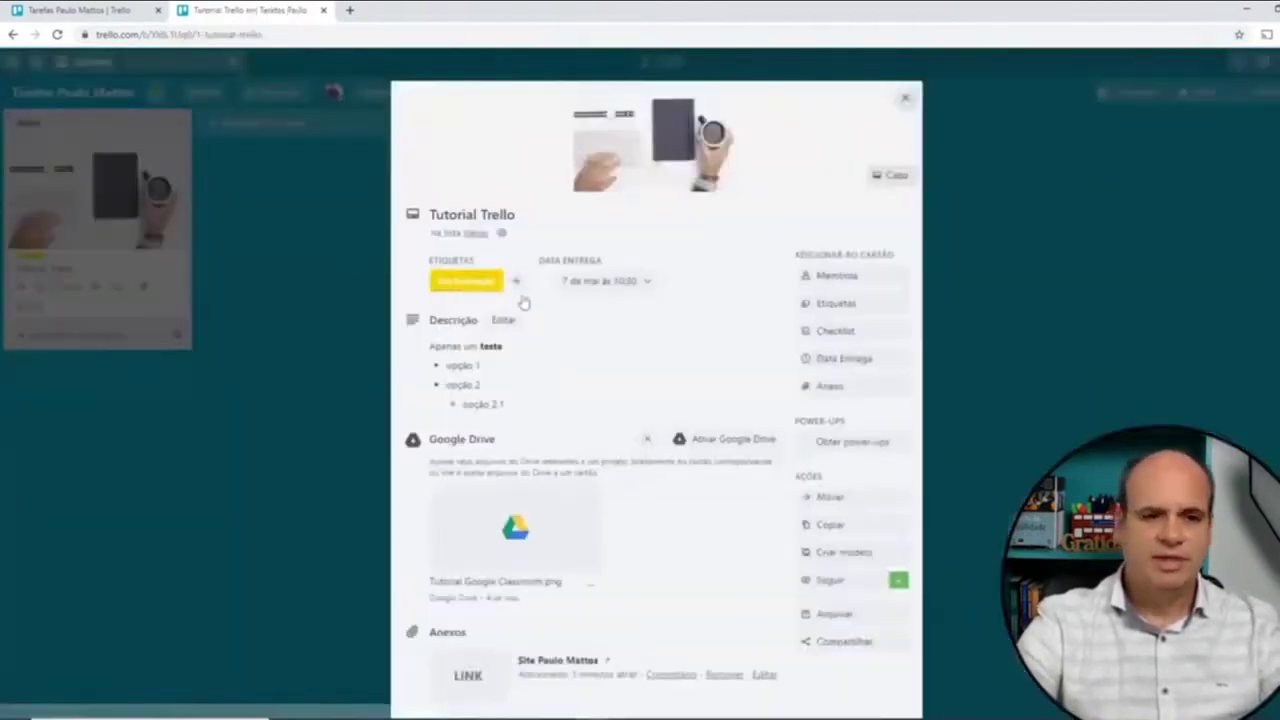
scroll(640, 337, down, 5)
scroll(672, 335, down, 3)
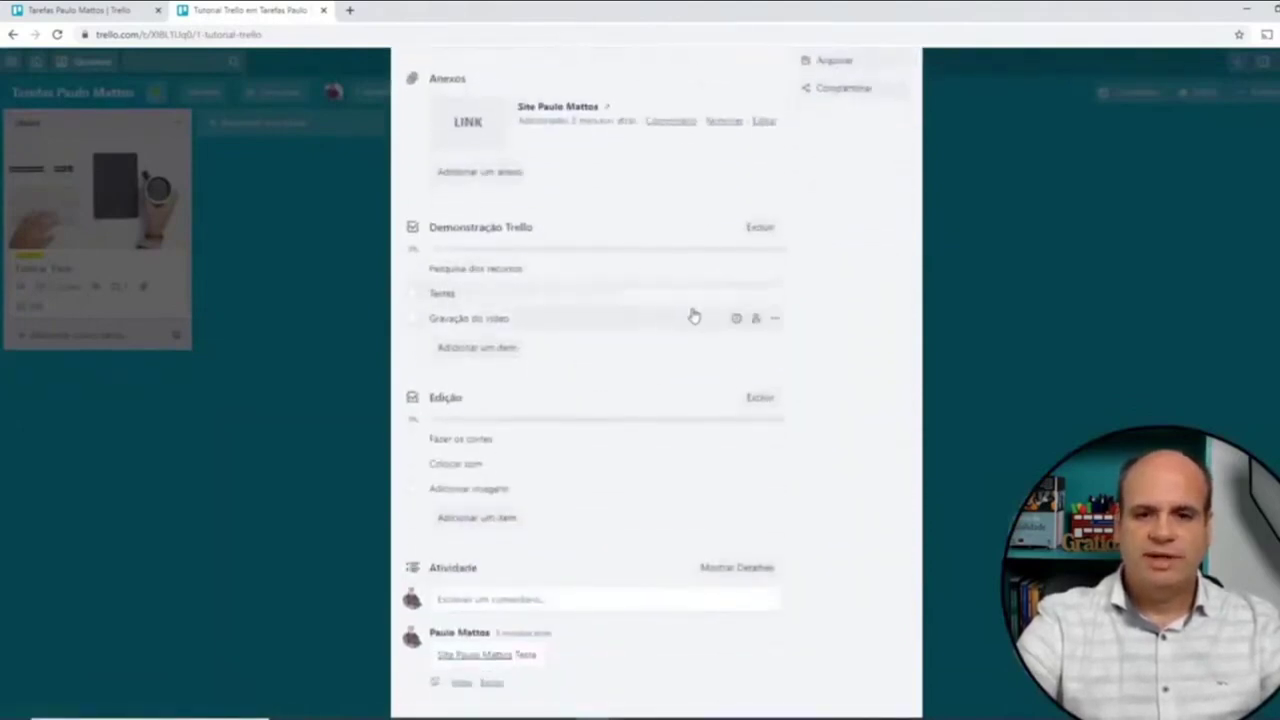
click(413, 270)
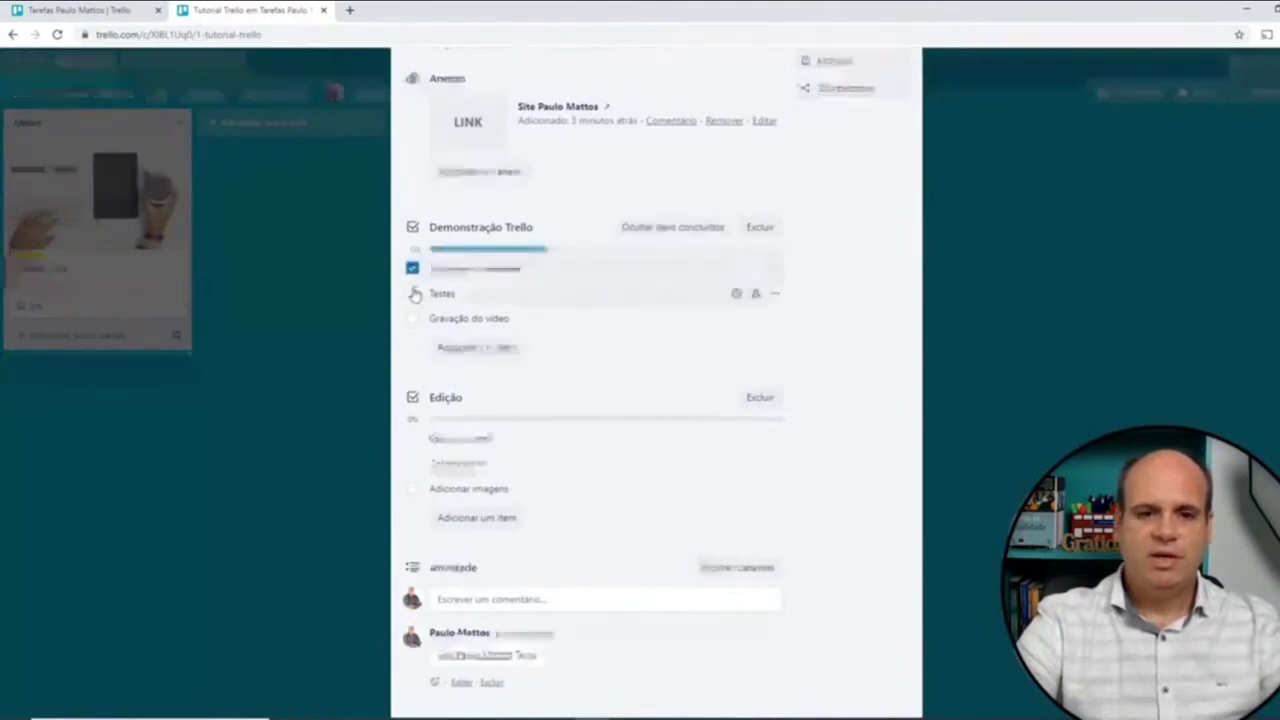
click(413, 293)
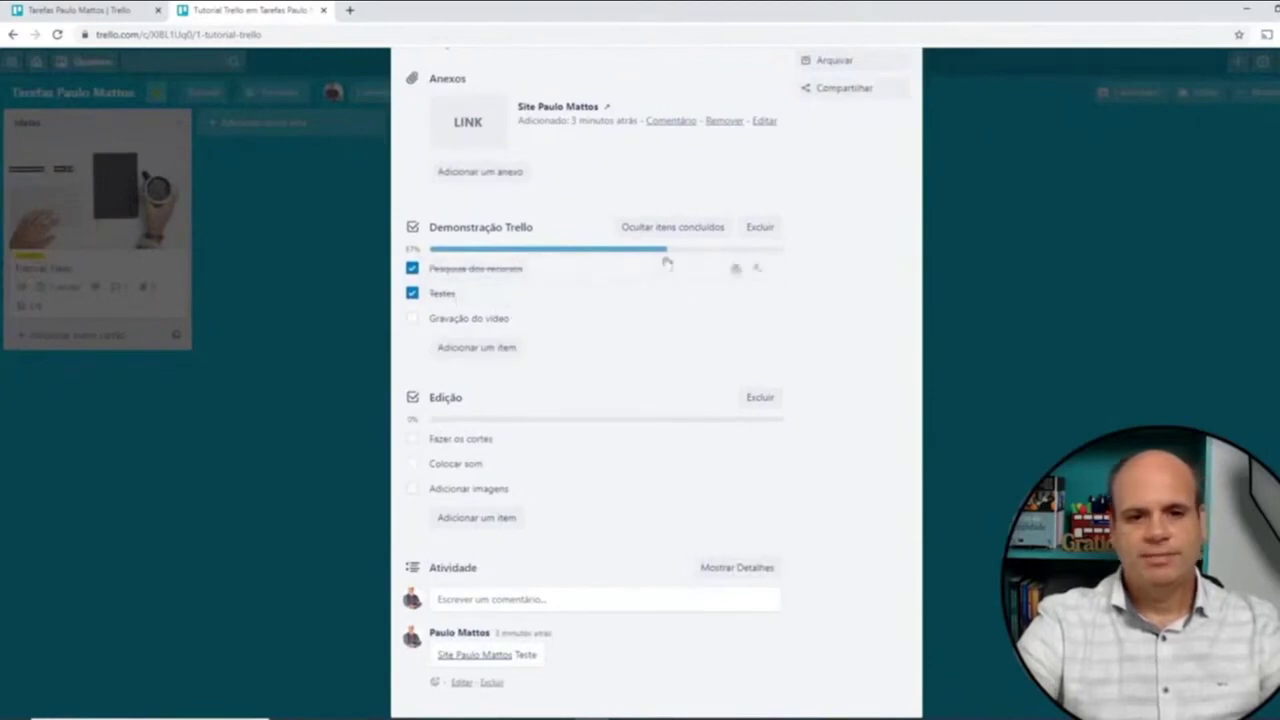
click(700, 230)
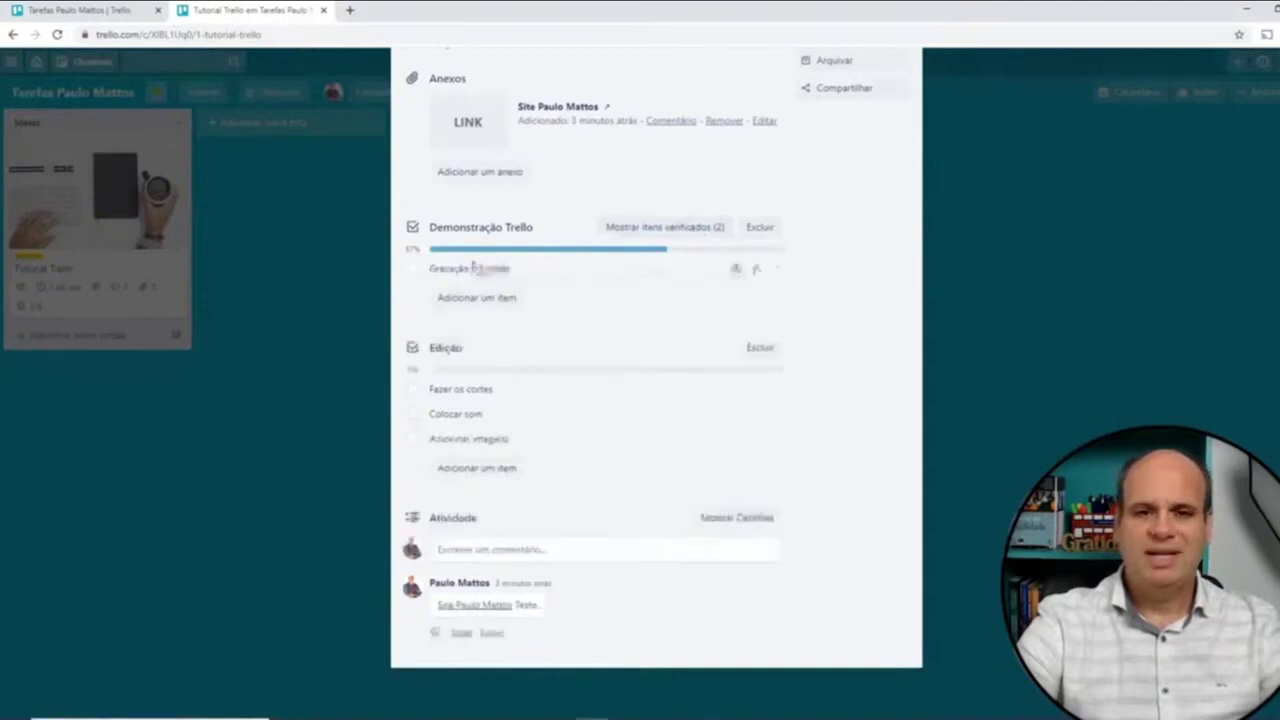
click(693, 236)
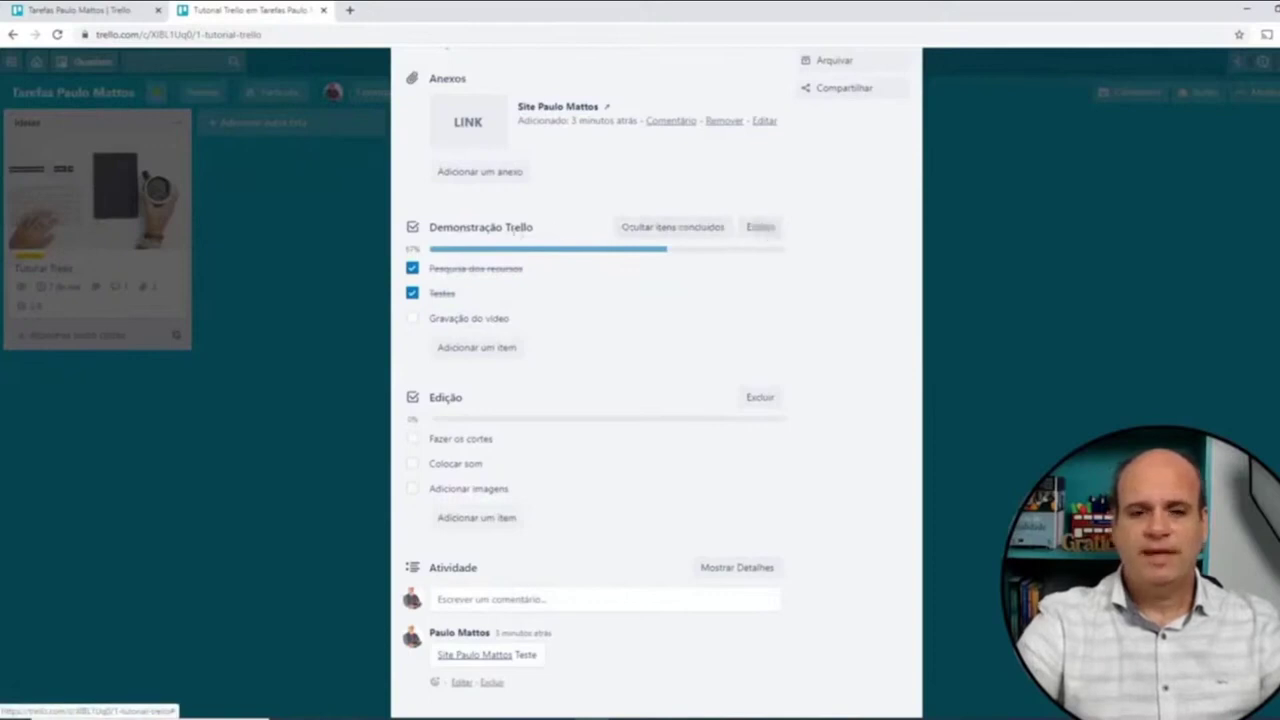
Back out of deleting the Demonstração Trello checklist and untick Pesquisa dos recursos and Testes
click(763, 232)
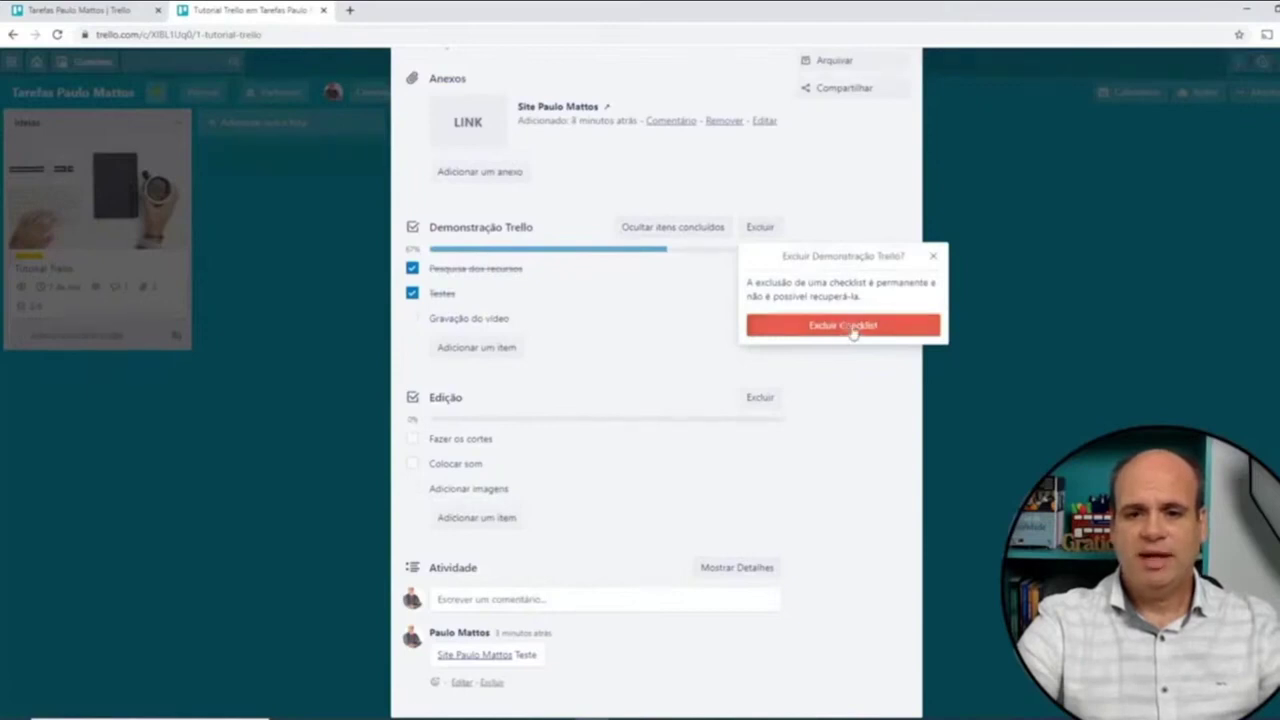
click(935, 262)
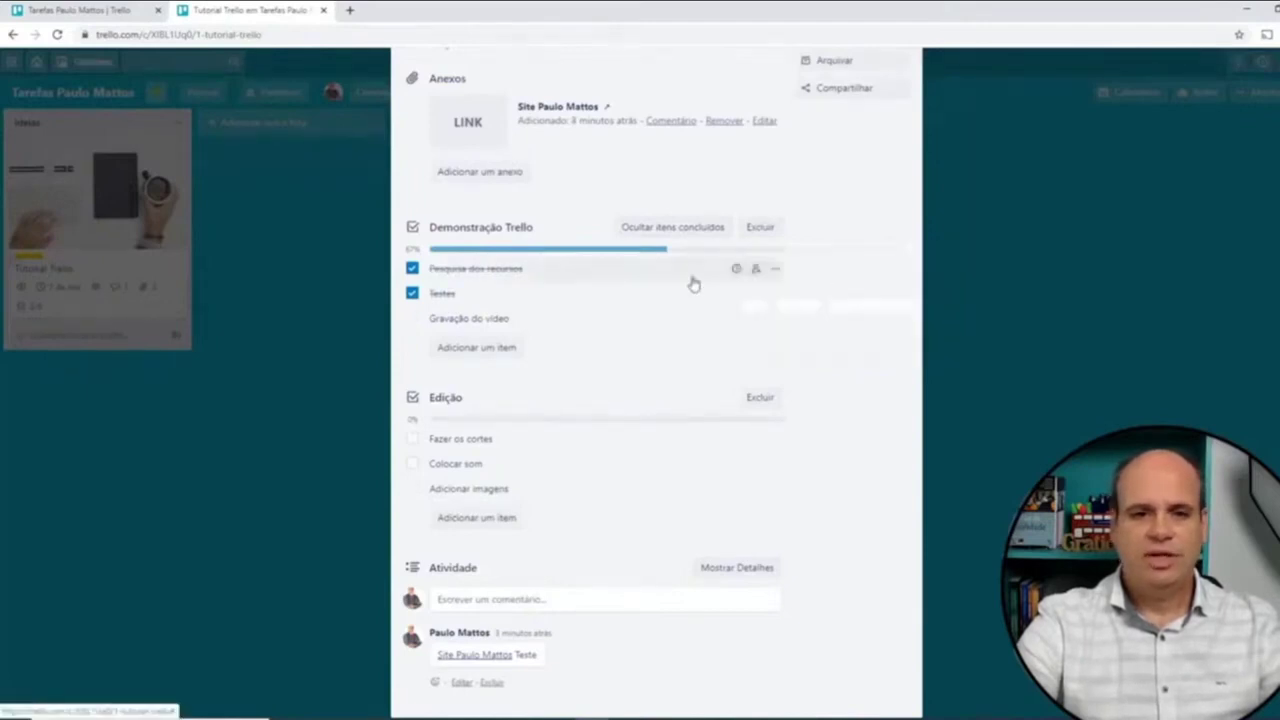
click(412, 268)
click(412, 293)
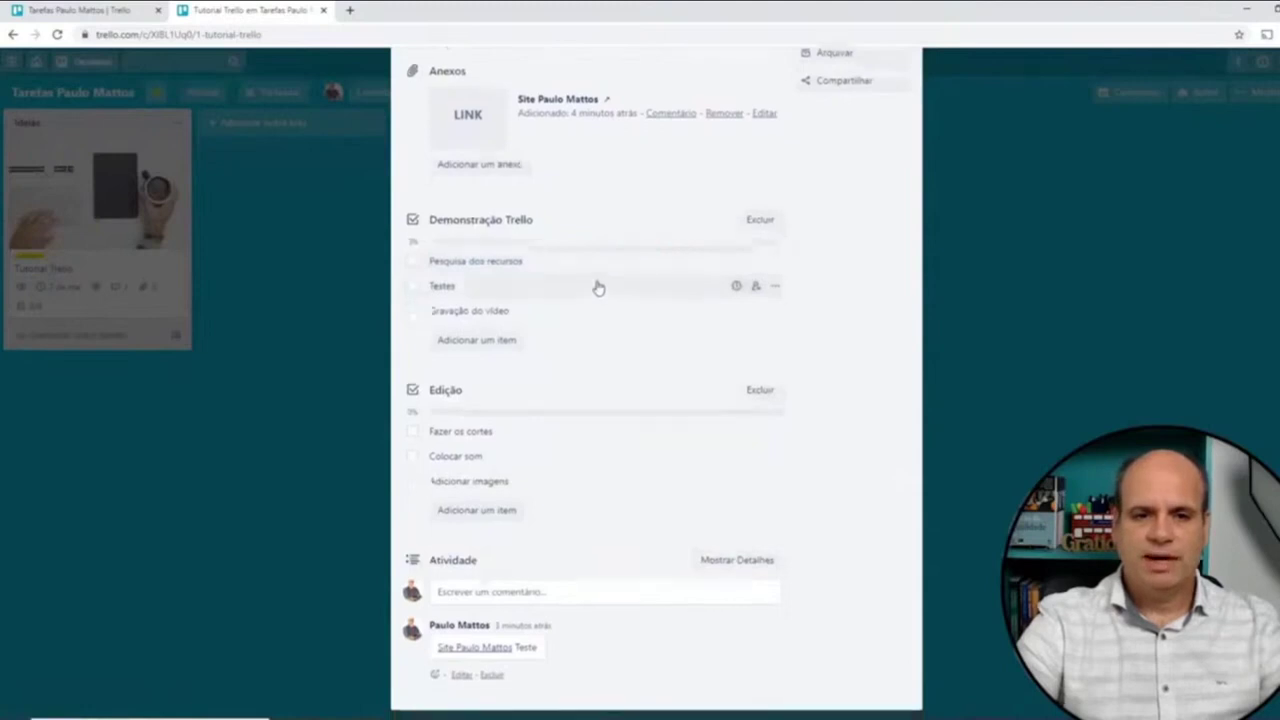
Tick and then untick Fazer os cortes and Colocar som in the Edição checklist, leaving it at 0%
scroll(569, 226, down, 1)
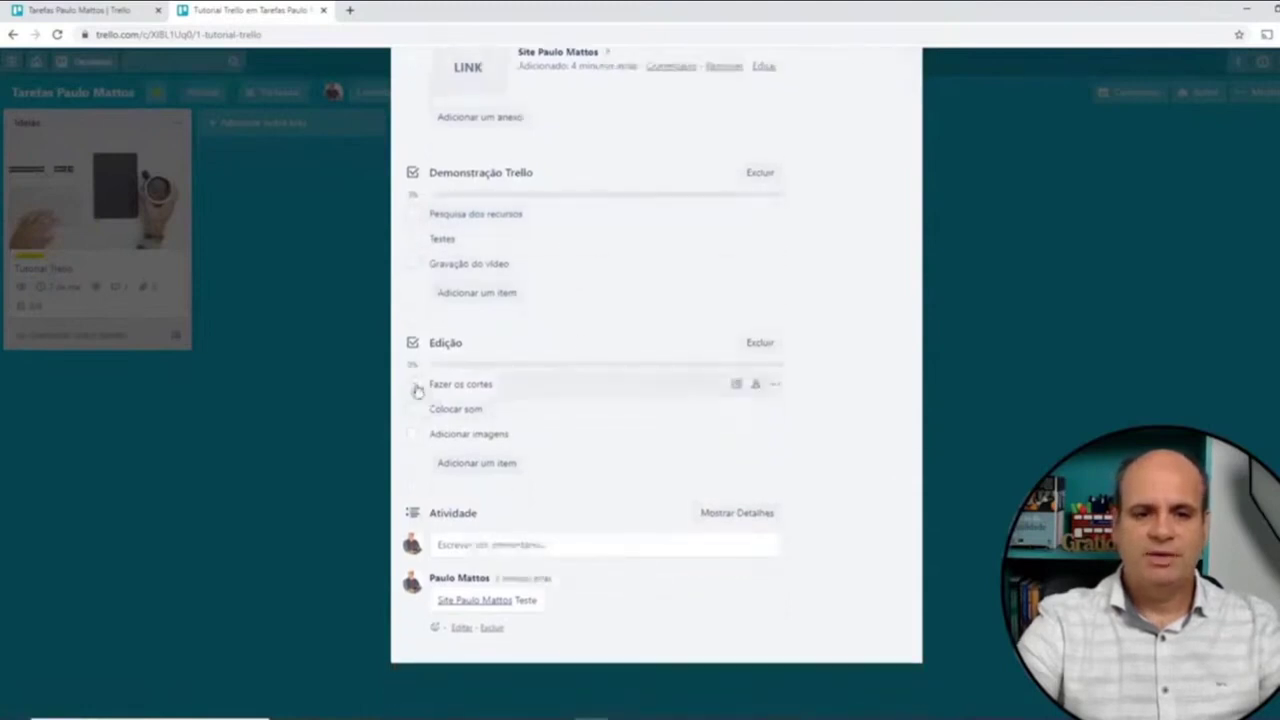
click(412, 384)
click(412, 409)
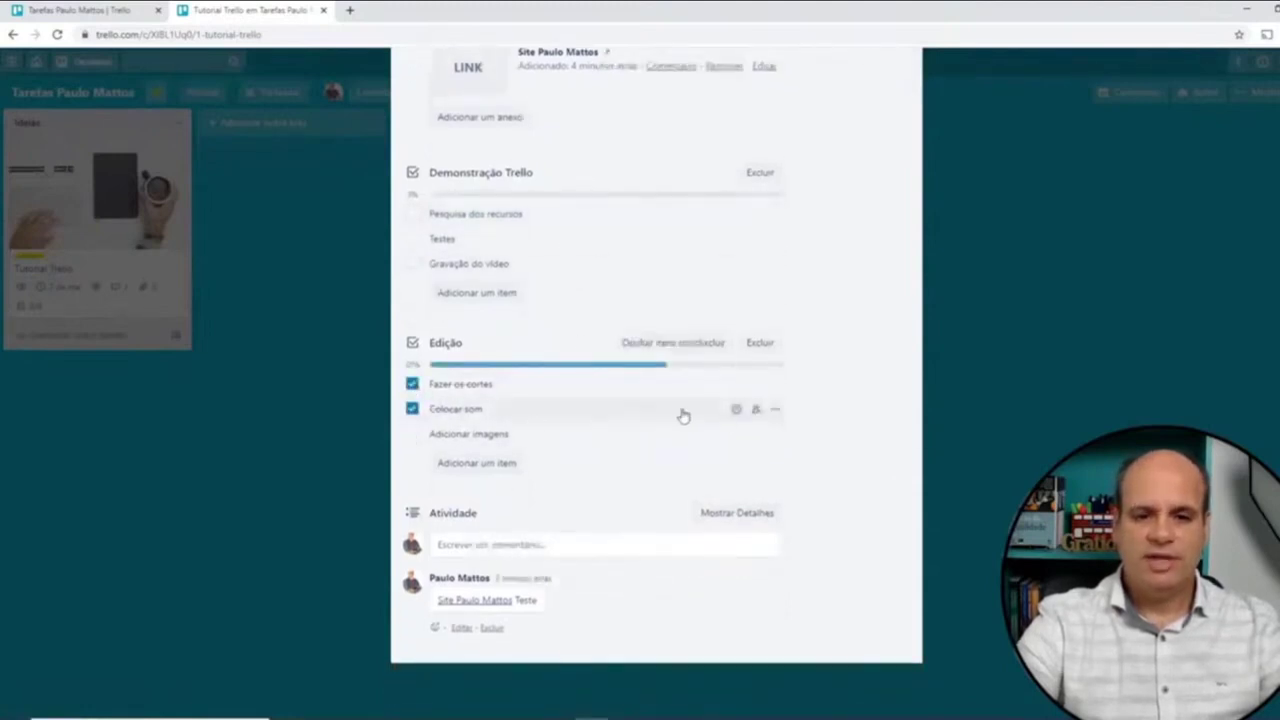
click(412, 384)
click(412, 408)
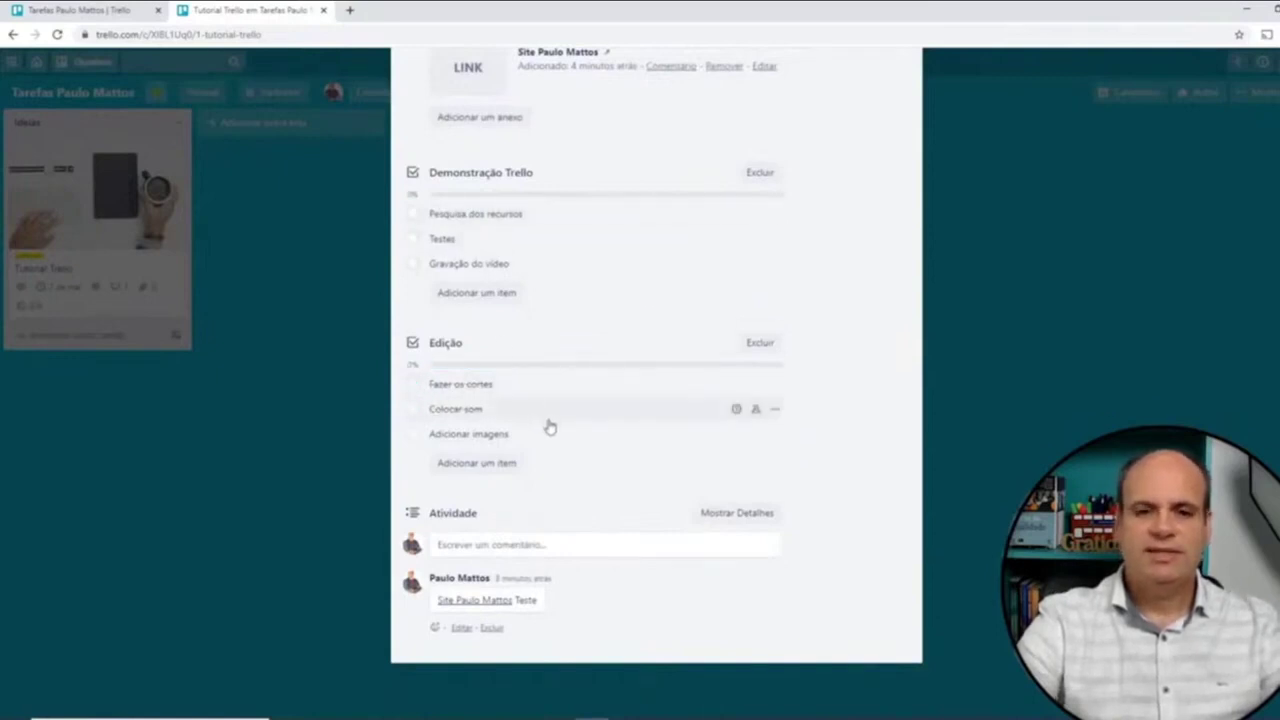
scroll(608, 303, up, 2)
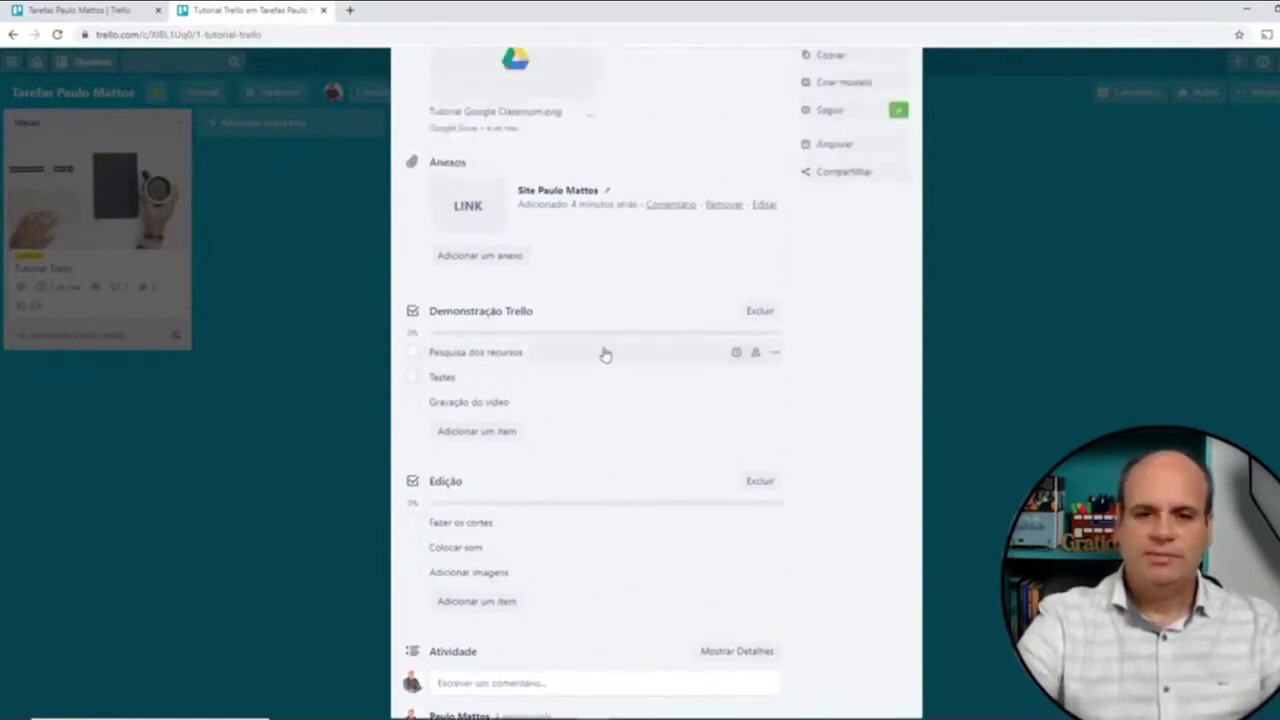
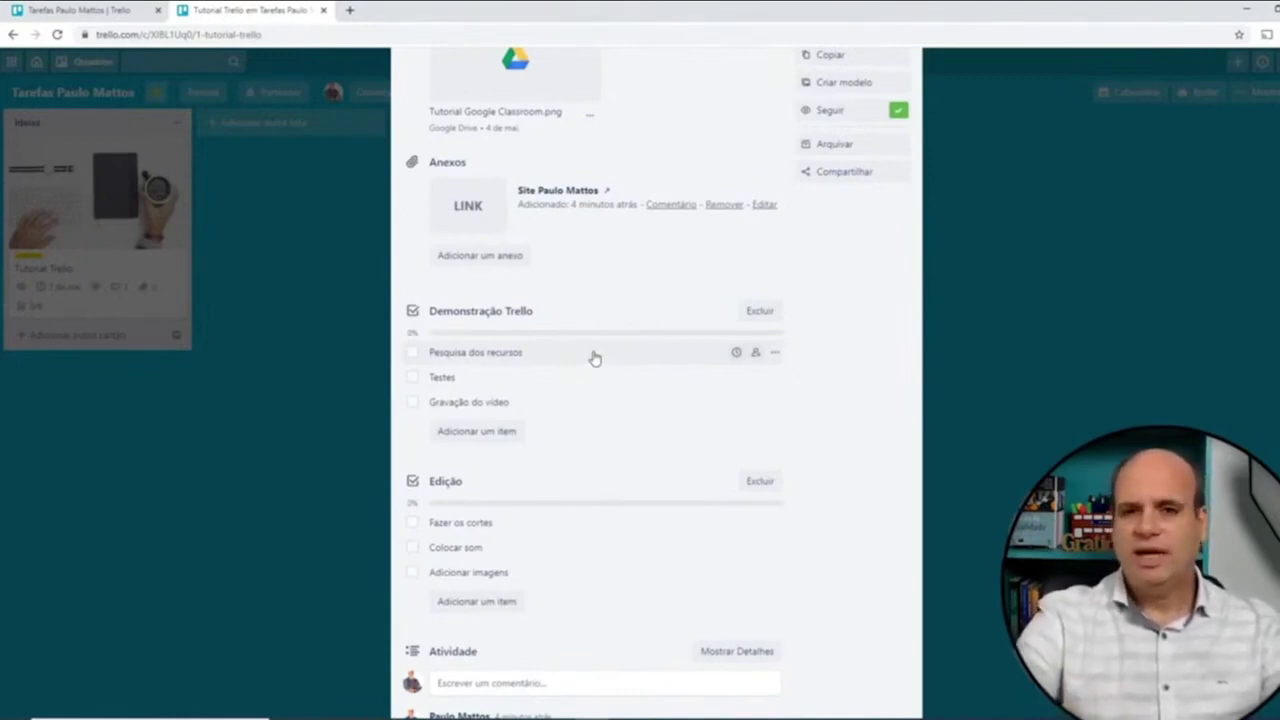
Convert the Pesquisa dos recursos checklist item into its own card, then close Tutorial Trello
click(778, 356)
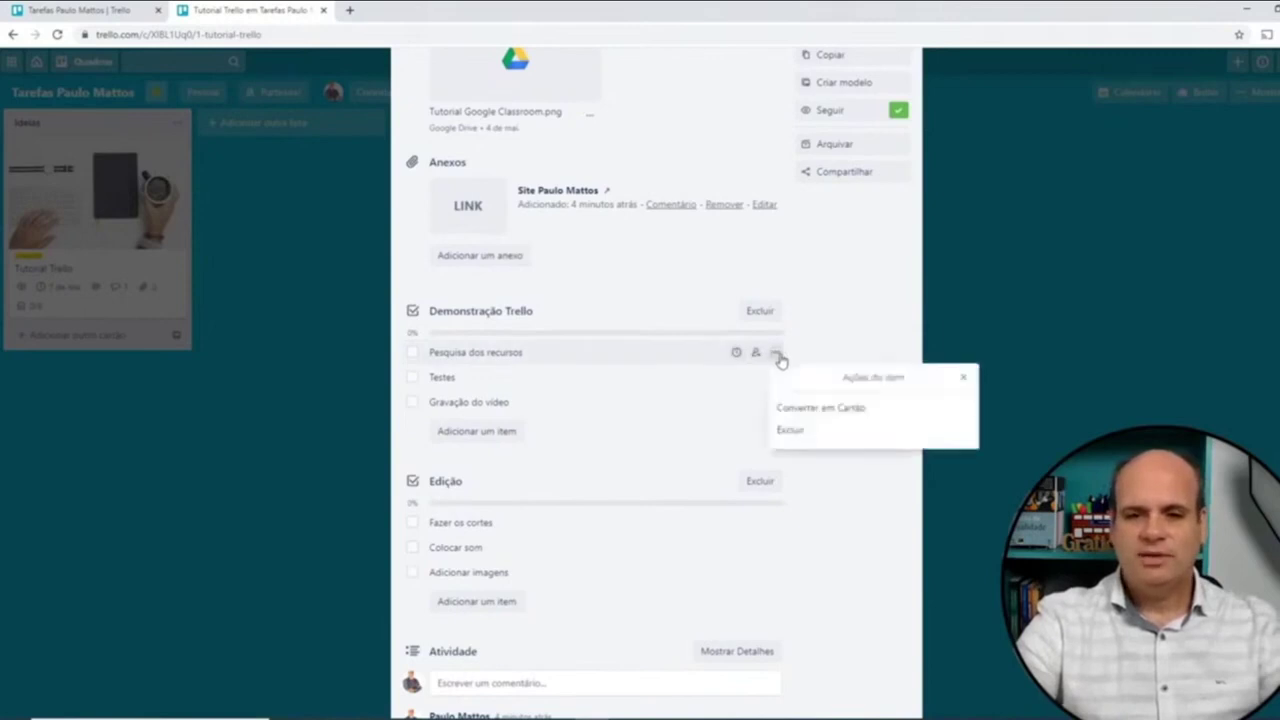
click(820, 408)
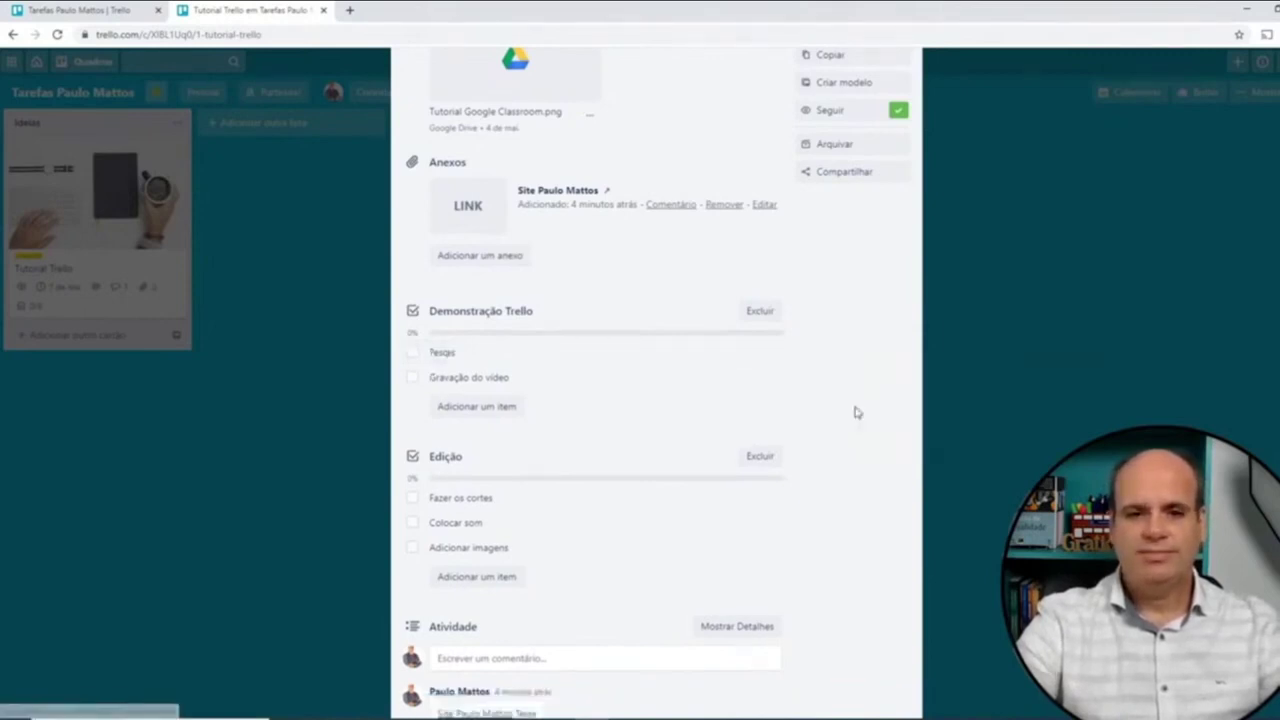
scroll(974, 326, up, 5)
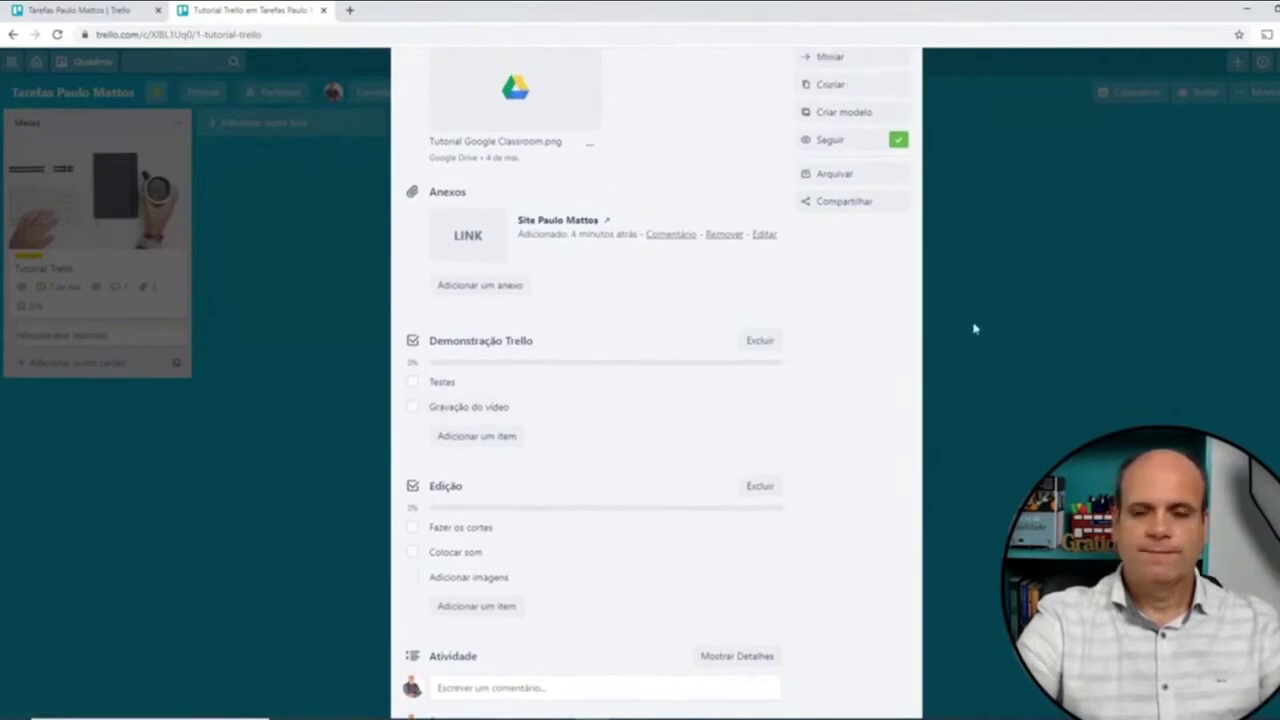
click(905, 100)
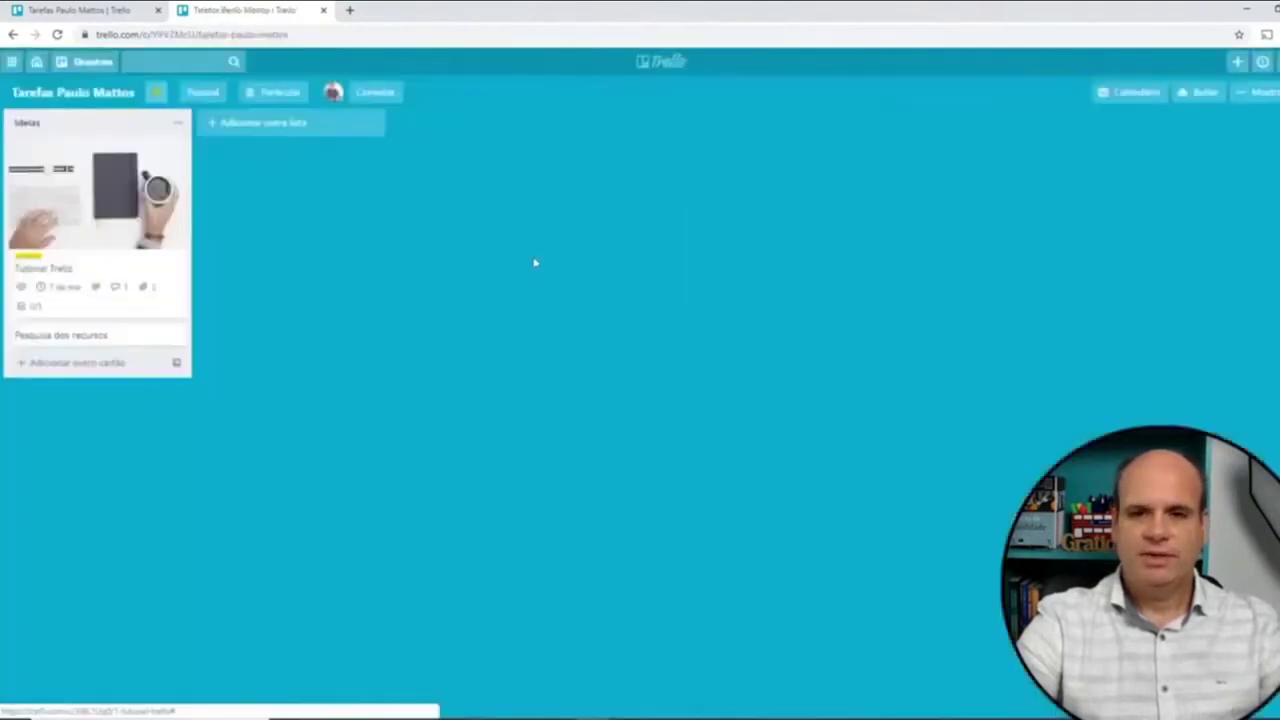
Open the new Pesquisa dos recursos card, start then cancel a description, and close it
click(64, 342)
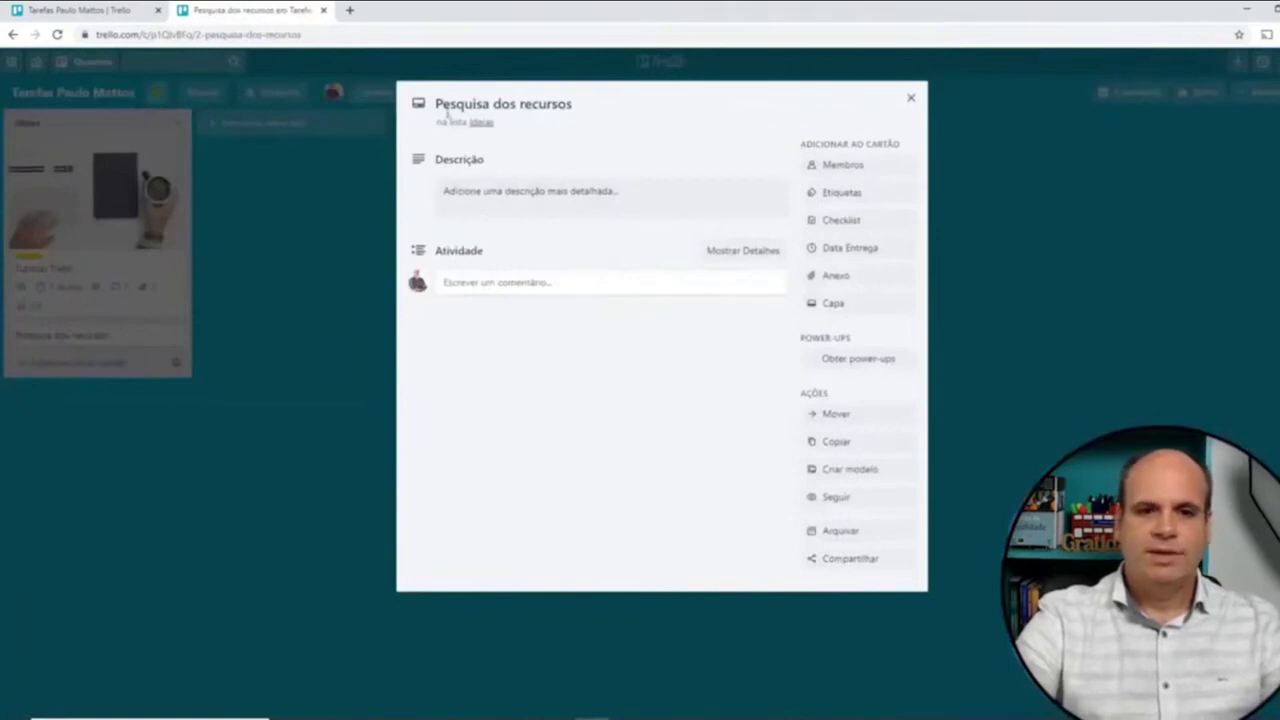
click(651, 205)
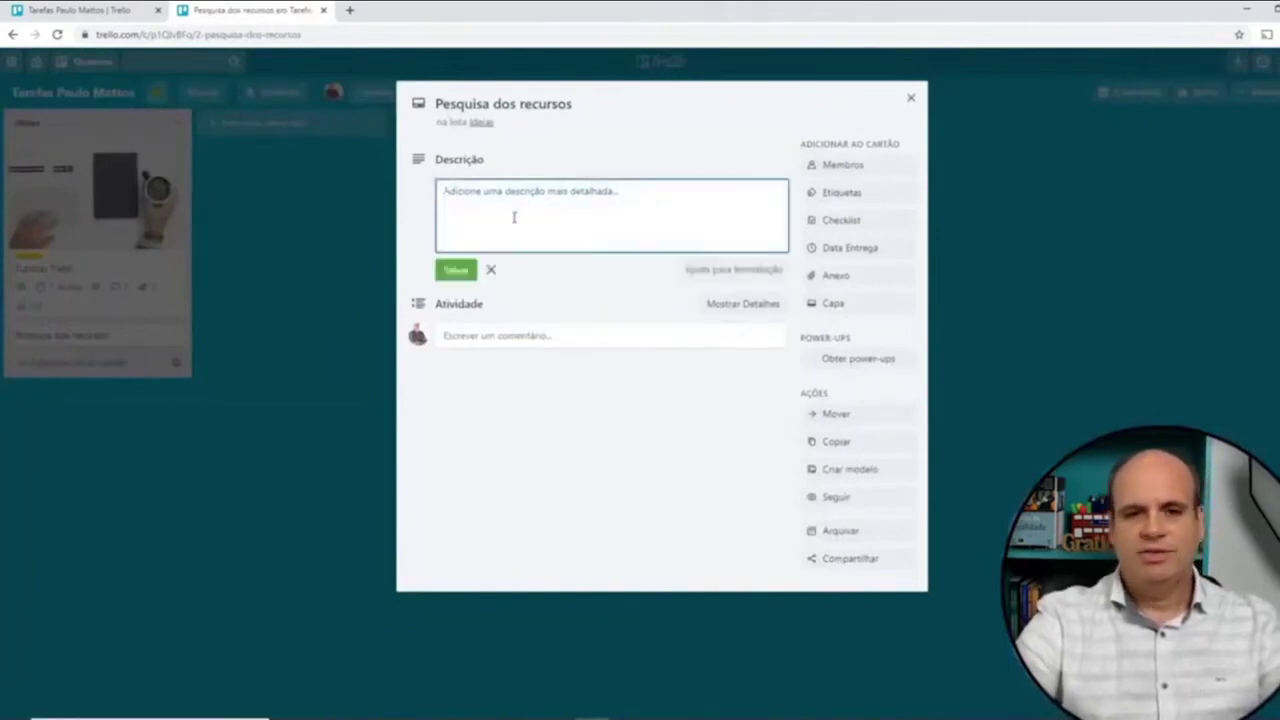
click(491, 270)
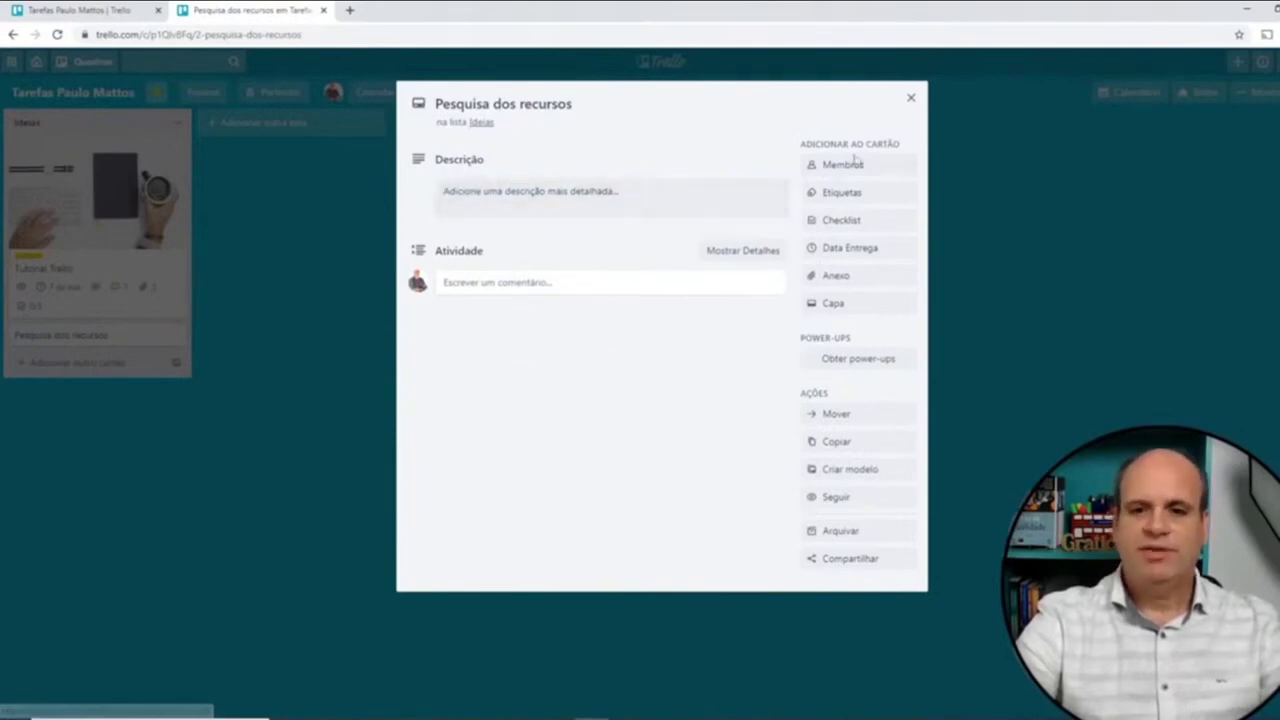
click(911, 100)
Review the Tutorial Trello and Pesquisa dos recursos cards again, ending with Tutorial Trello open
click(94, 242)
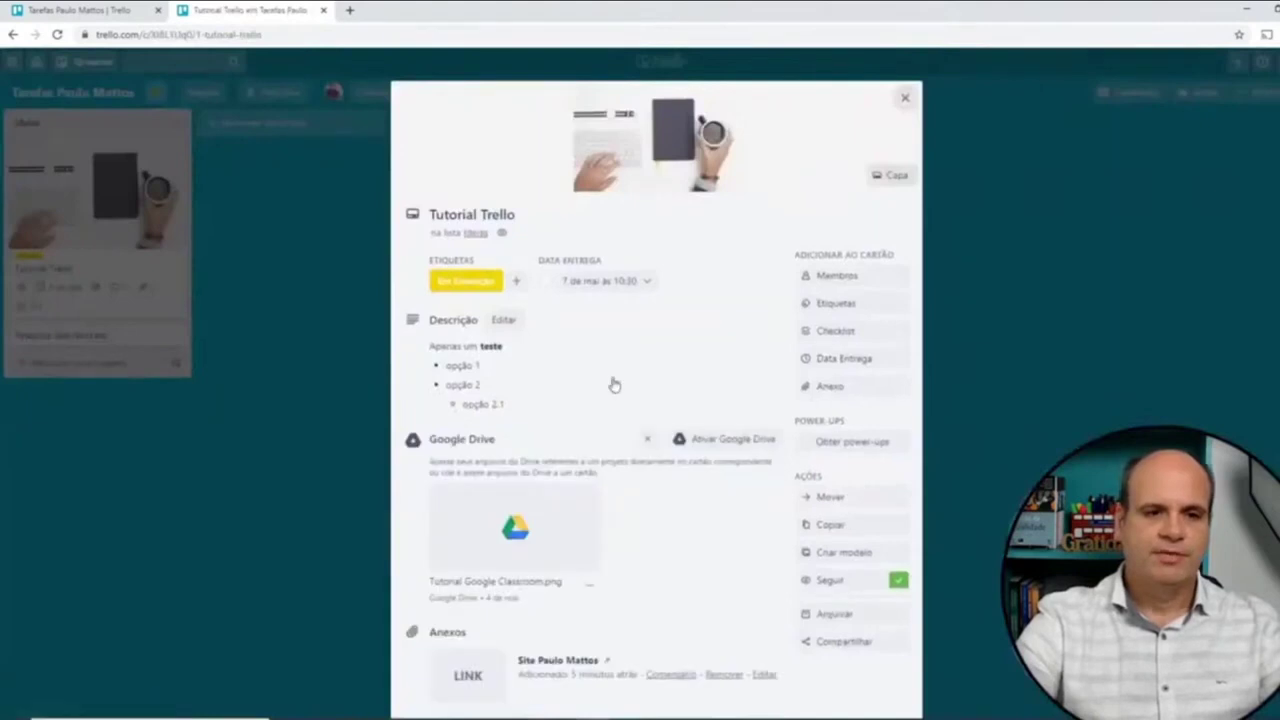
scroll(677, 433, down, 6)
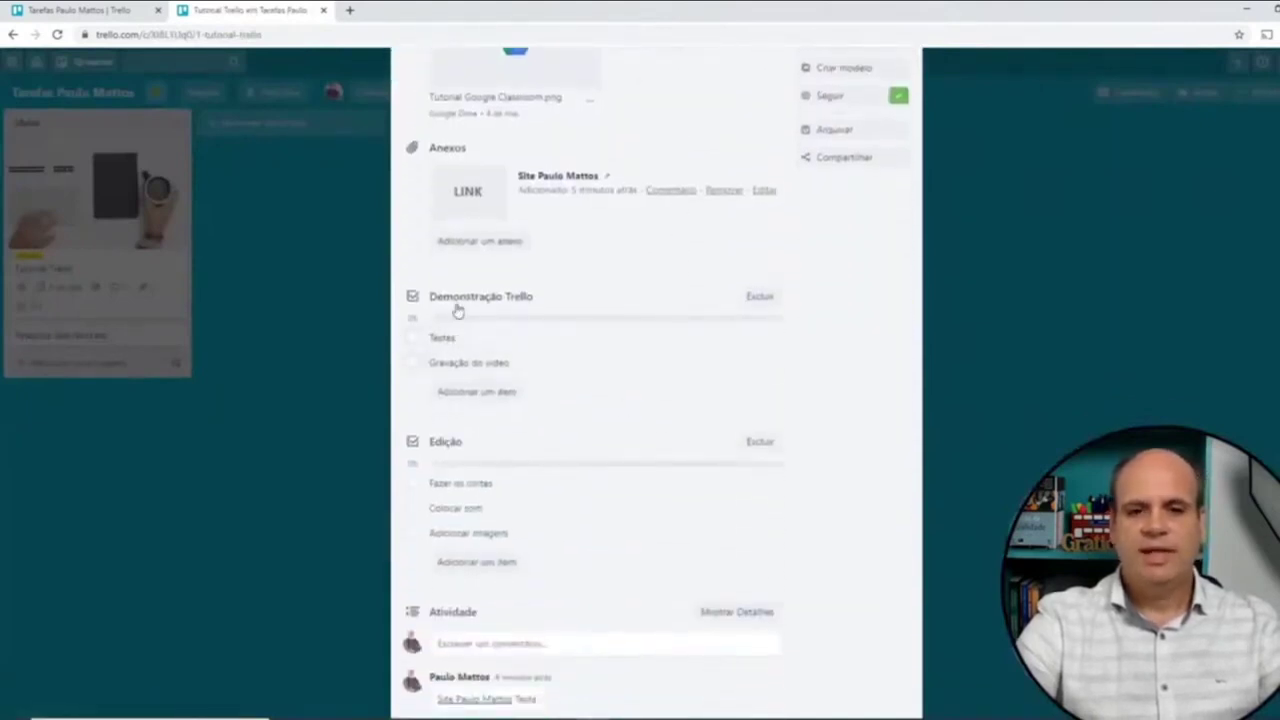
scroll(547, 399, up, 1)
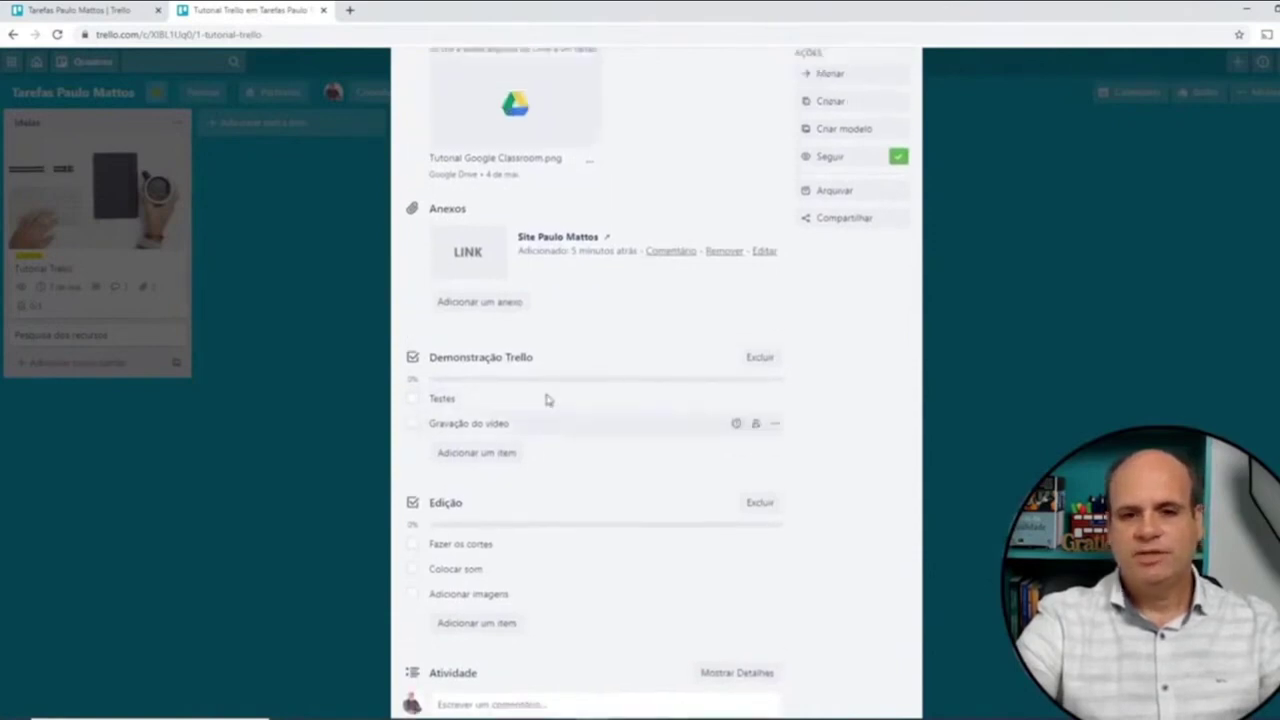
scroll(609, 420, up, 2)
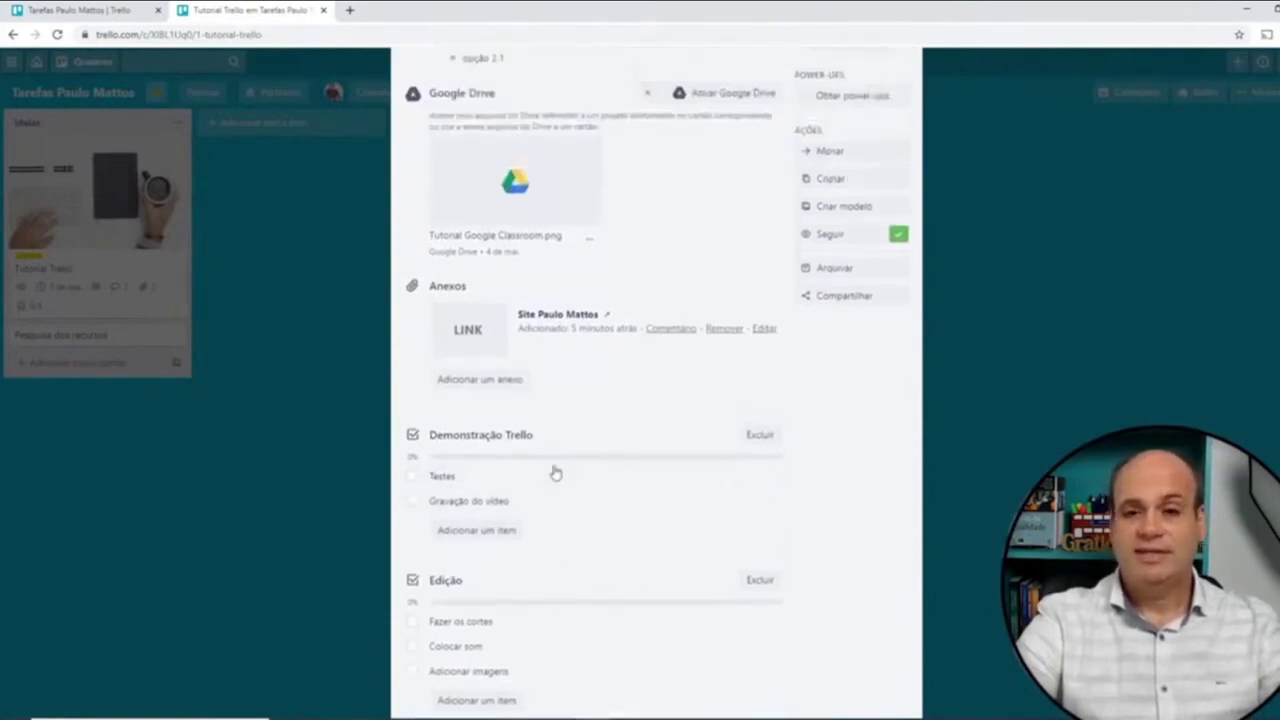
scroll(600, 497, up, 1)
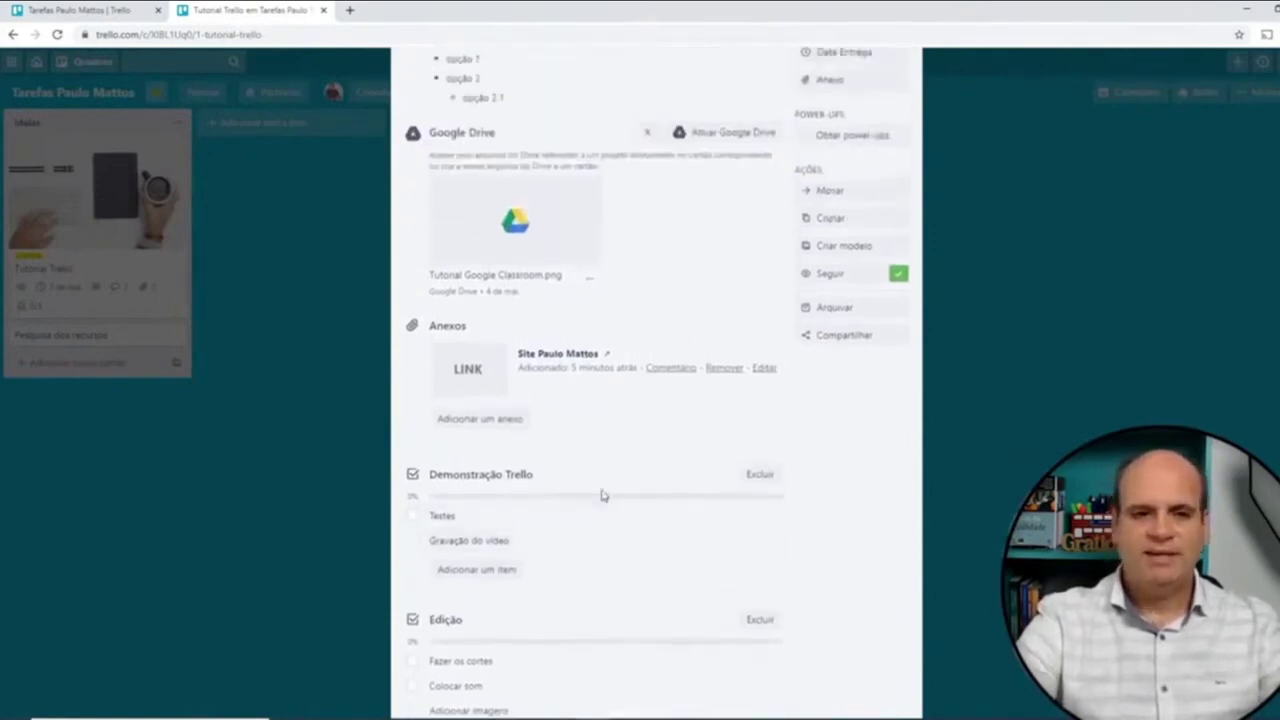
scroll(602, 495, up, 4)
click(902, 101)
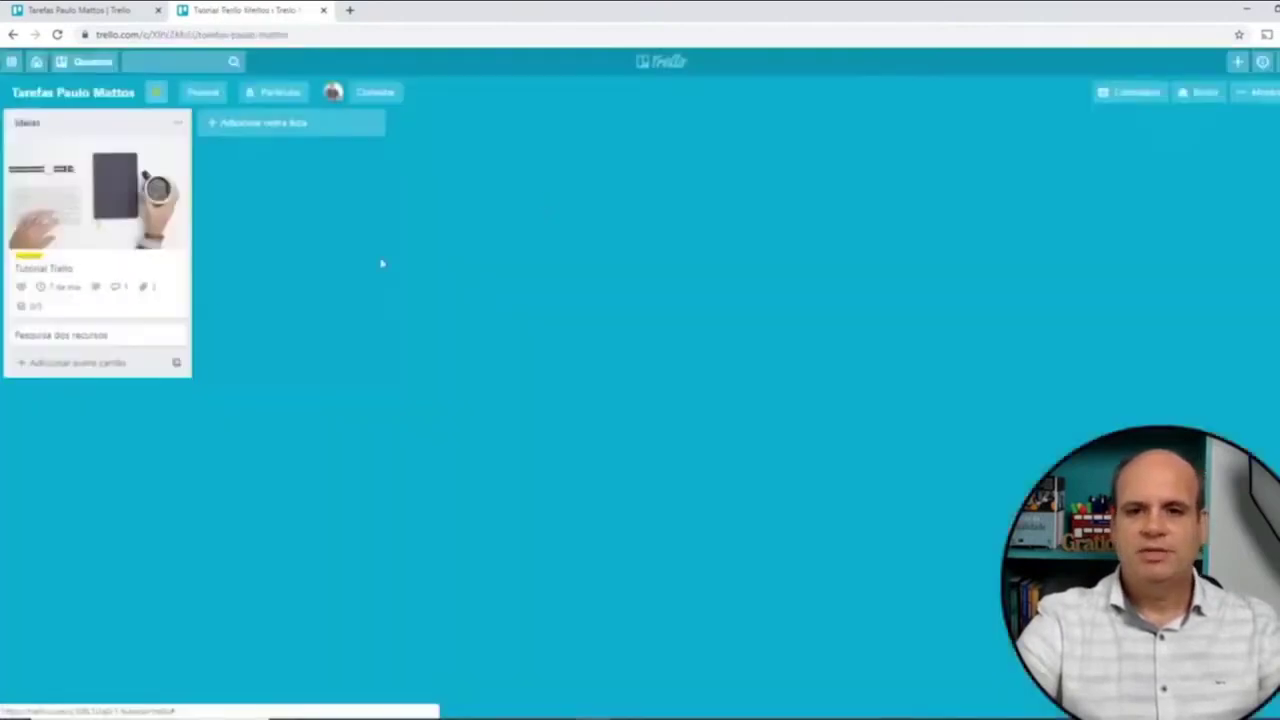
click(80, 334)
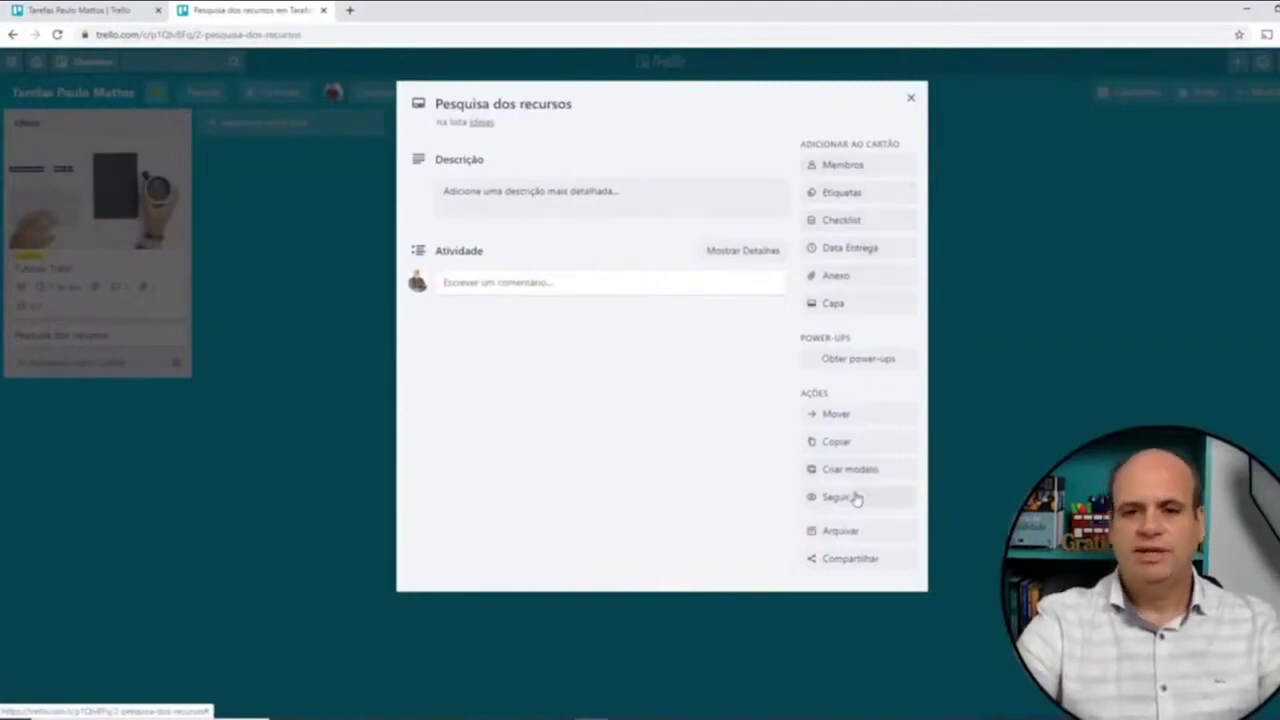
click(911, 97)
click(70, 216)
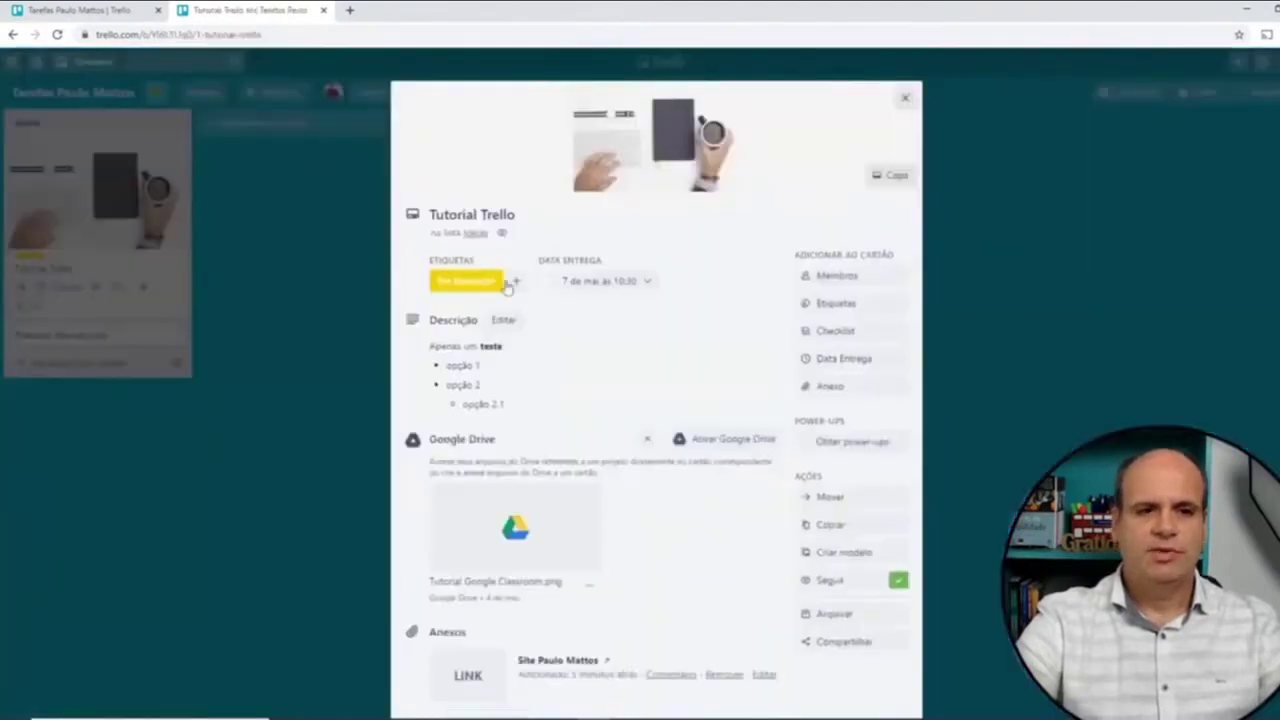
Move the Tutorial Trello card to the Escritório board
scroll(646, 351, down, 3)
scroll(800, 244, up, 1)
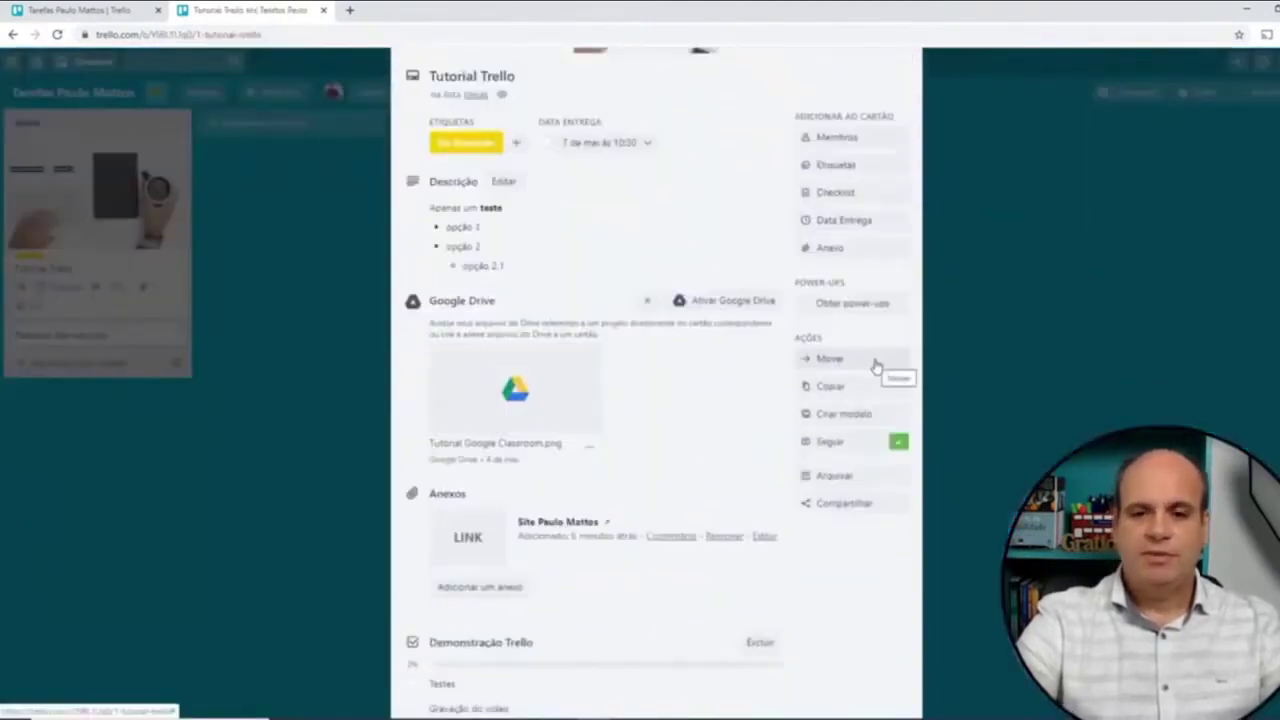
click(880, 362)
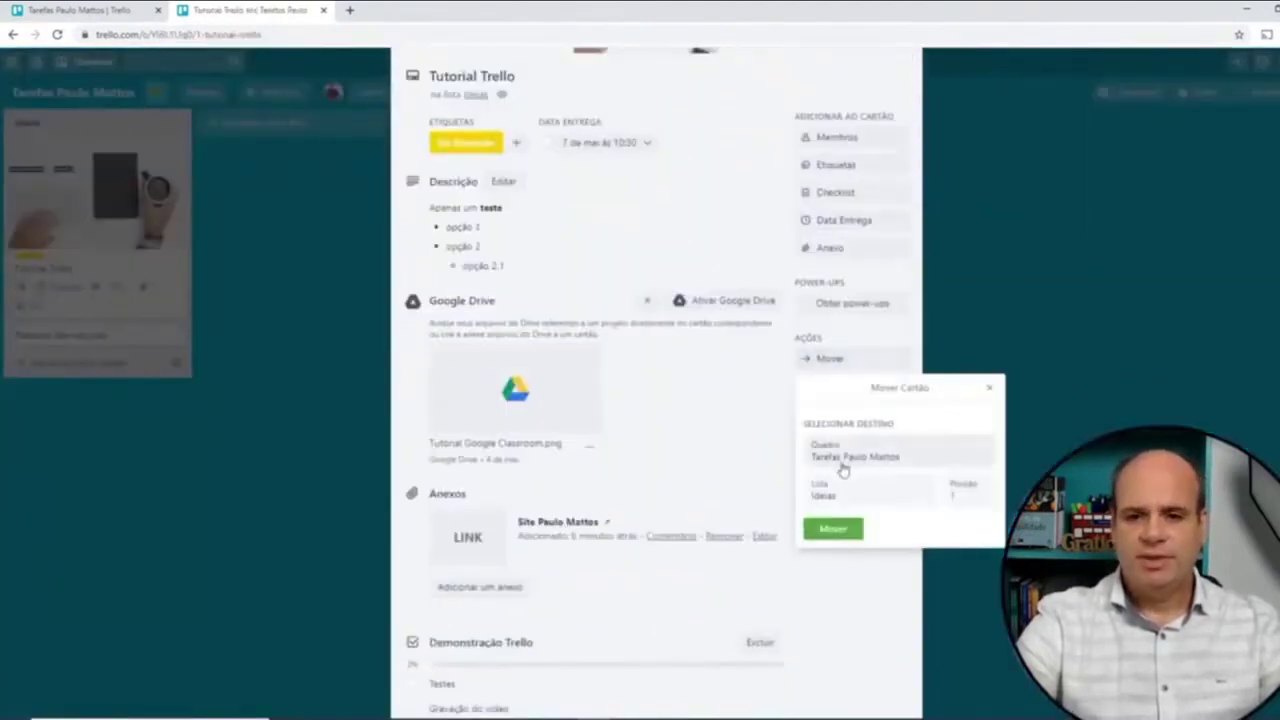
click(953, 456)
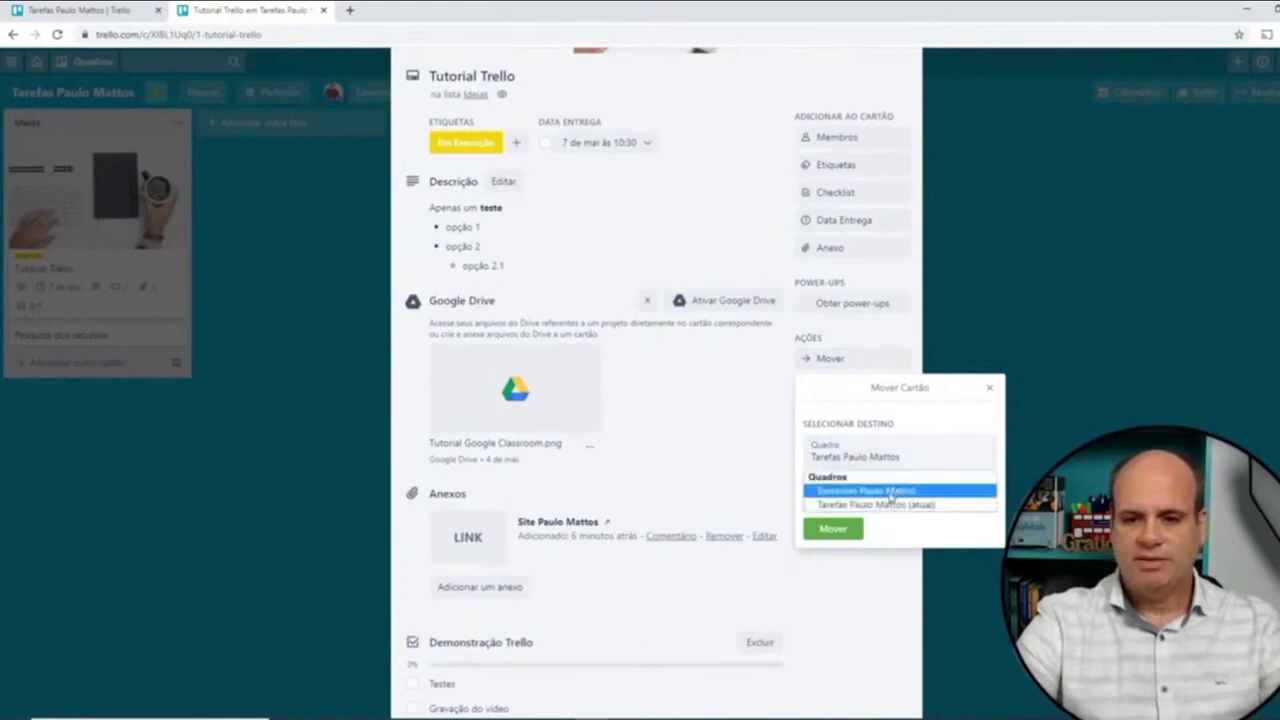
click(897, 493)
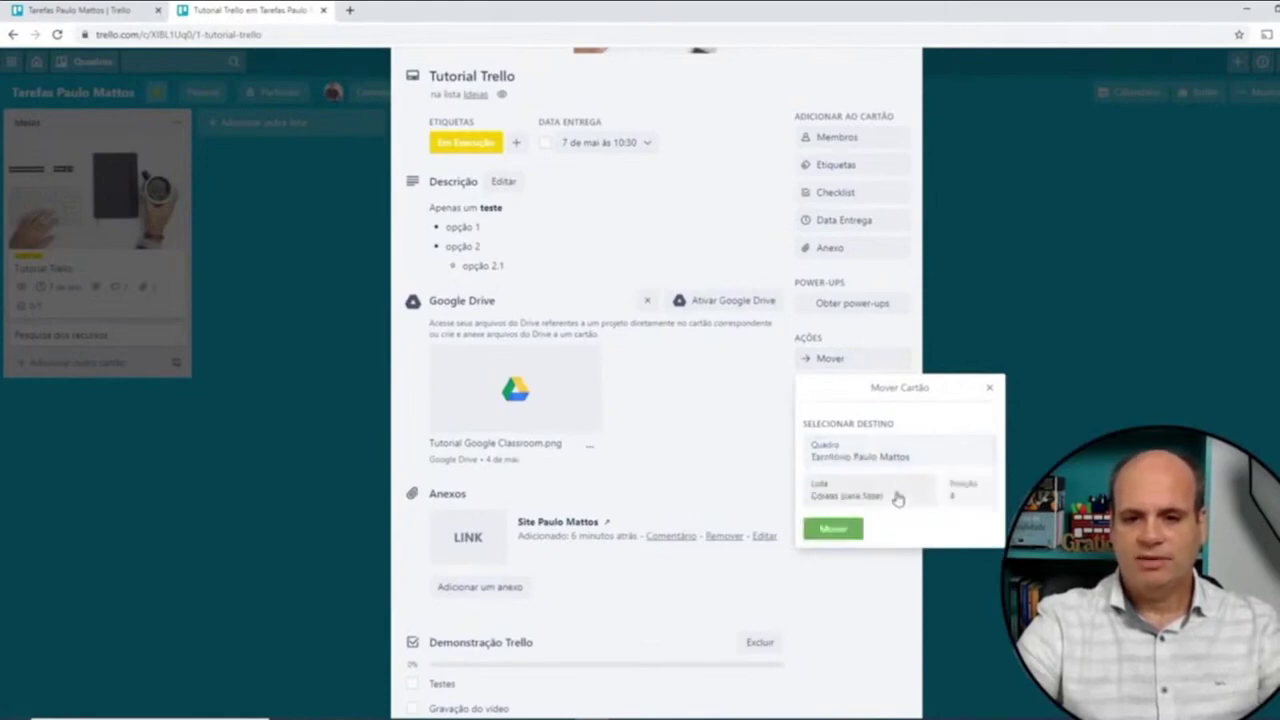
click(830, 531)
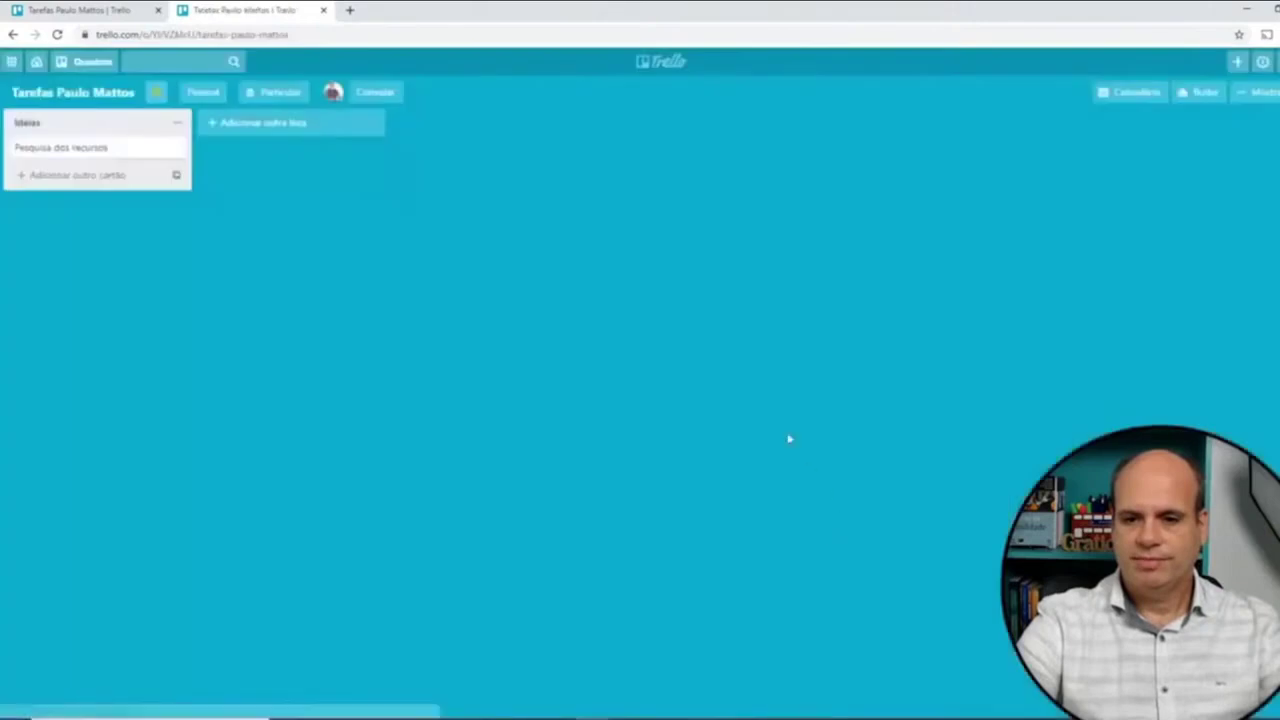
Go to the Escritório board and open the Tutorial Trello card there
click(62, 62)
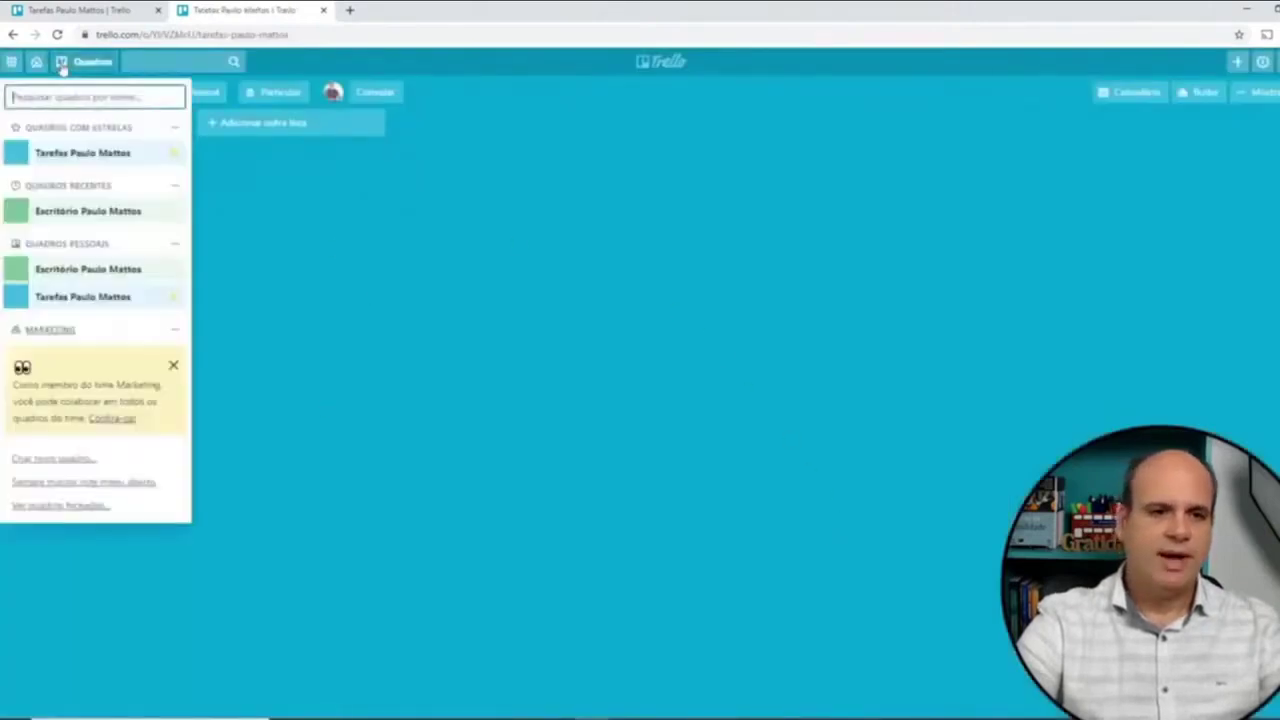
click(70, 216)
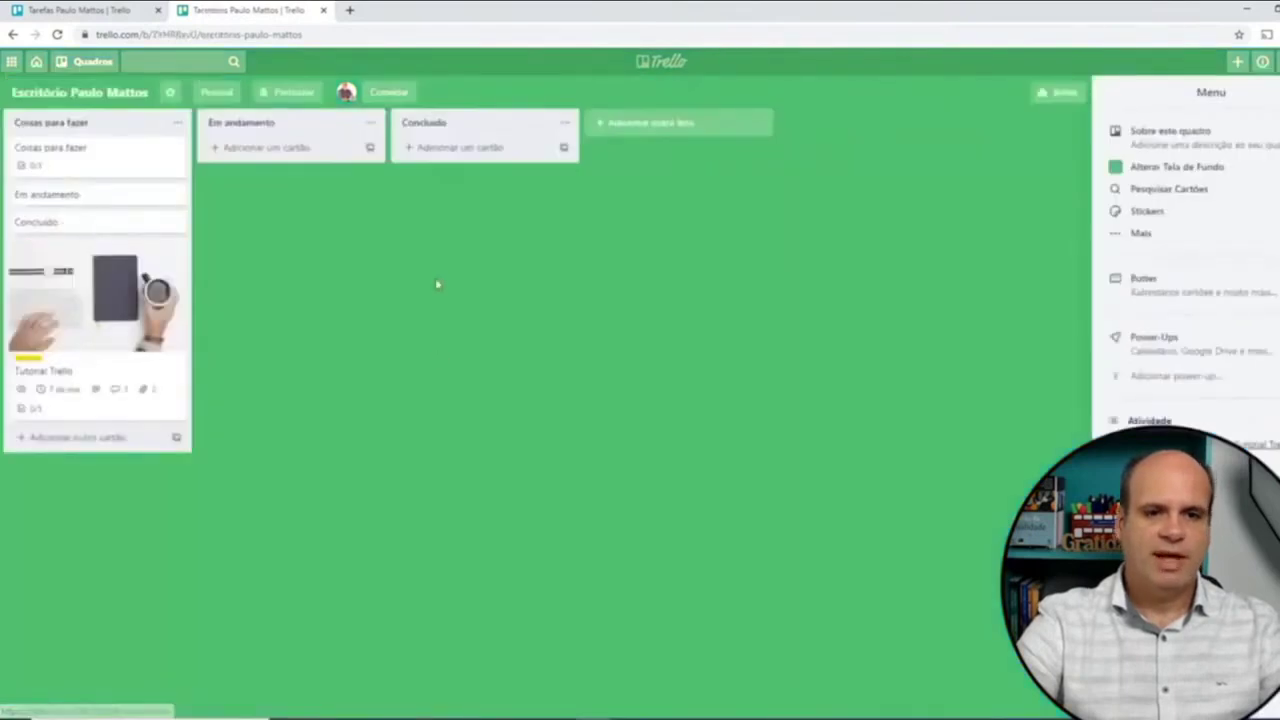
click(72, 261)
scroll(710, 370, down, 3)
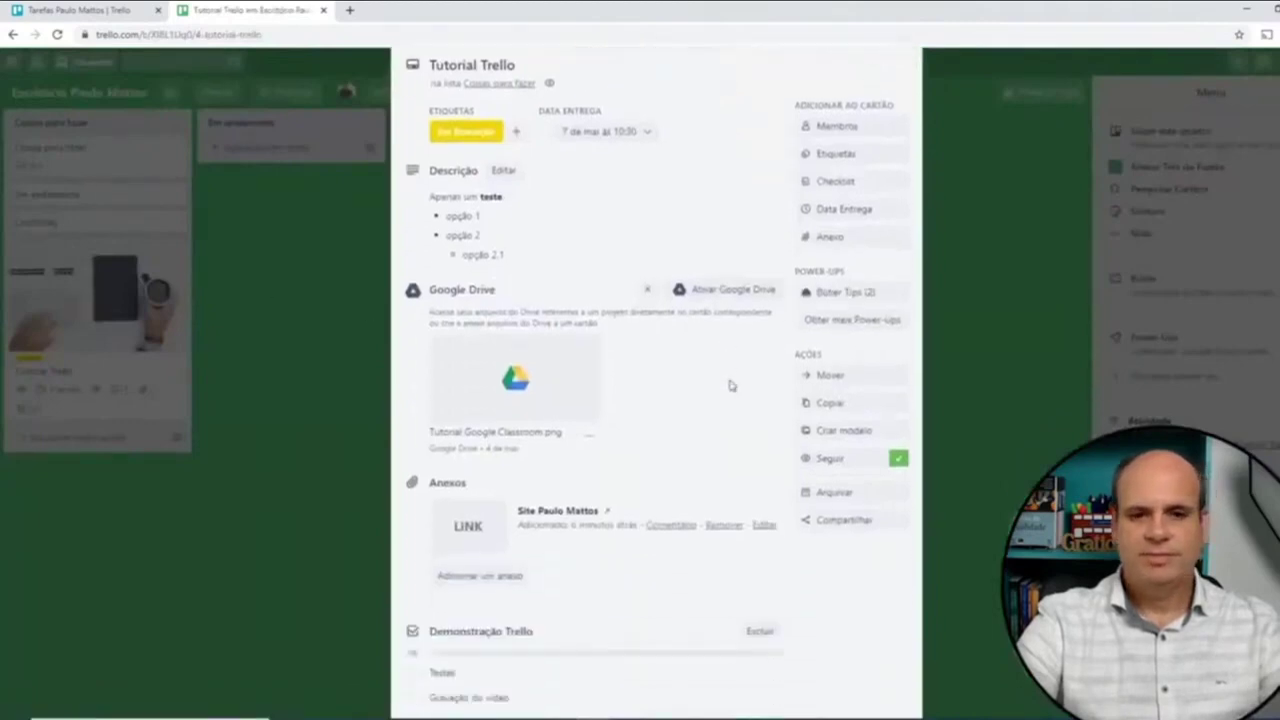
Move the card back to the Tarefas board and return to that board
click(866, 328)
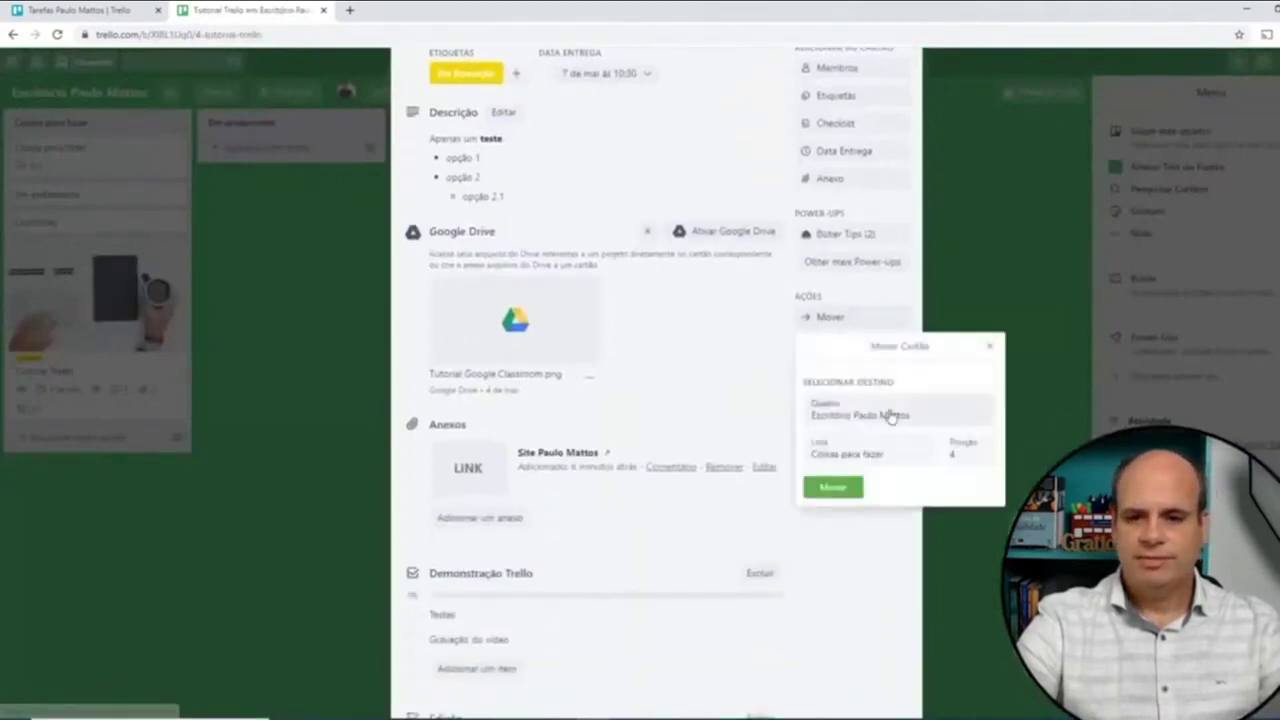
click(888, 415)
click(886, 464)
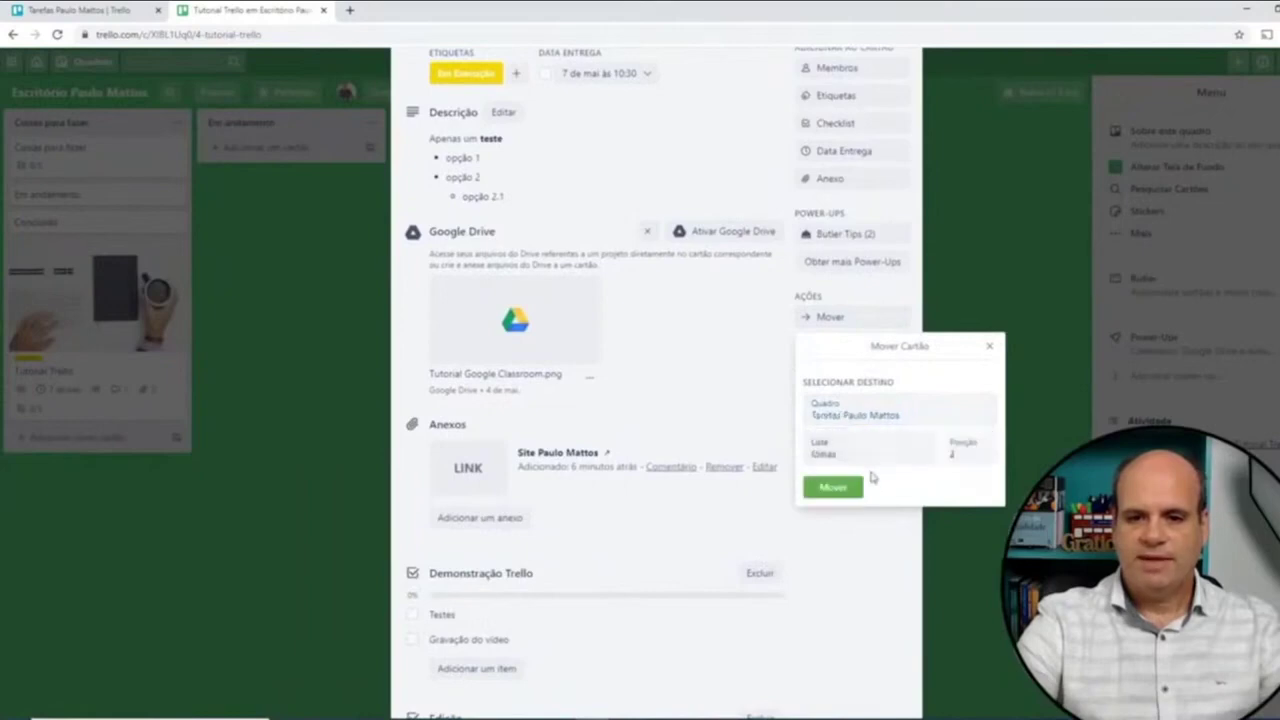
click(834, 488)
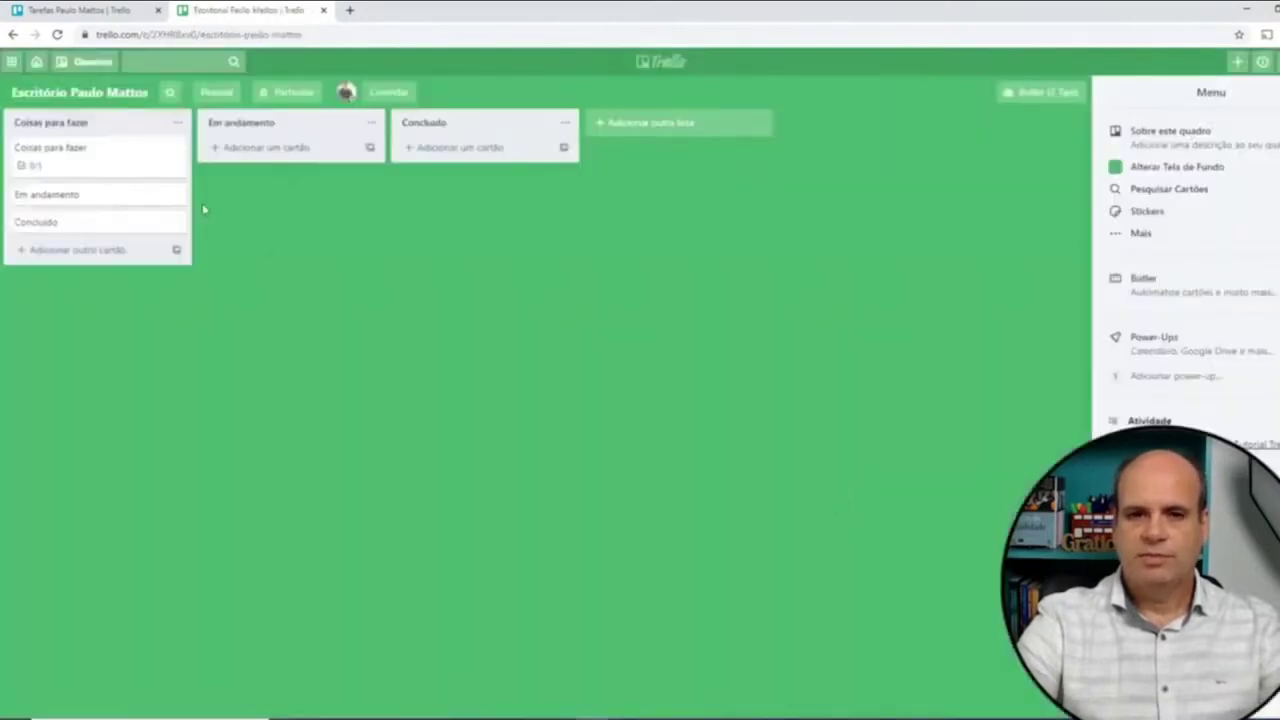
click(60, 61)
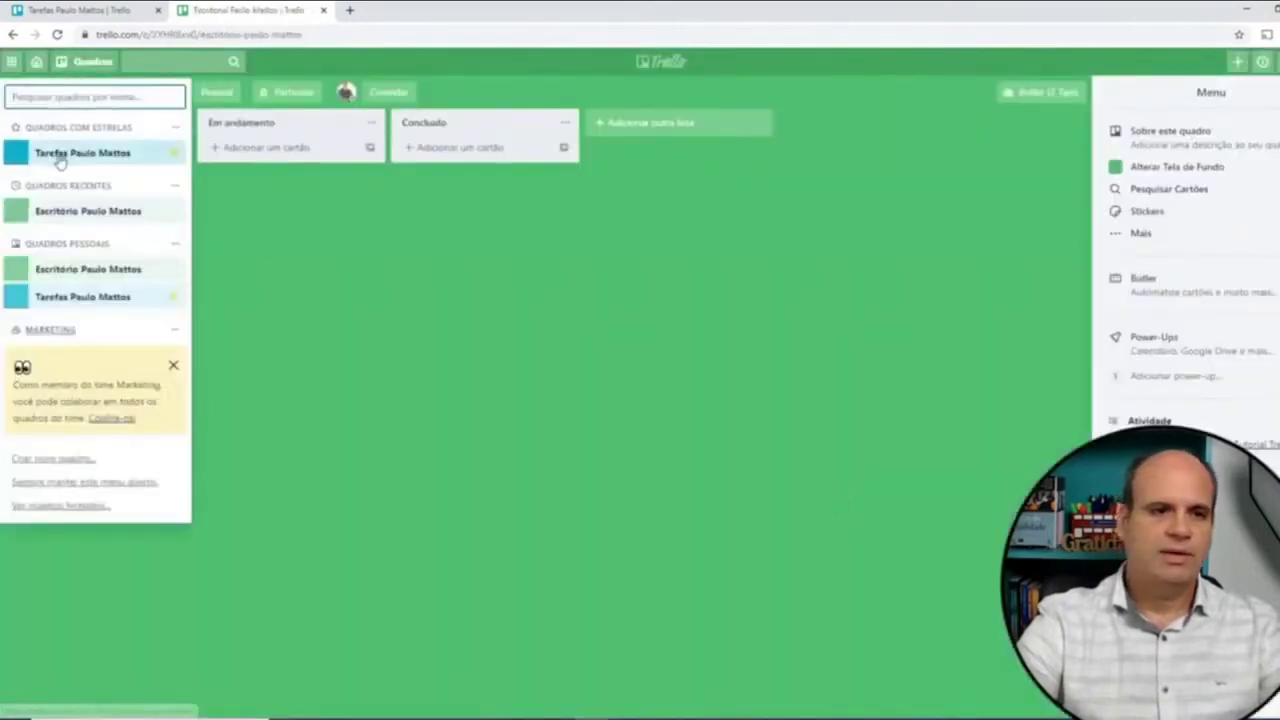
click(55, 163)
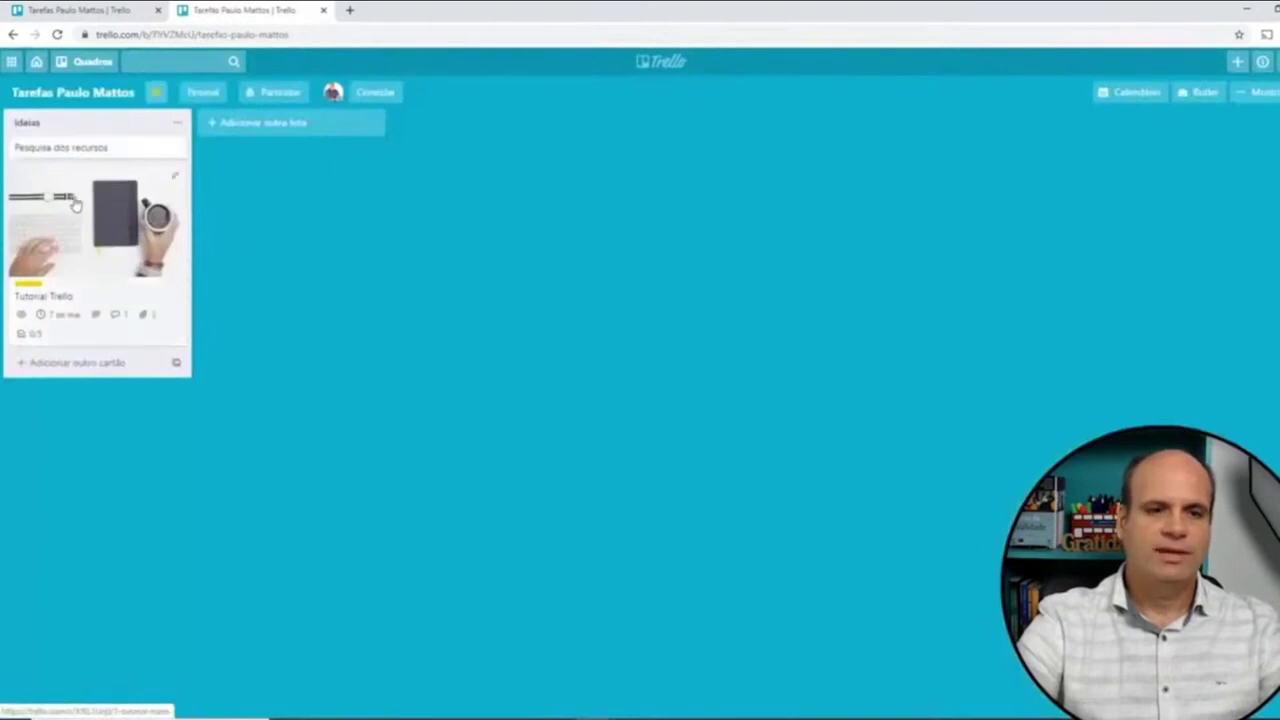
Start copying Tutorial Trello with its checklists kept, targeting the Escritório board
click(75, 203)
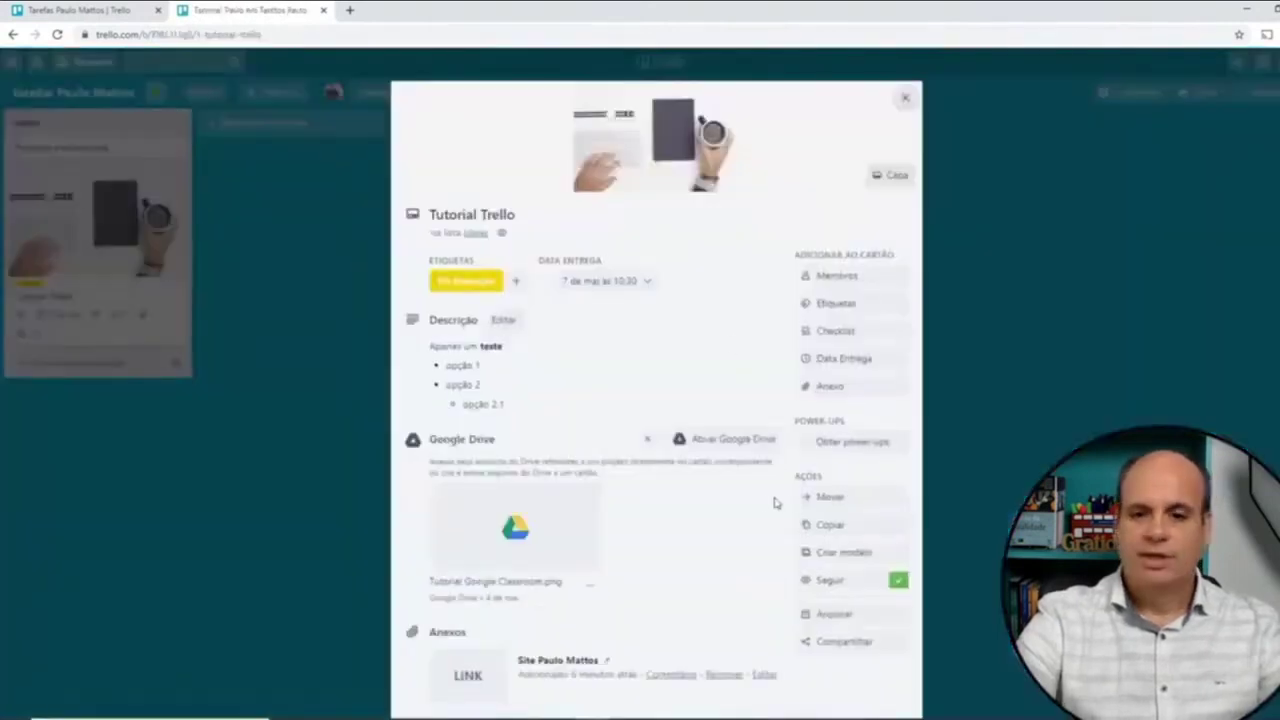
click(849, 527)
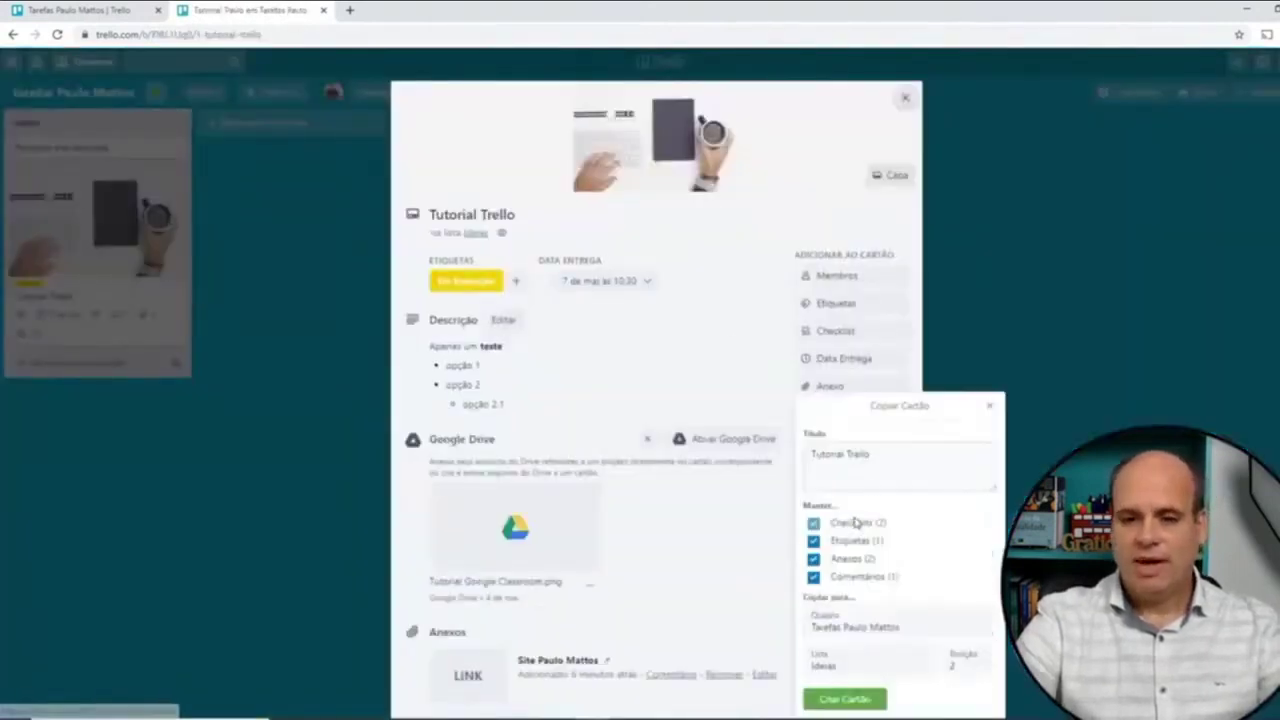
click(889, 450)
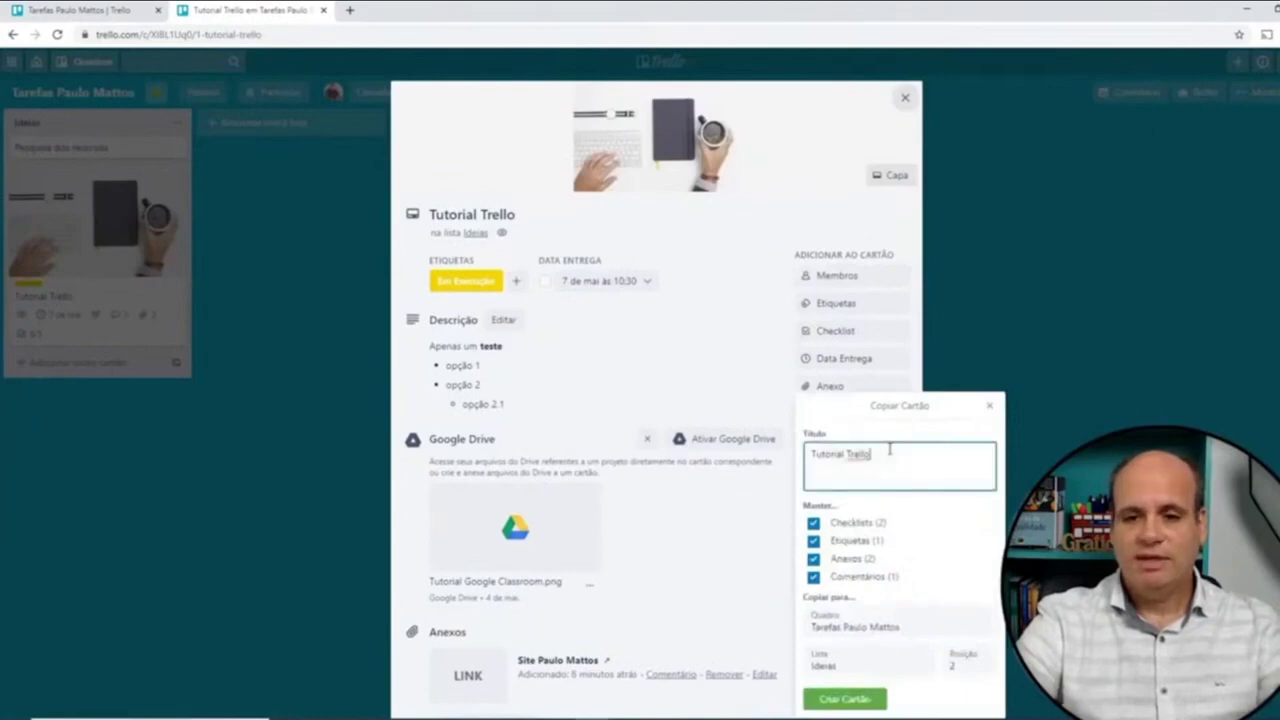
click(814, 524)
click(814, 523)
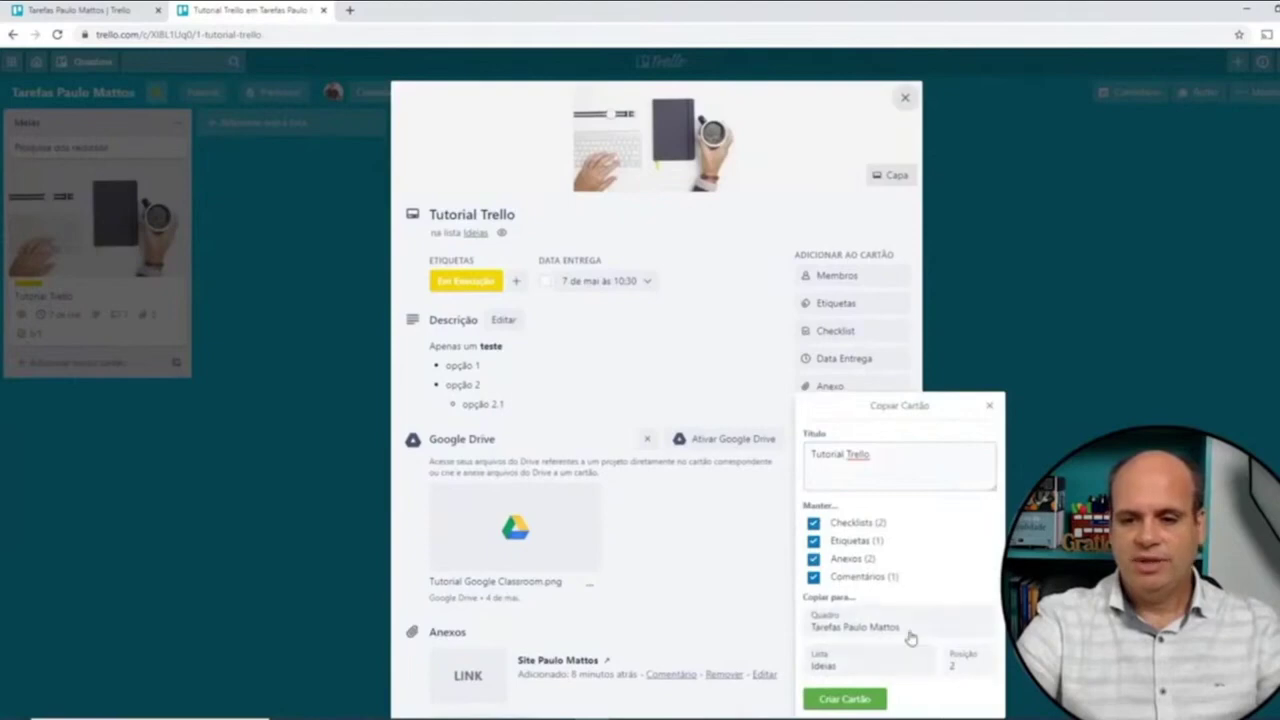
click(910, 628)
click(902, 662)
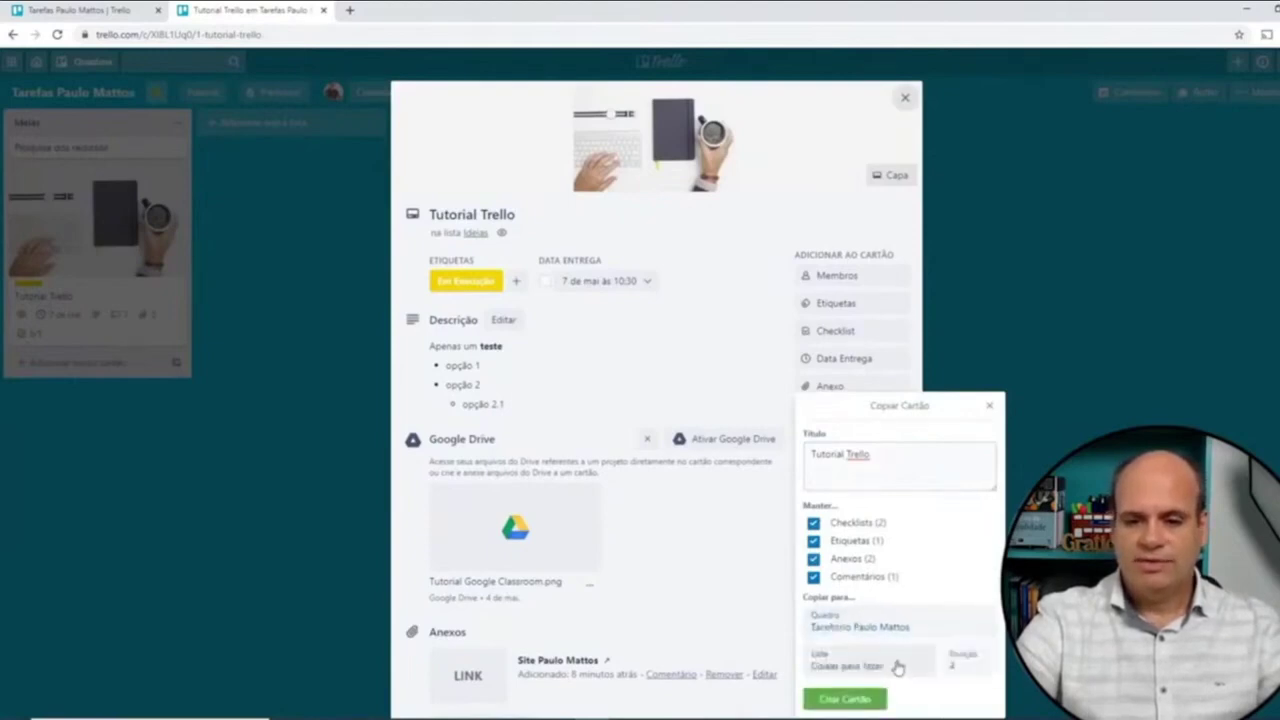
Place the copy at position 4 in the Em andamento list and create it
click(984, 668)
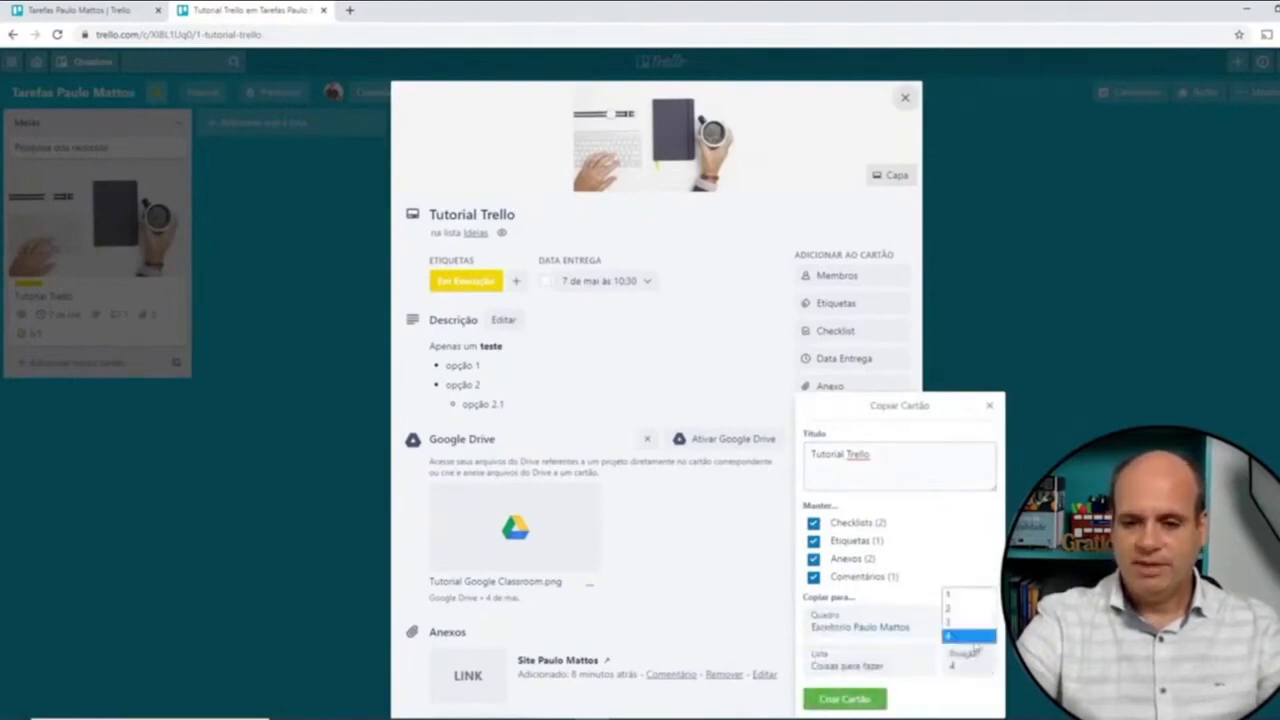
click(973, 641)
click(968, 666)
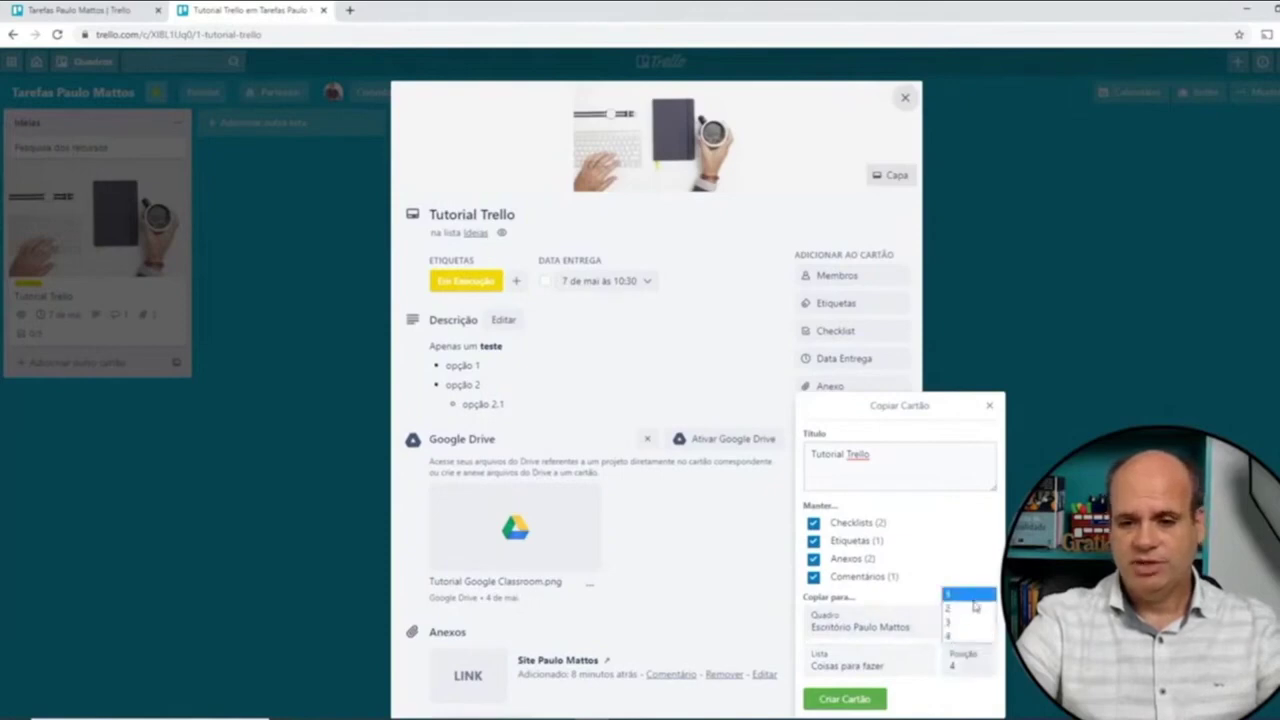
click(968, 638)
click(915, 670)
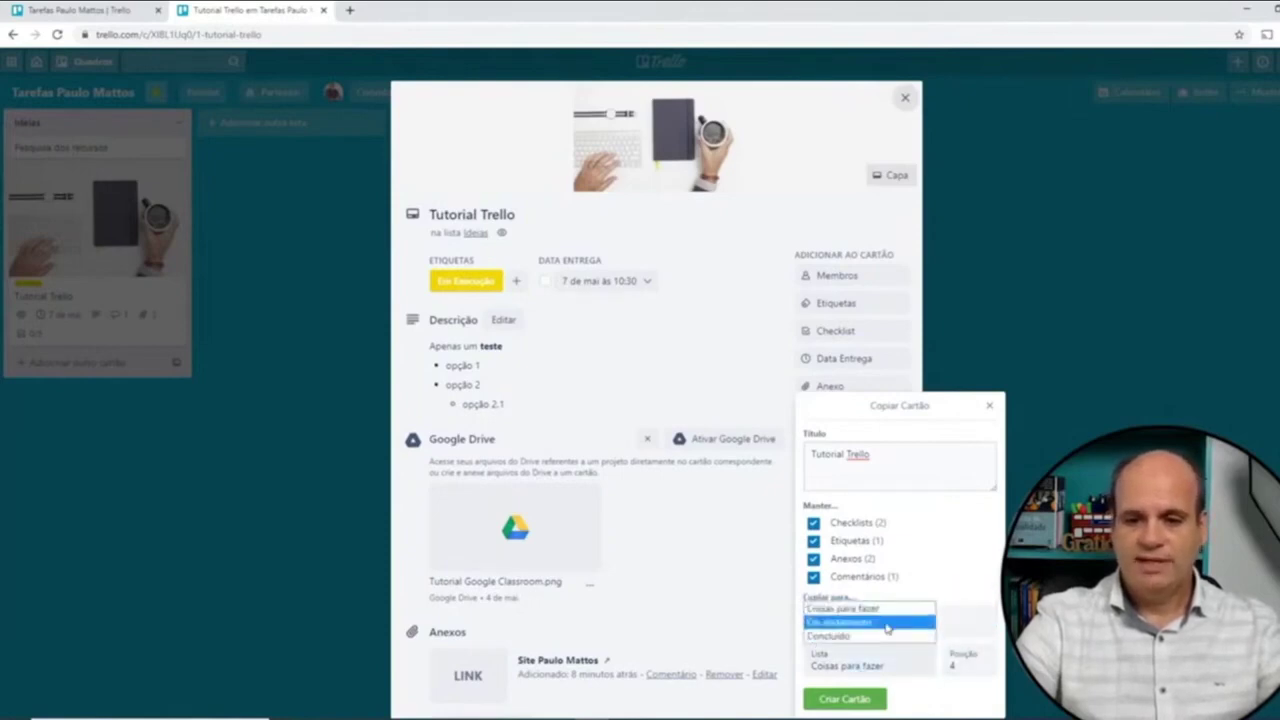
click(886, 625)
click(857, 700)
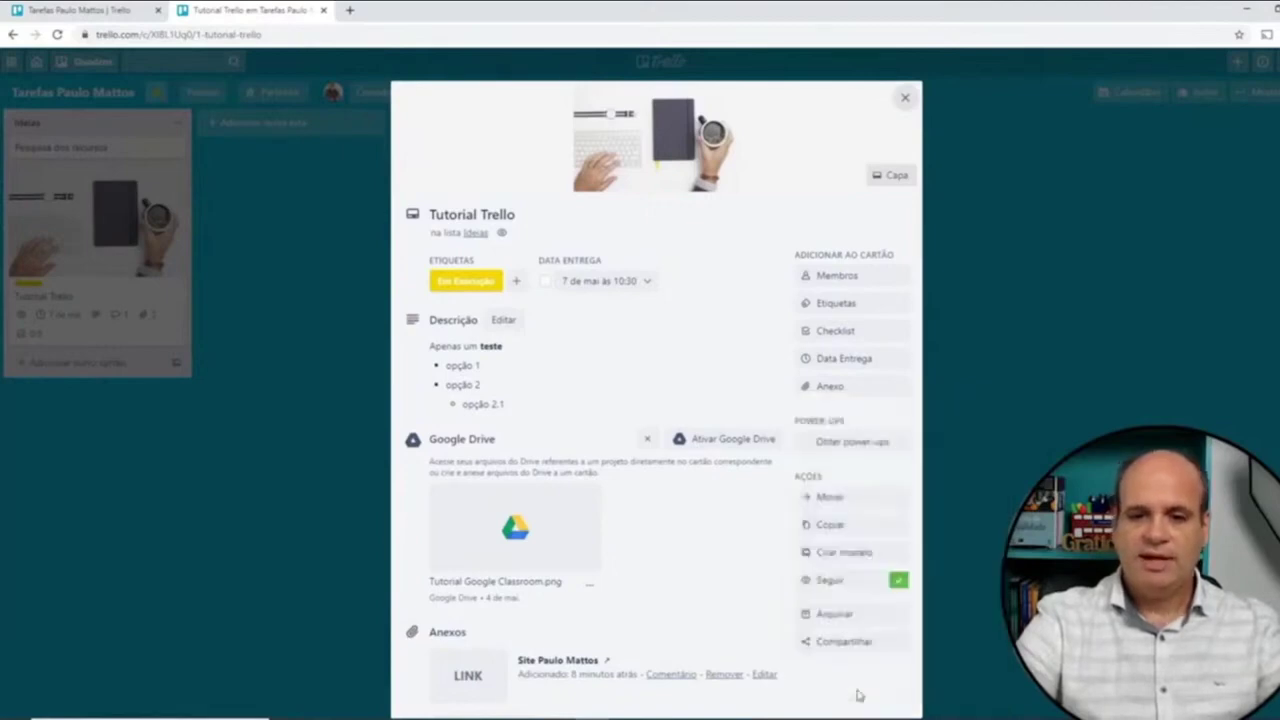
View the copied card on the Escritório board, then return to the starred Tarefas board
click(905, 97)
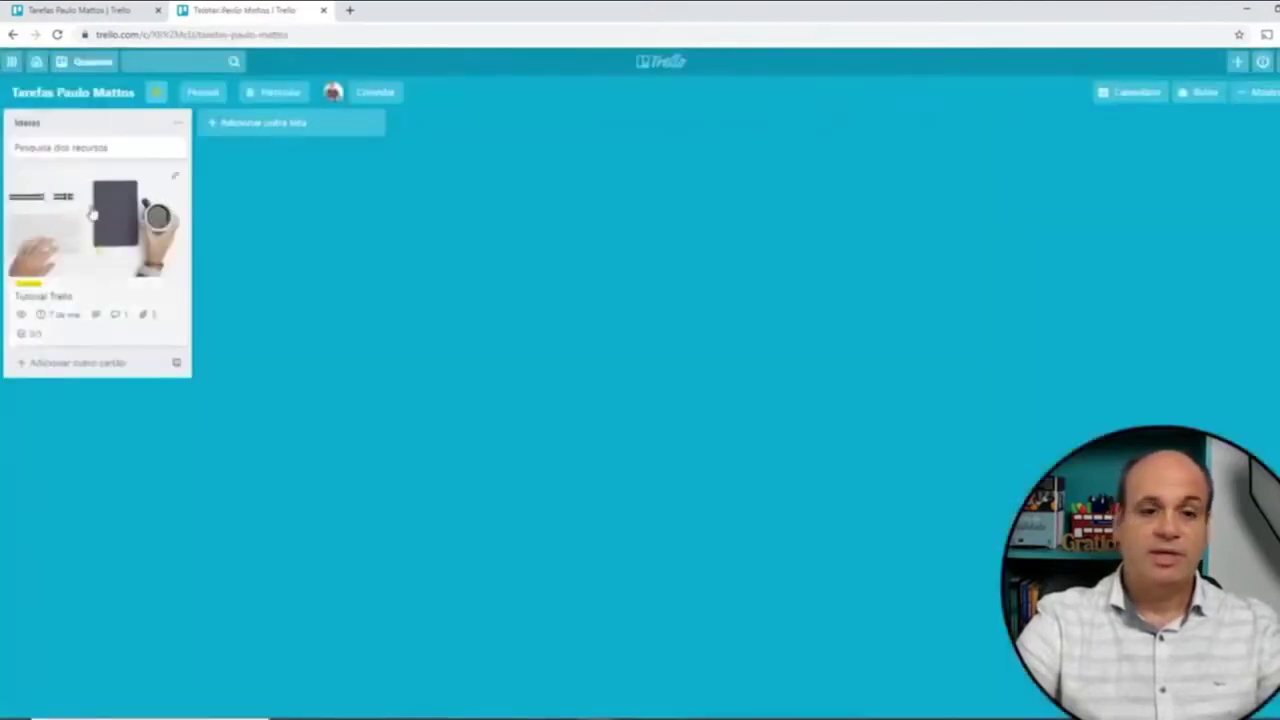
click(66, 63)
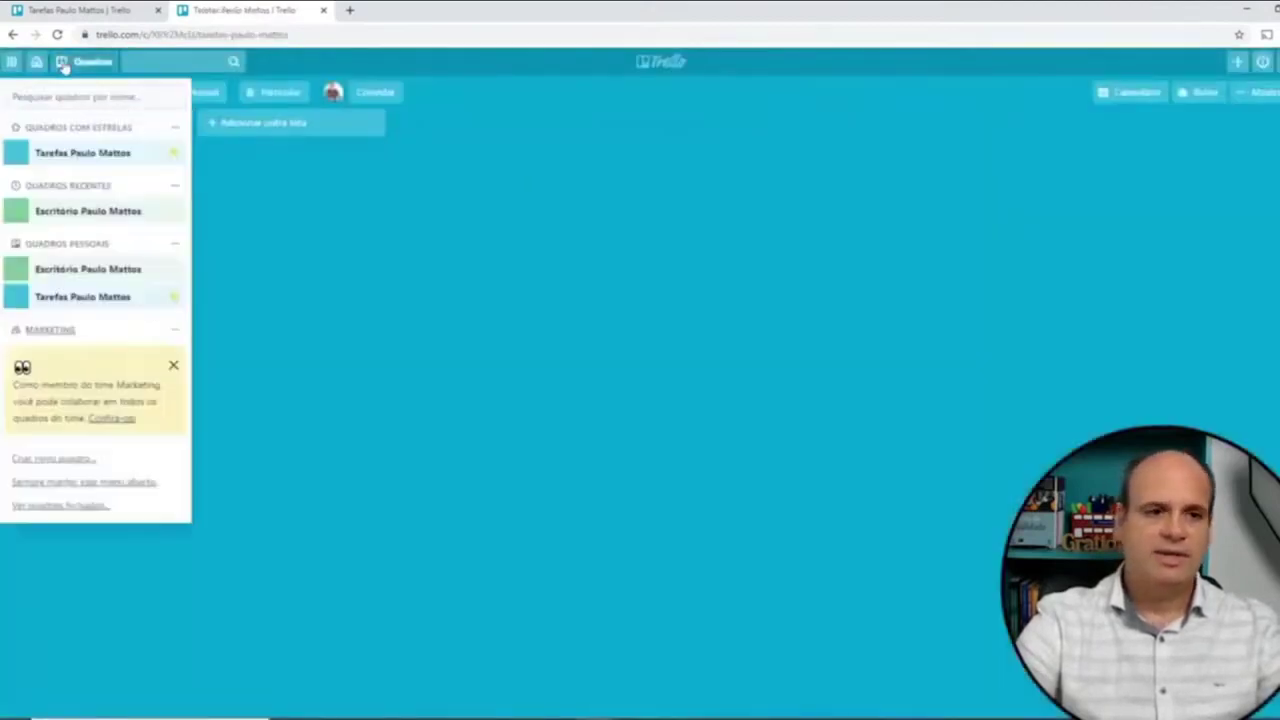
click(77, 216)
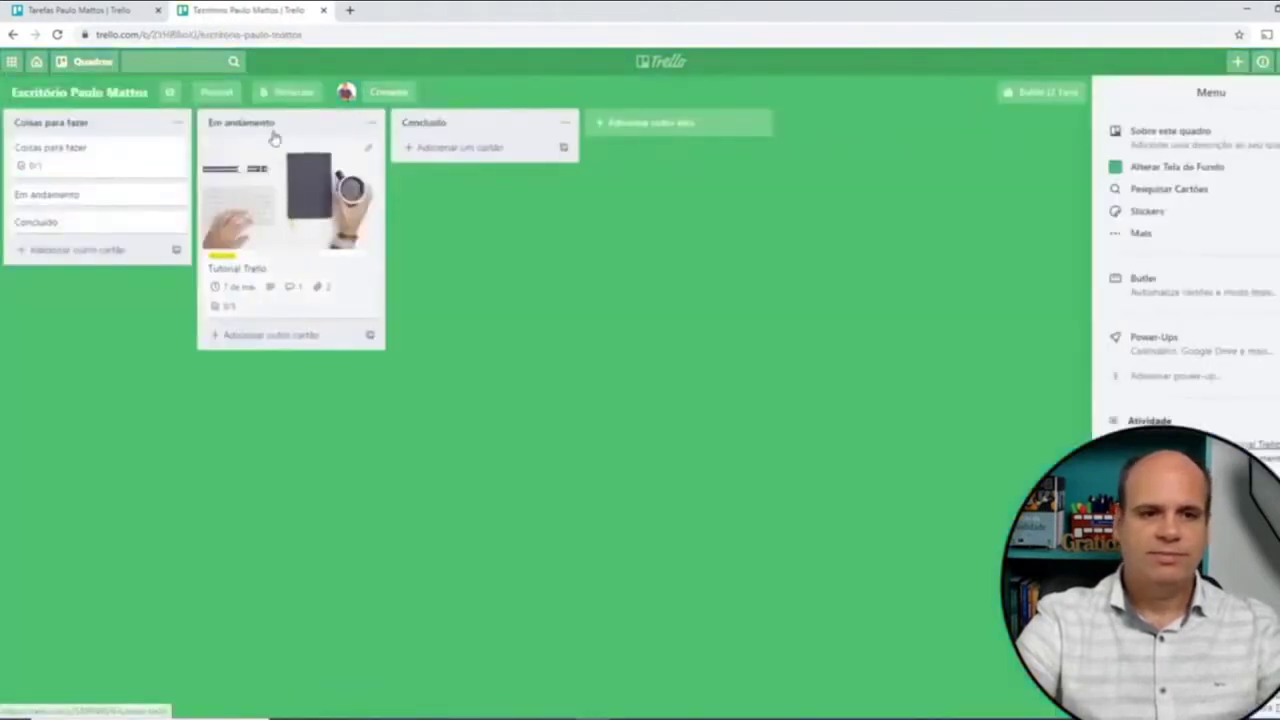
click(268, 175)
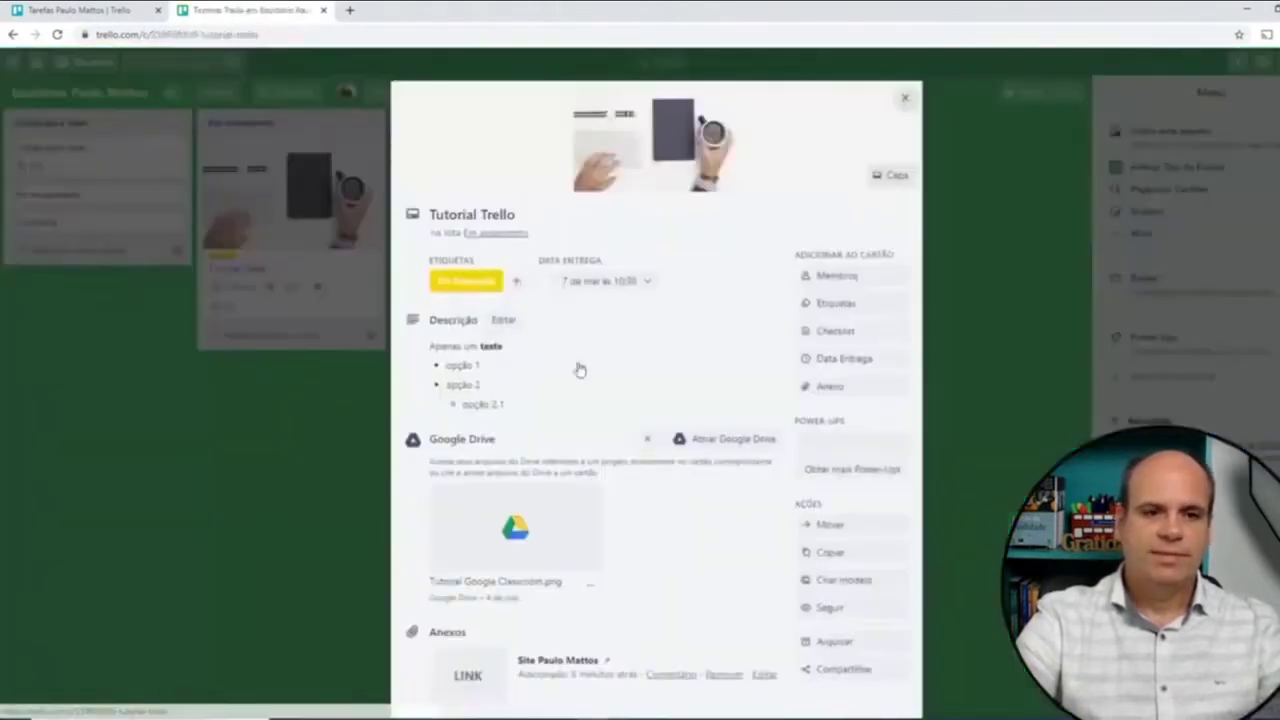
scroll(740, 509, down, 4)
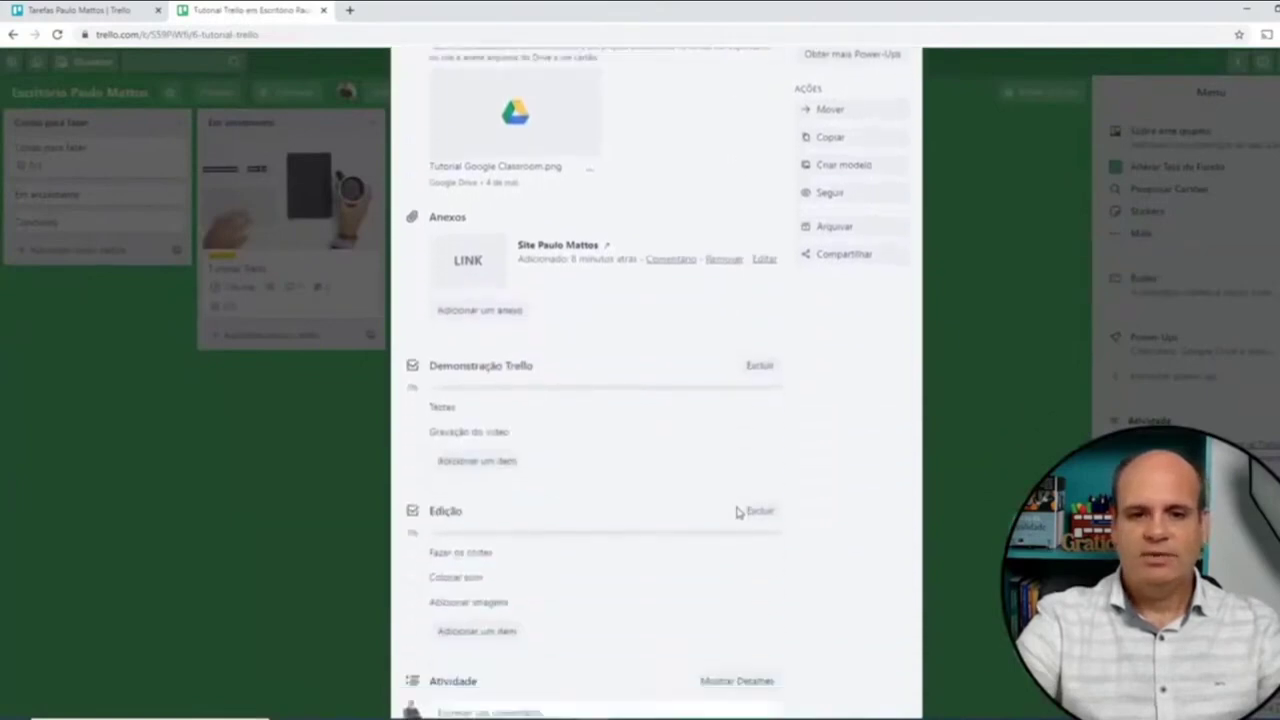
scroll(737, 512, up, 5)
click(905, 97)
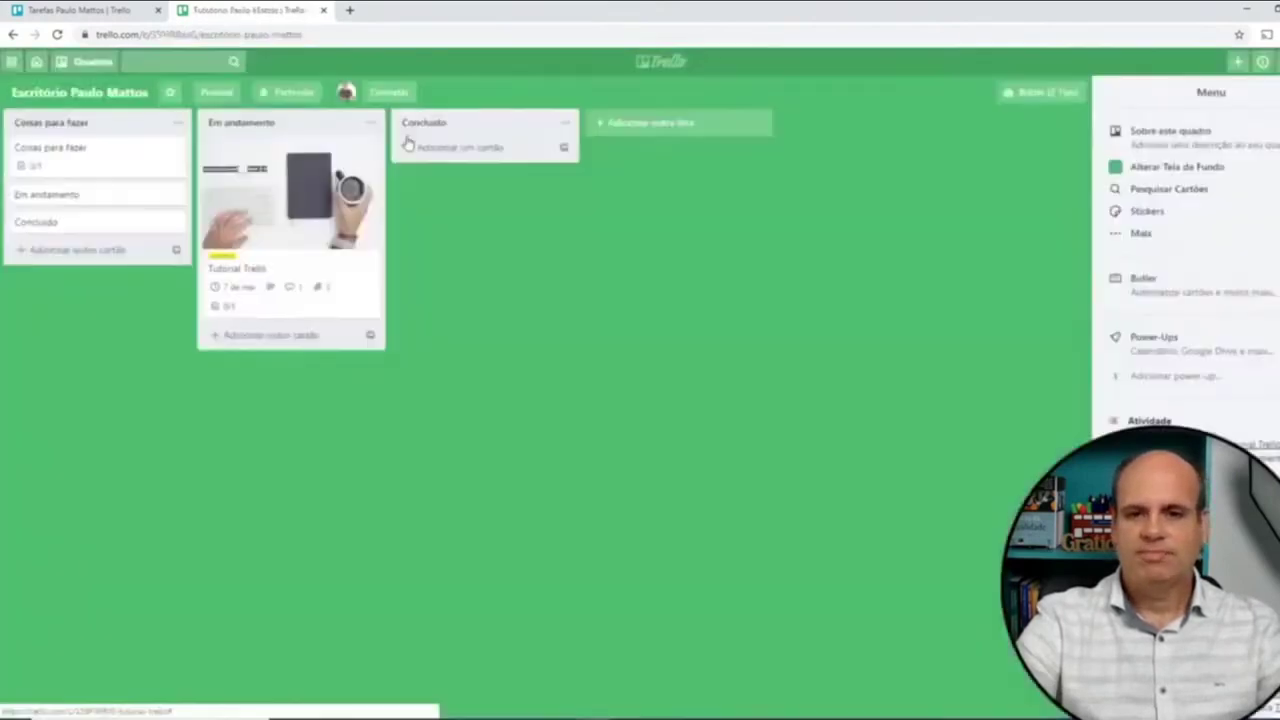
click(80, 62)
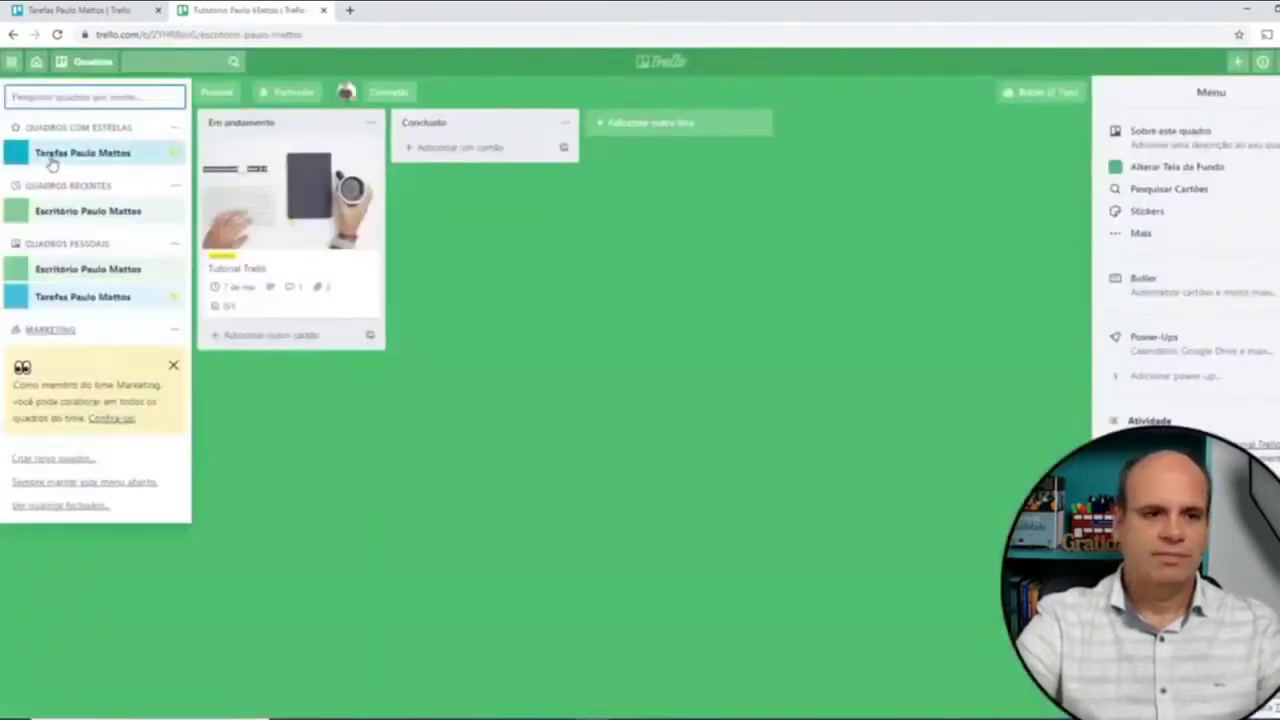
click(50, 158)
Open the Tutorial Trello card and make it a template with Criar modelo
click(111, 231)
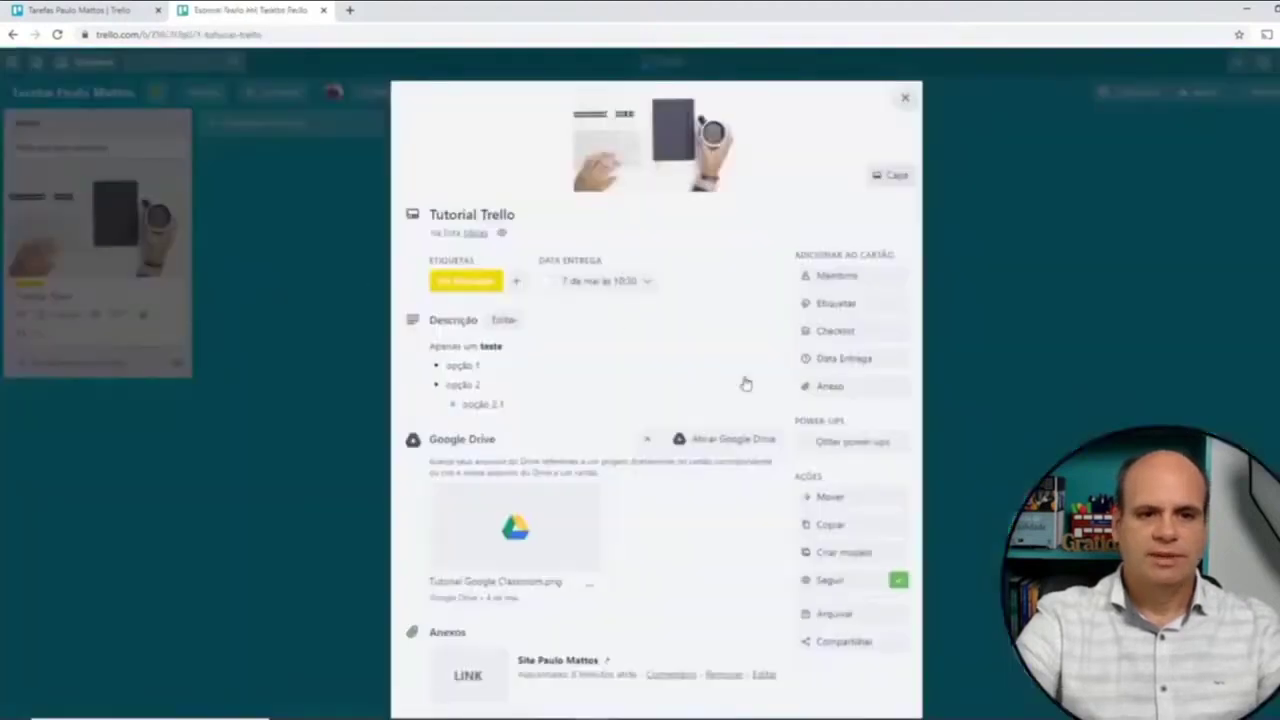
scroll(754, 384, down, 2)
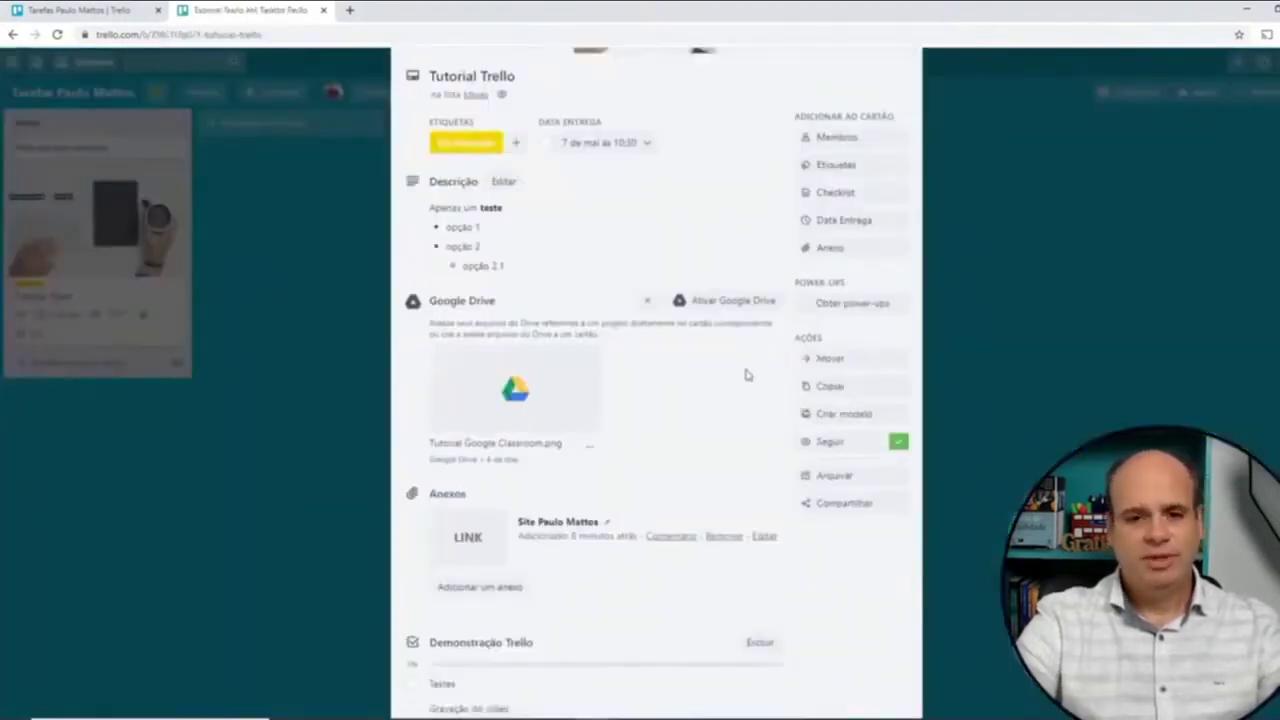
click(870, 419)
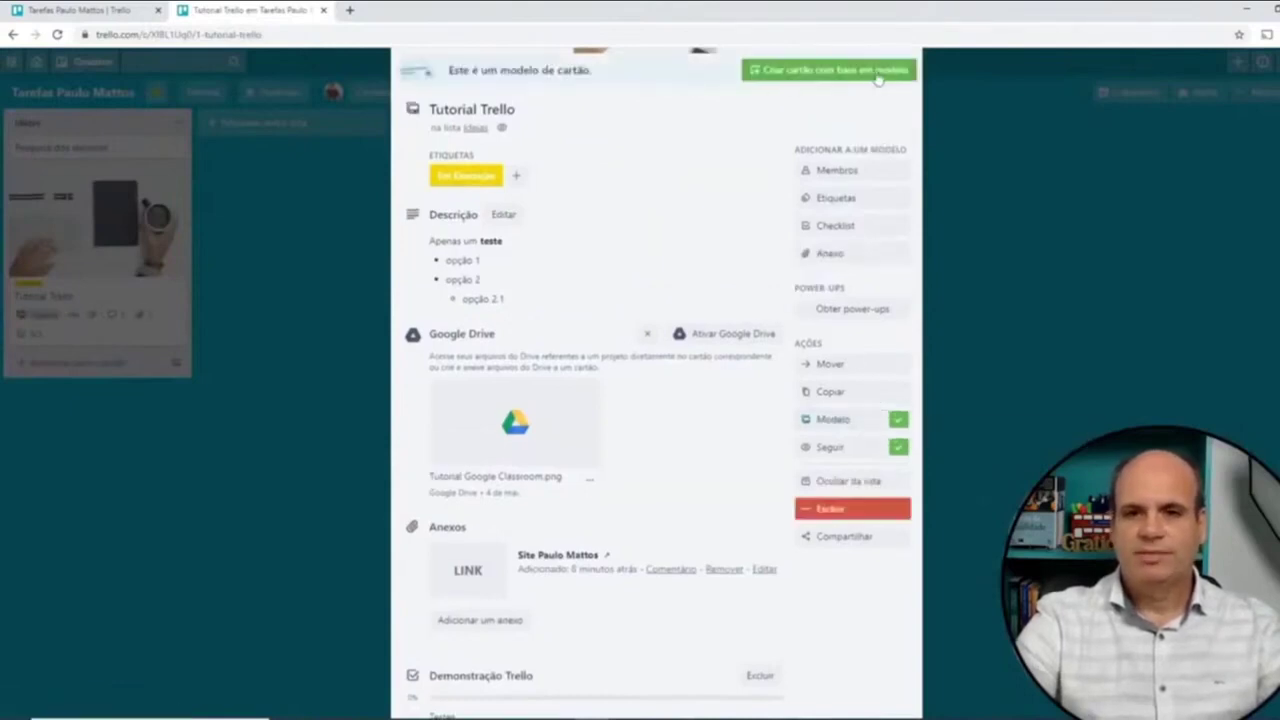
scroll(686, 423, down, 1)
scroll(680, 428, up, 2)
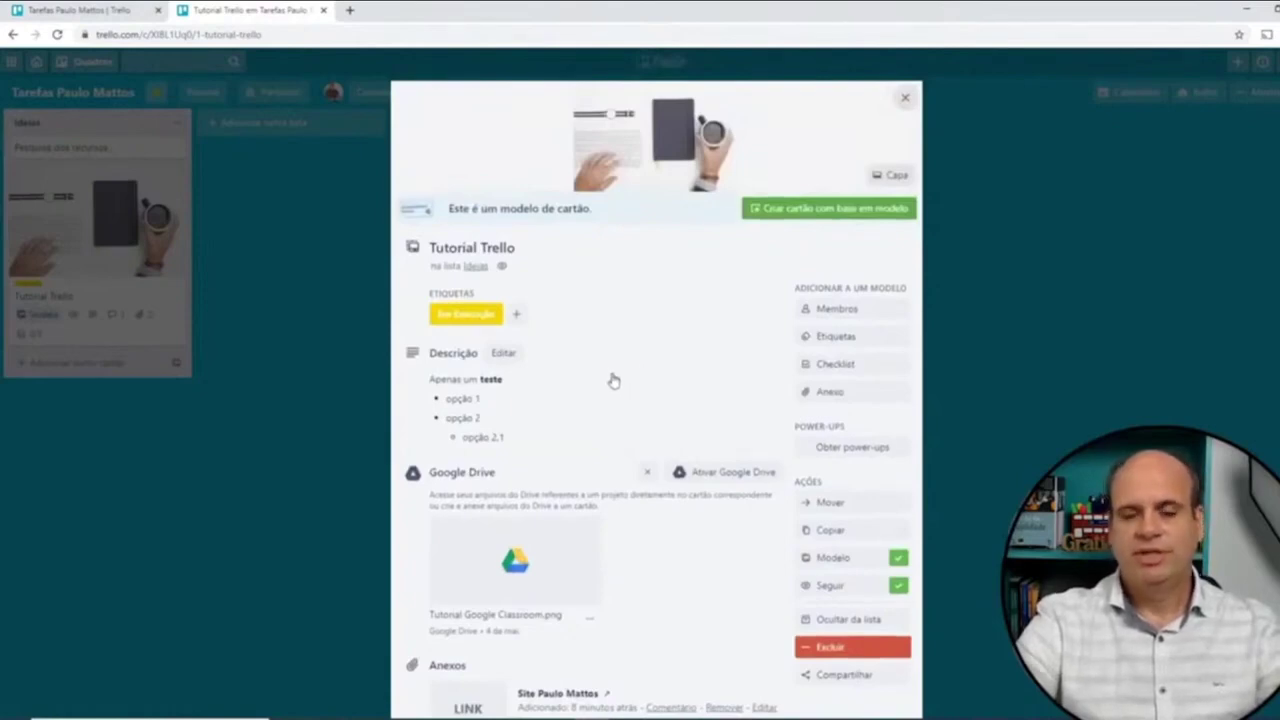
Create a new card from the Tutorial Trello template, keeping Ideias as its list
click(799, 210)
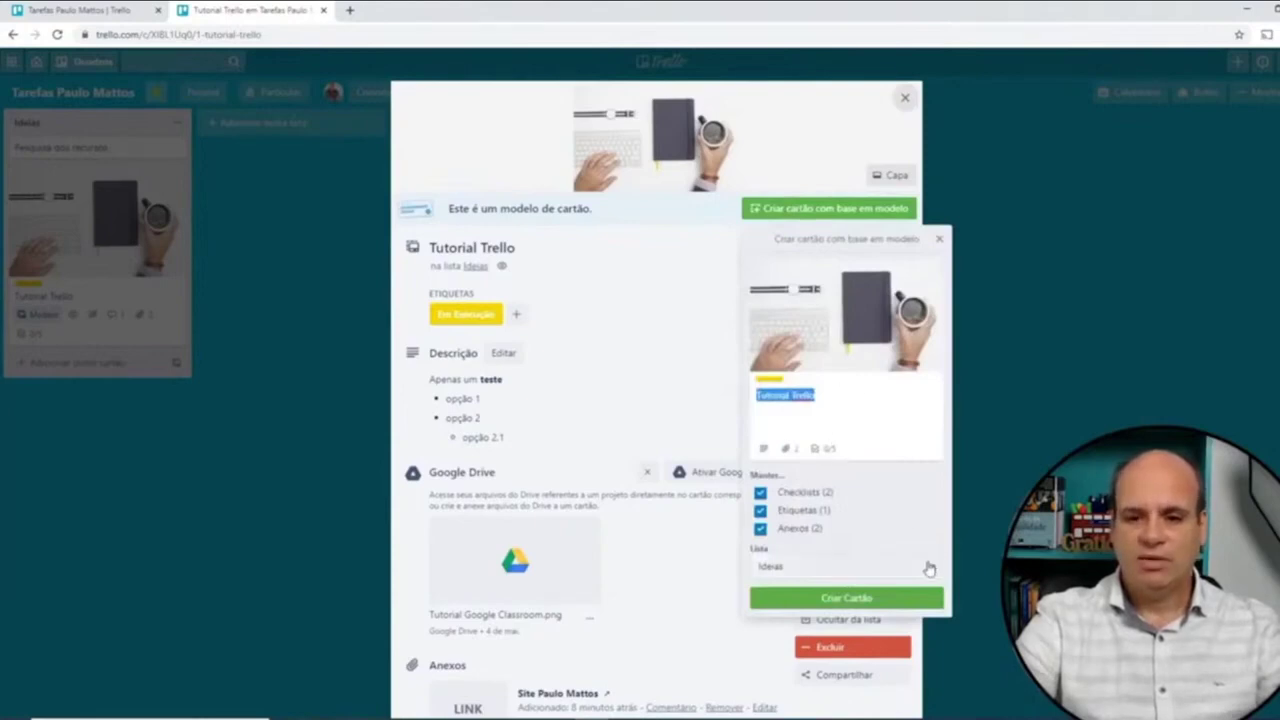
click(925, 567)
click(921, 568)
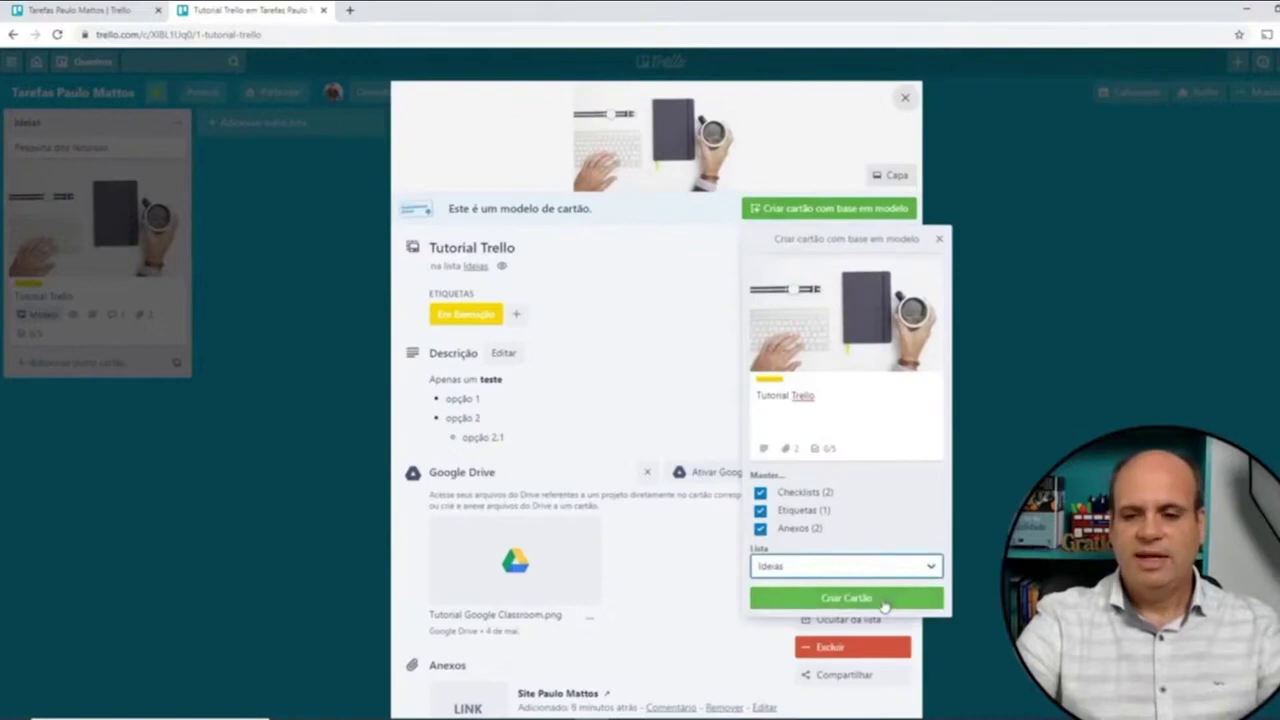
click(884, 600)
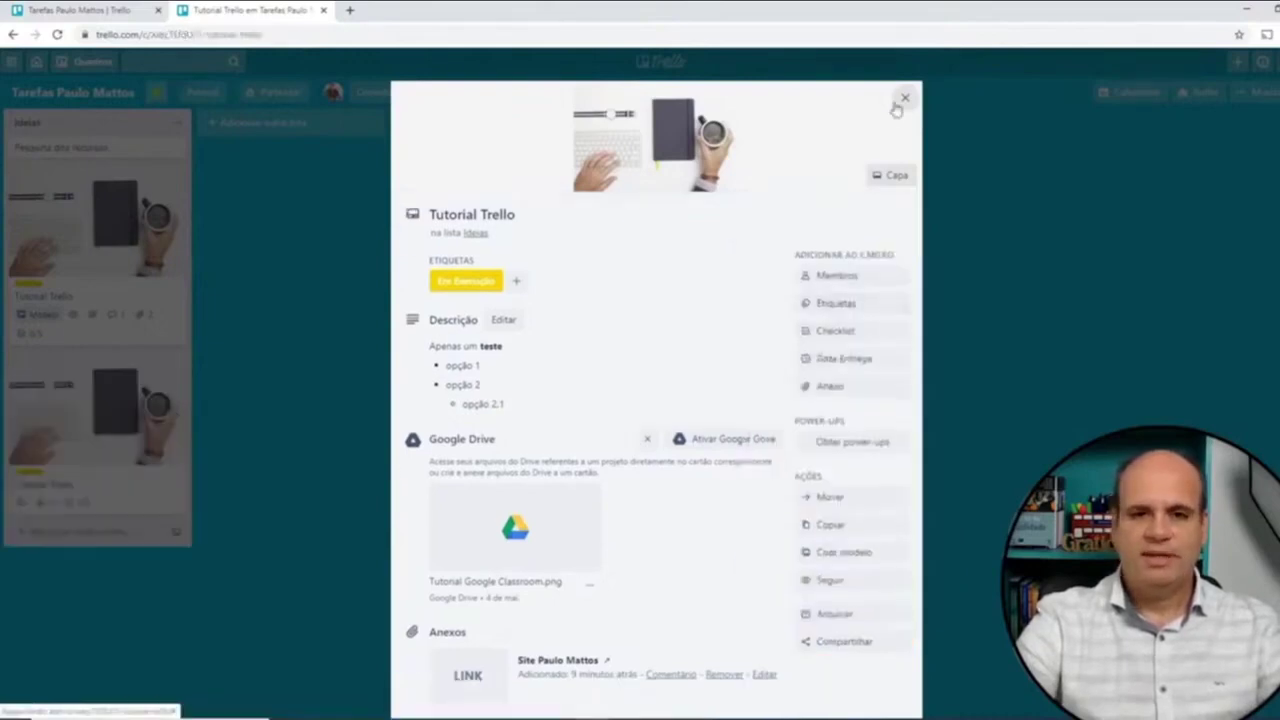
Archive the second Tutorial Trello card, made from the template, and close it
scroll(854, 524, down, 2)
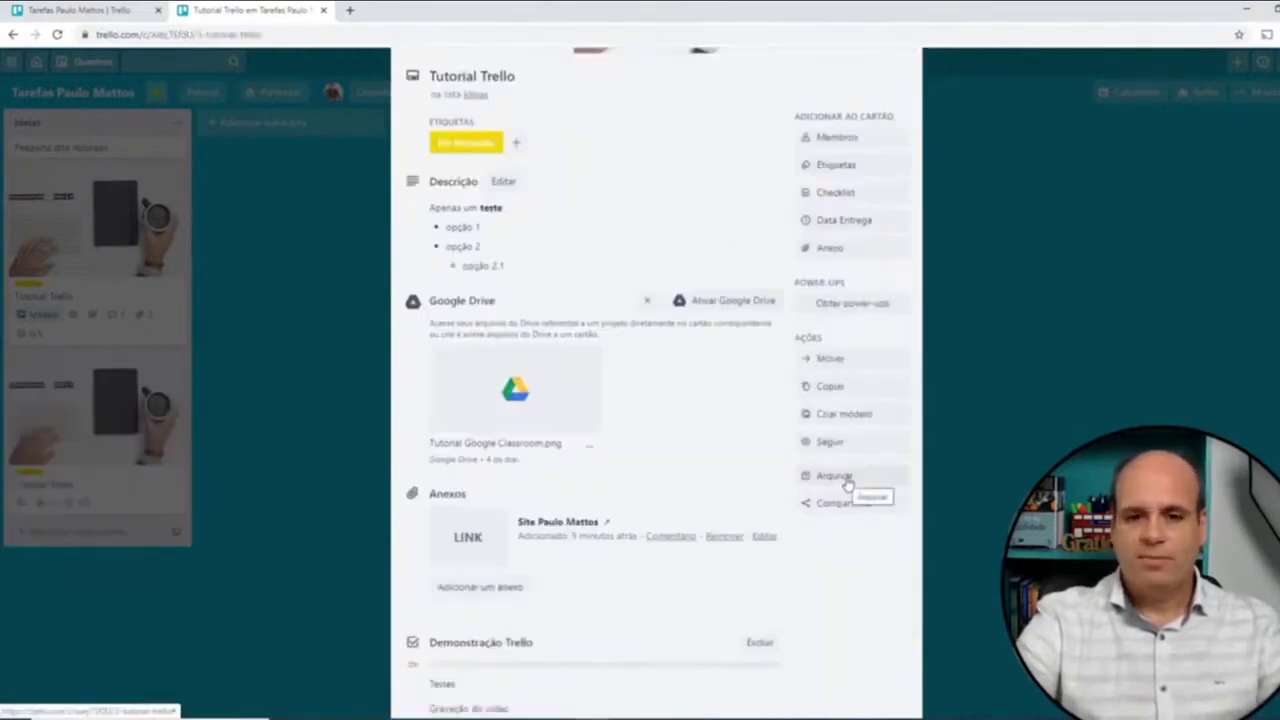
scroll(880, 163, up, 3)
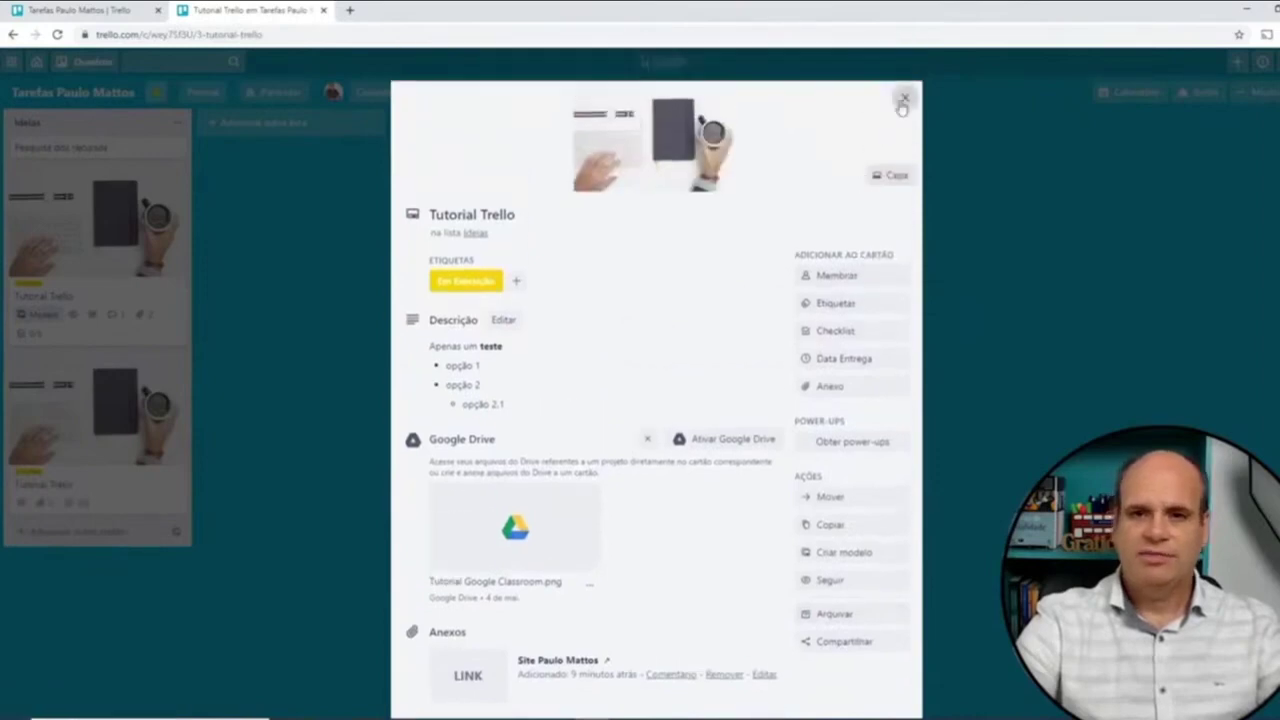
click(905, 90)
click(63, 409)
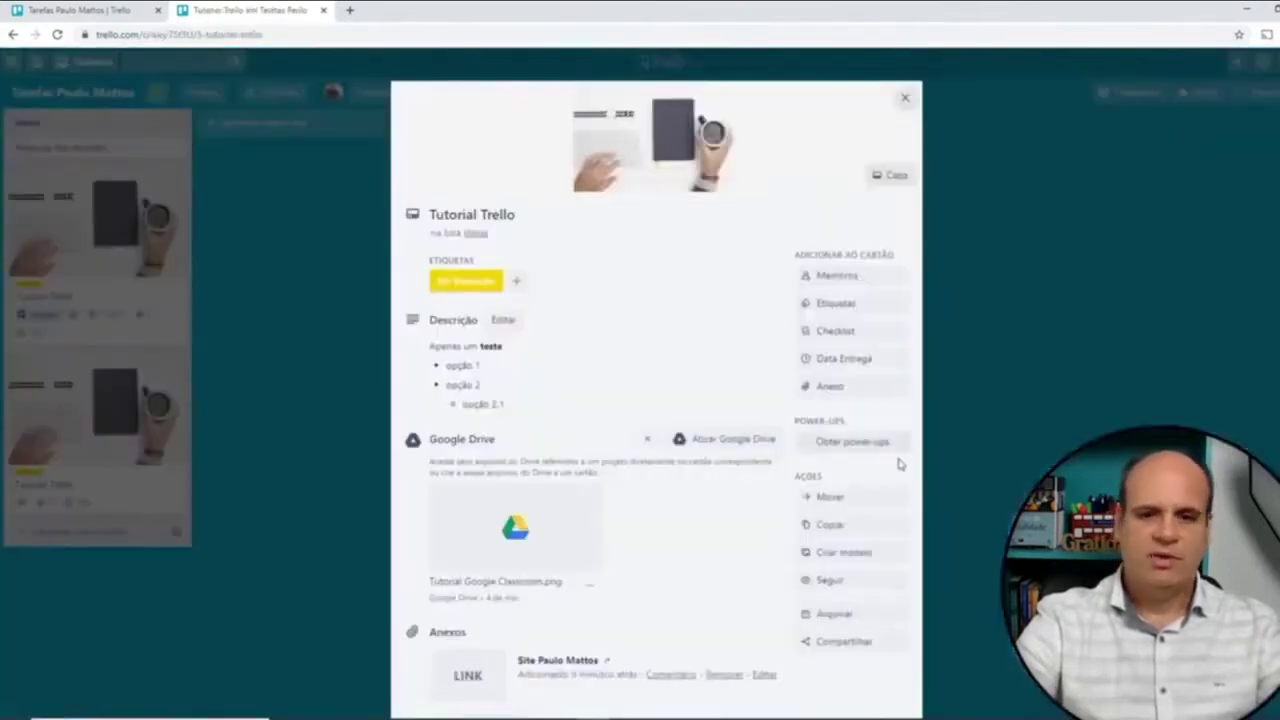
scroll(874, 497, down, 3)
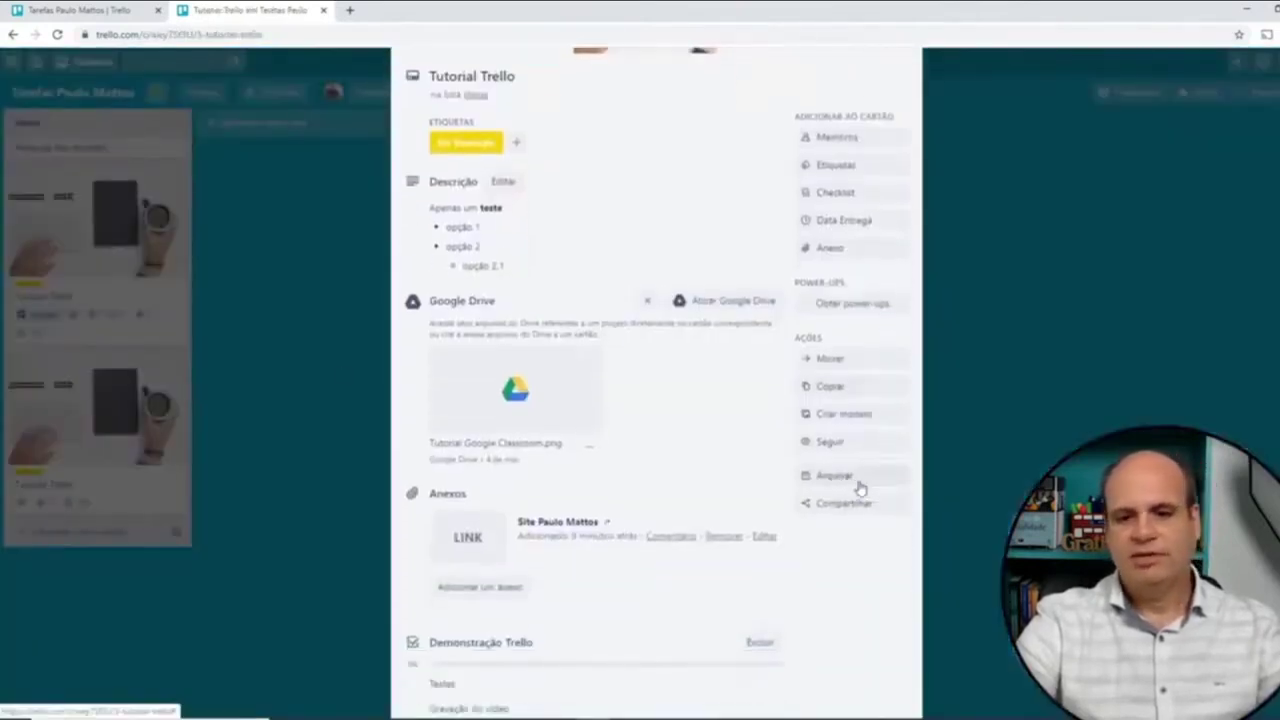
click(857, 480)
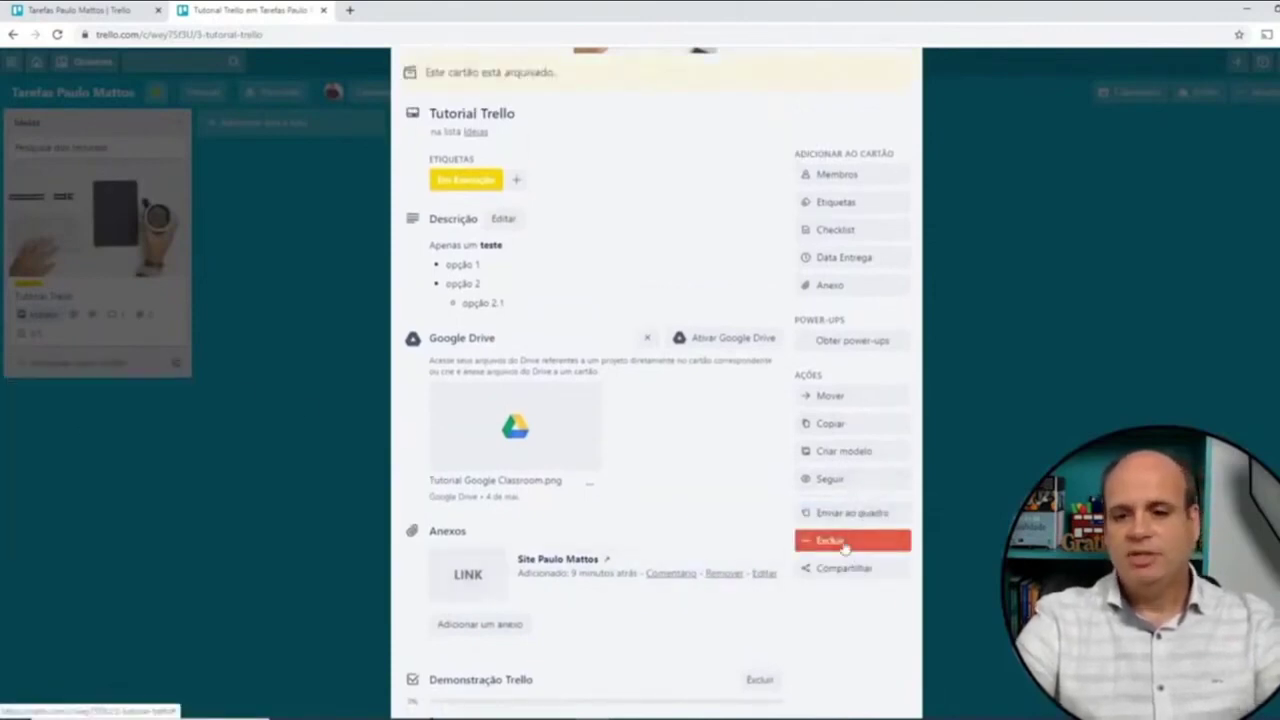
scroll(871, 251, up, 2)
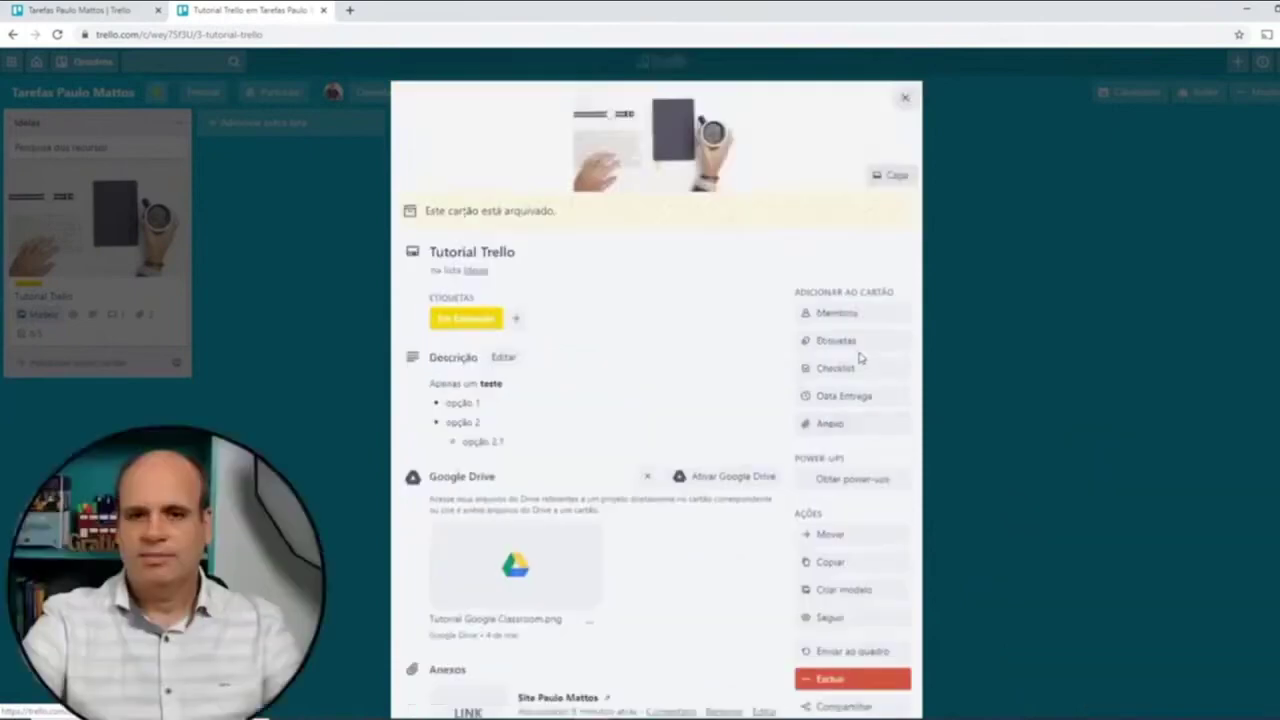
click(905, 97)
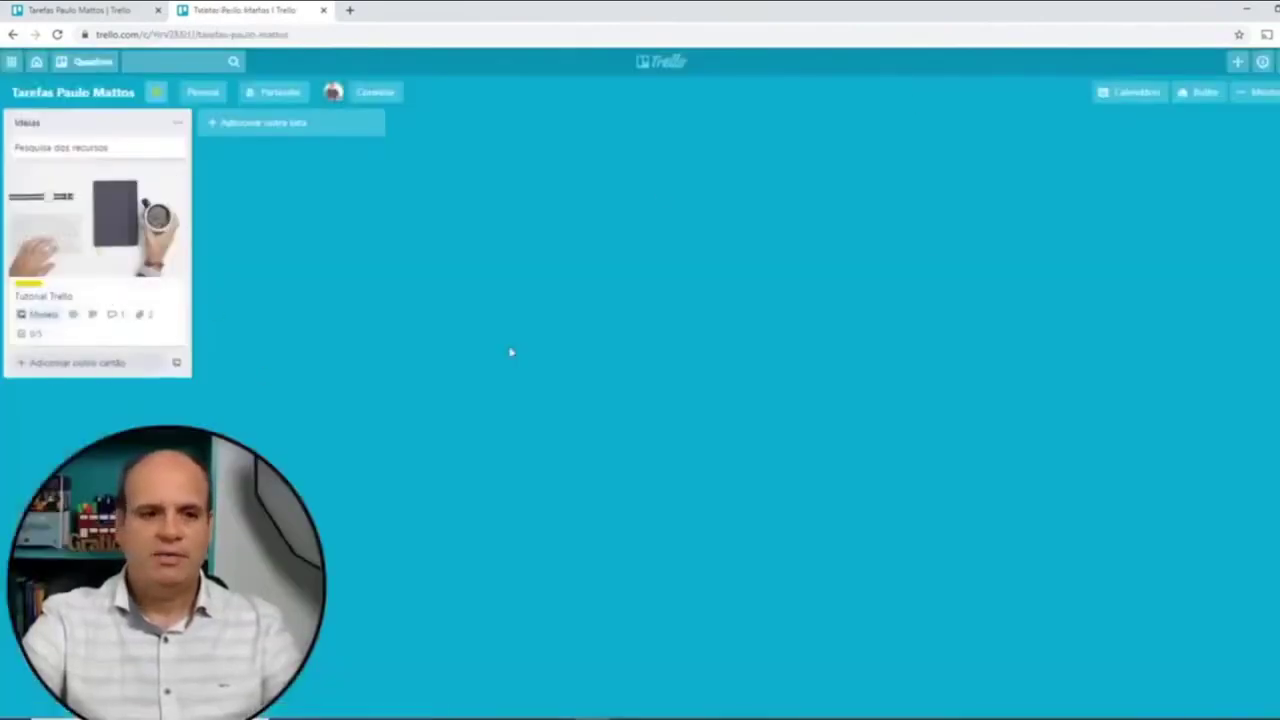
Restore the archived Tutorial Trello card to the board from Itens Arquivados
click(1262, 97)
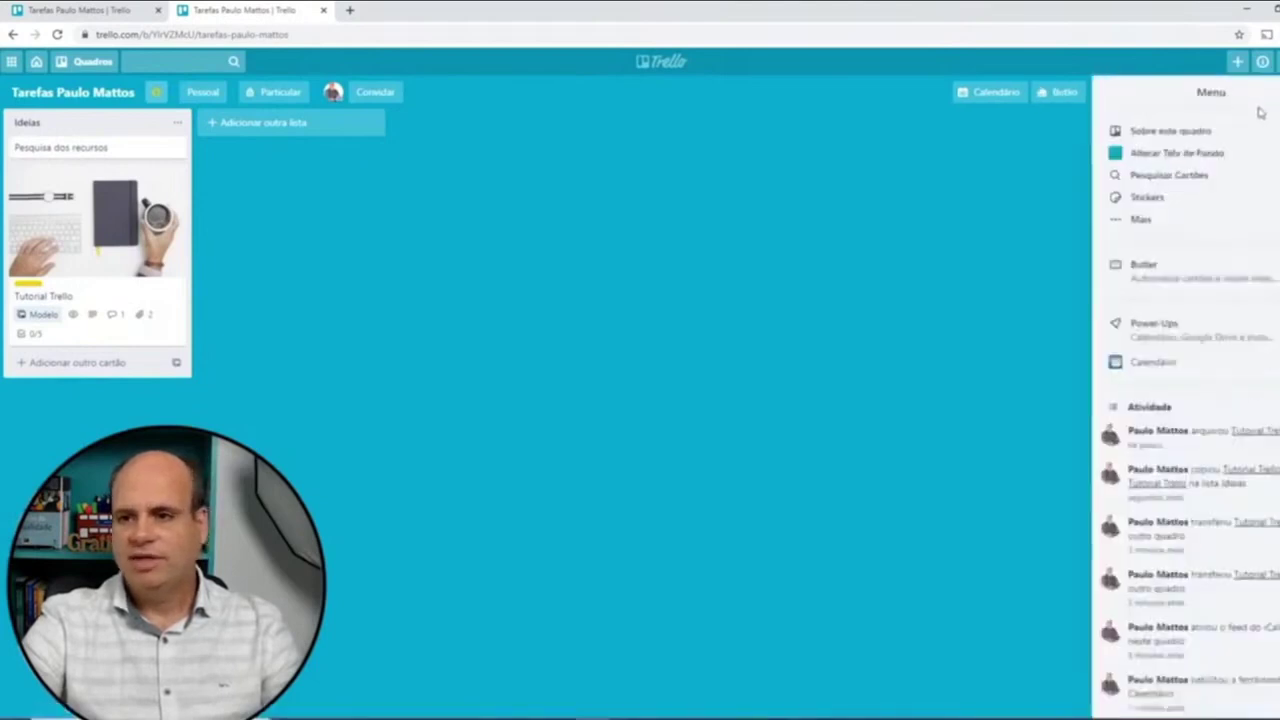
click(1130, 220)
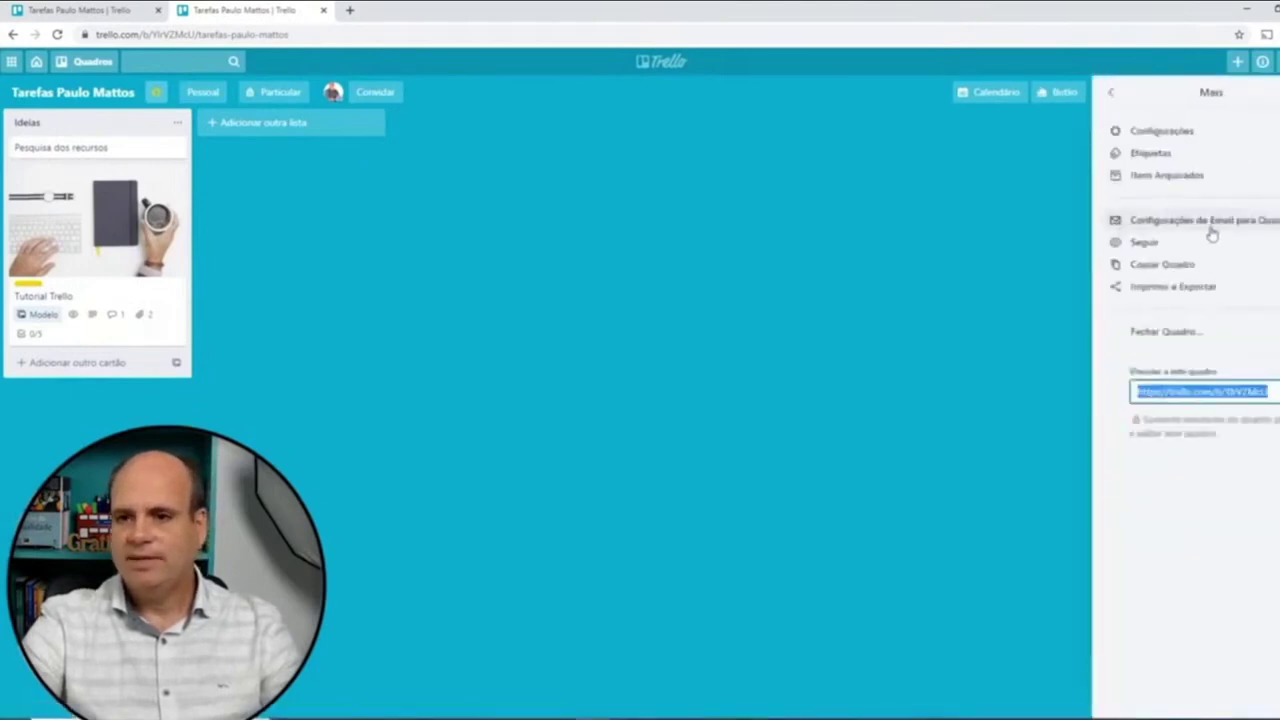
click(1214, 180)
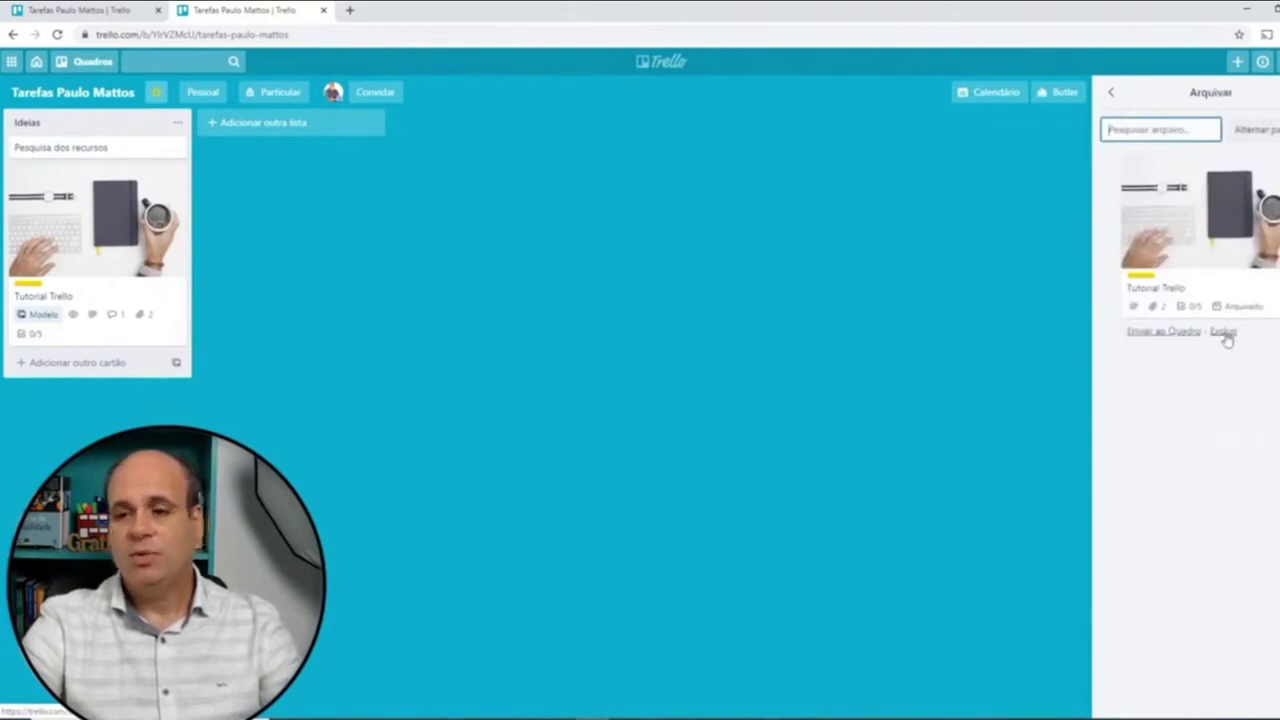
click(1174, 334)
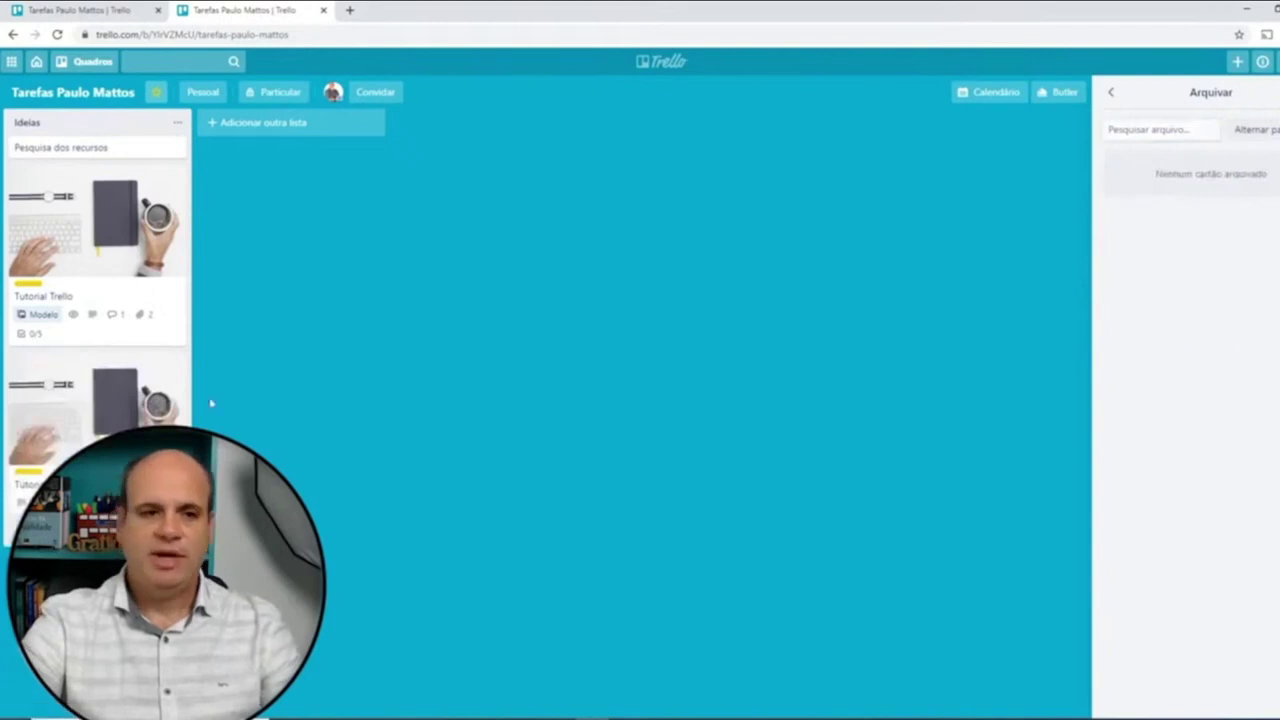
Archive the duplicate Tutorial Trello card and permanently delete it from the archive
click(112, 401)
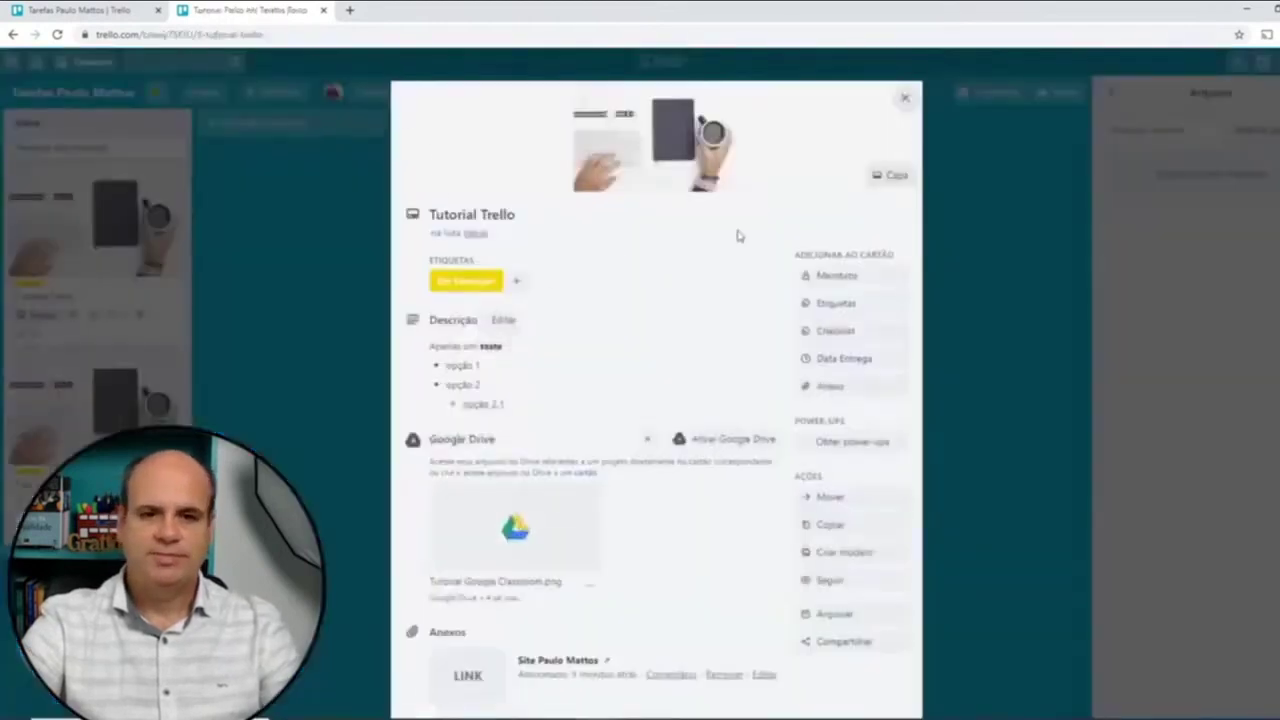
scroll(738, 236, down, 2)
click(846, 412)
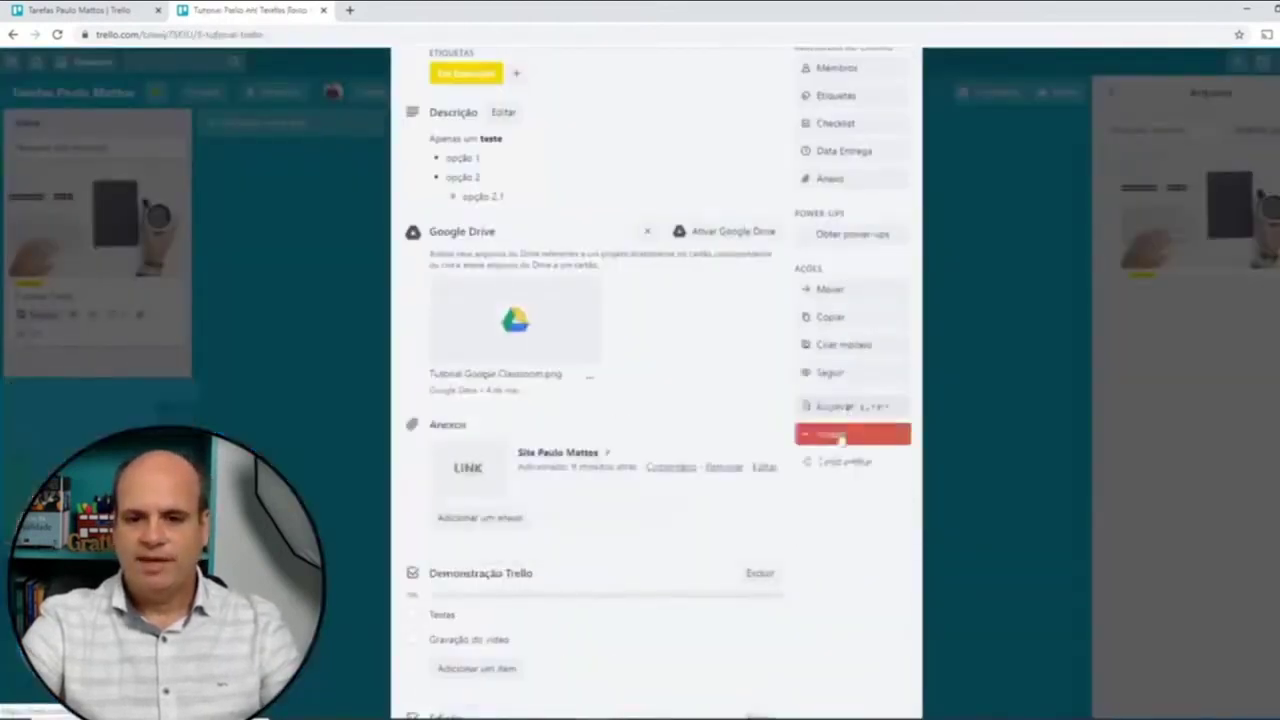
scroll(945, 240, up, 3)
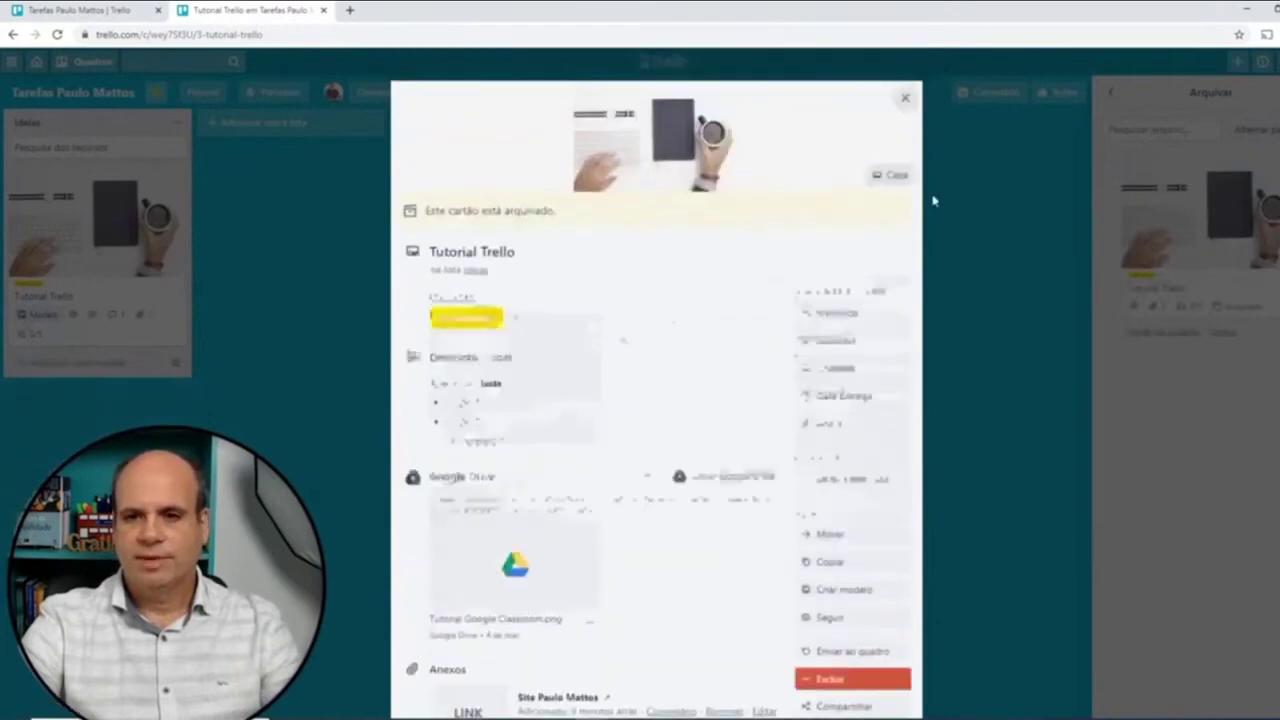
click(905, 97)
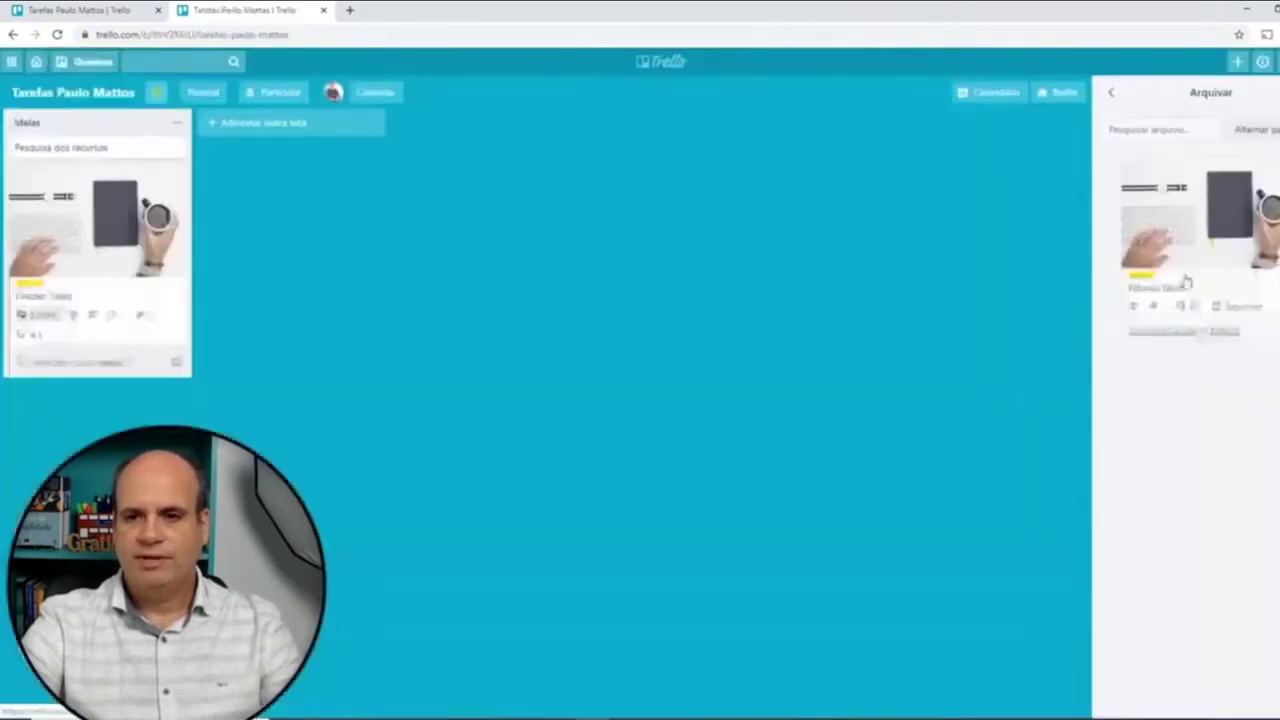
click(1225, 333)
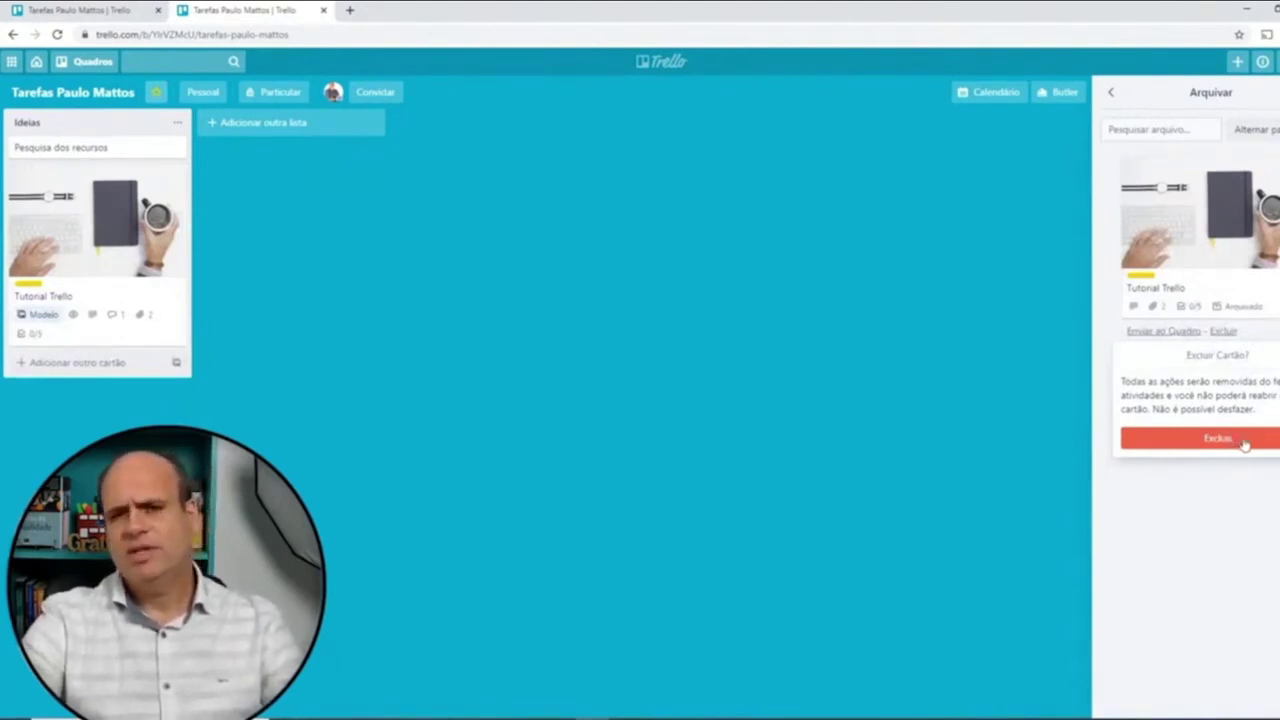
click(1242, 443)
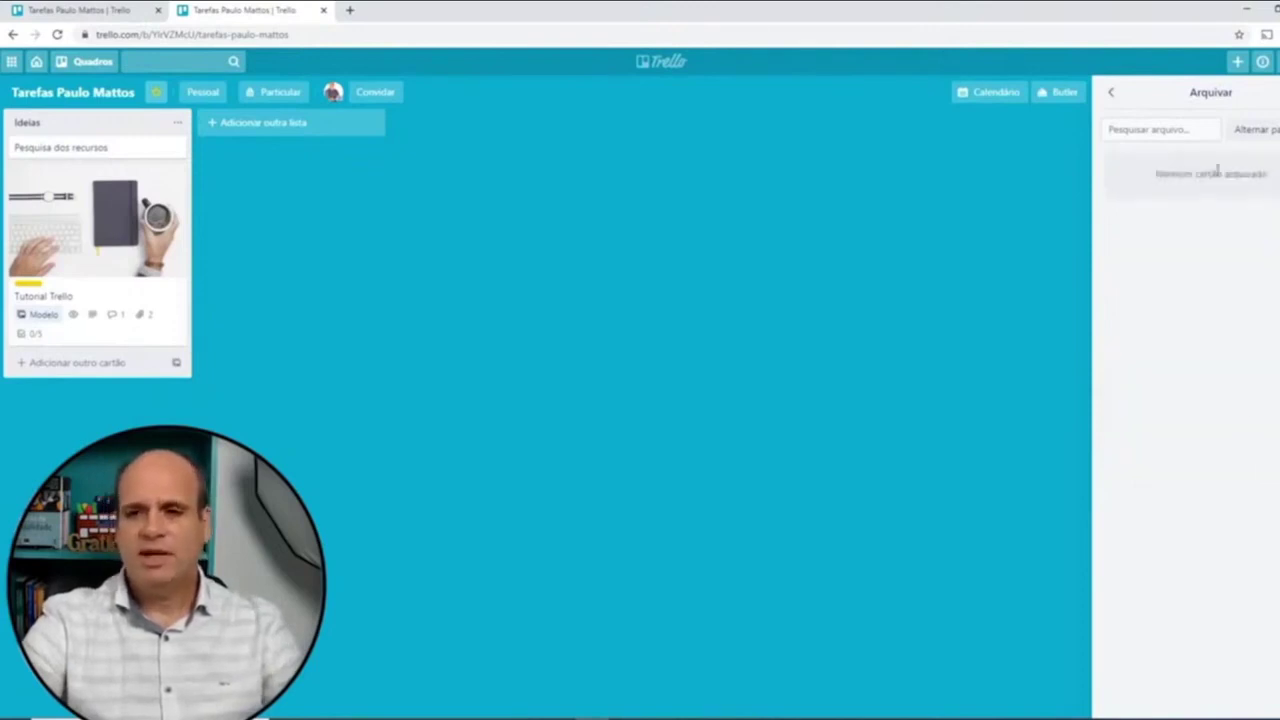
key(Escape)
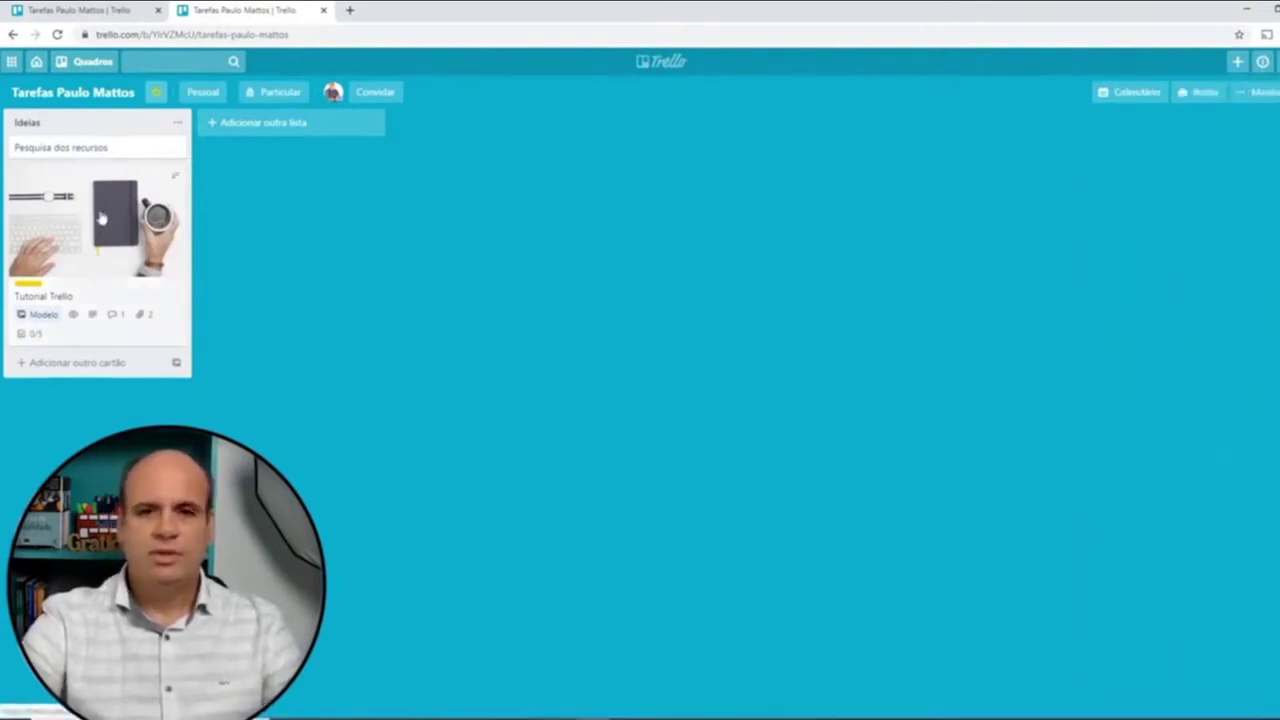
Open Tutorial Trello and toggle Ocultar da lista on and off, leaving the card visible
click(101, 216)
scroll(771, 414, down, 3)
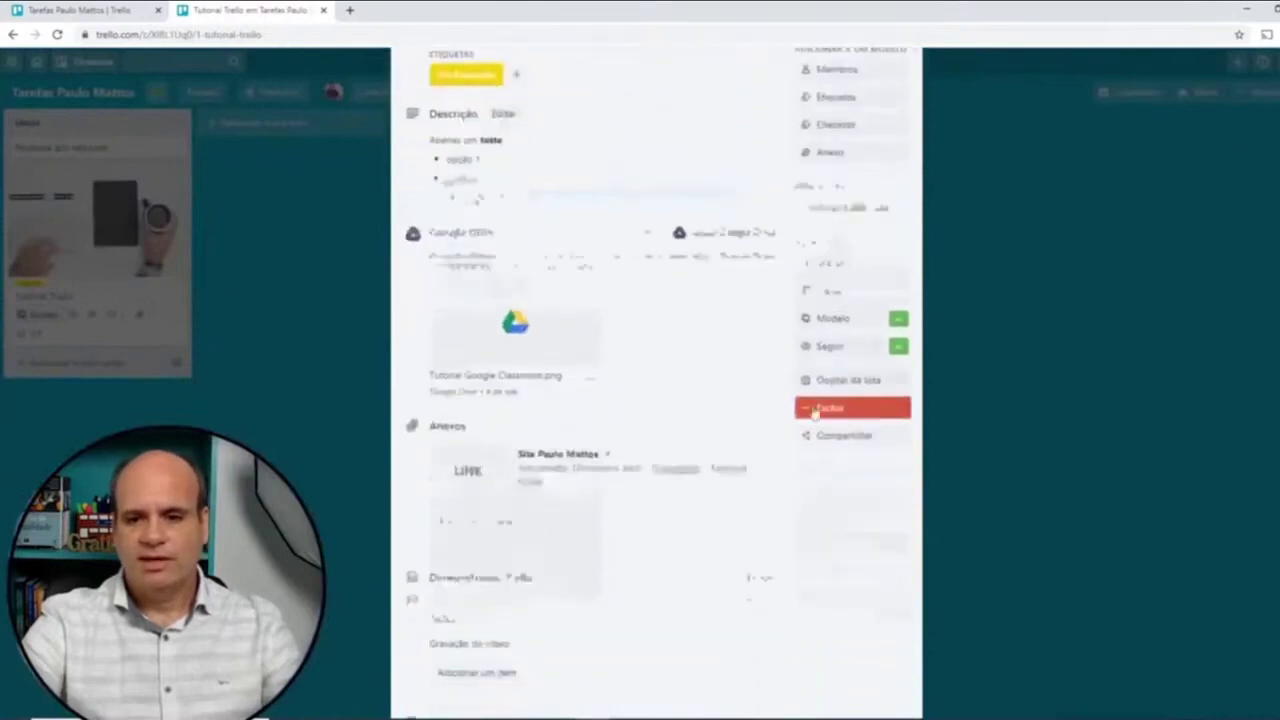
scroll(820, 175, up, 3)
scroll(713, 419, down, 2)
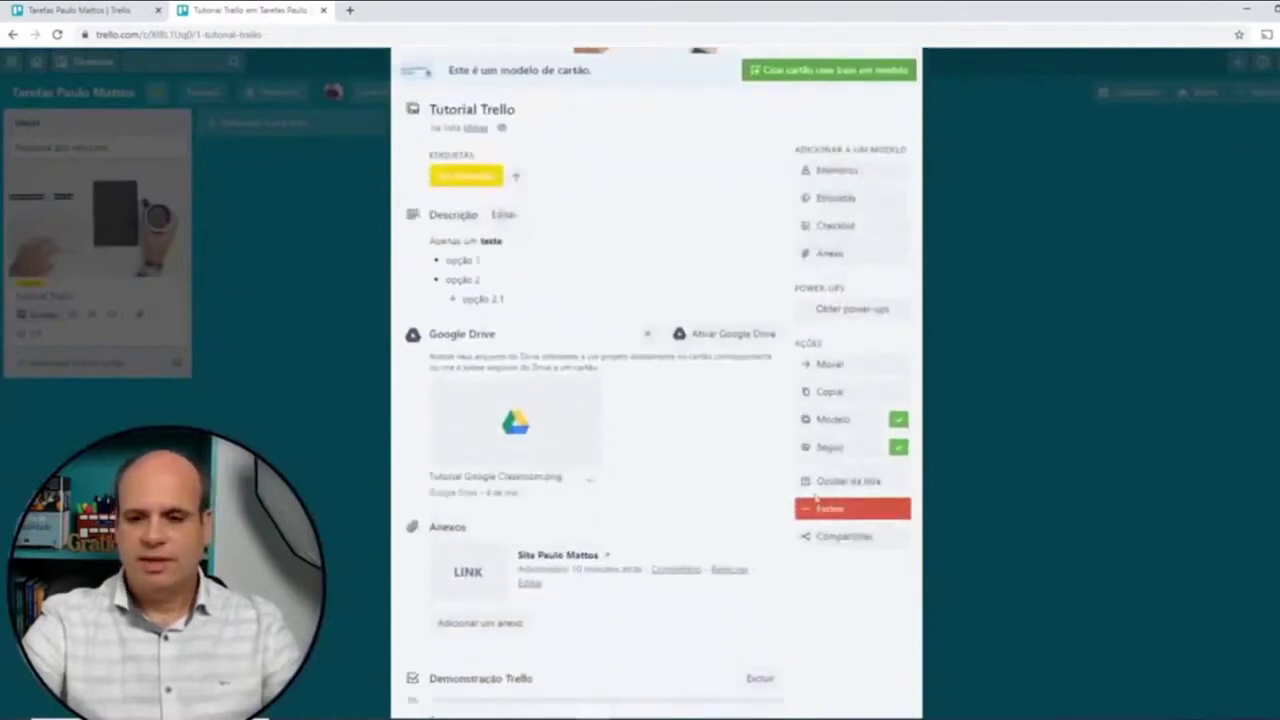
click(860, 488)
click(878, 489)
click(893, 486)
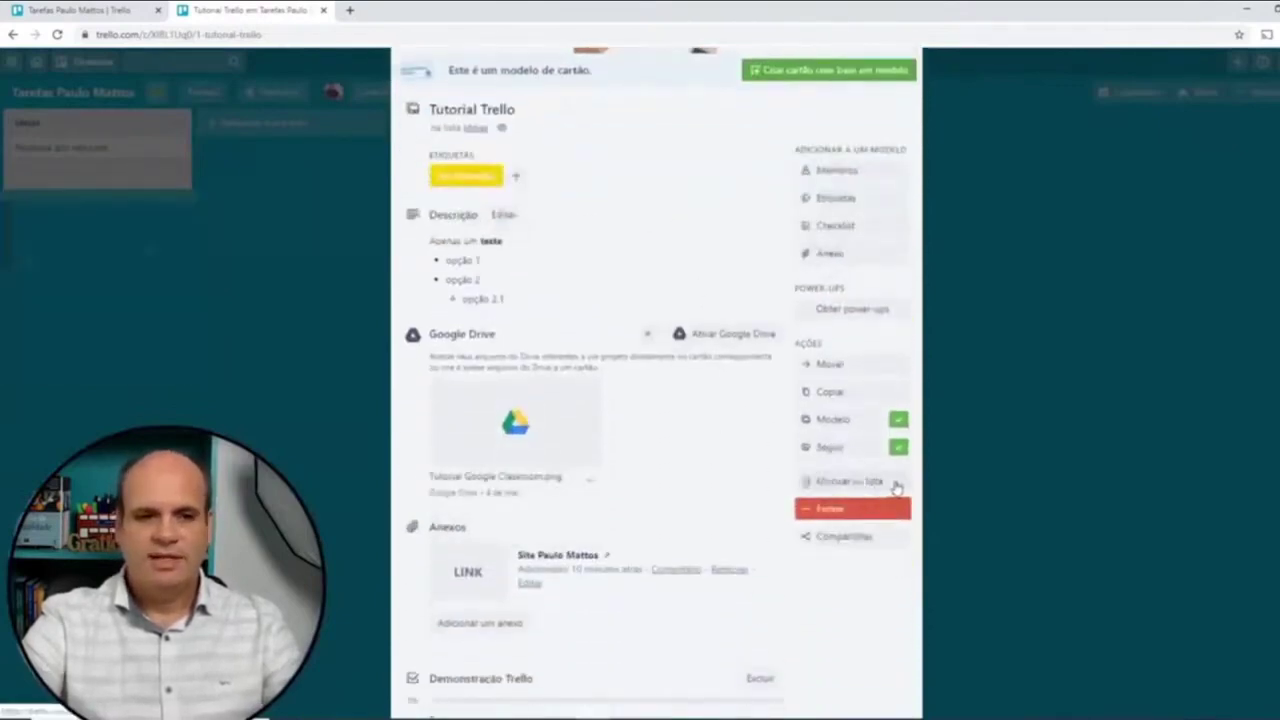
click(894, 486)
Show the card's Compartilhar panel, select the embed code, then close and reopen the panel
click(834, 538)
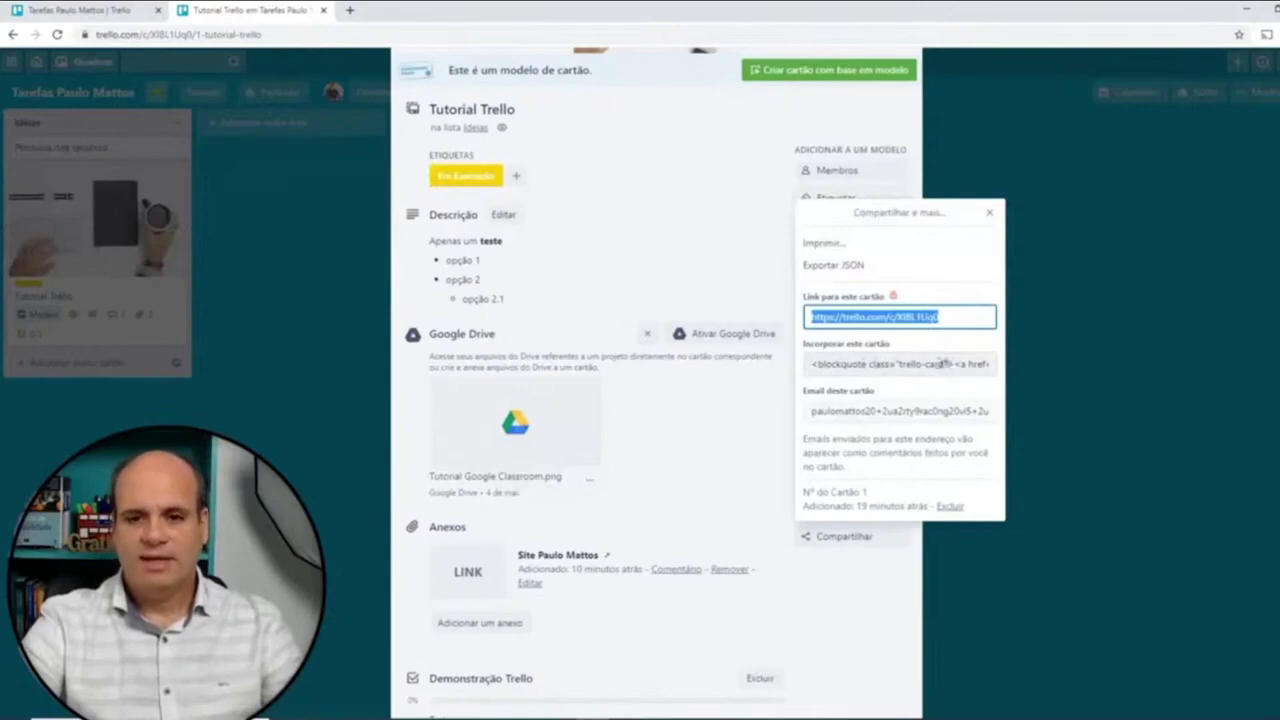
click(943, 363)
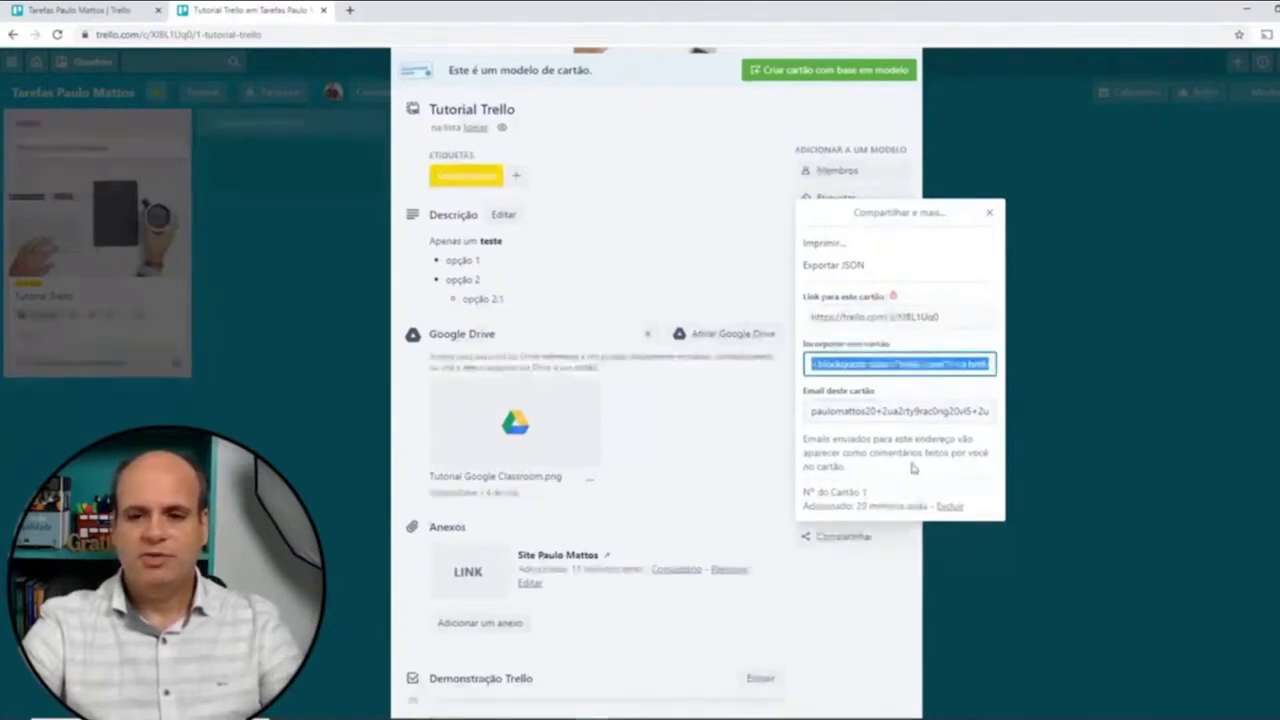
click(989, 213)
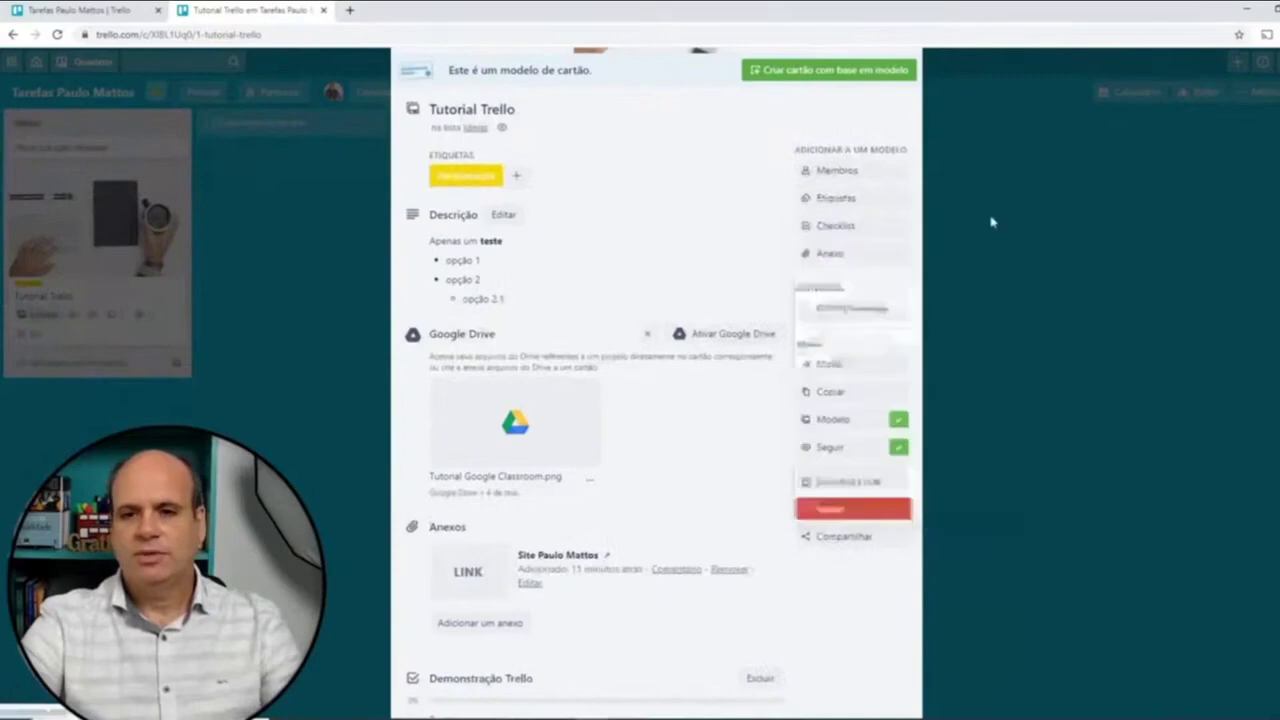
click(845, 538)
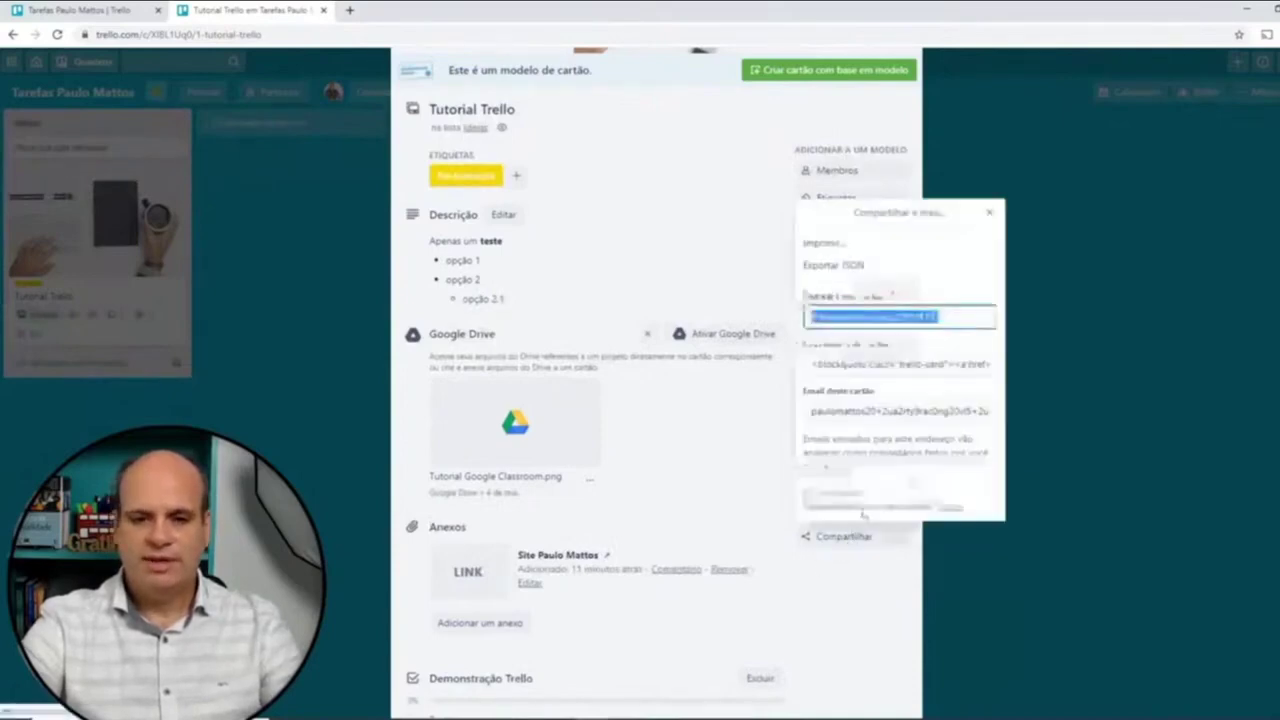
Preview the card's printout with Imprimir and cancel printing
click(822, 243)
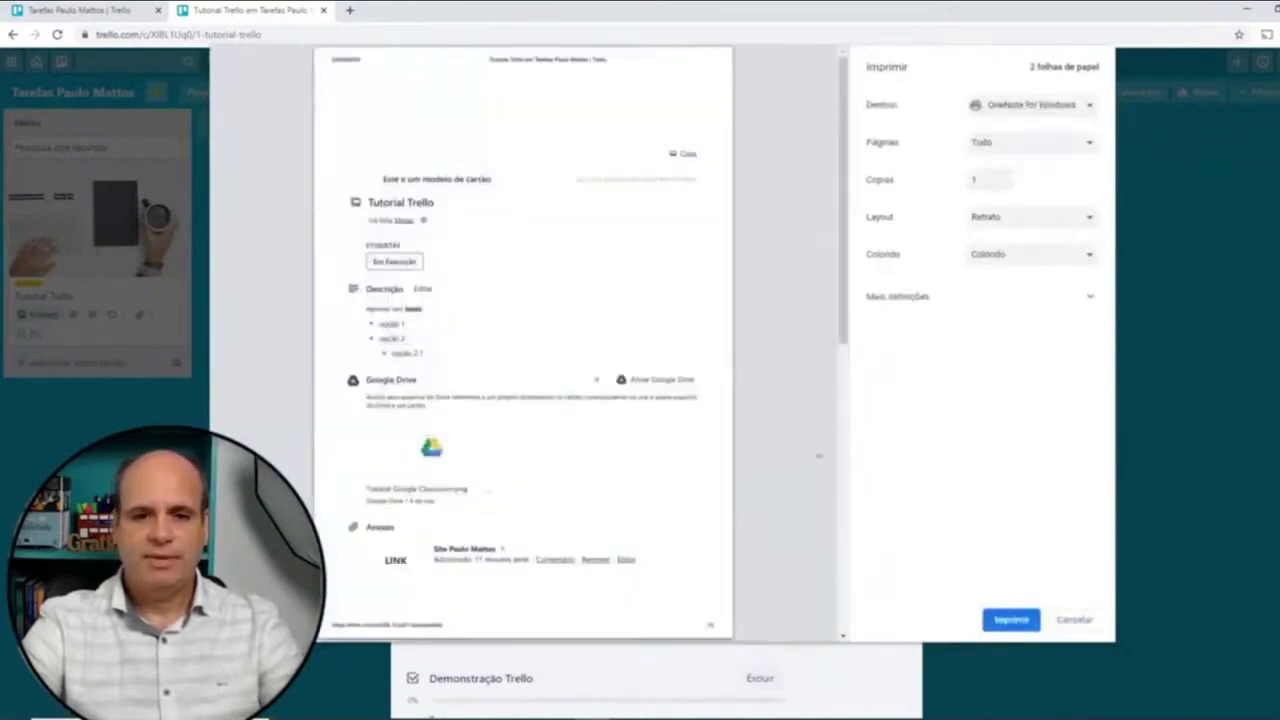
scroll(618, 400, down, 5)
scroll(619, 398, up, 5)
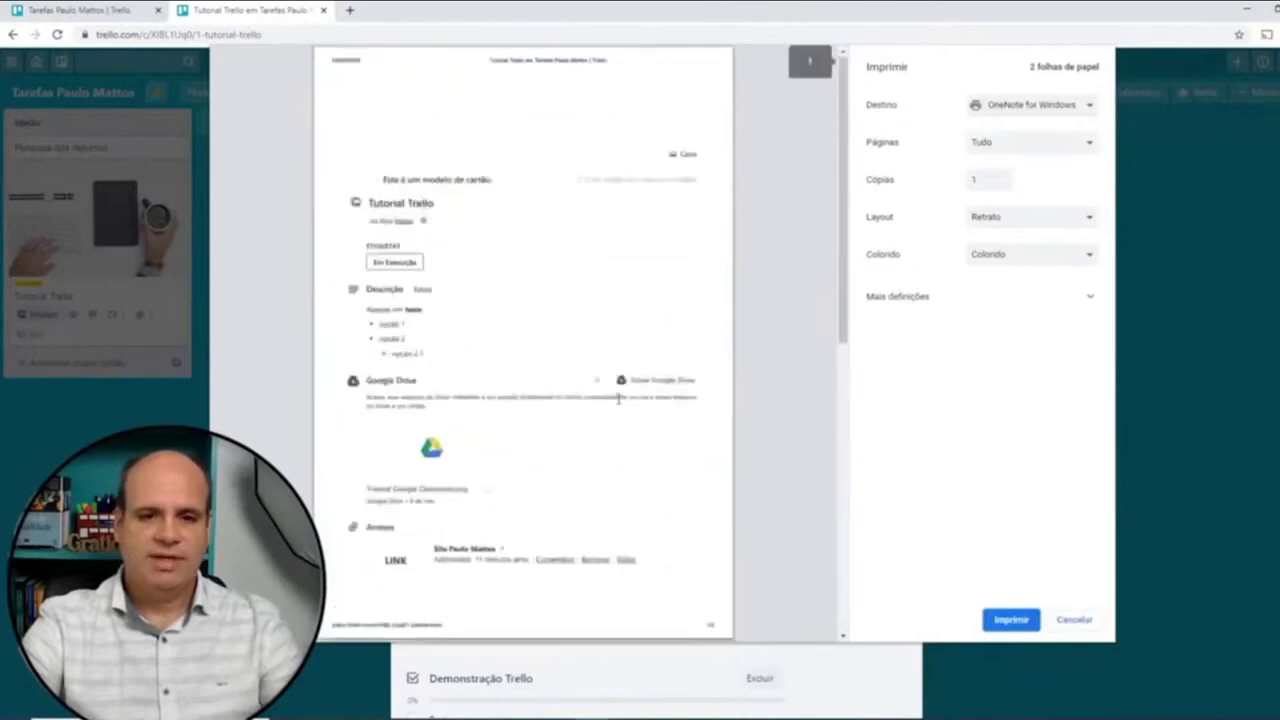
scroll(618, 397, down, 6)
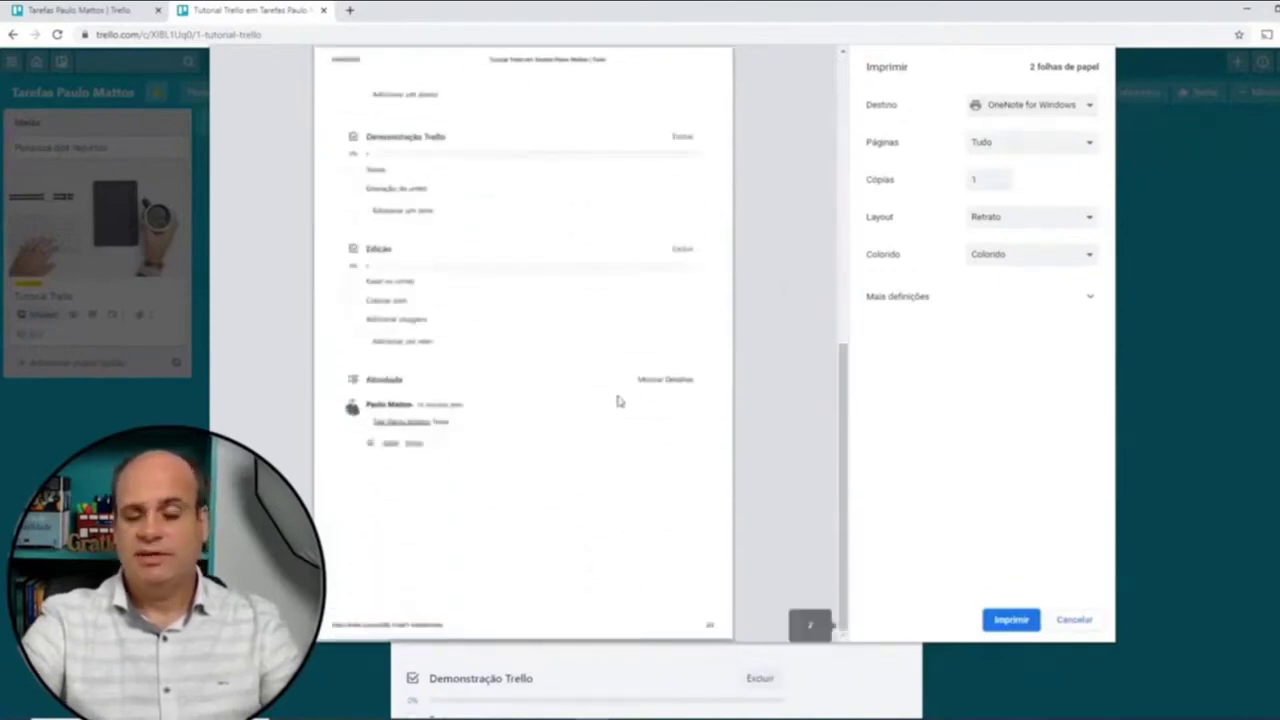
scroll(618, 400, up, 3)
scroll(618, 400, up, 3)
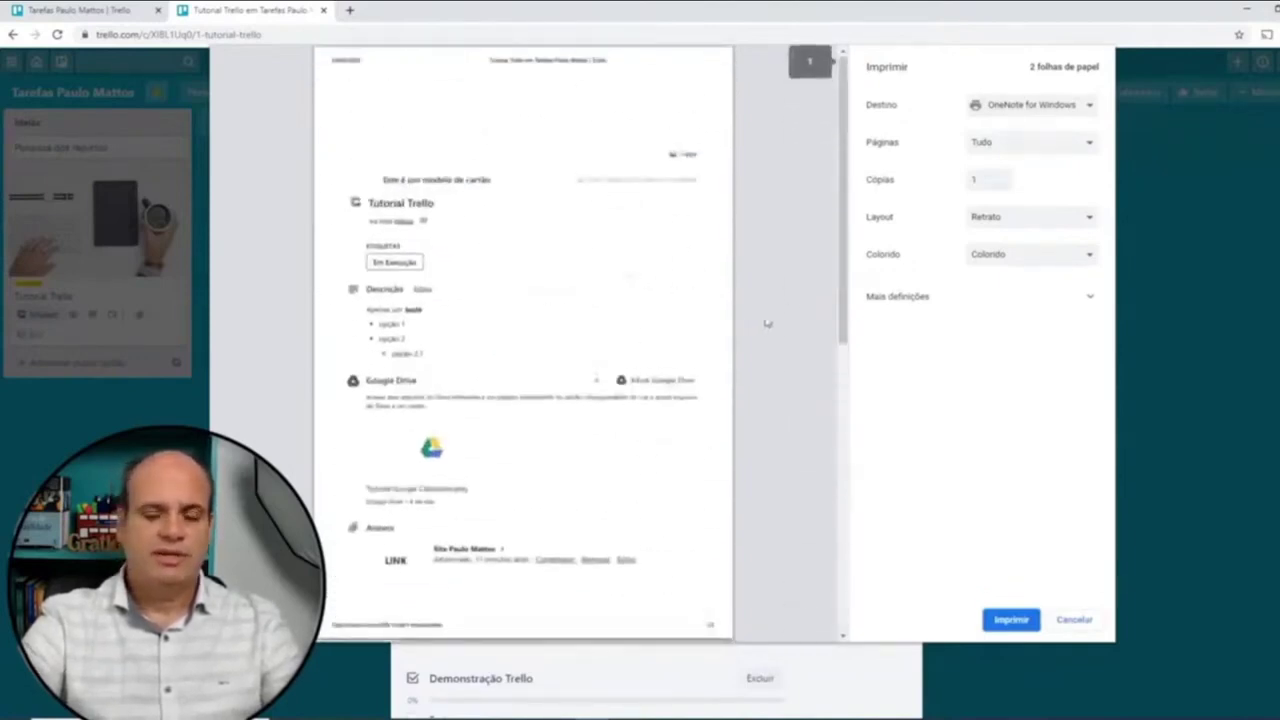
click(1075, 620)
Export the card as JSON and close the JSON tab
click(840, 536)
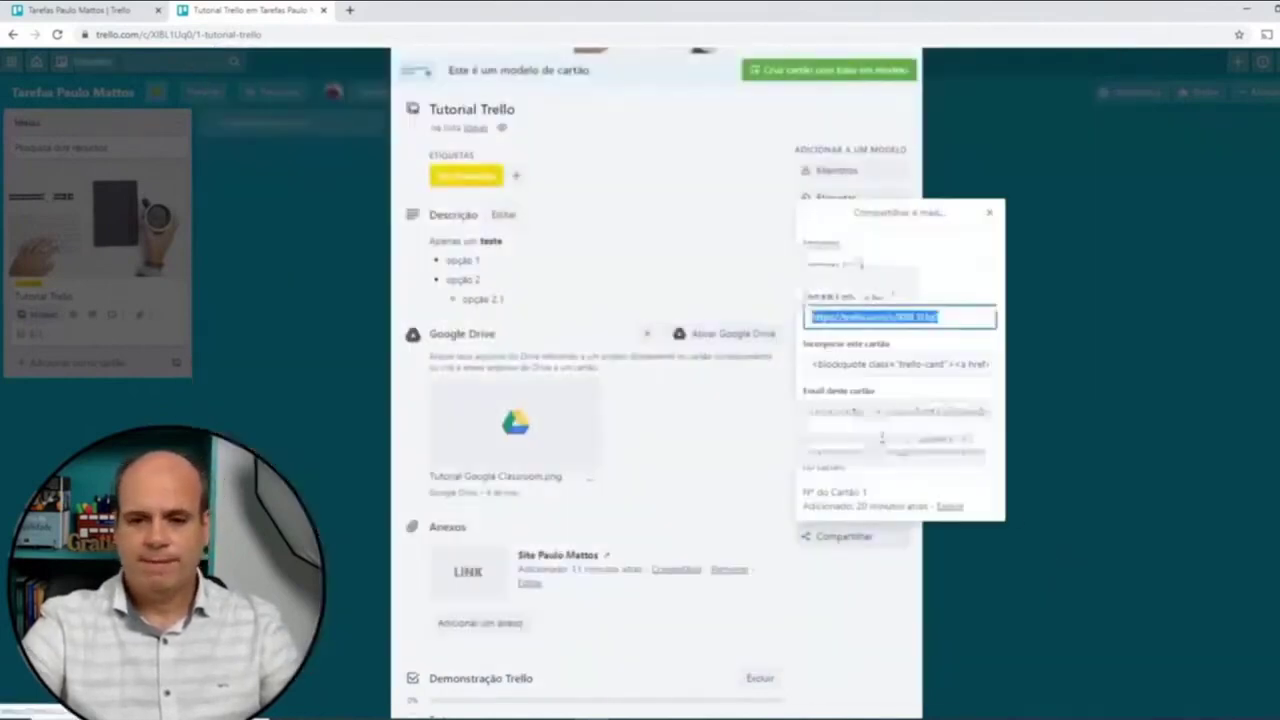
click(866, 266)
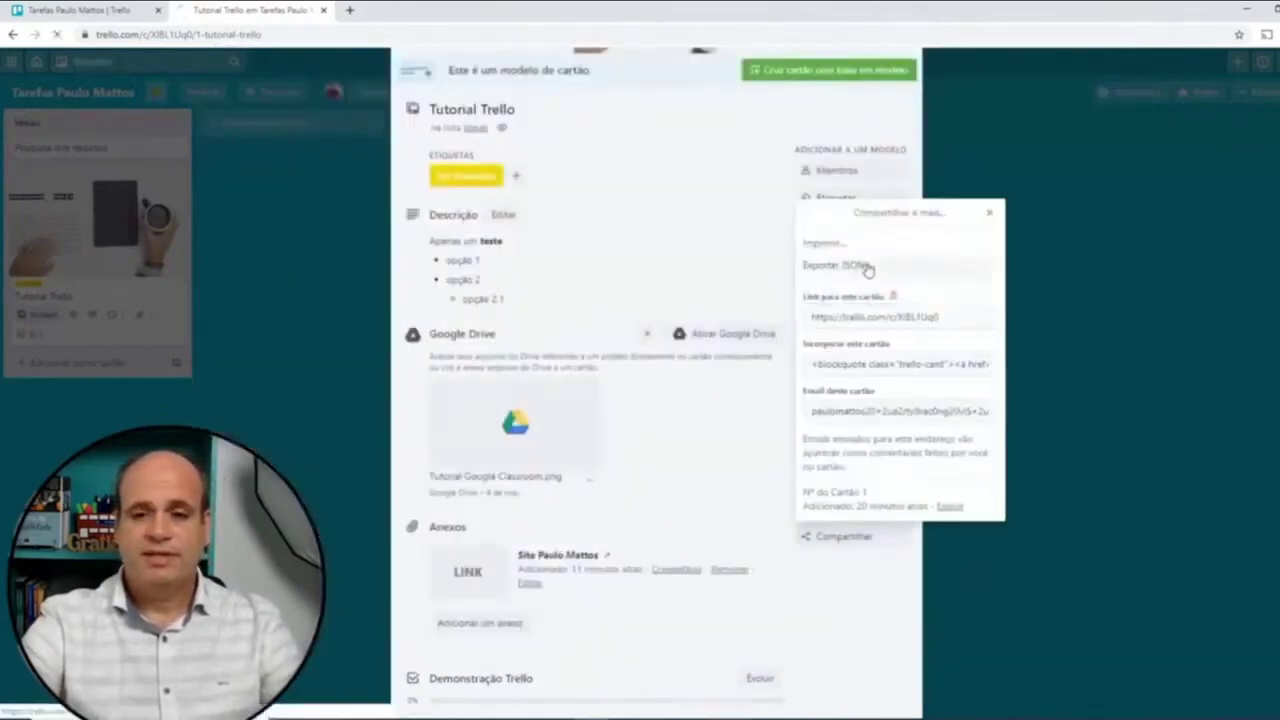
click(323, 10)
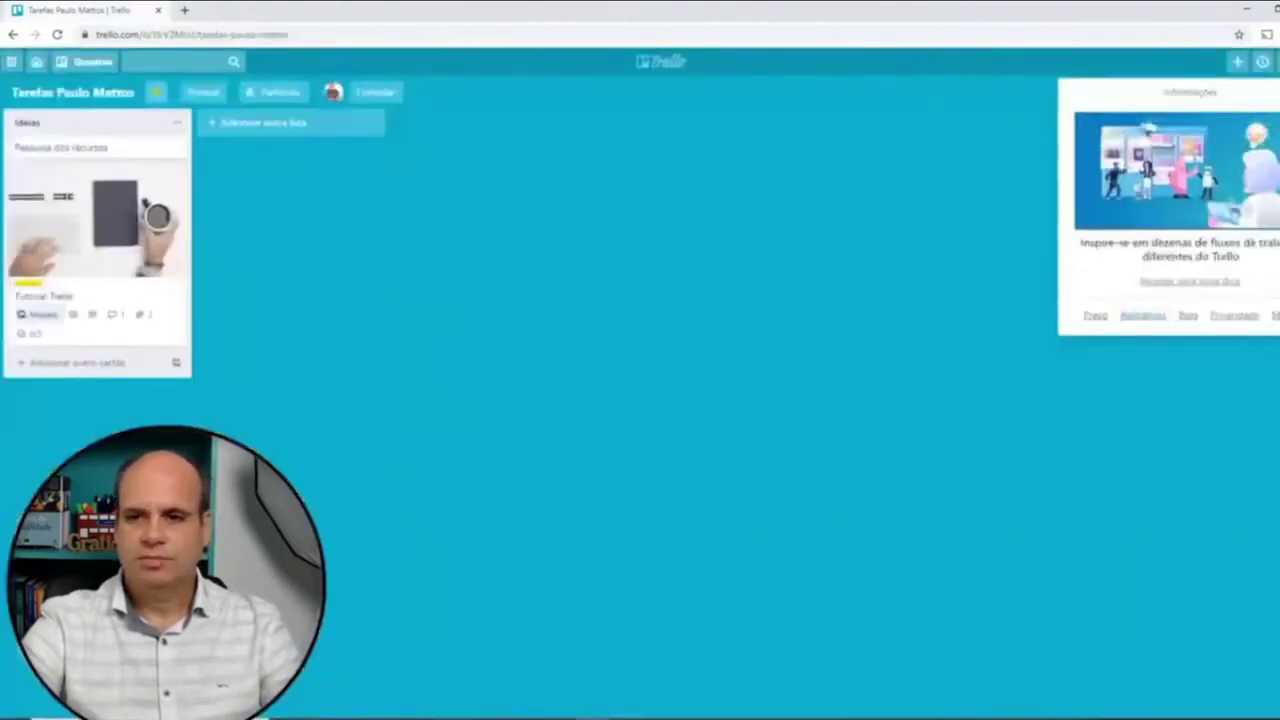
Open Tutorial Trello and post a comment starting with 'Com'
click(130, 210)
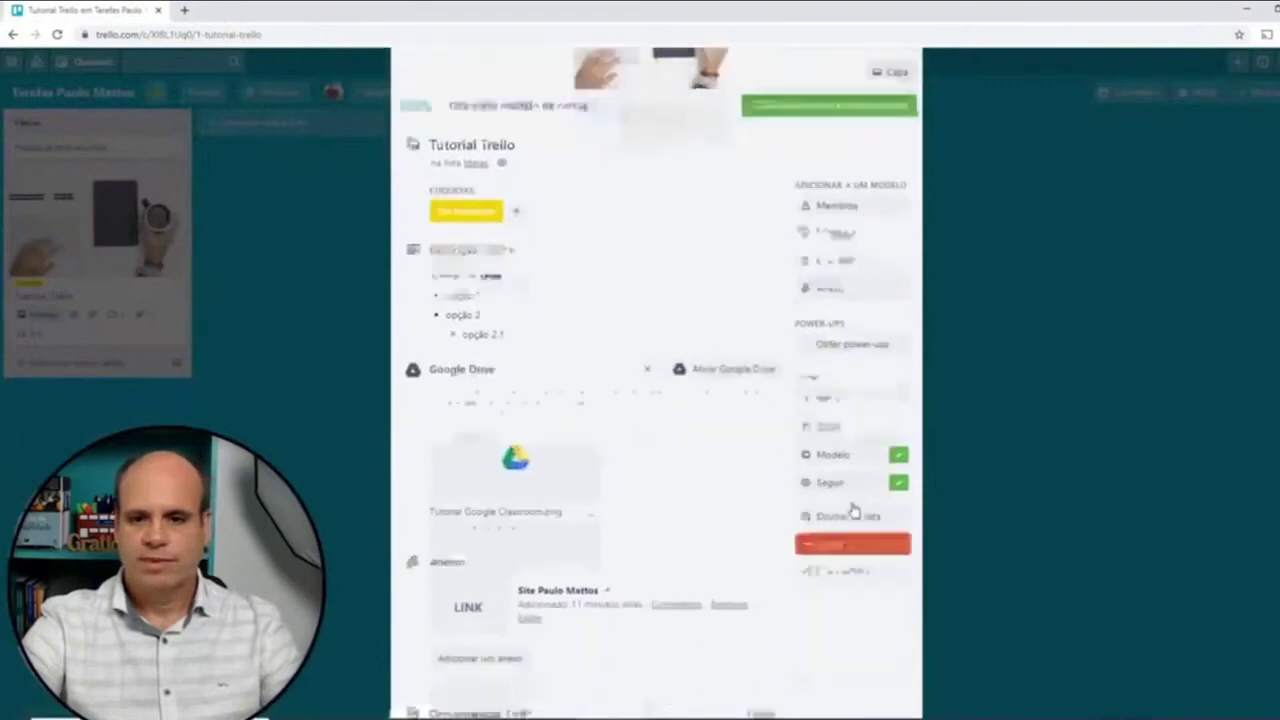
scroll(850, 500, down, 5)
scroll(840, 477, up, 1)
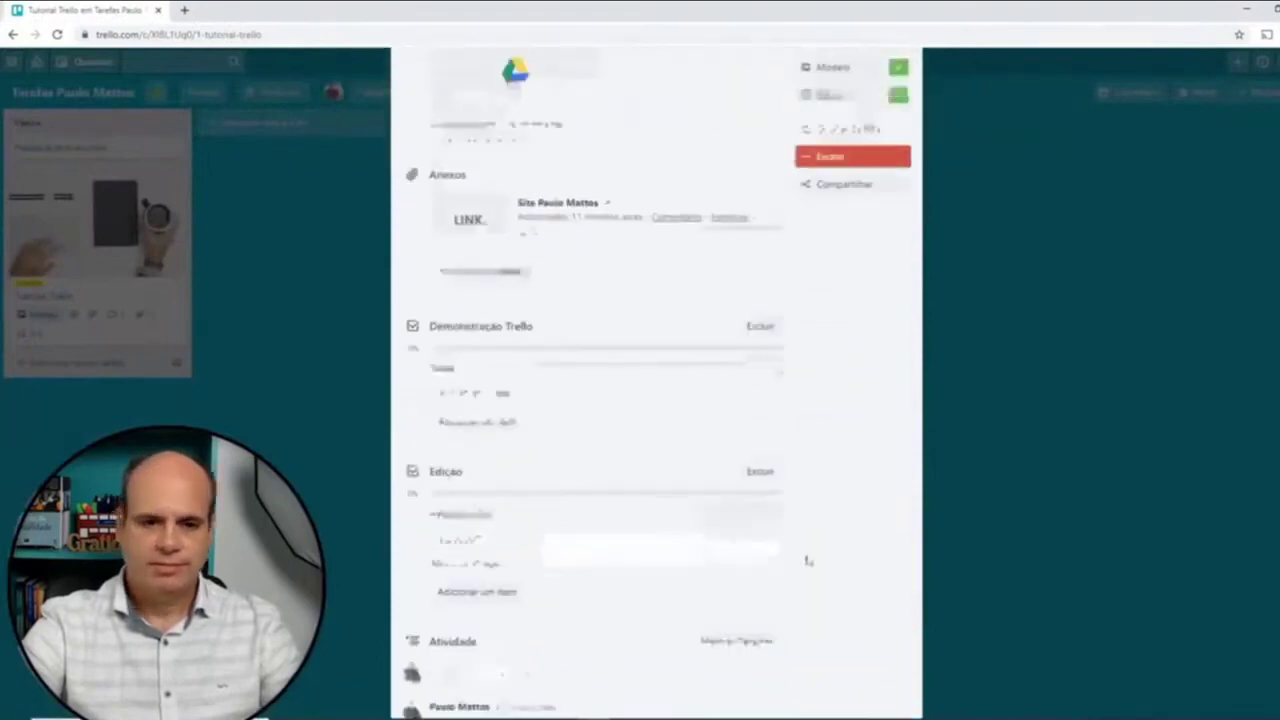
scroll(640, 374, up, 4)
scroll(686, 466, down, 5)
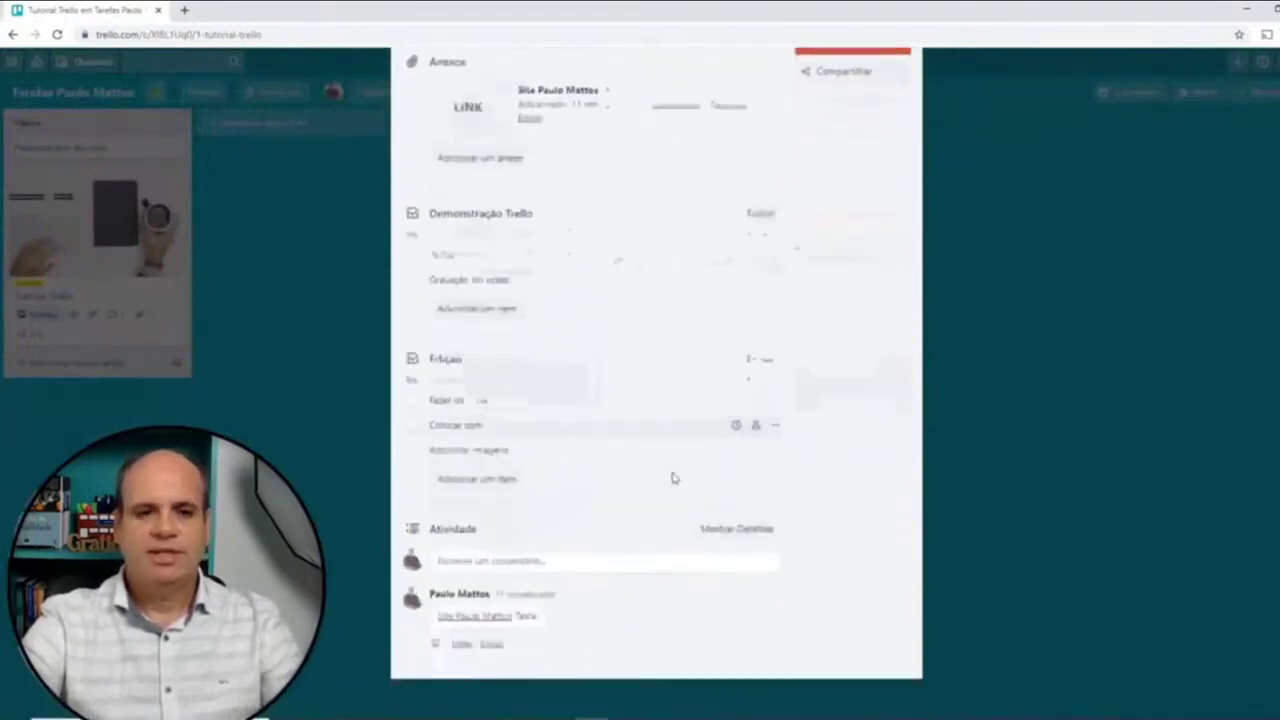
click(556, 546)
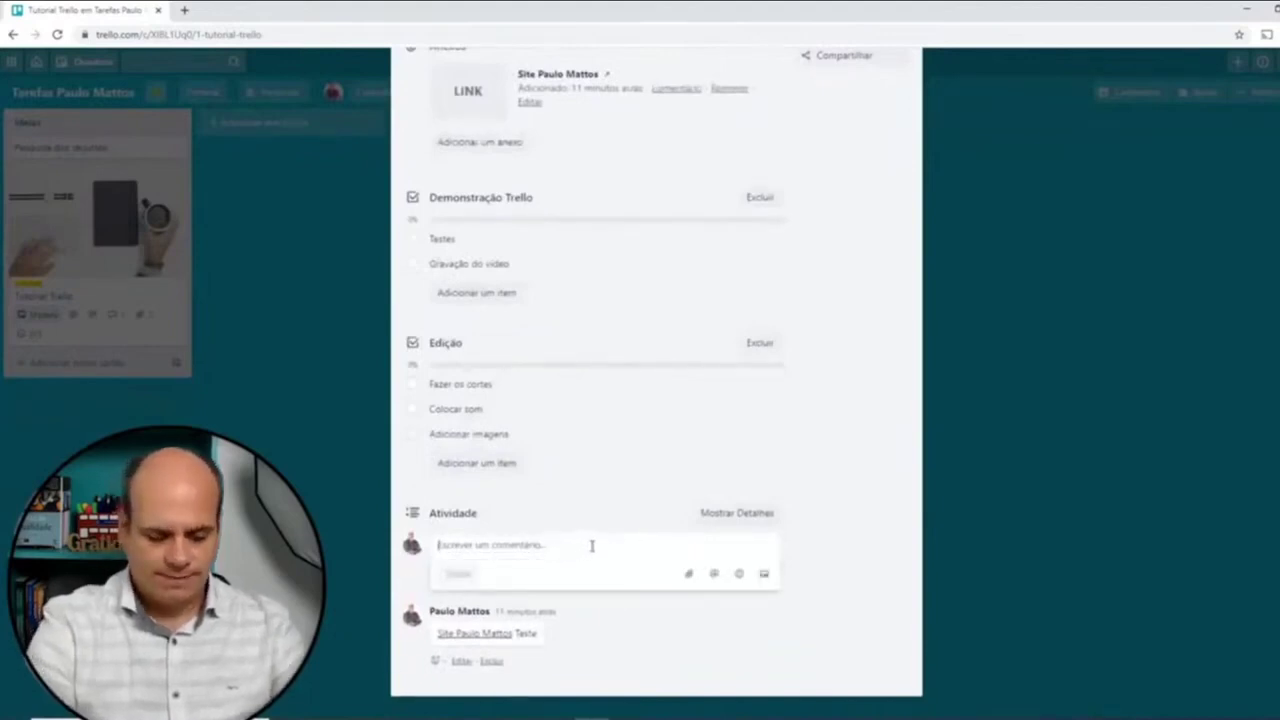
text(Comentarios)
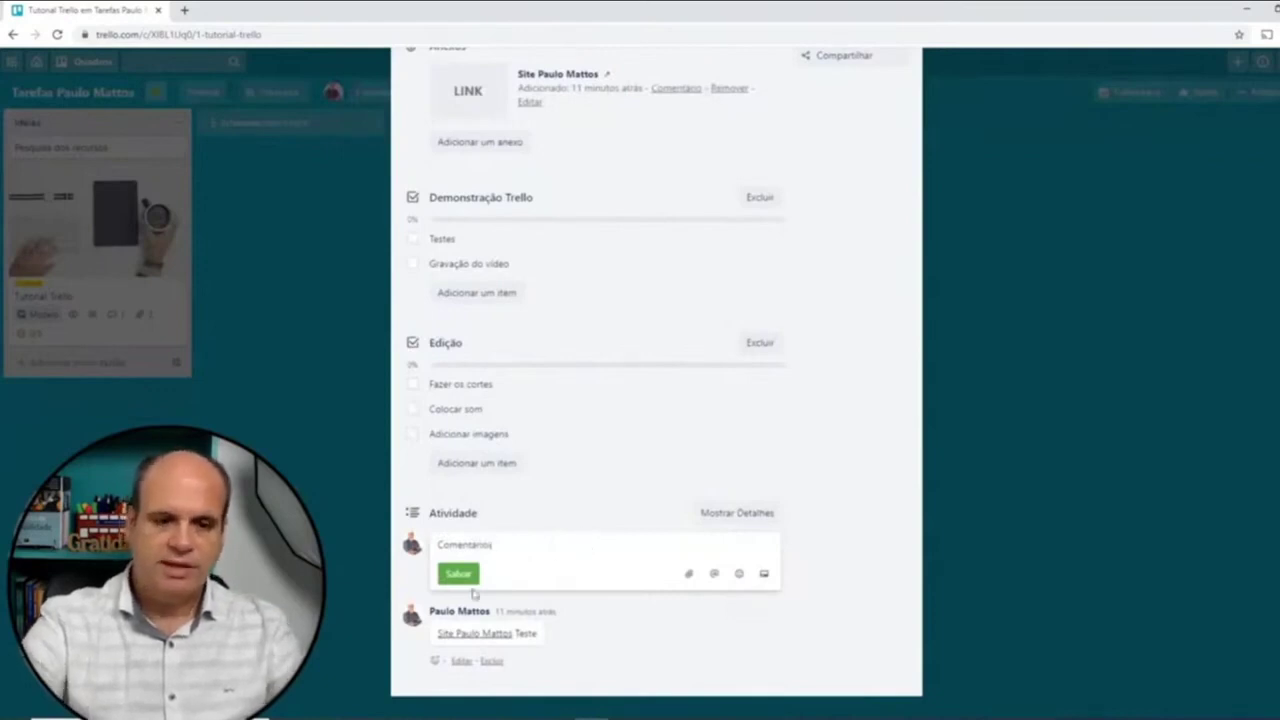
click(459, 580)
Start another comment, remove a stray '@', and dismiss the attachment options
click(494, 547)
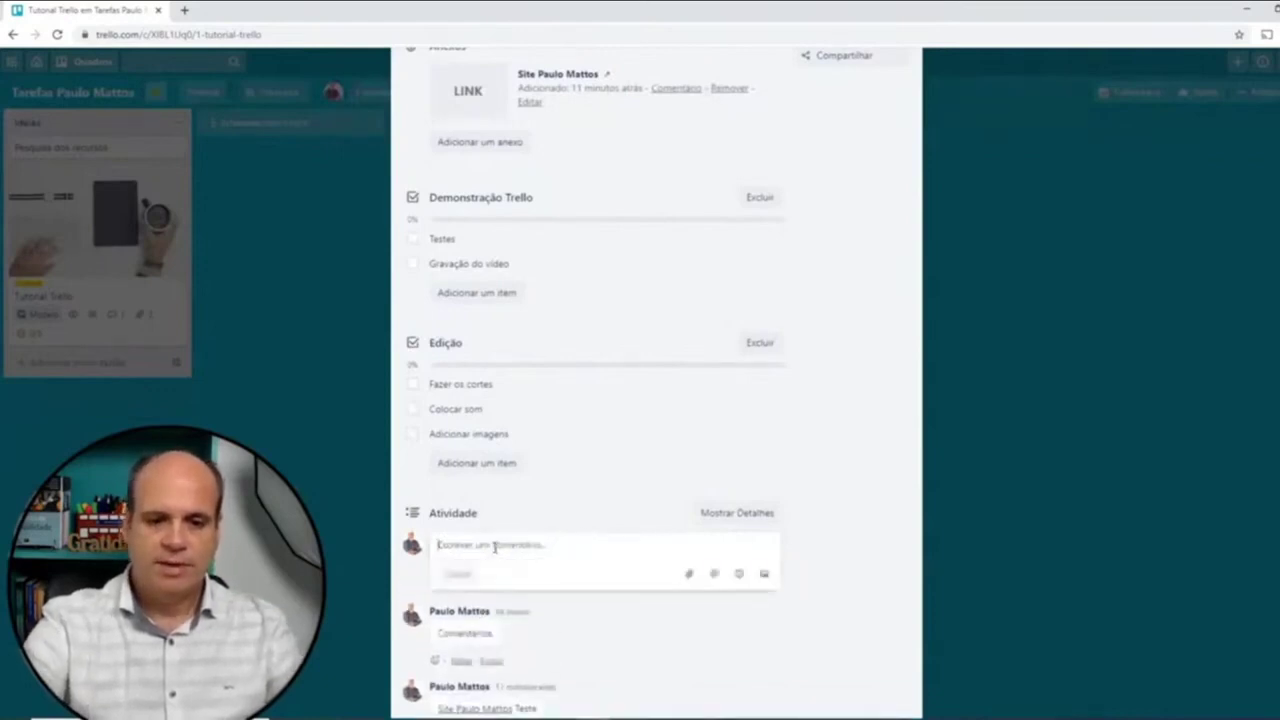
text(@)
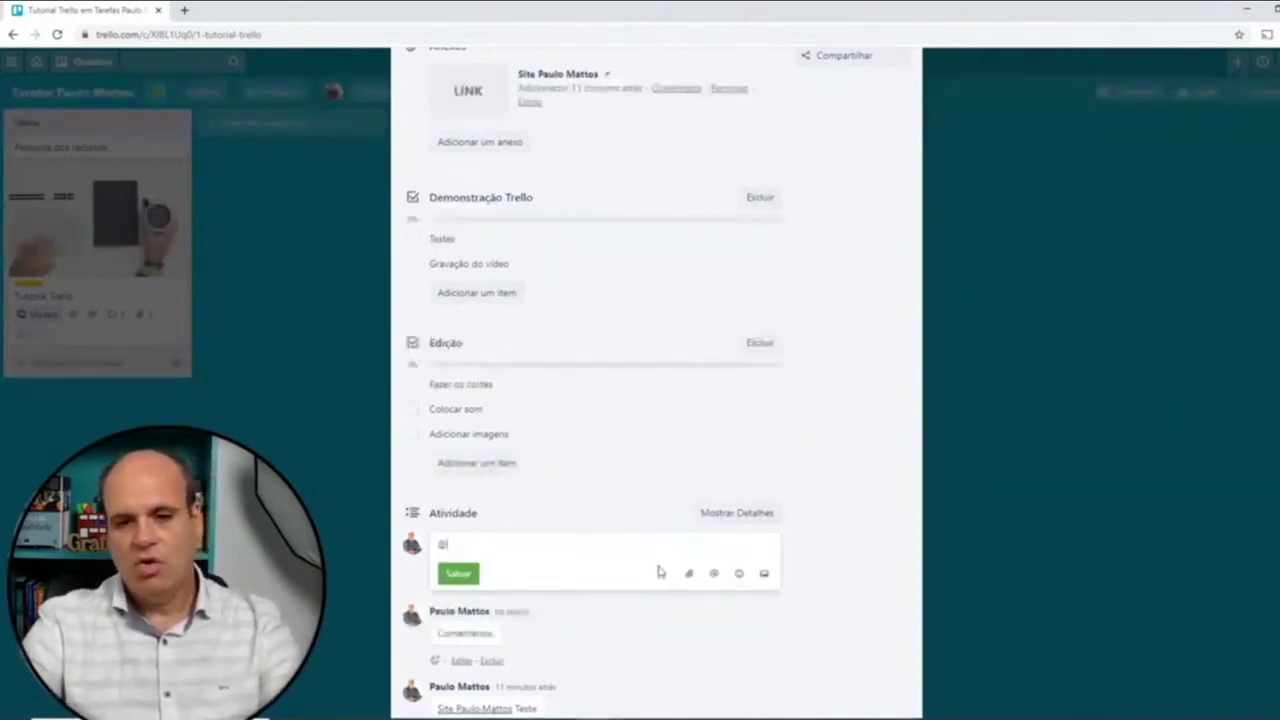
key(BackSpace)
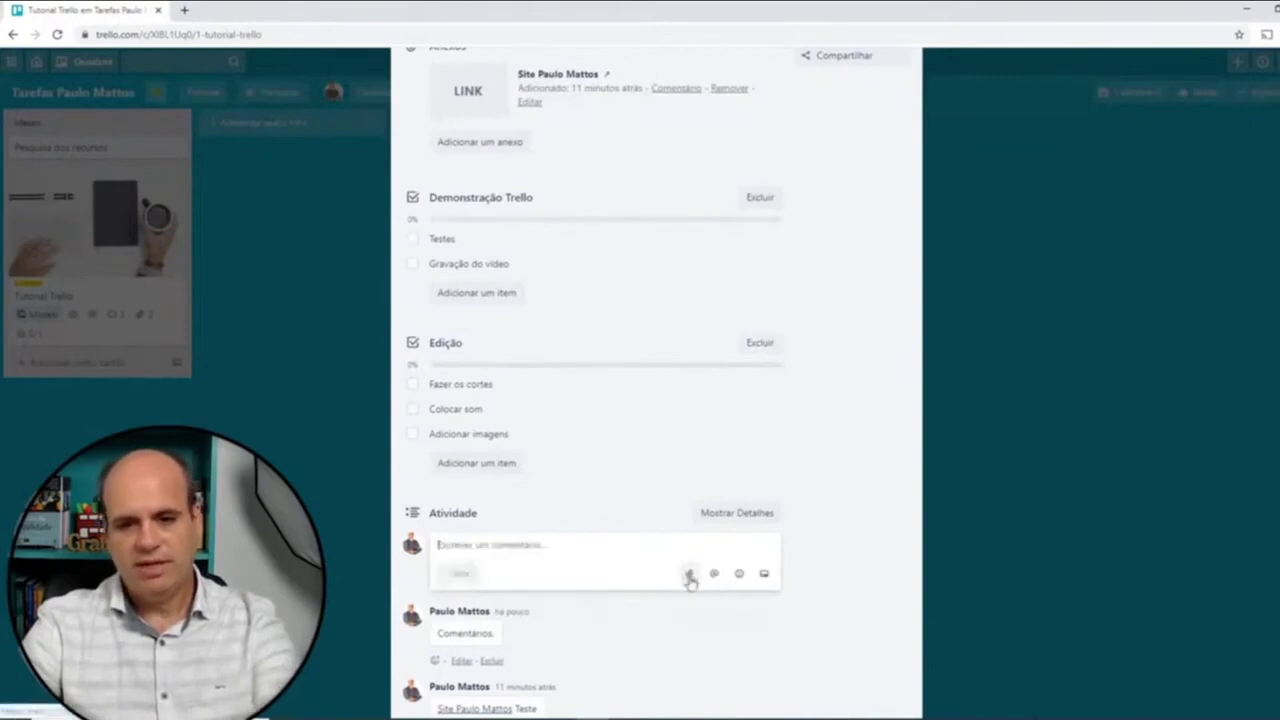
click(688, 574)
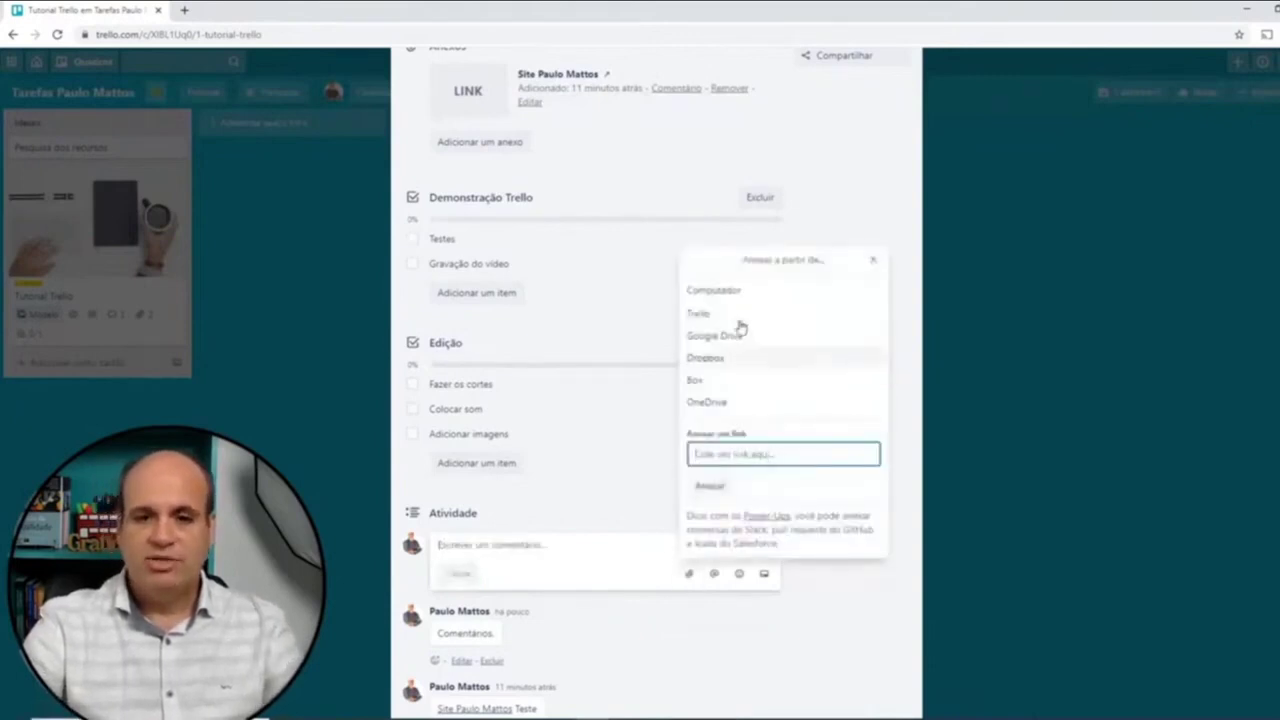
click(877, 263)
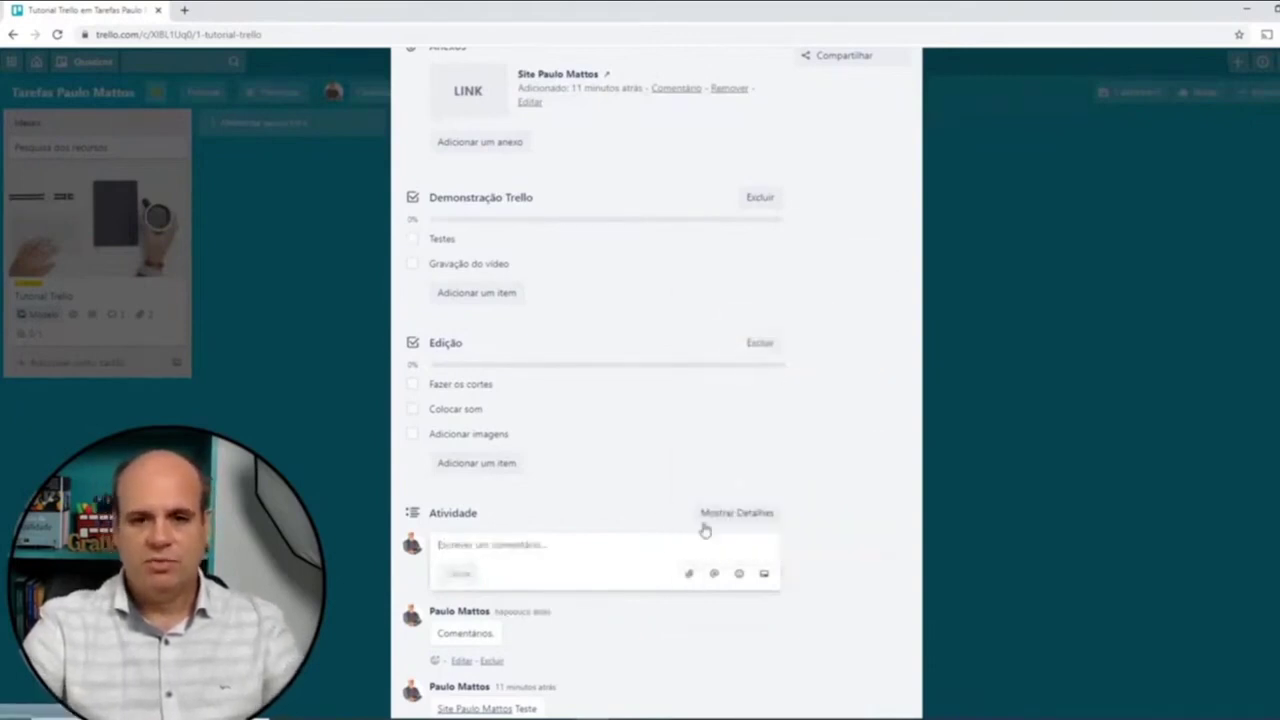
Post a comment with a warning and a smile emoji, then bring up the card-or-board picker
click(739, 574)
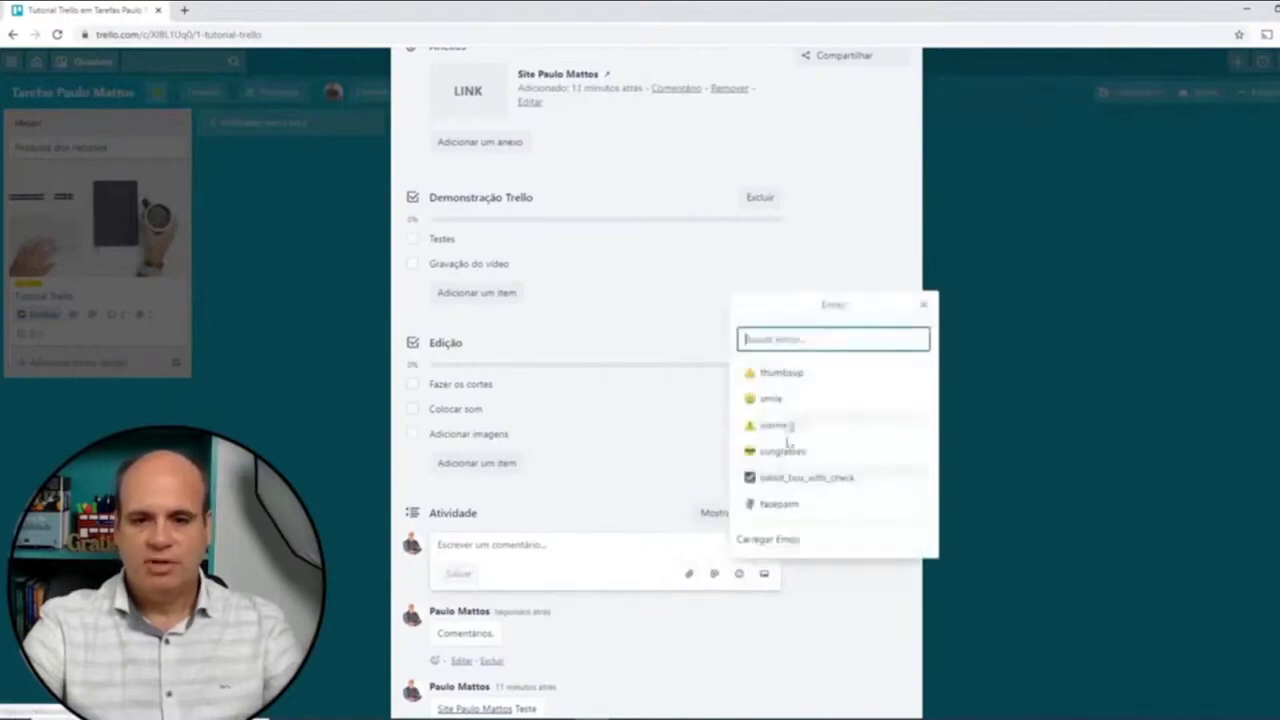
click(789, 400)
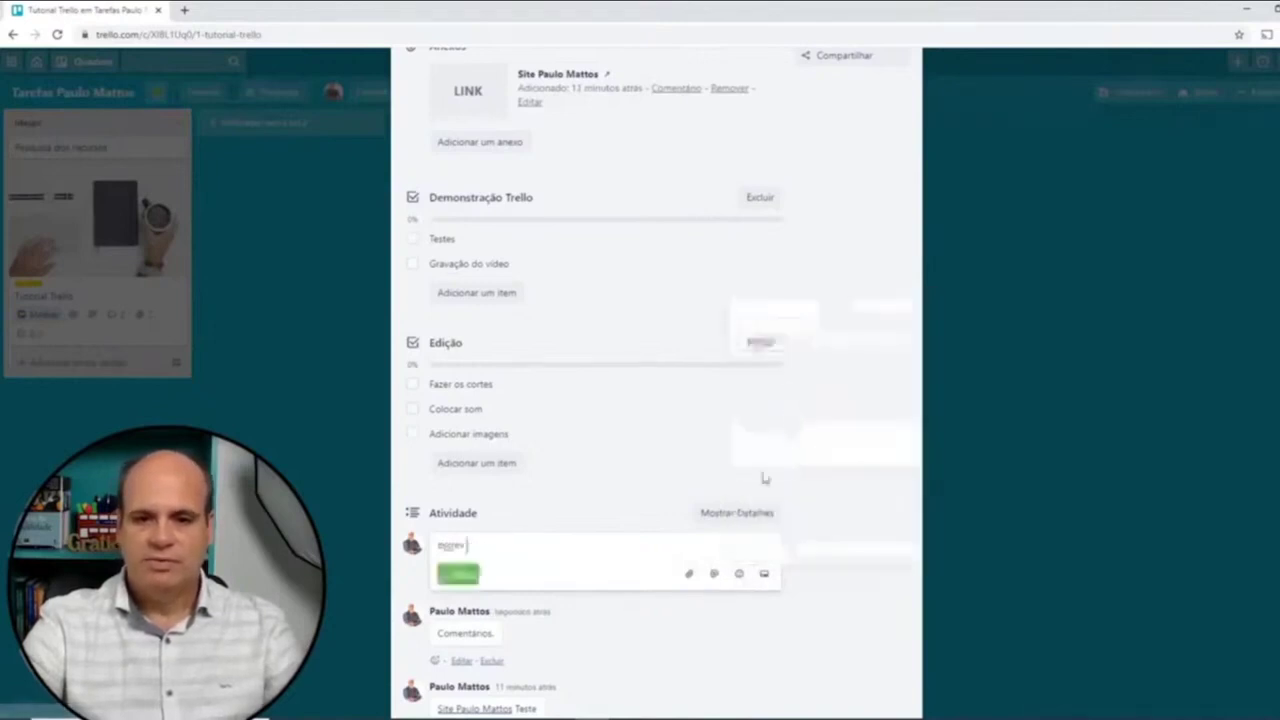
click(739, 574)
click(785, 405)
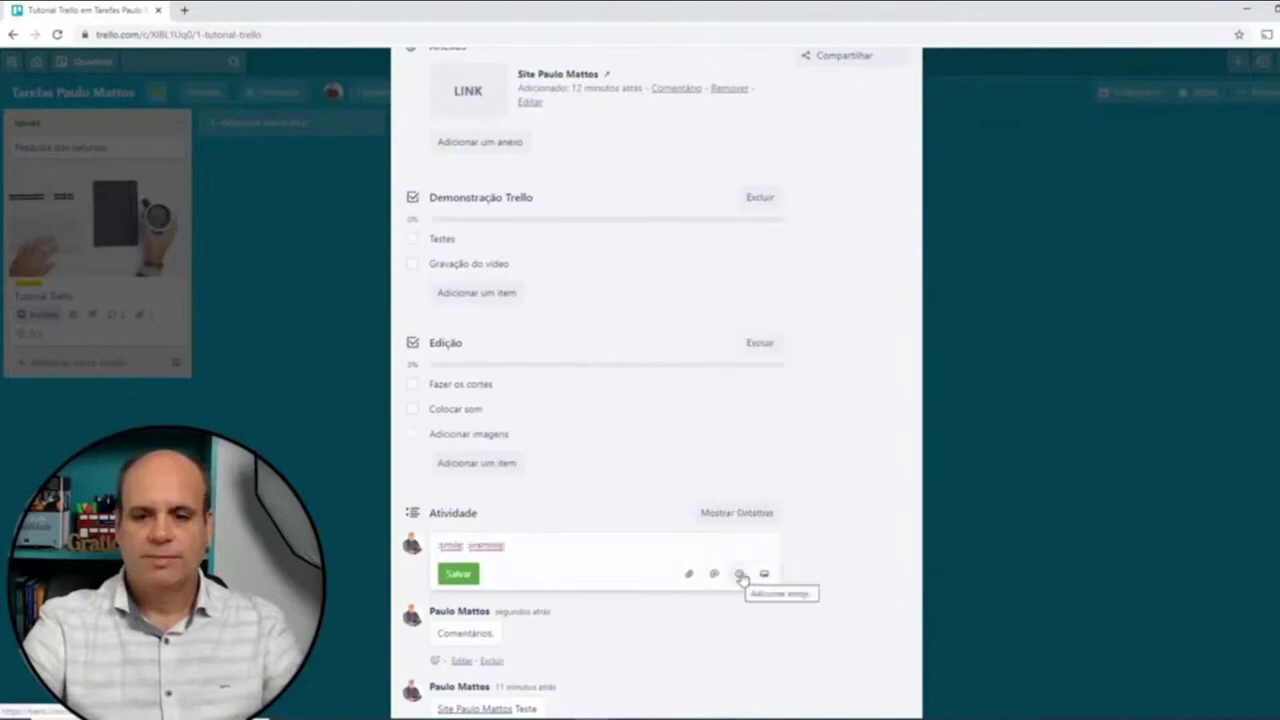
click(445, 578)
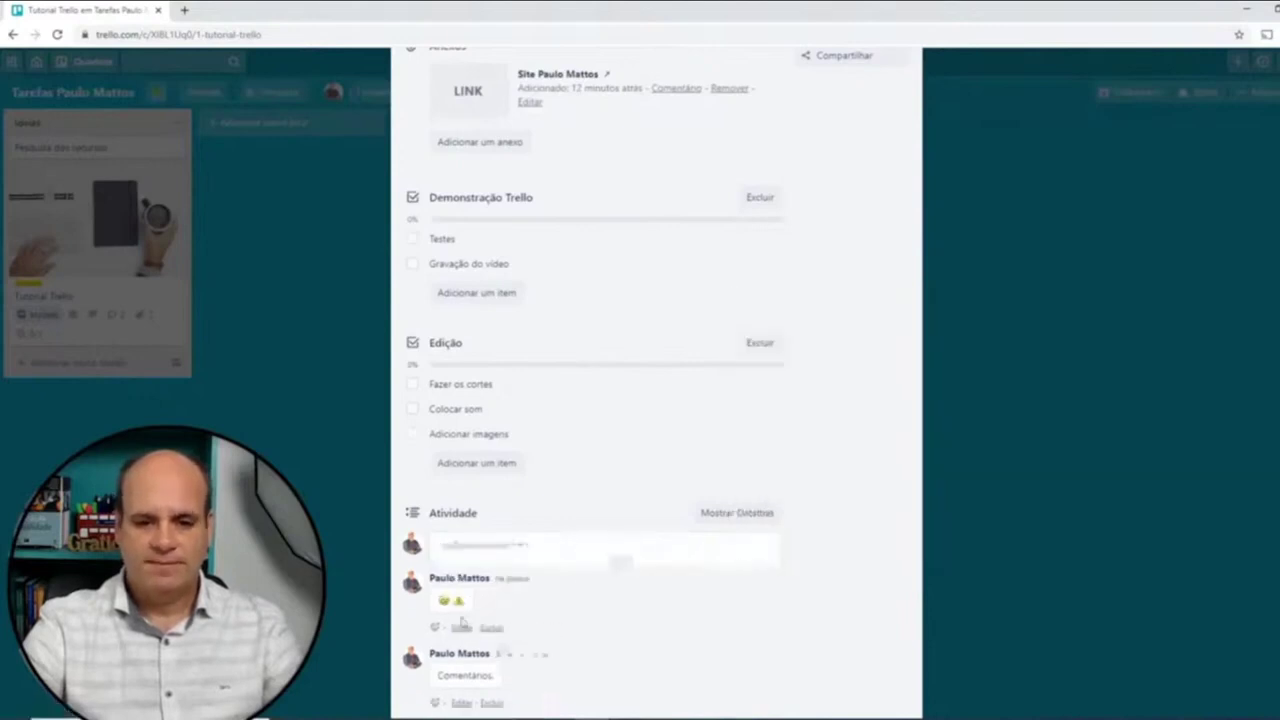
click(600, 551)
click(765, 576)
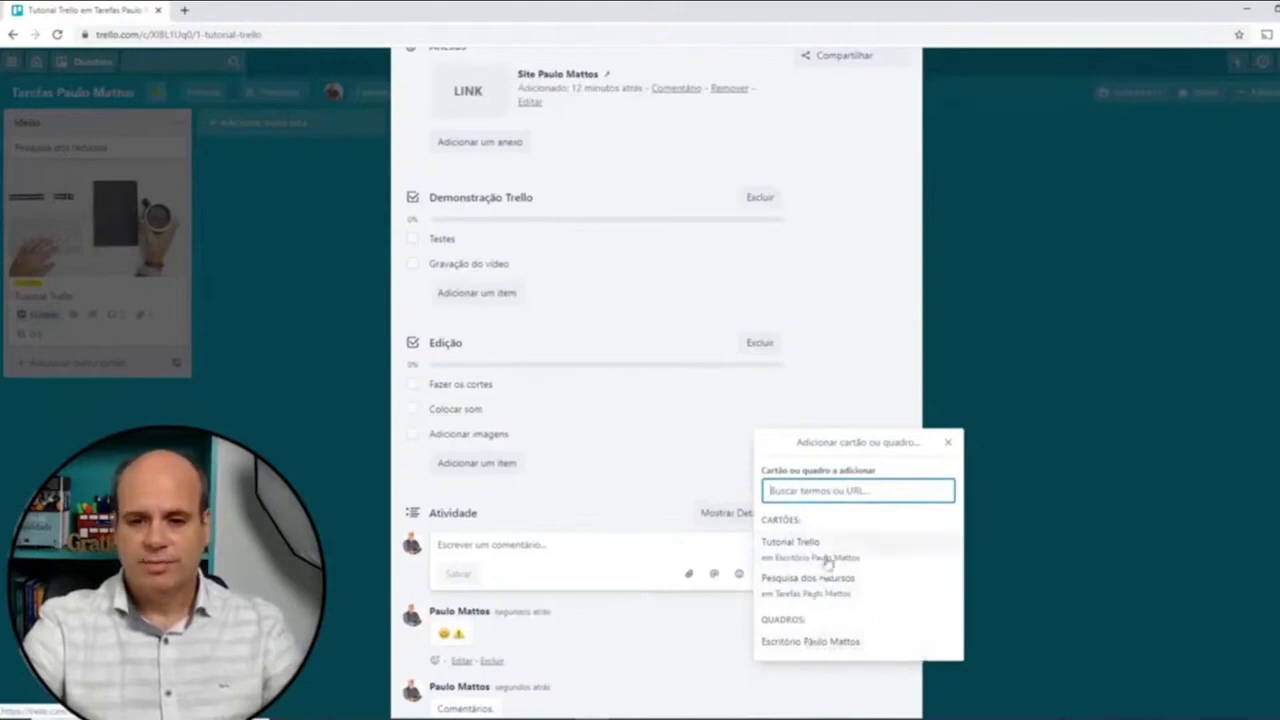
Post a comment linking the Tutorial Trello card, then close the card back to the Tarefas board
click(824, 560)
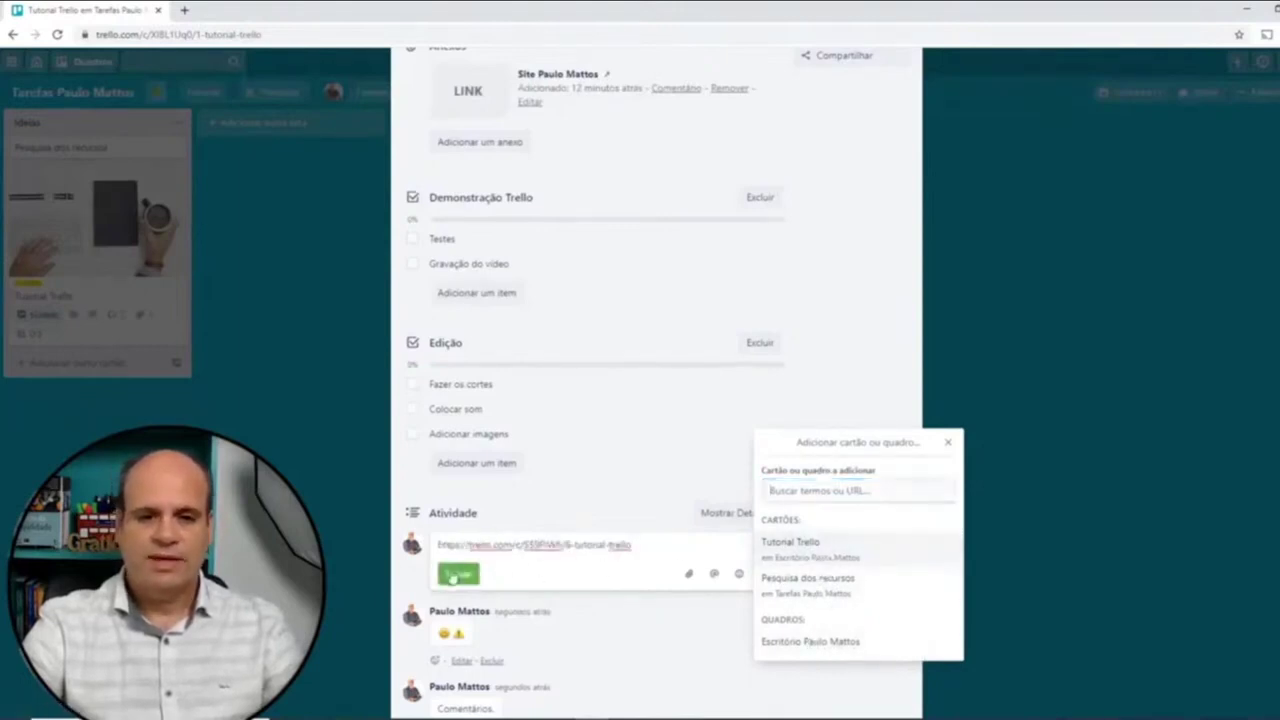
click(452, 577)
scroll(700, 589, down, 3)
scroll(703, 582, up, 5)
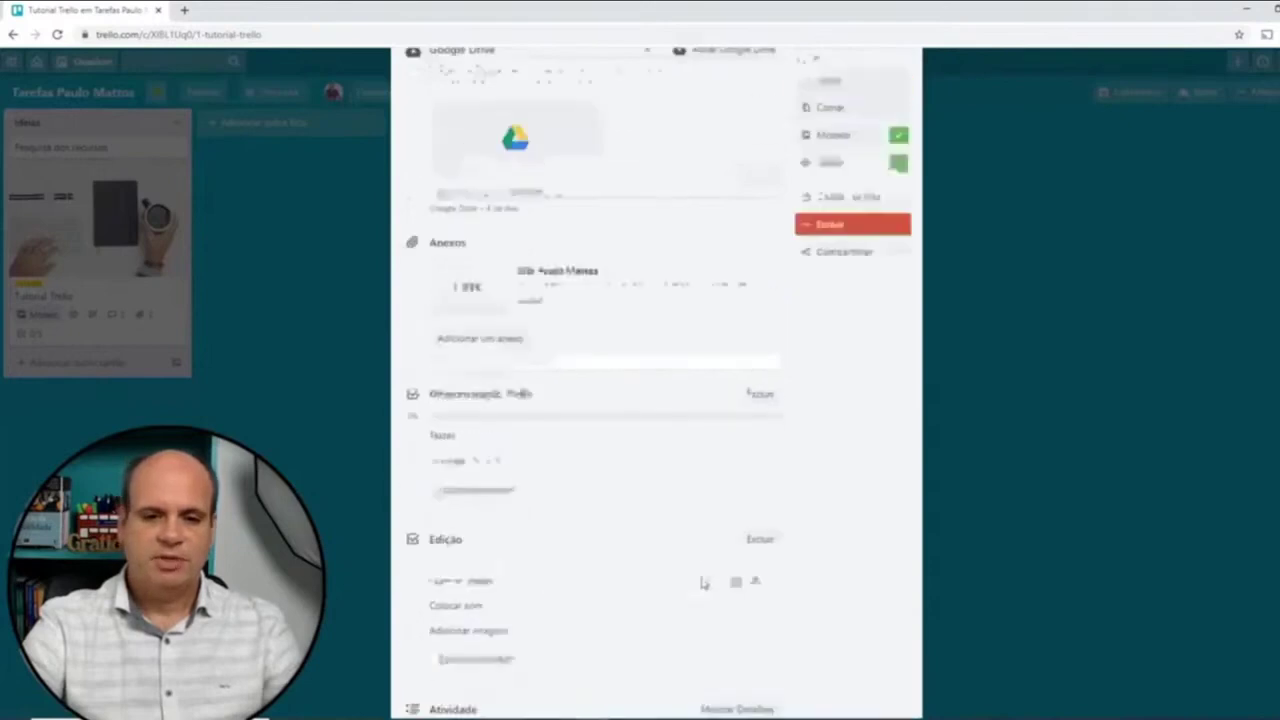
scroll(703, 580, up, 5)
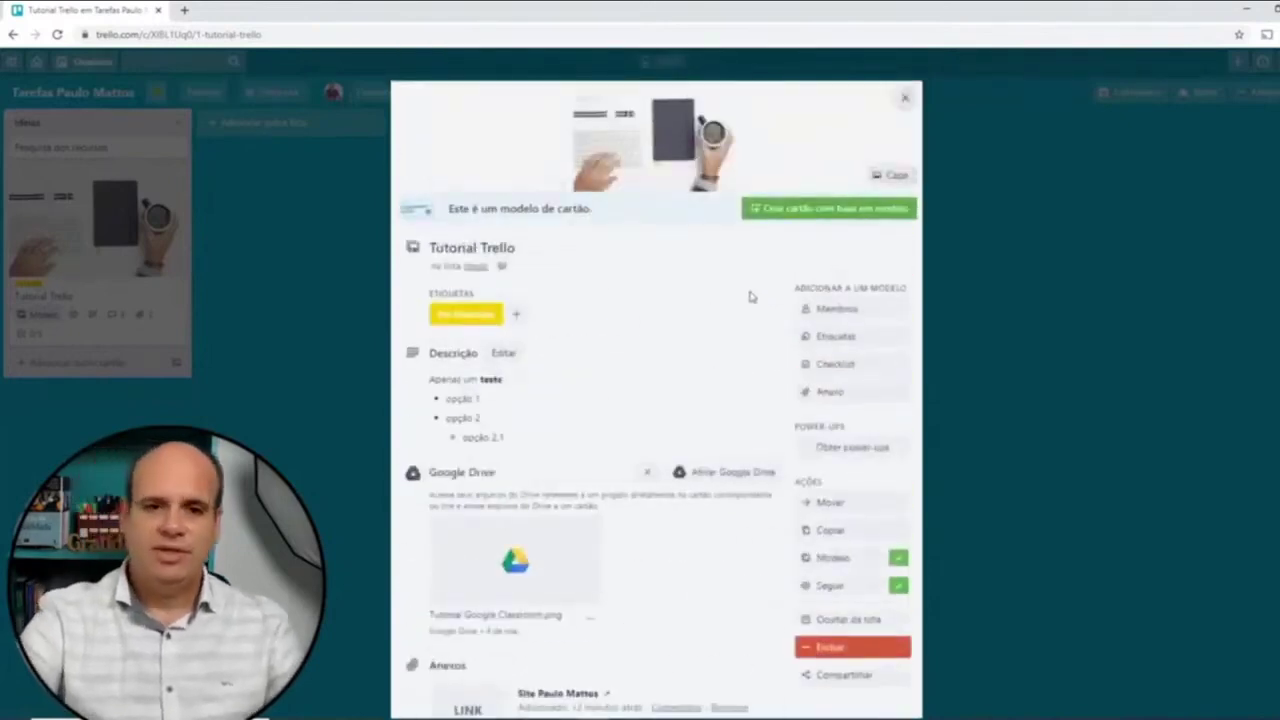
click(905, 101)
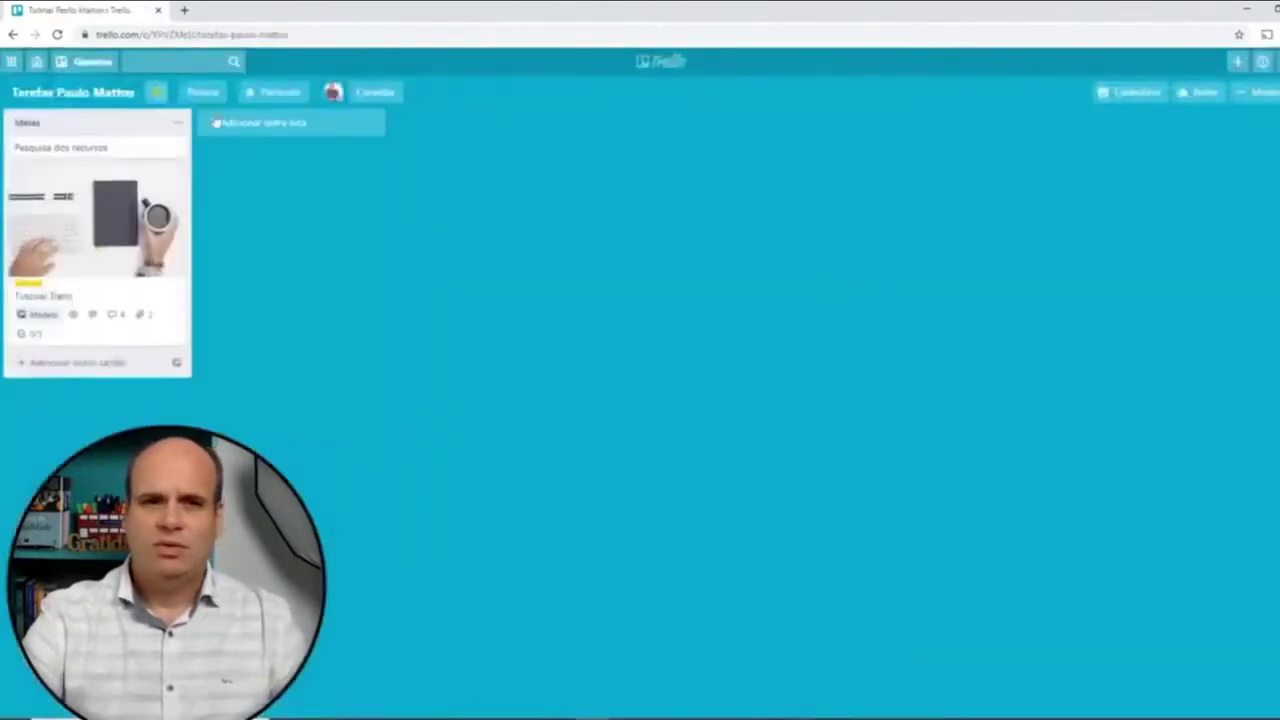
From the boards overview, open the Checklist Loja Virtual board under Quadros Pessoais
click(36, 61)
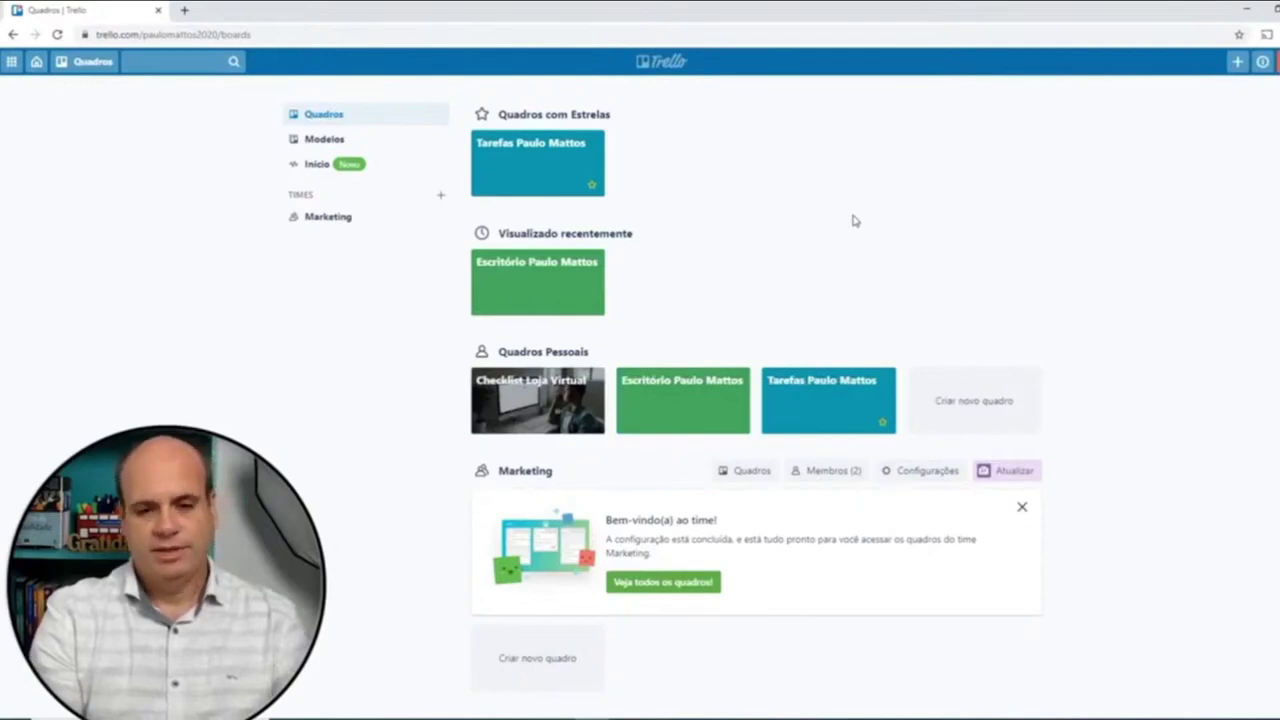
click(537, 416)
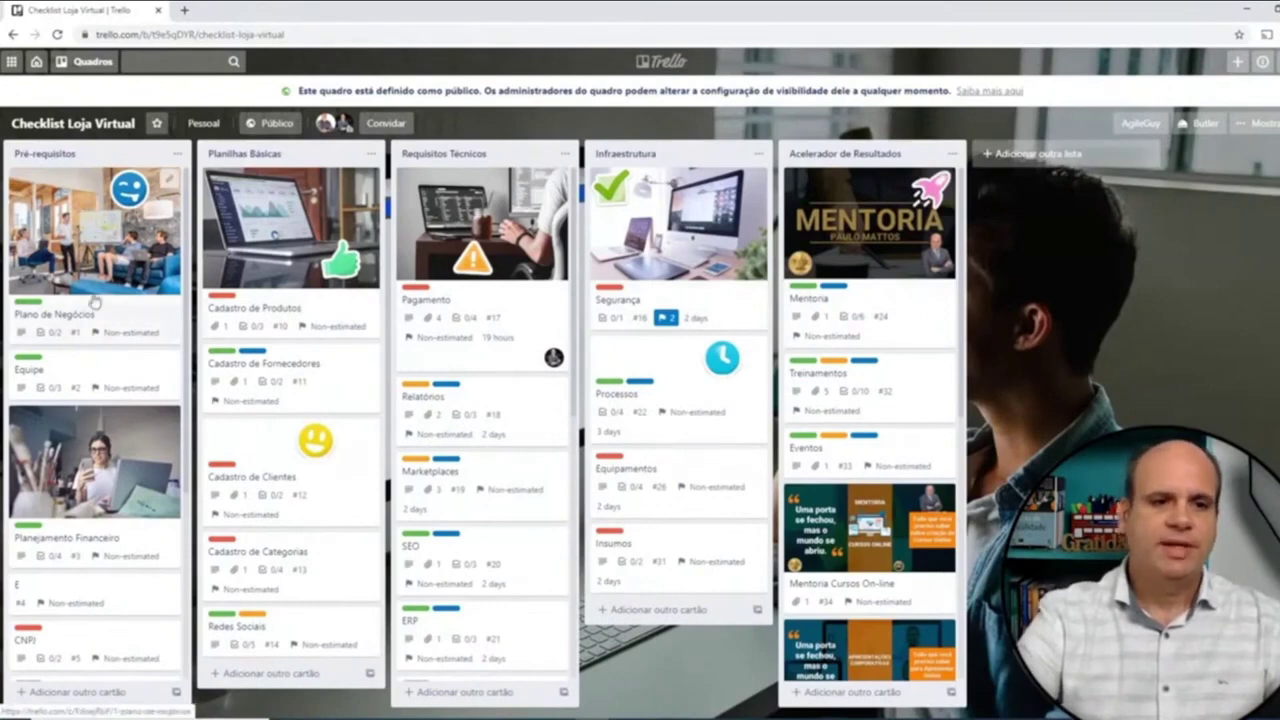
scroll(92, 300, down, 3)
scroll(60, 220, up, 3)
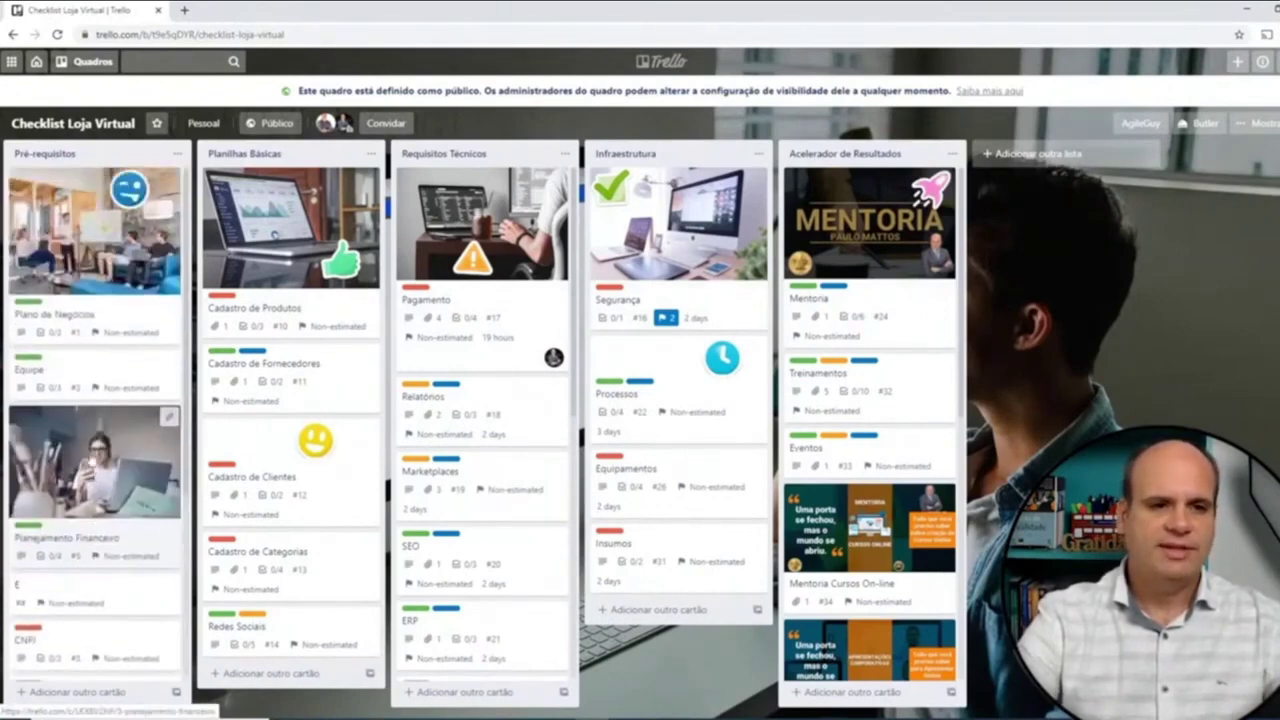
click(62, 215)
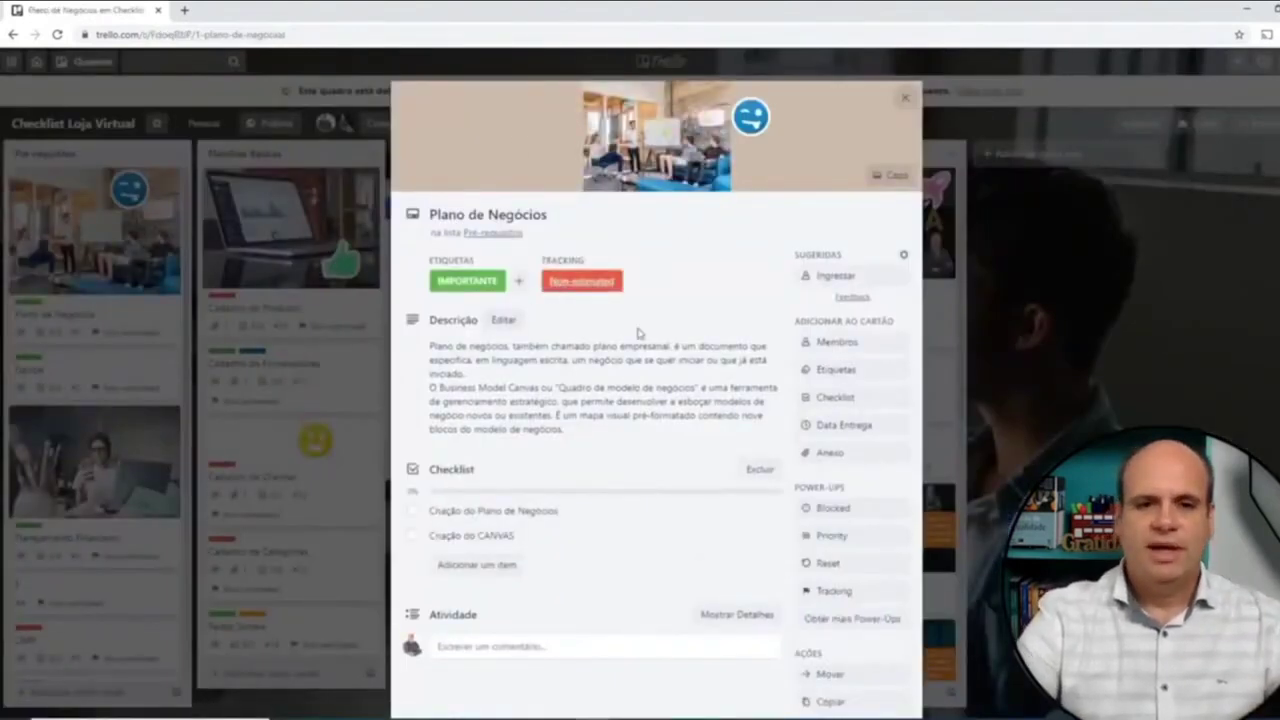
scroll(508, 310, down, 1)
scroll(620, 308, down, 2)
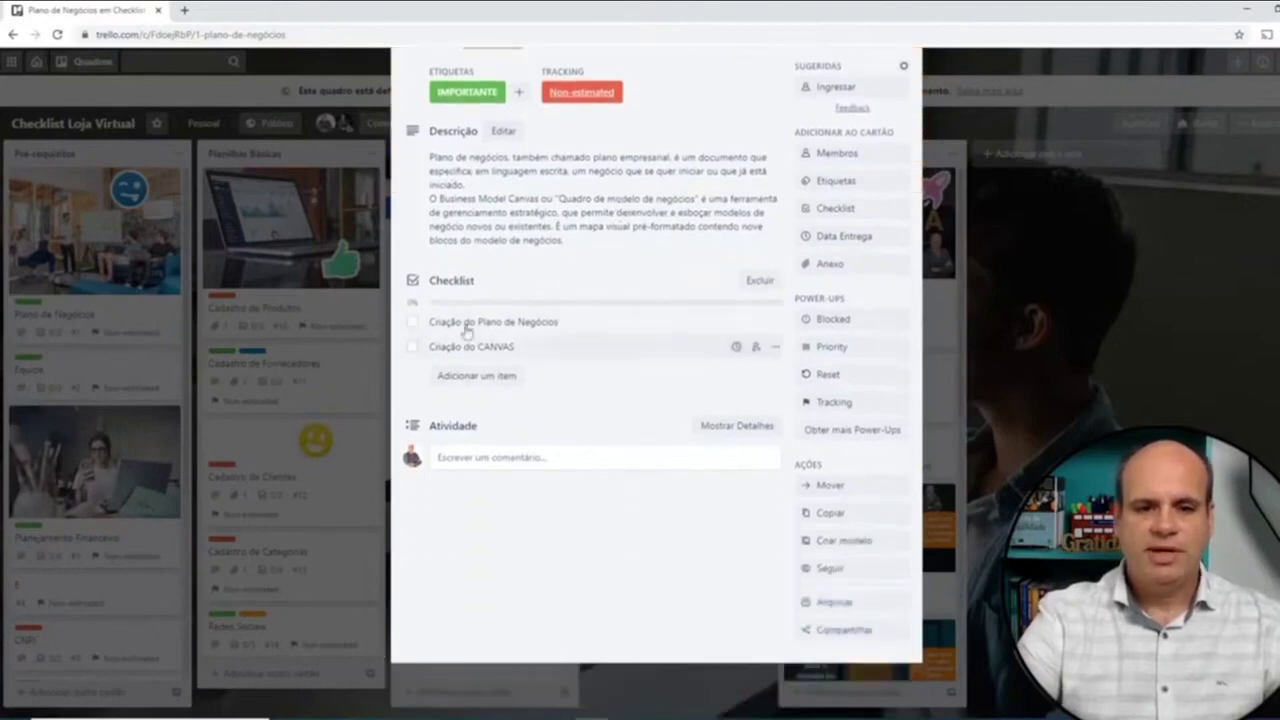
scroll(620, 388, up, 3)
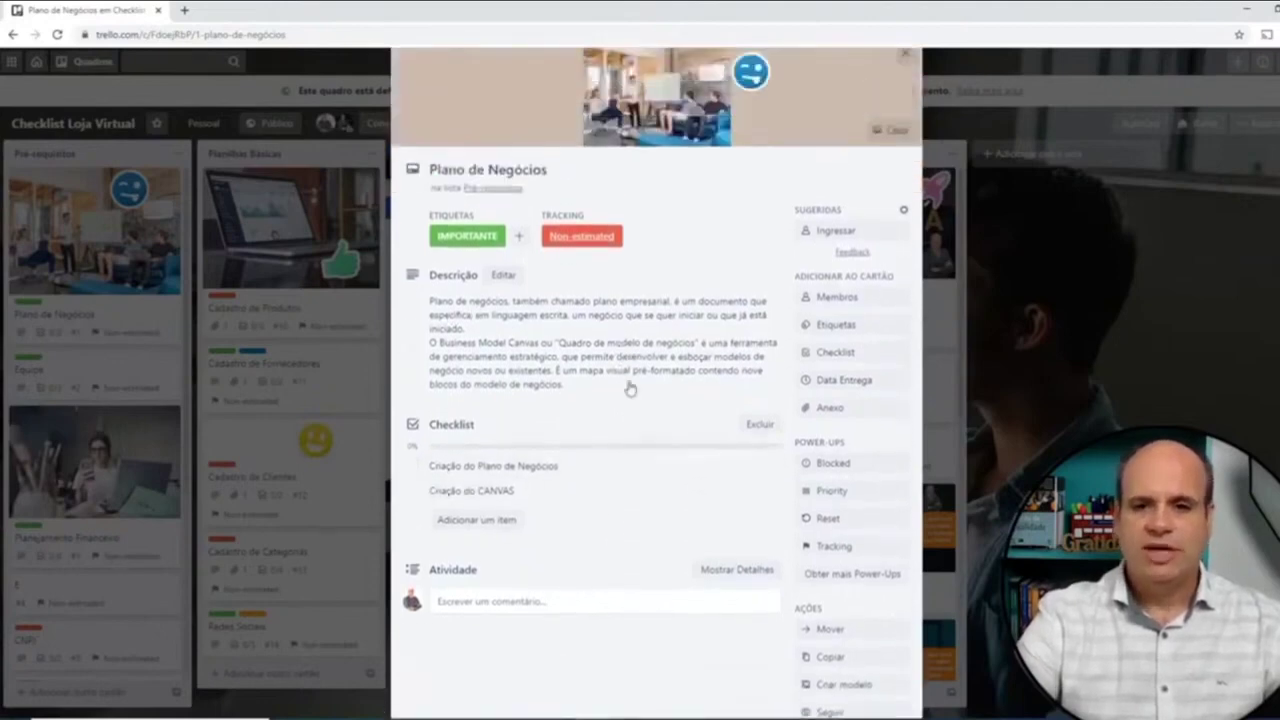
click(903, 96)
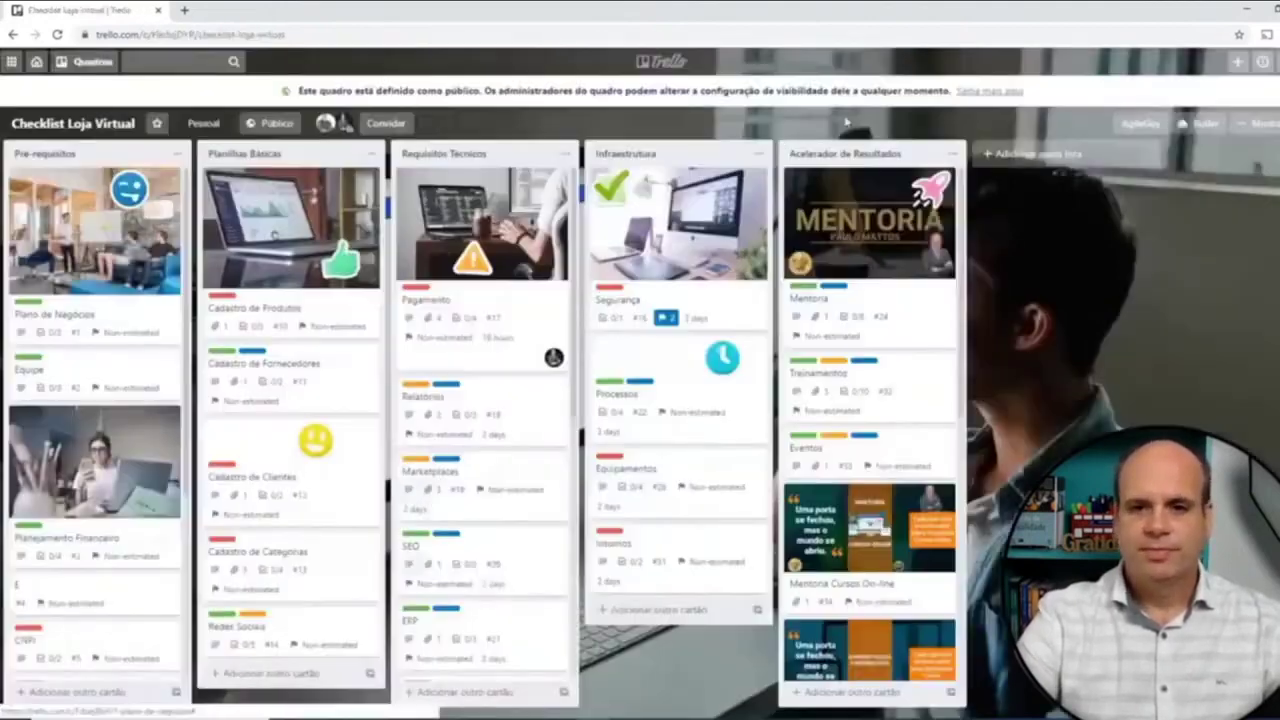
click(120, 368)
scroll(770, 331, down, 5)
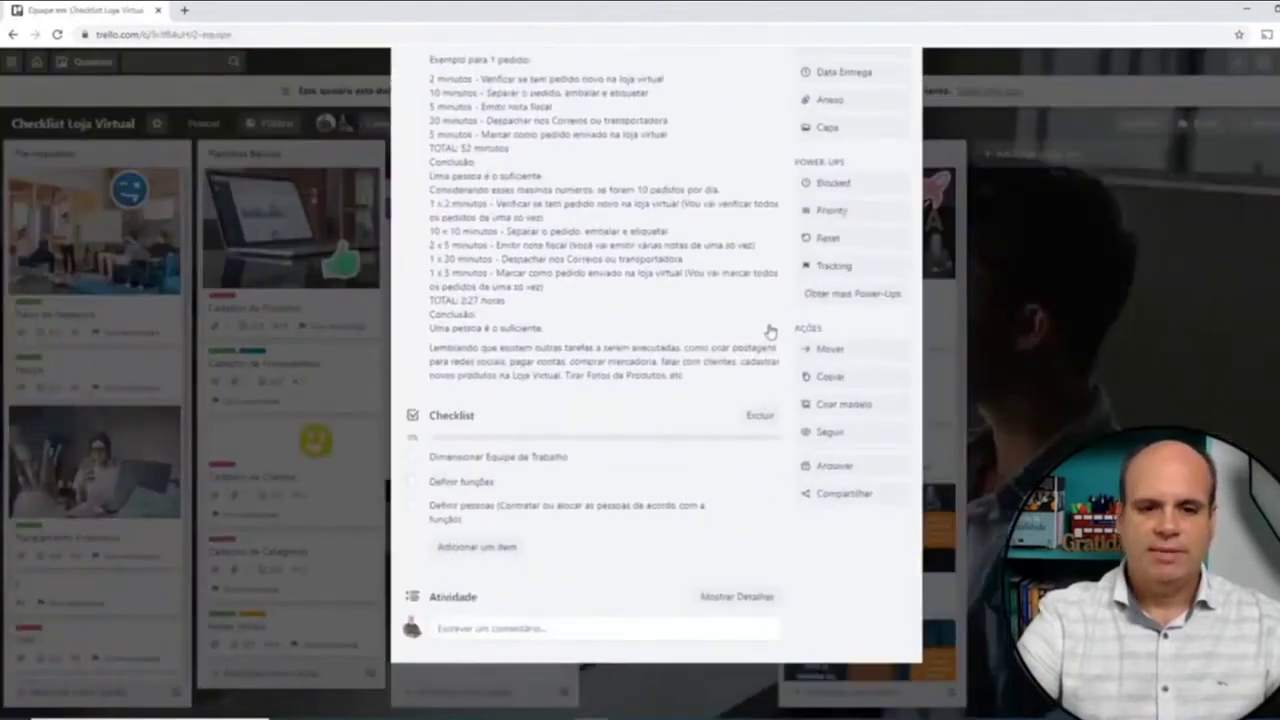
scroll(770, 331, up, 5)
click(903, 96)
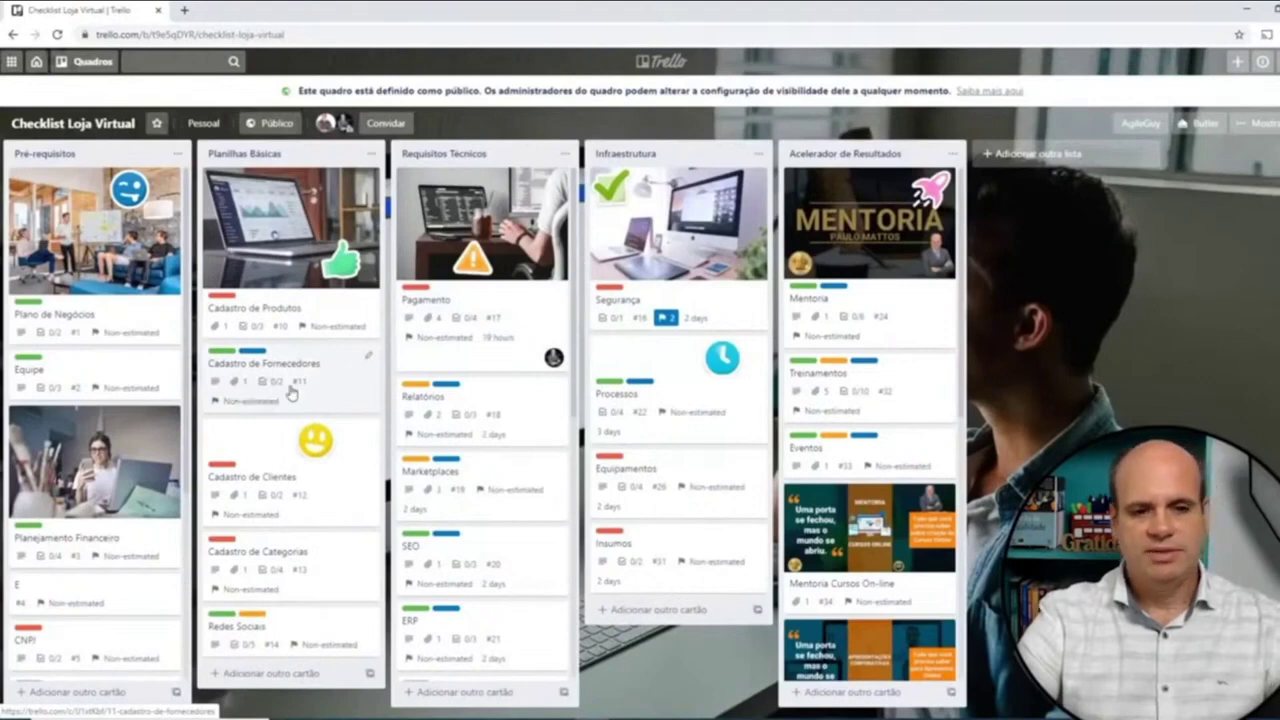
click(337, 386)
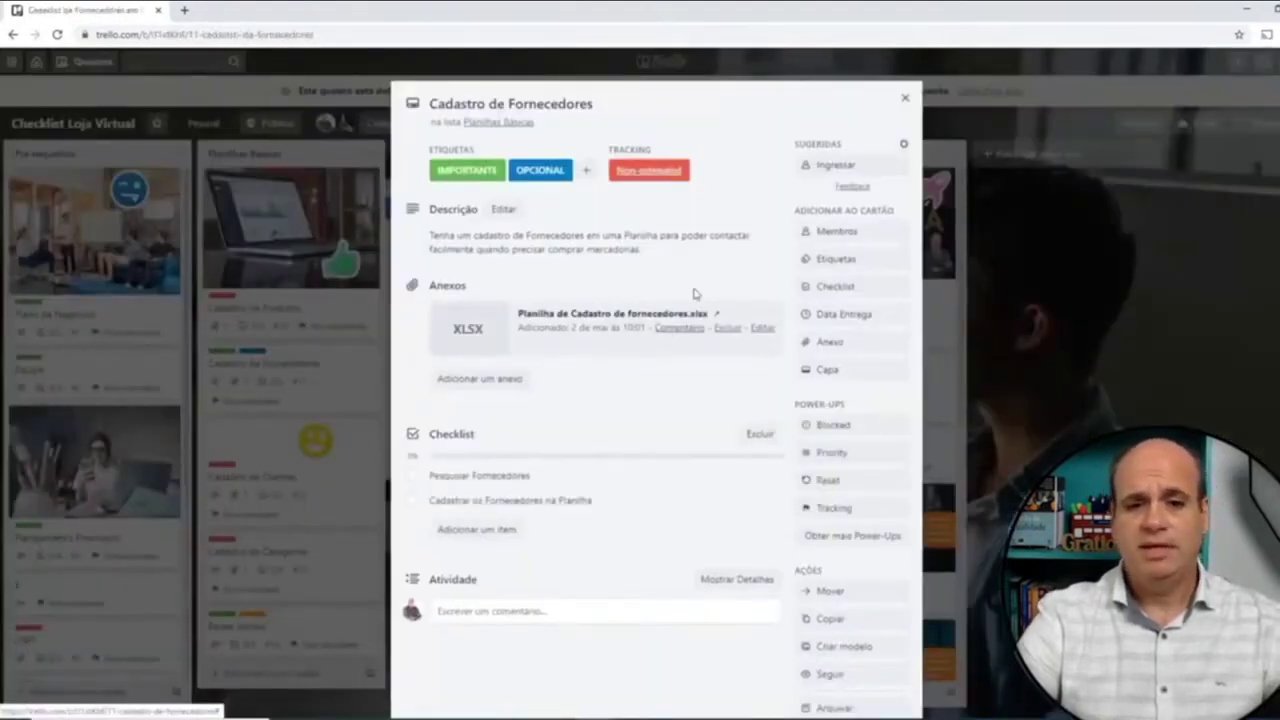
click(905, 97)
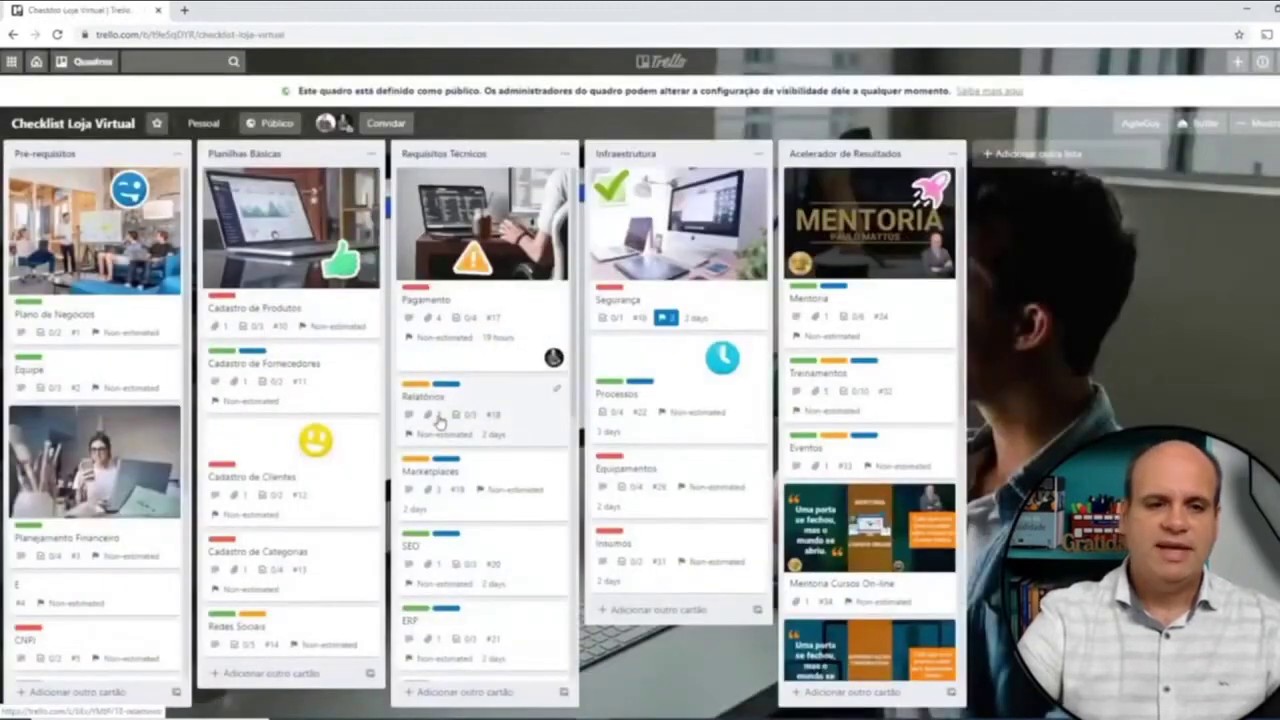
click(350, 479)
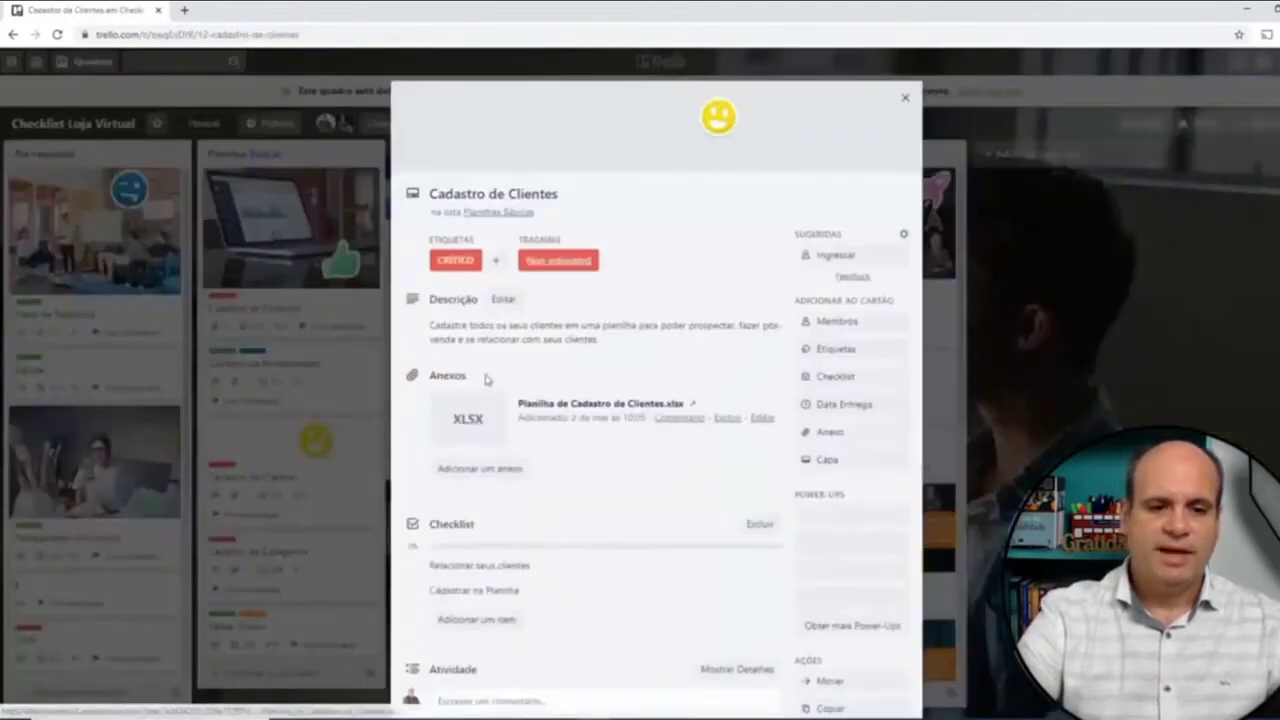
scroll(878, 130, down, 1)
scroll(878, 130, up, 1)
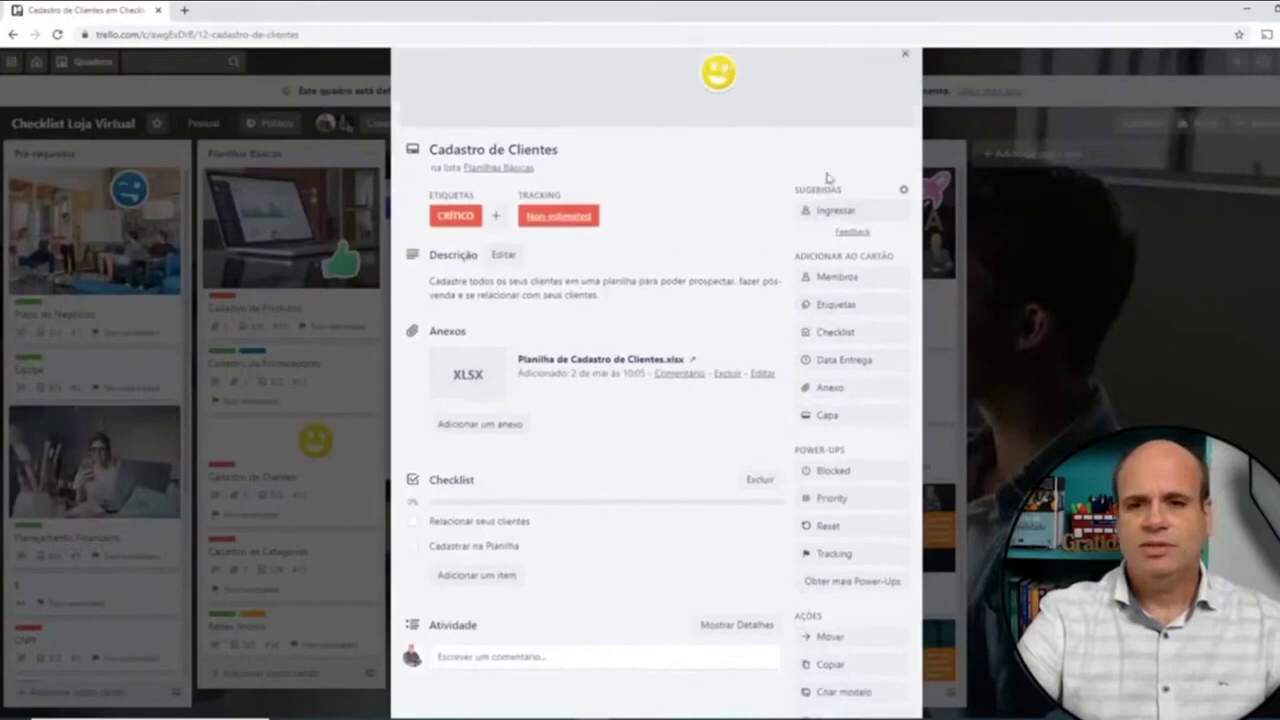
click(905, 97)
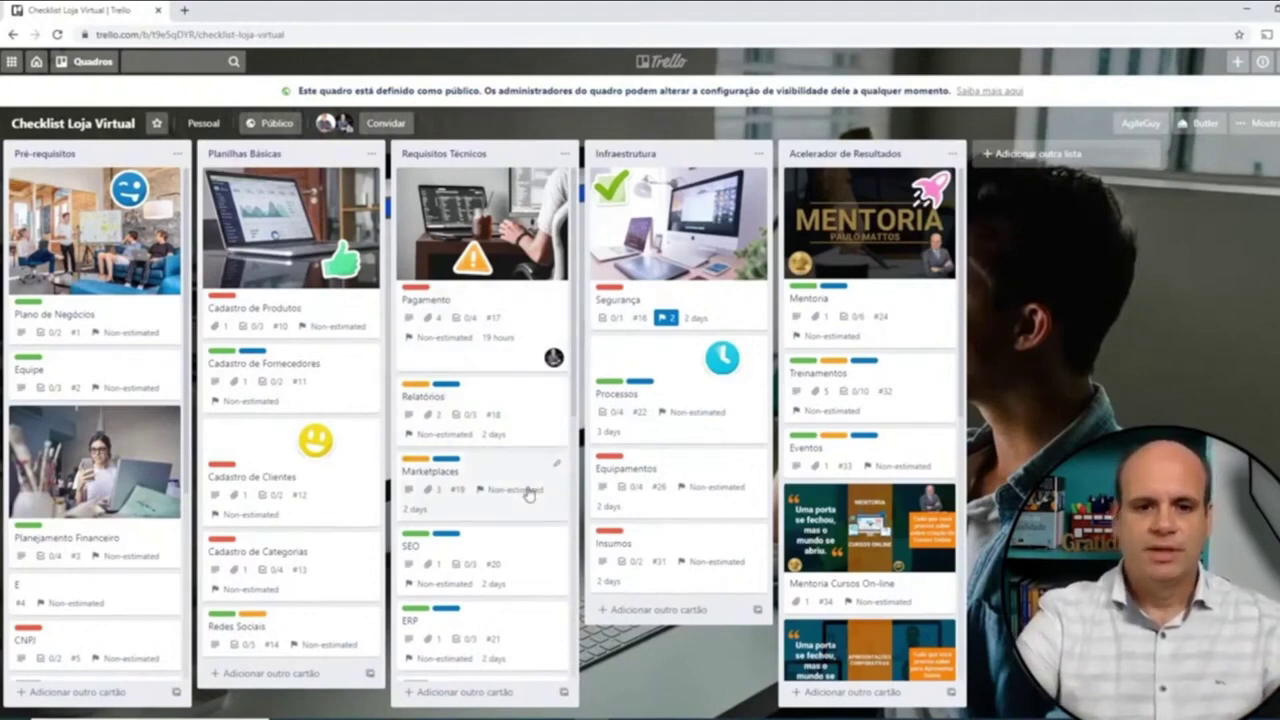
click(530, 565)
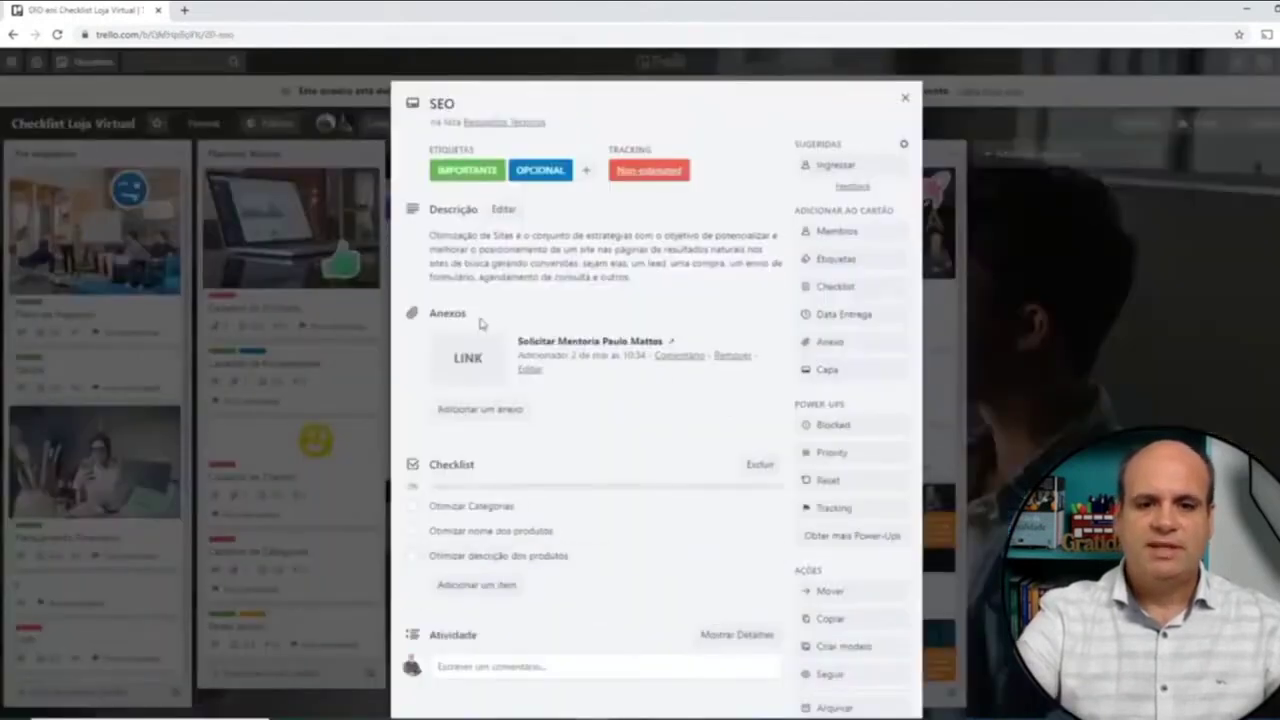
scroll(640, 450, down, 1)
scroll(860, 150, up, 1)
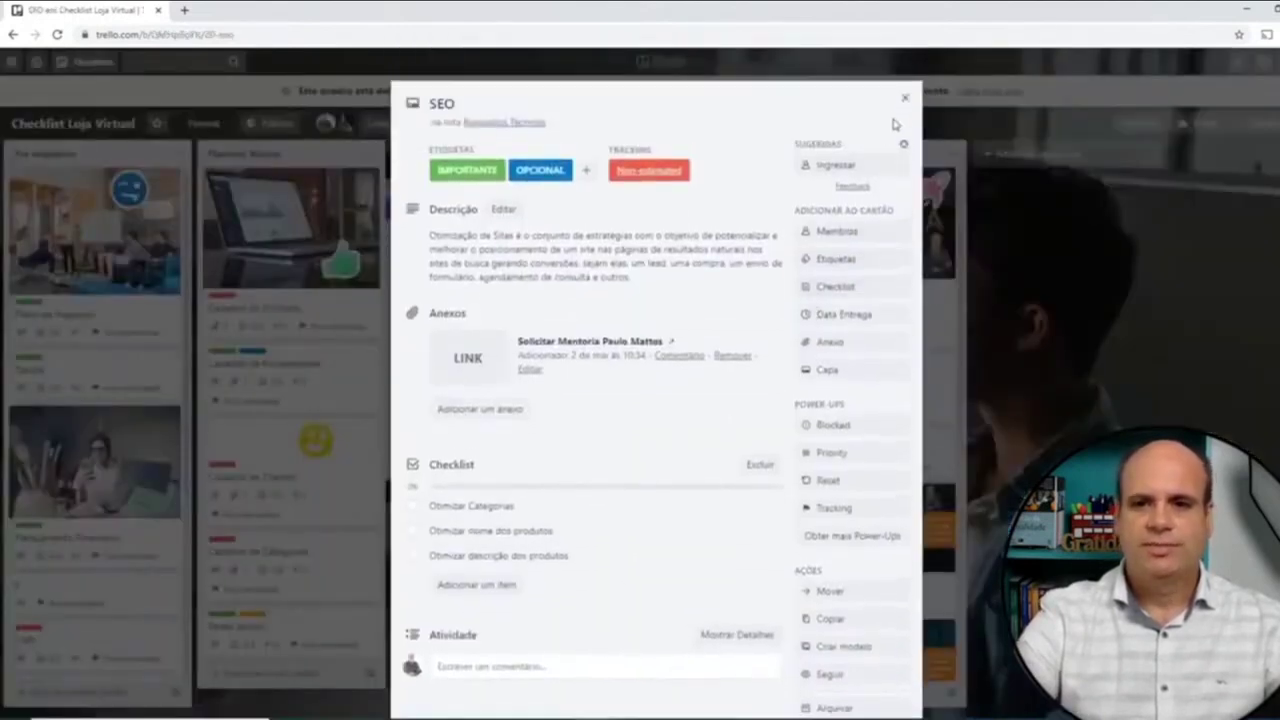
click(905, 98)
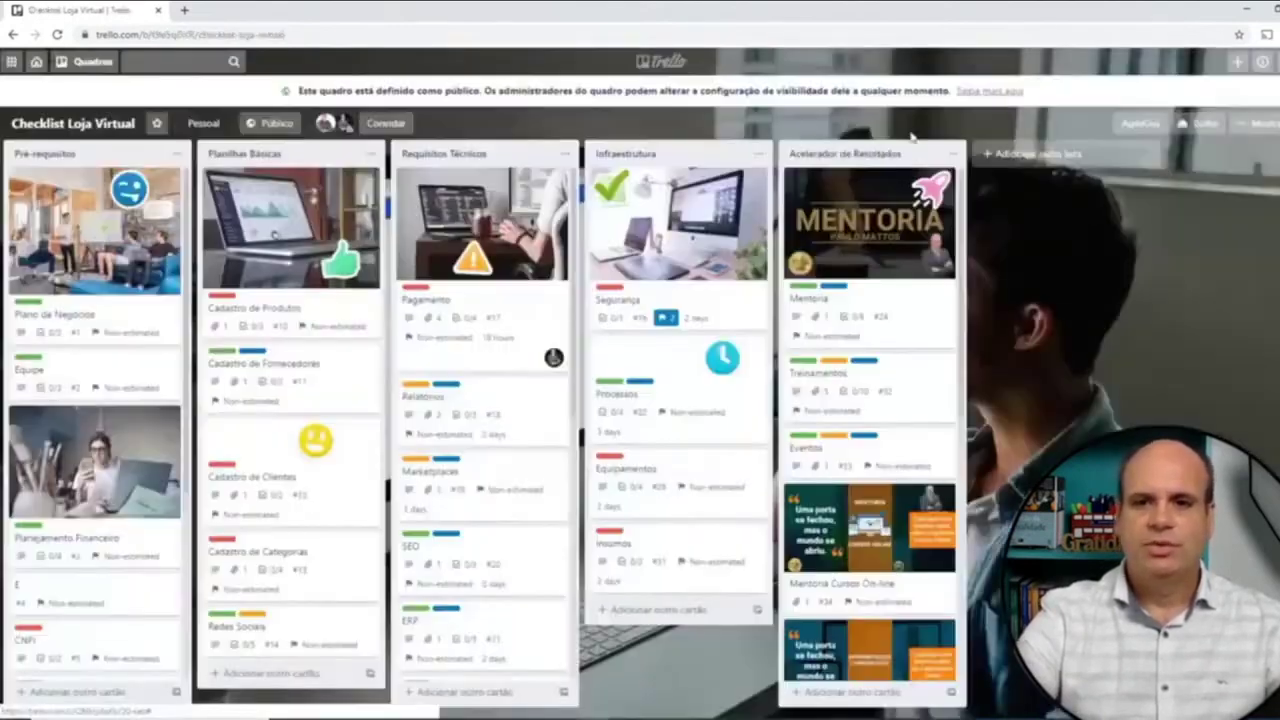
On the Equipamentos card, try an Unsplash cover search for Productivity, then clear it
click(713, 472)
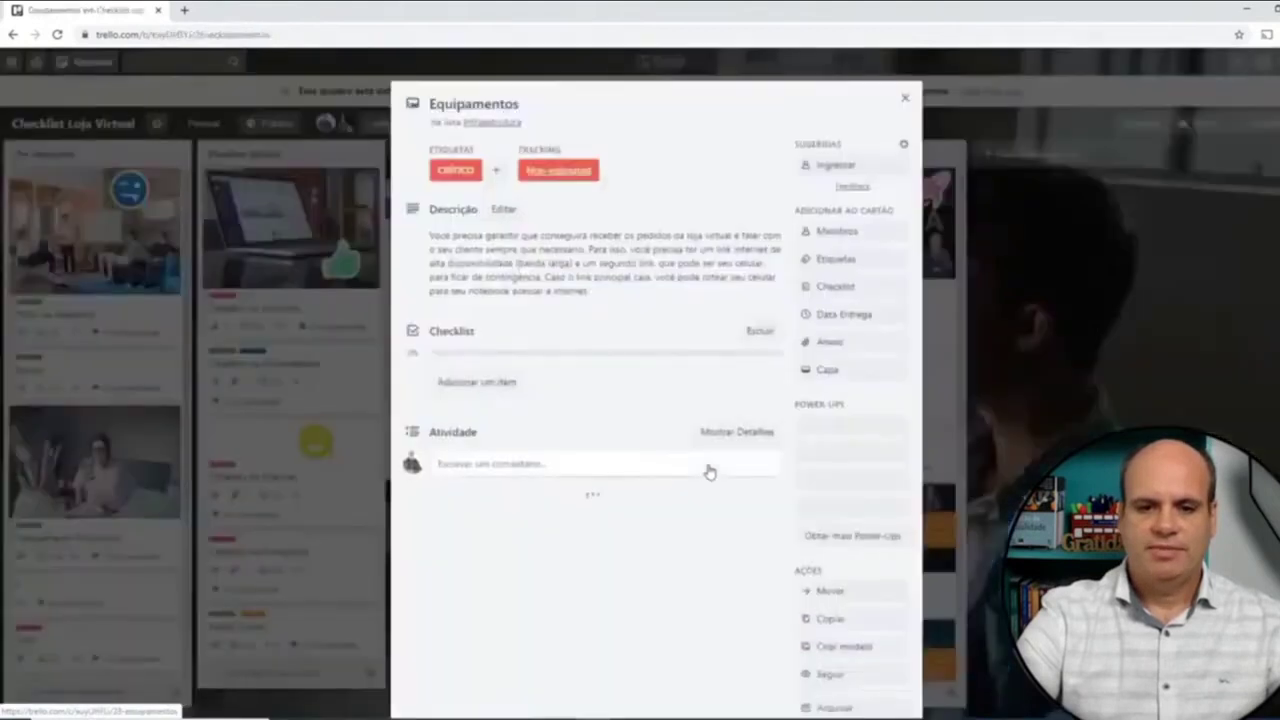
click(834, 372)
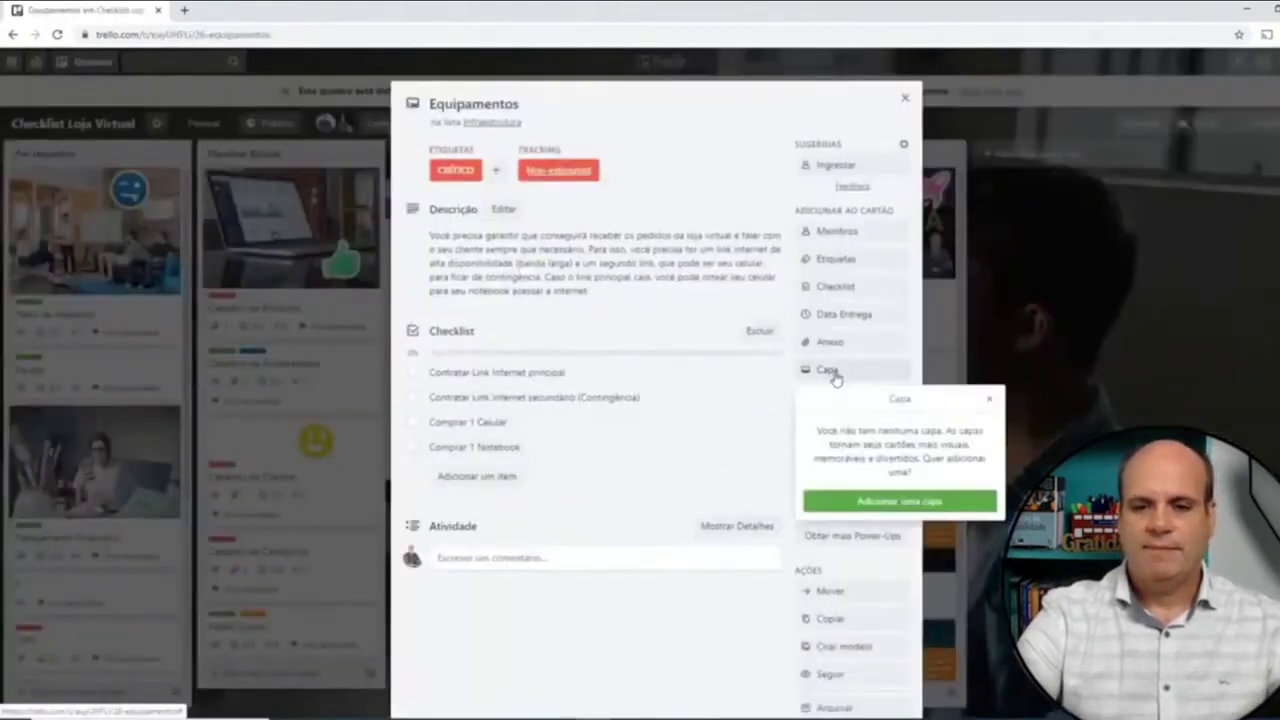
click(911, 502)
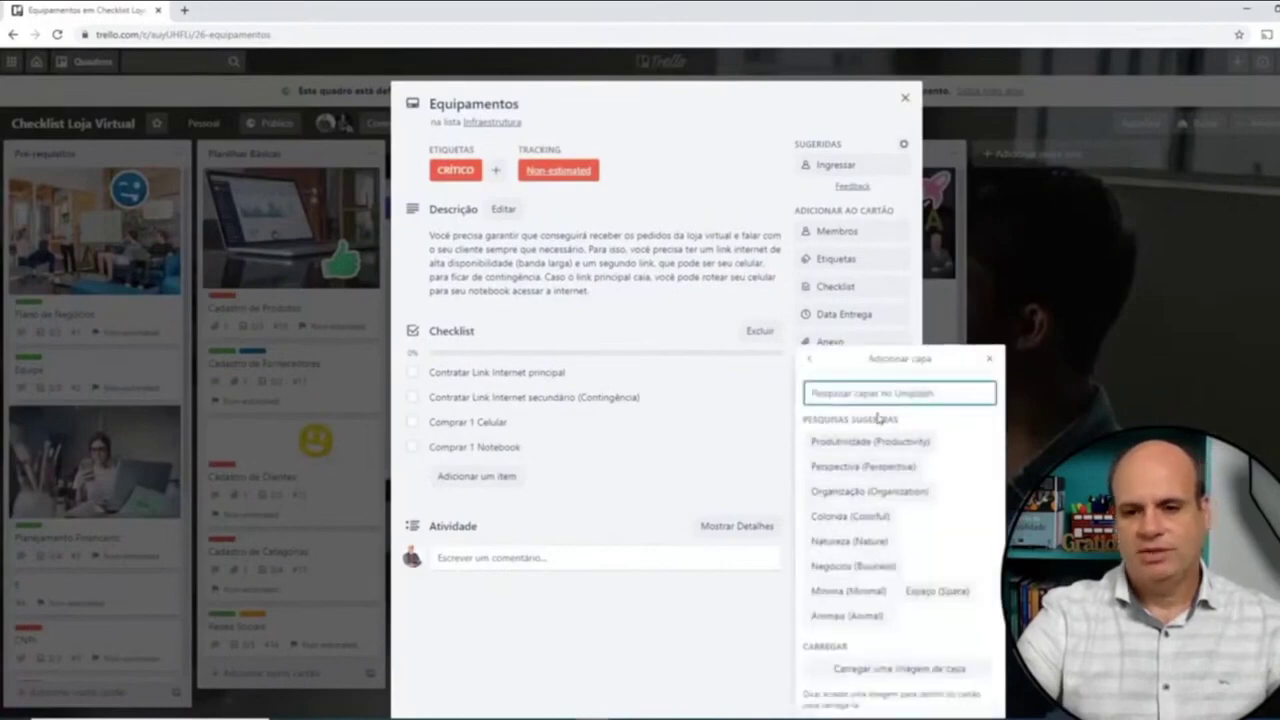
click(837, 450)
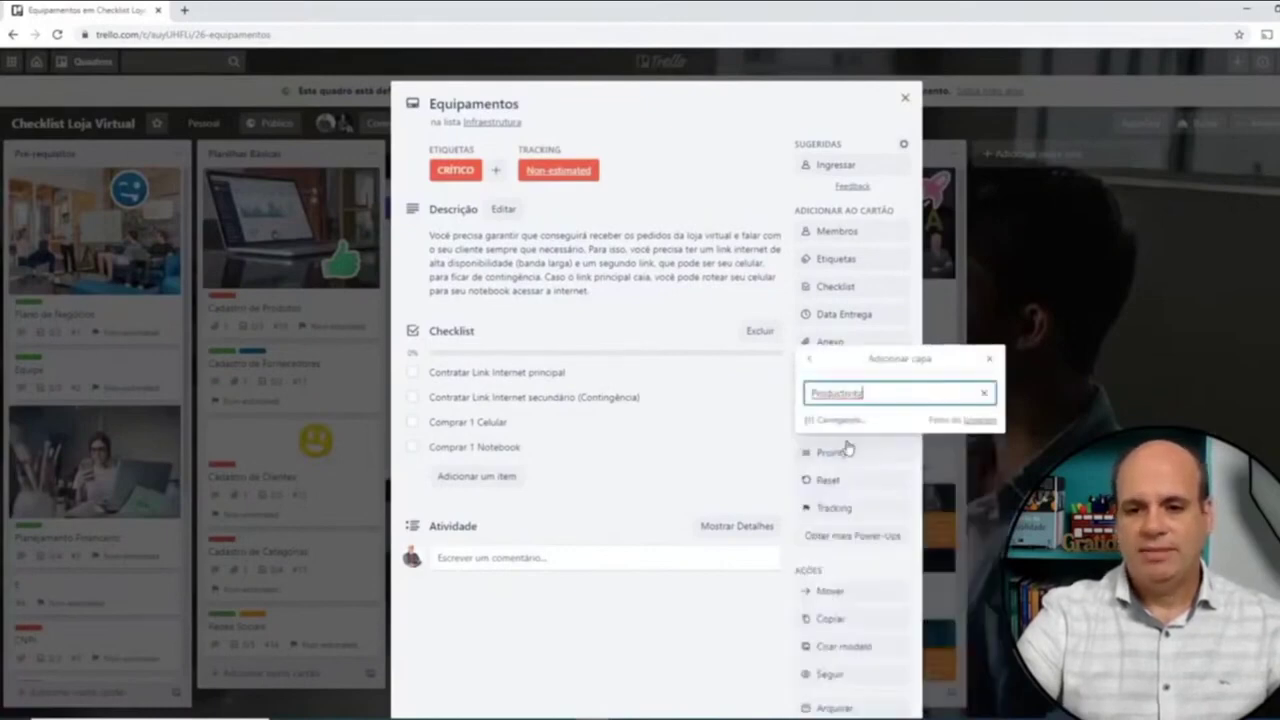
click(984, 310)
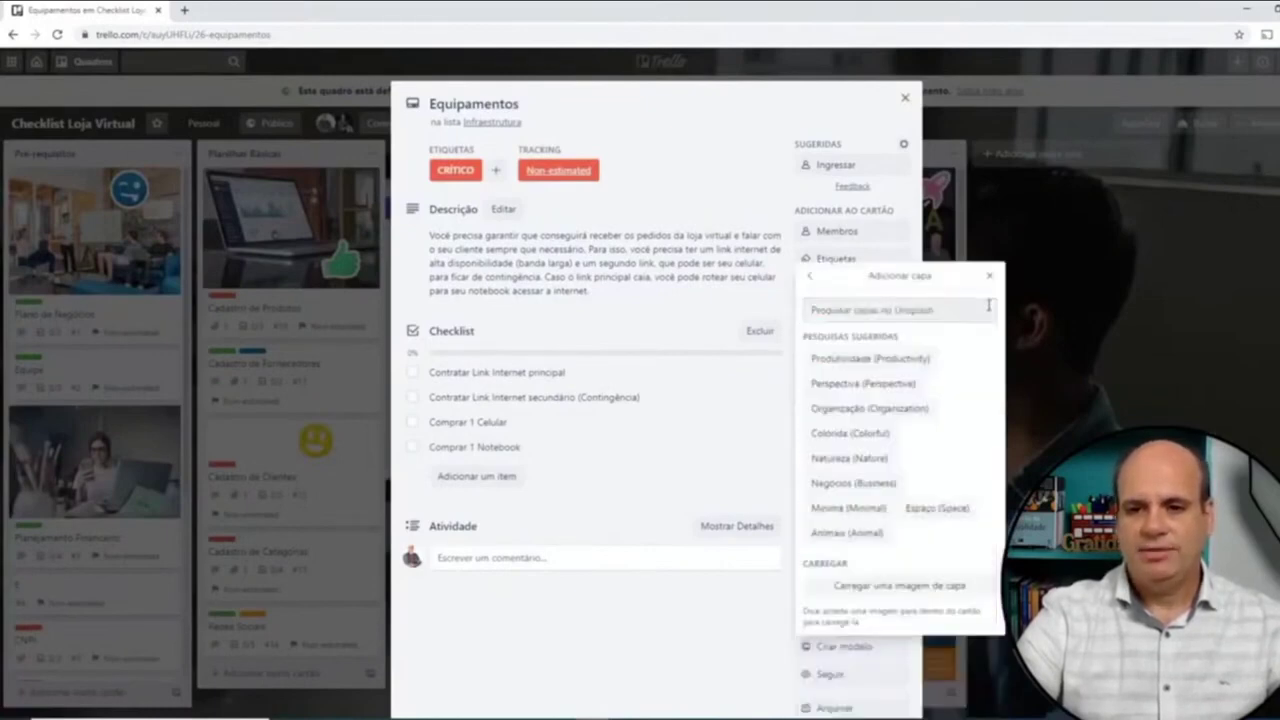
Cancel uploading a cover image and close the cover panel and the Equipamentos card
click(917, 590)
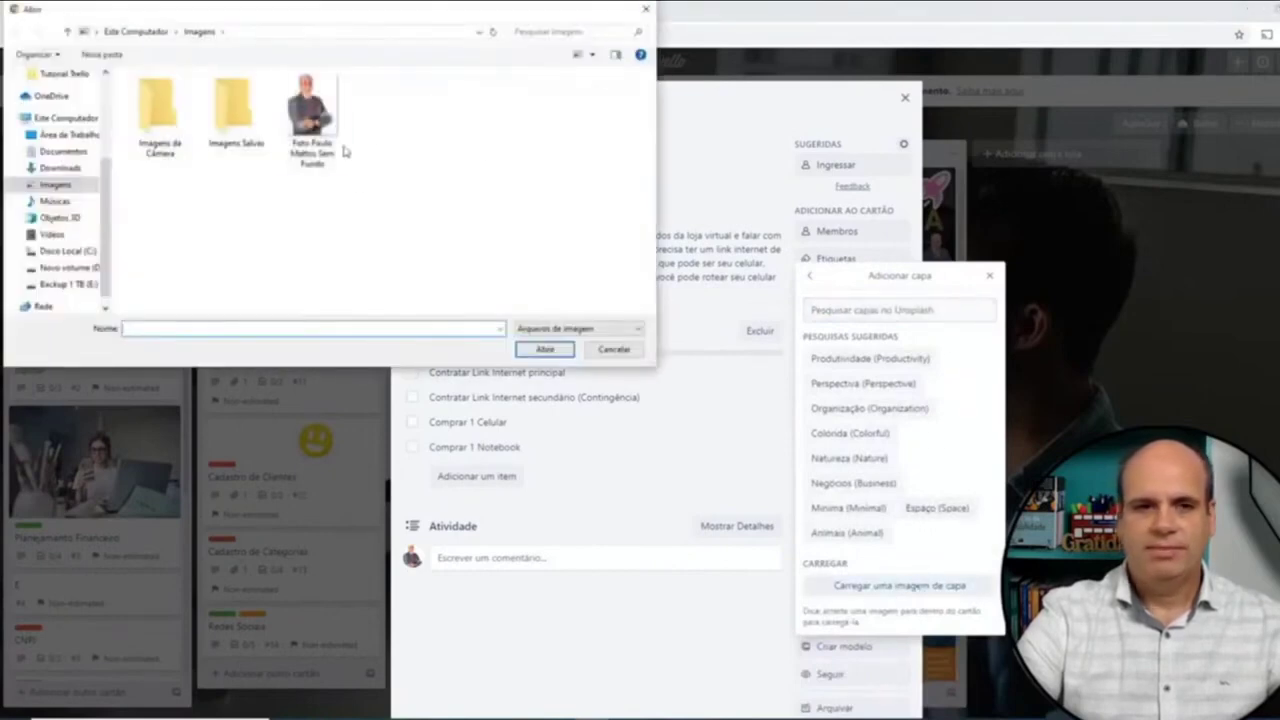
click(632, 350)
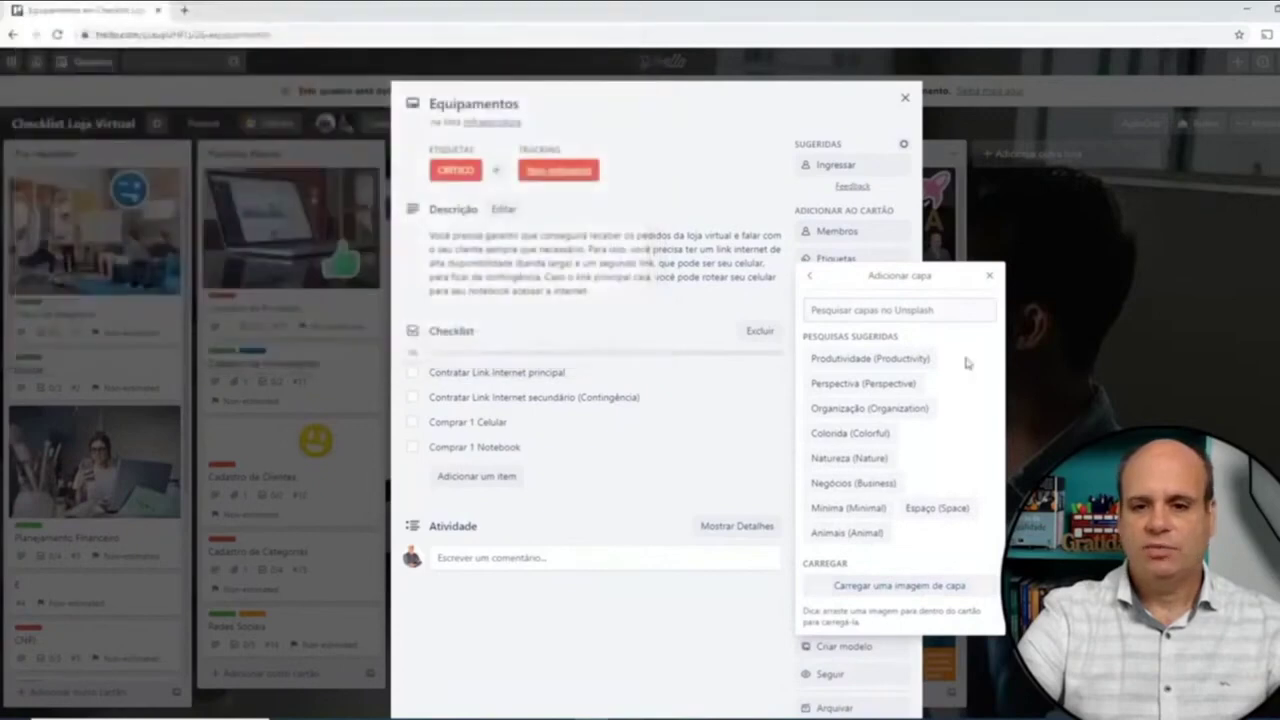
click(989, 277)
click(905, 100)
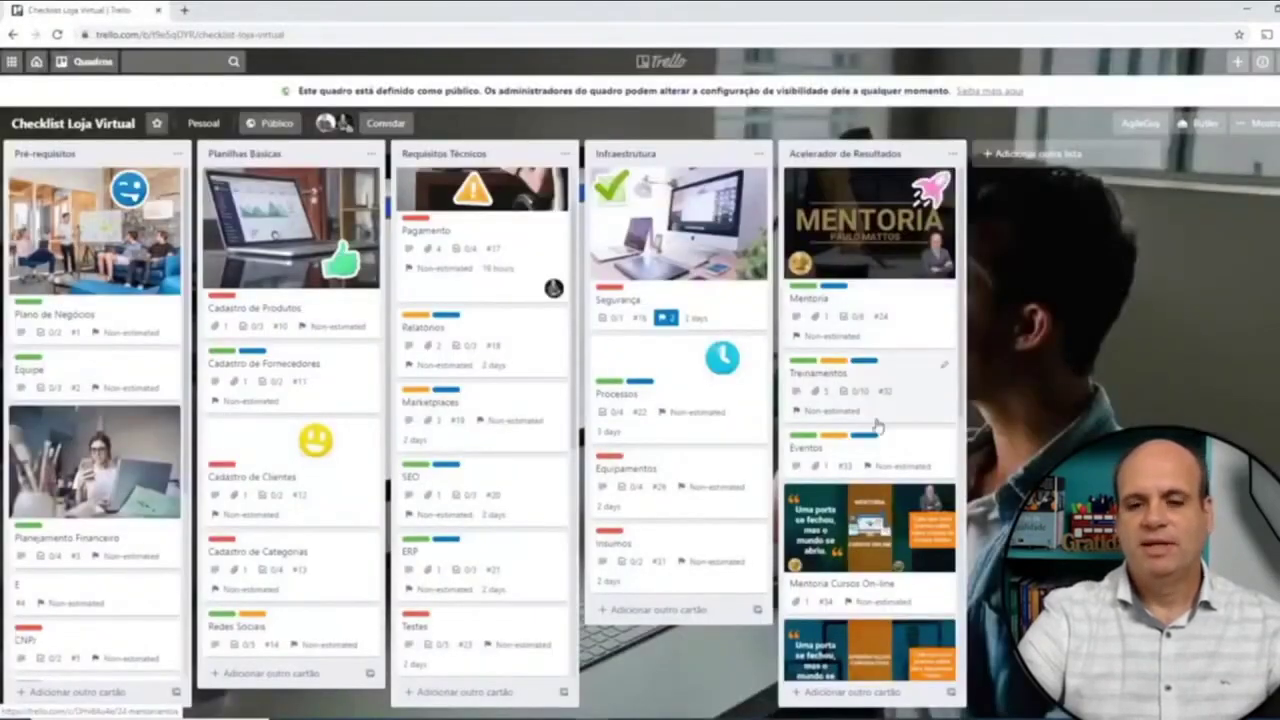
Go to the boards home page and open the Modelos template gallery
scroll(876, 378, down, 3)
scroll(876, 378, down, 2)
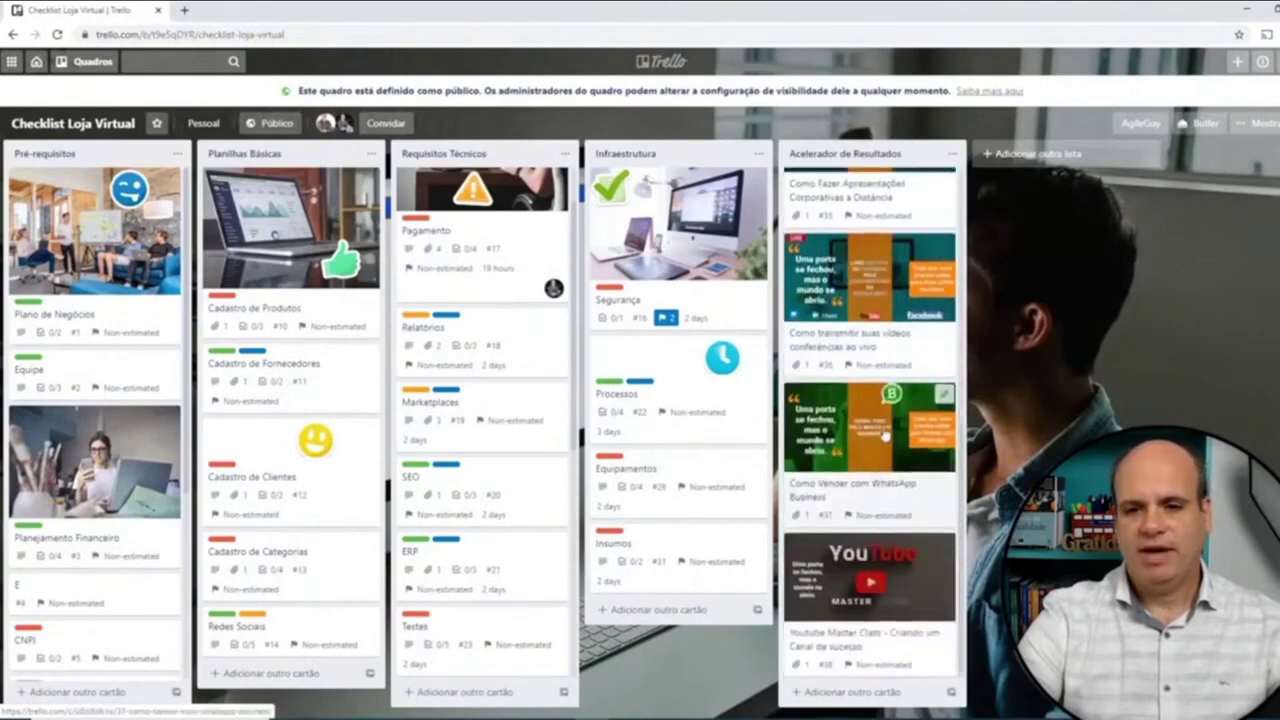
scroll(874, 454, up, 4)
scroll(874, 452, up, 1)
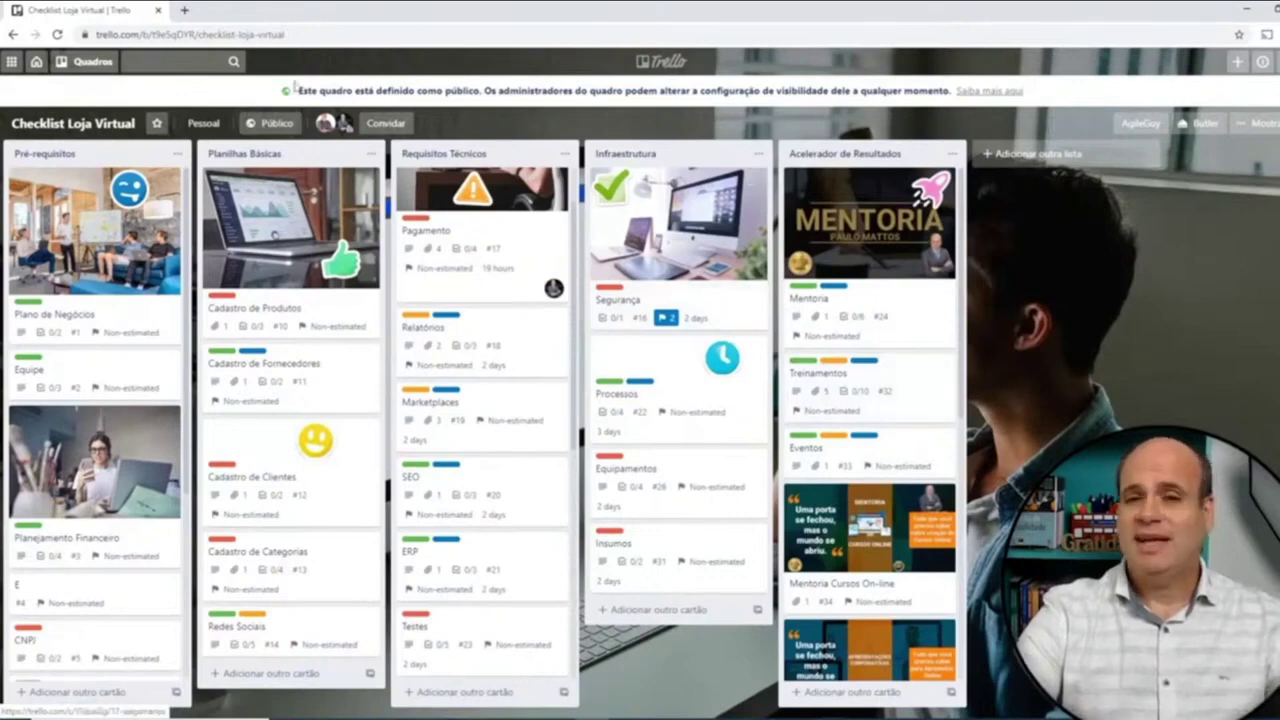
click(36, 62)
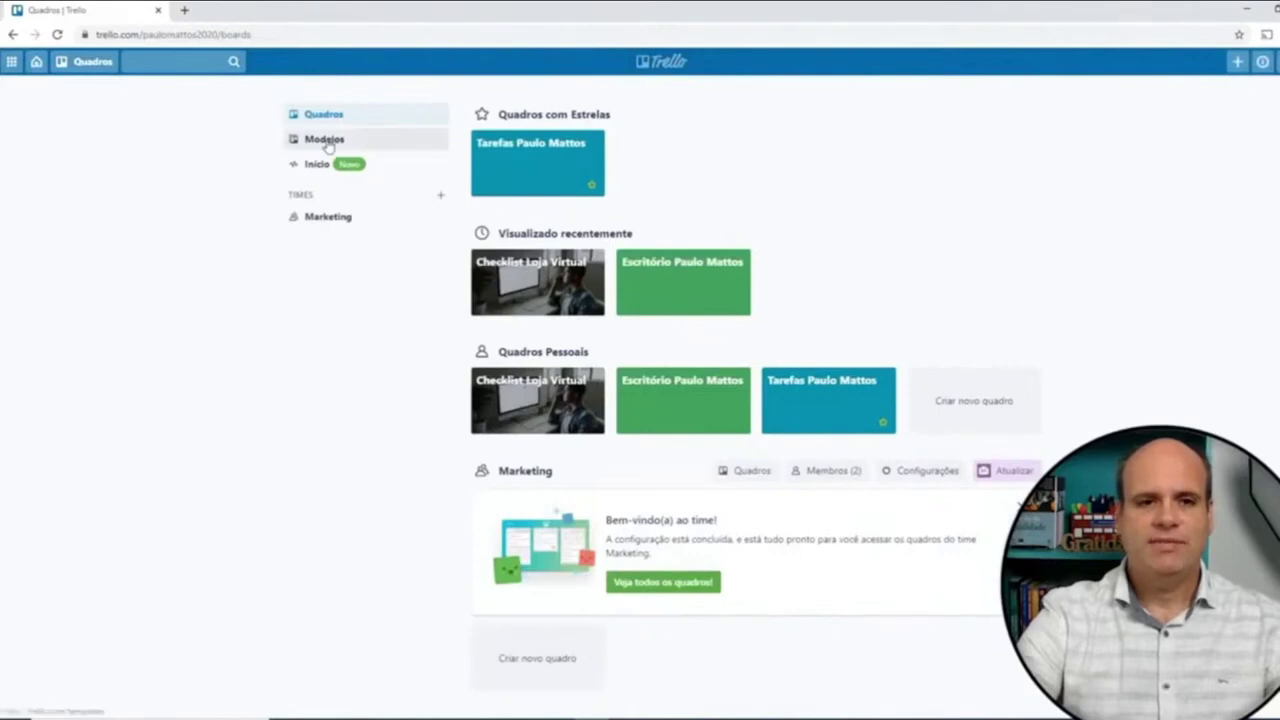
click(328, 141)
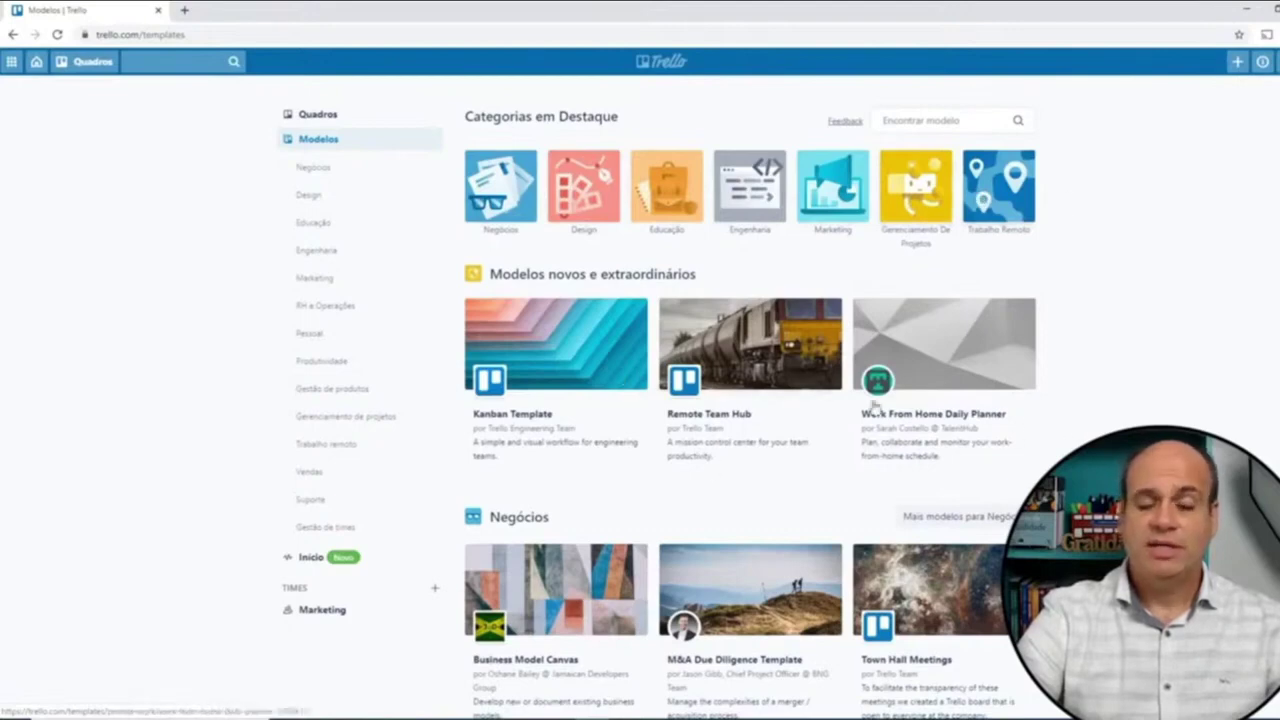
Open the Kanban Template's full board view and close its Sobre este modelo panel
click(572, 349)
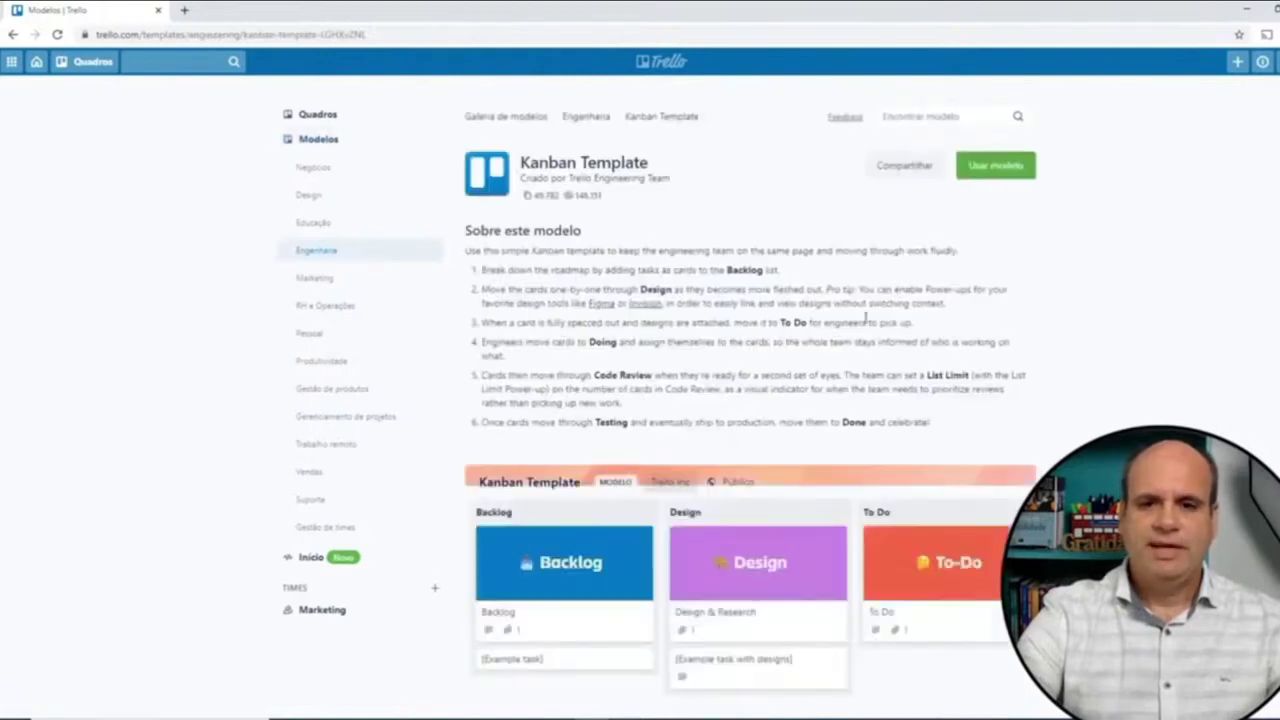
scroll(737, 420, down, 2)
scroll(737, 420, down, 1)
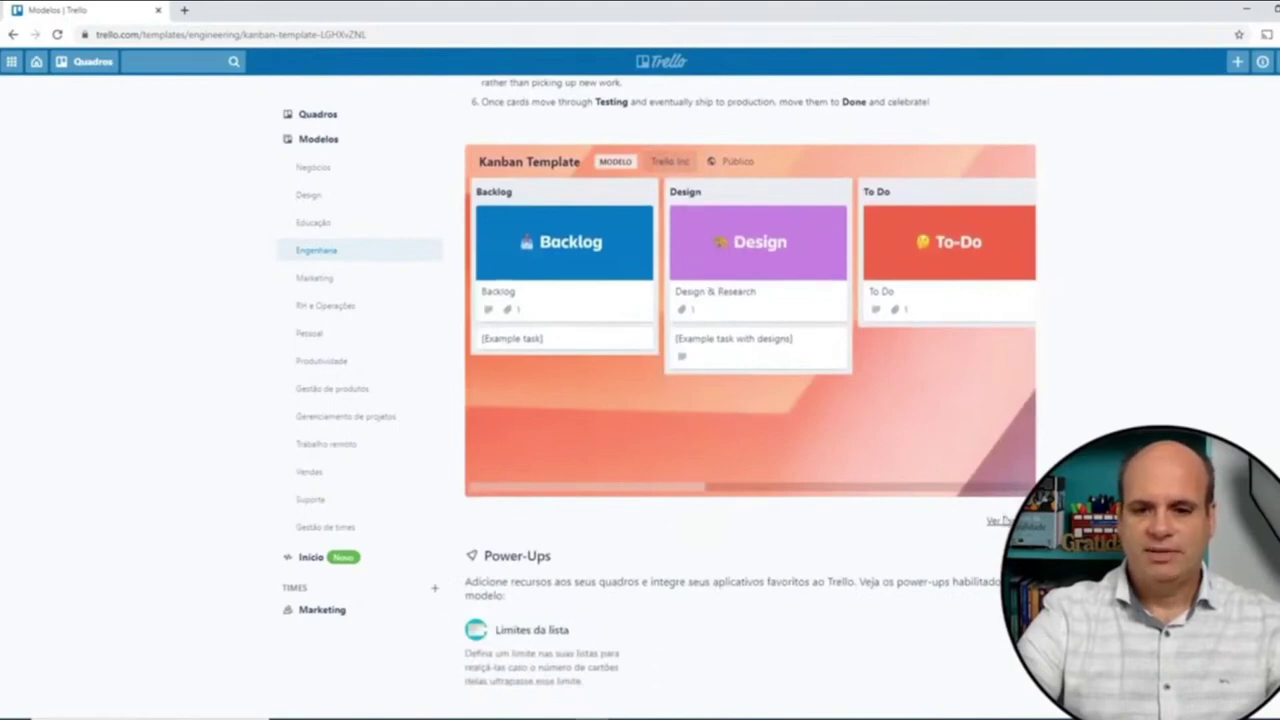
click(995, 521)
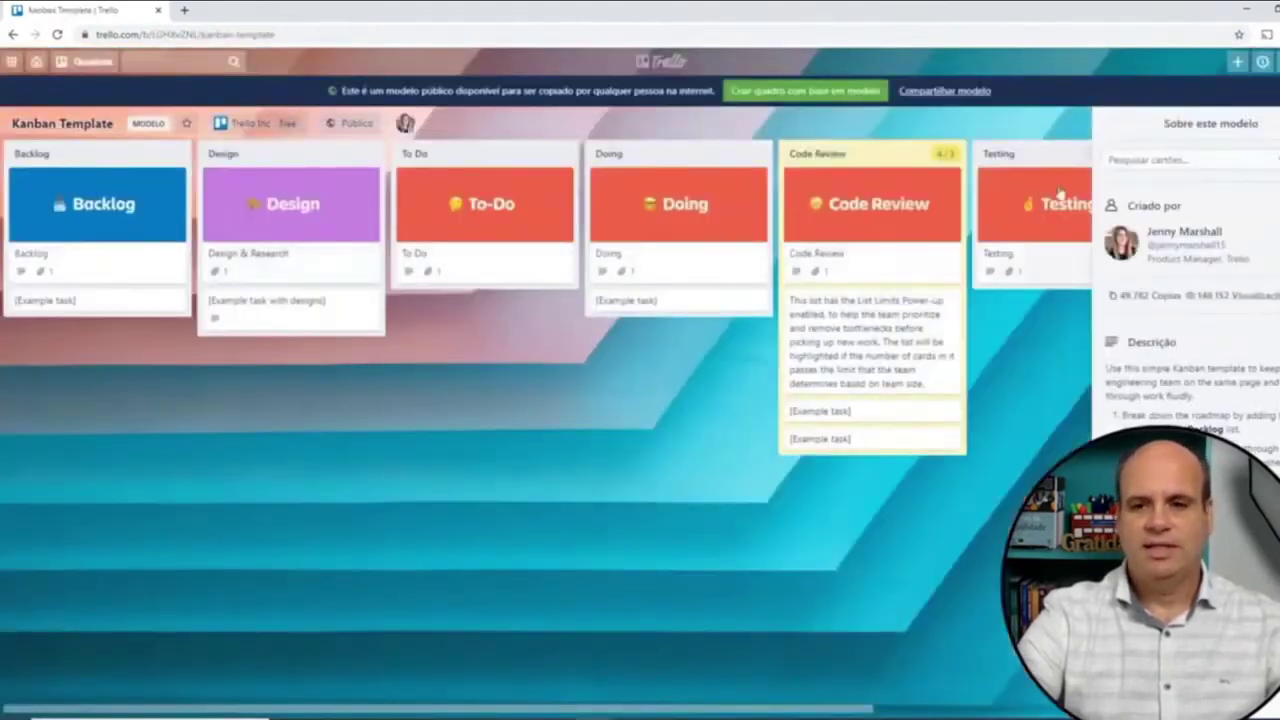
click(1268, 123)
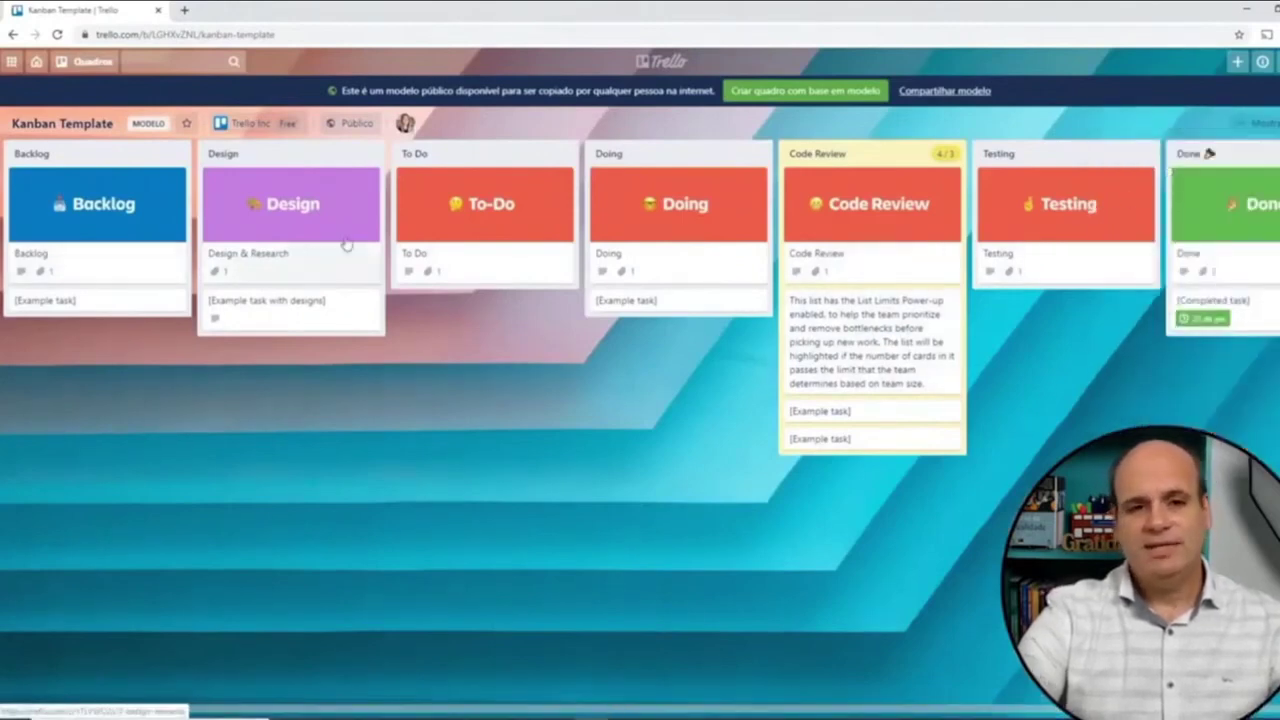
Translate the Kanban Template board page into Portuguese and open a new browser tab
right_click(522, 369)
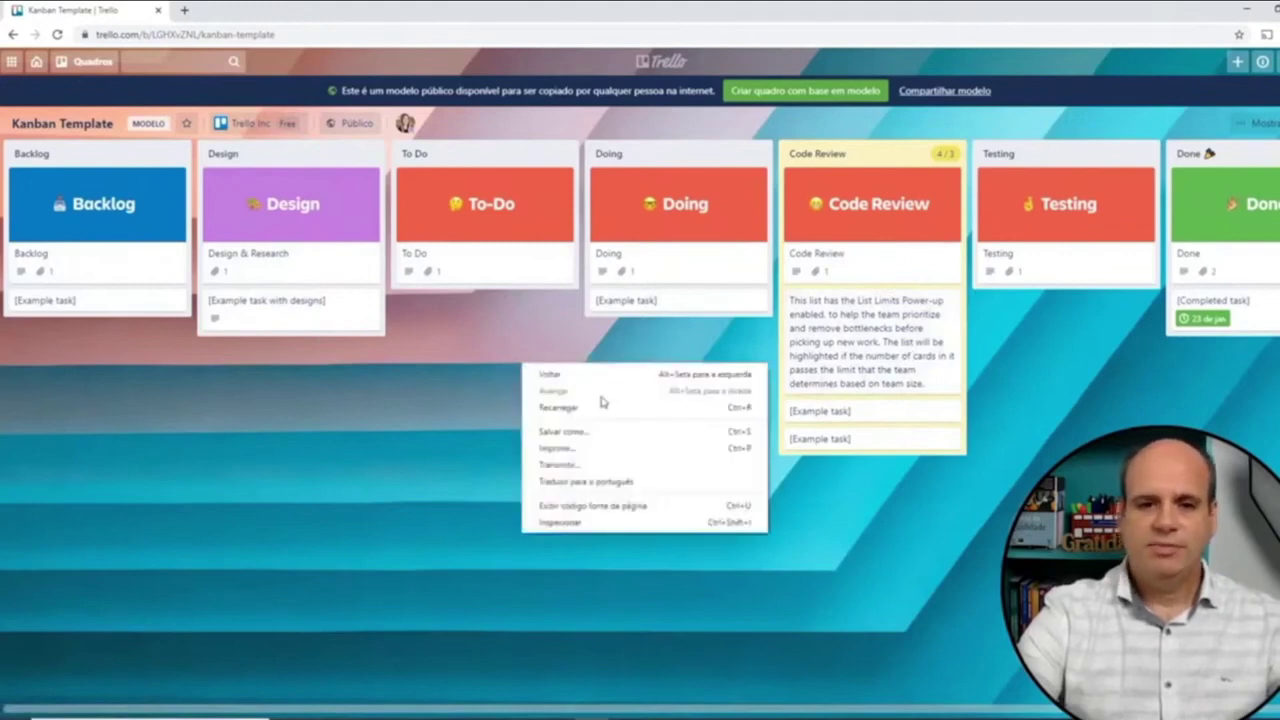
click(612, 482)
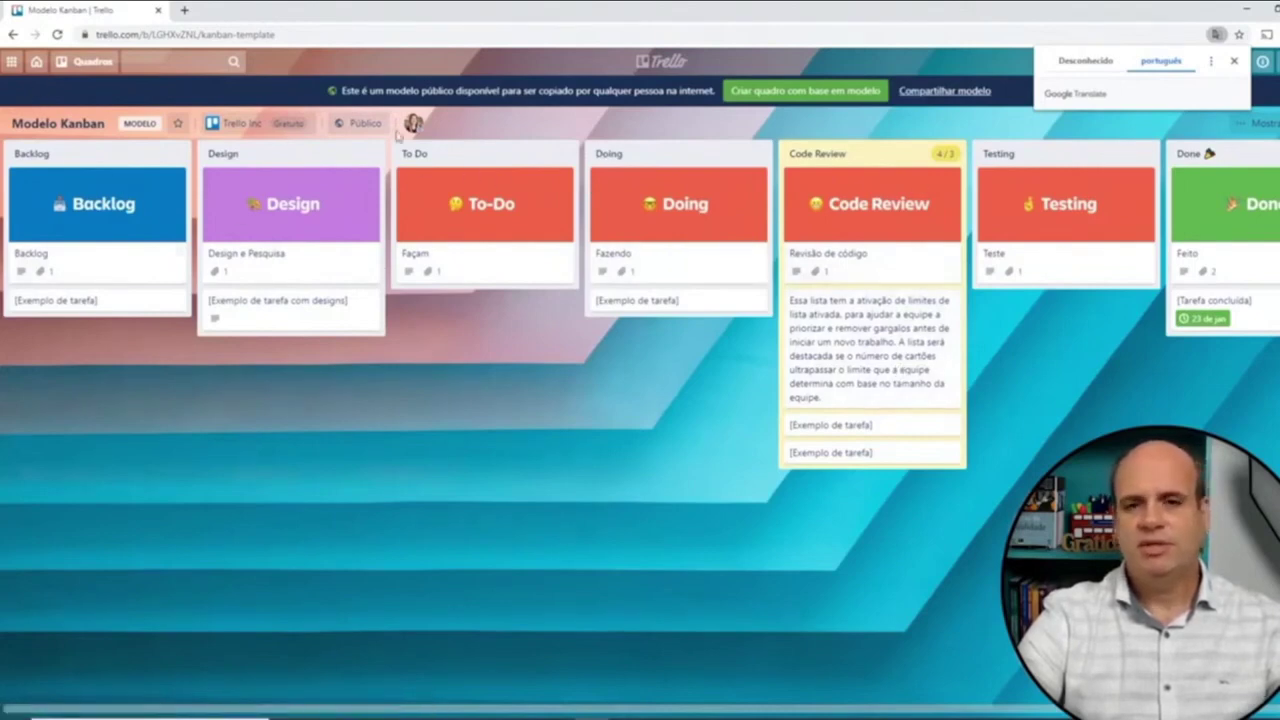
click(184, 10)
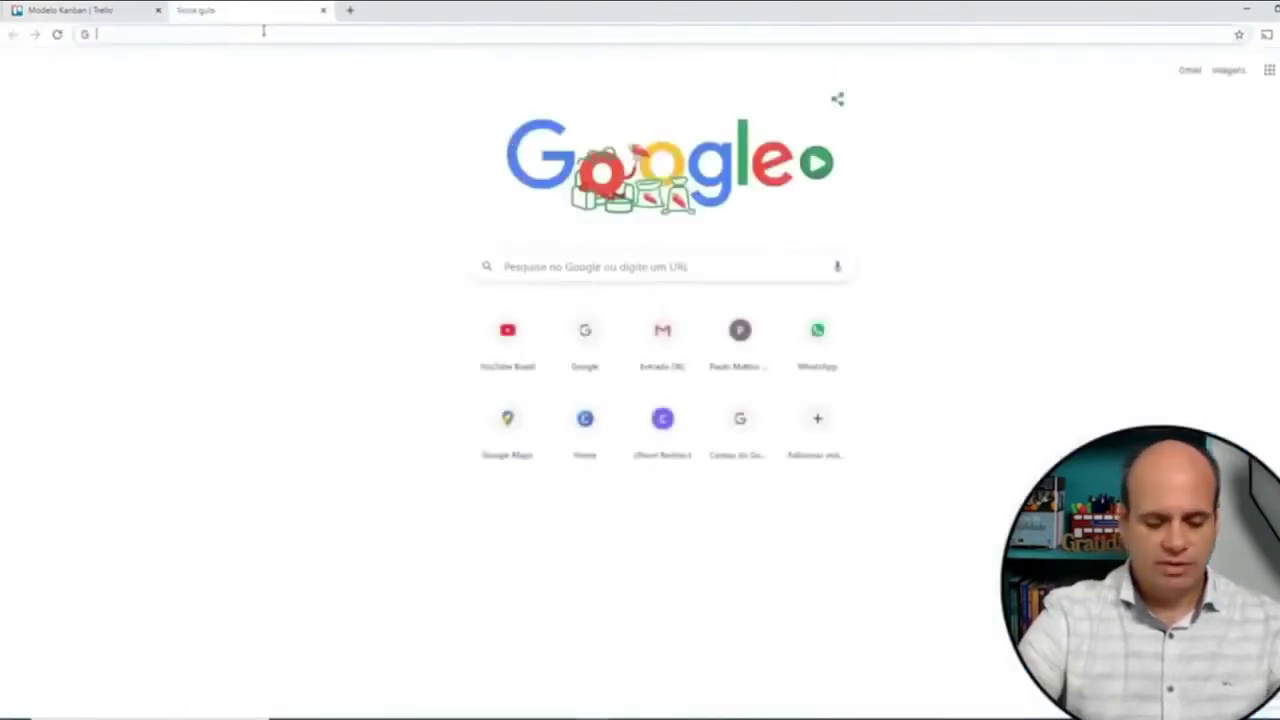
Search 'google tradutor', close that tab, and go back to the Modelo Kanban template page
text(google tra)
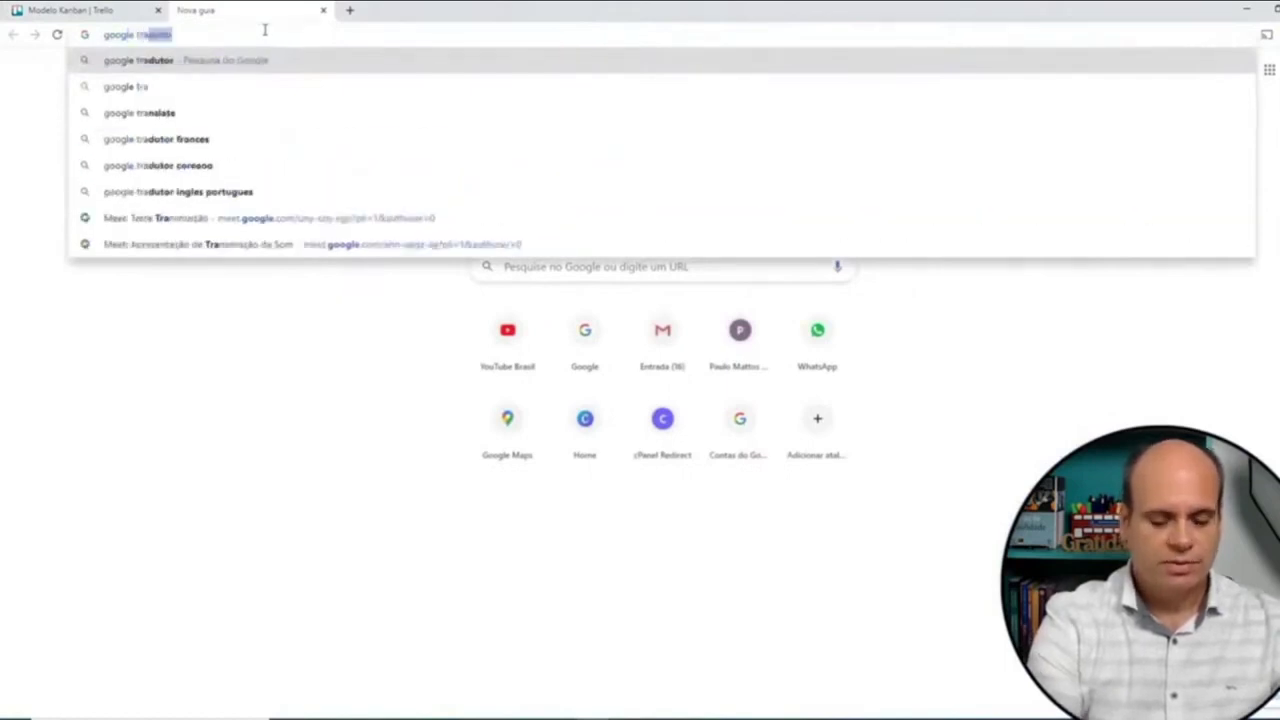
key(Return)
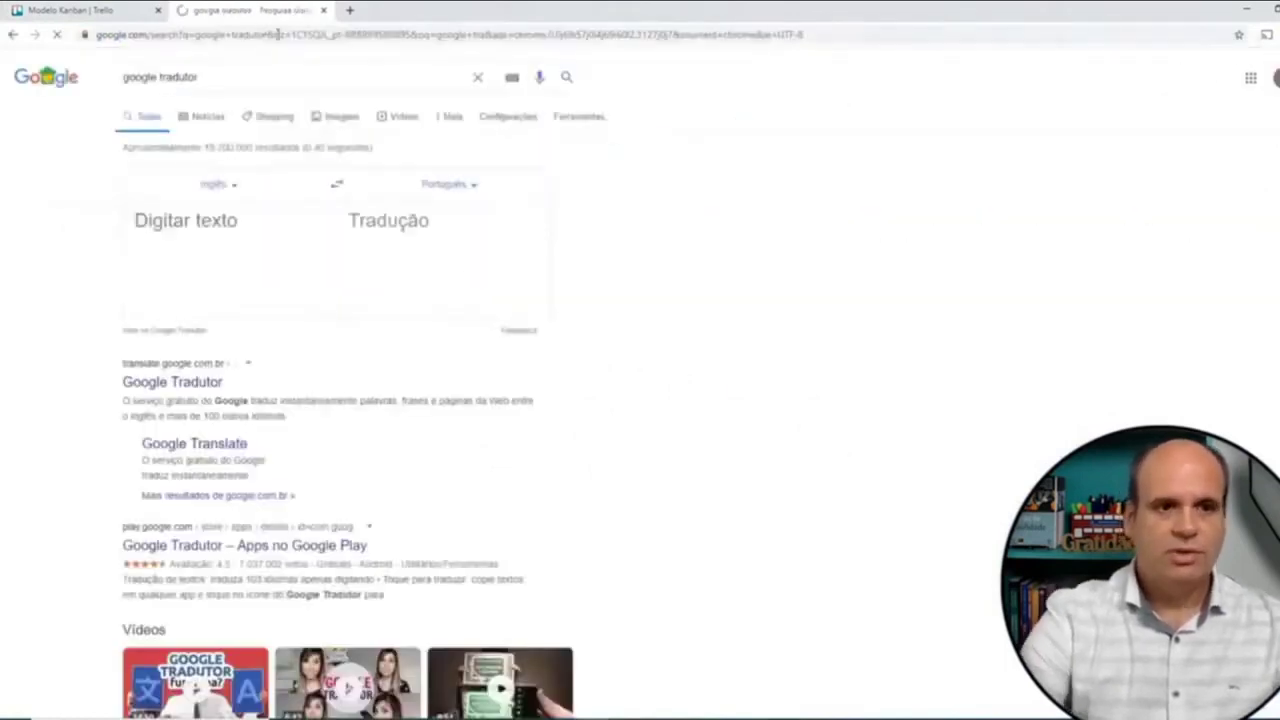
click(140, 10)
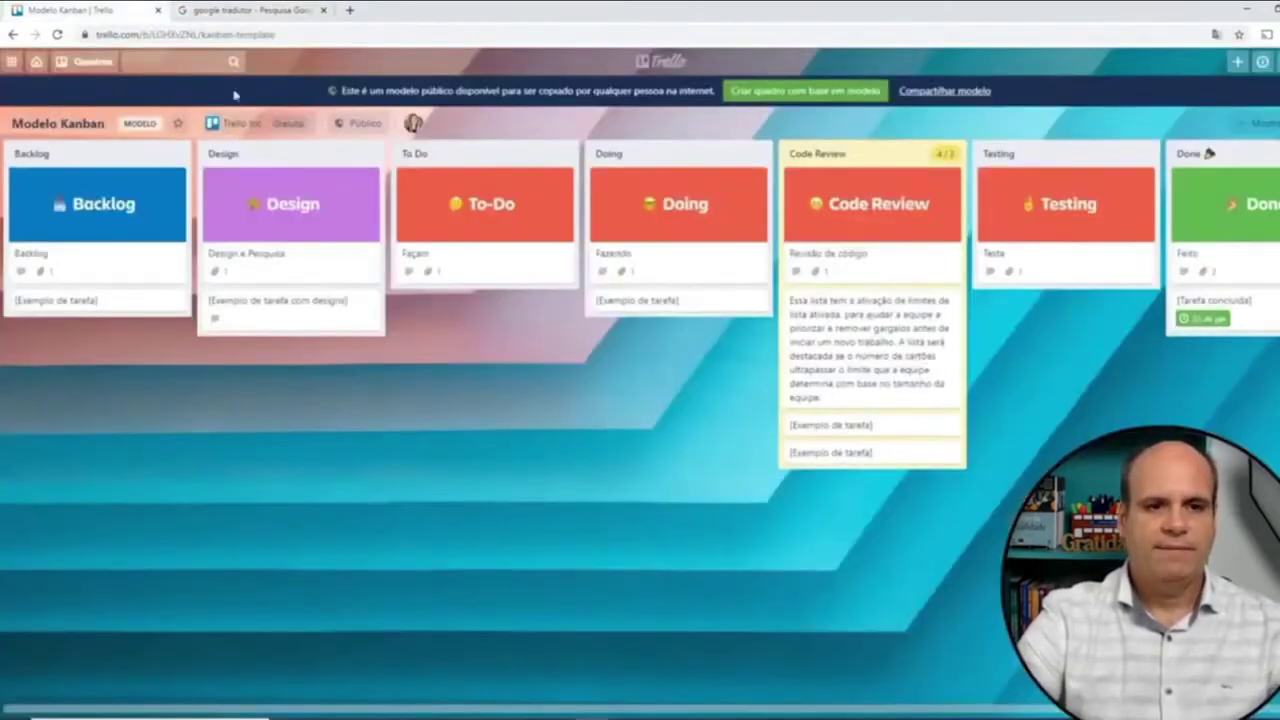
click(252, 10)
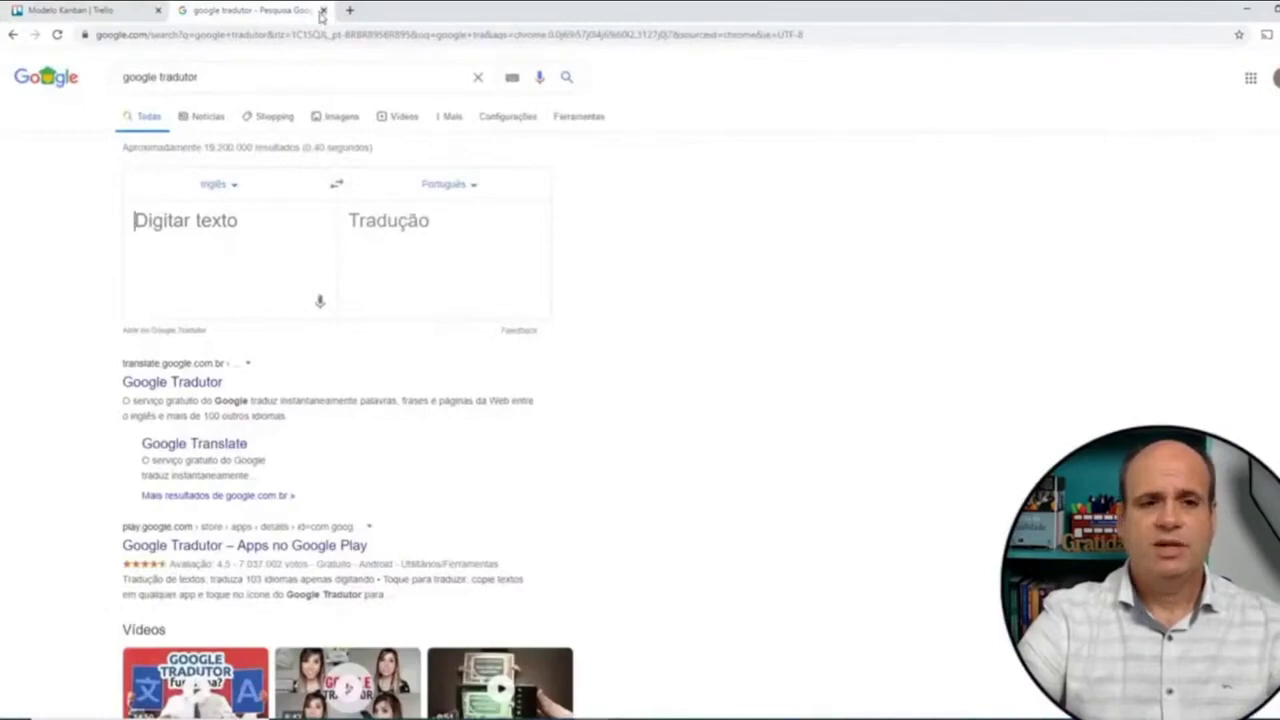
click(322, 11)
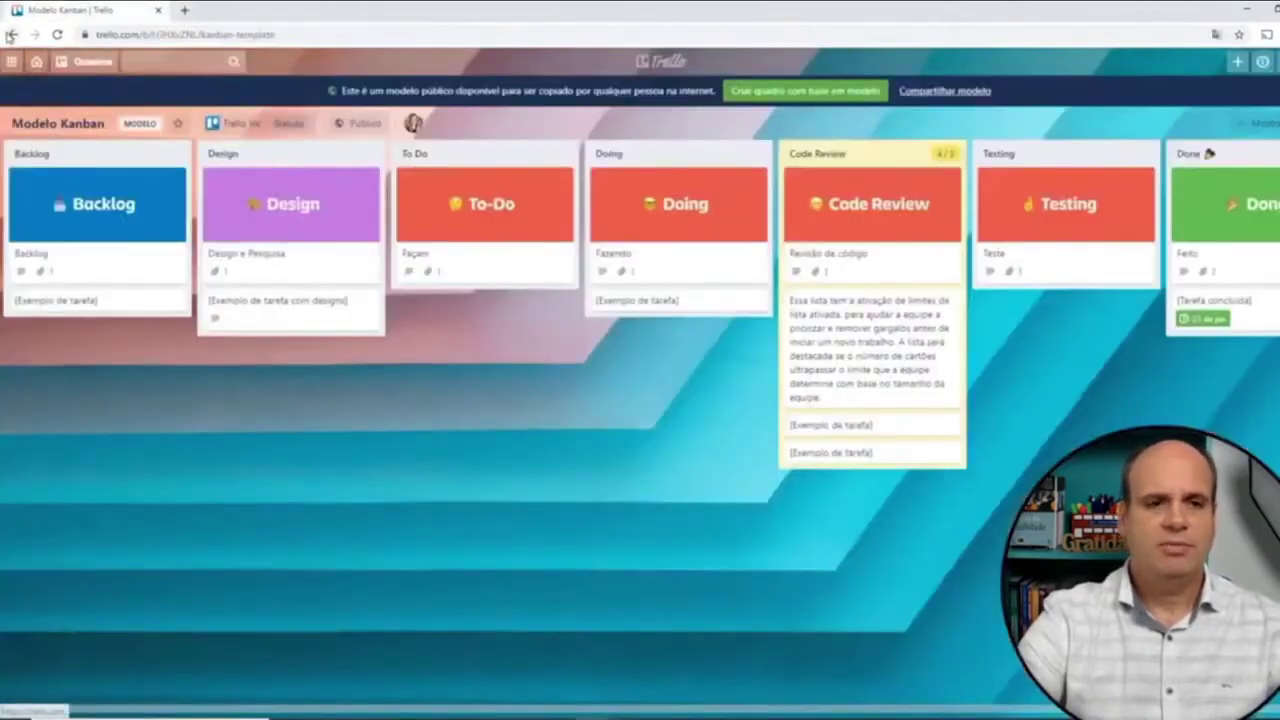
click(12, 34)
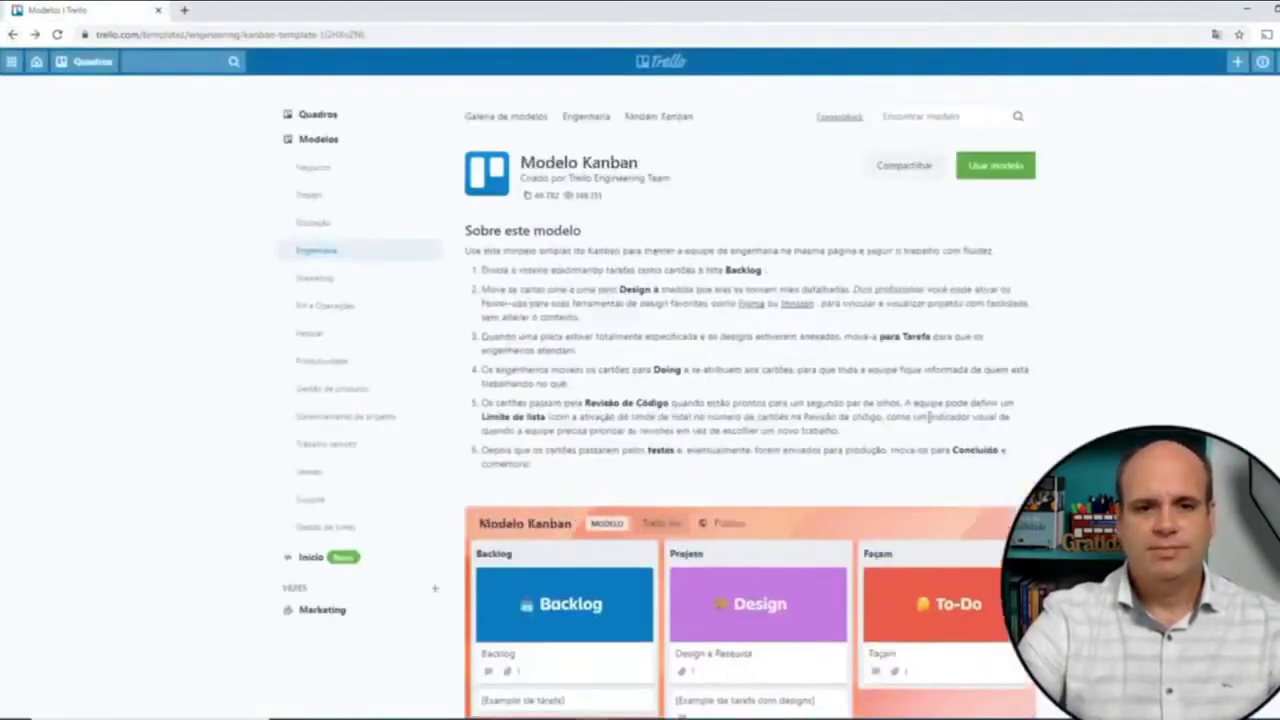
Create a board titled Kanban Template from the template with visibility set to Particular
scroll(950, 458, down, 4)
scroll(927, 502, up, 4)
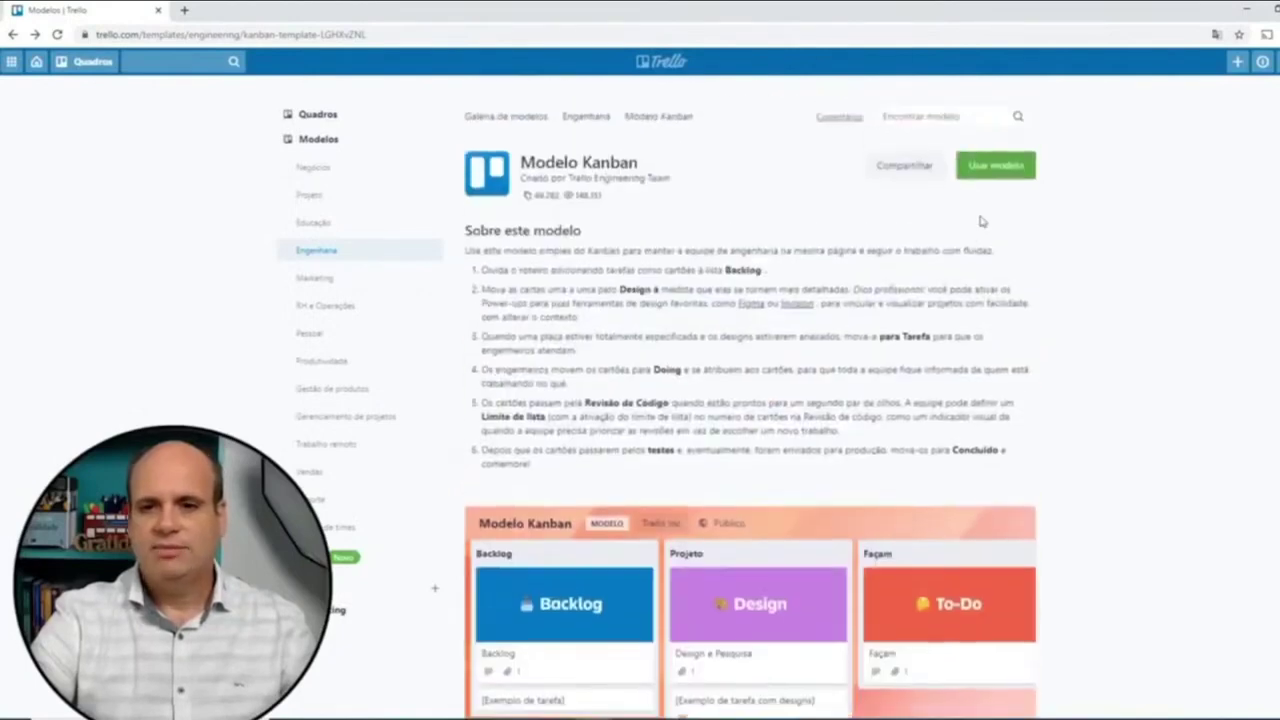
click(992, 172)
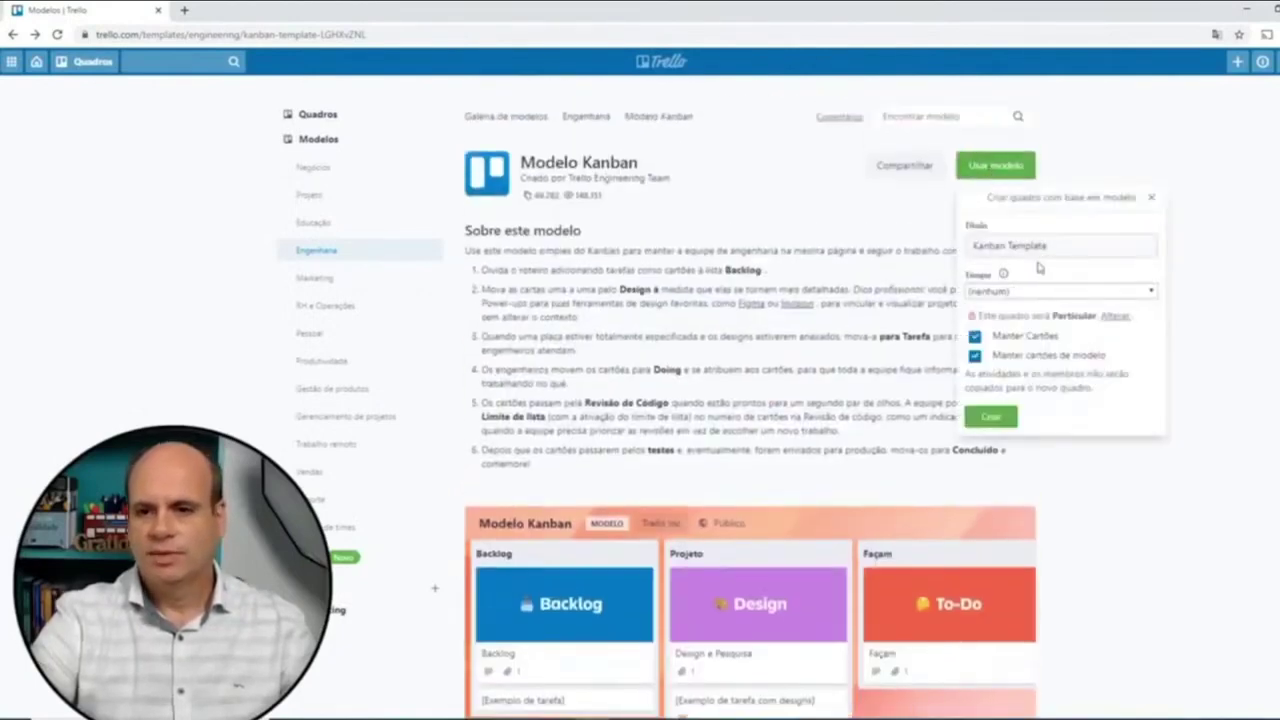
click(1152, 292)
click(1153, 293)
click(1153, 292)
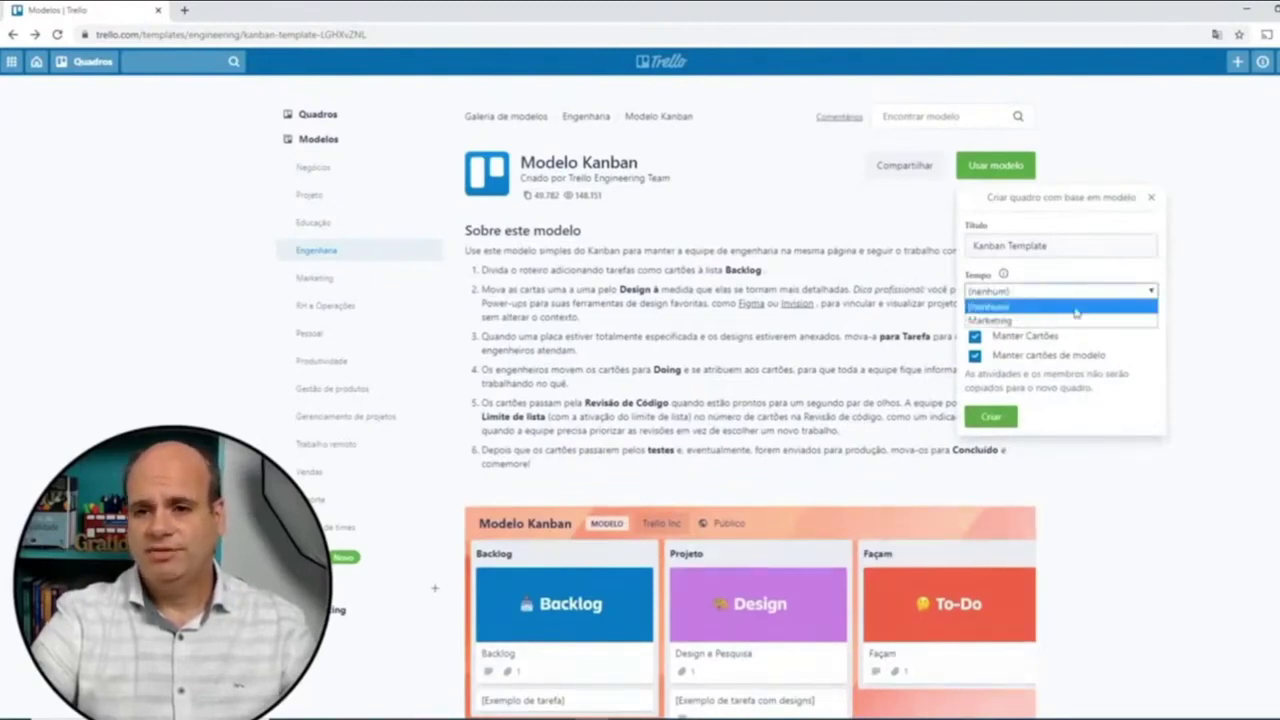
click(1153, 293)
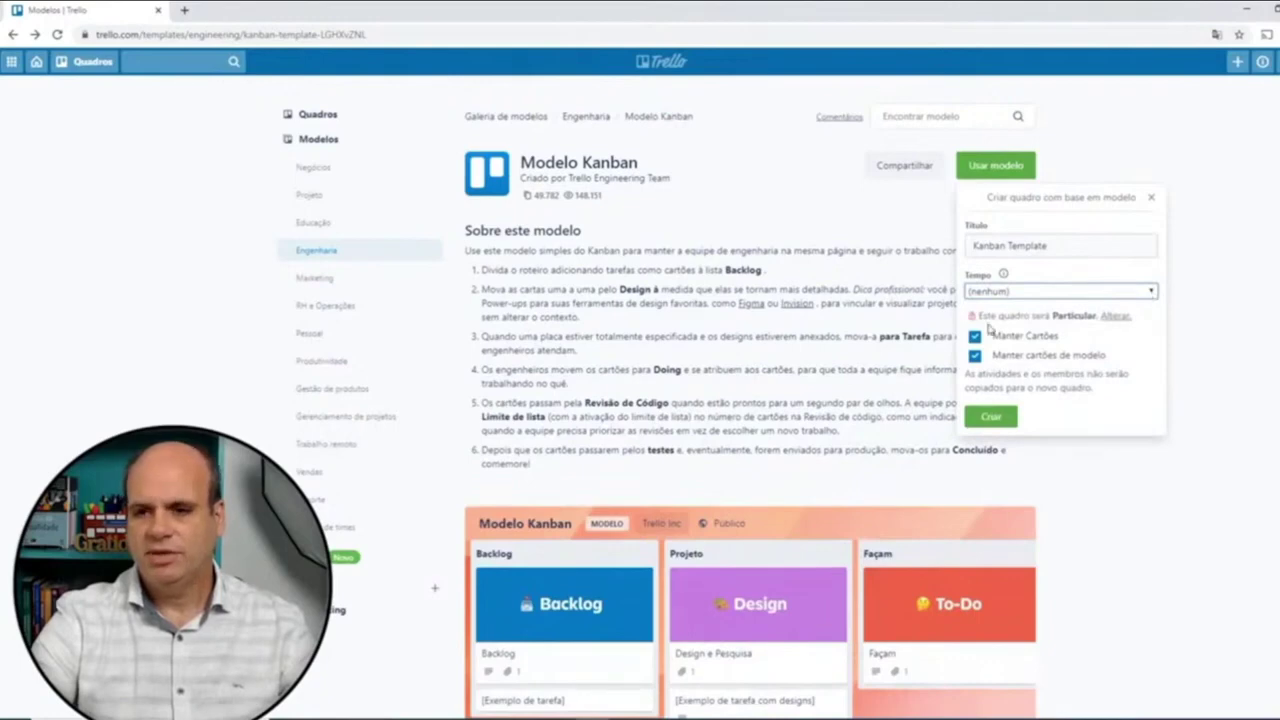
click(1113, 317)
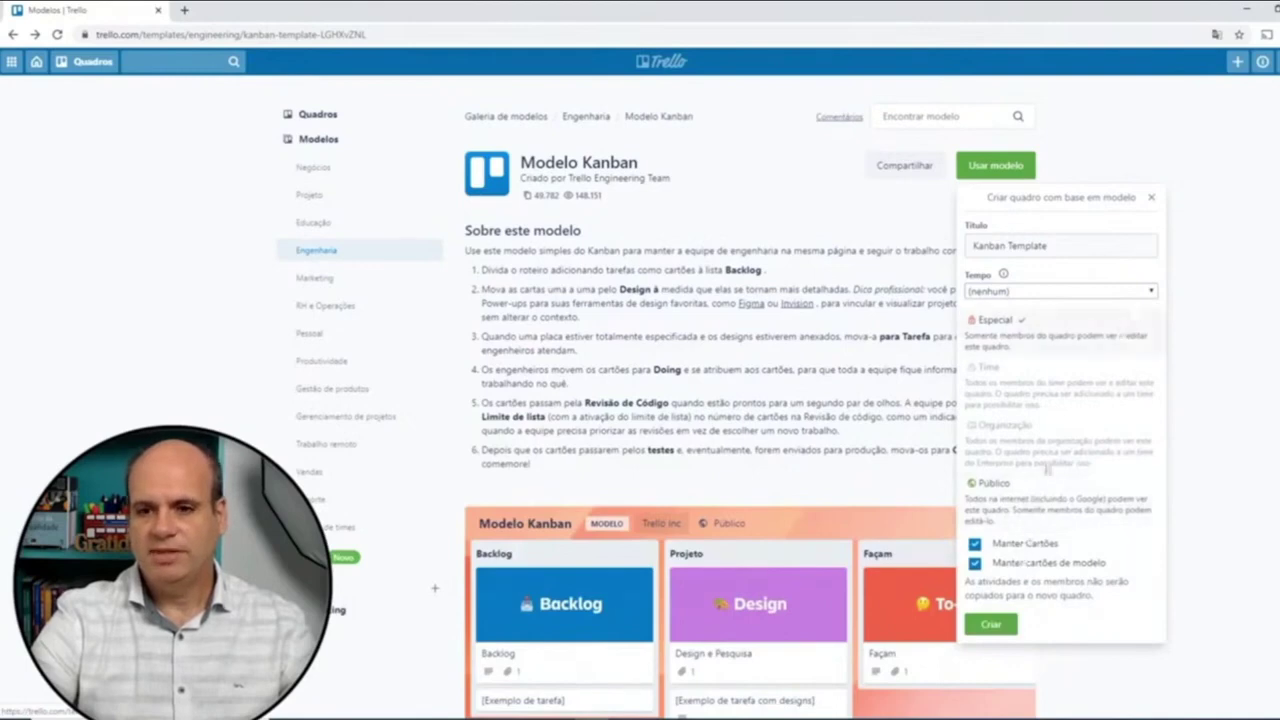
click(1000, 325)
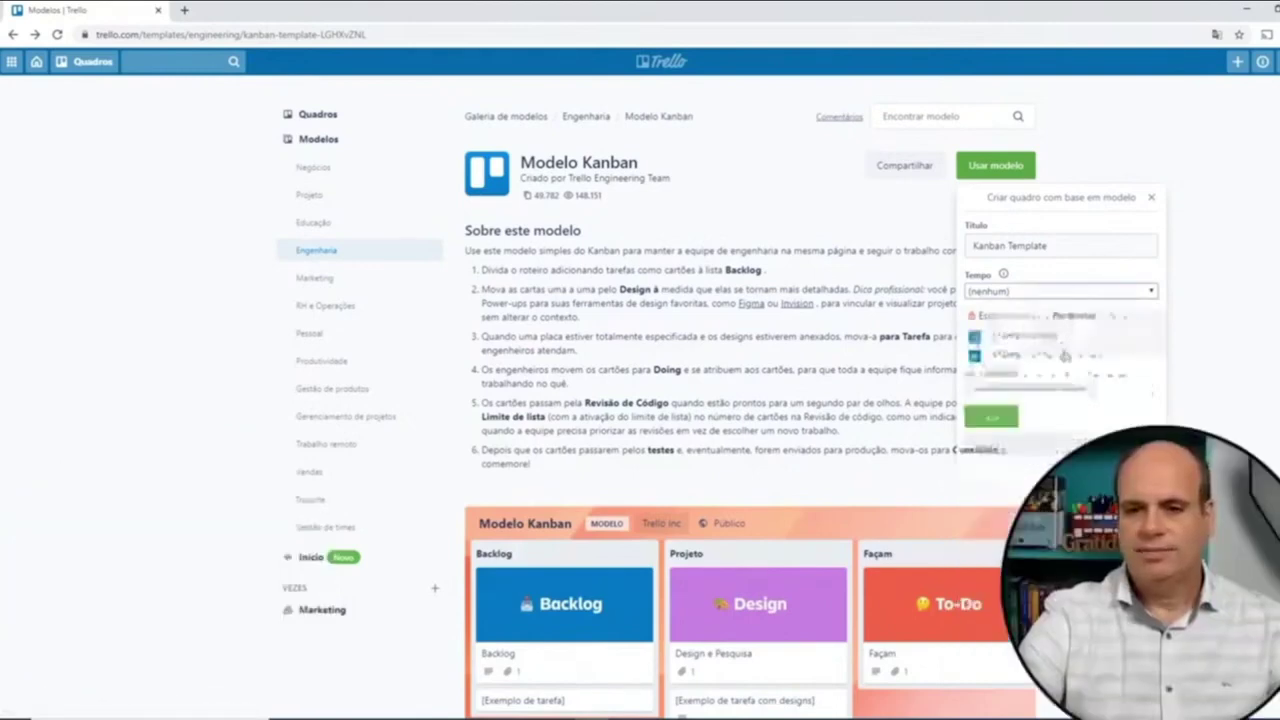
click(992, 418)
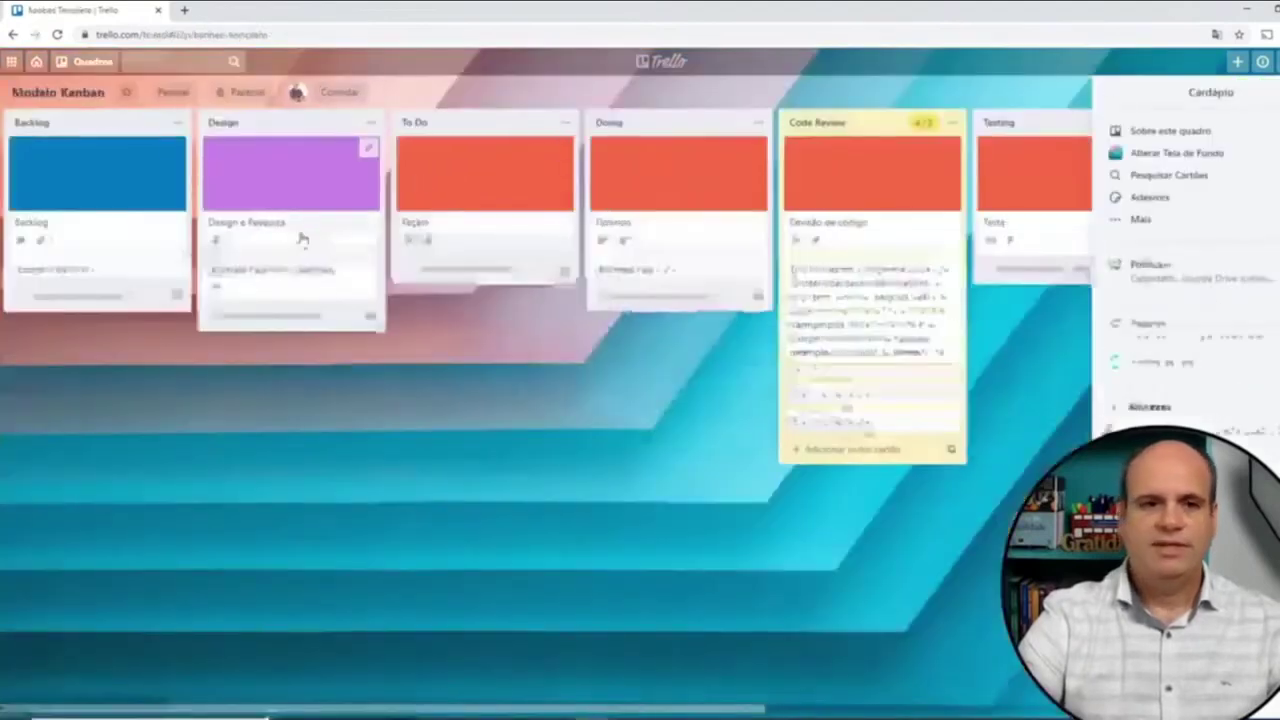
Open the Modelo Kanban board and inspect a Code Review card's description and title
click(36, 62)
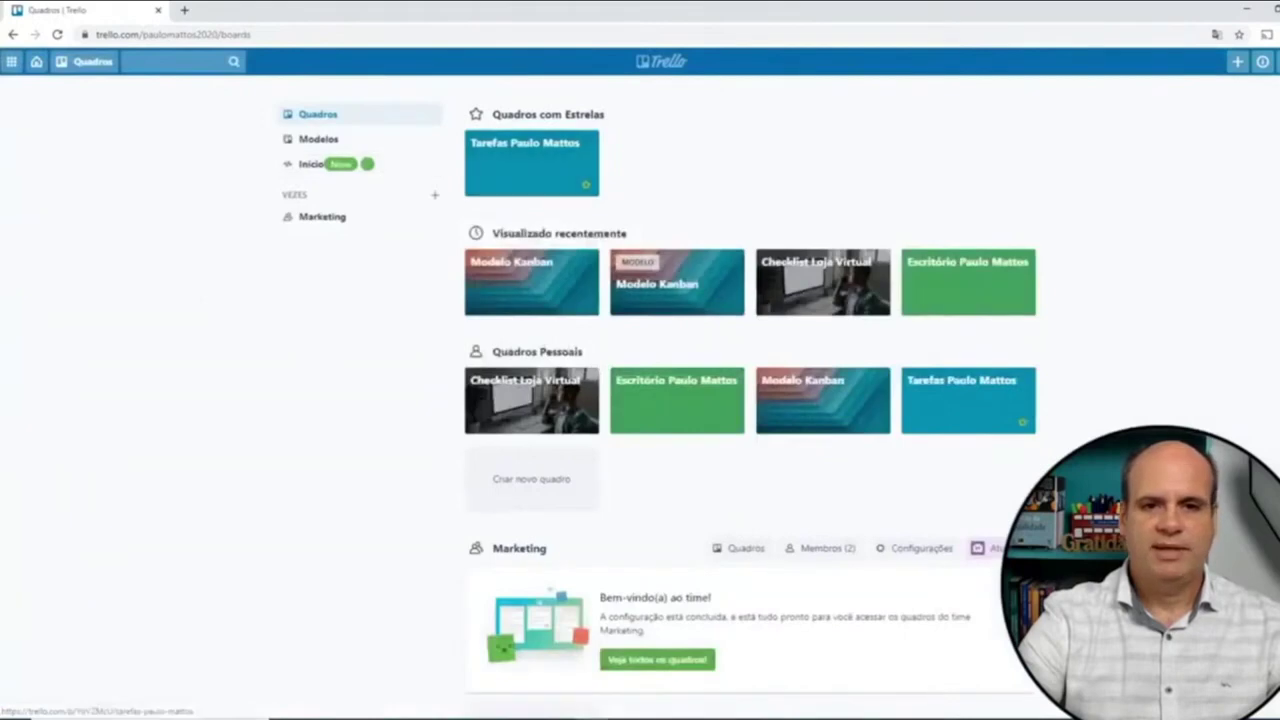
click(536, 290)
click(867, 312)
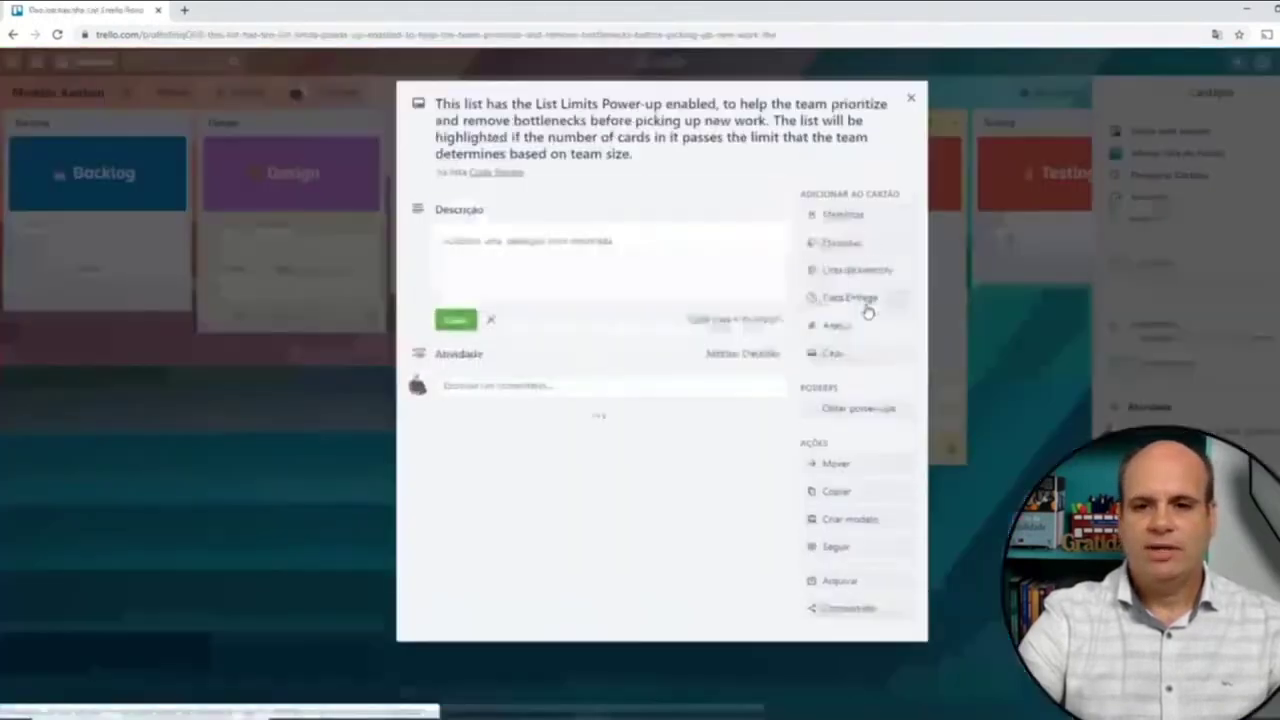
click(543, 250)
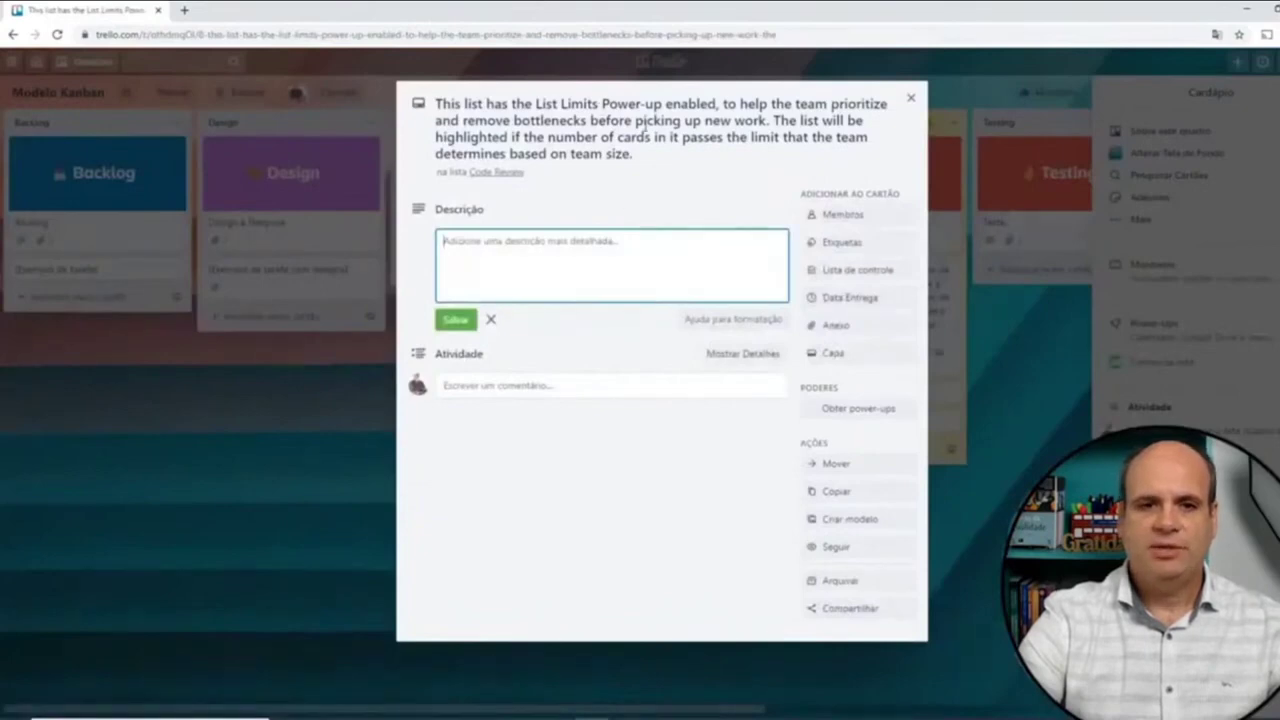
click(643, 124)
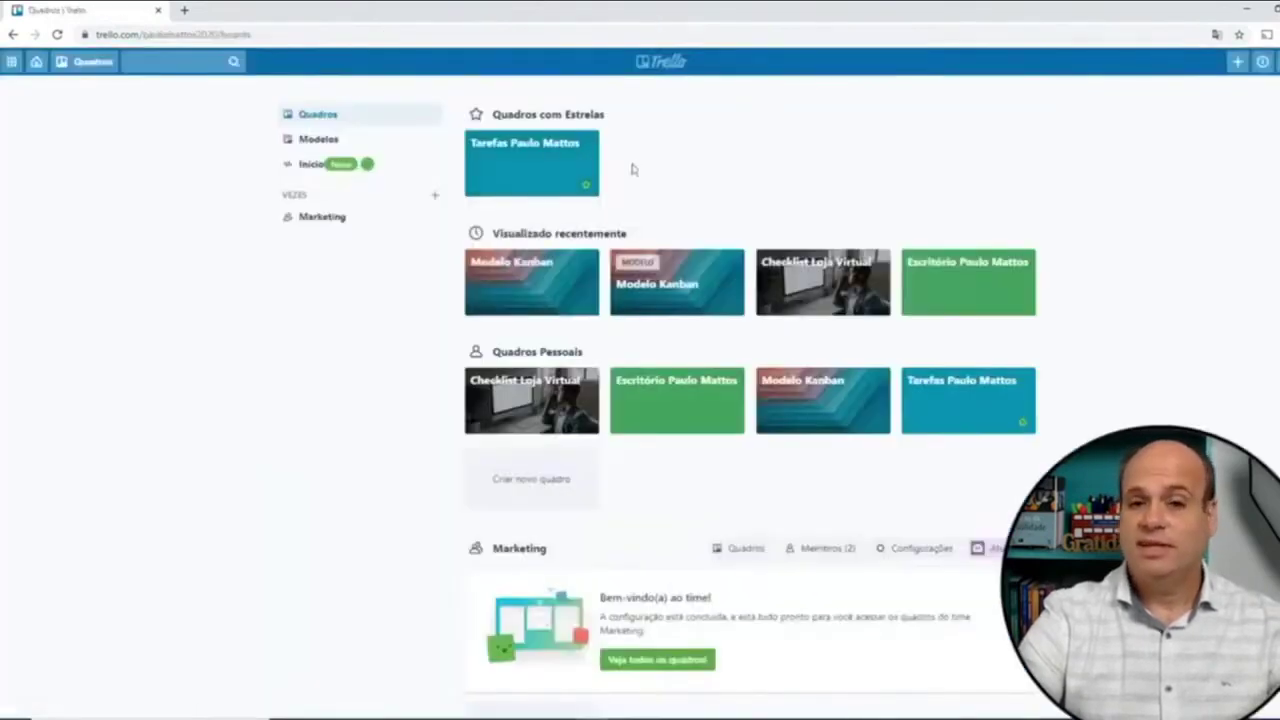
On the empty starred board, view the Butler automation tips and close them
click(312, 140)
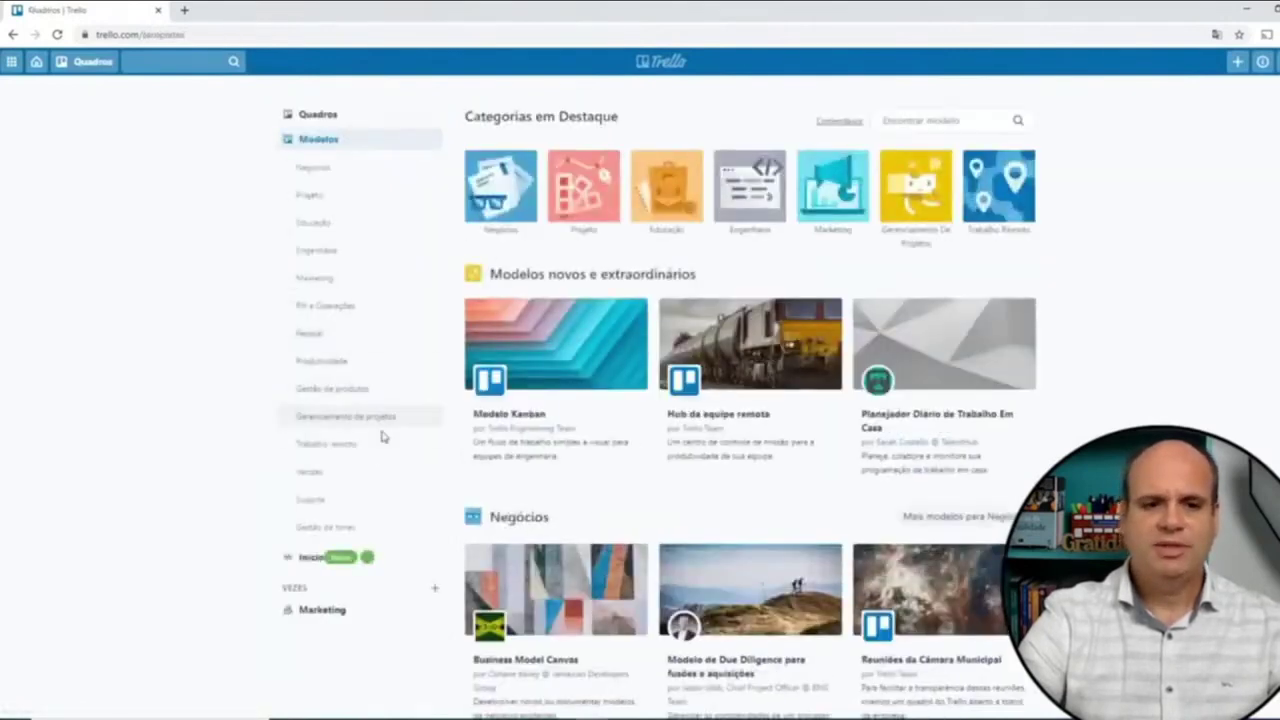
scroll(383, 434, down, 1)
scroll(386, 448, up, 1)
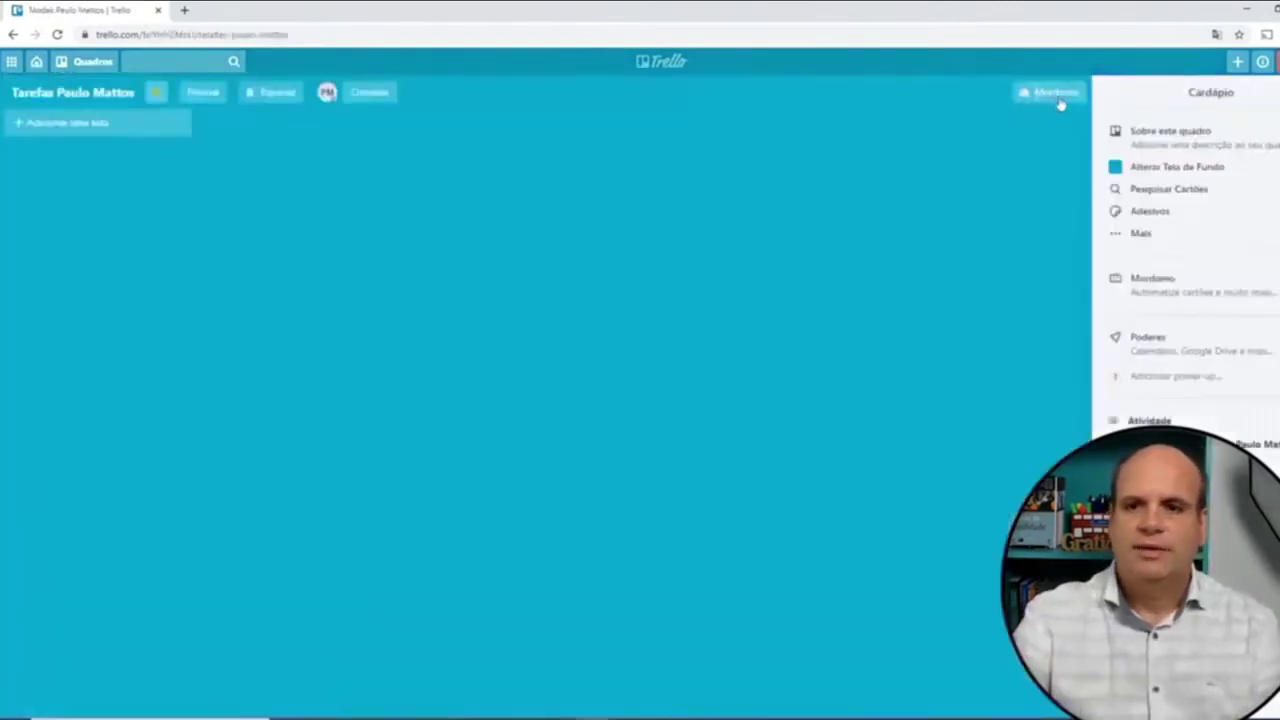
click(1058, 96)
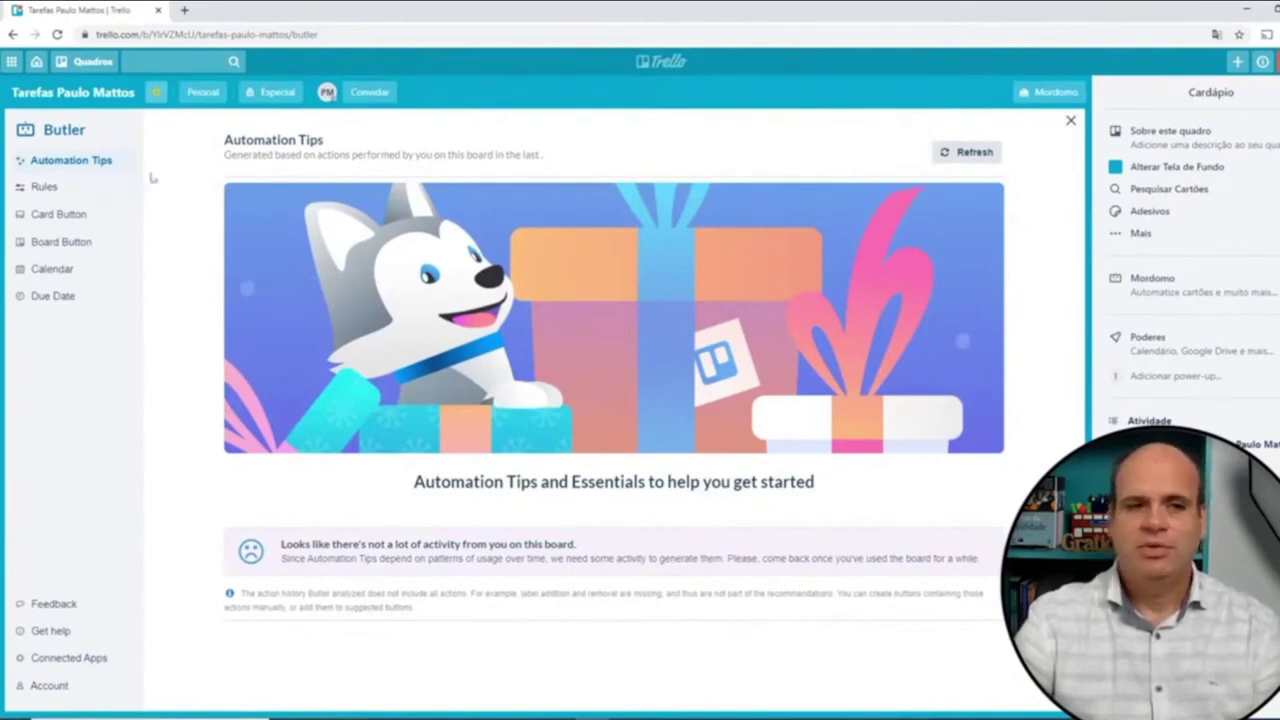
click(1071, 124)
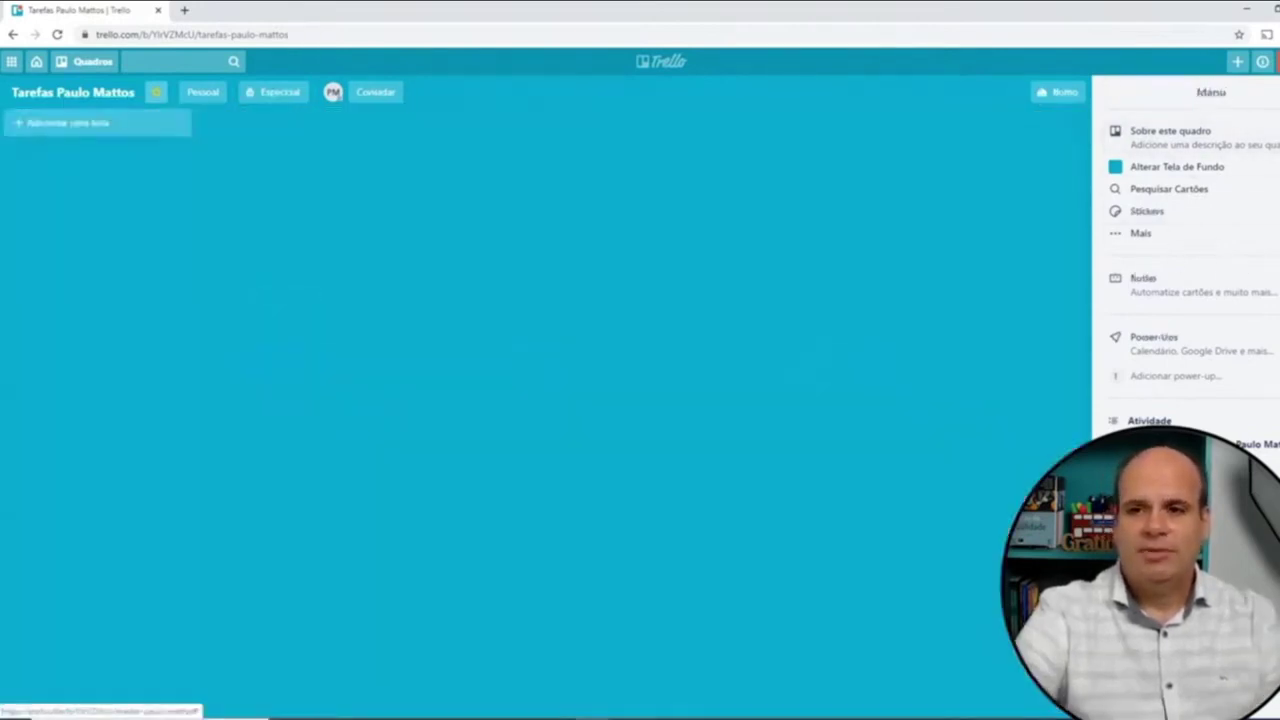
Reopen the board menu and view 'Sobre este quadro', then follow 'Editar informações de perfil'
click(1271, 96)
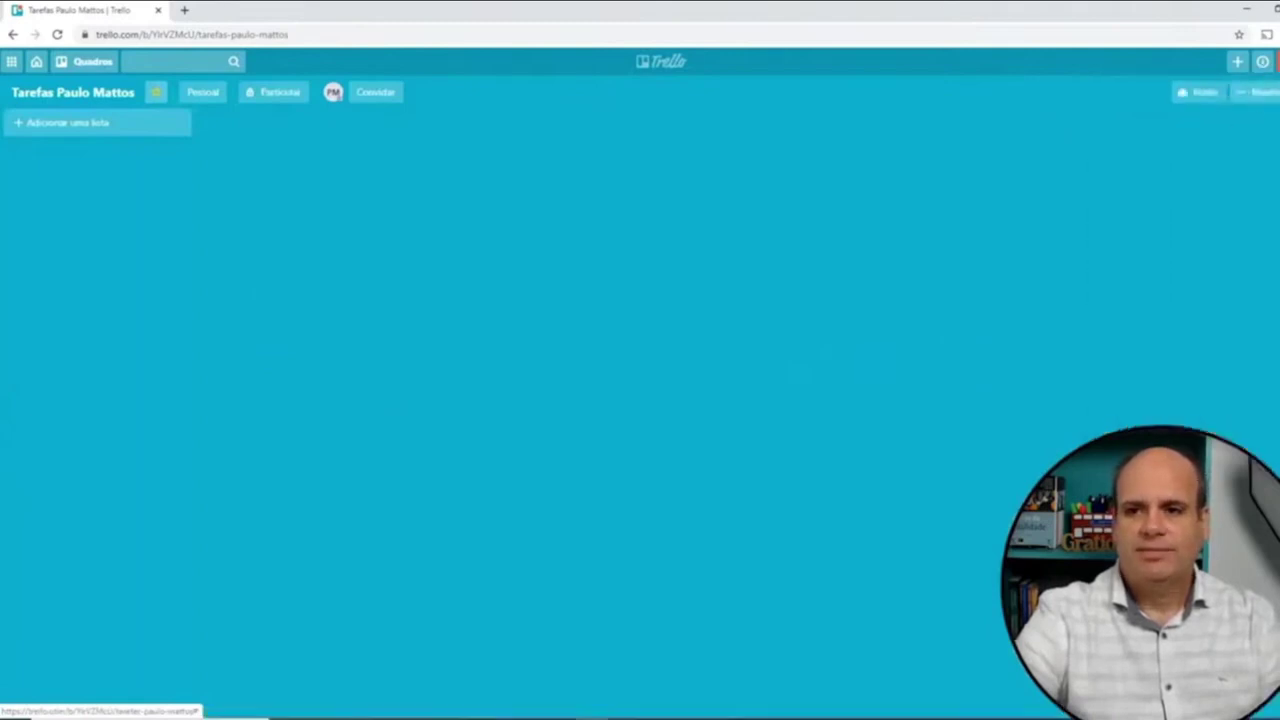
click(1256, 93)
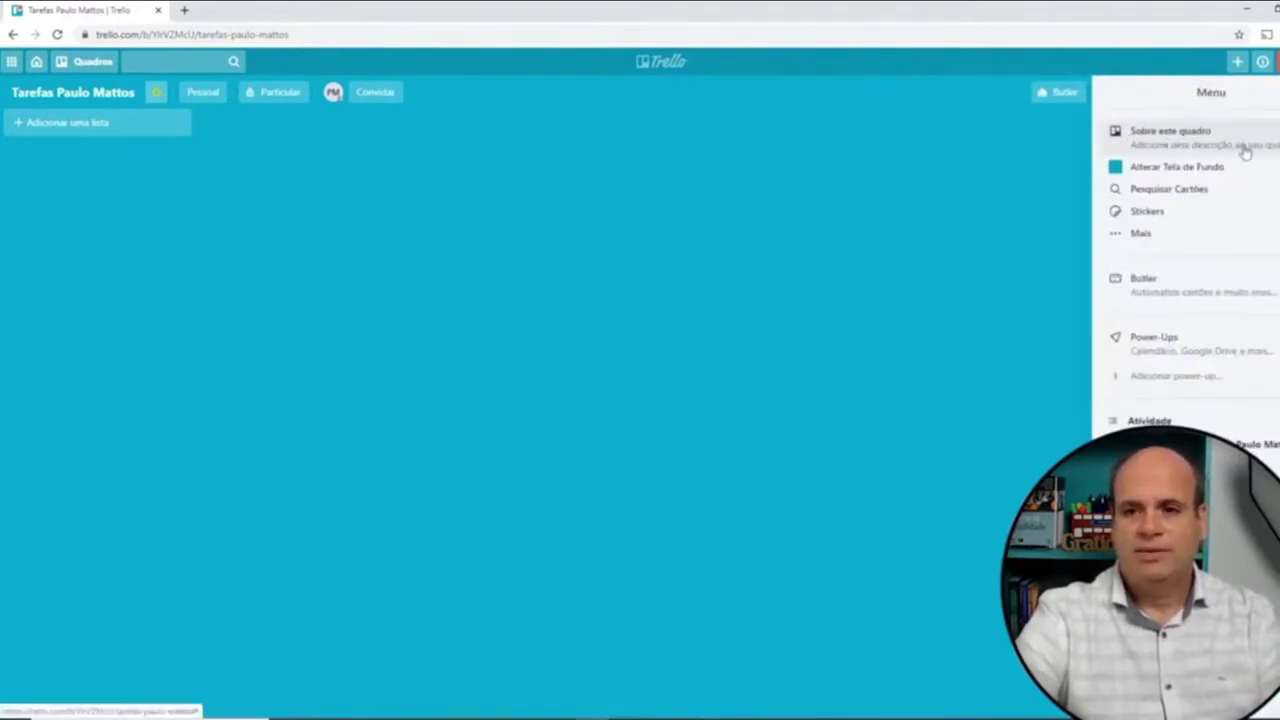
click(1267, 145)
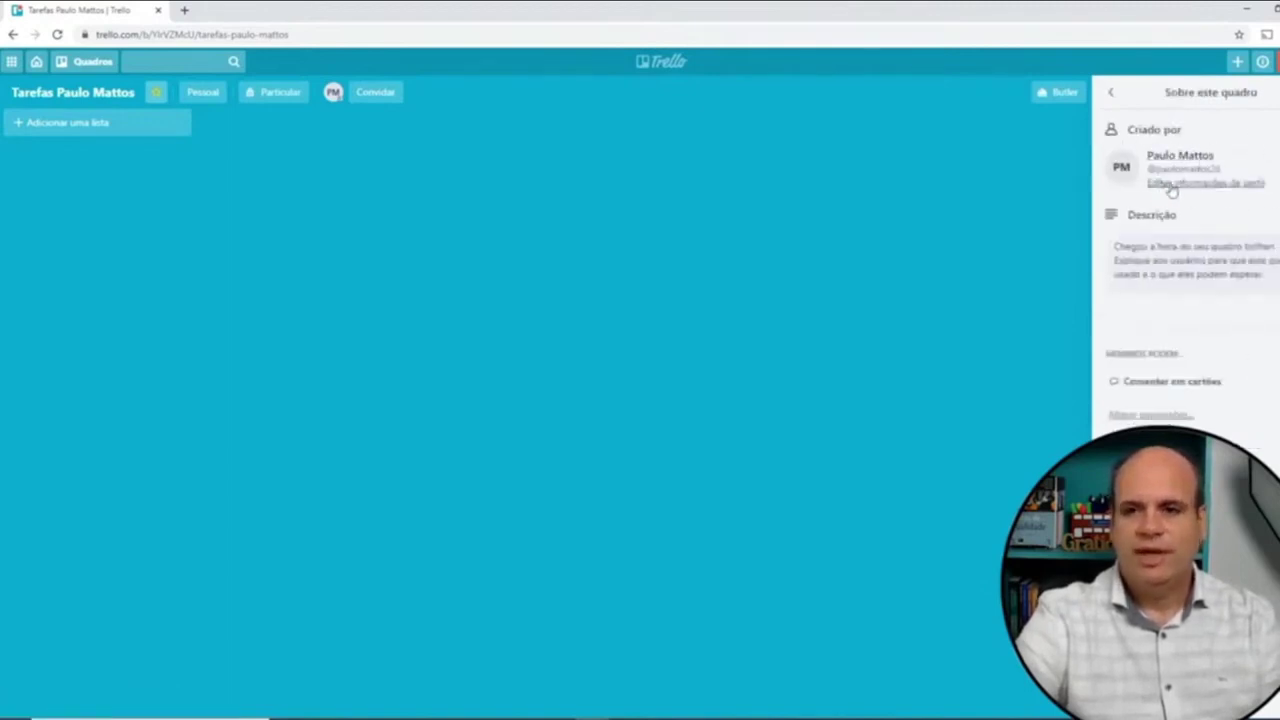
click(1187, 185)
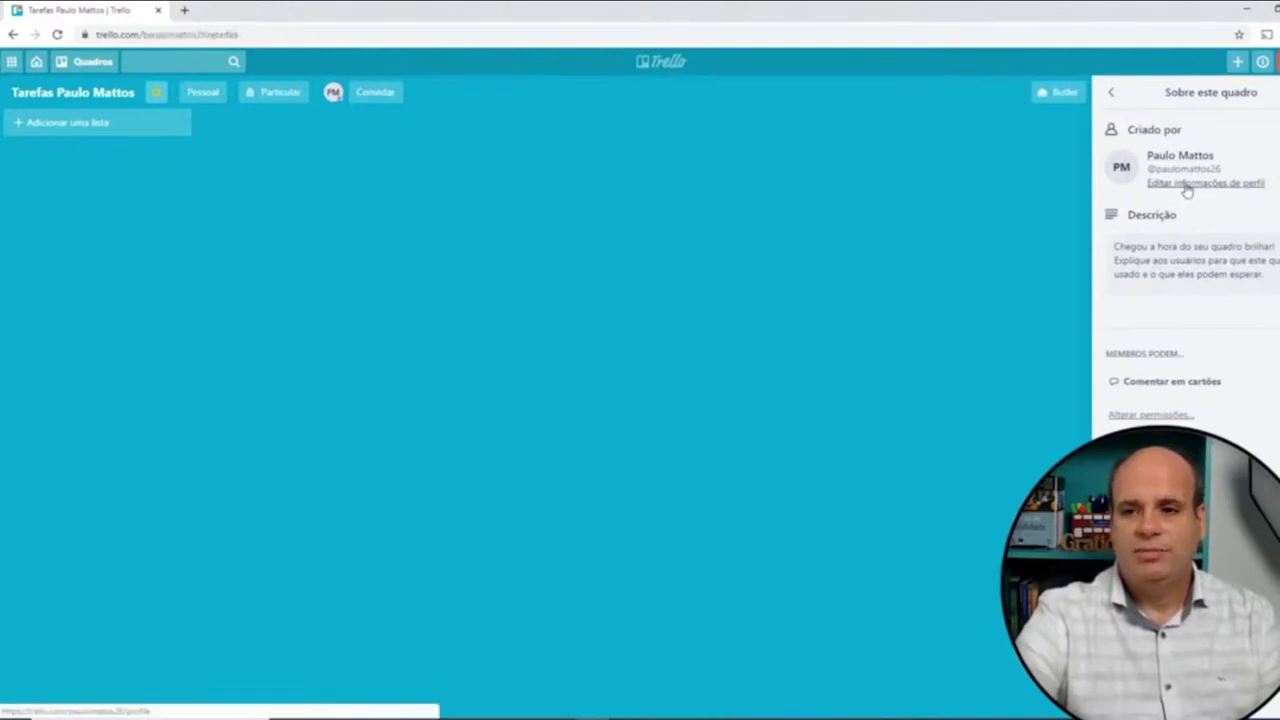
Replace the username's last digit so it ends in '020', save it, then click into Biografia
scroll(920, 467, down, 2)
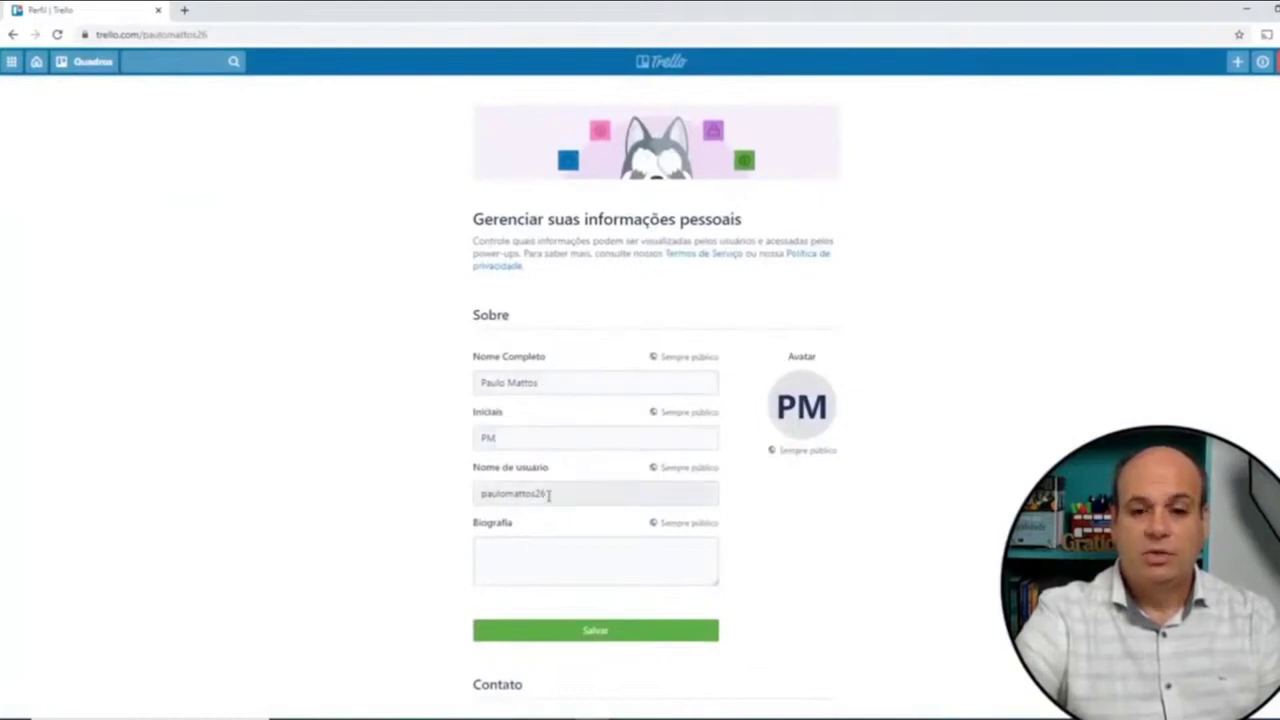
click(594, 486)
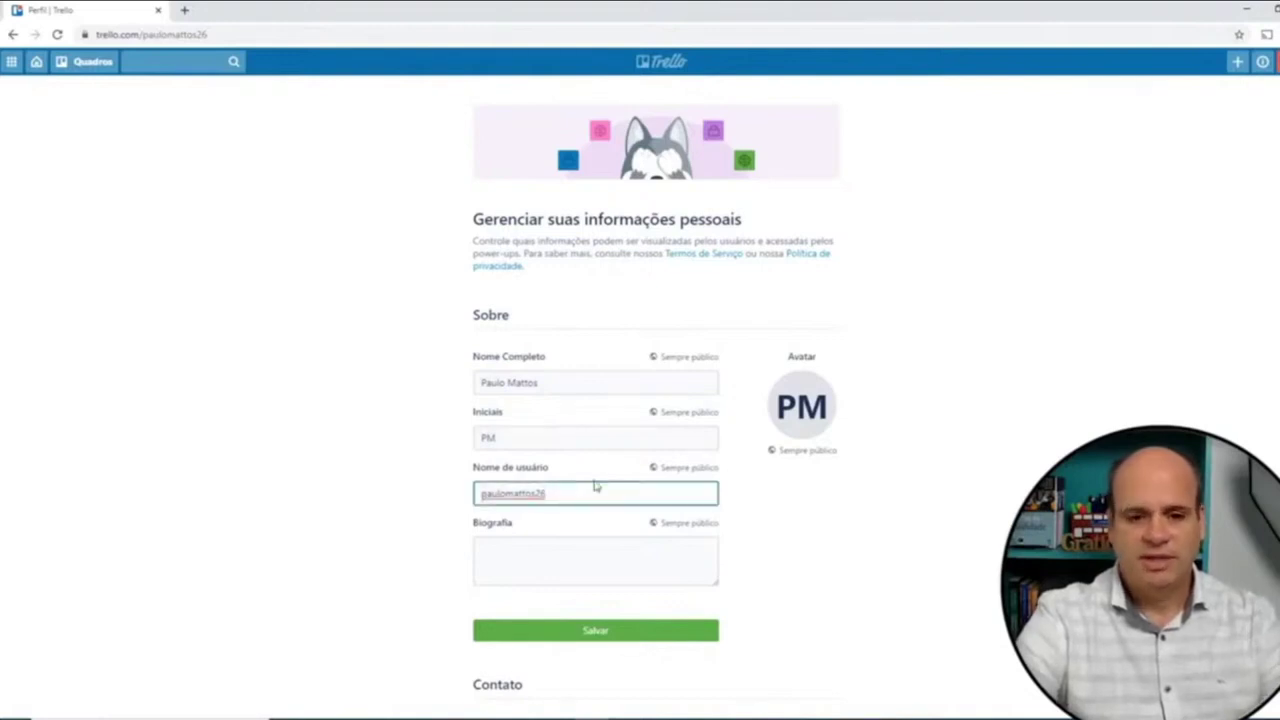
key(BackSpace)
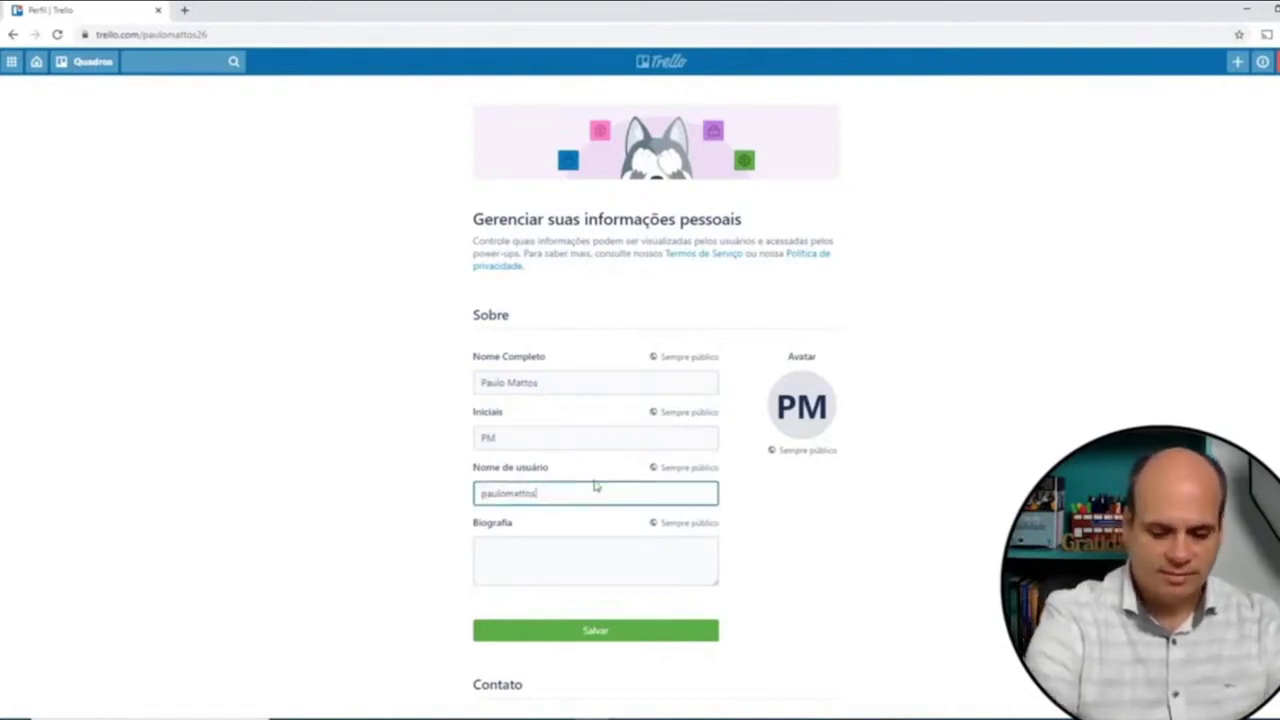
text(020)
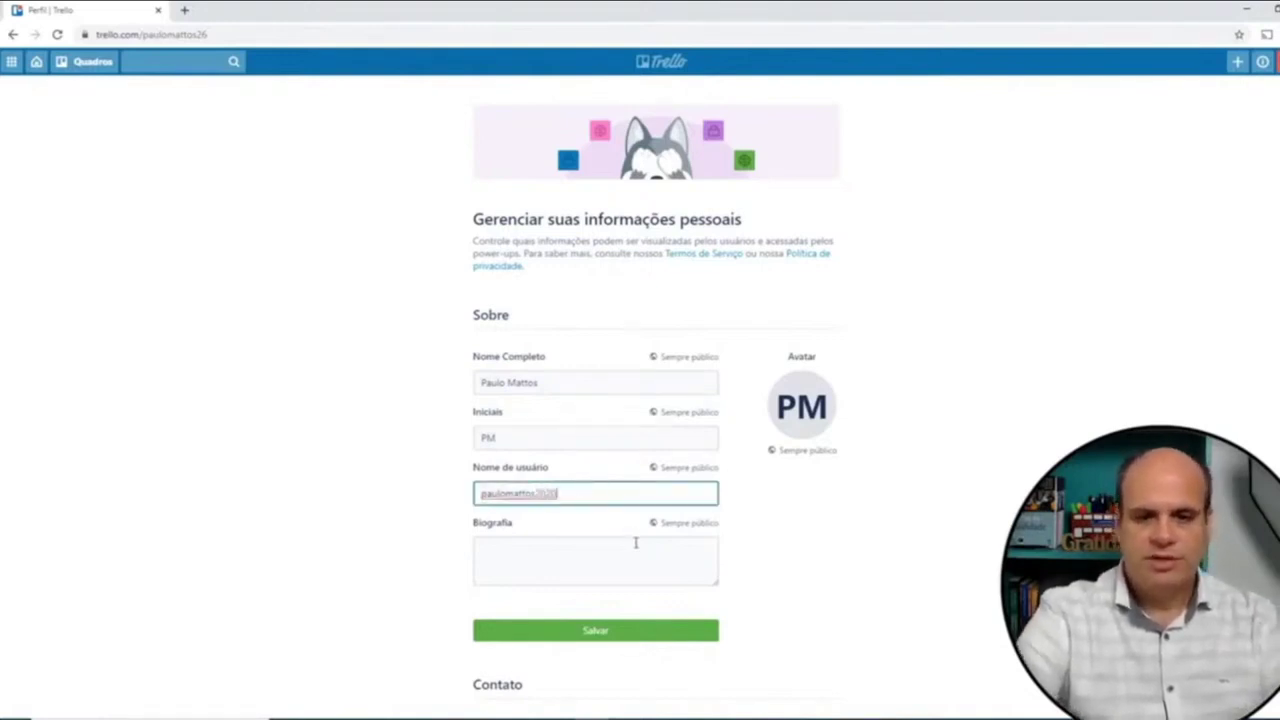
click(636, 537)
click(634, 490)
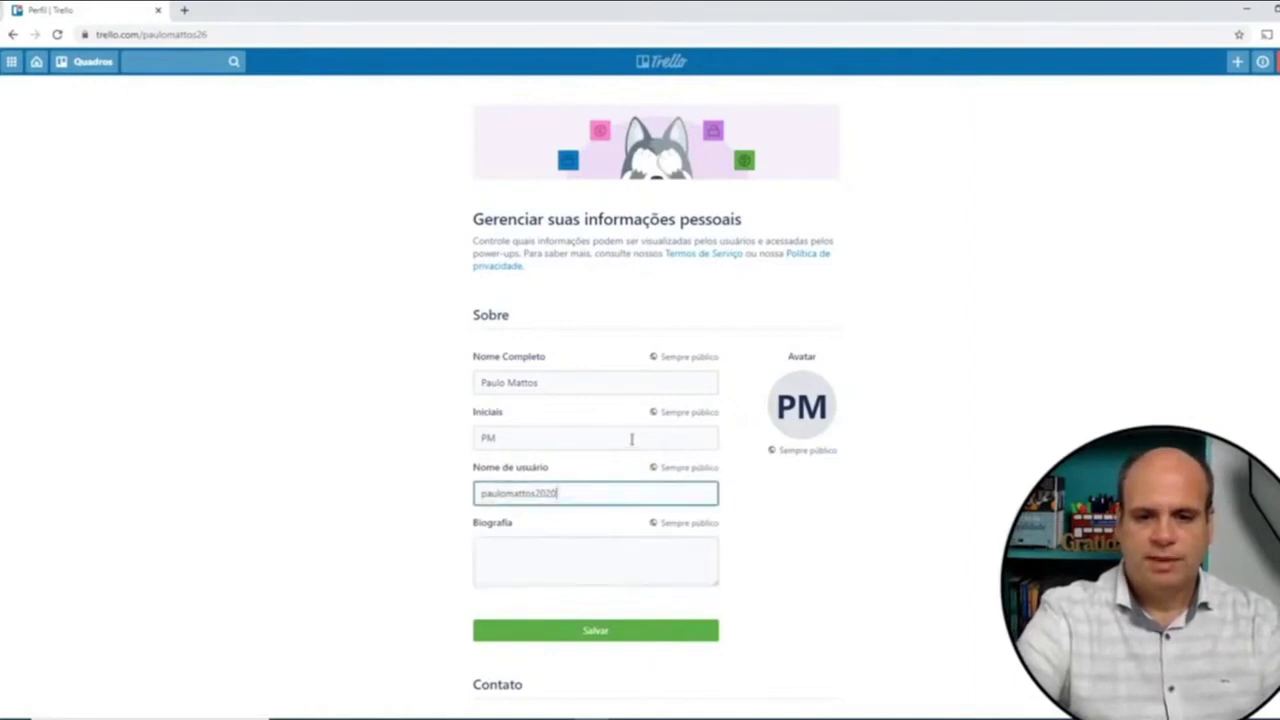
click(592, 631)
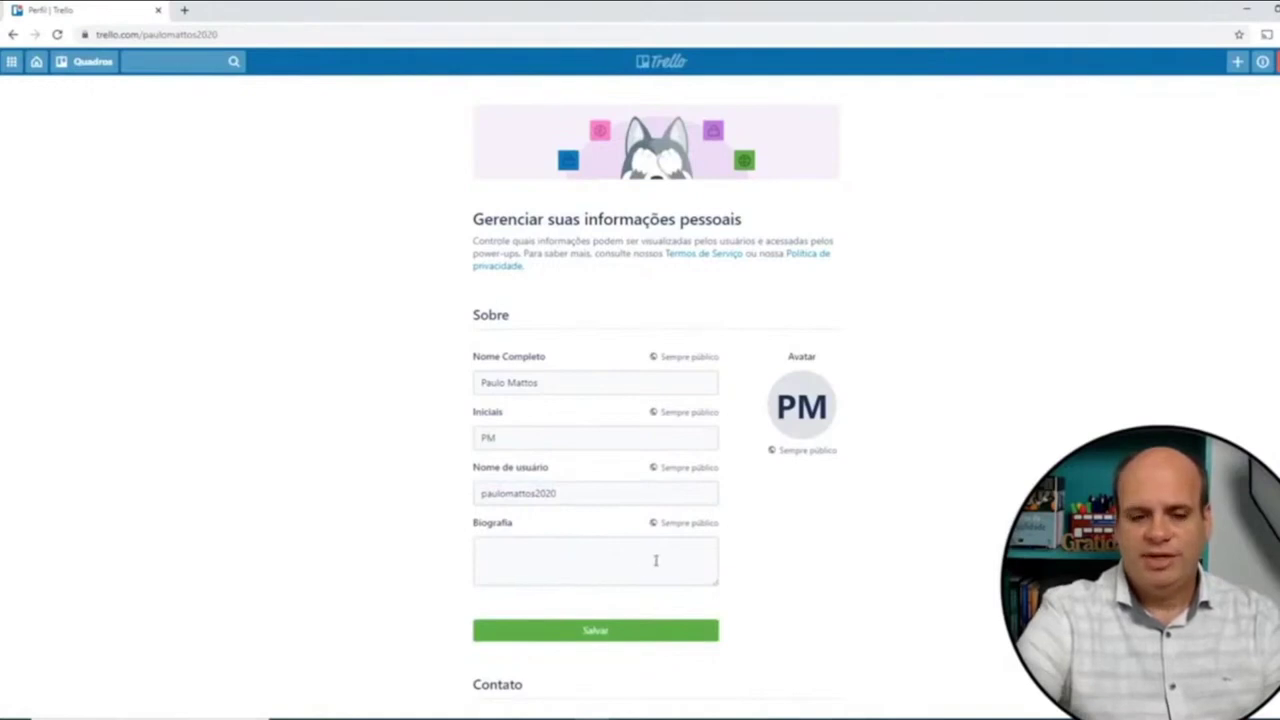
click(547, 557)
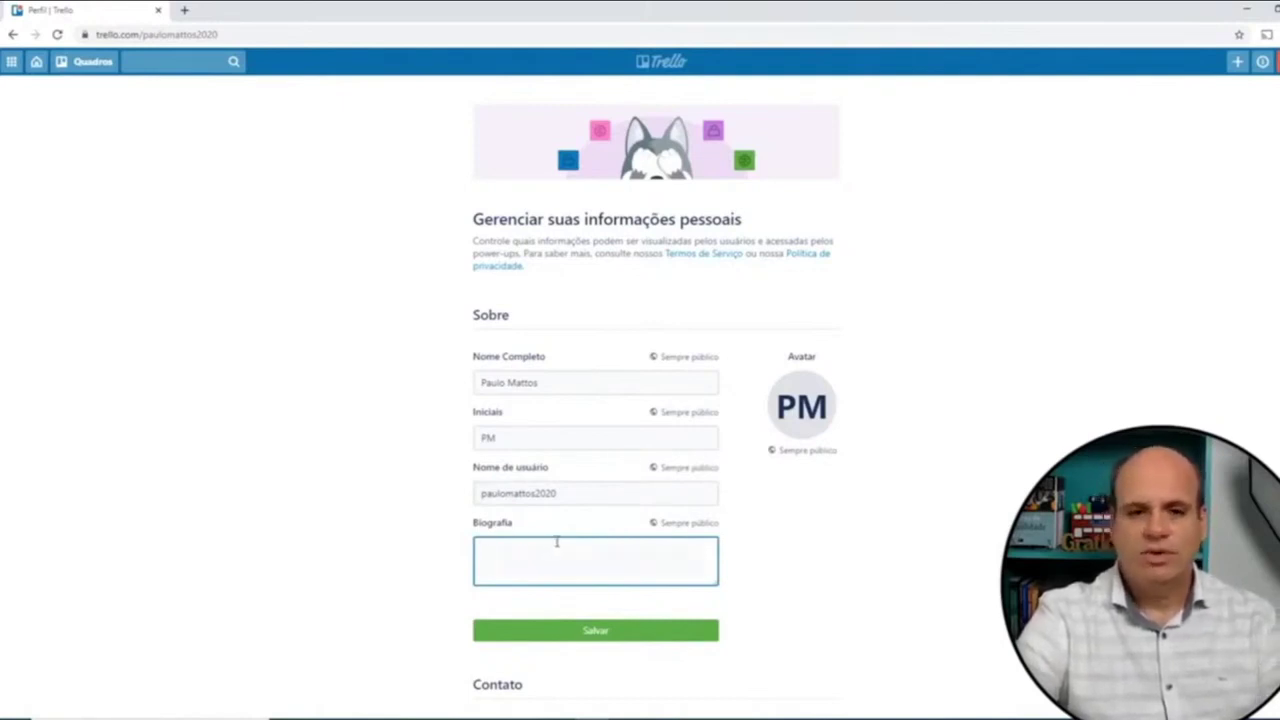
scroll(560, 540, down, 2)
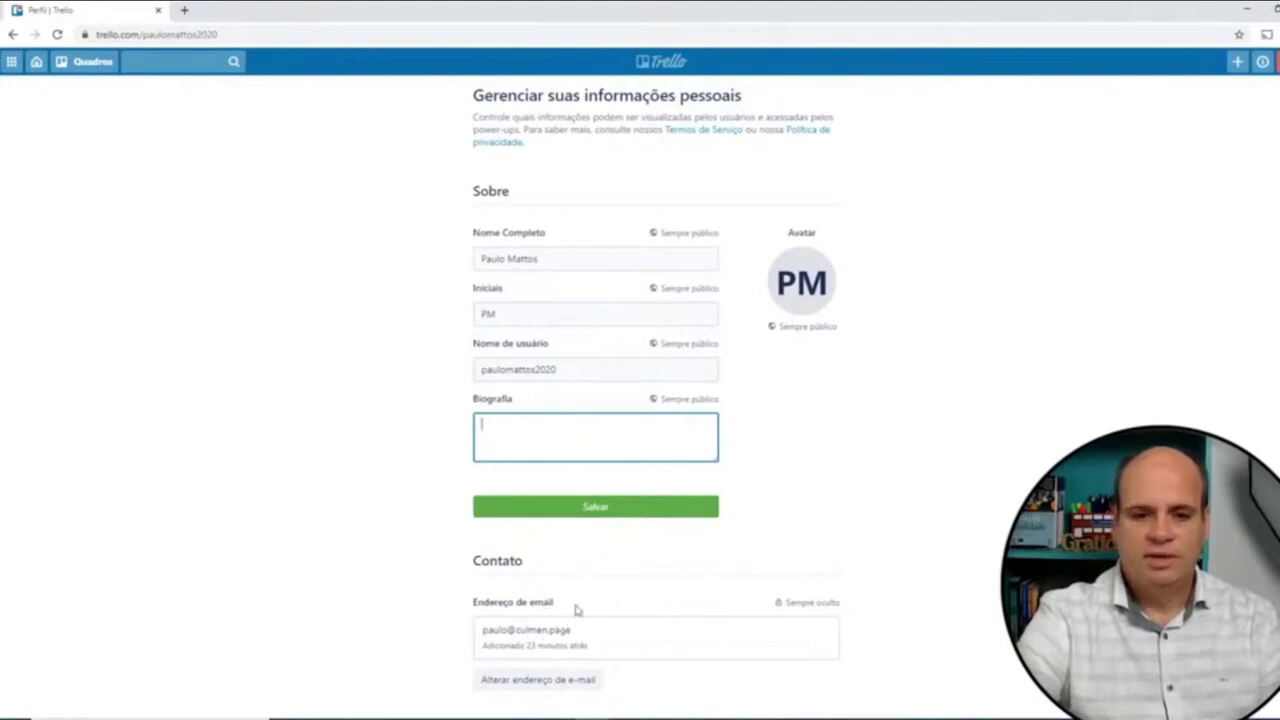
scroll(575, 608, up, 2)
Upload the profile photo through 'Carregar uma imagem' as the new avatar
click(803, 438)
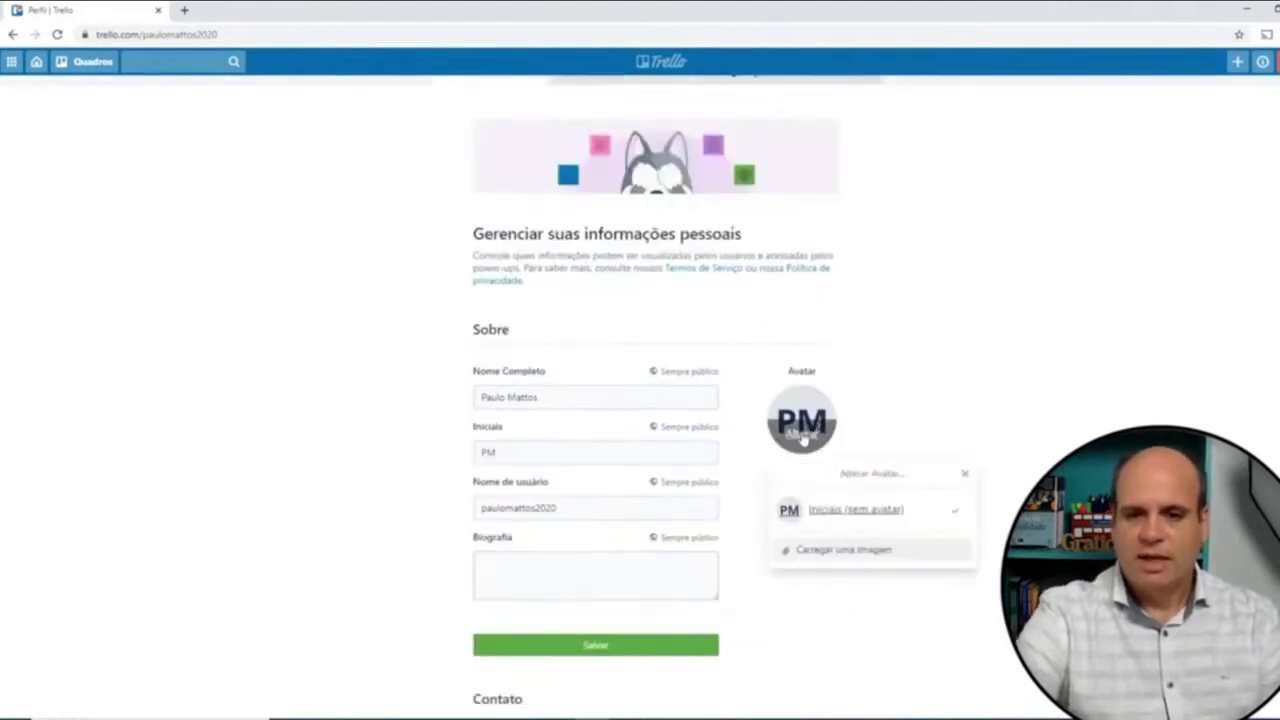
click(842, 551)
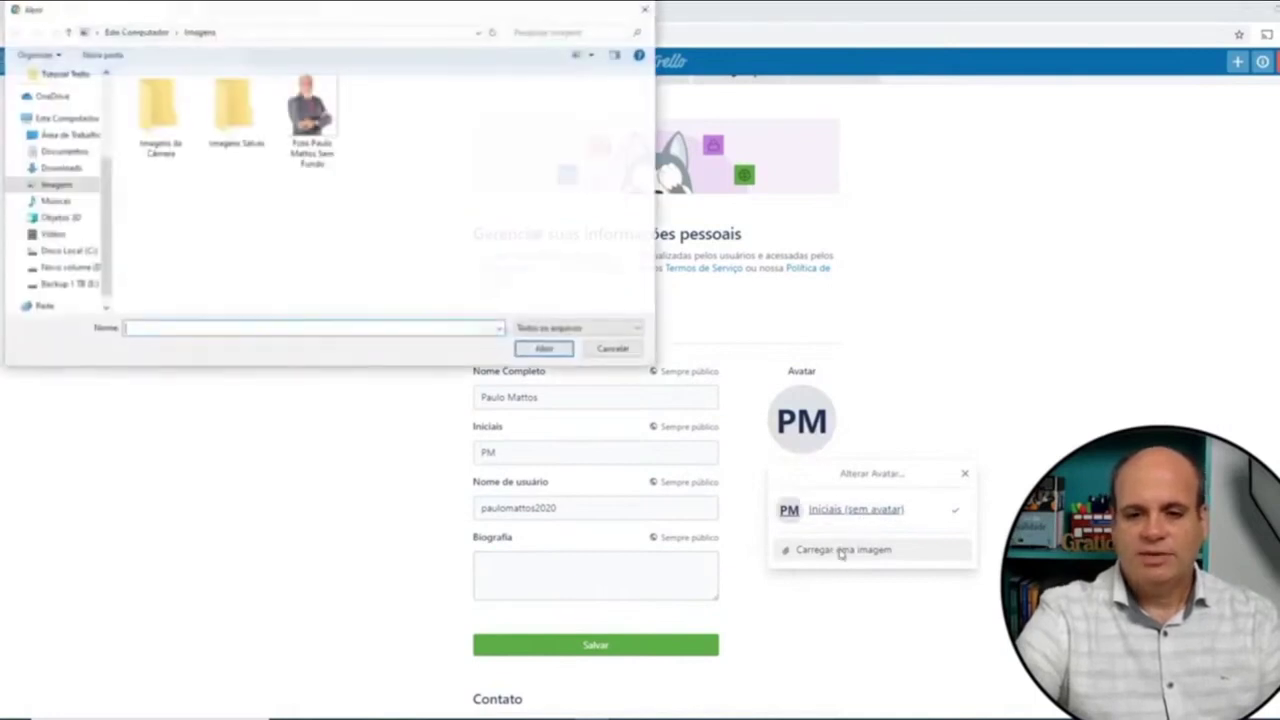
click(310, 110)
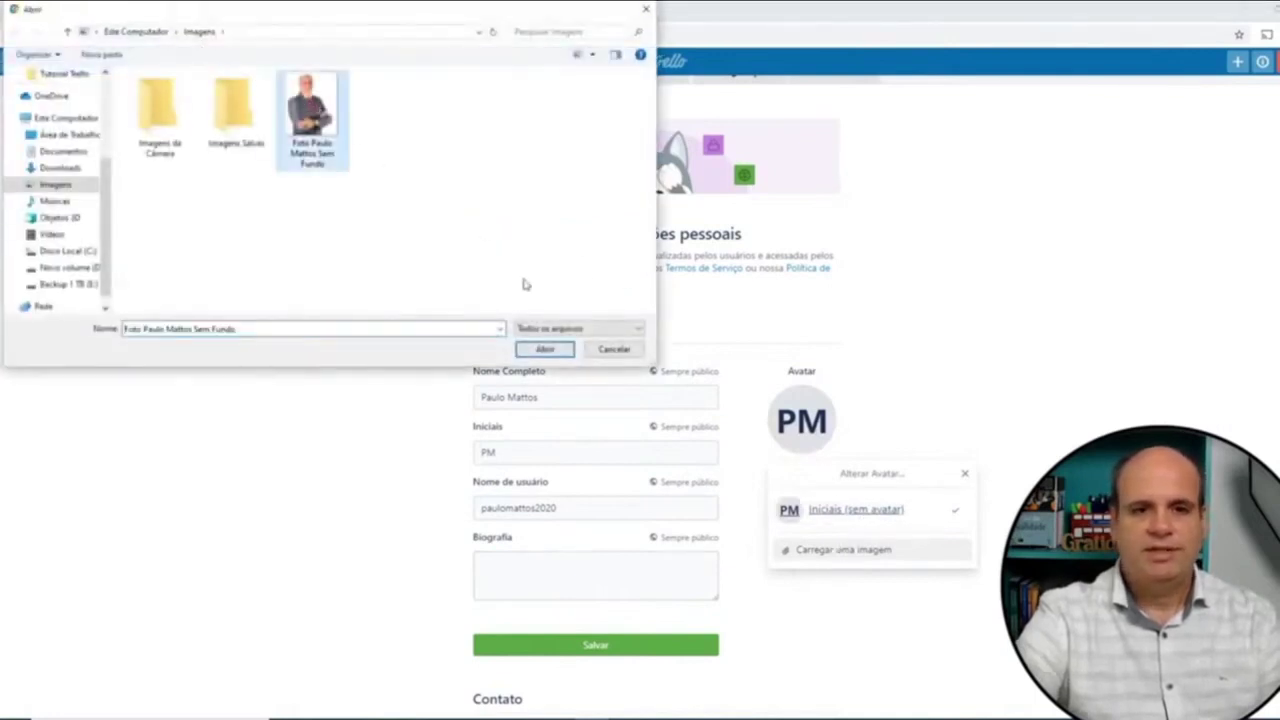
click(545, 349)
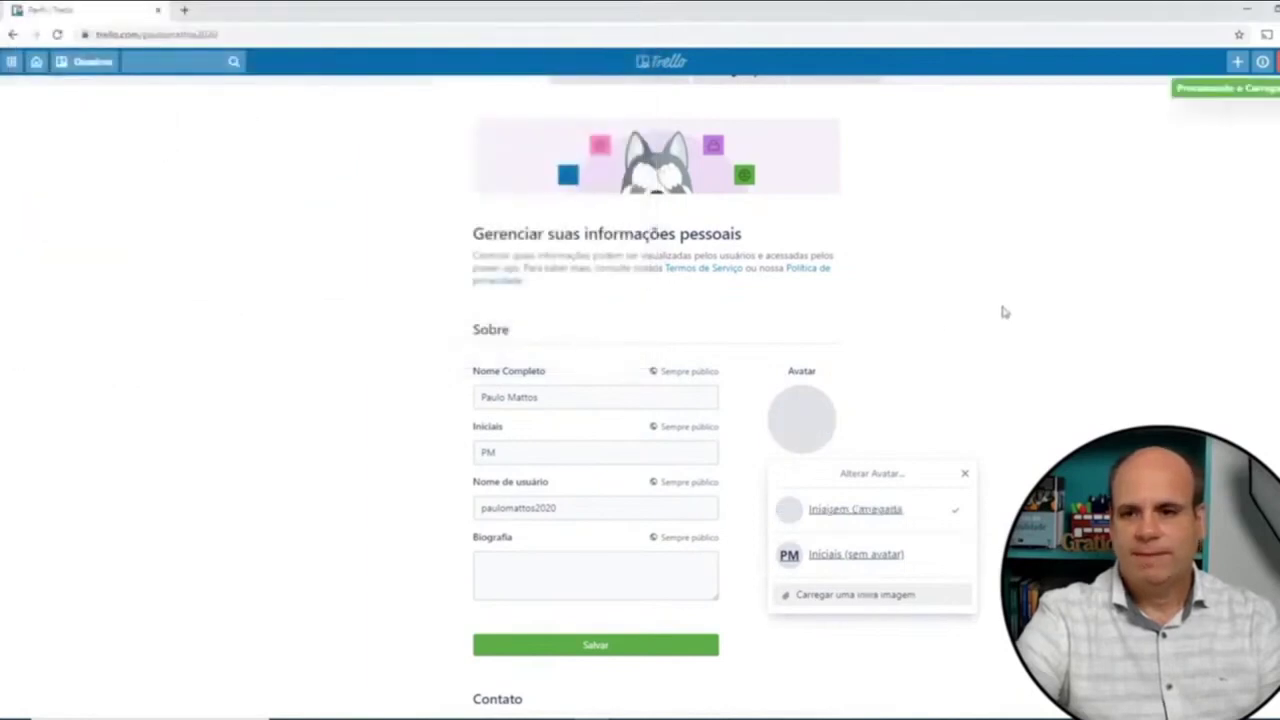
click(965, 476)
Check the profile's activity, then the Cartões tab, changing the card activity filter
scroll(966, 477, up, 2)
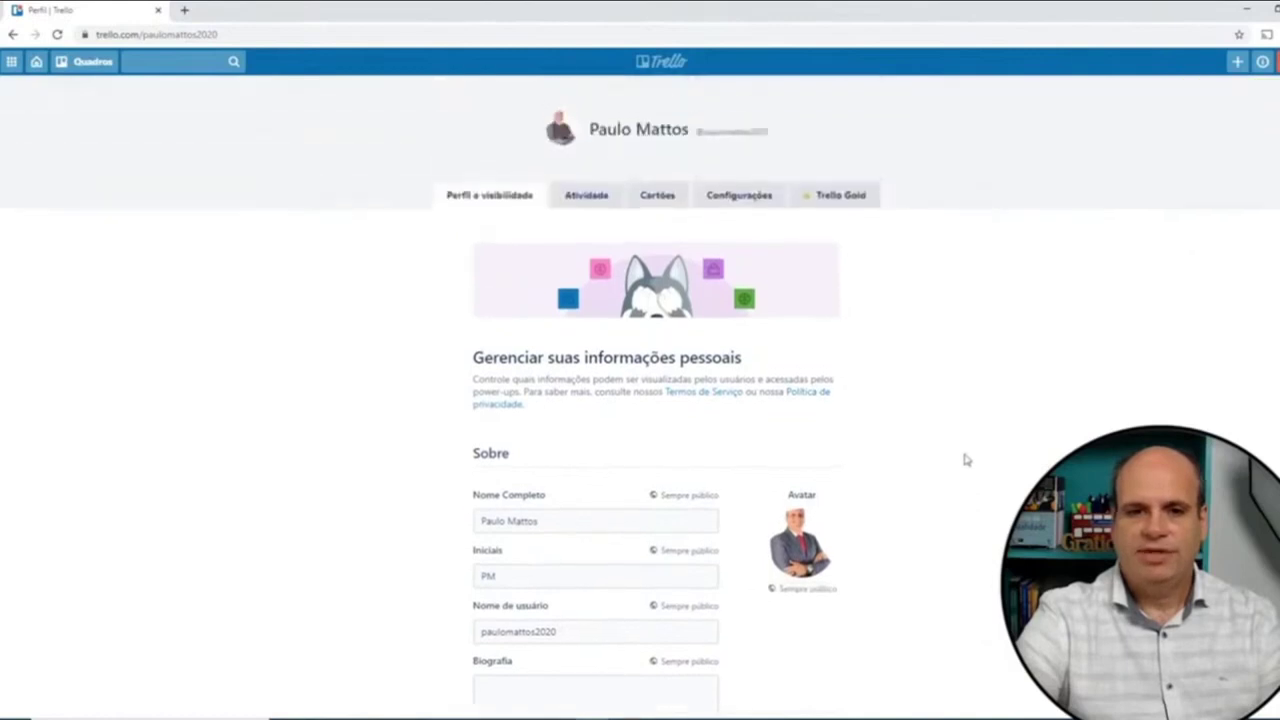
click(597, 200)
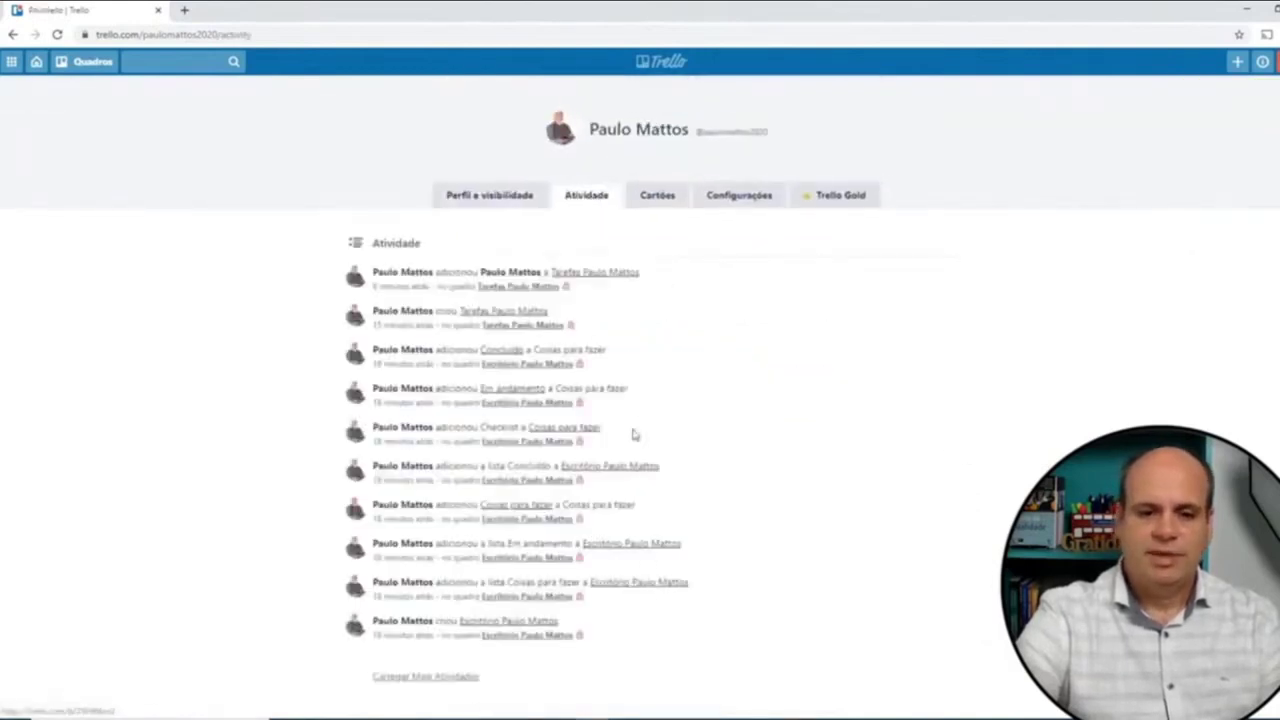
click(667, 202)
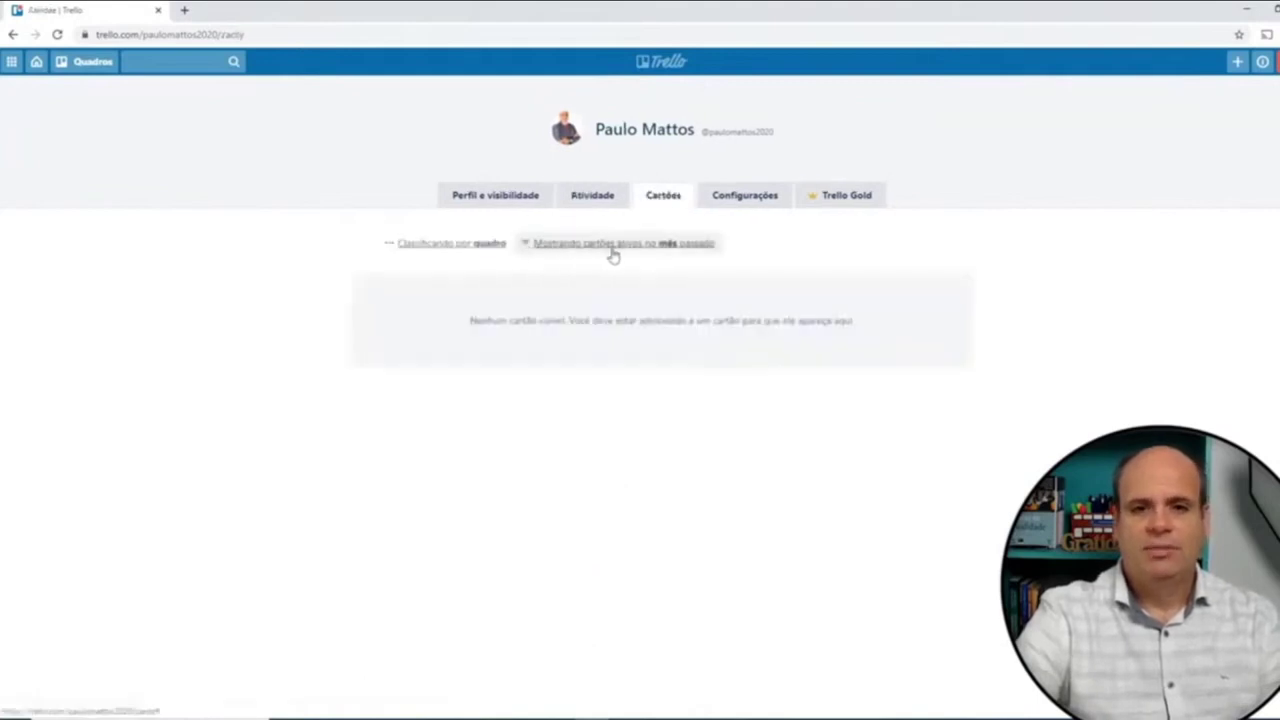
click(696, 247)
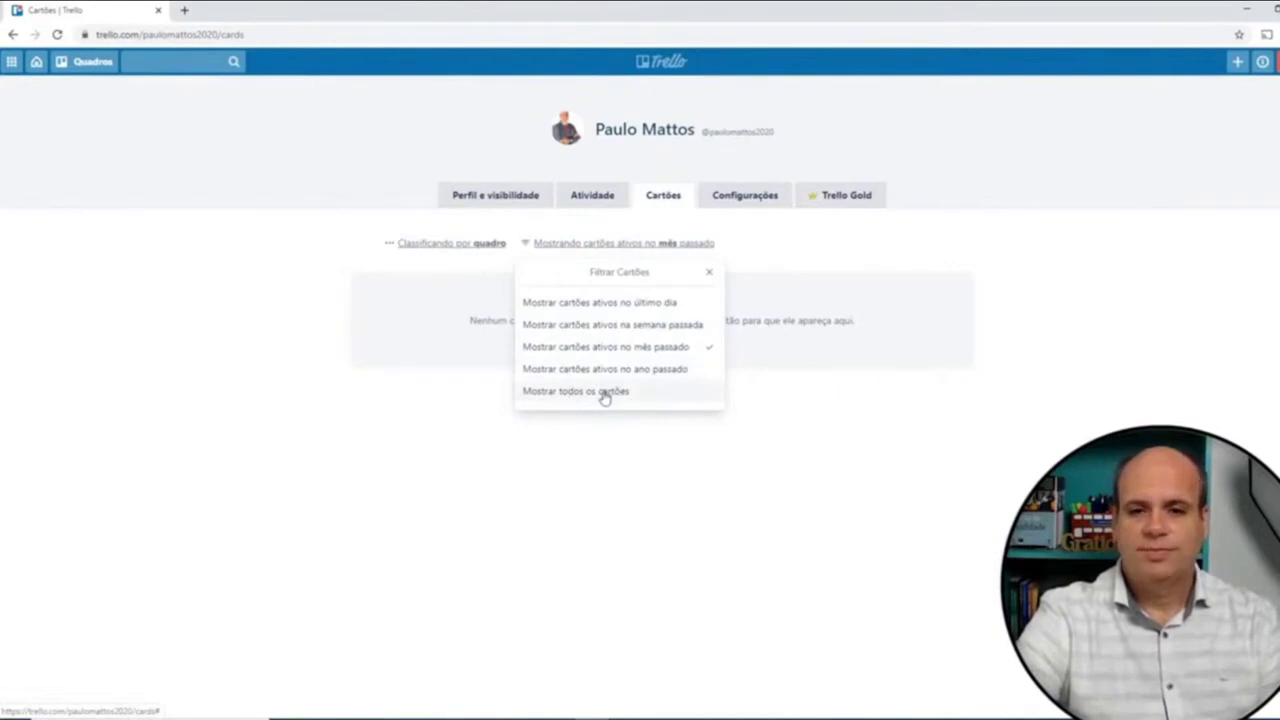
click(604, 395)
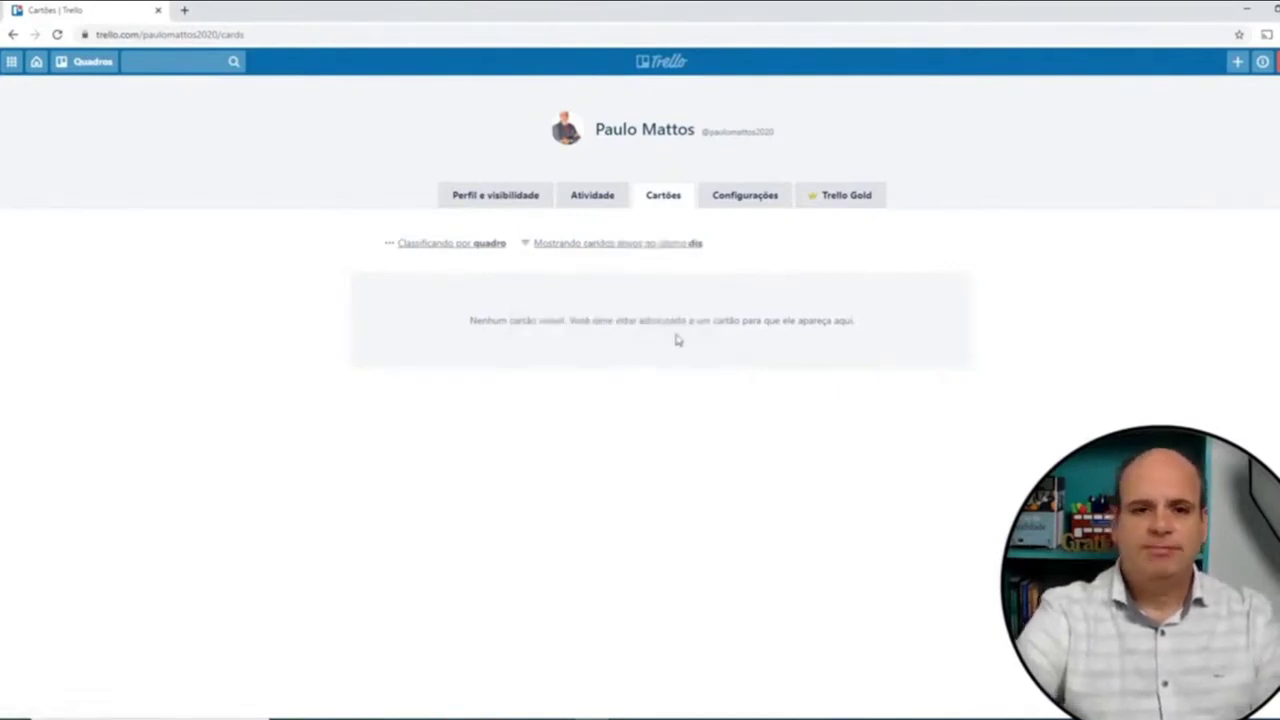
Open Configurações and browse the 'Trocar idioma...' list, keeping Português (Brasil)
click(752, 199)
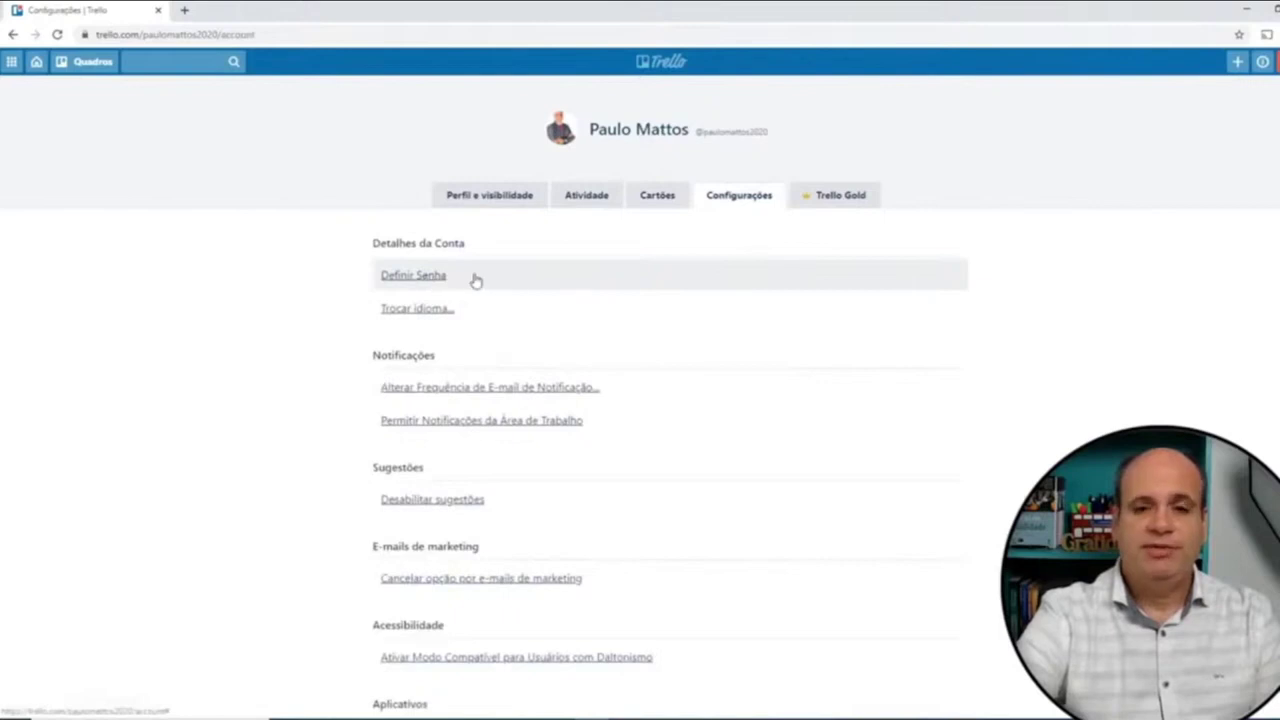
click(418, 310)
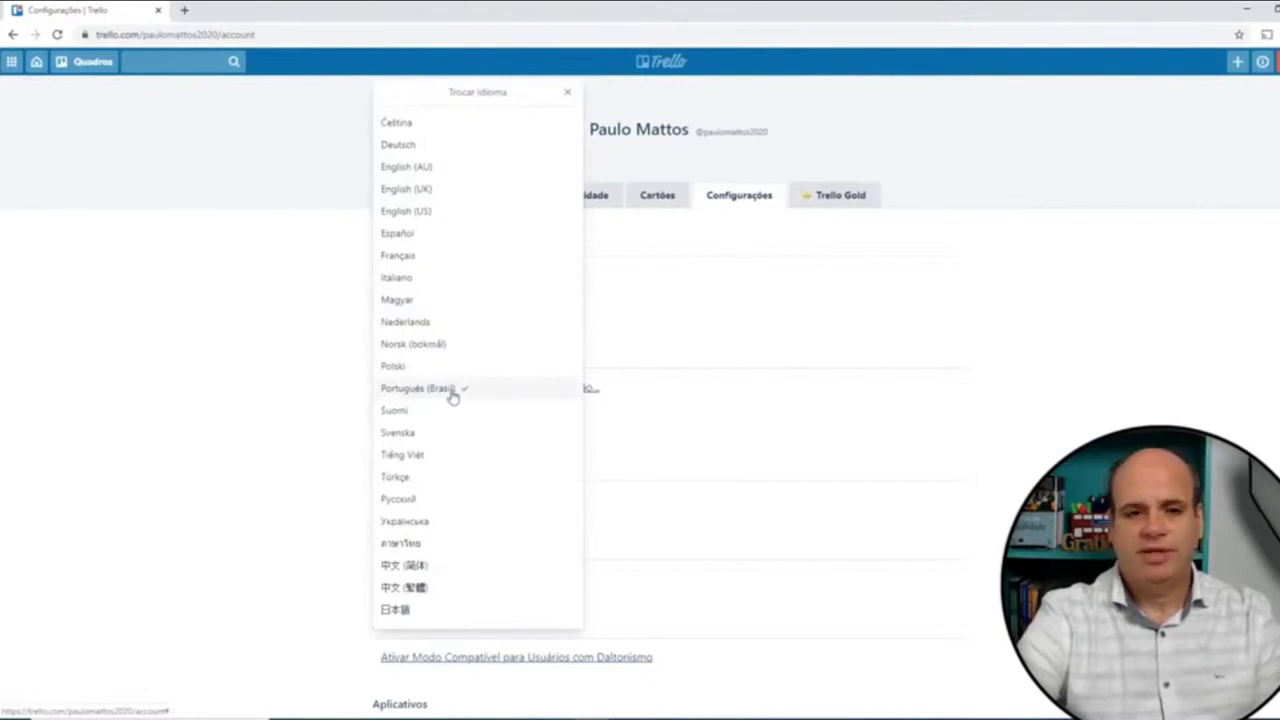
click(305, 364)
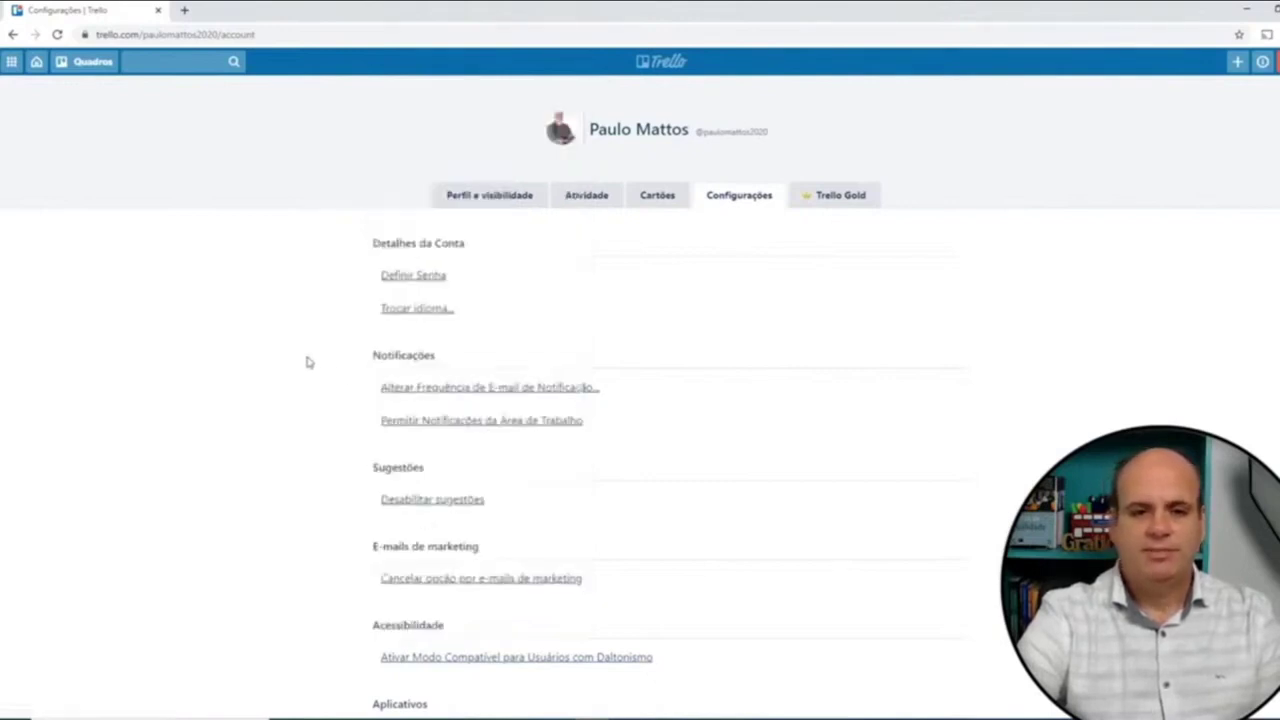
scroll(552, 318, down, 1)
scroll(552, 318, down, 1)
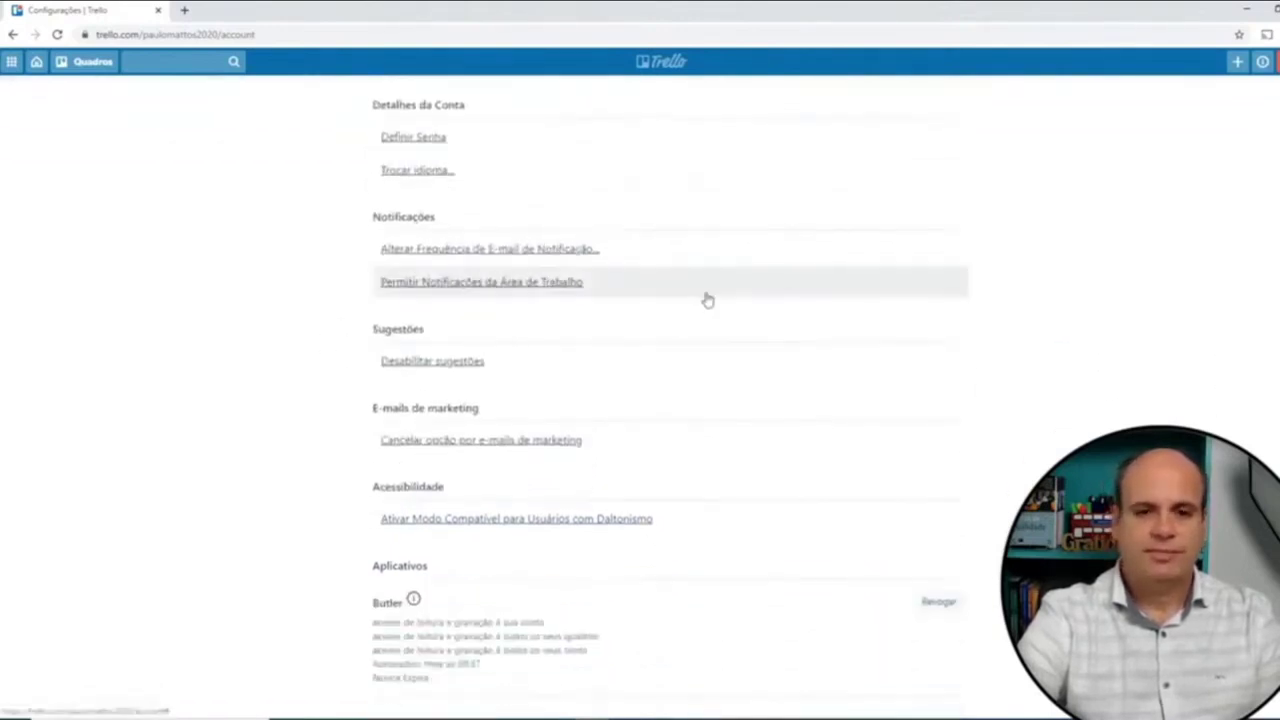
click(572, 254)
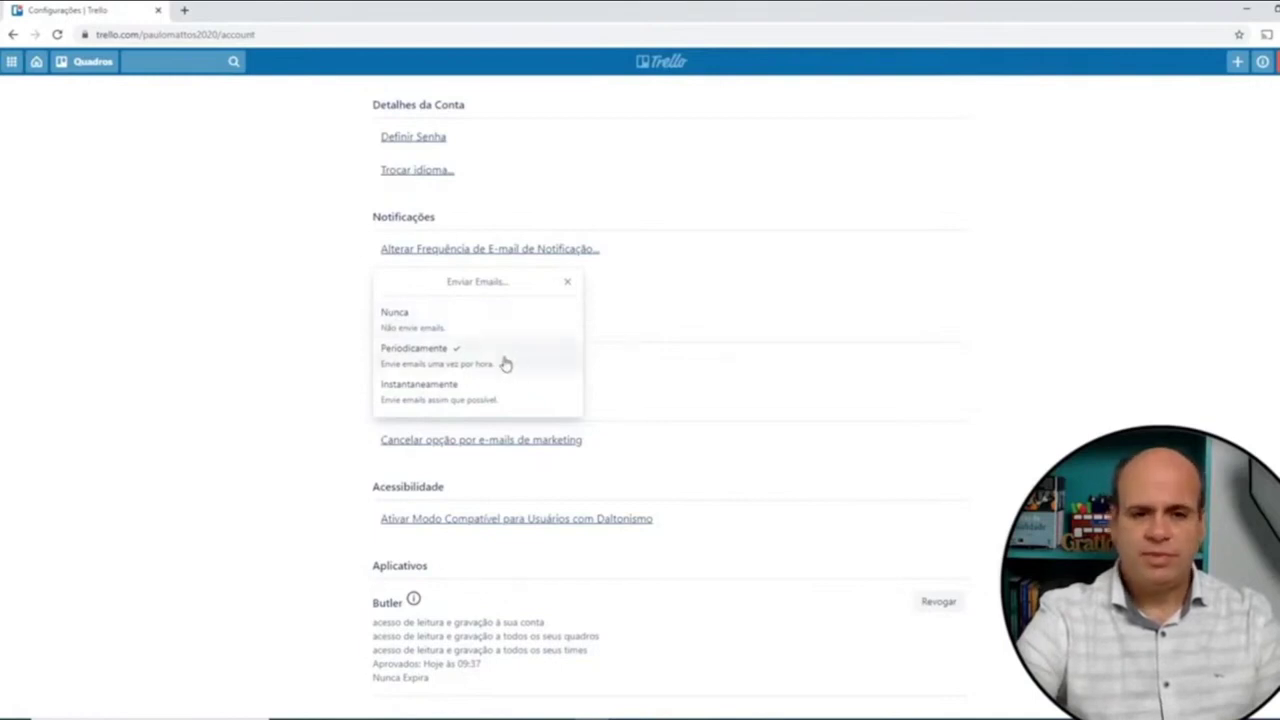
click(503, 363)
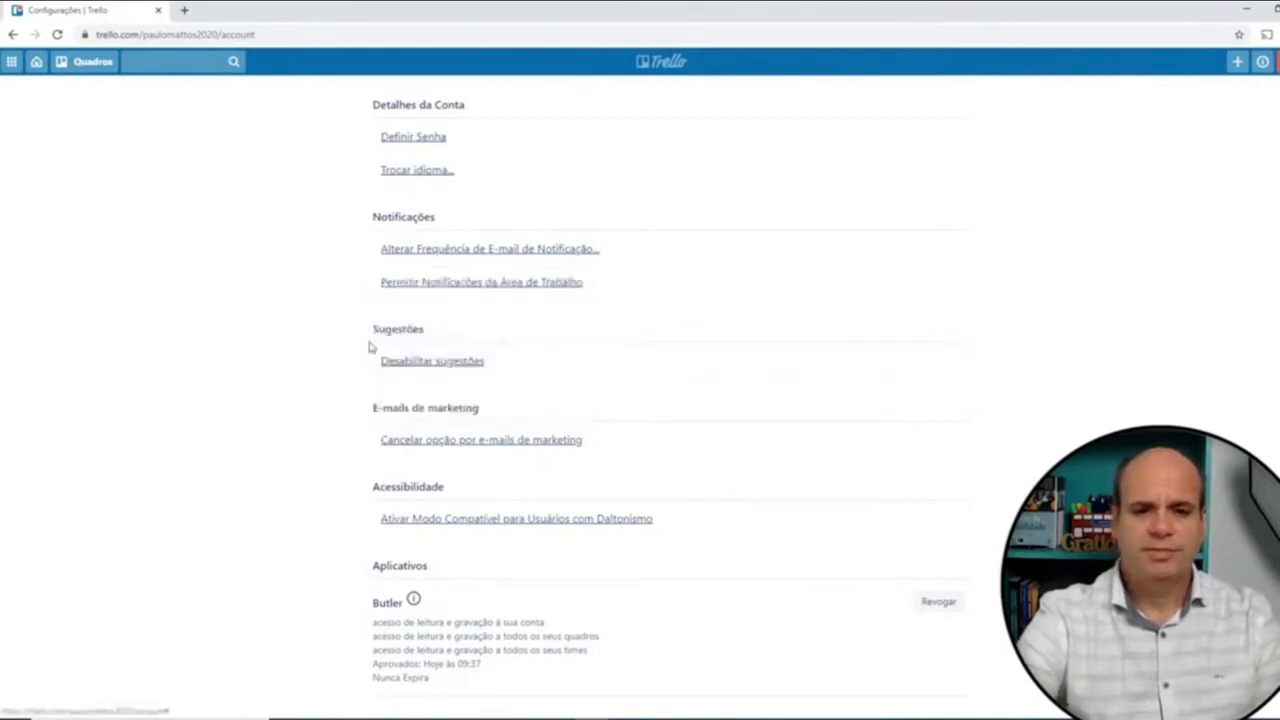
click(458, 366)
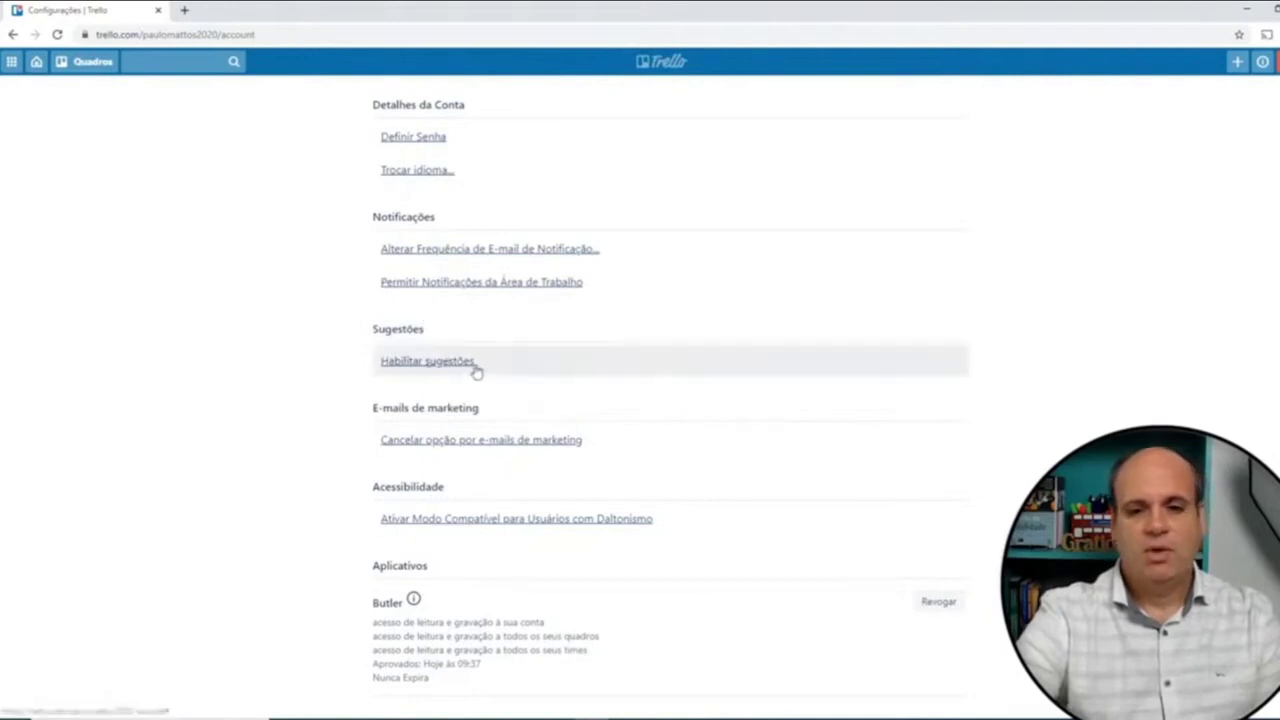
click(474, 366)
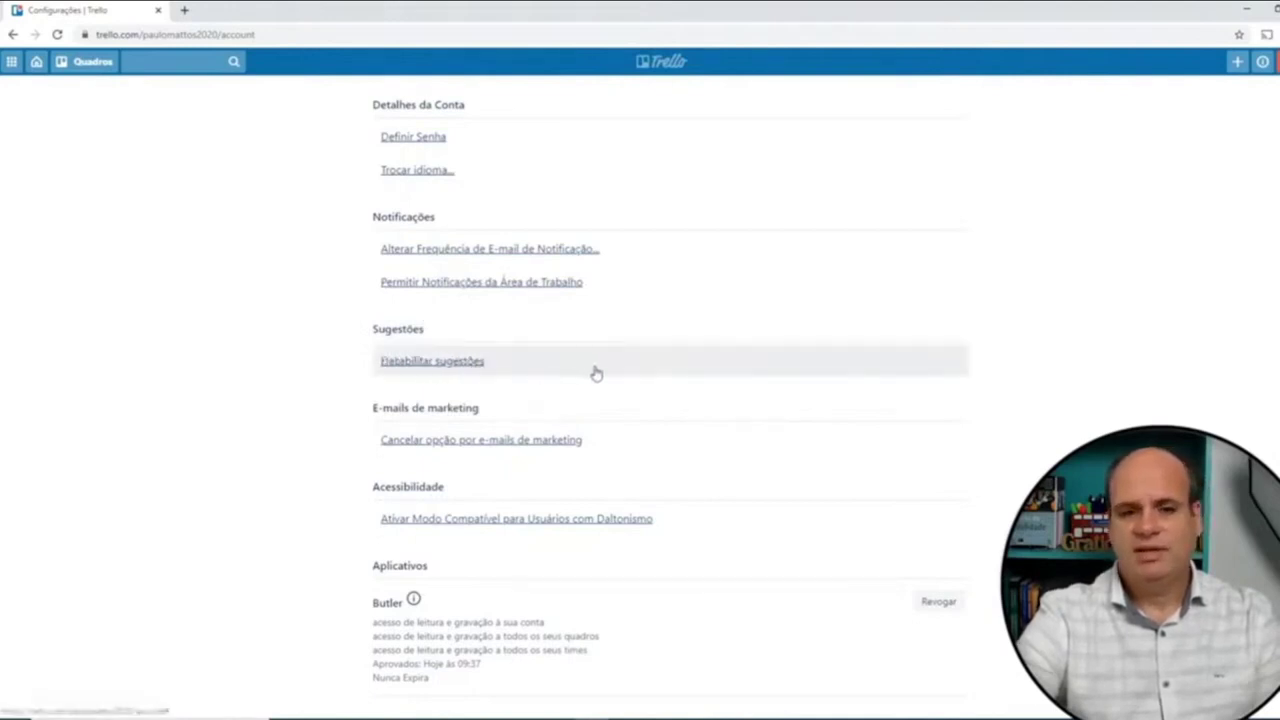
scroll(640, 362, down, 1)
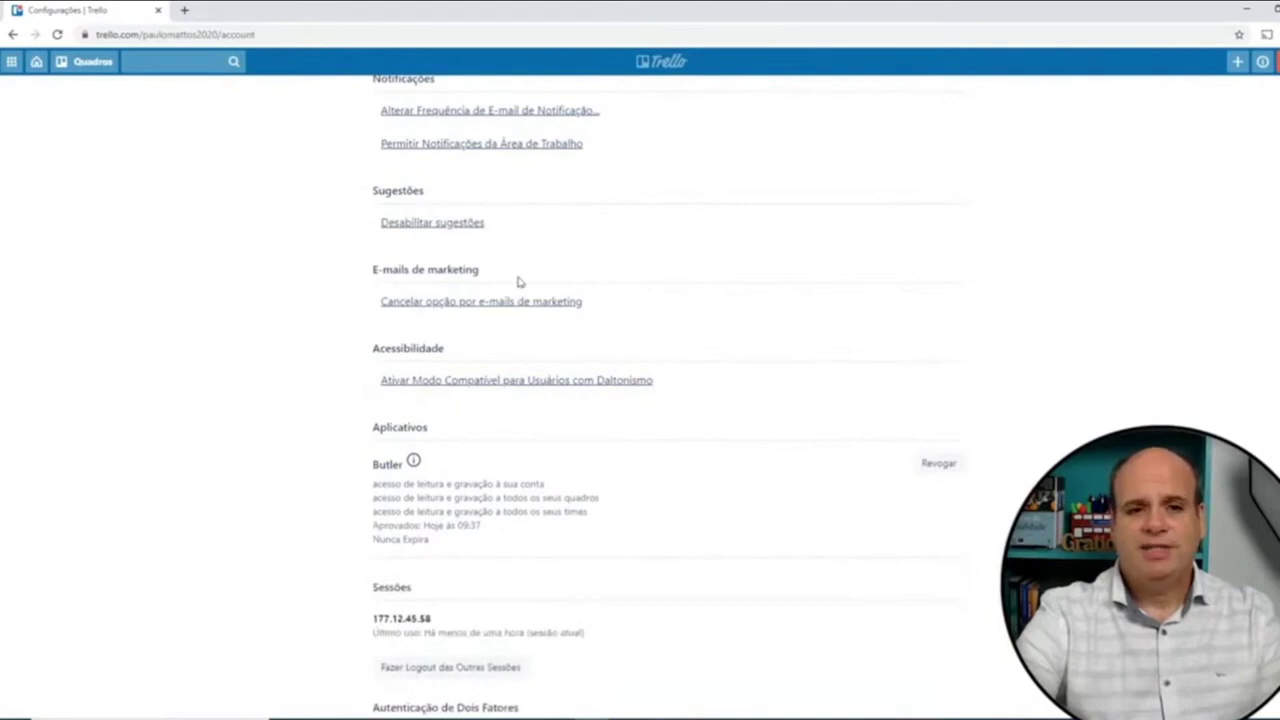
click(440, 305)
click(425, 305)
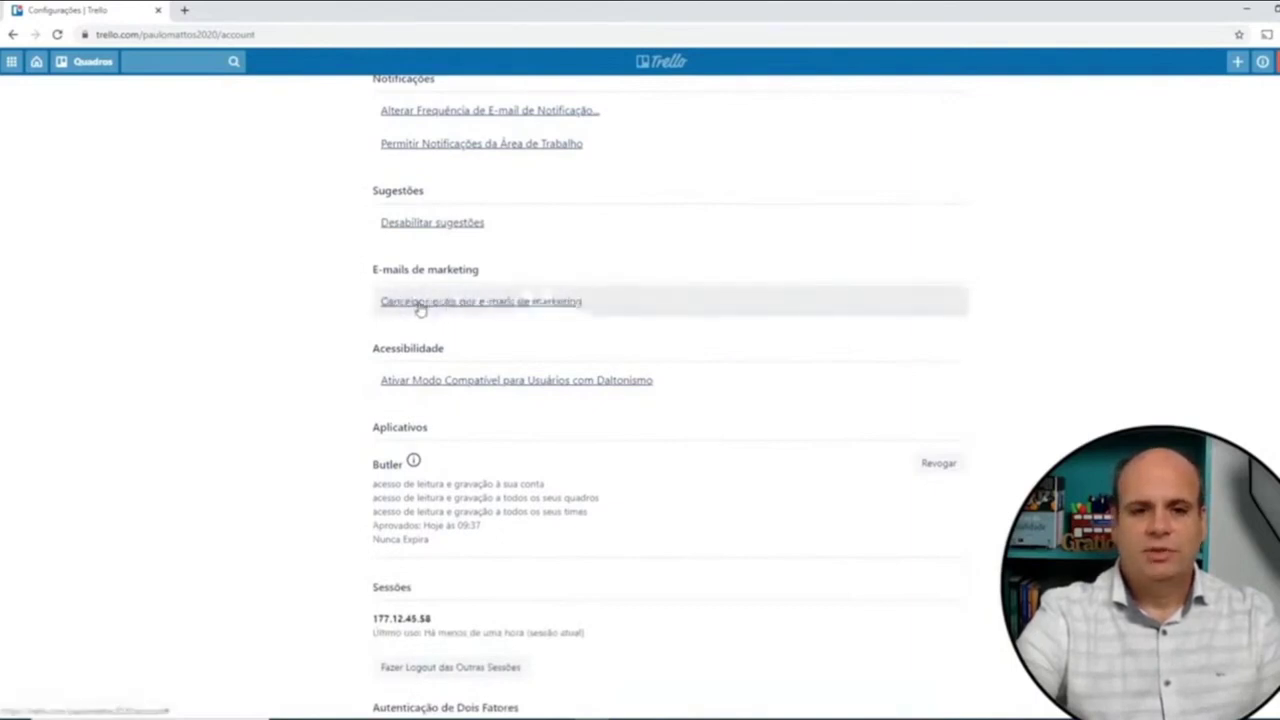
click(441, 305)
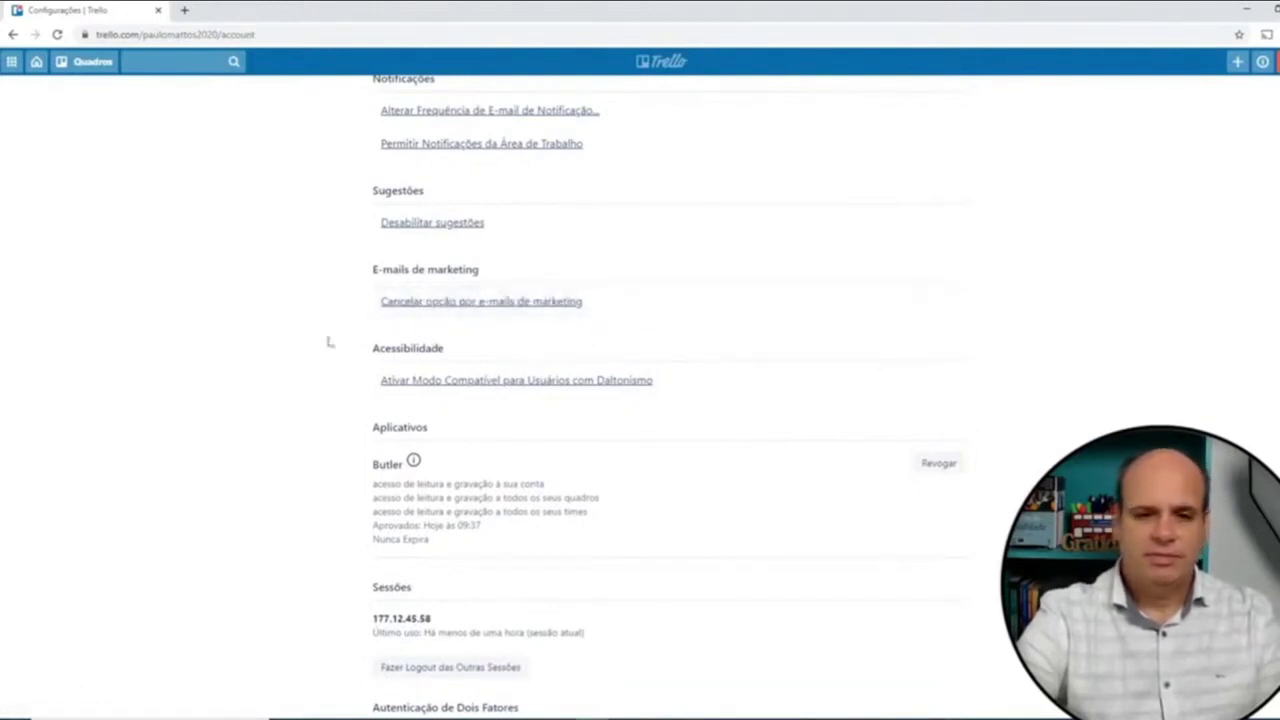
scroll(446, 357, down, 2)
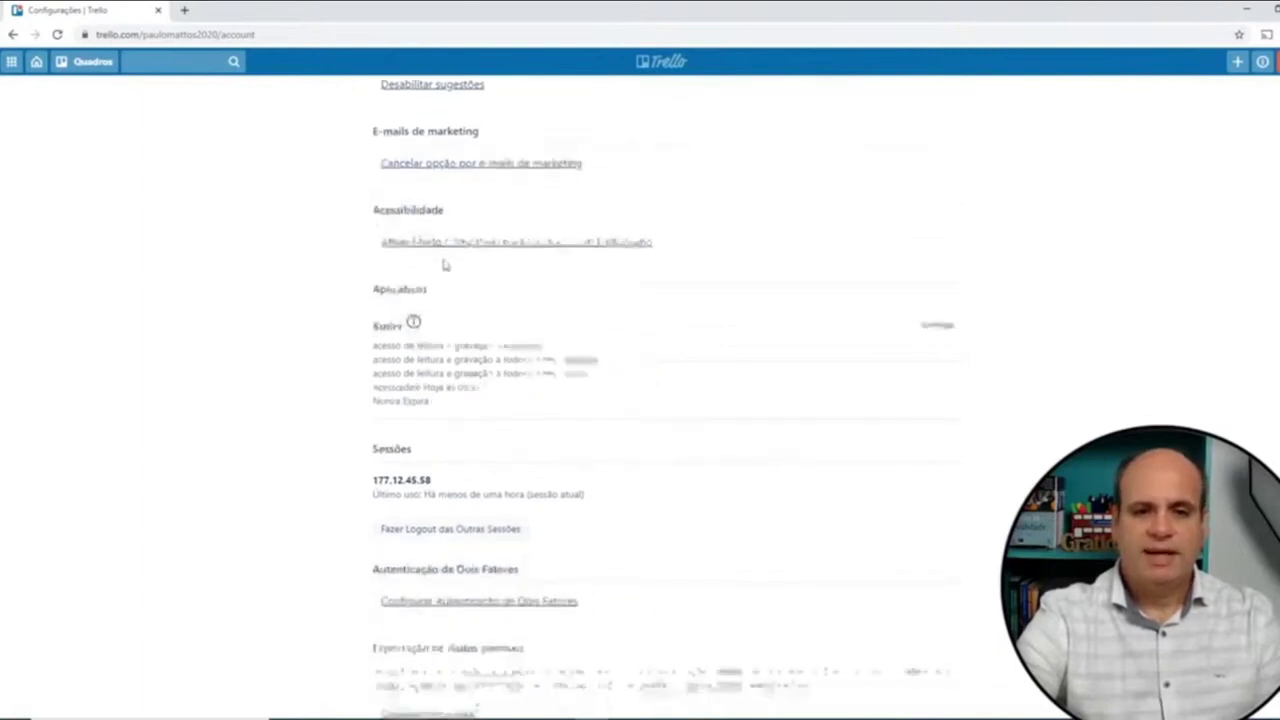
Toggle colour-blind friendly mode on and back off, then show the Butler info panel
click(612, 244)
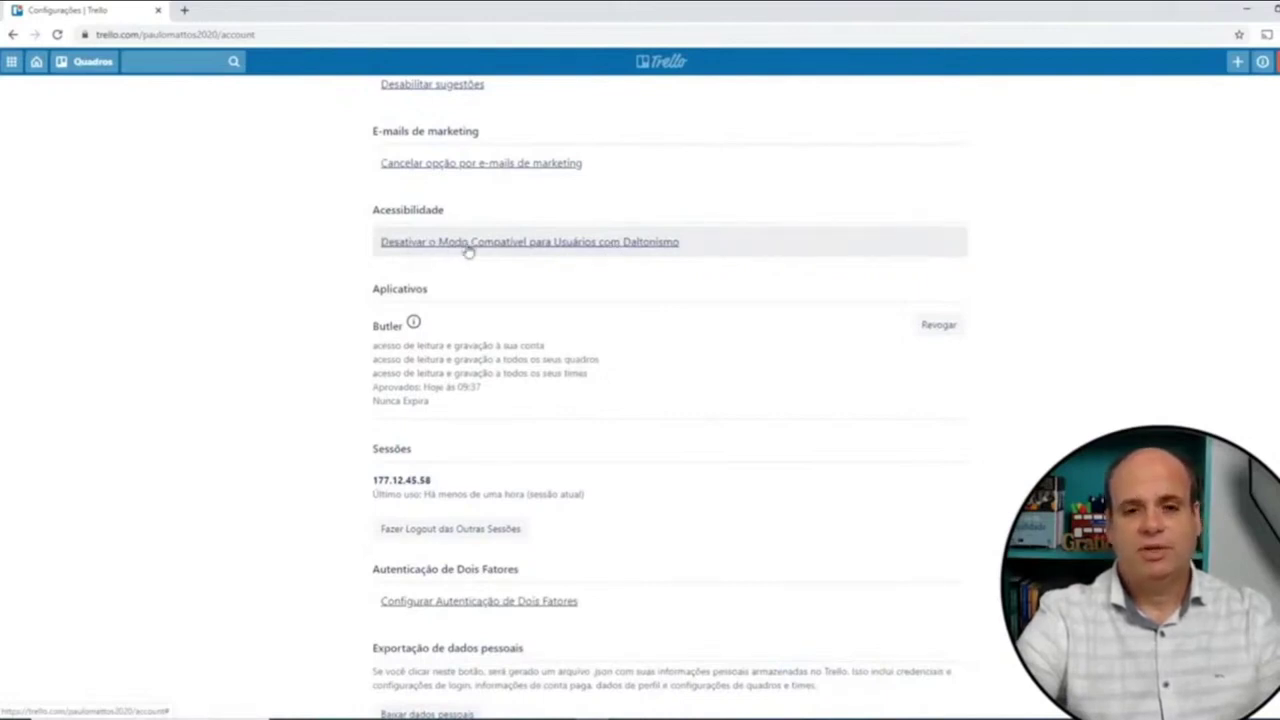
click(467, 249)
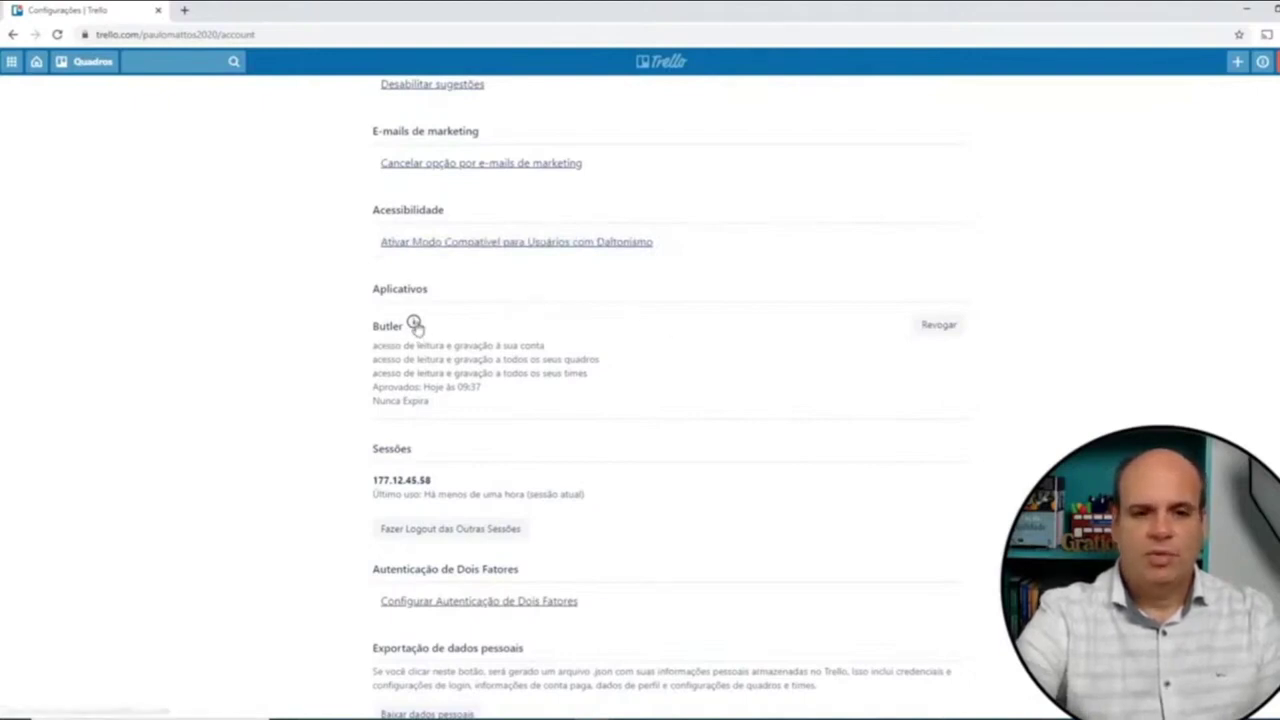
click(413, 323)
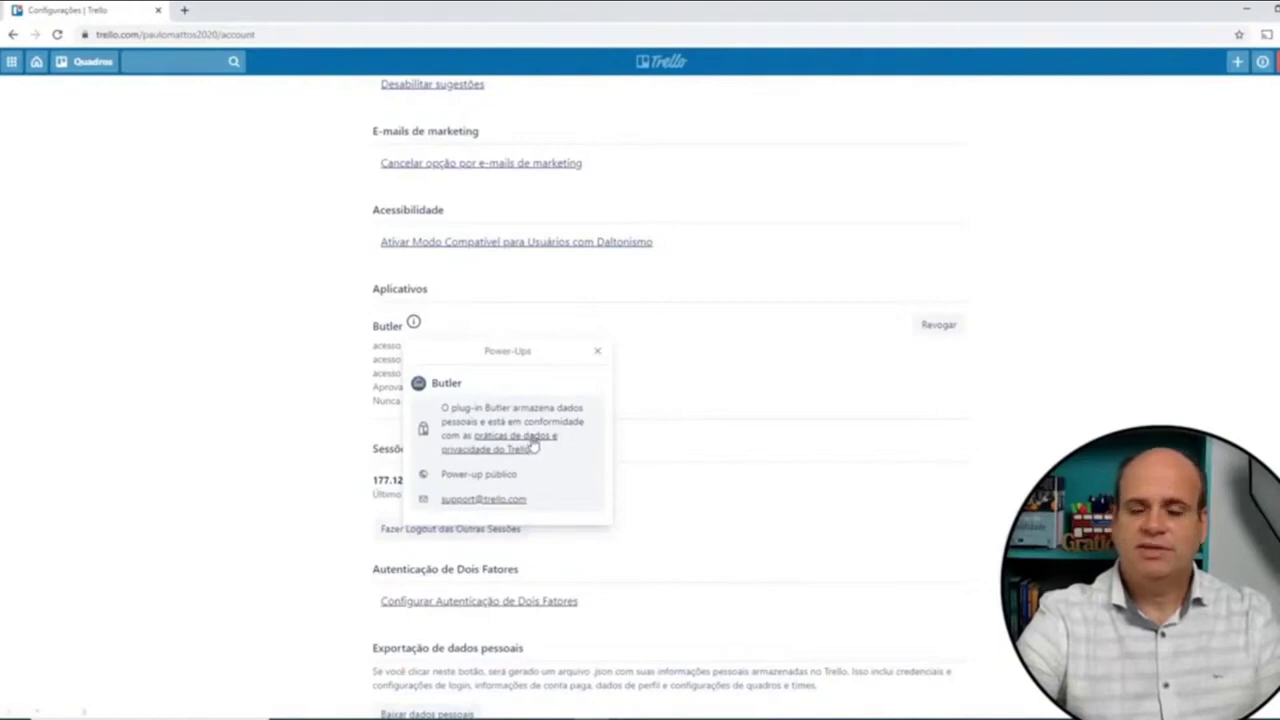
Open Trello's data and privacy practices, translate the page to Portuguese, then return to Trello
click(534, 446)
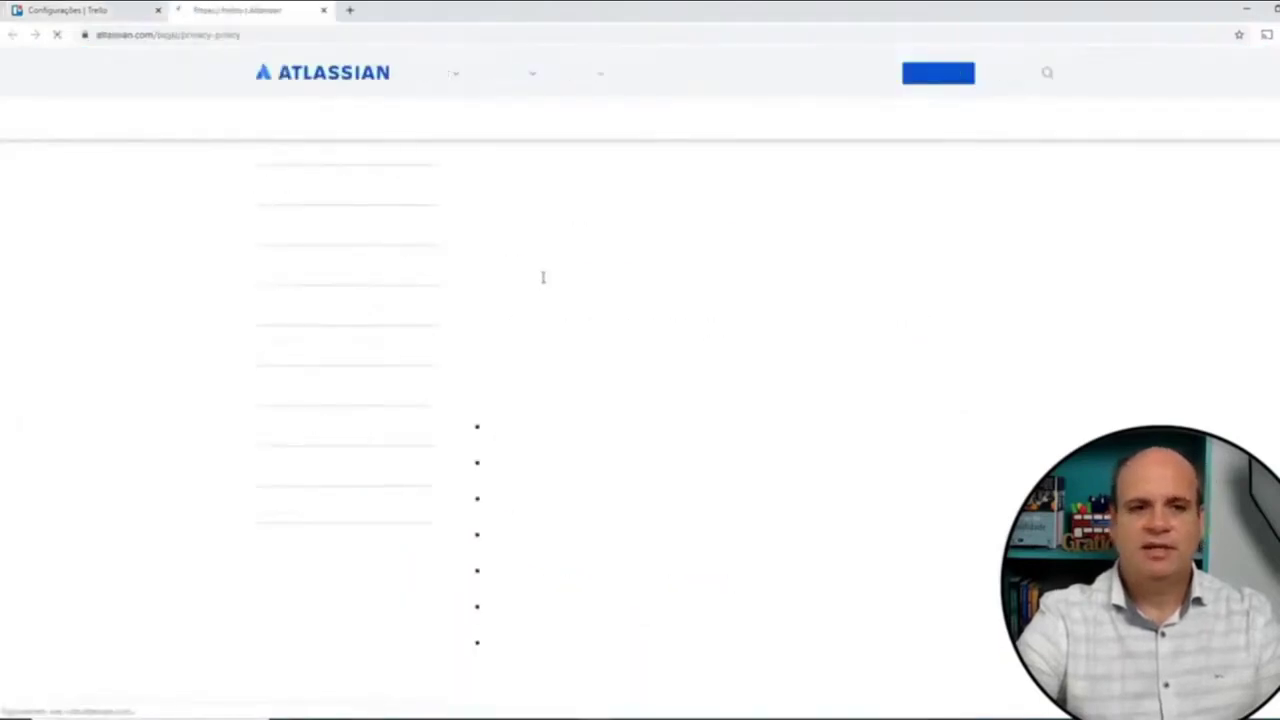
scroll(674, 349, down, 5)
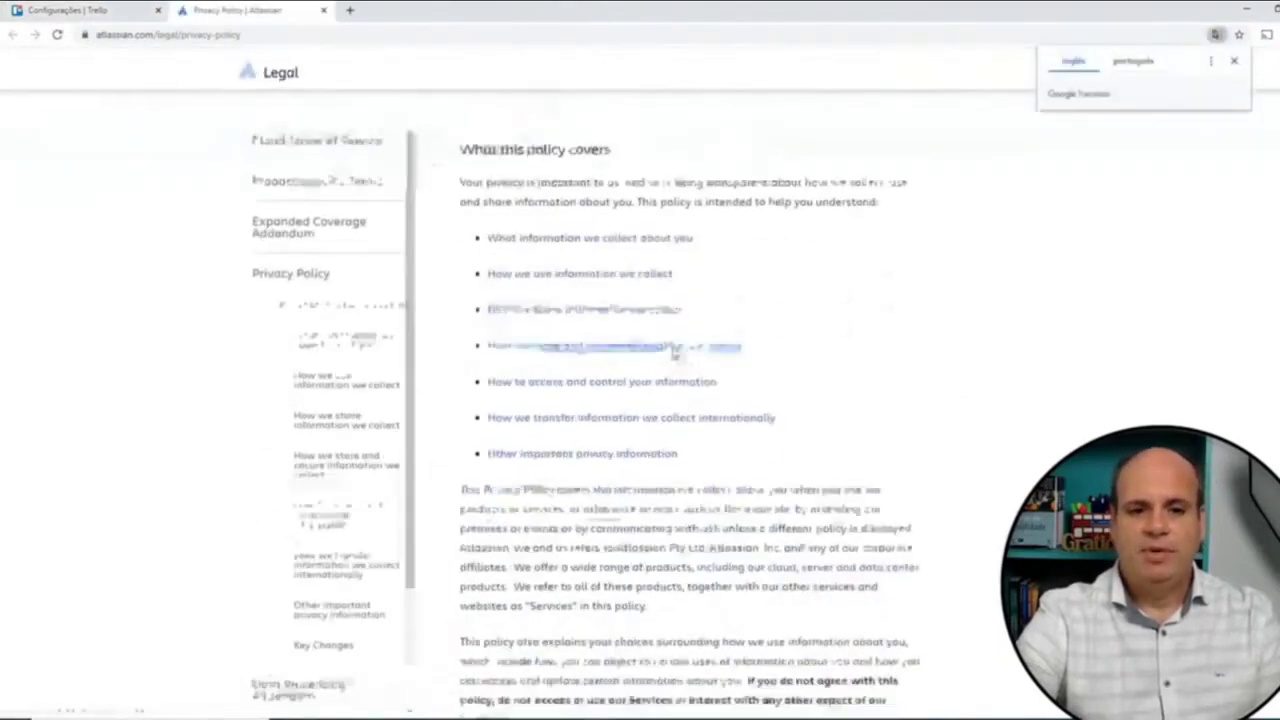
scroll(698, 364, up, 5)
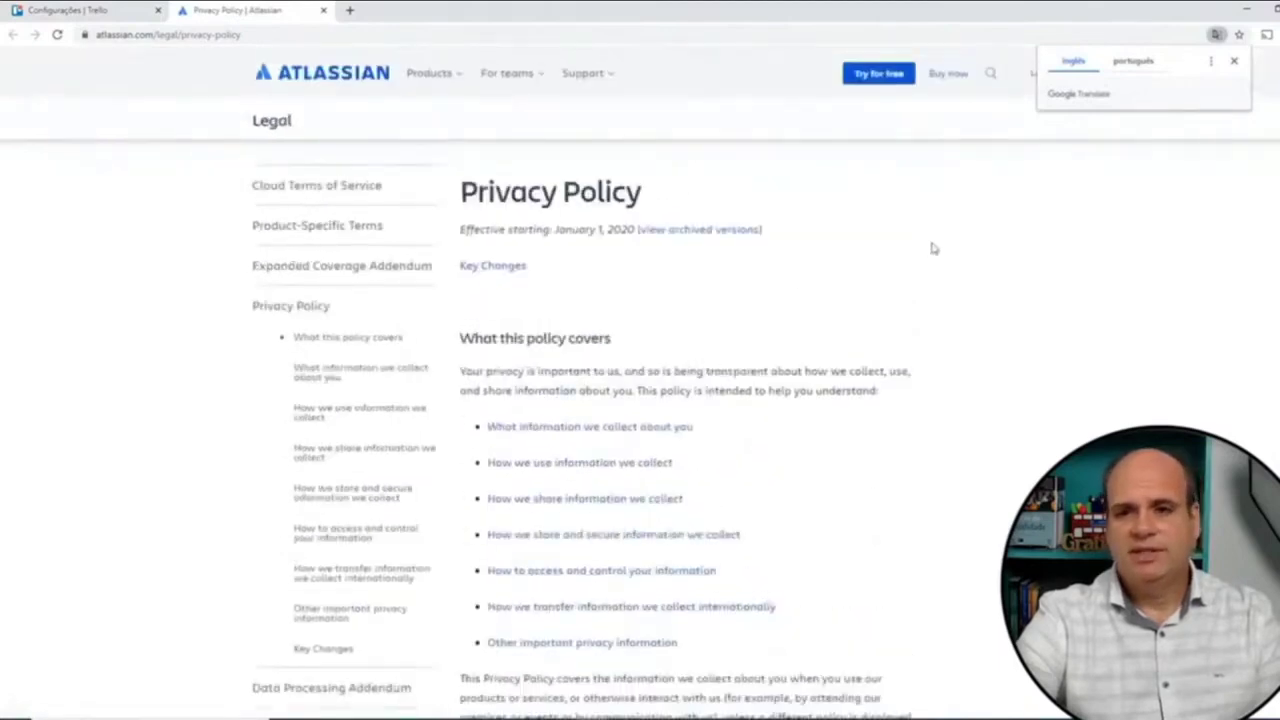
right_click(885, 238)
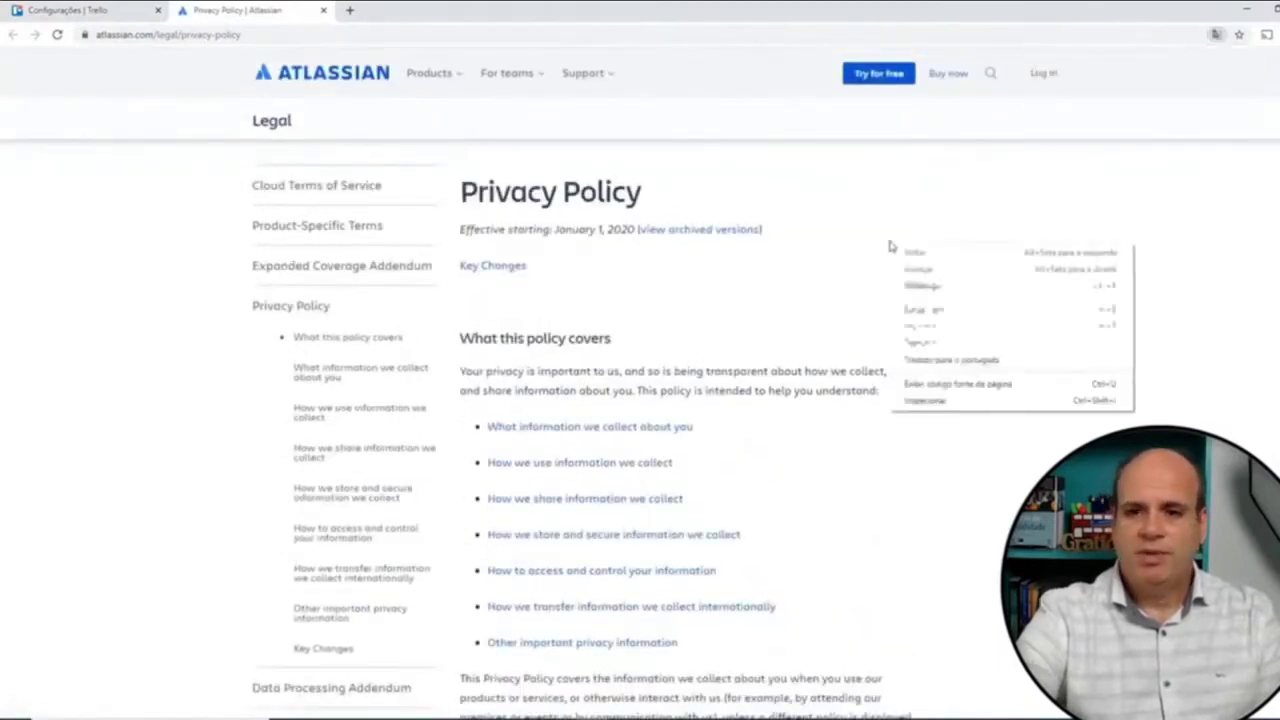
click(955, 359)
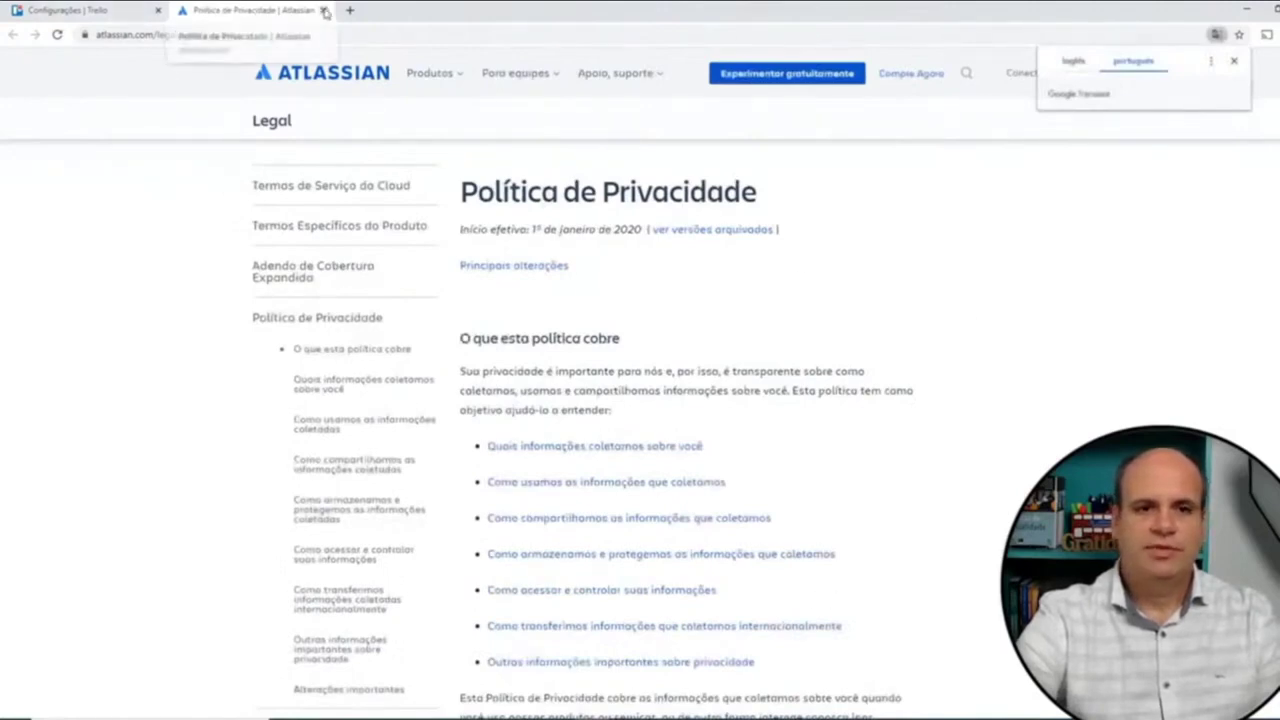
click(70, 10)
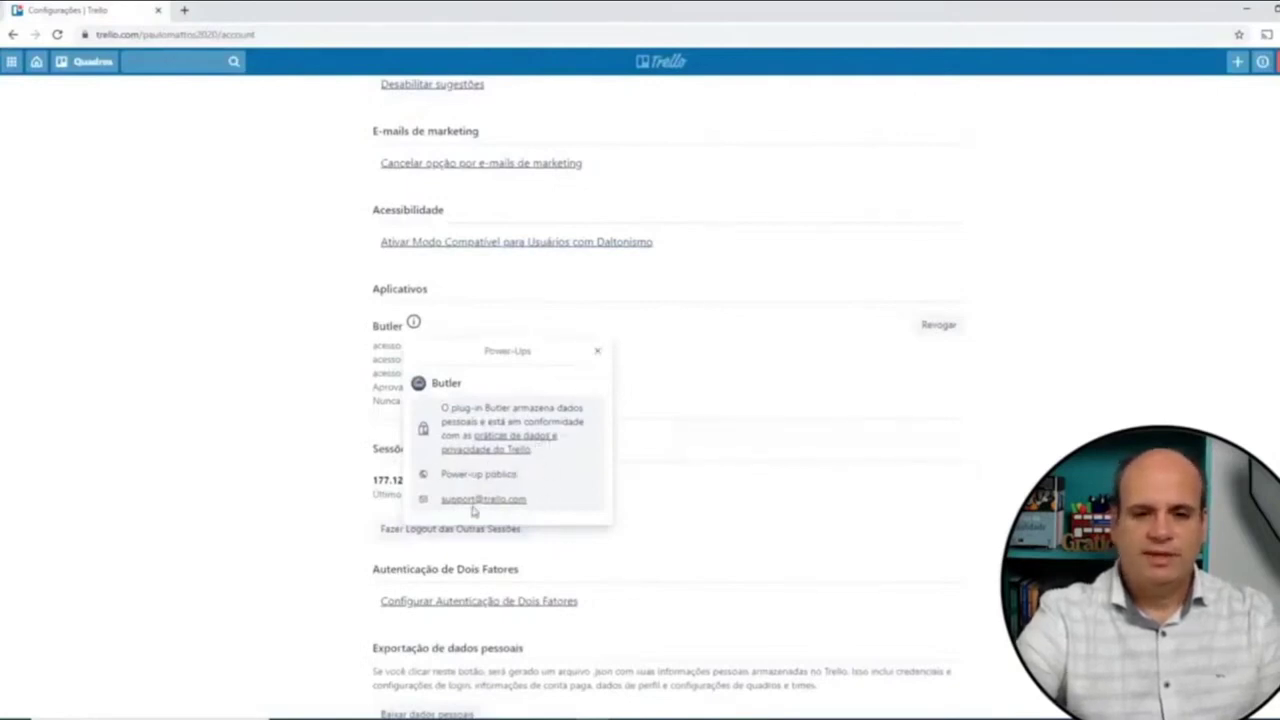
Close the Butler details and cancel 'Revogar permissões?', keeping Butler authorised
click(595, 358)
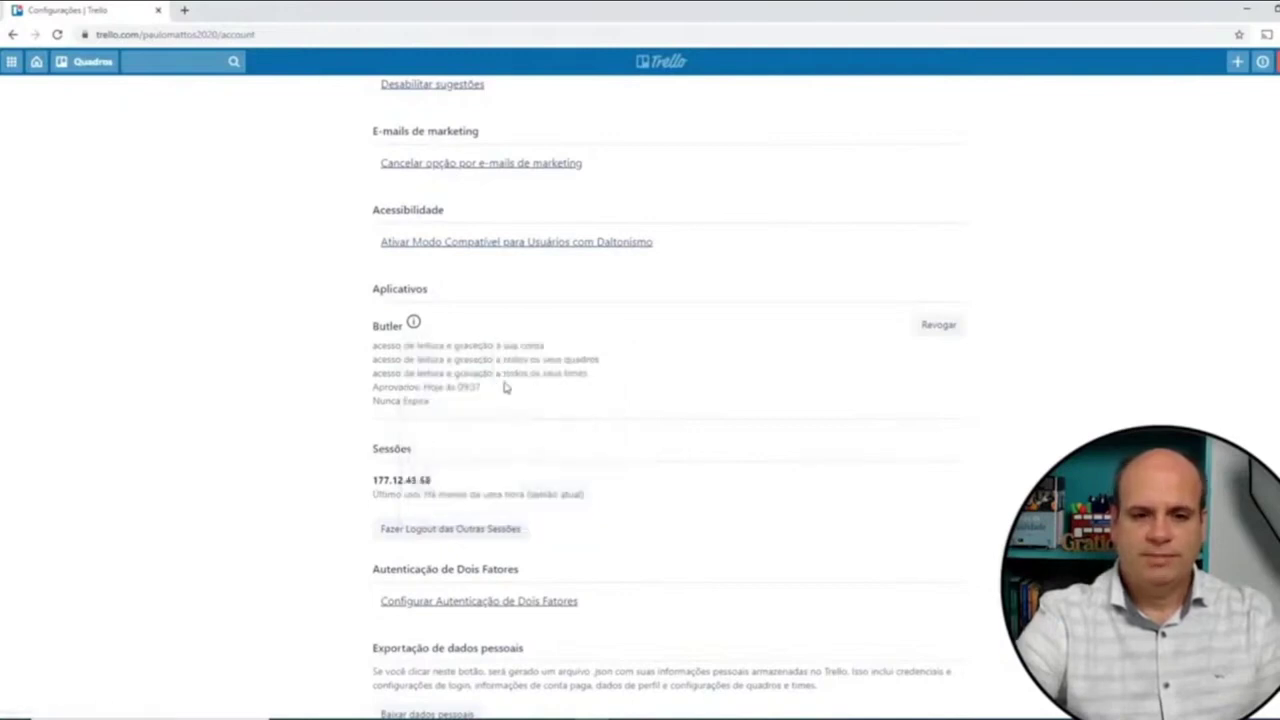
click(940, 328)
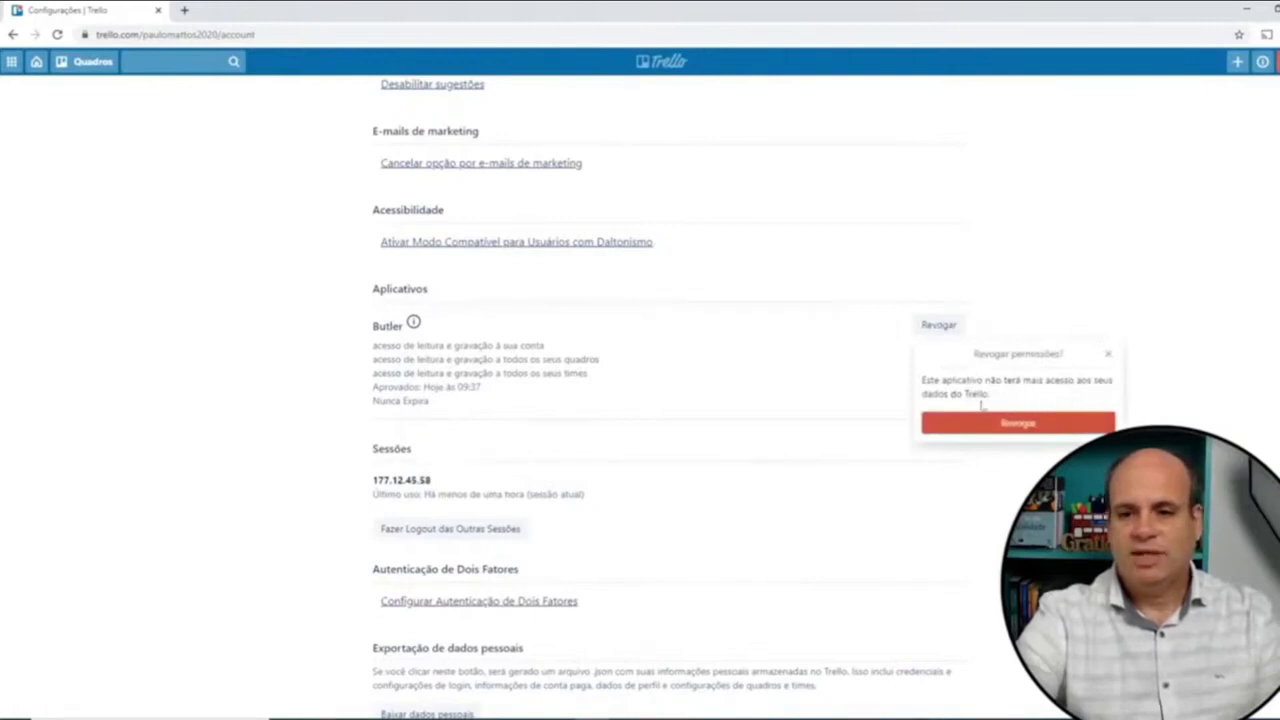
click(1109, 355)
scroll(494, 400, down, 1)
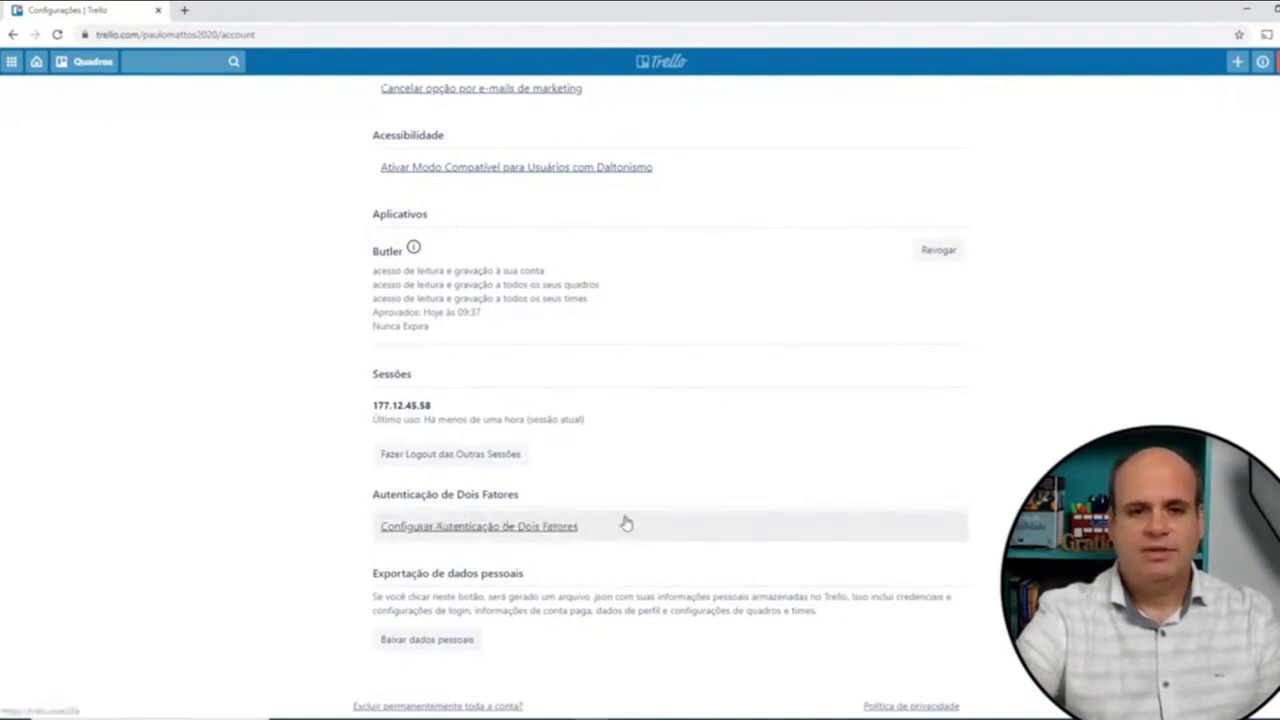
Start 'Configurar Autenticação de Dois Fatores' and re-authenticate with the first Google account
click(403, 530)
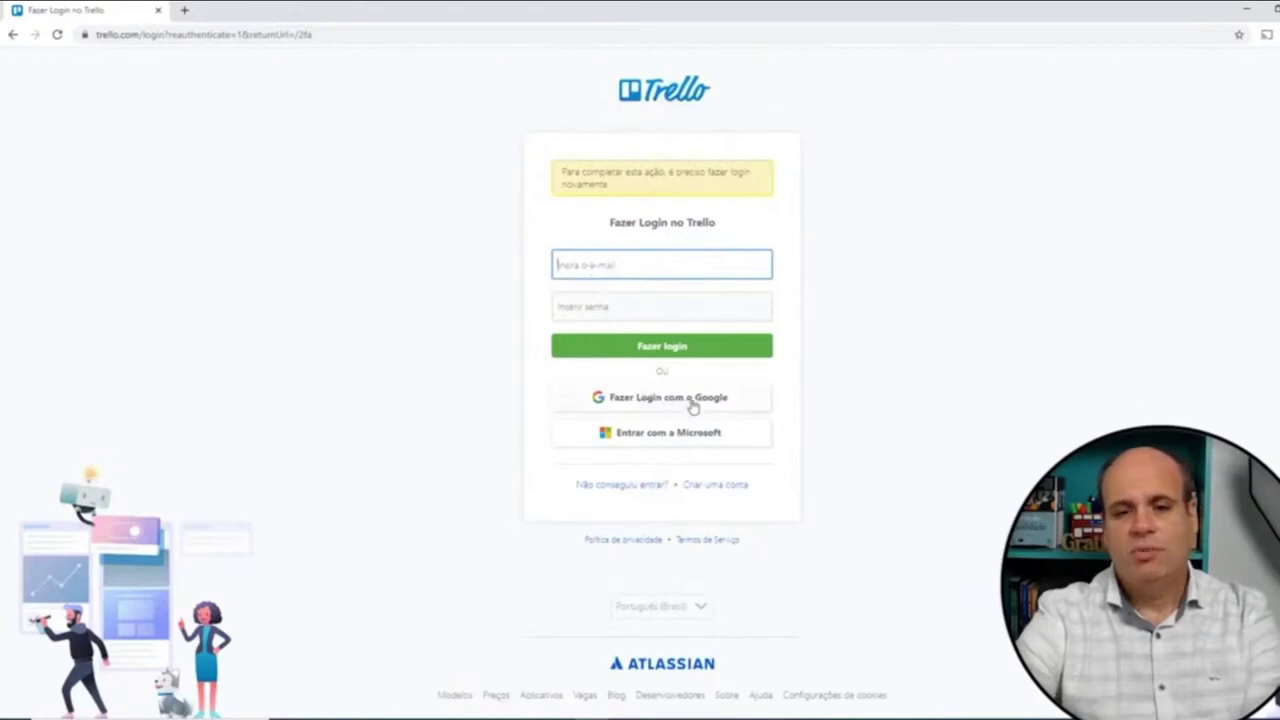
click(725, 400)
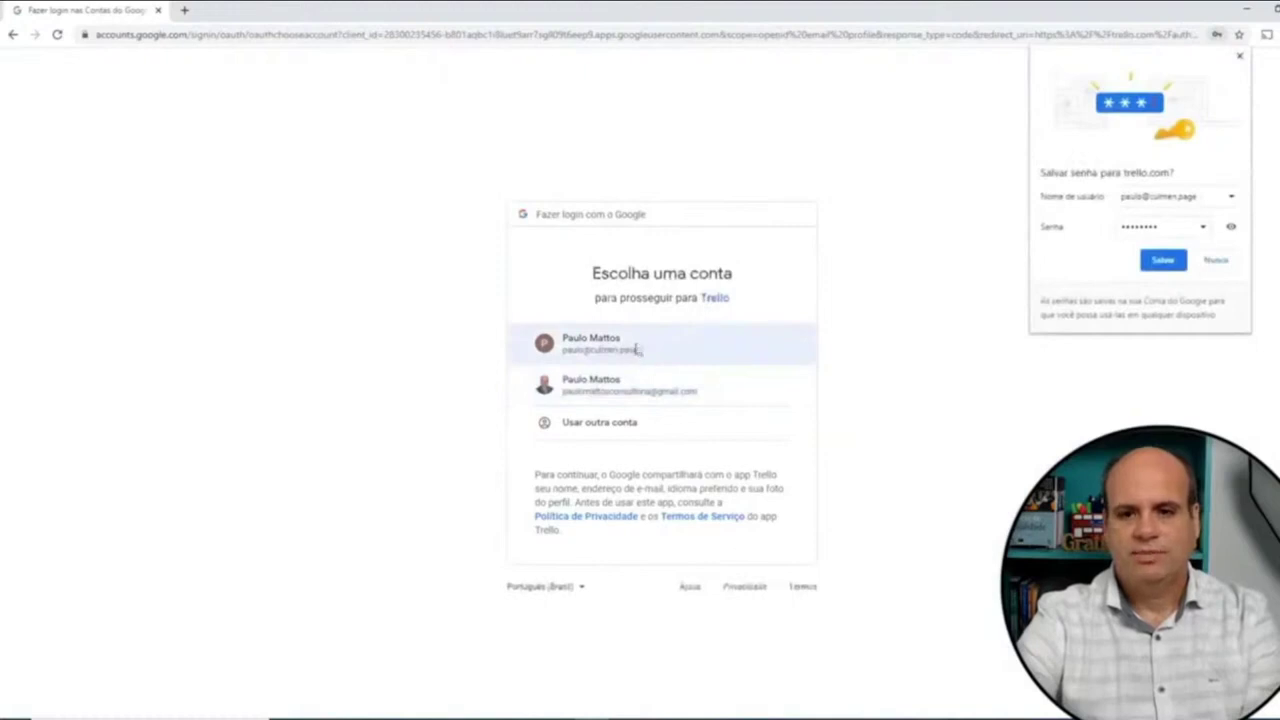
click(637, 348)
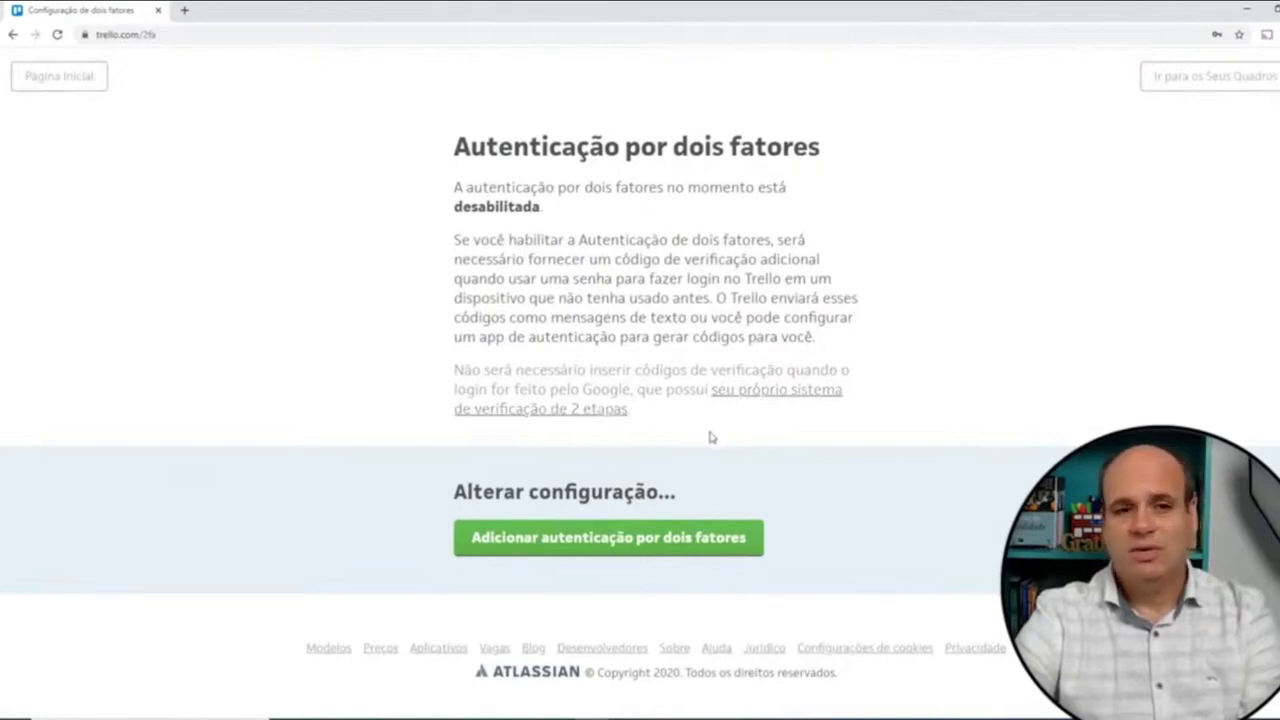
Begin adding two-factor authentication and display the backup security codes
click(705, 540)
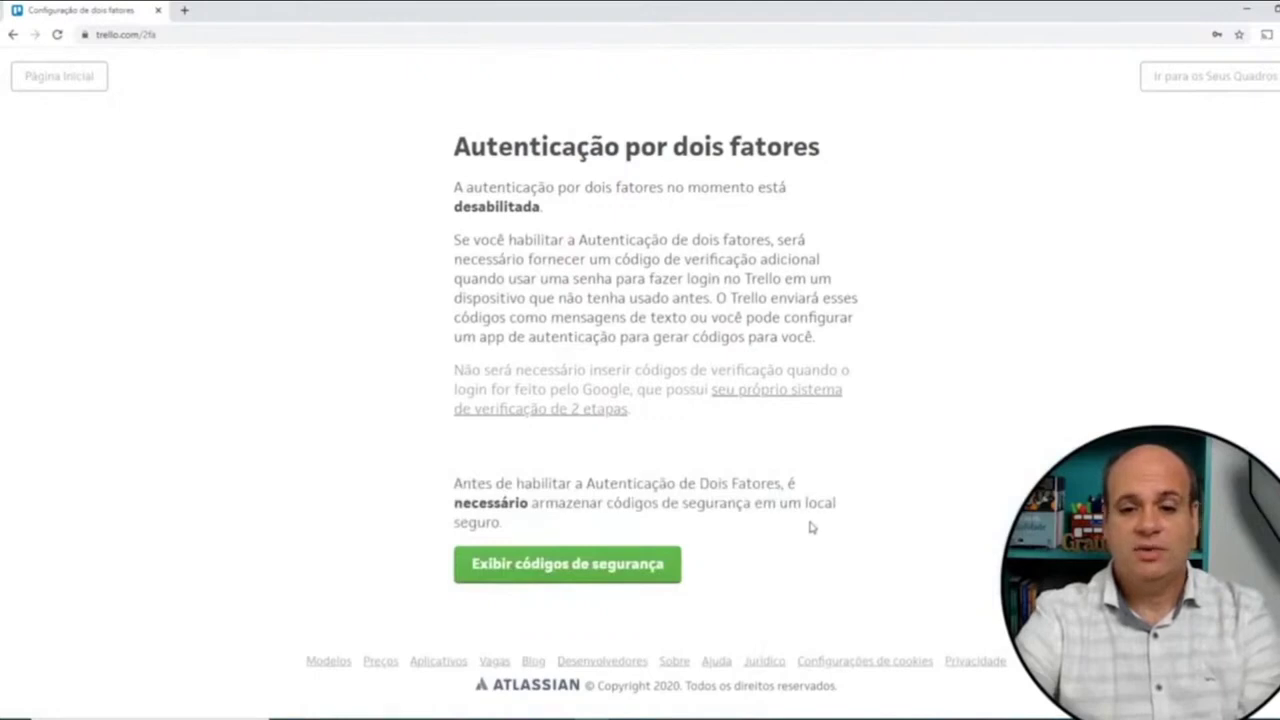
click(544, 578)
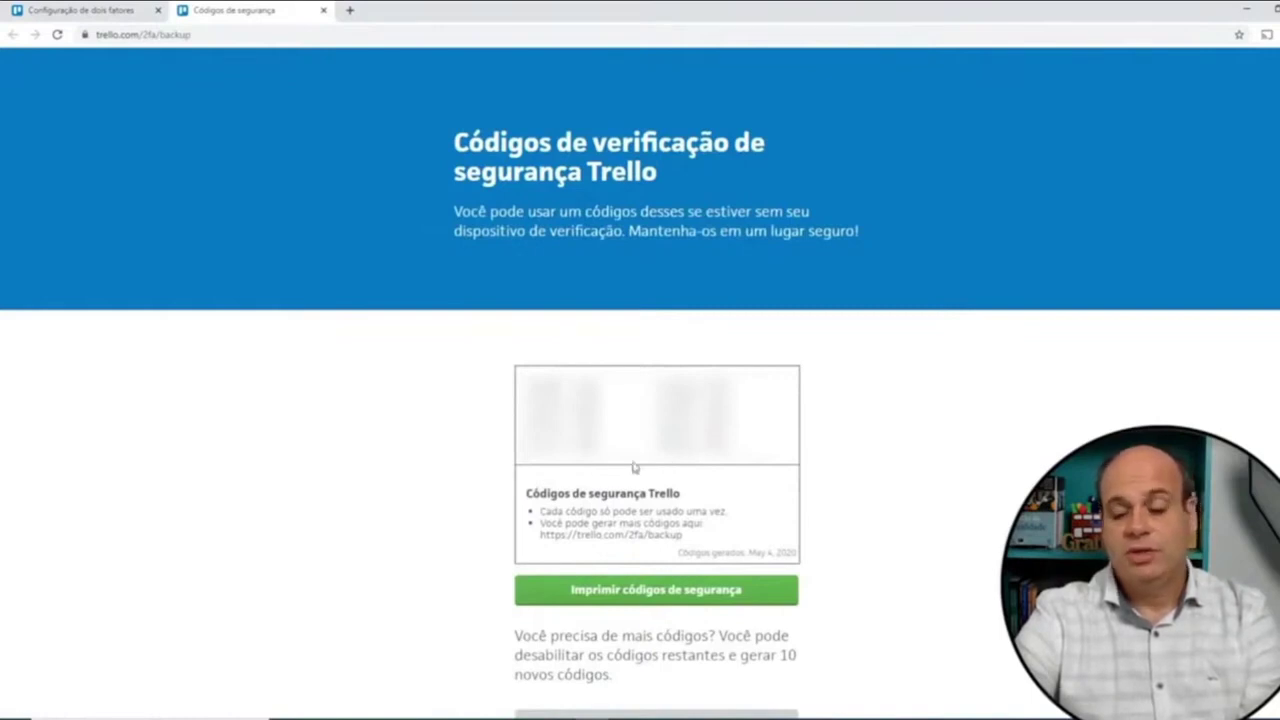
Copy the backup codes into Notepad, save as 'tommen page' in Tutorial Trello, and close it
drag(726, 474, 530, 380)
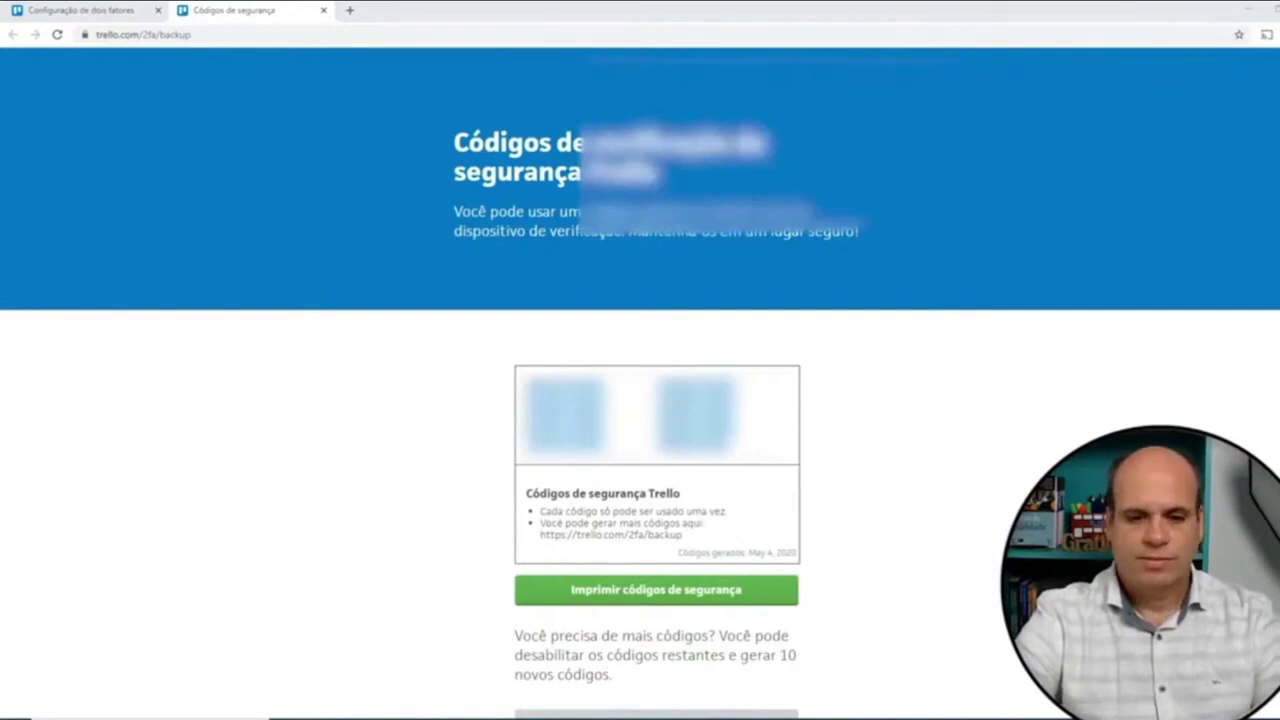
key(alt+Tab)
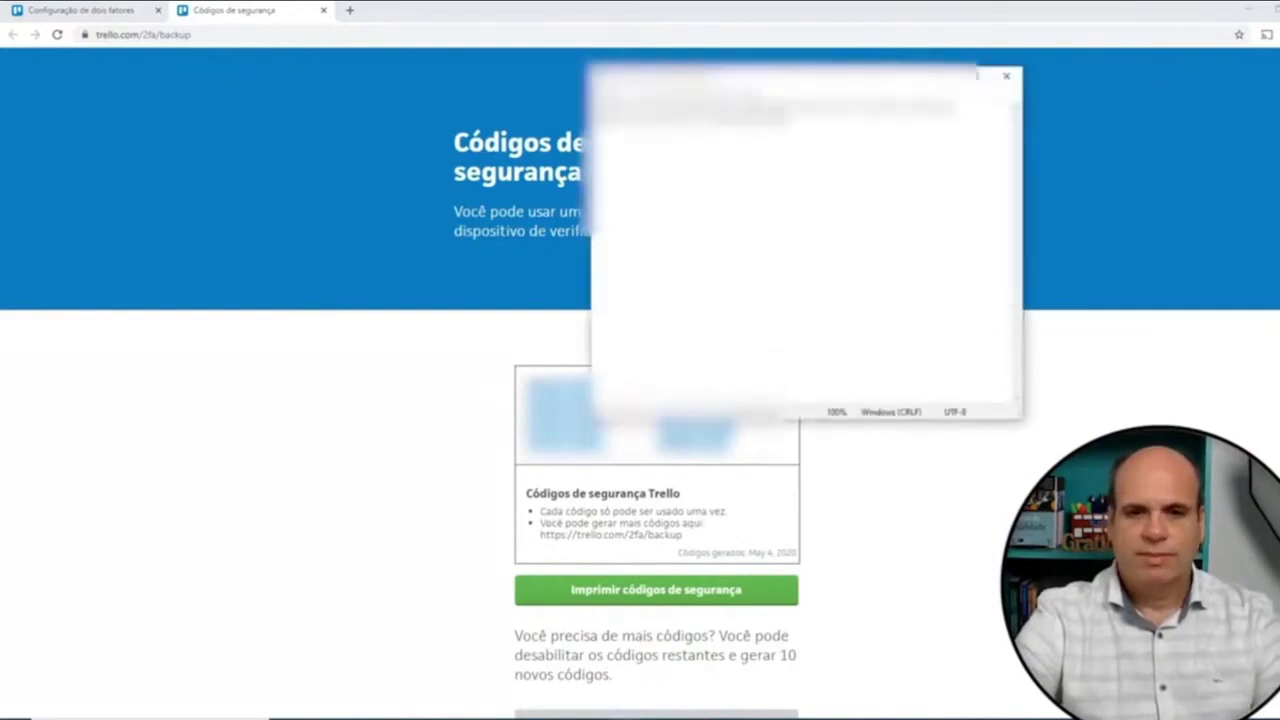
click(612, 94)
click(640, 150)
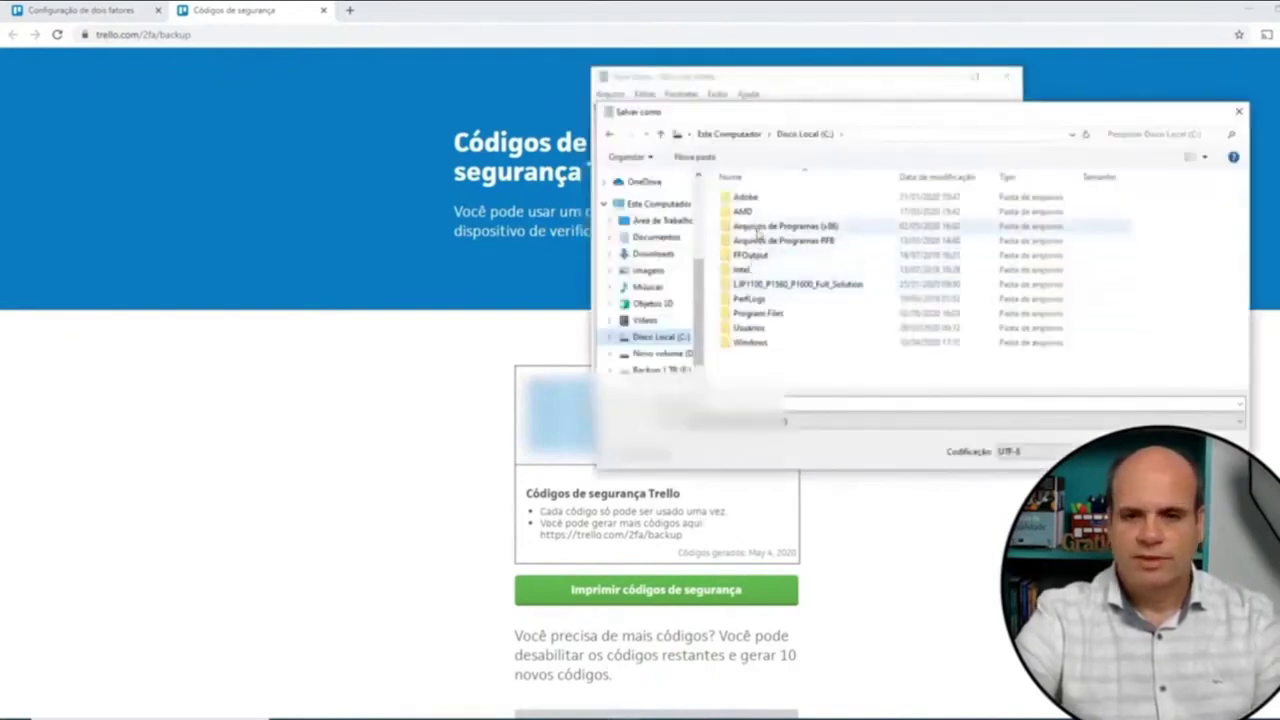
double_click(750, 328)
double_click(748, 200)
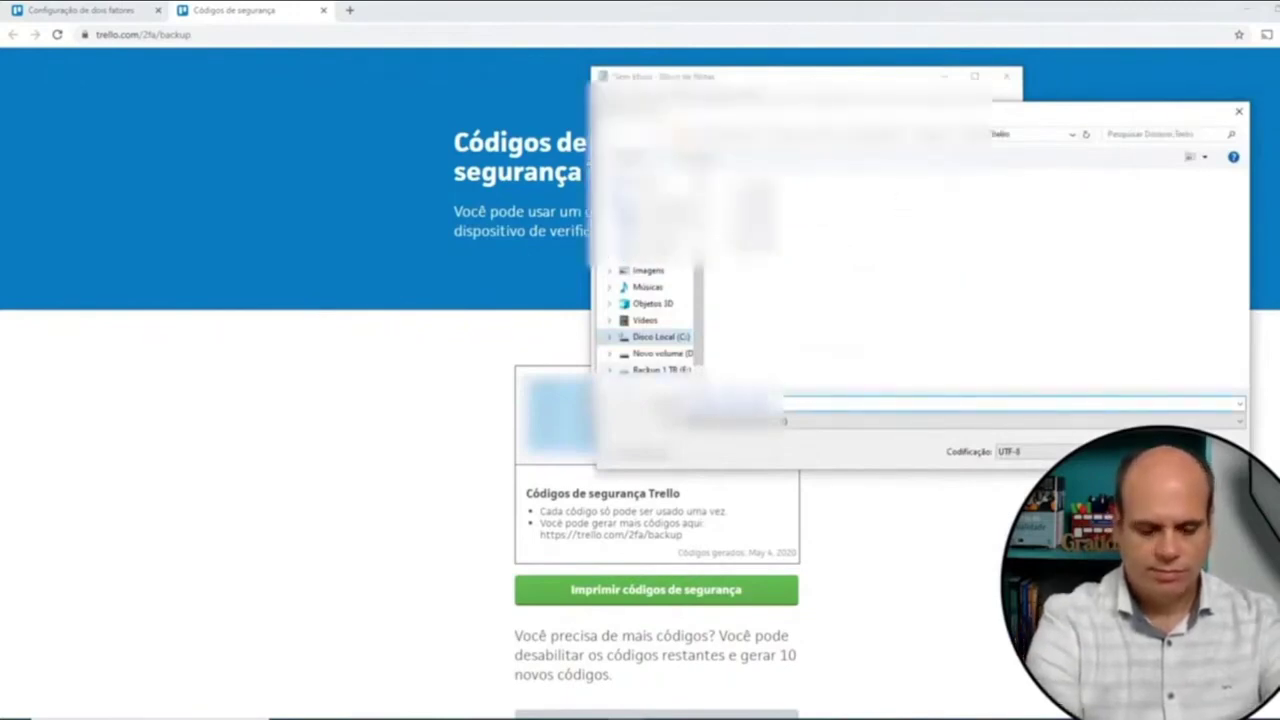
key(Return)
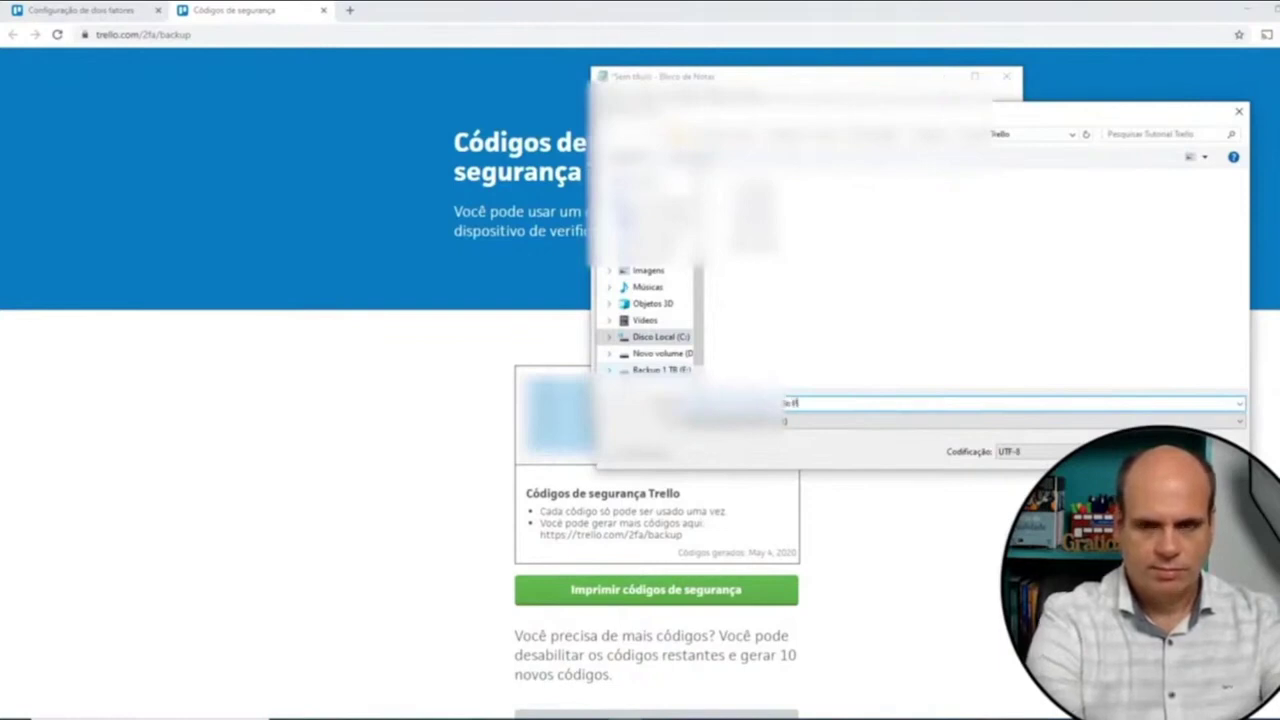
text(tom)
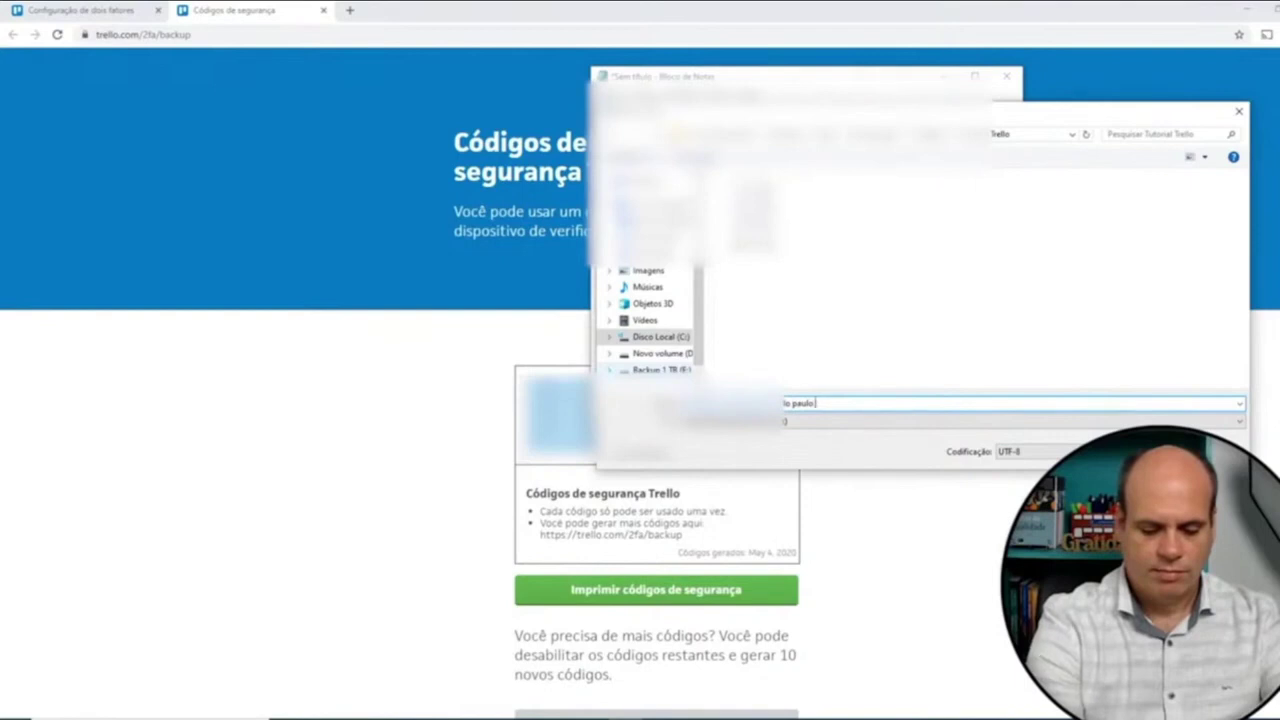
text(men page)
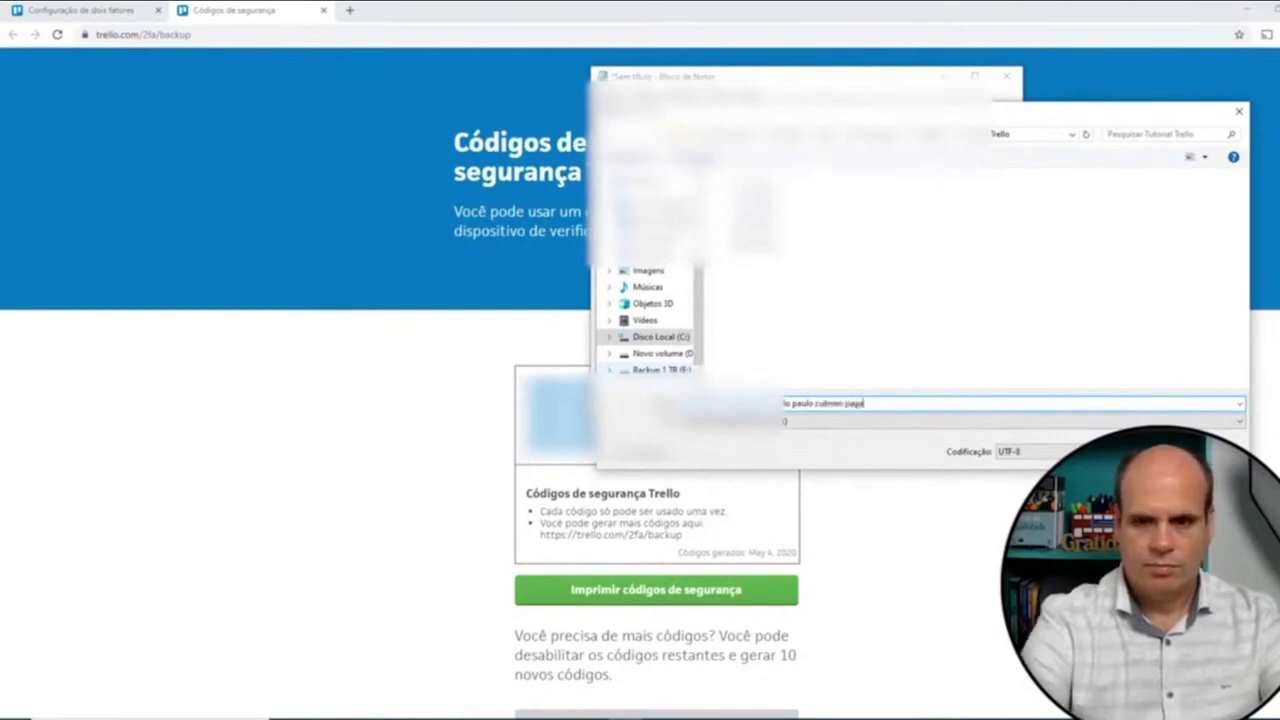
key(Return)
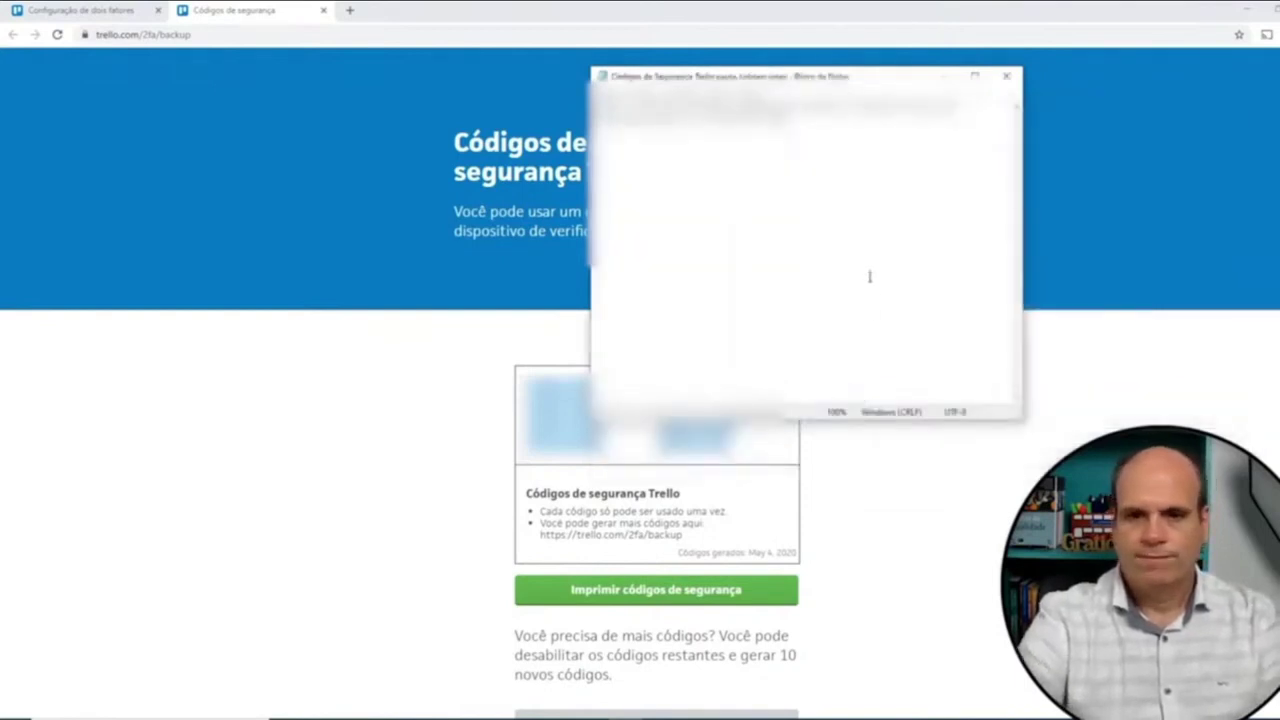
click(1006, 76)
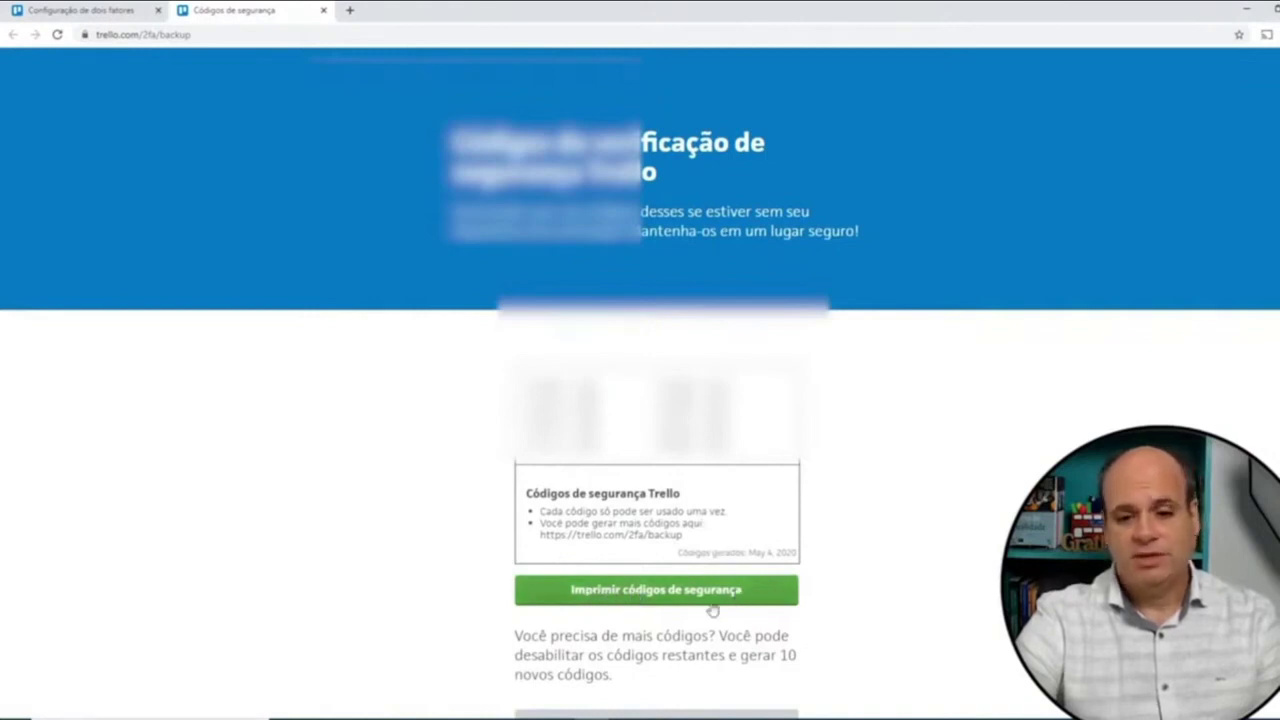
Start printing the backup security codes, cancel the print preview, and close the codes tab
scroll(627, 652, down, 1)
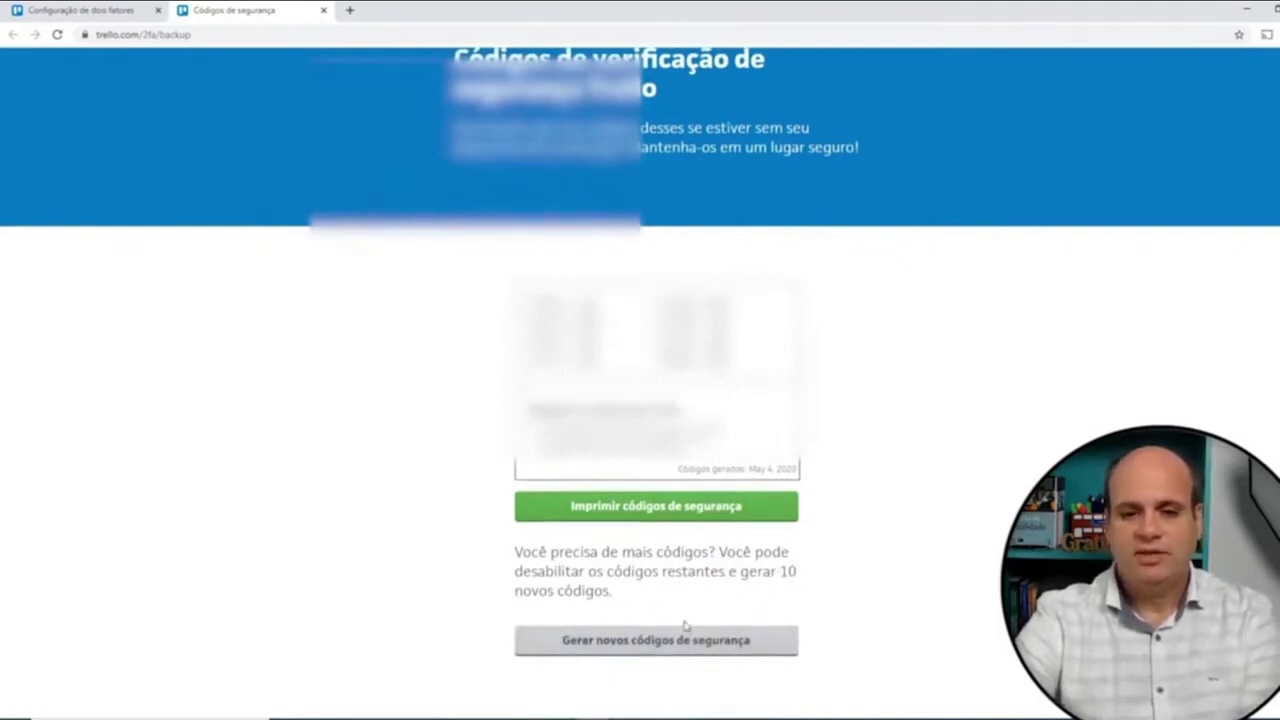
click(673, 507)
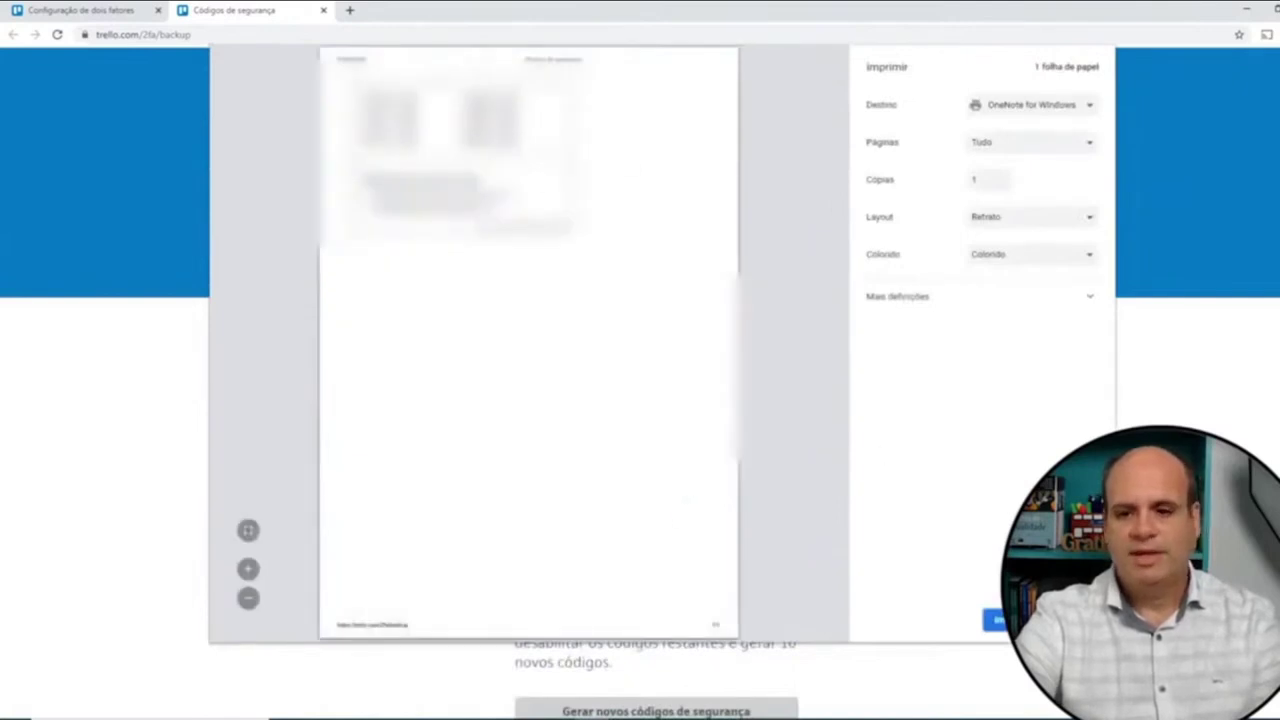
key(Escape)
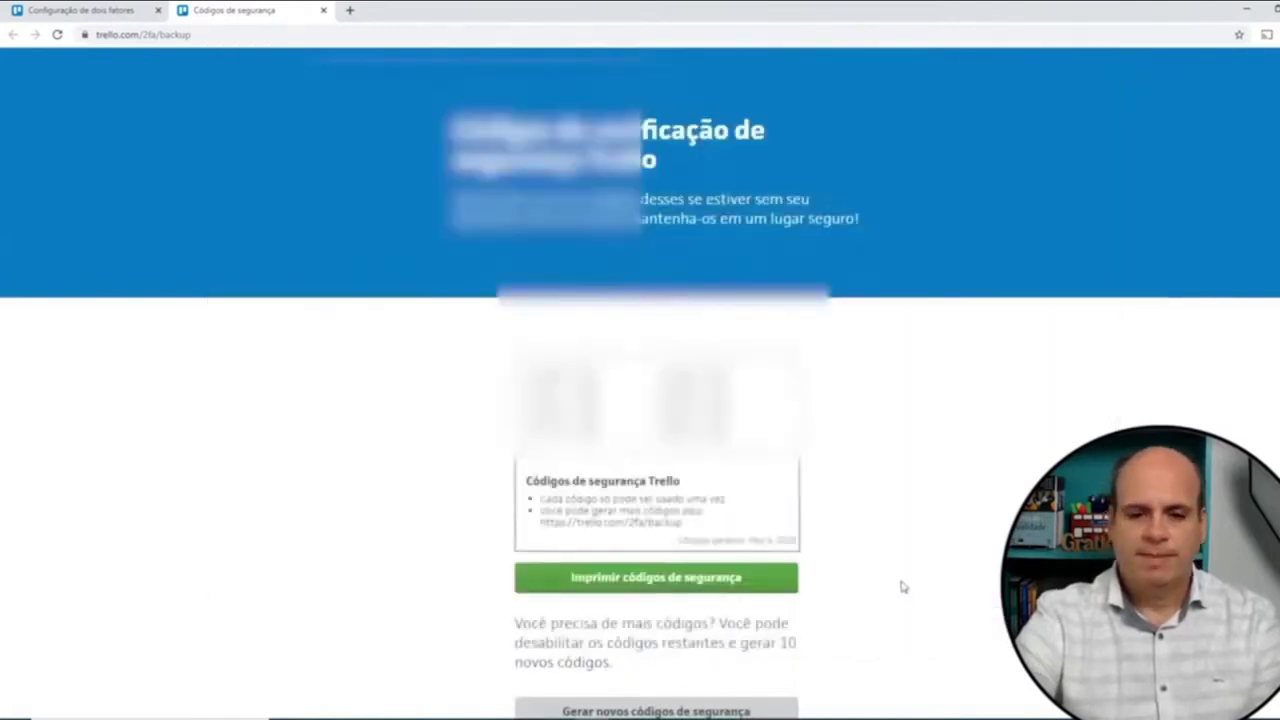
scroll(800, 600, down, 1)
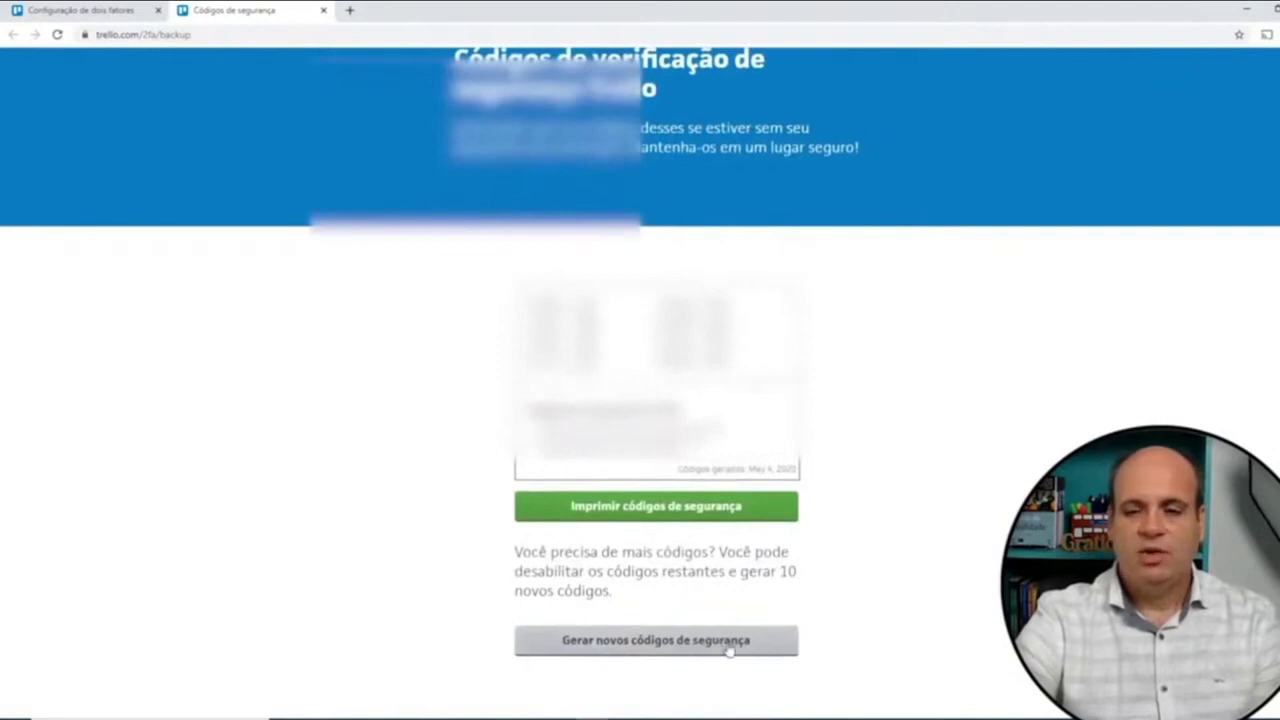
scroll(730, 648, up, 1)
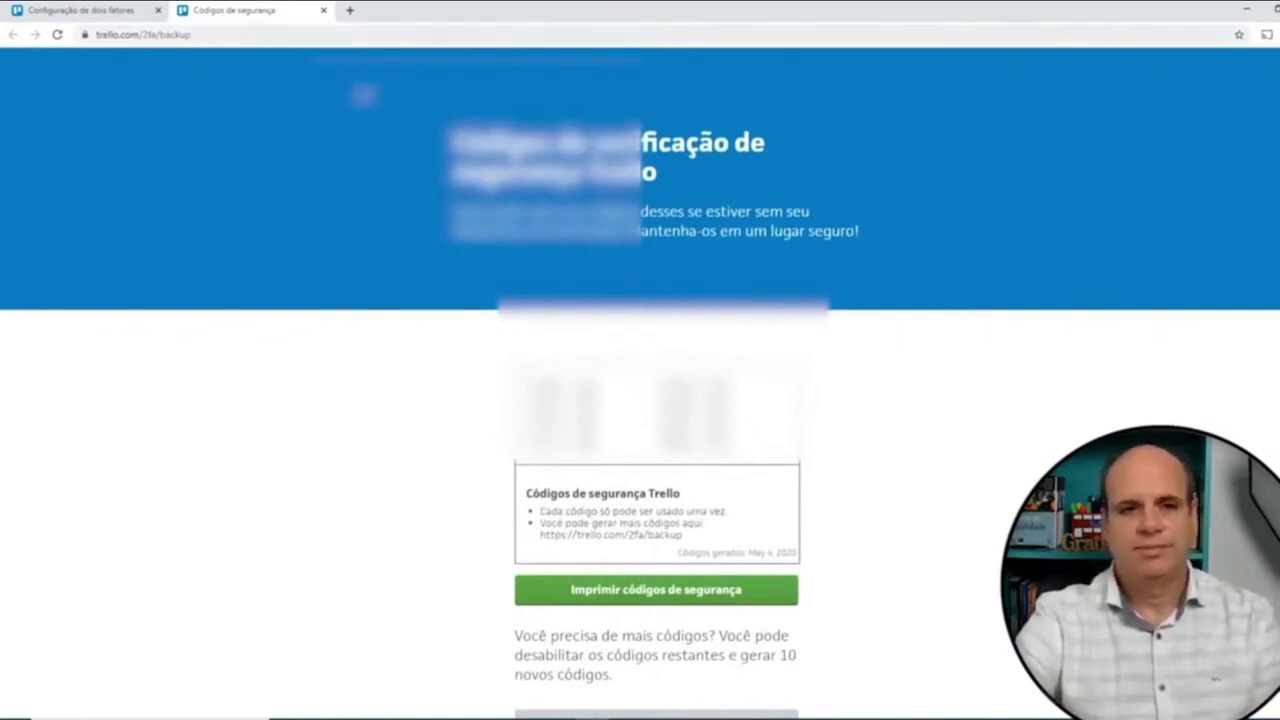
scroll(829, 453, down, 1)
scroll(831, 449, up, 1)
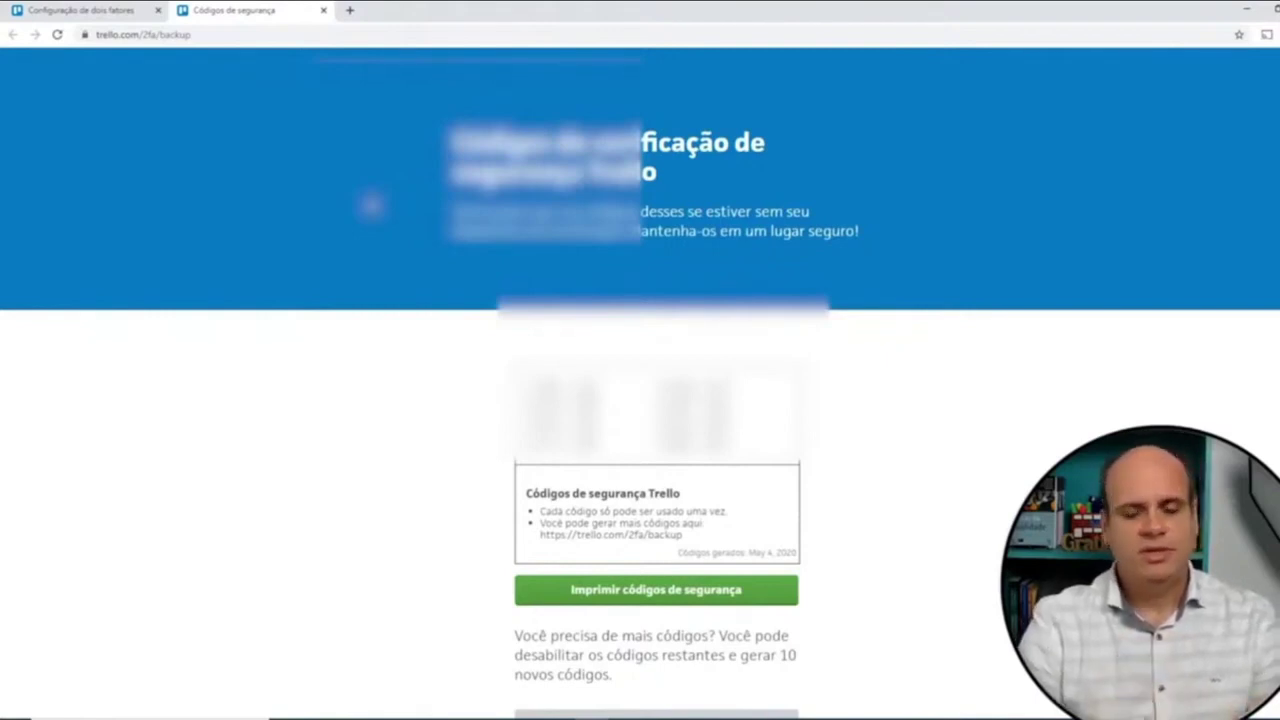
click(323, 10)
Enter the account owner's mobile phone number and request an SMS verification code
scroll(894, 397, down, 3)
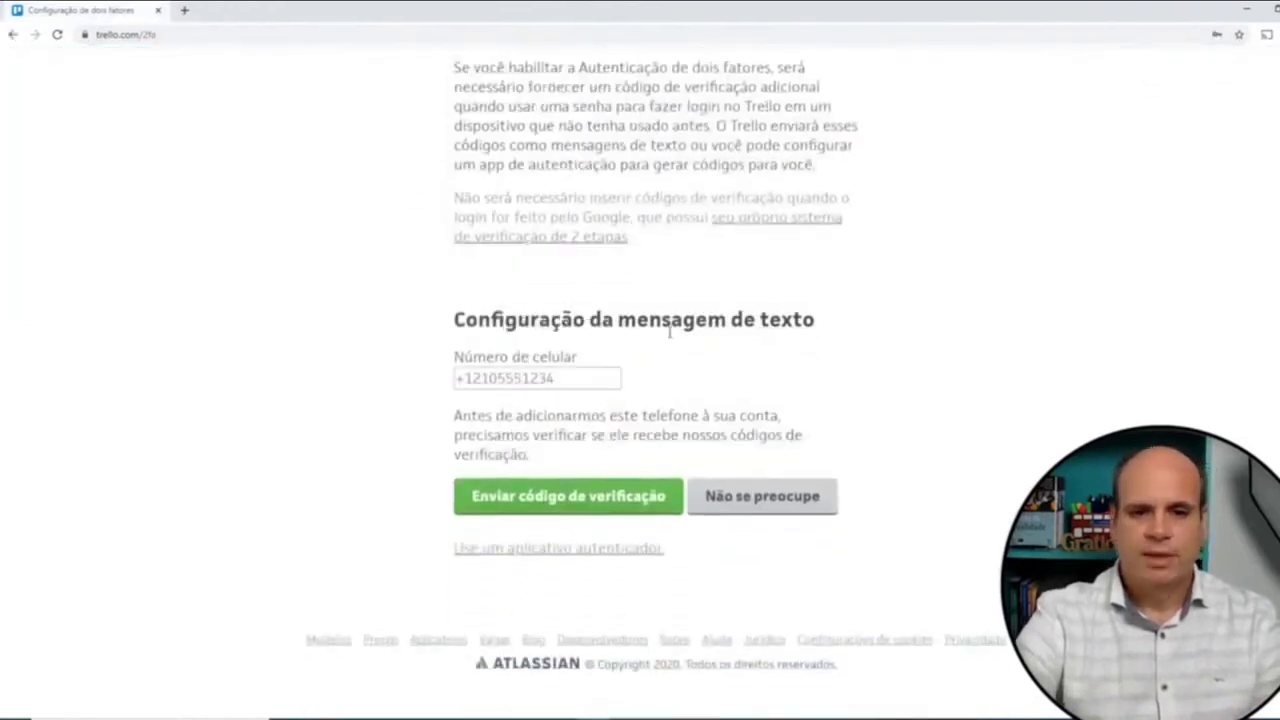
click(524, 378)
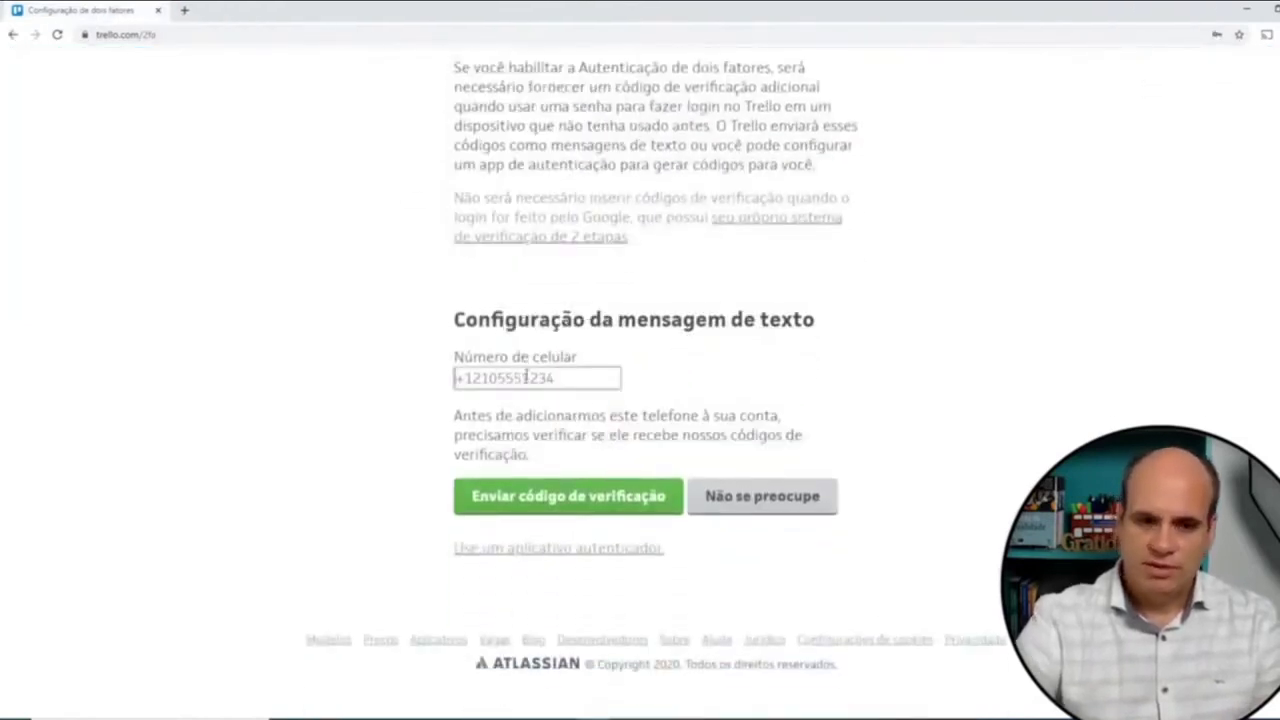
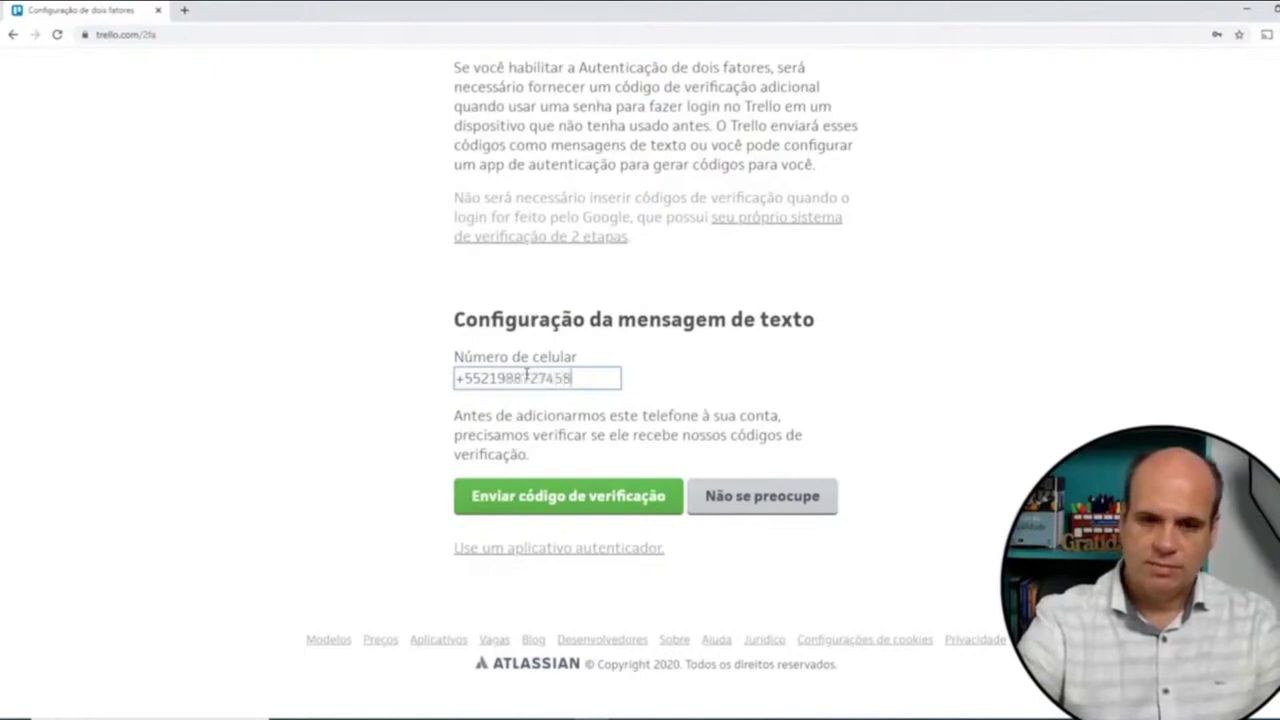
click(596, 497)
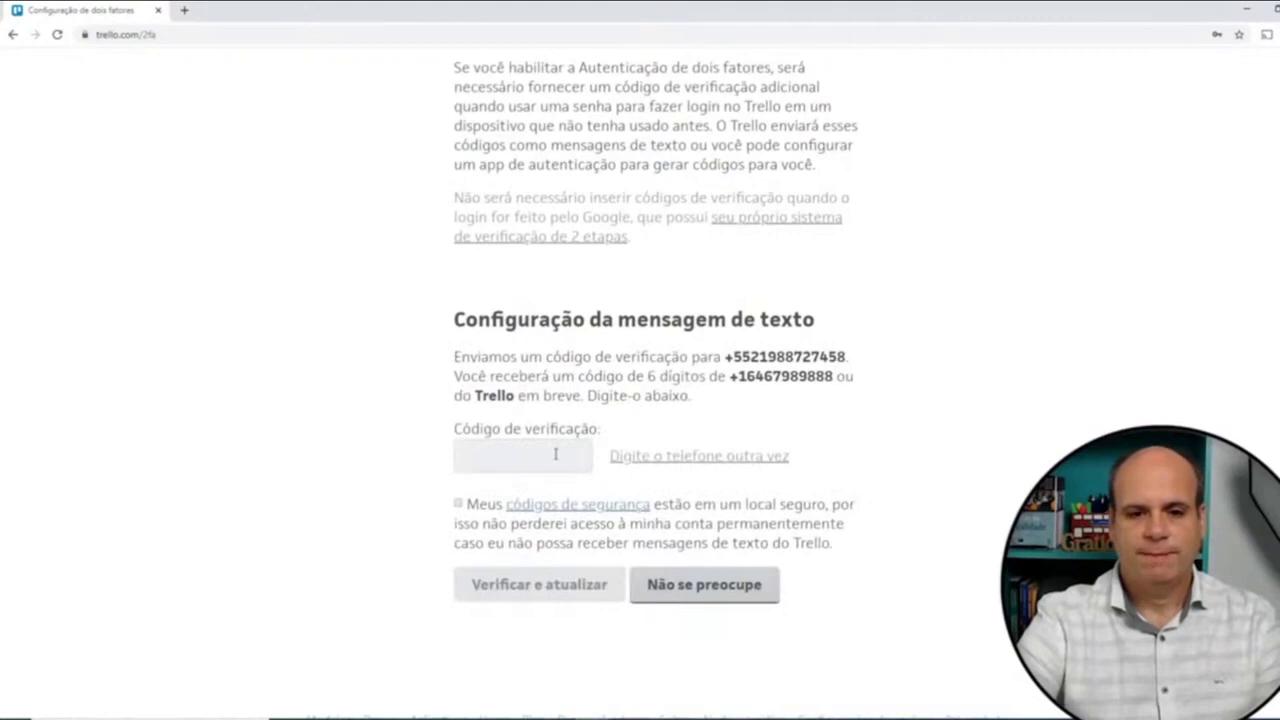
Enter the received SMS verification code and tick 'Meus códigos de segurança' to confirm codes are stored
click(555, 453)
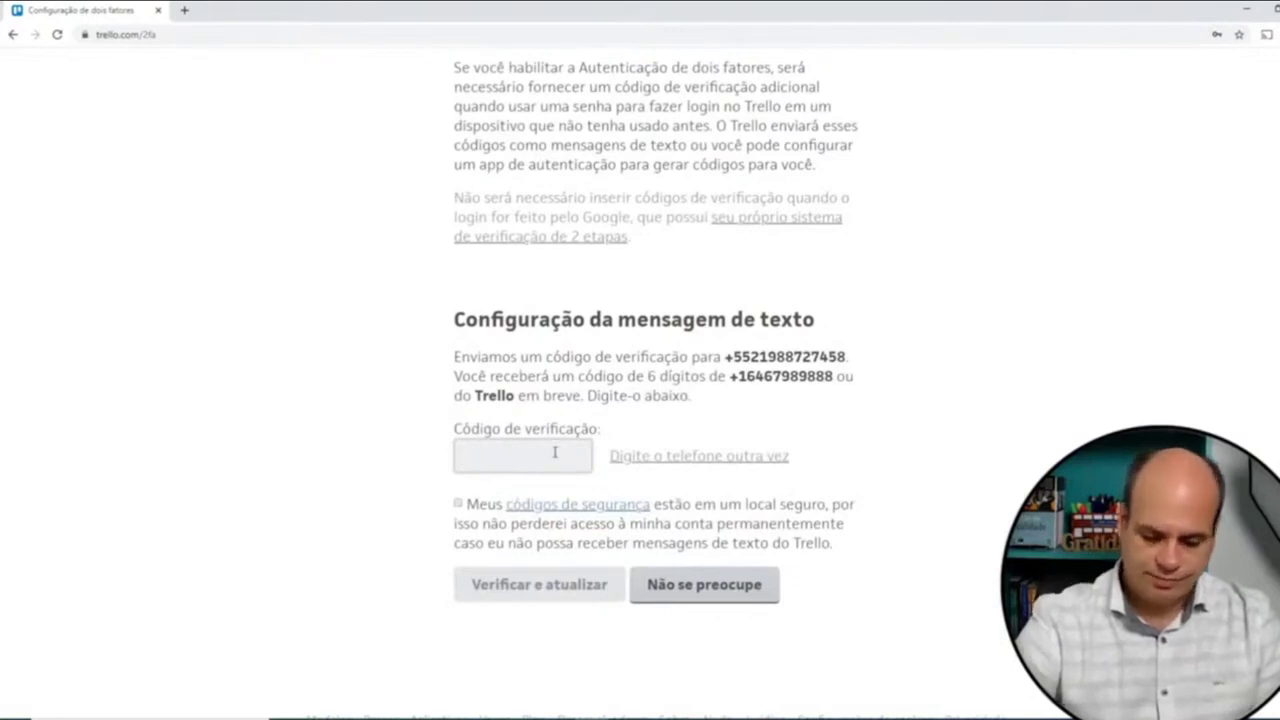
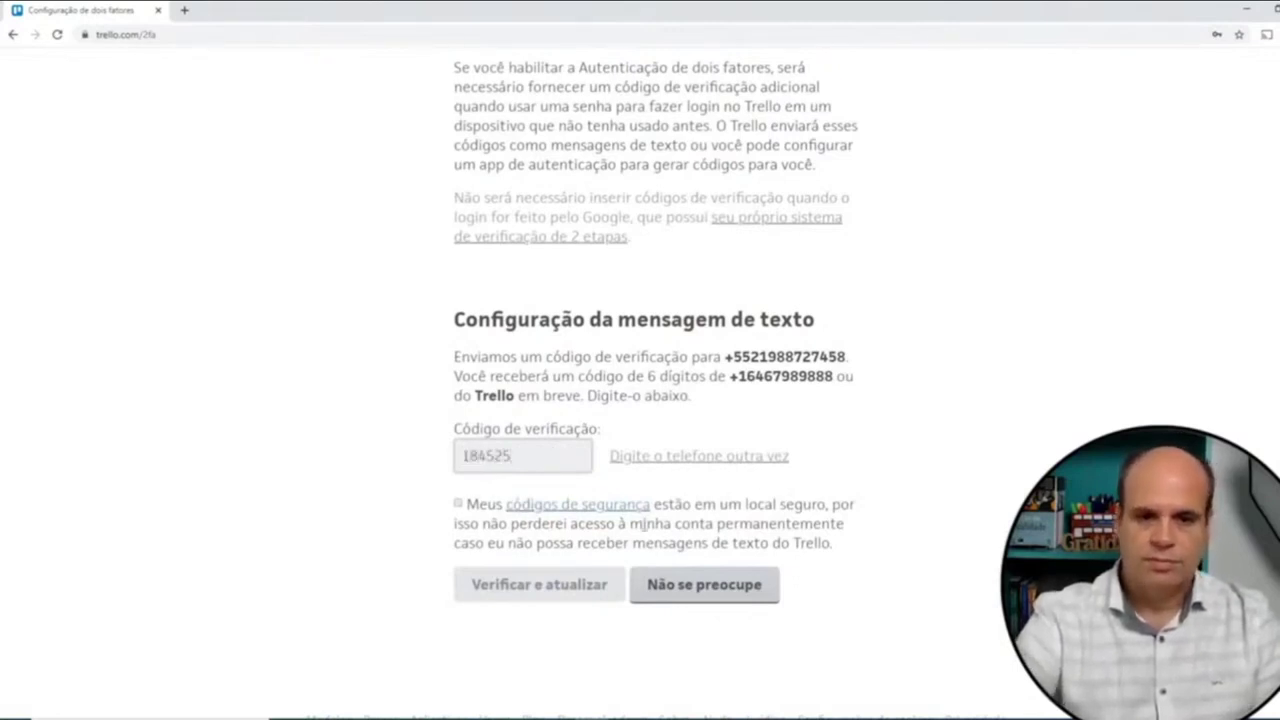
click(458, 503)
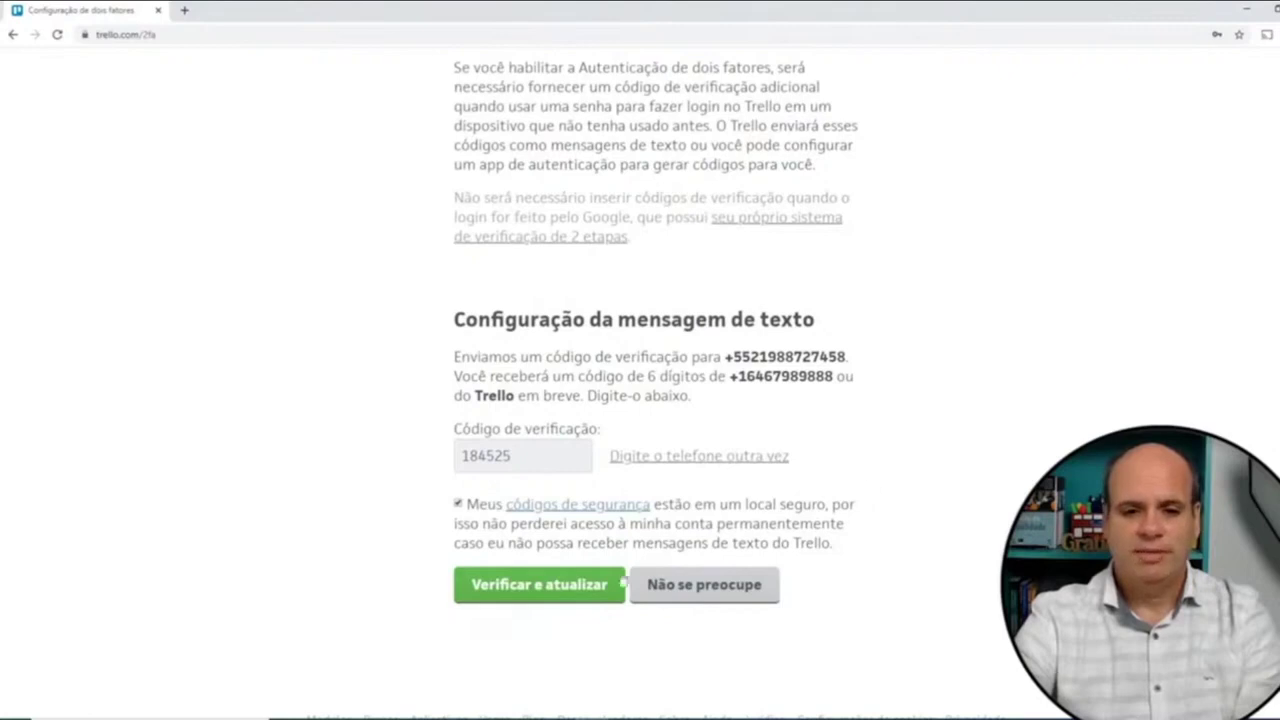
Choose 'Verificar e atualizar' to turn on SMS two-factor authentication, re-signing in with the Google account
click(532, 590)
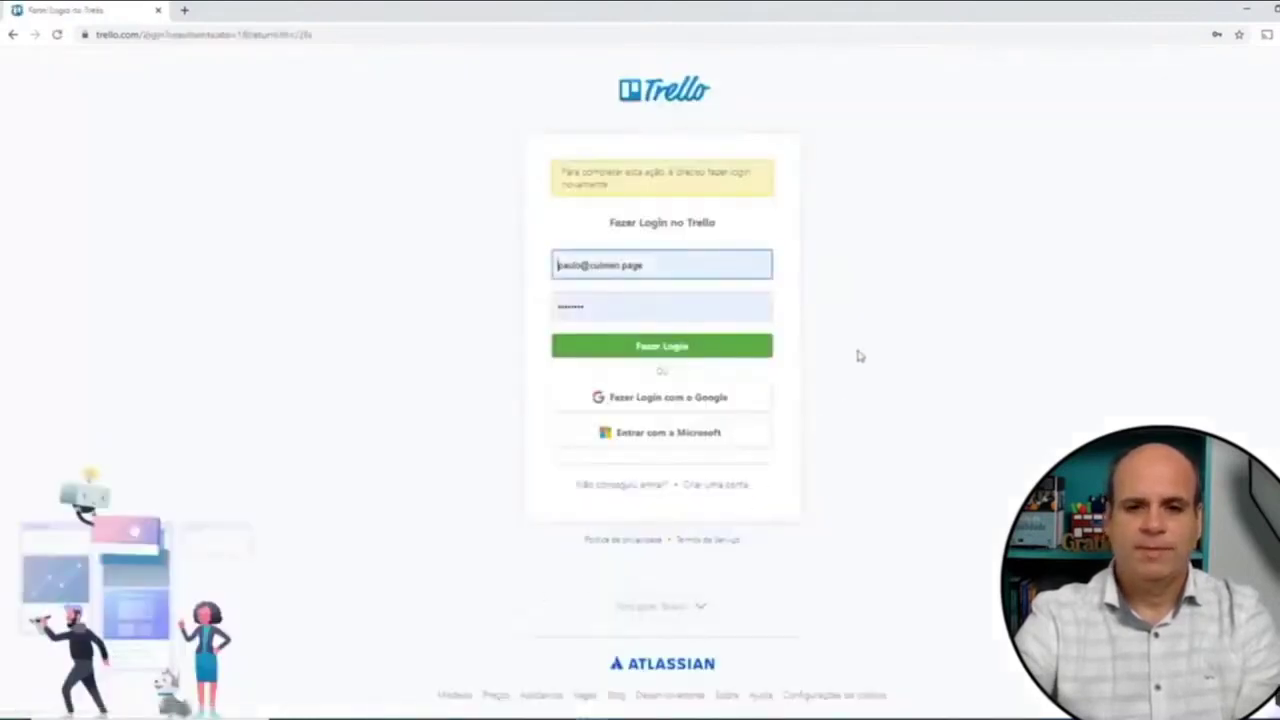
click(671, 400)
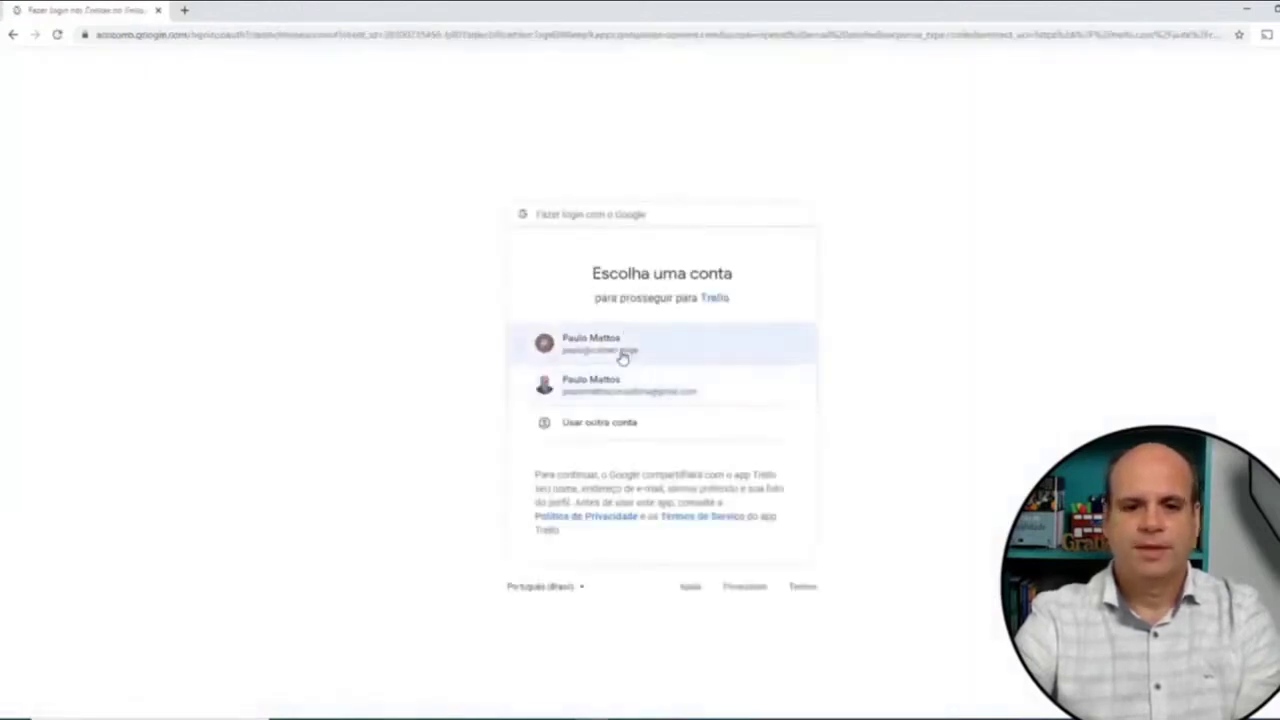
click(621, 352)
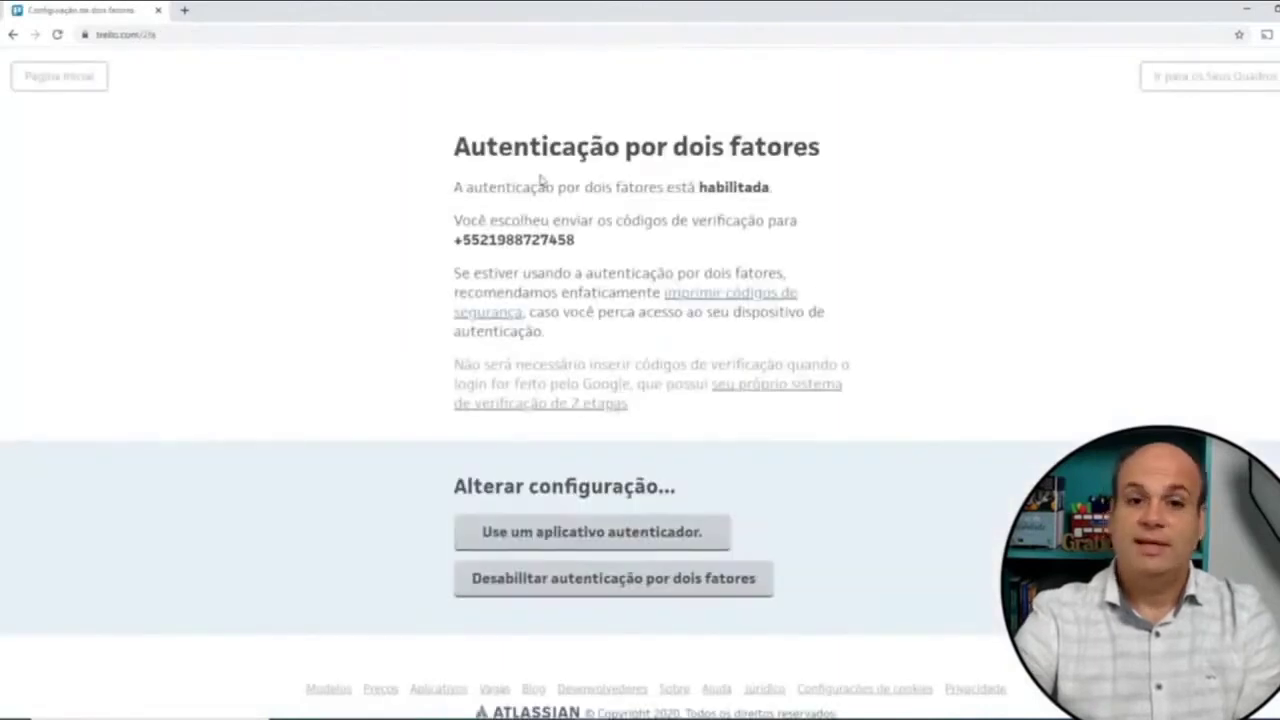
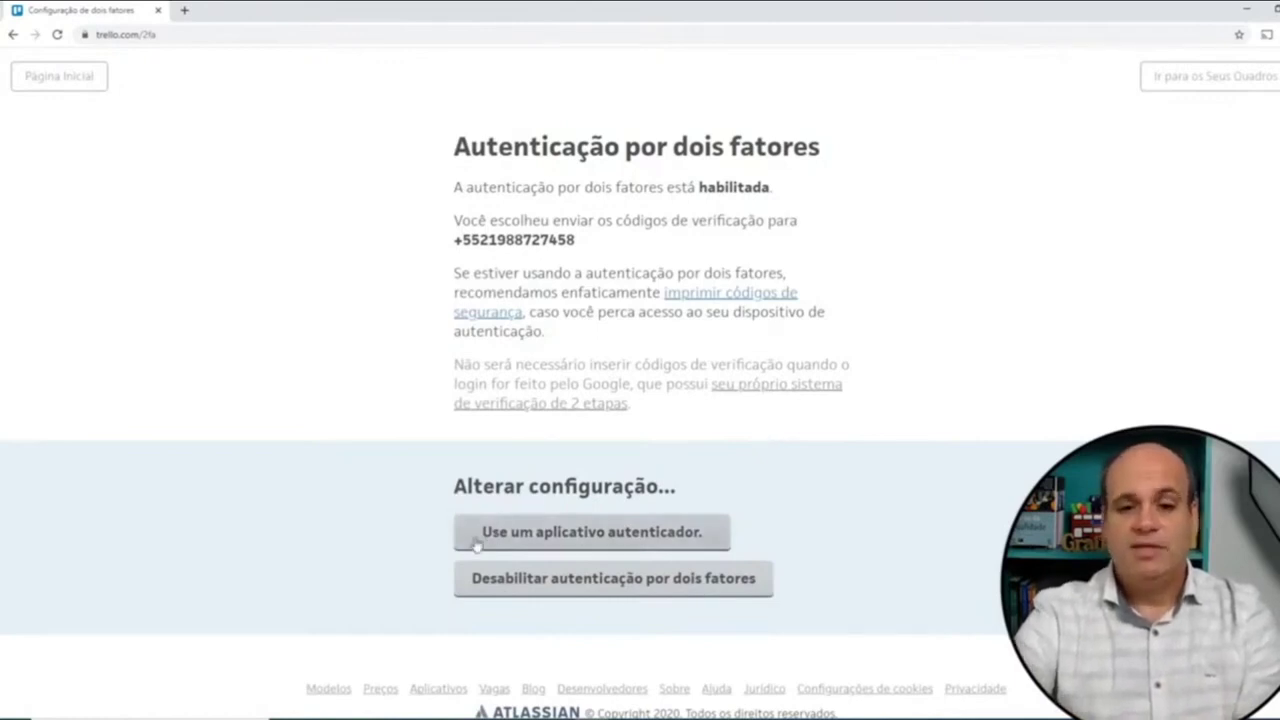
Enable two-factor authentication with an authenticator app, confirming the security codes are stored safely
click(695, 545)
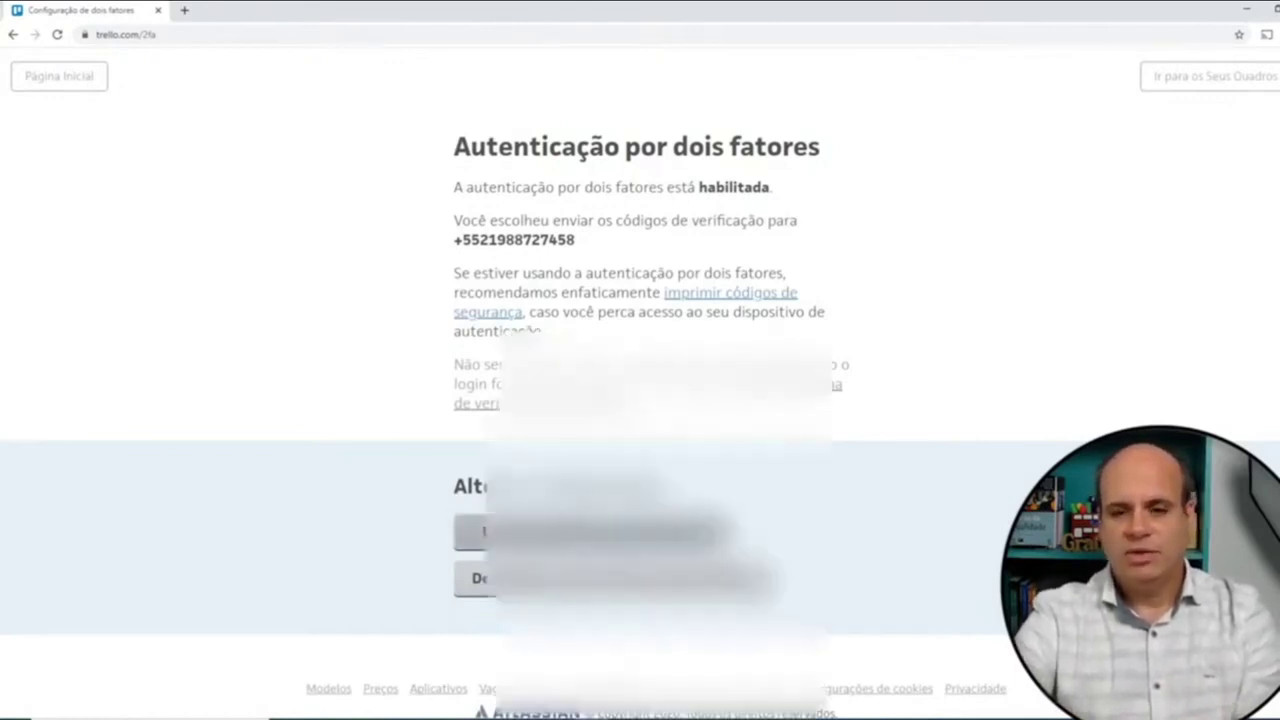
scroll(435, 436, down, 2)
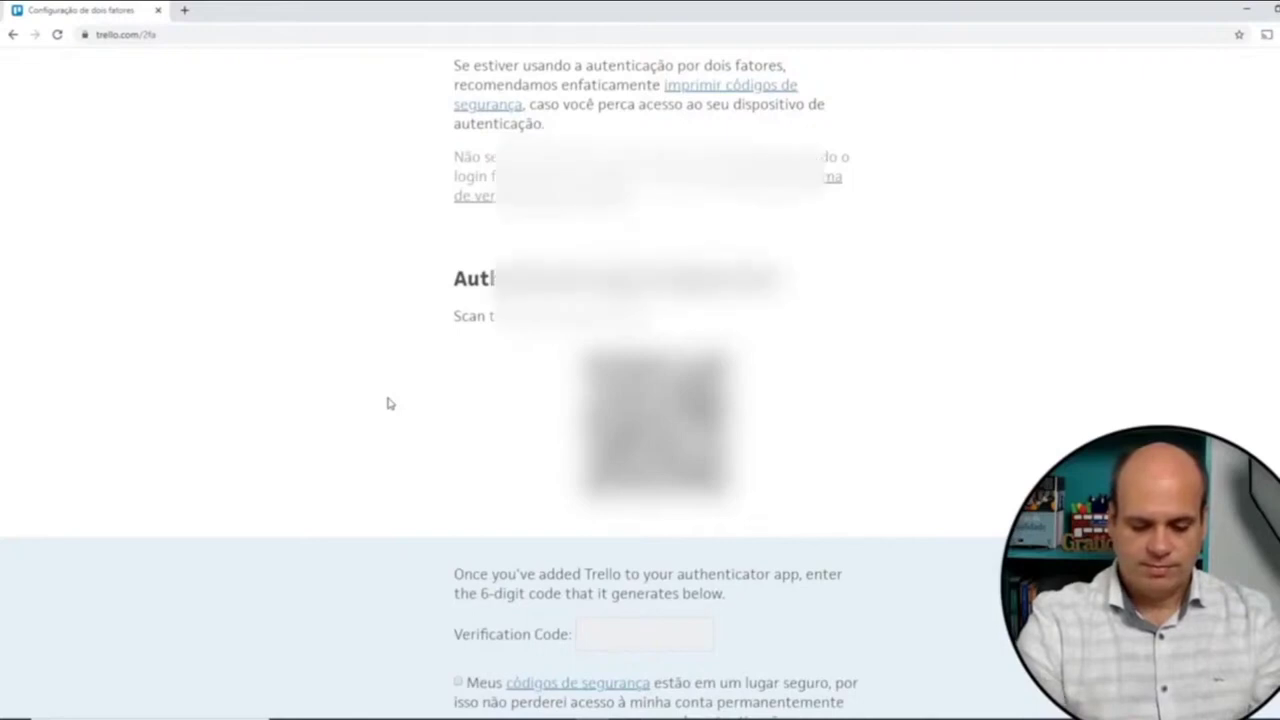
scroll(694, 531, down, 2)
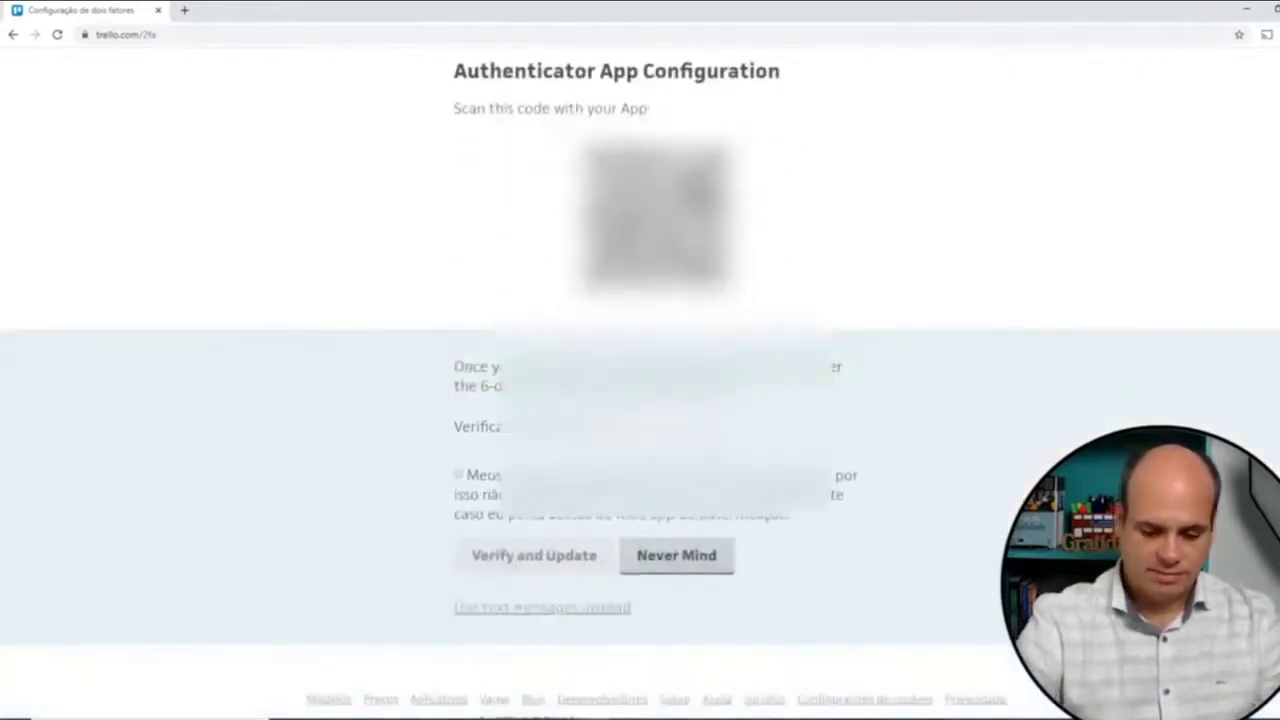
click(466, 480)
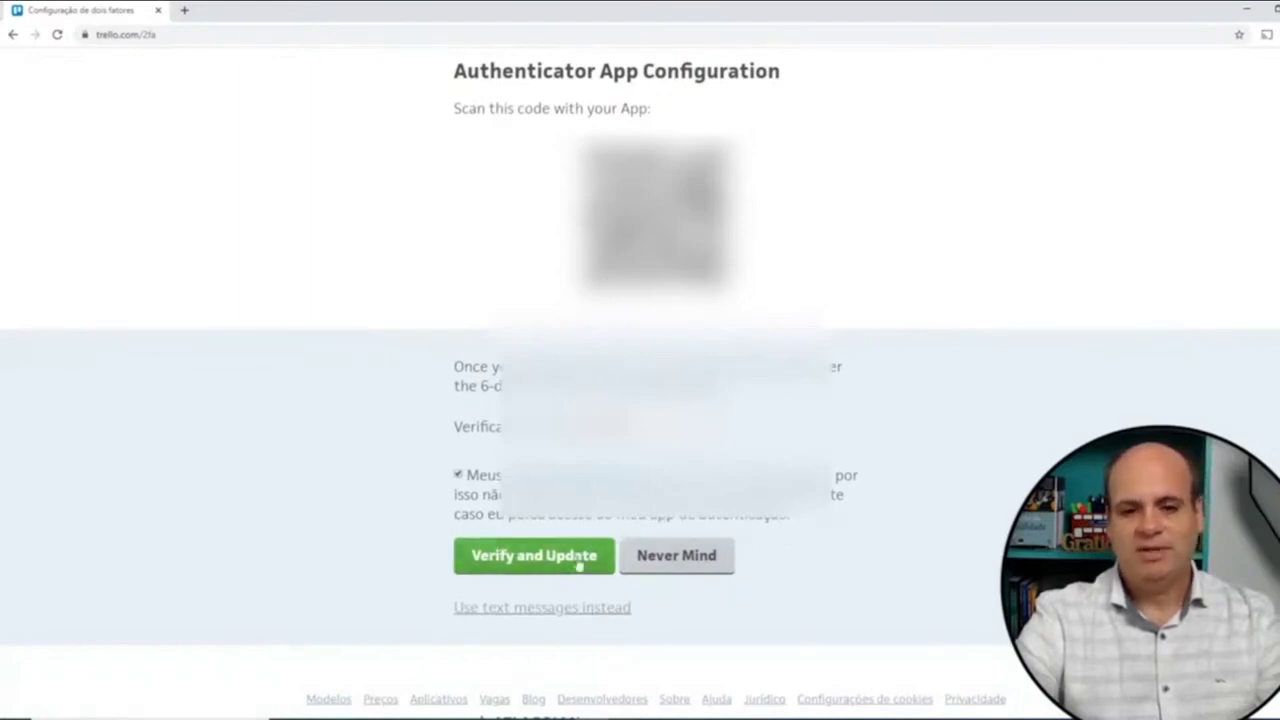
click(539, 567)
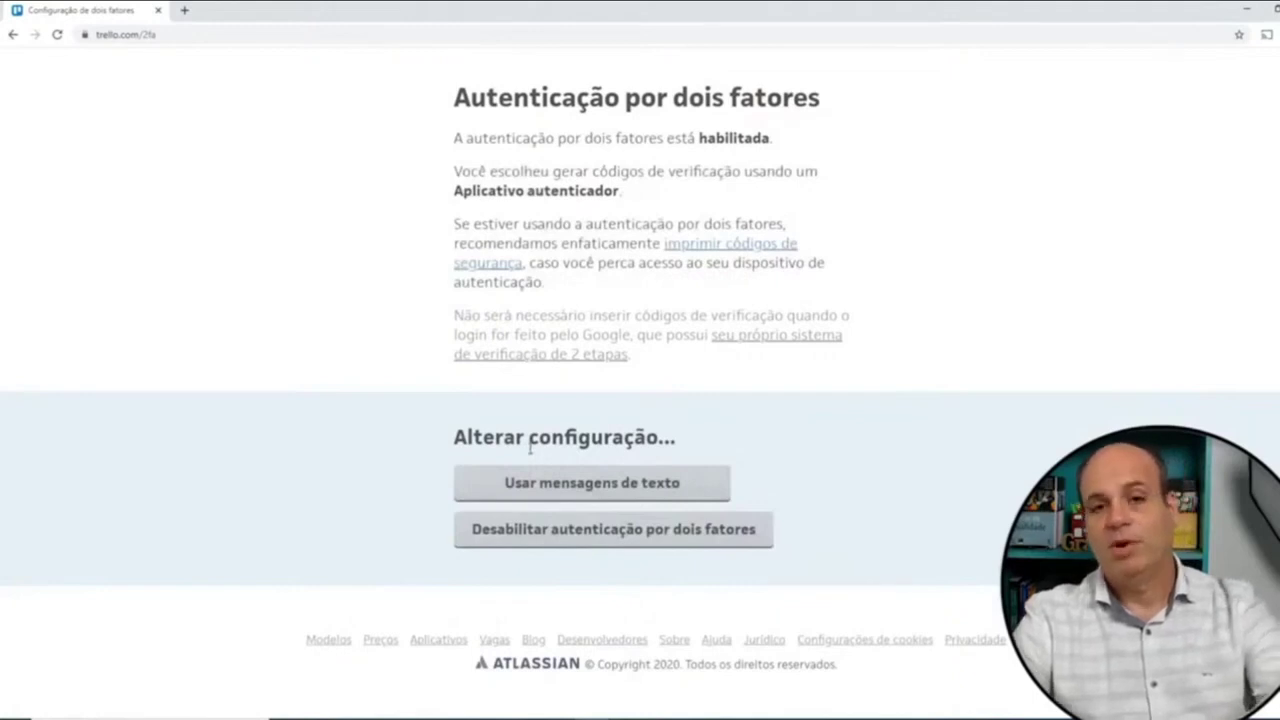
Cancel the text-message two-factor setup and go back to the boards list
click(596, 485)
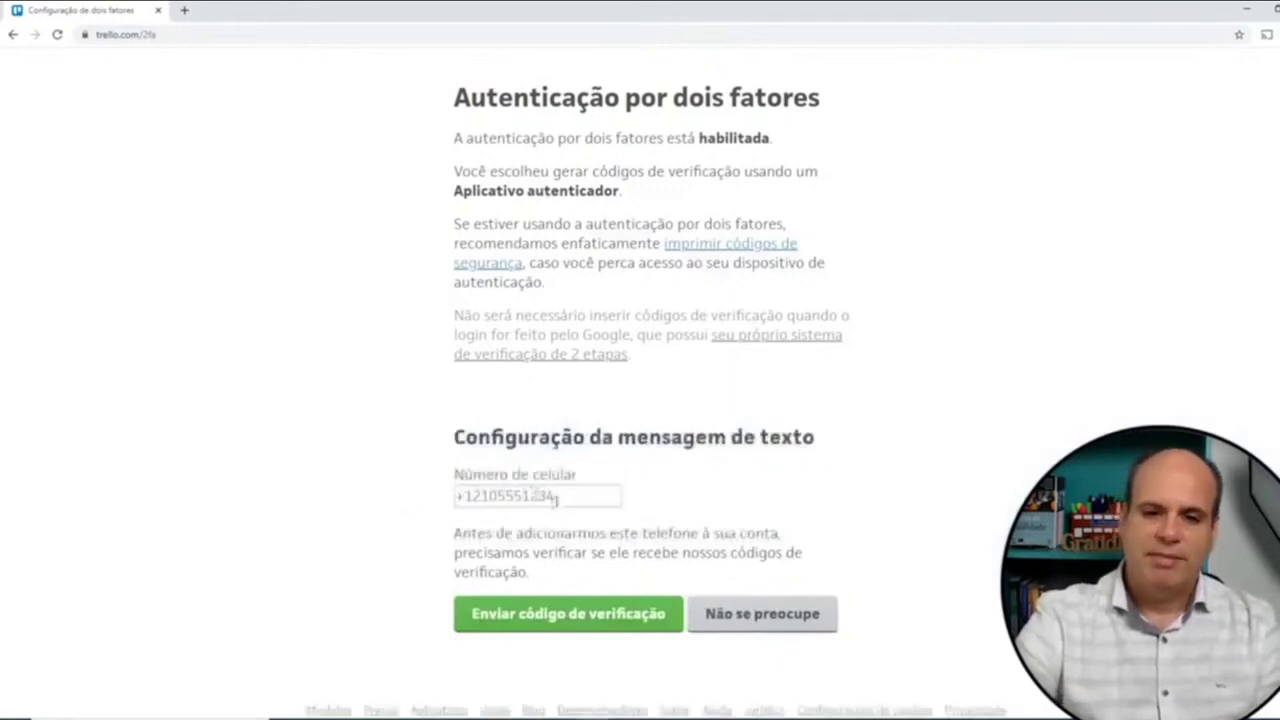
click(758, 614)
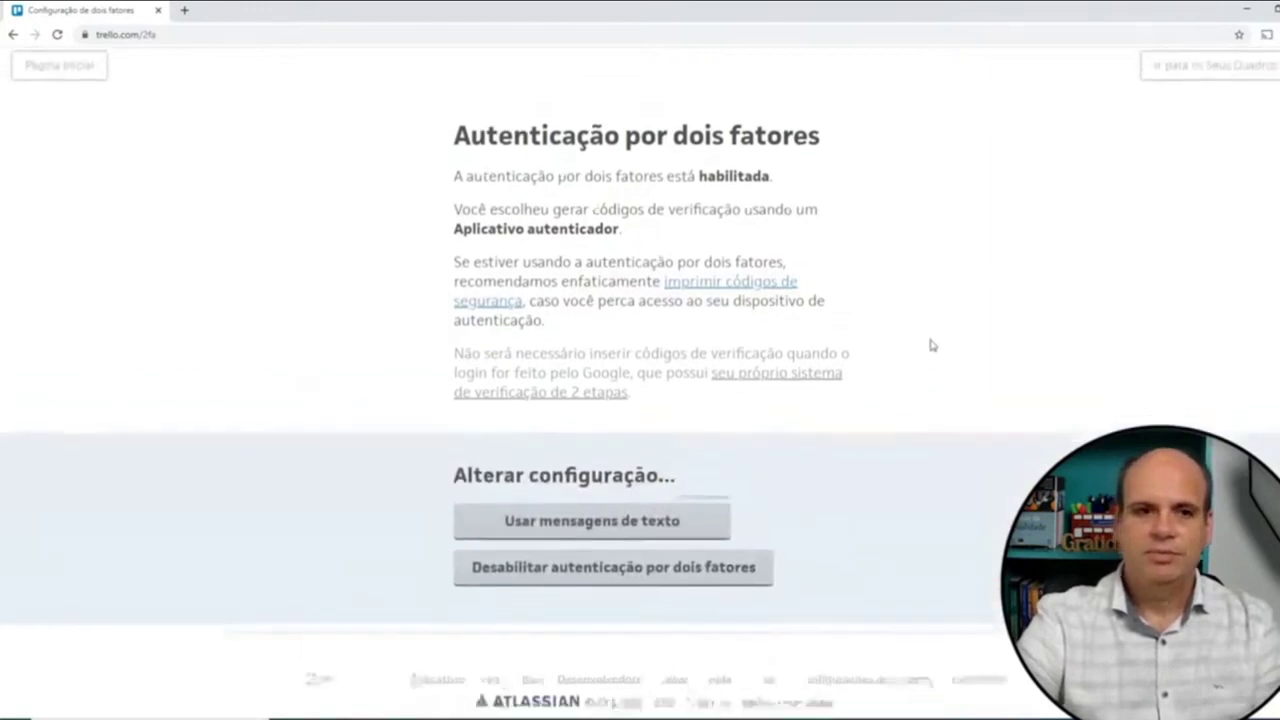
scroll(648, 422, up, 1)
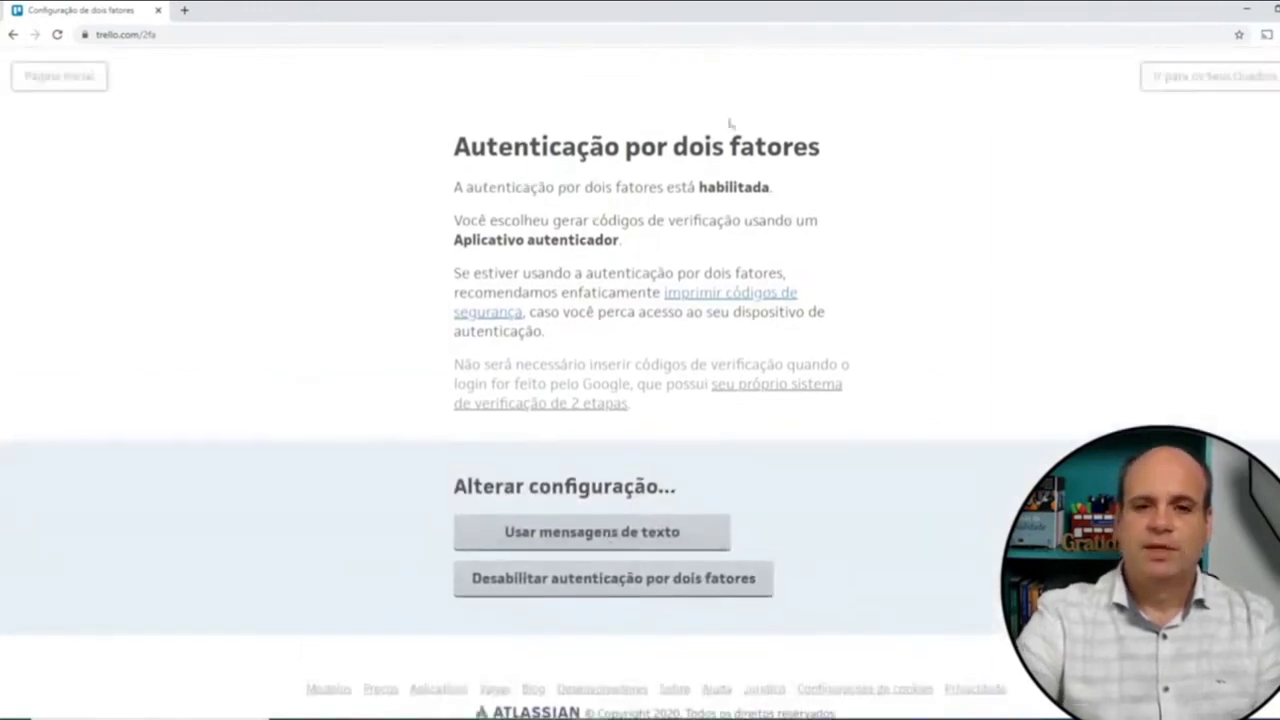
click(1195, 90)
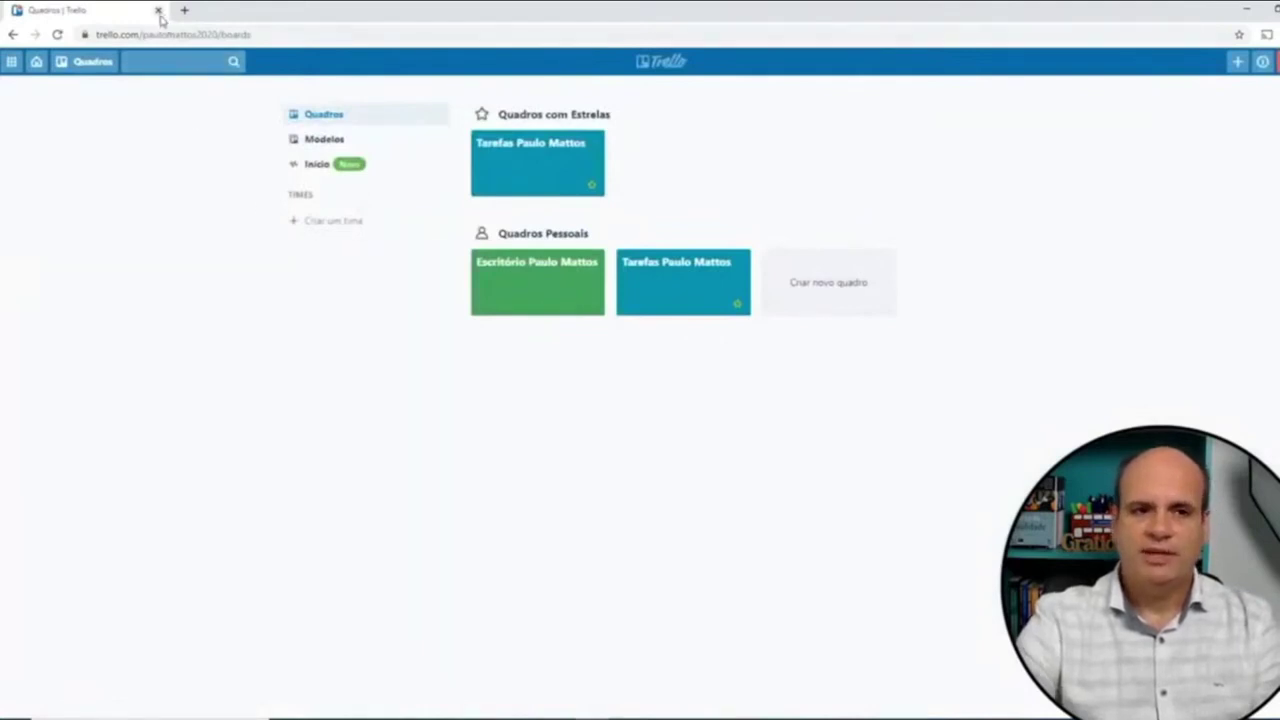
drag(138, 34, 80, 35)
key(ctrl+c)
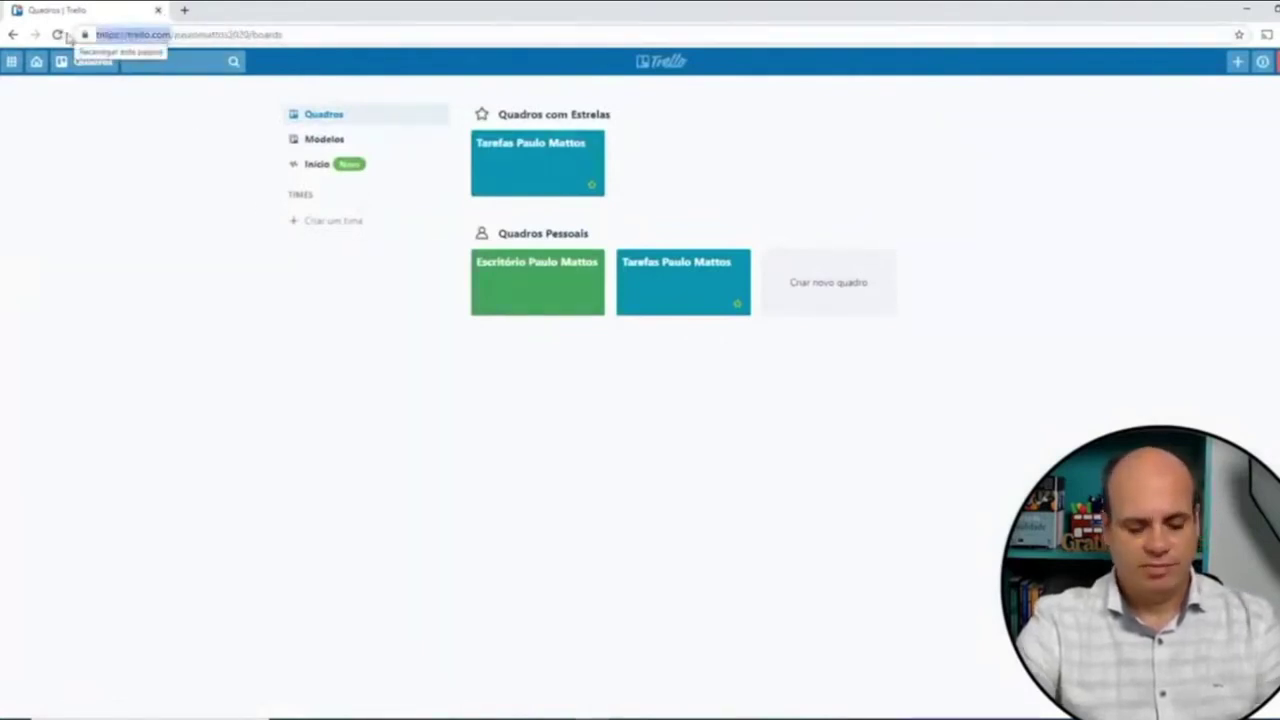
click(158, 12)
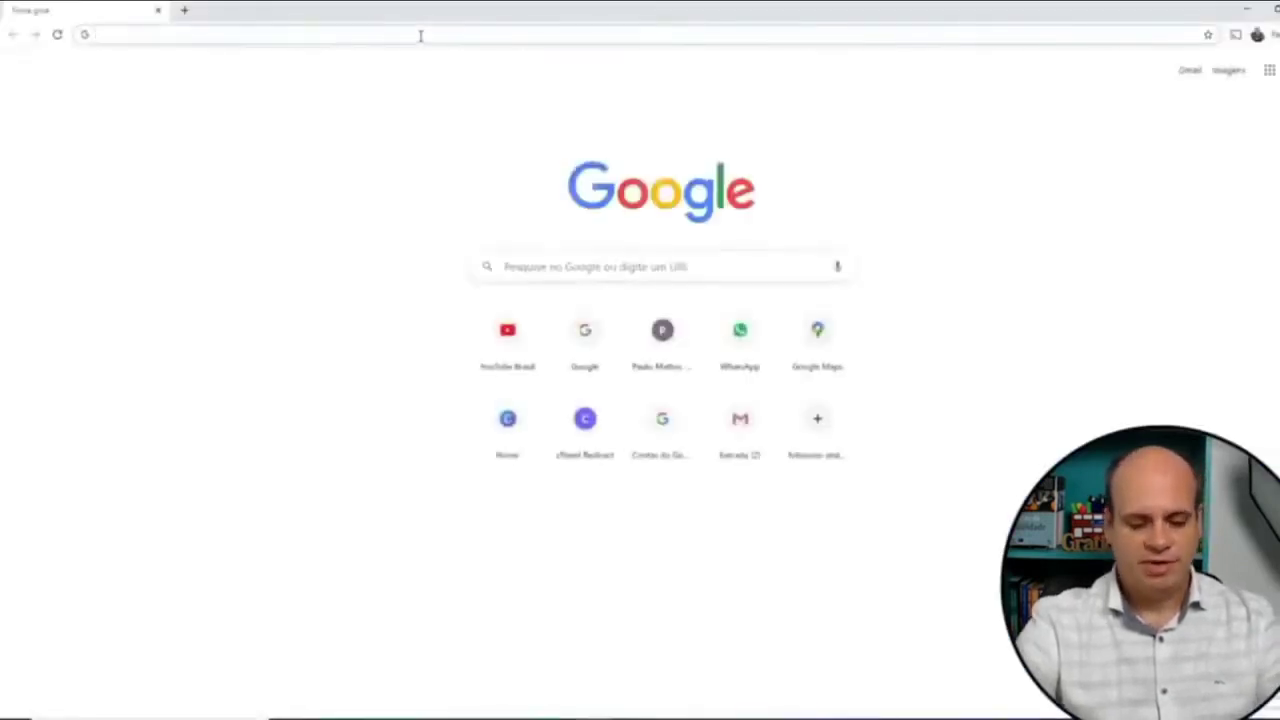
click(420, 35)
key(ctrl+v)
key(Return)
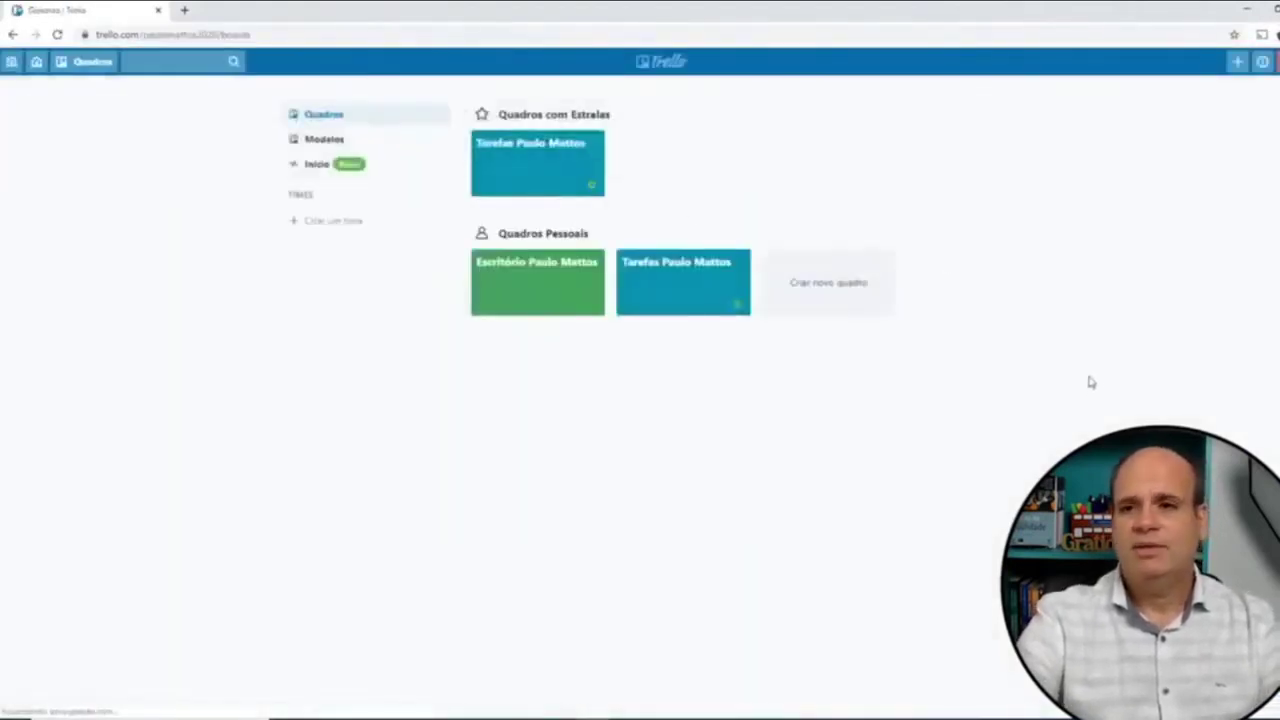
From the starred board's About panel, go through the creator's profile to the account settings
click(517, 169)
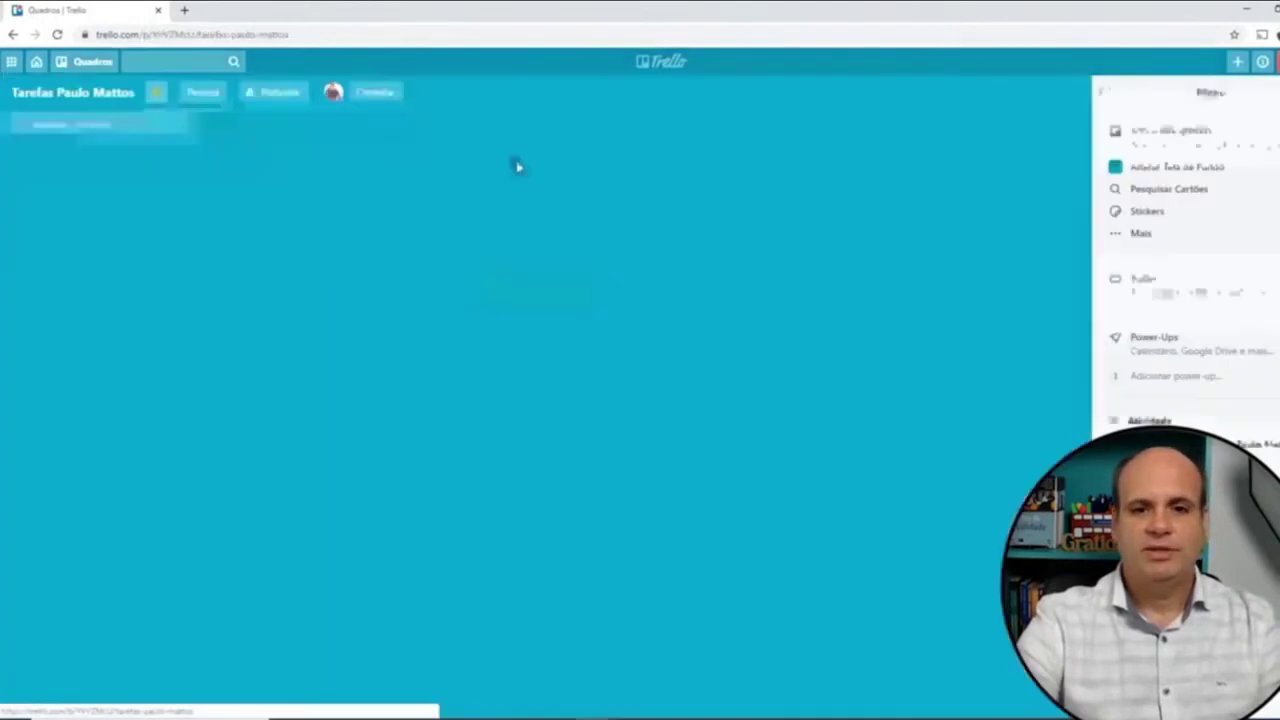
click(1203, 143)
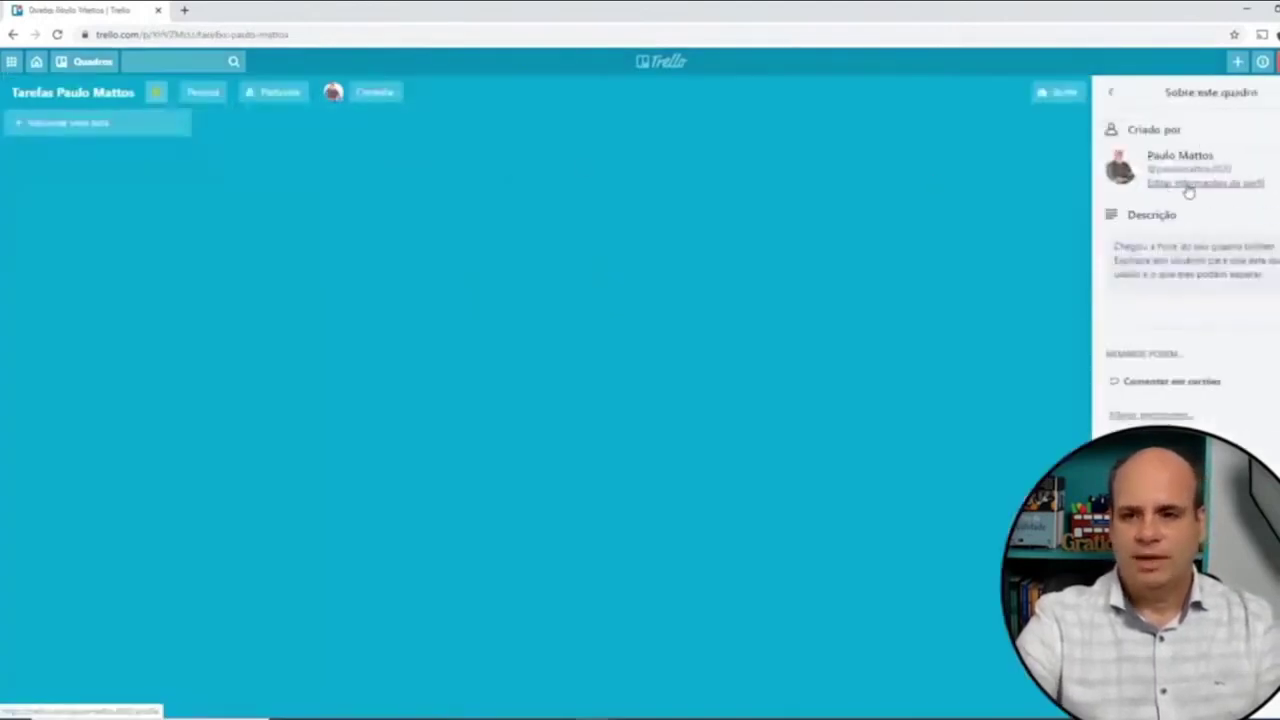
click(1188, 185)
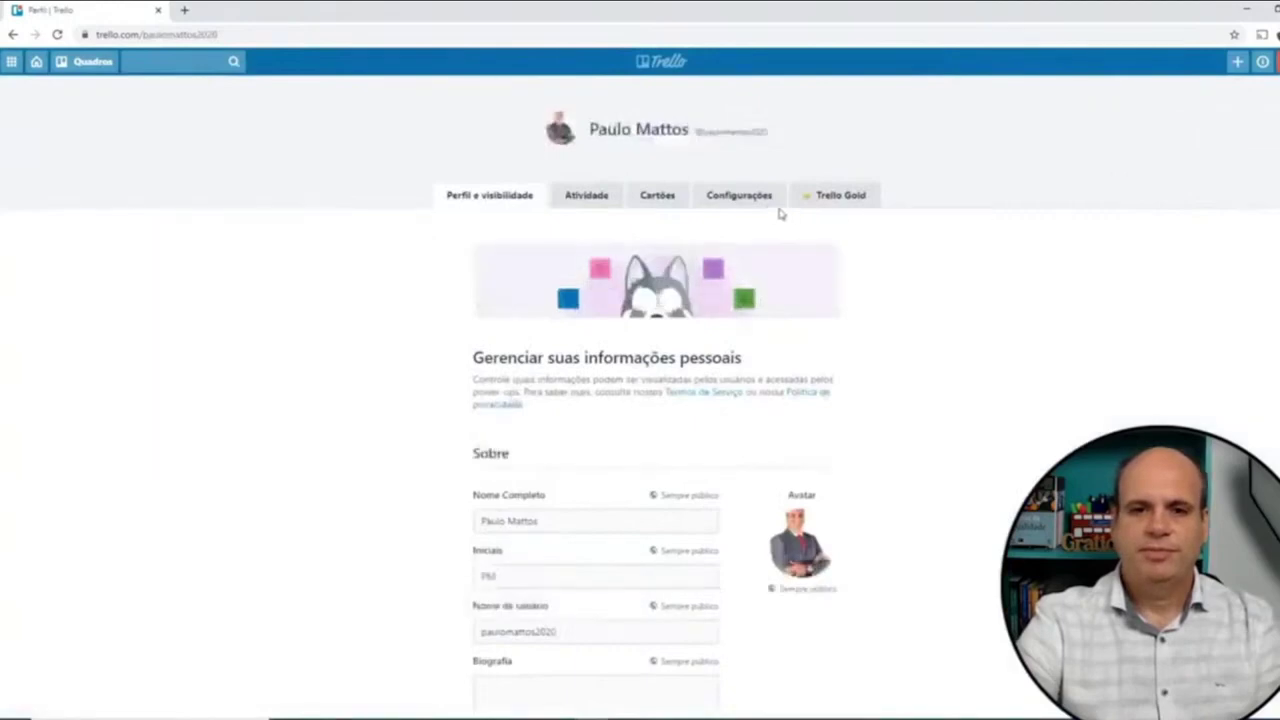
click(740, 204)
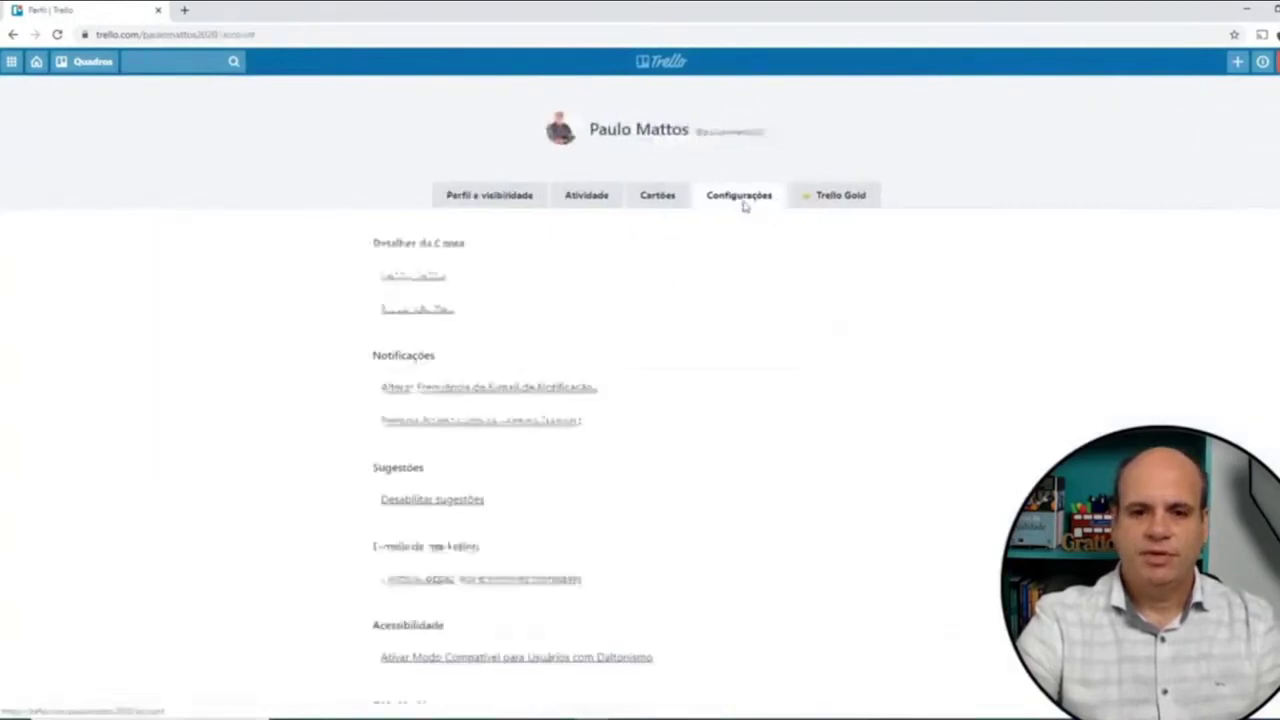
scroll(614, 366, down, 6)
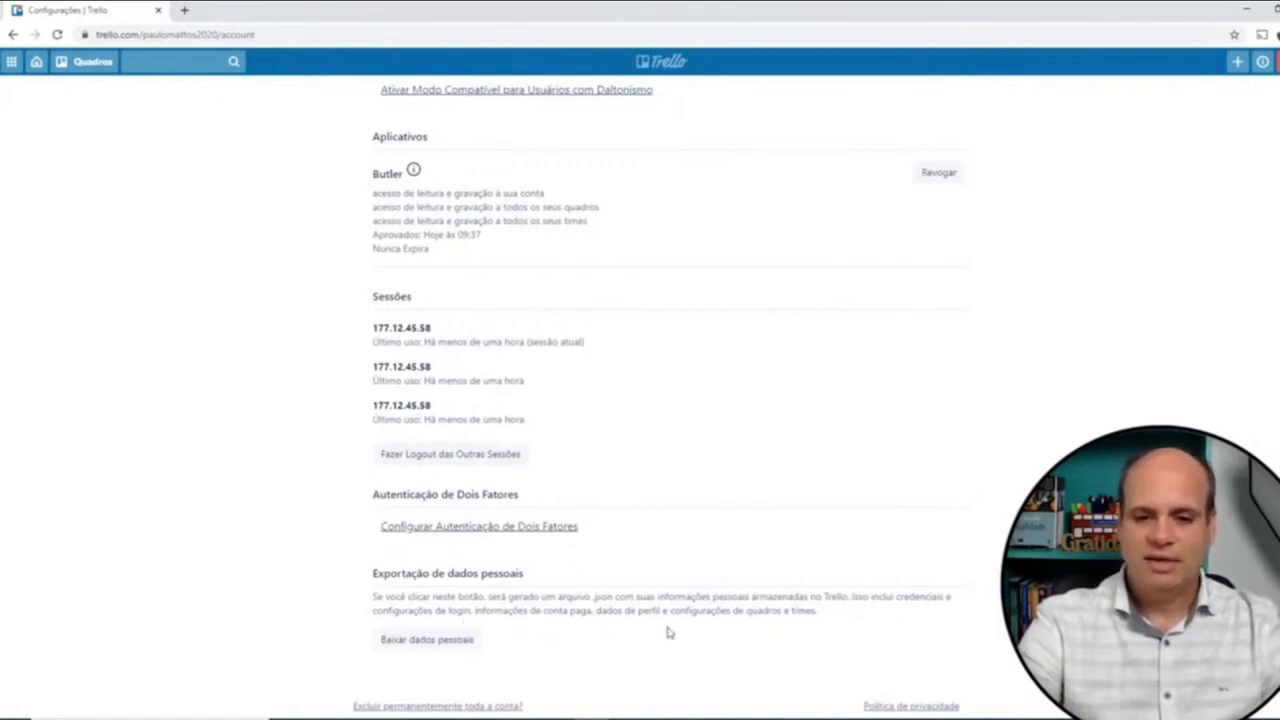
click(450, 642)
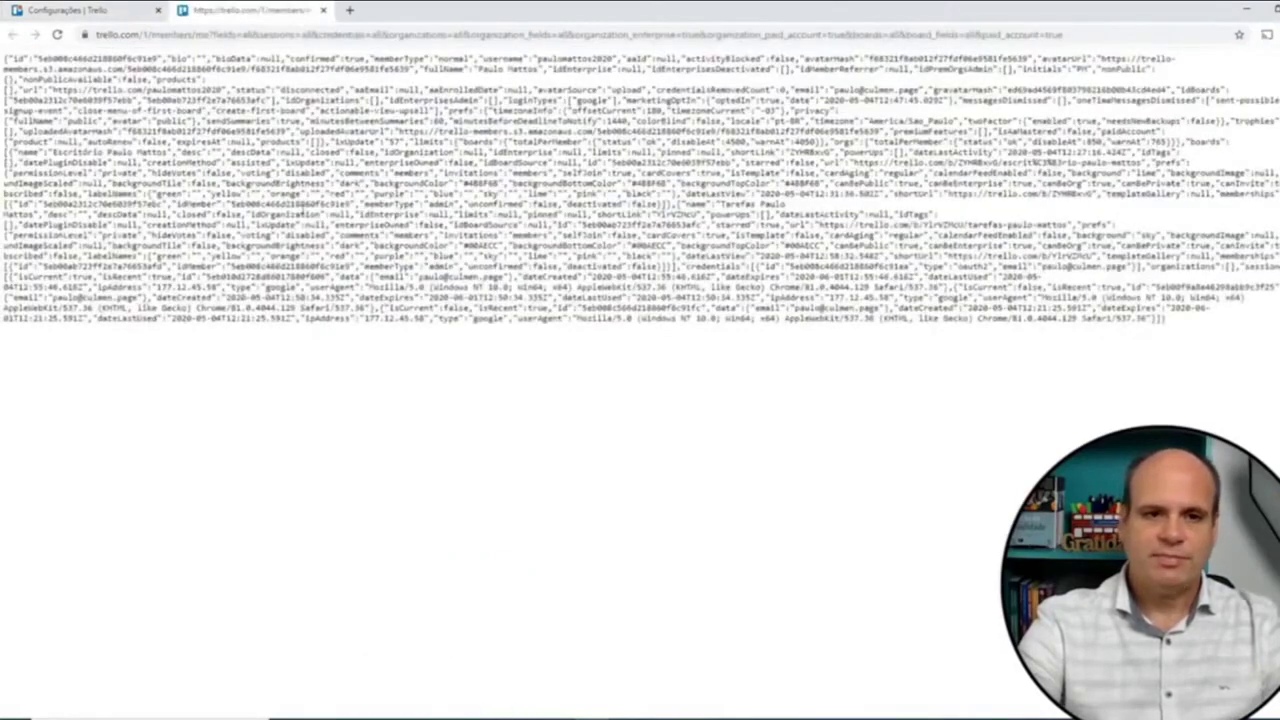
click(323, 10)
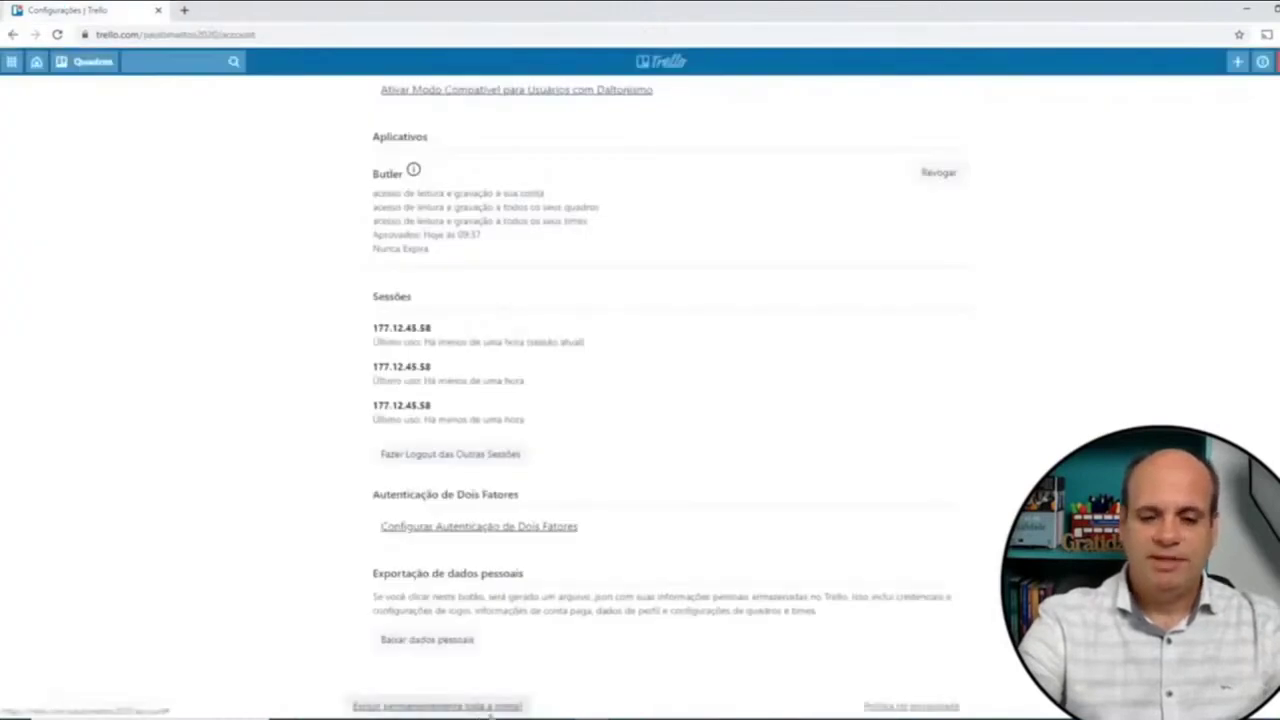
click(920, 706)
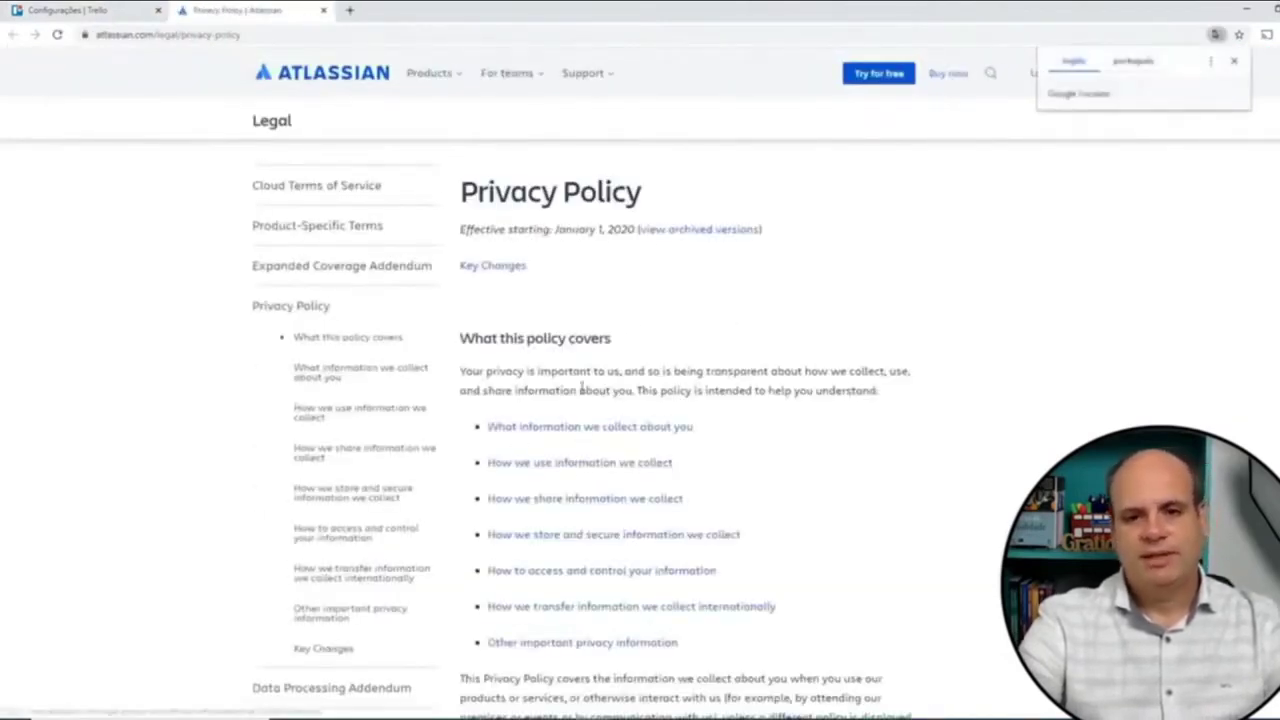
right_click(926, 308)
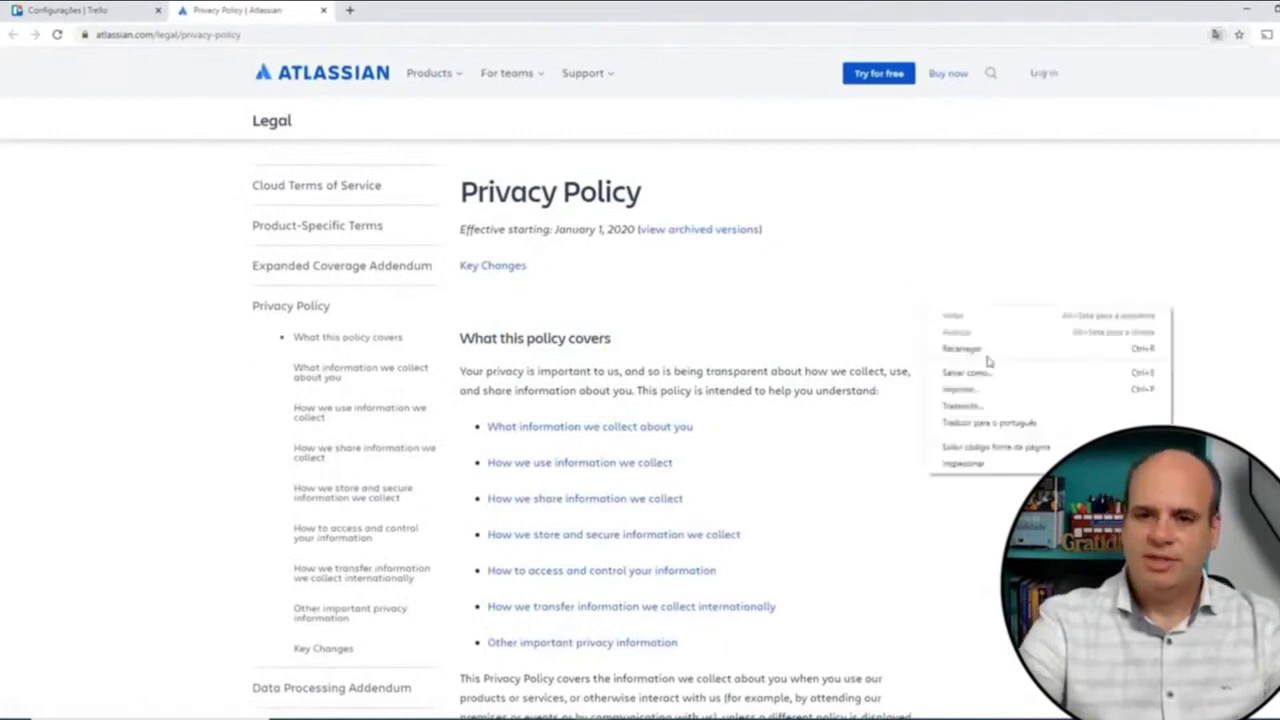
click(1018, 425)
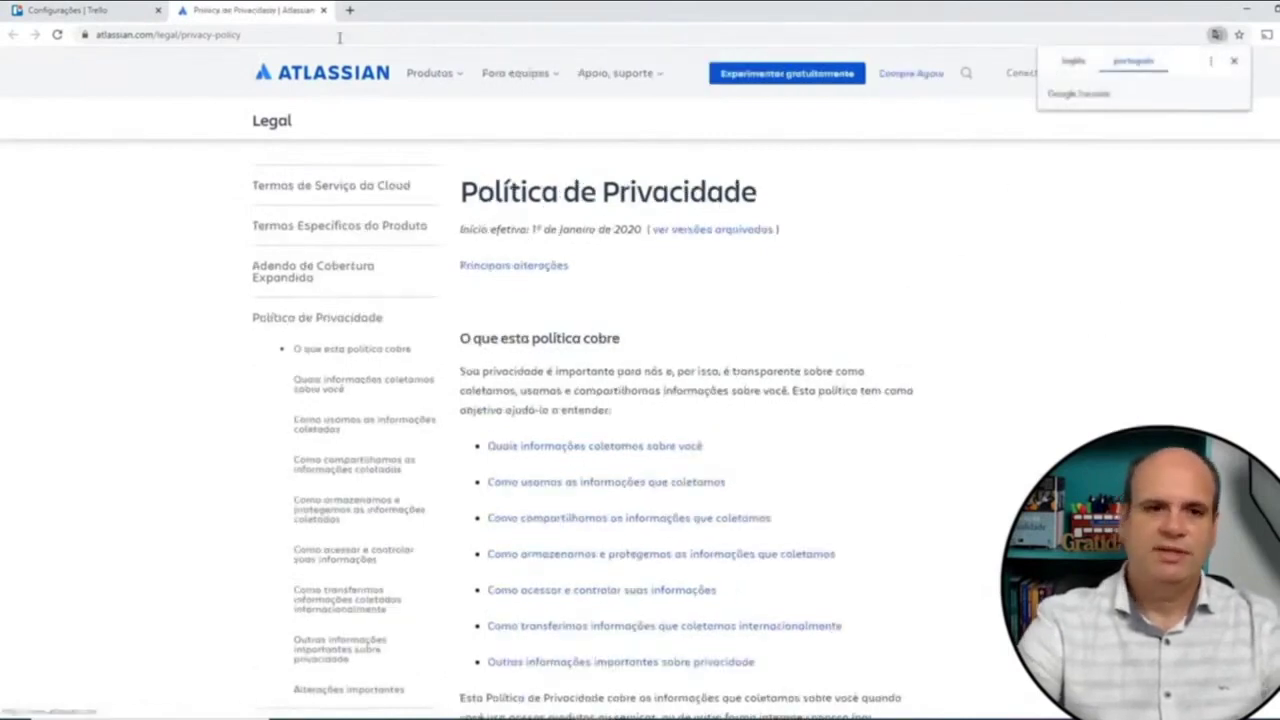
key(ctrl+shift+Tab)
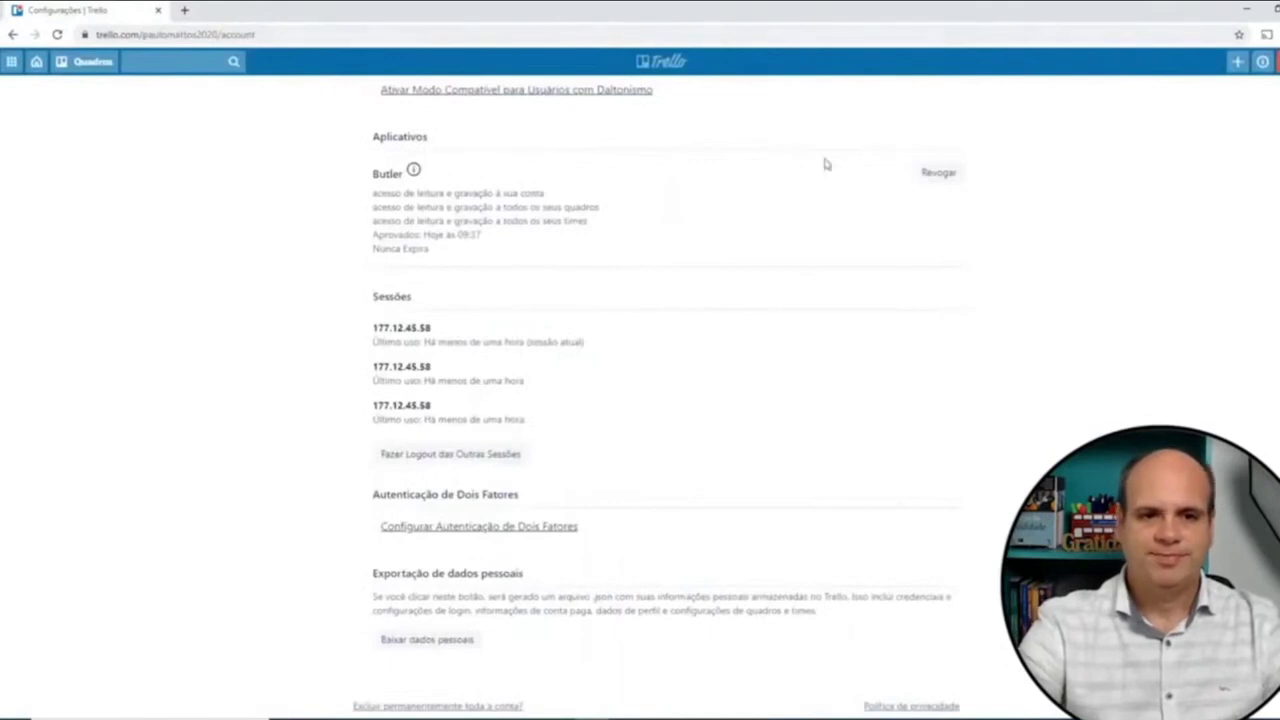
Reopen the starred tasks board's About panel, briefly visiting the creator's profile and returning
scroll(1163, 290, up, 6)
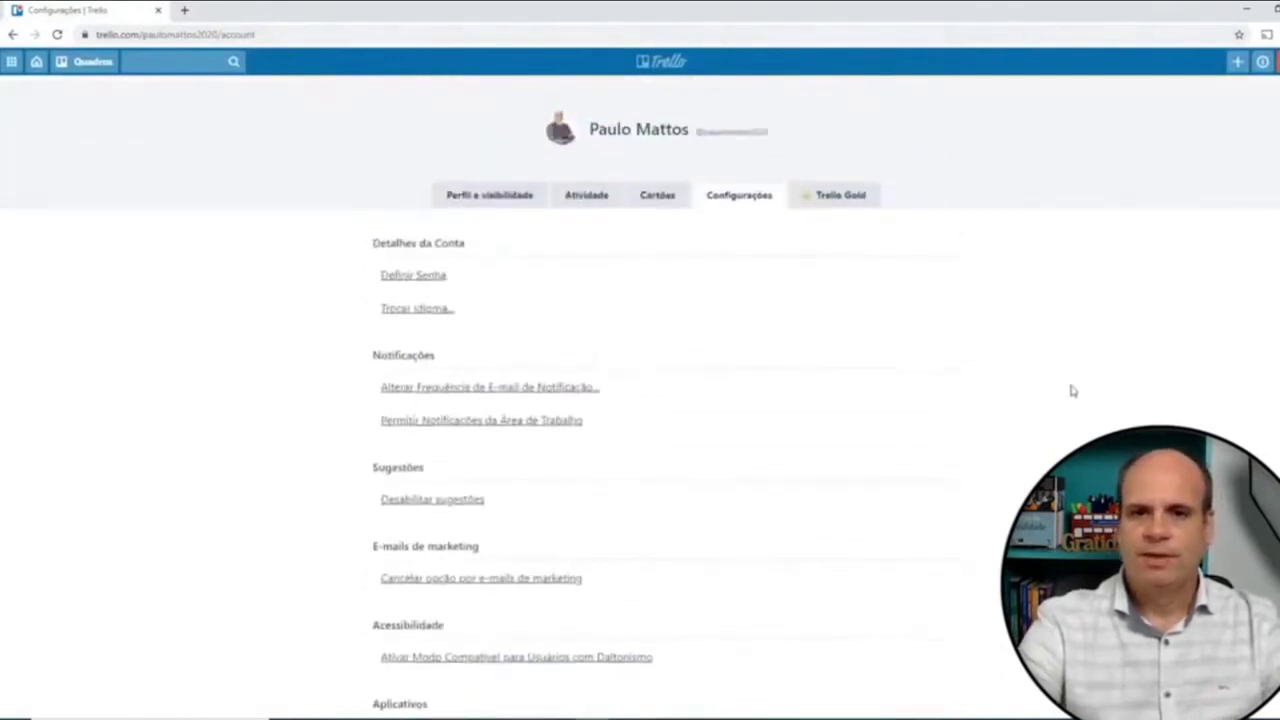
click(88, 61)
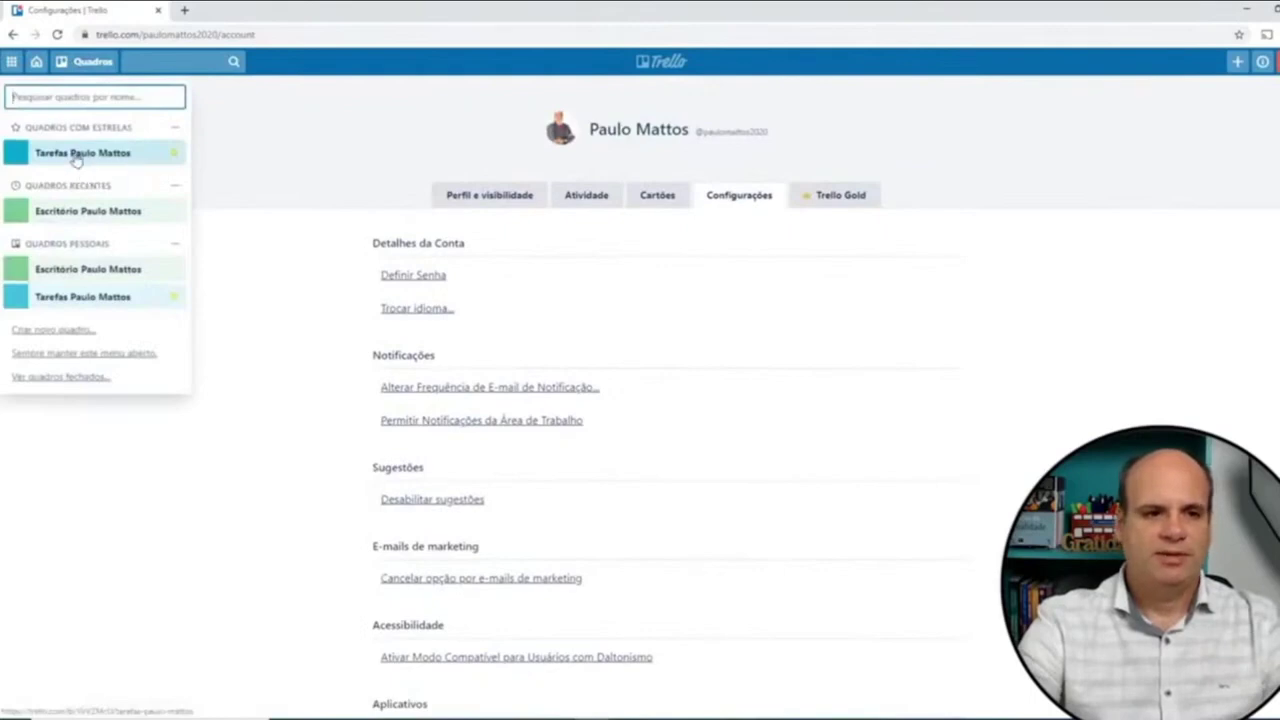
click(77, 156)
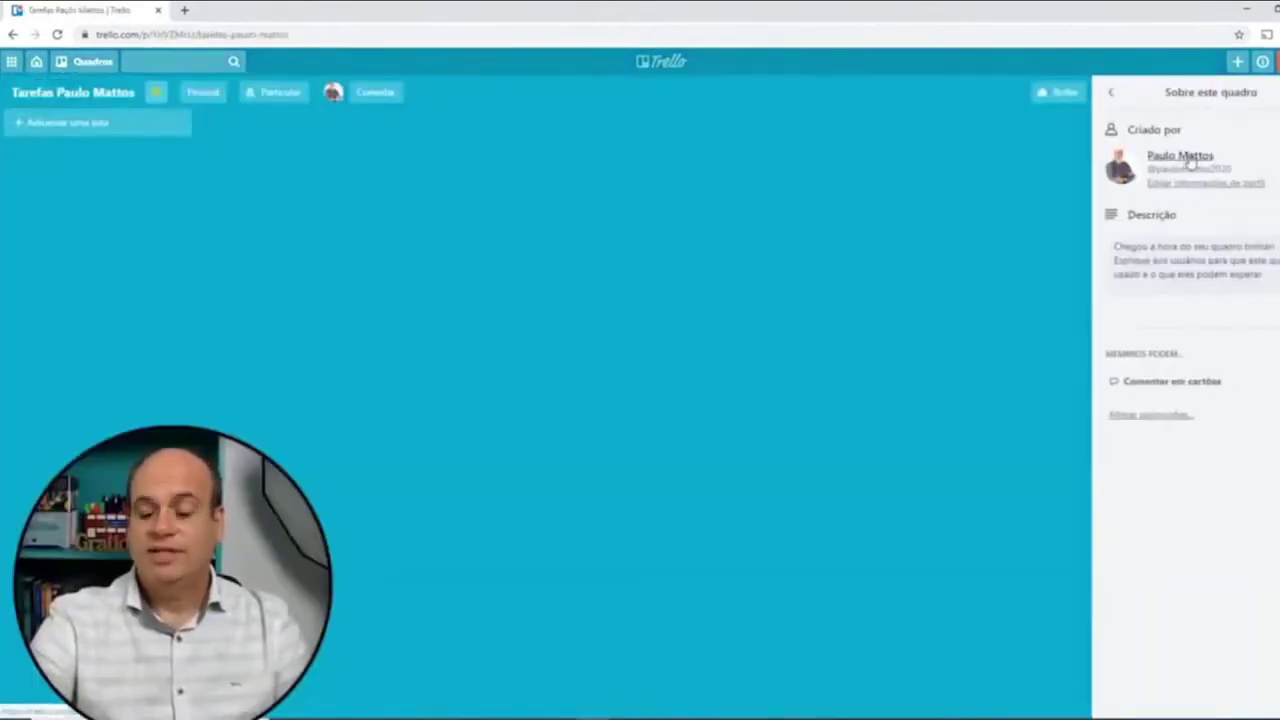
click(1188, 165)
click(10, 36)
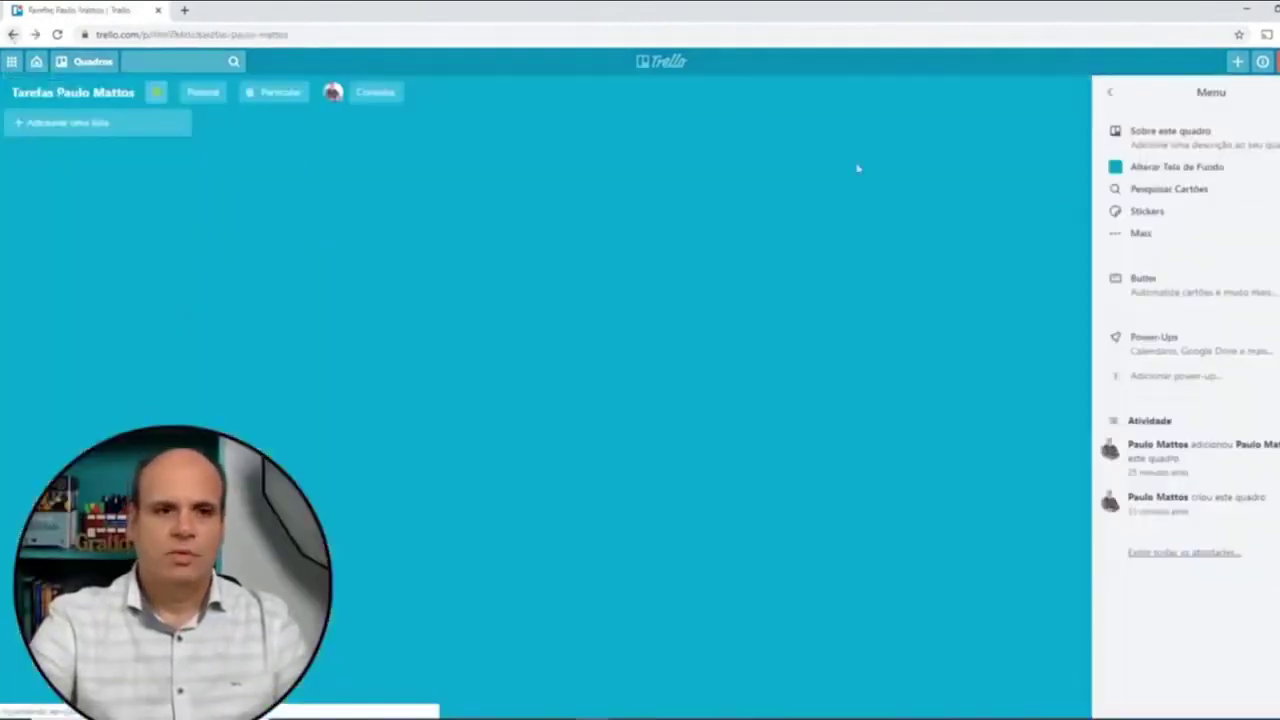
click(1168, 135)
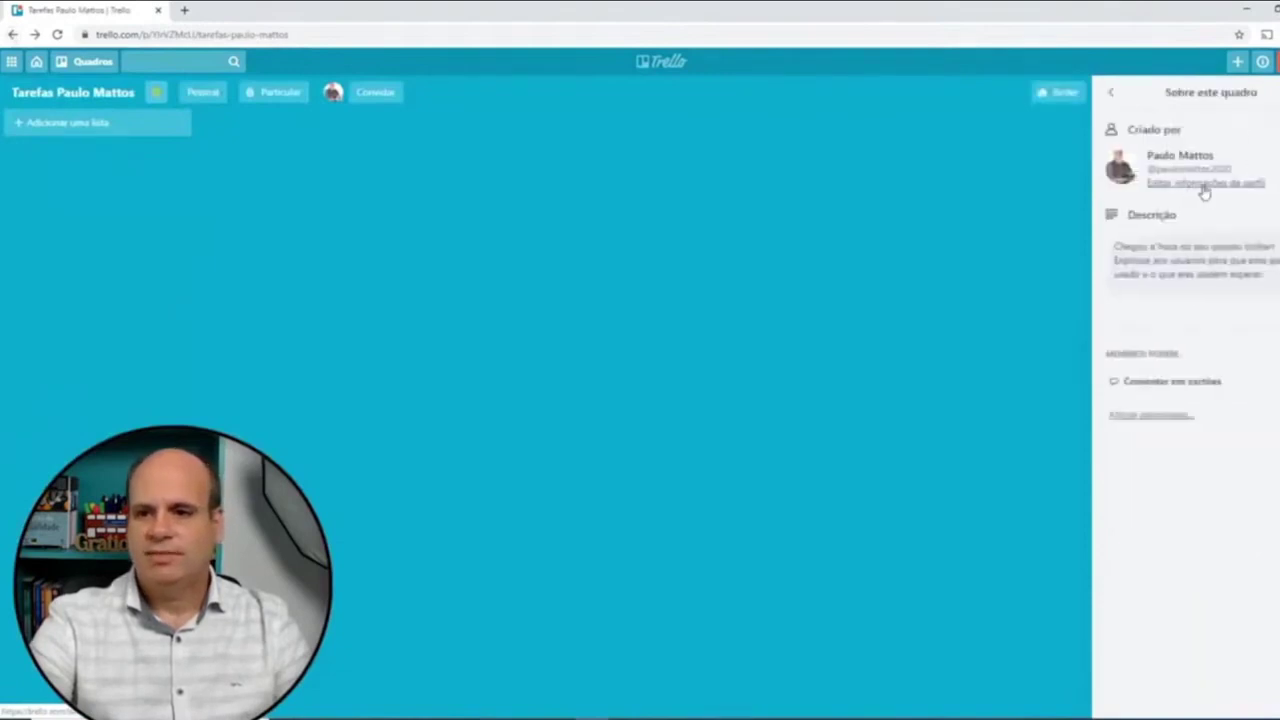
click(1205, 184)
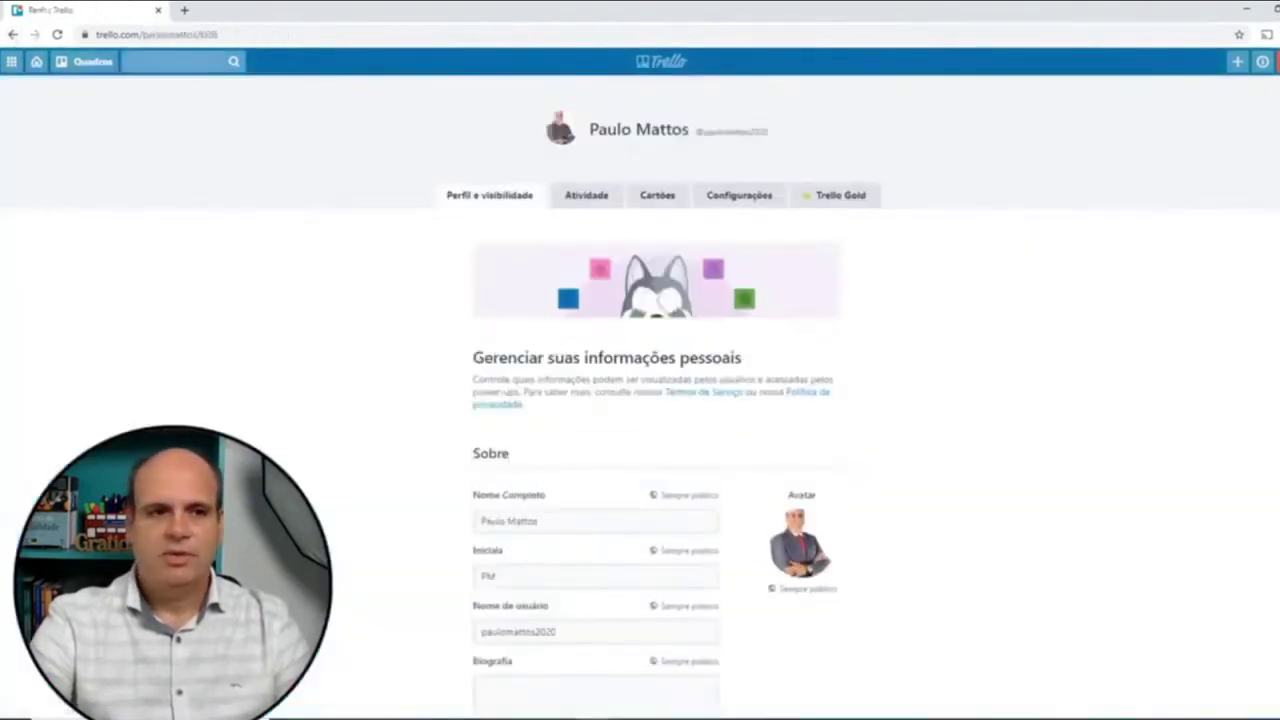
click(12, 34)
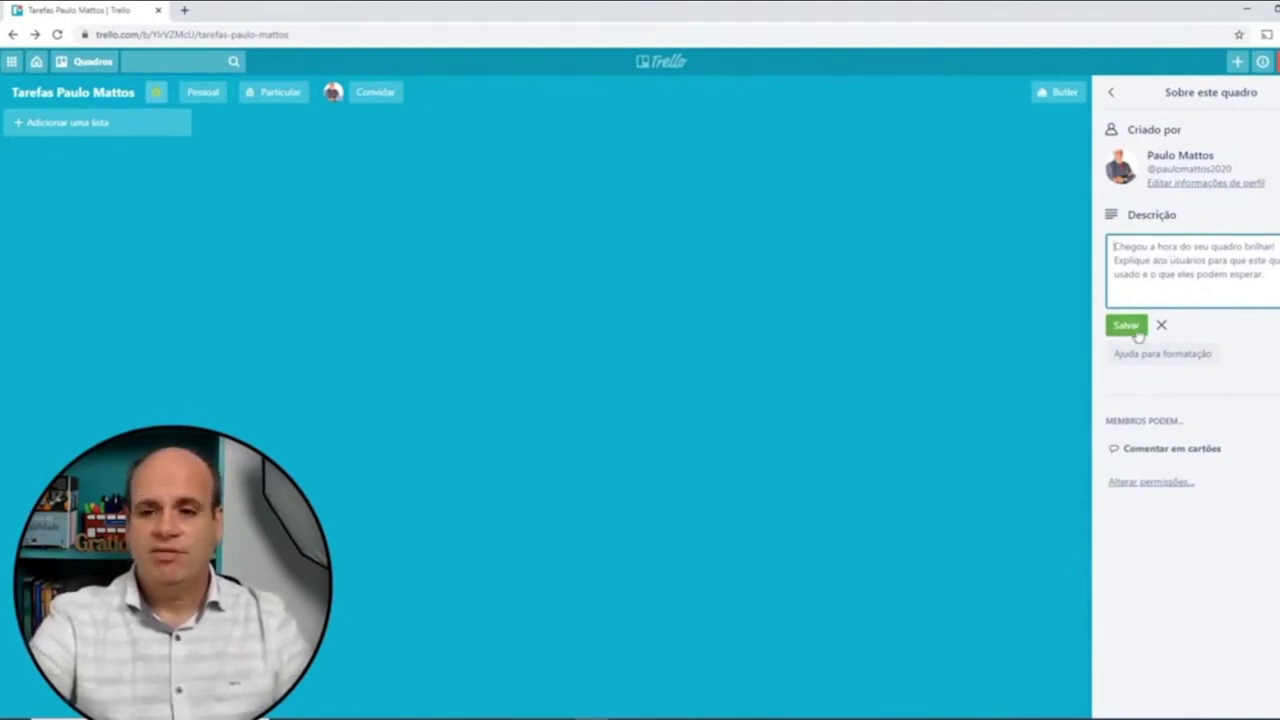
Open the full Markdown article 'Como formatar seu texto no Trello' from formatting help and skim it
click(1190, 358)
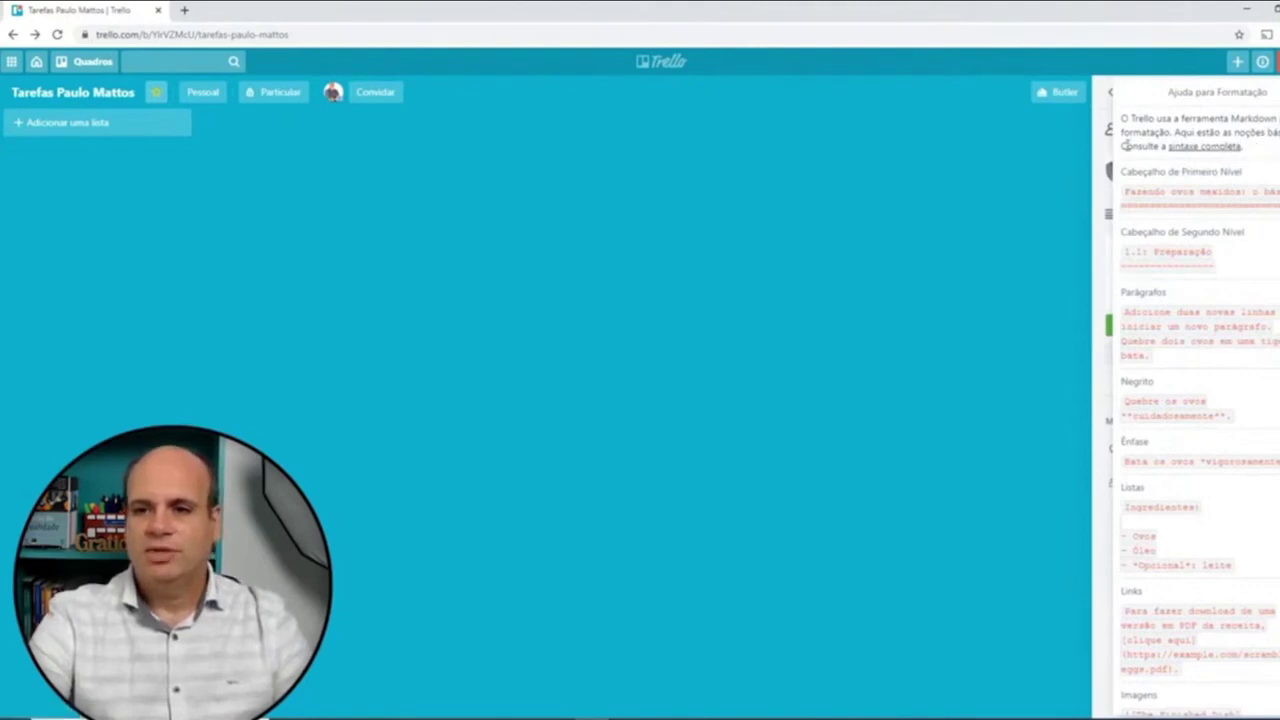
click(1197, 148)
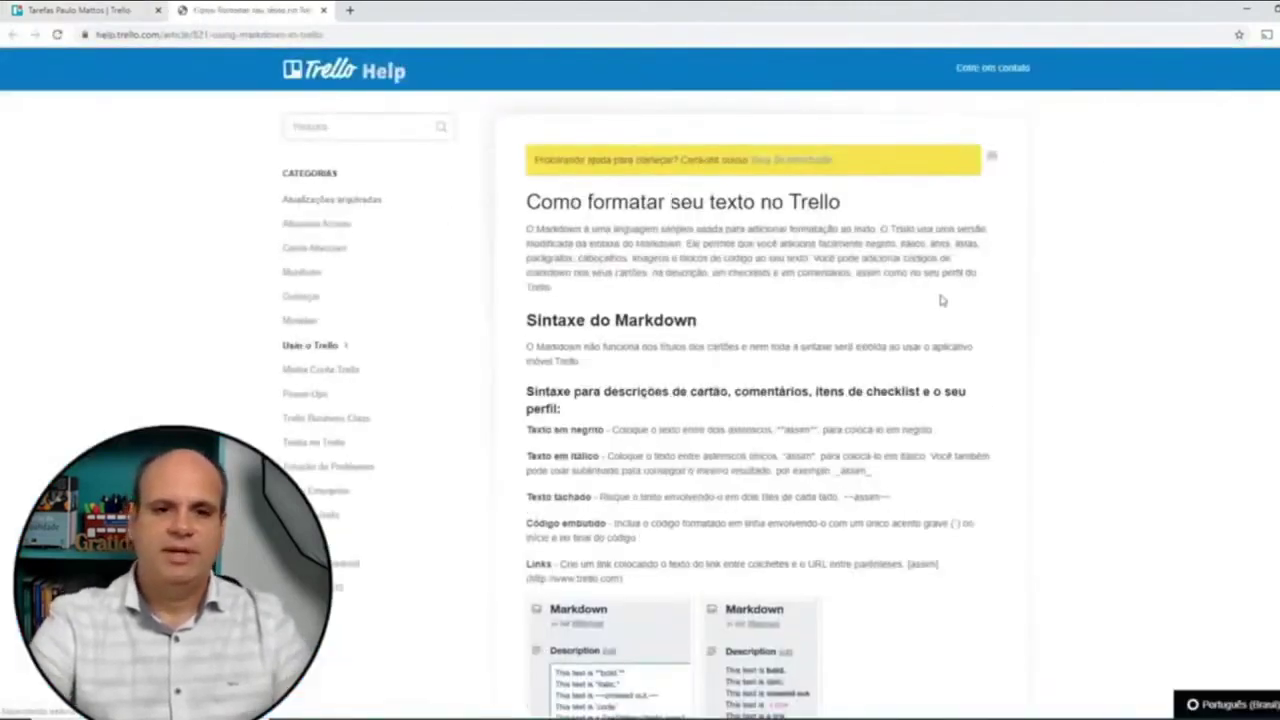
scroll(958, 286, down, 2)
scroll(980, 297, up, 2)
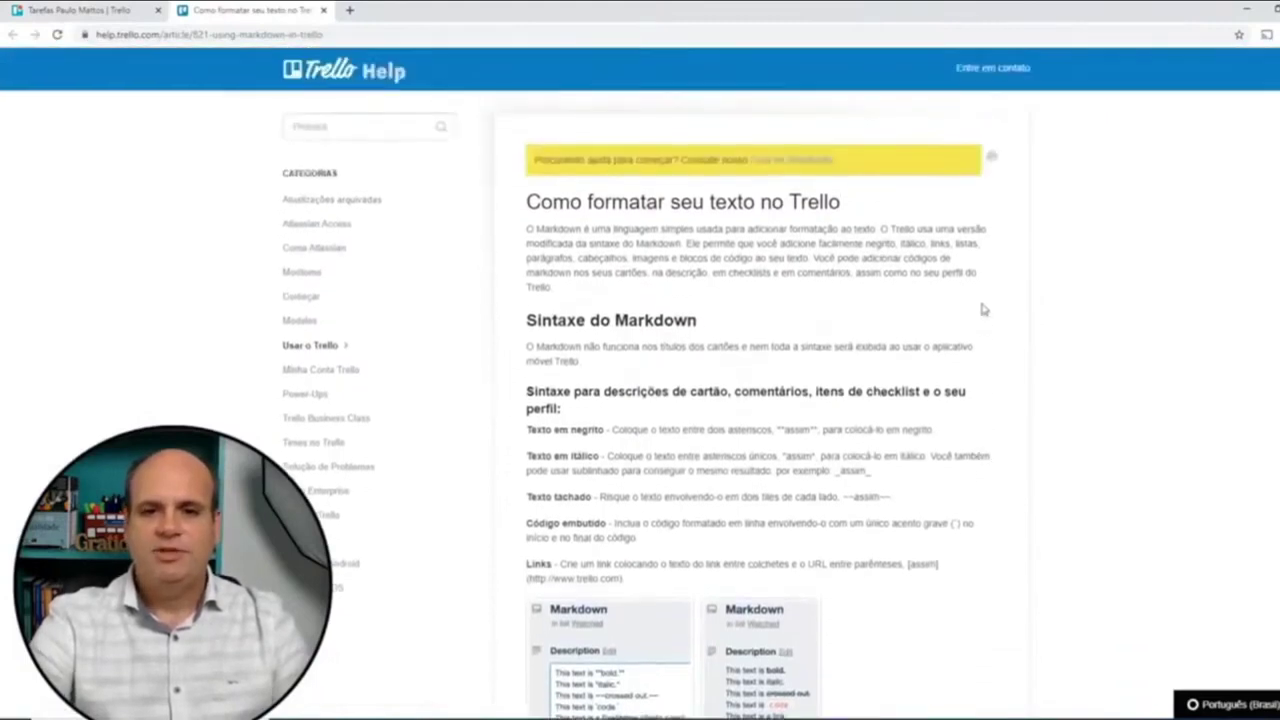
scroll(980, 308, down, 3)
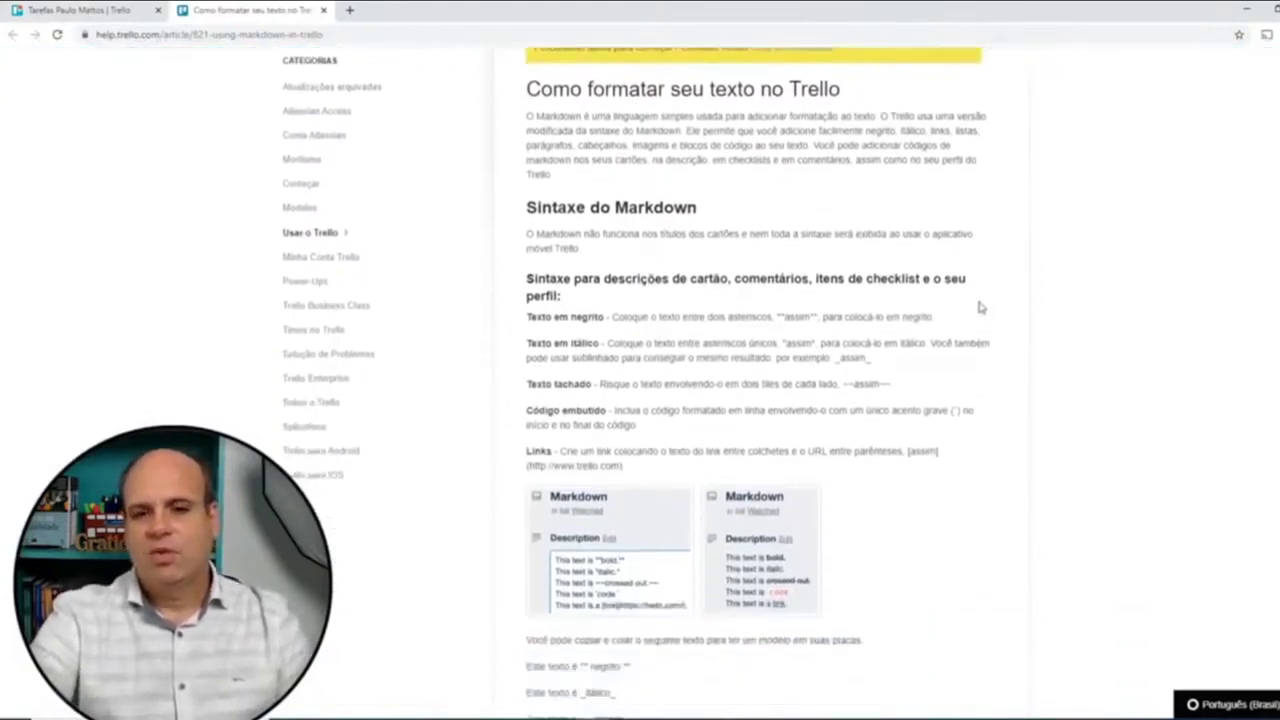
scroll(980, 308, up, 3)
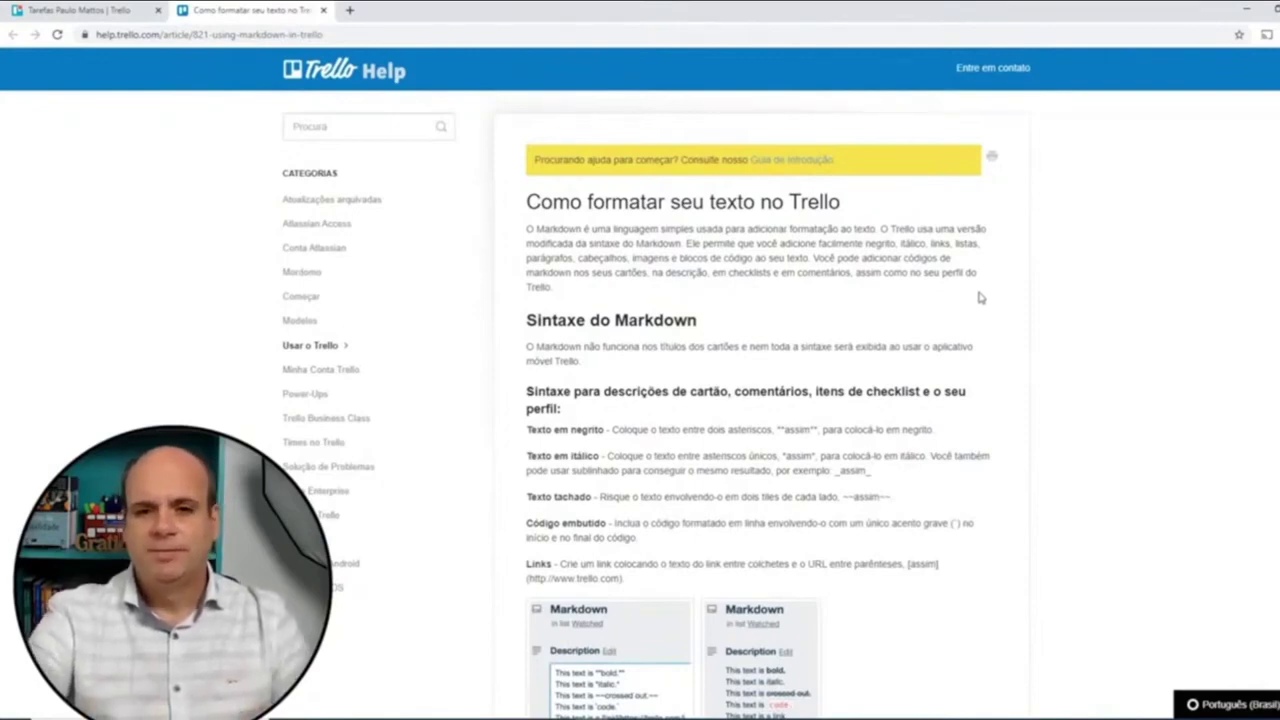
scroll(928, 262, down, 5)
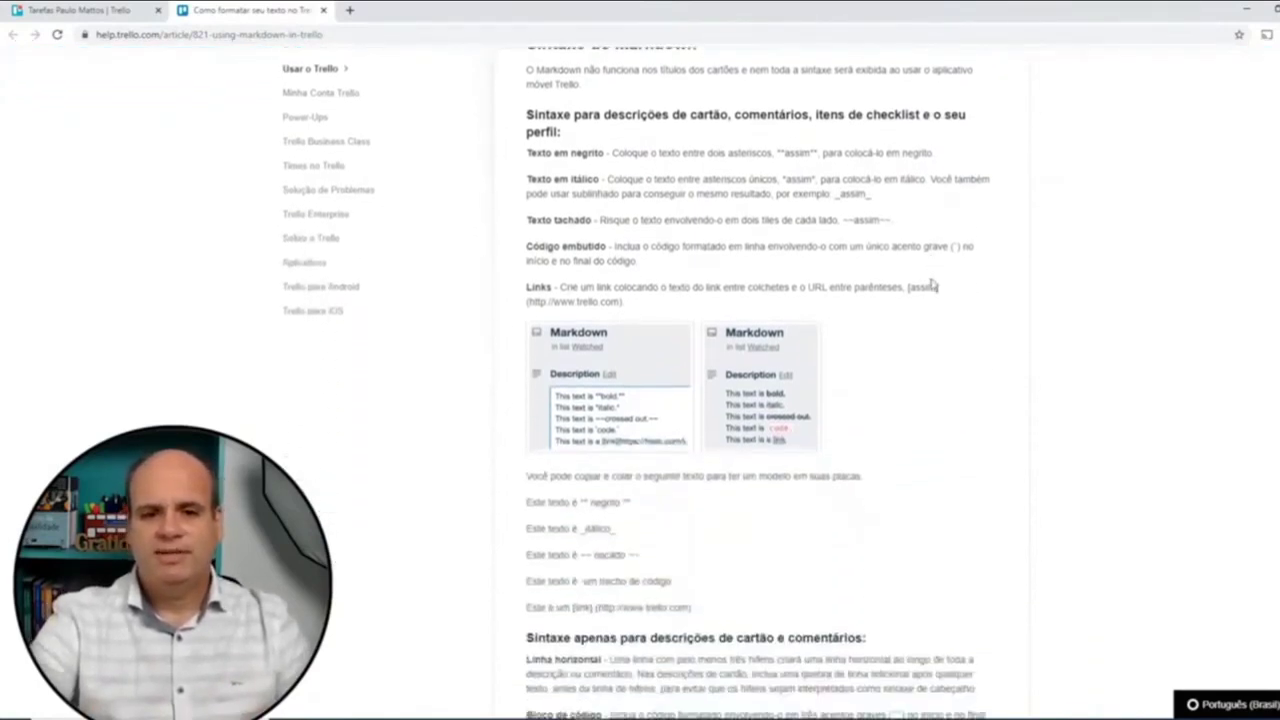
scroll(931, 286, down, 4)
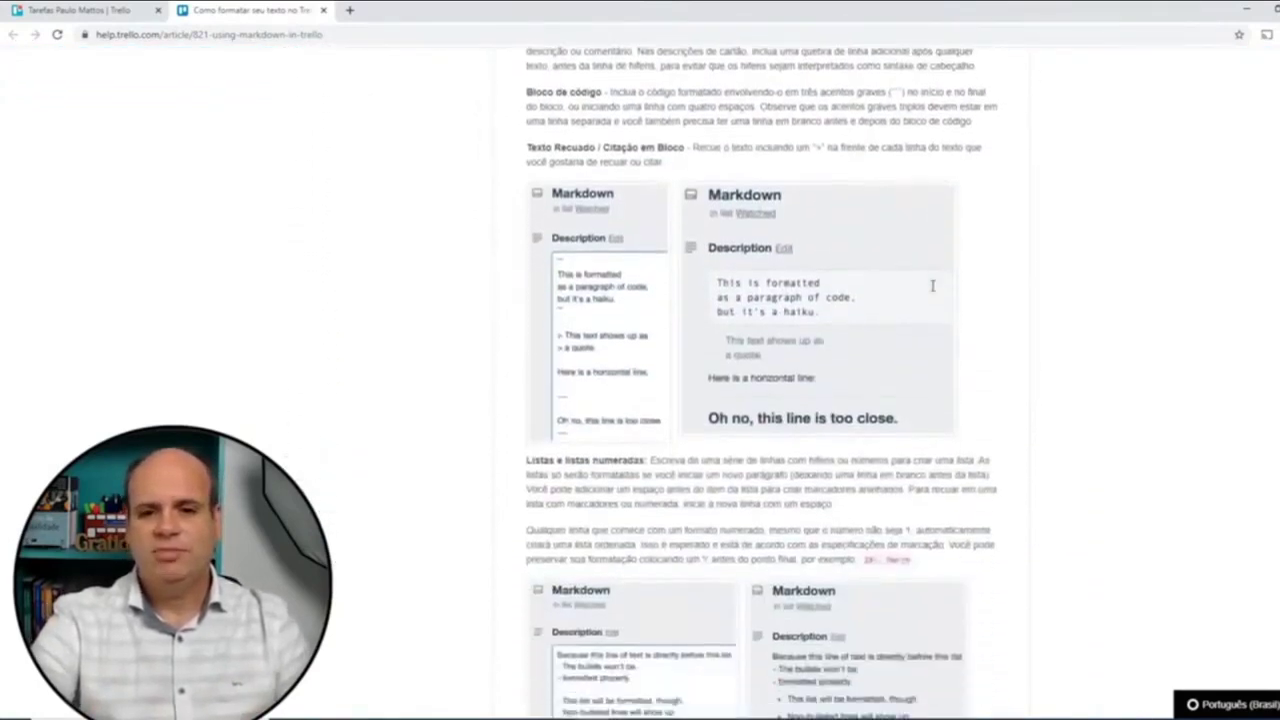
scroll(935, 300, up, 2)
scroll(930, 300, up, 6)
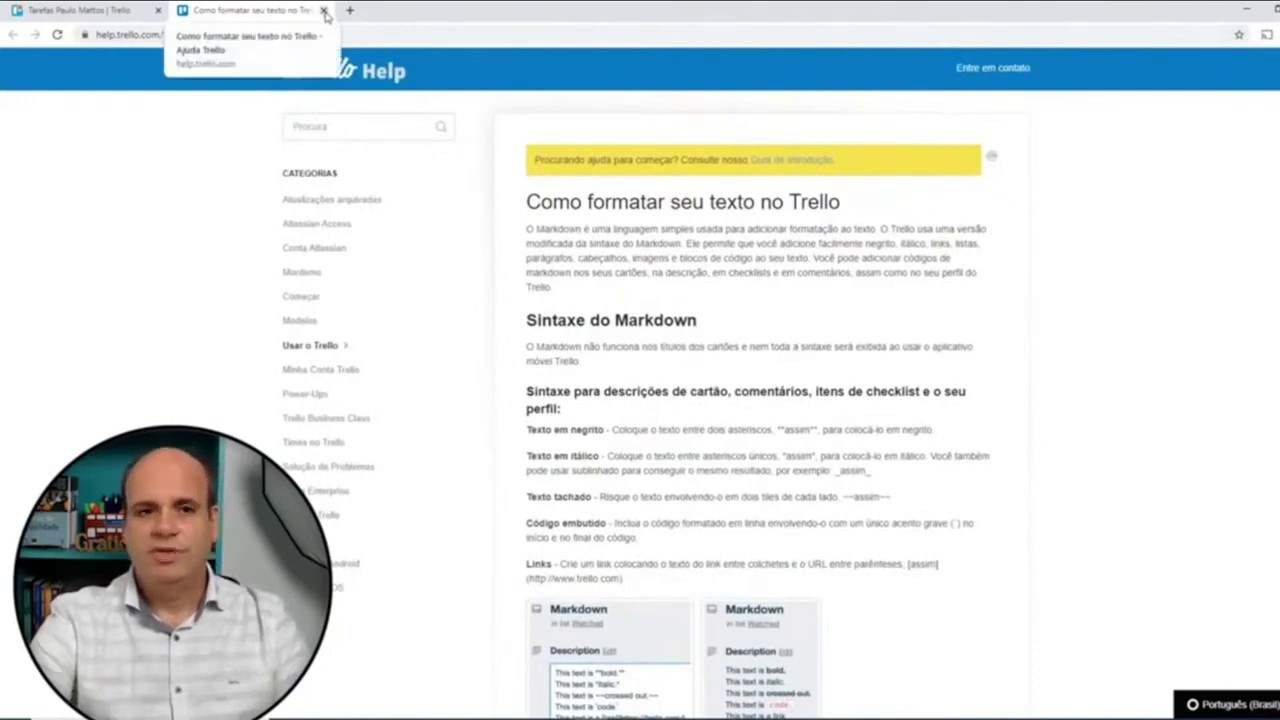
Close the help tab and save the board description as '**Teste** de negrito'
click(325, 14)
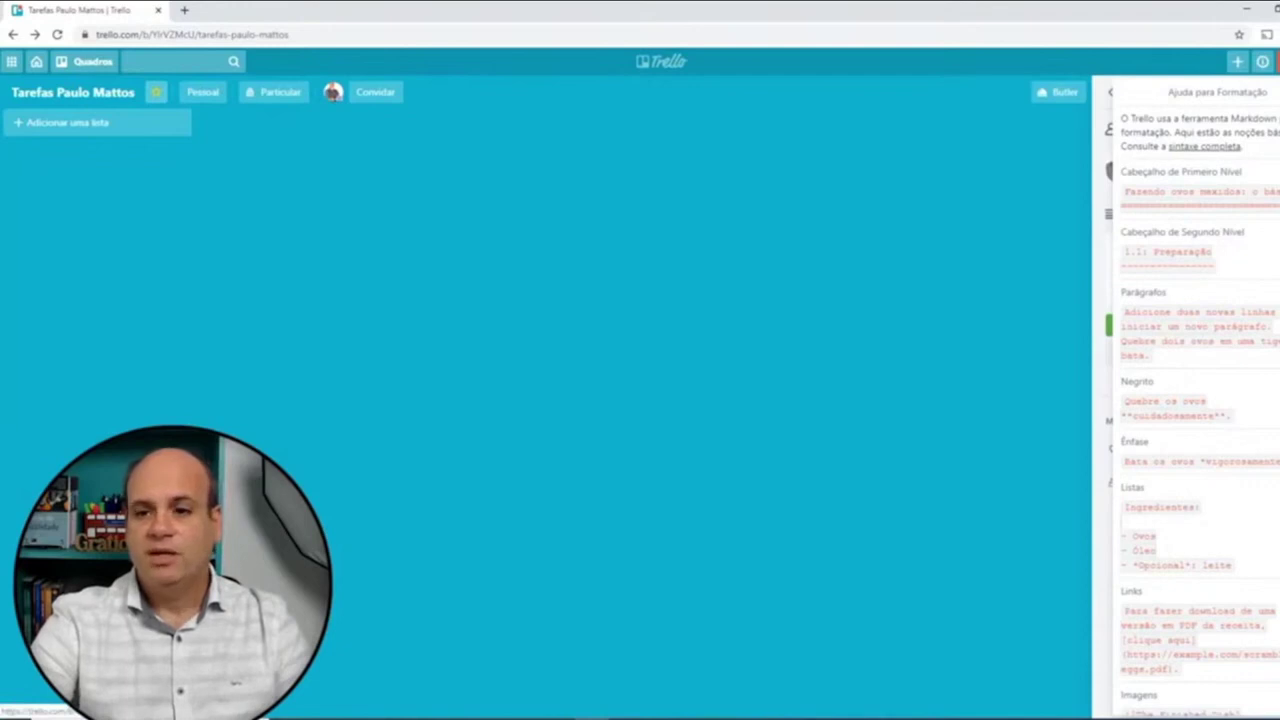
click(1110, 91)
click(1160, 258)
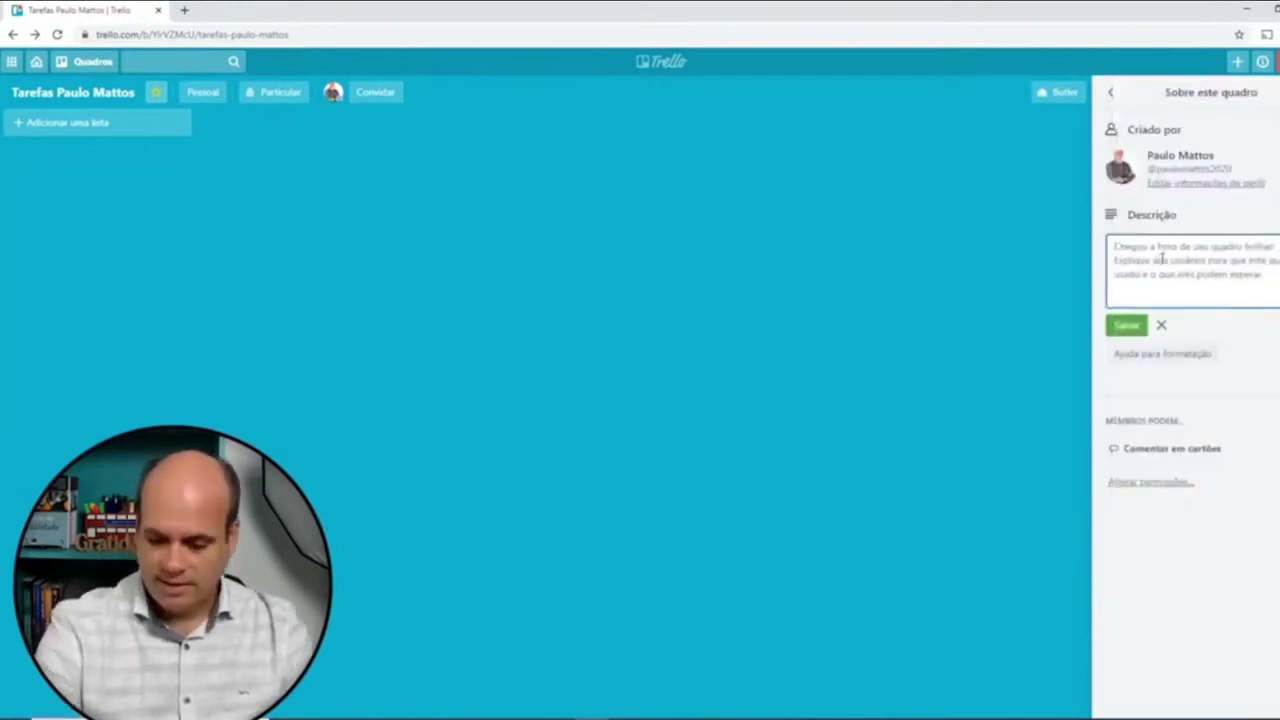
text(*)
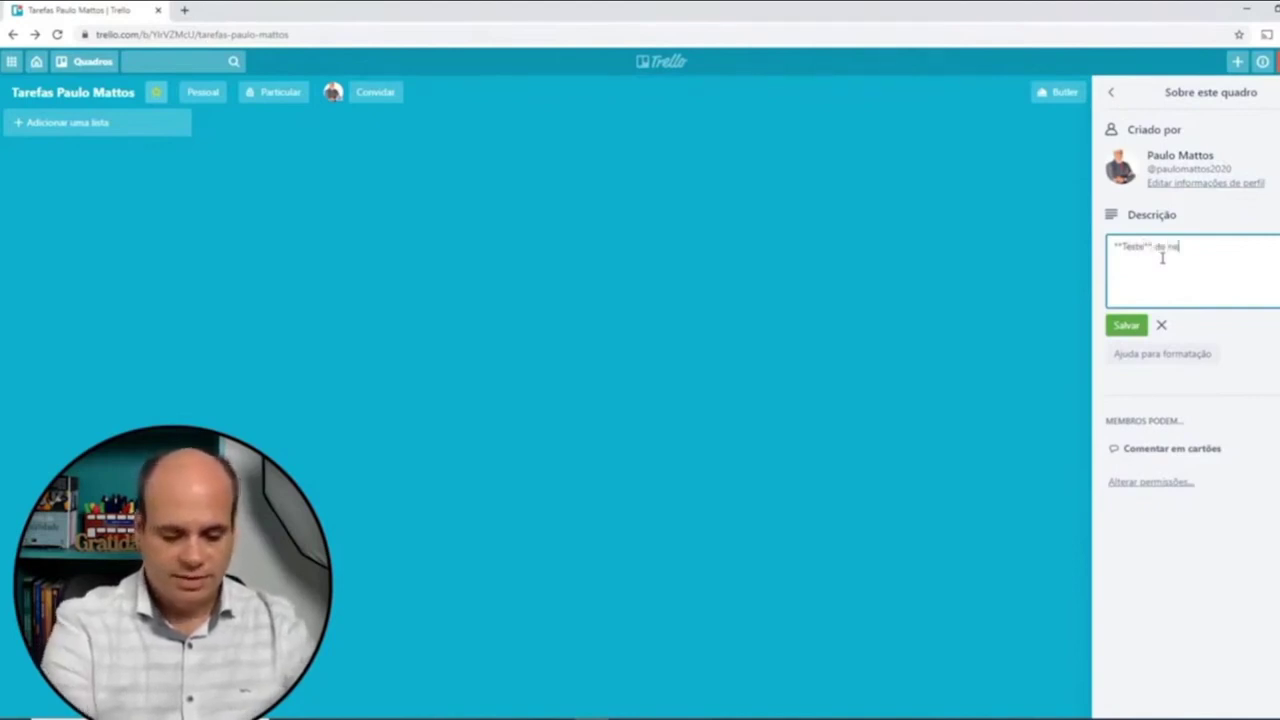
click(1124, 325)
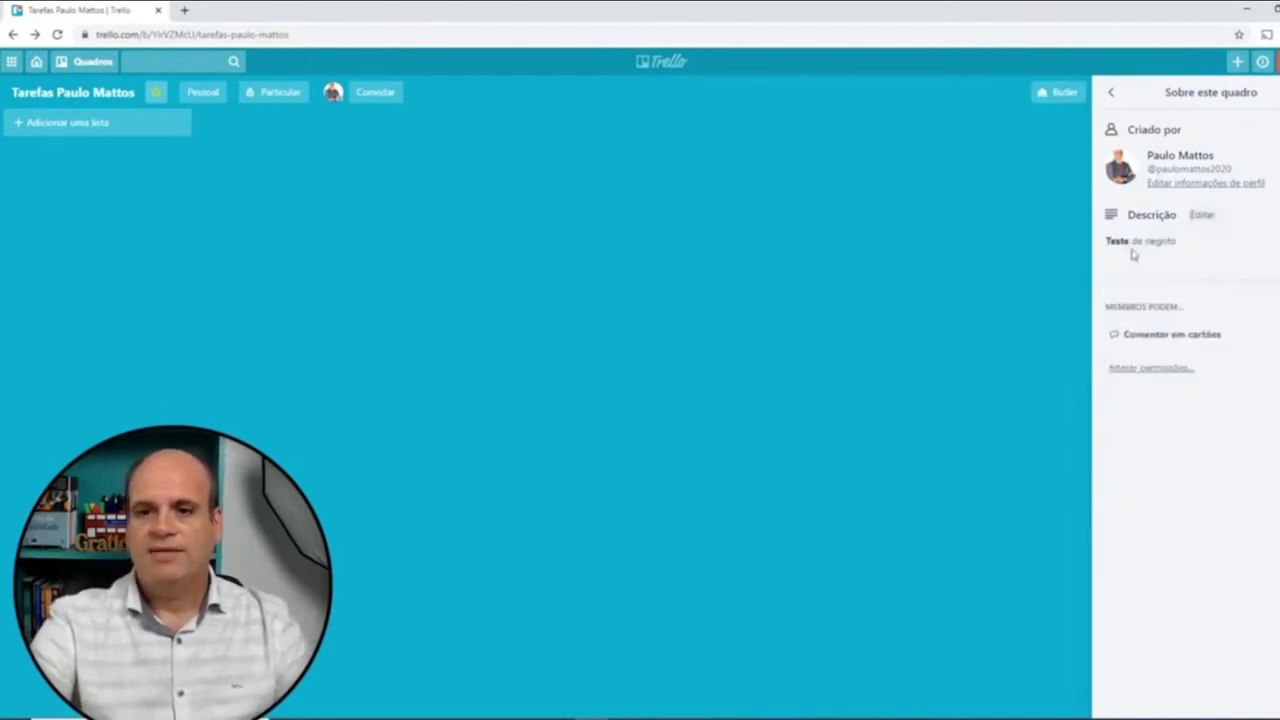
Re-edit the description, review formatting help, save it again and close the side menu
click(1200, 215)
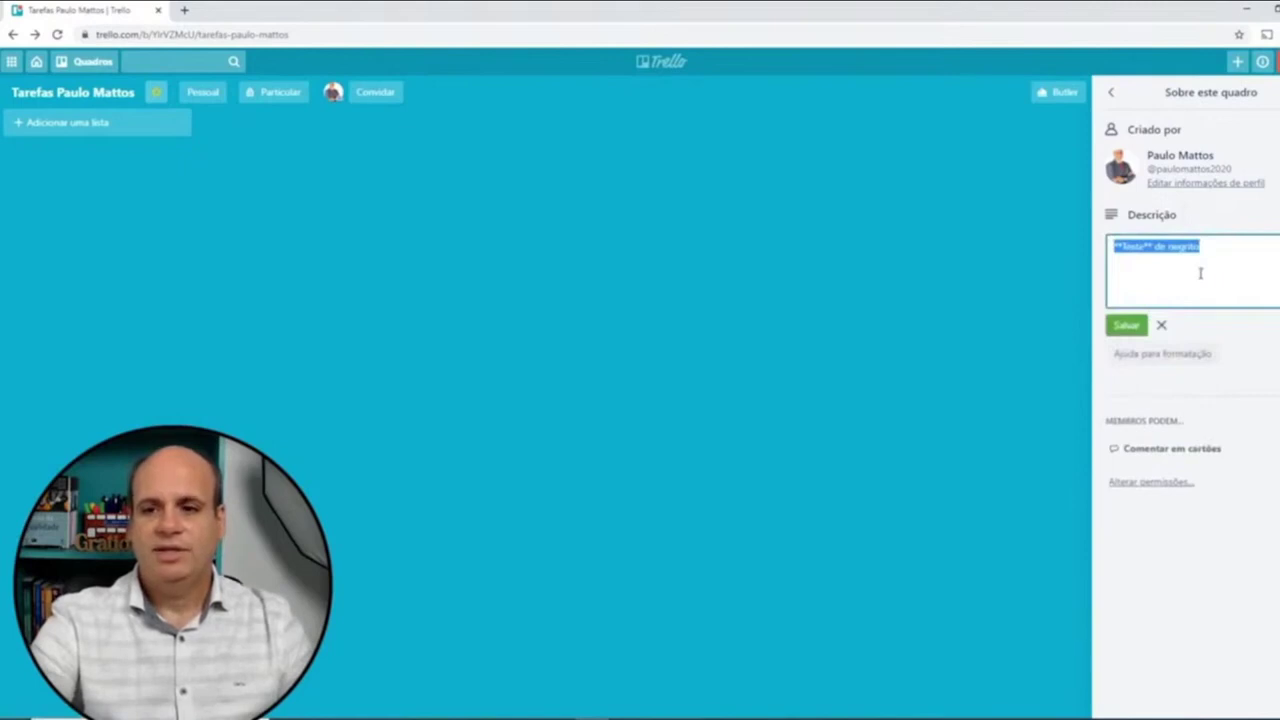
click(1200, 273)
click(1166, 357)
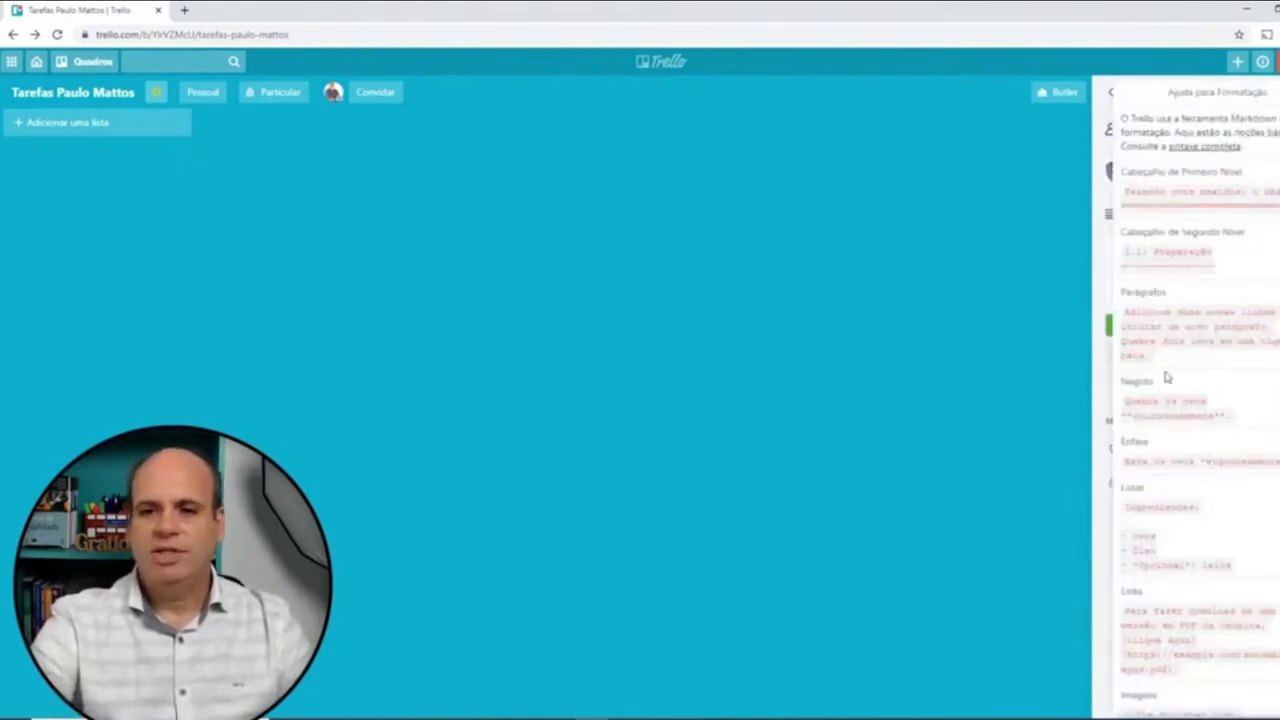
scroll(1170, 380, down, 1)
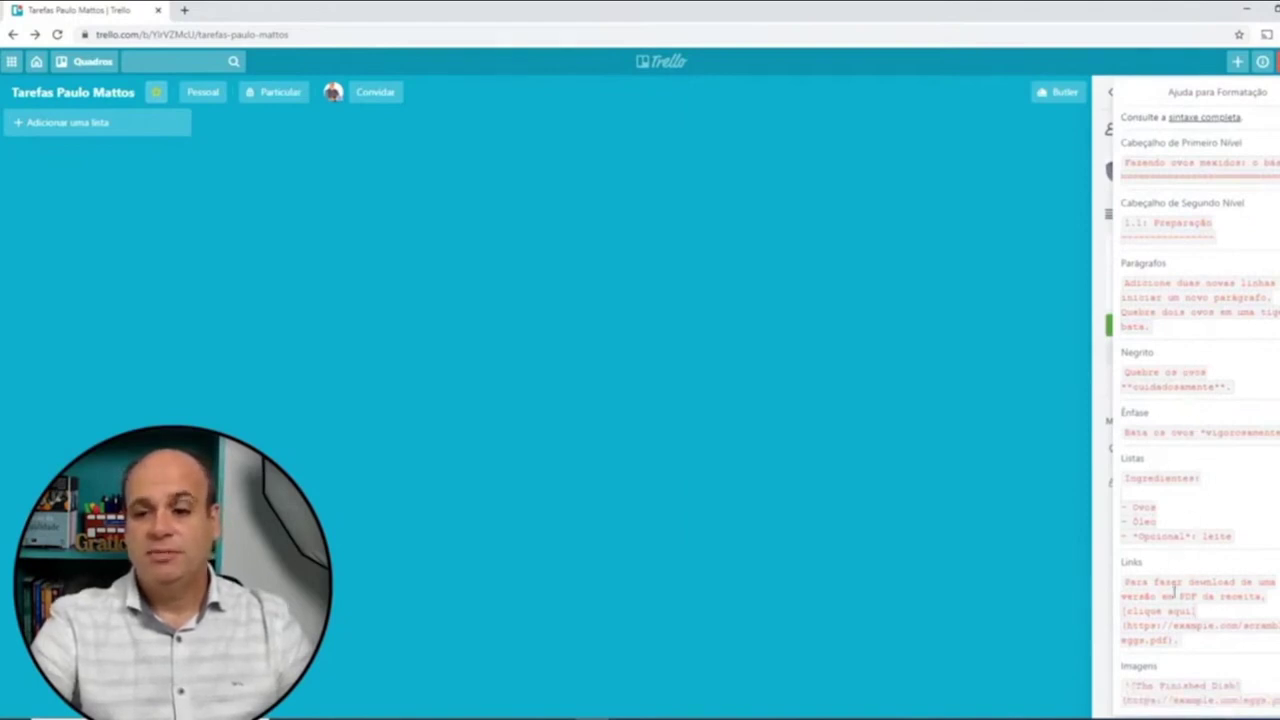
key(Escape)
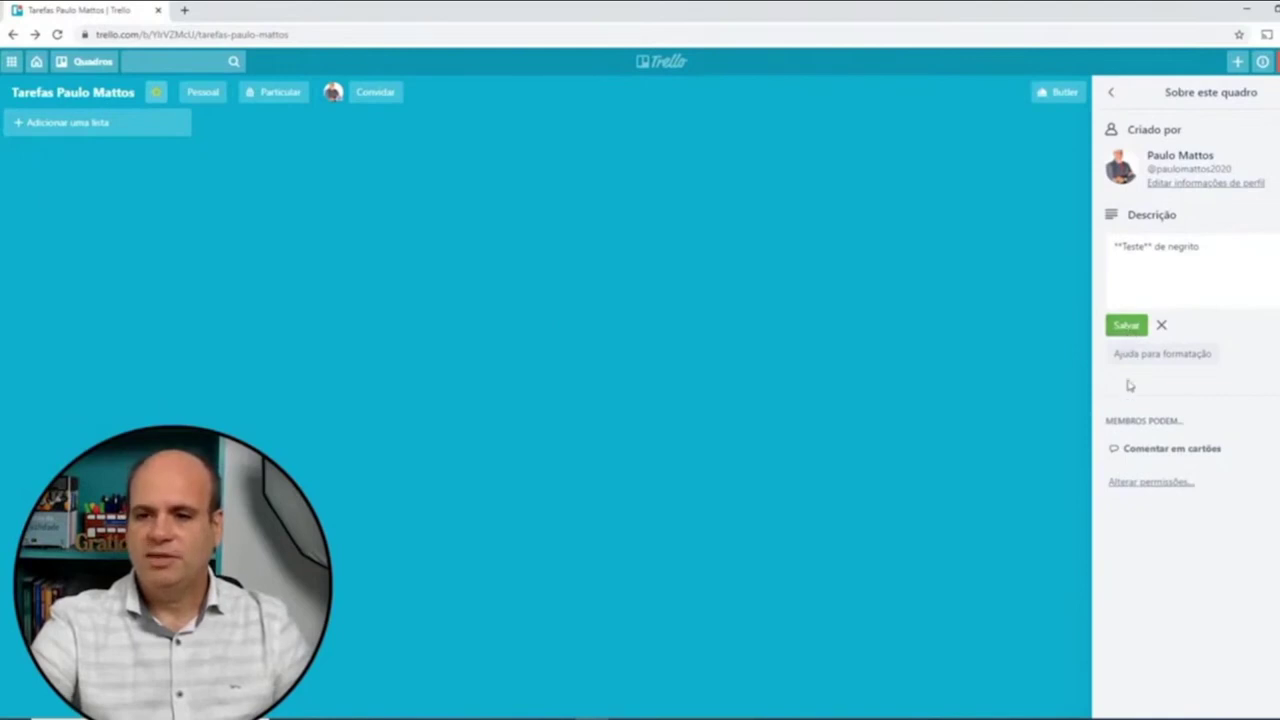
click(1135, 329)
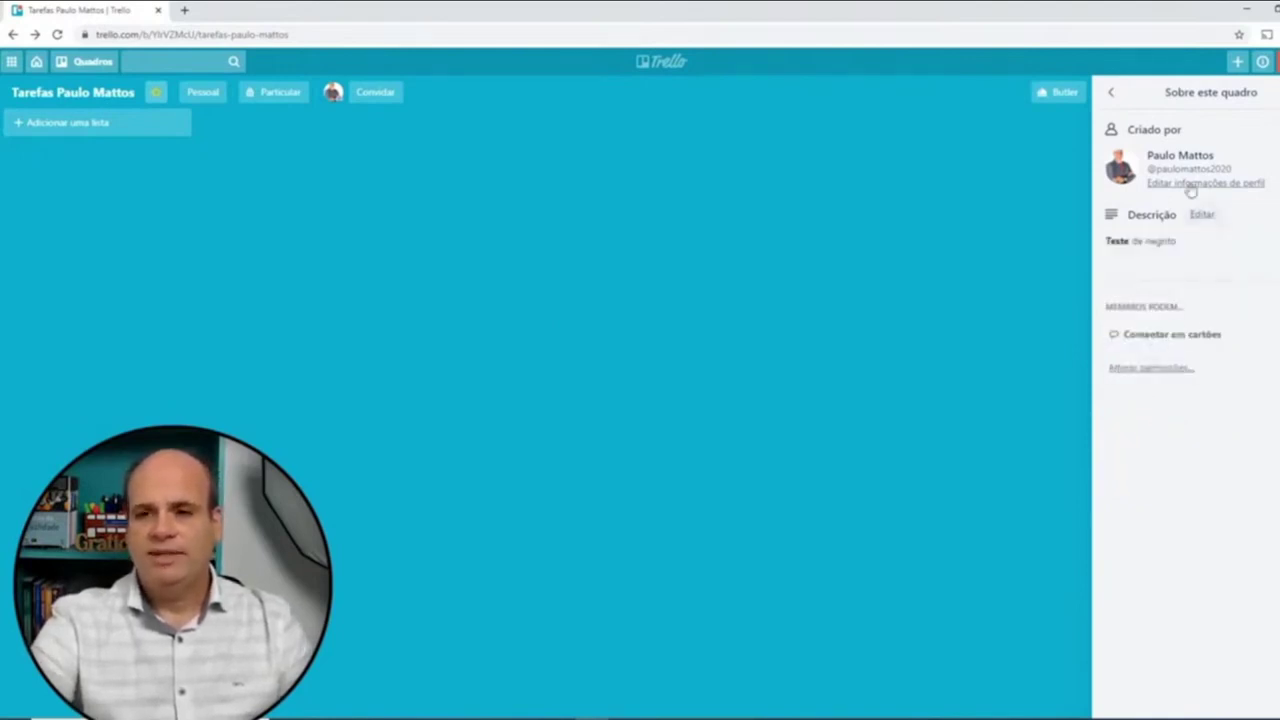
click(1264, 92)
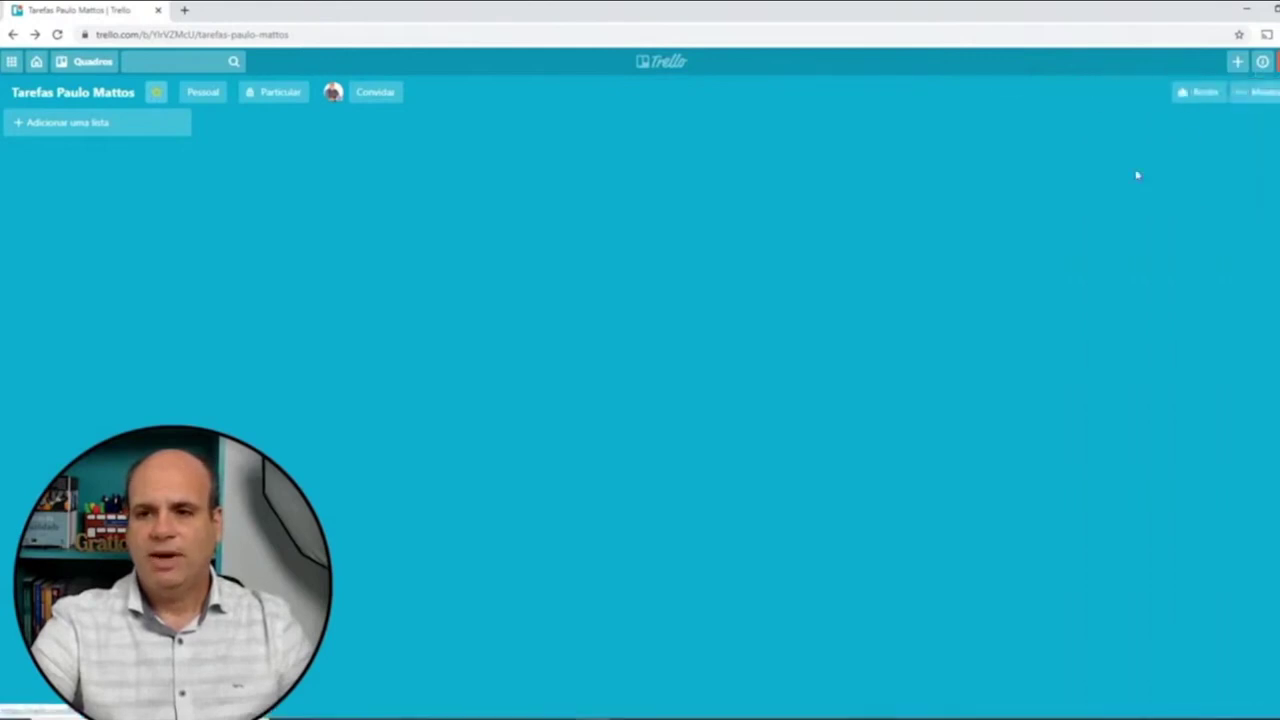
Try several Unsplash background photos, including a snowy mountain lake, ending on yellow and blue feathers
click(1250, 92)
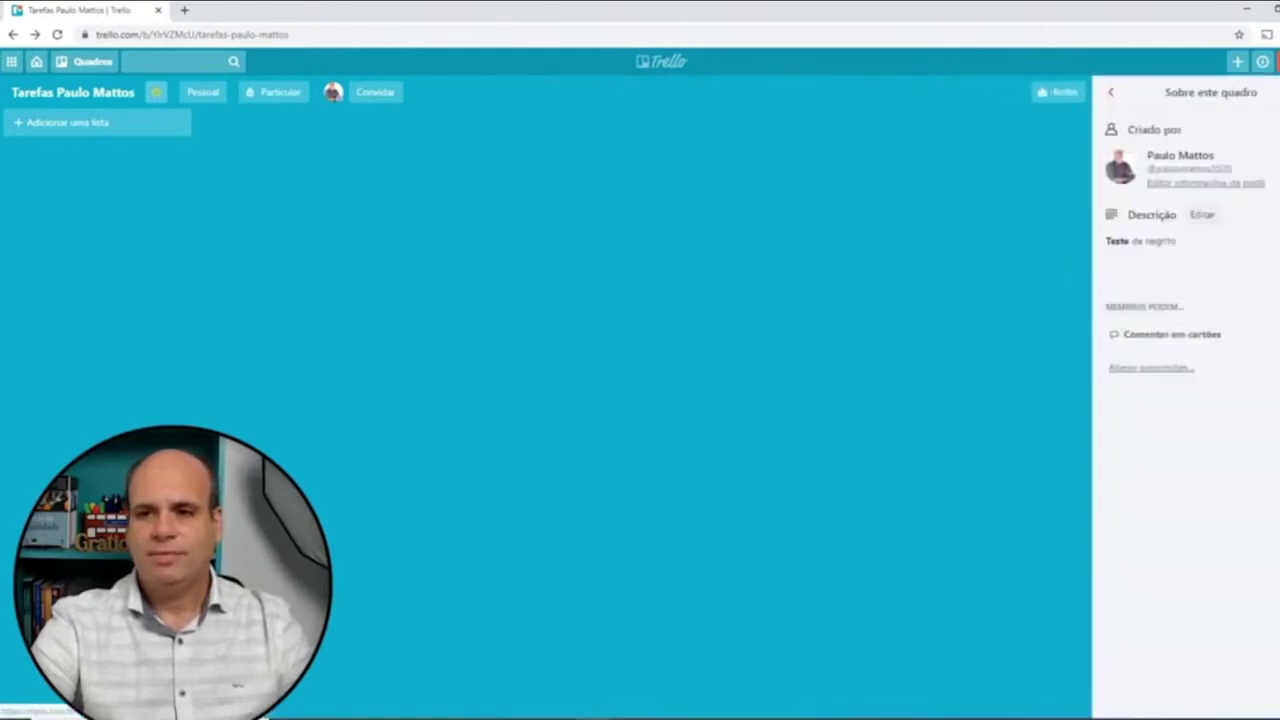
click(1115, 95)
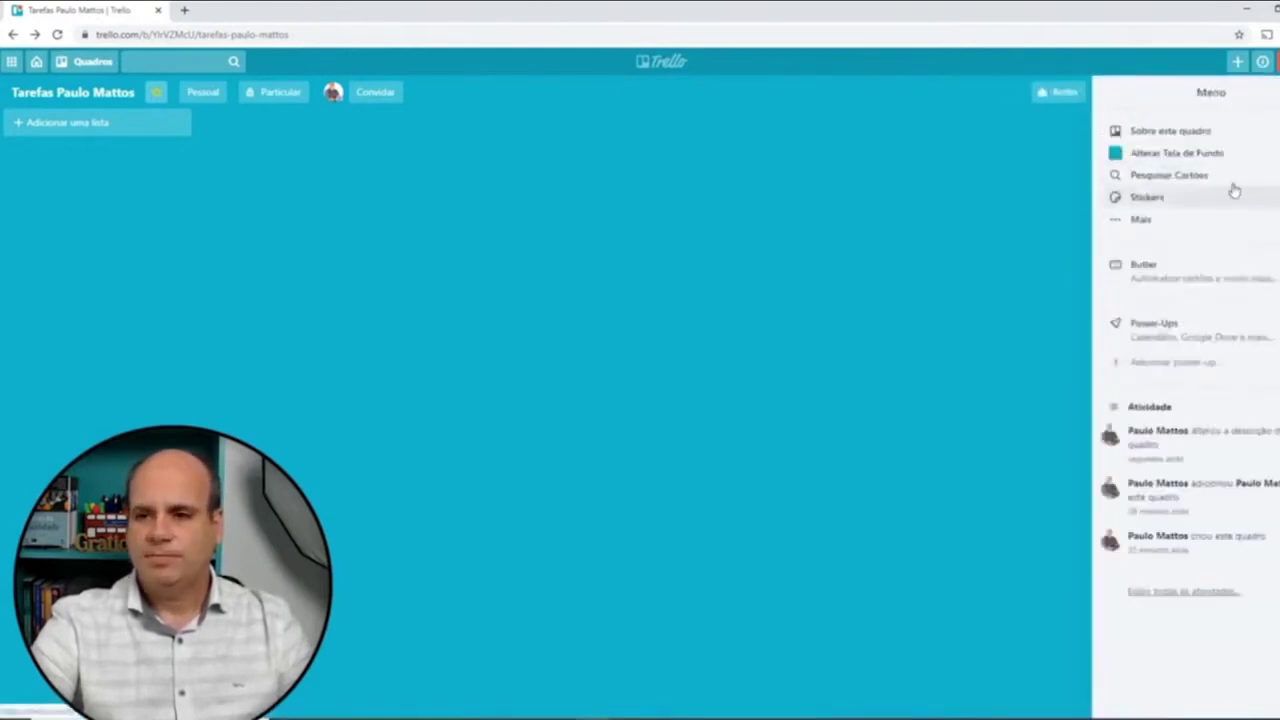
click(1223, 155)
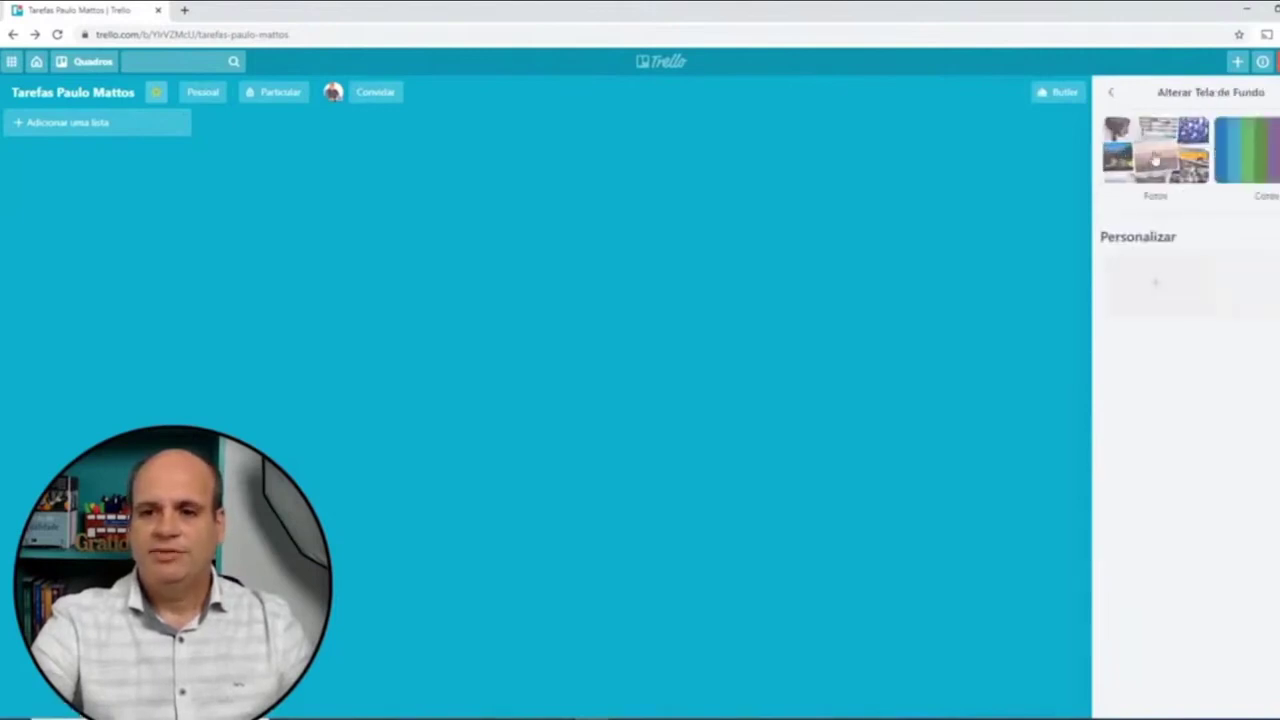
click(1155, 155)
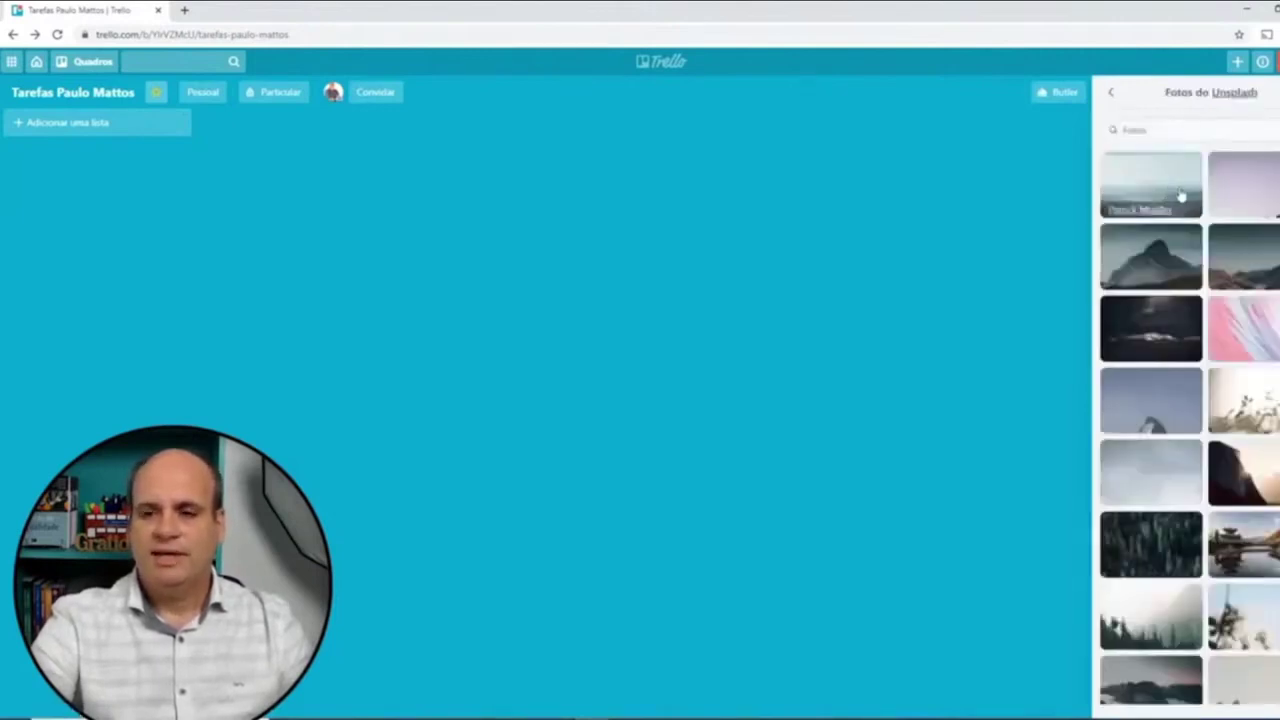
scroll(1230, 310, down, 10)
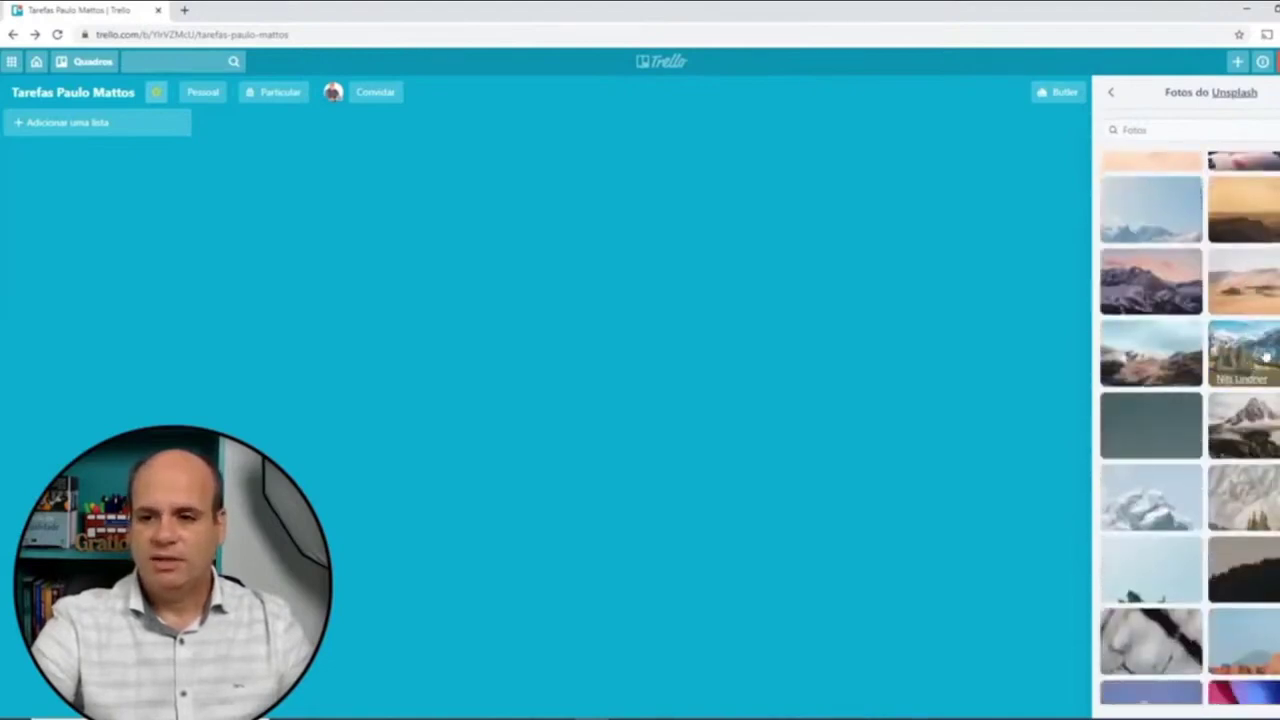
click(1262, 356)
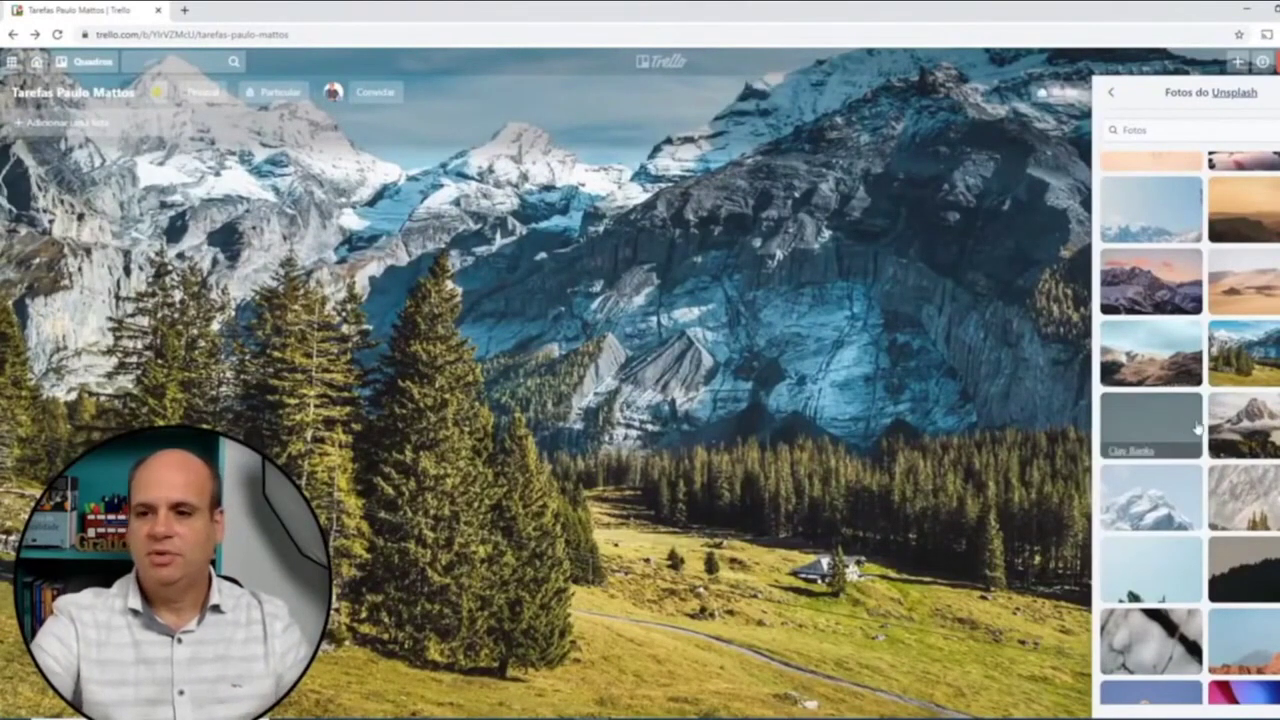
click(1140, 410)
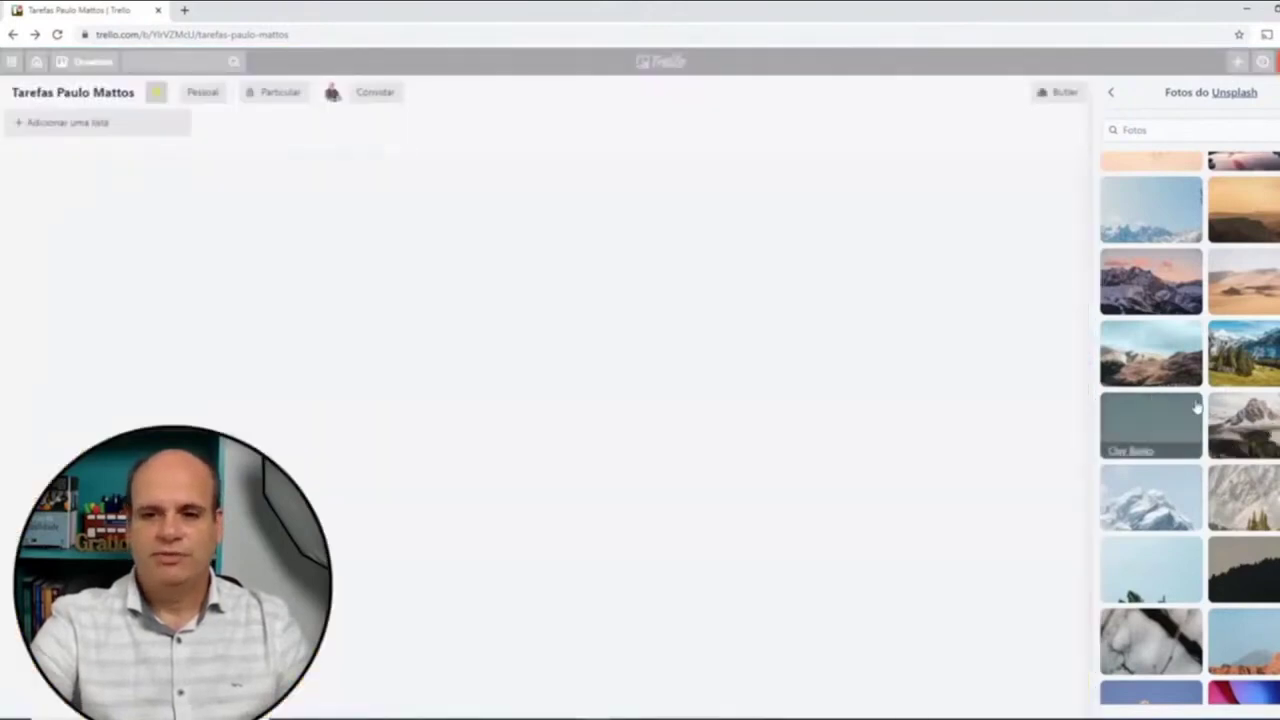
click(1236, 438)
scroll(1235, 442, down, 10)
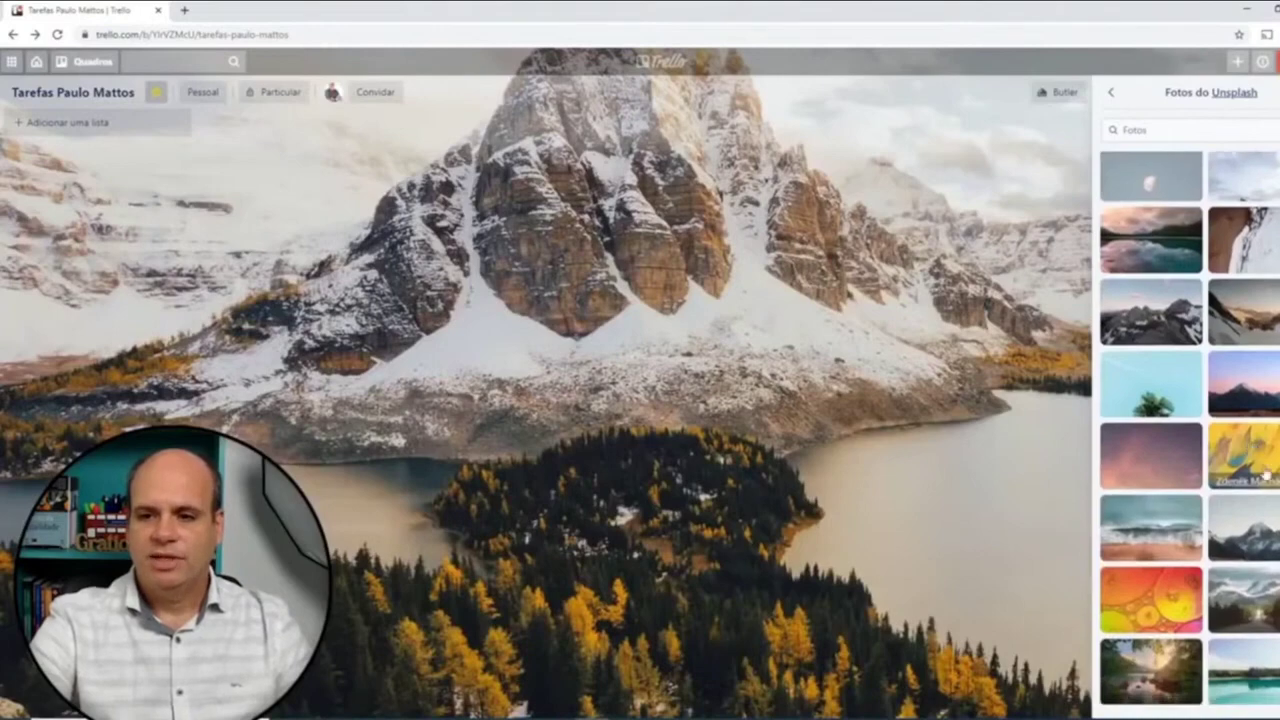
click(1260, 455)
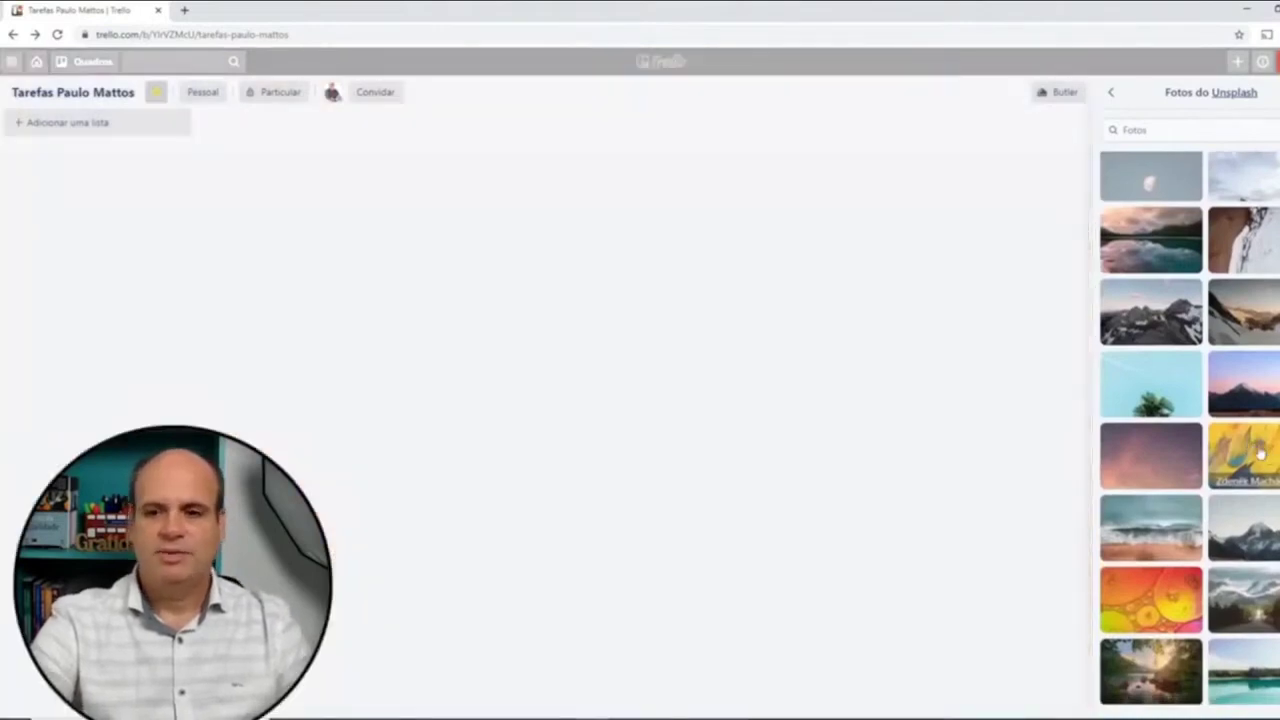
scroll(1258, 452, down, 10)
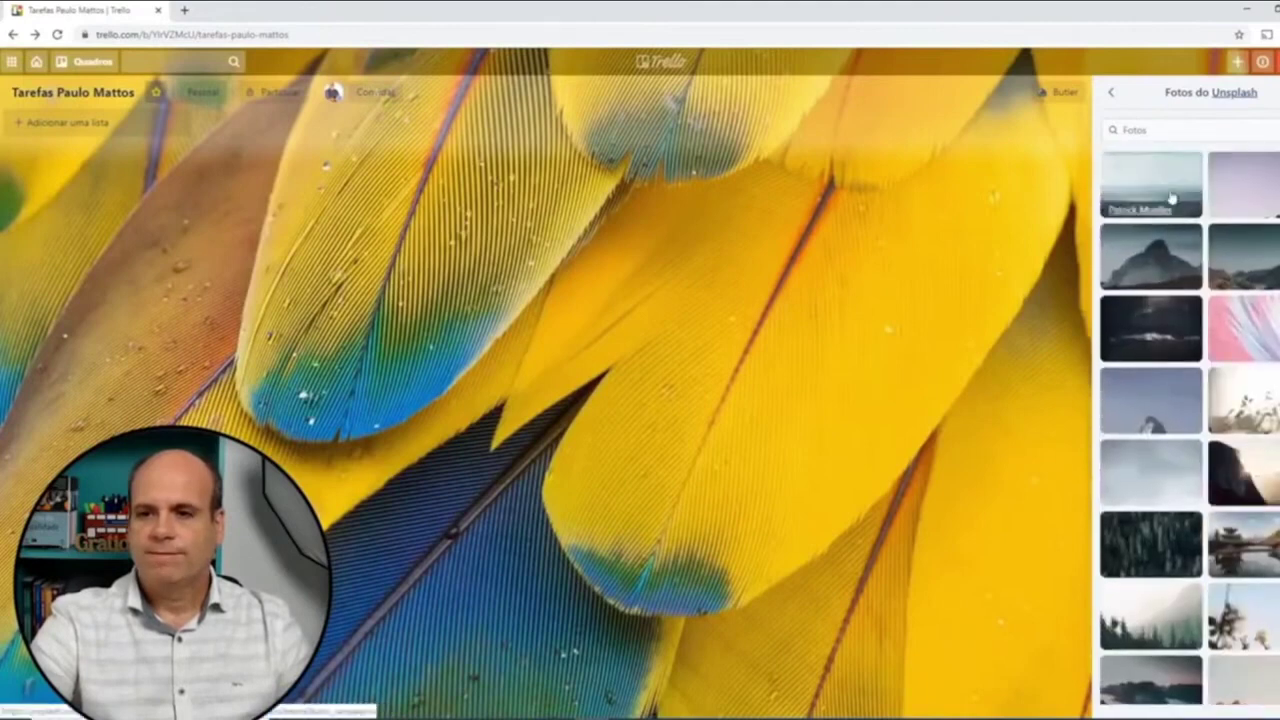
Try blue, orange, red, green, purple and bright green colours, settling on light blue
click(1112, 100)
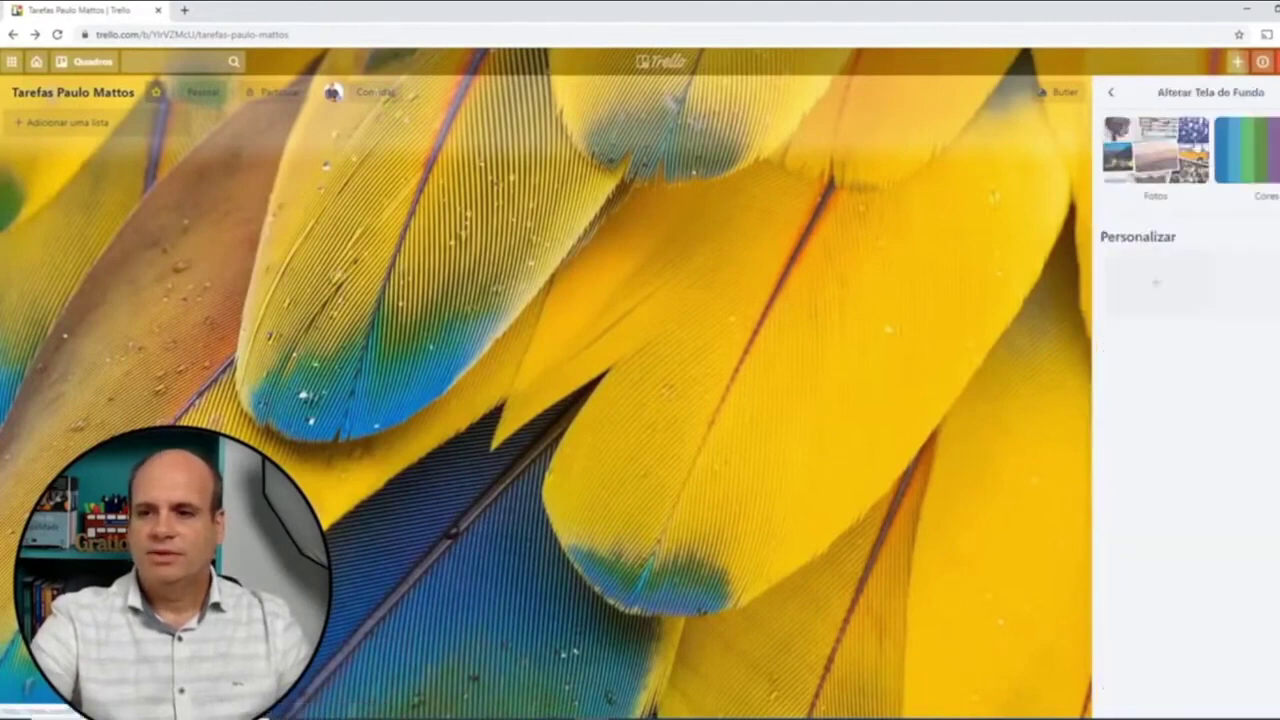
click(1245, 150)
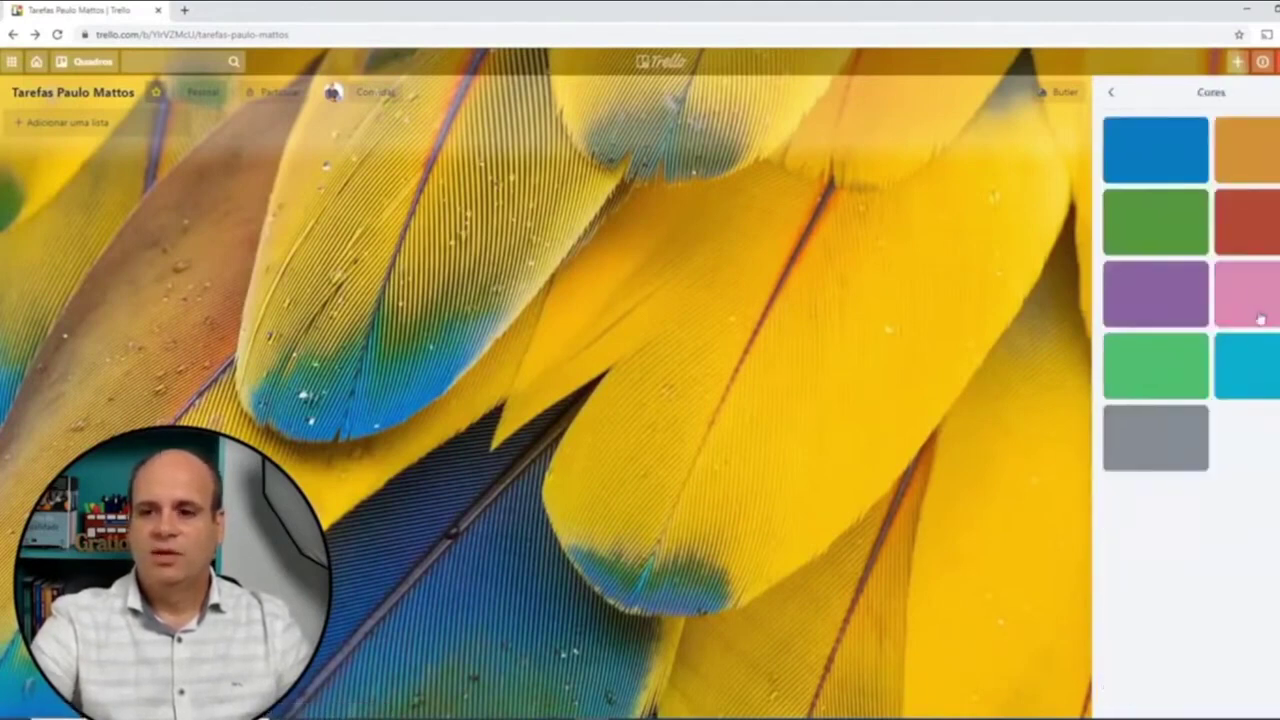
click(1244, 366)
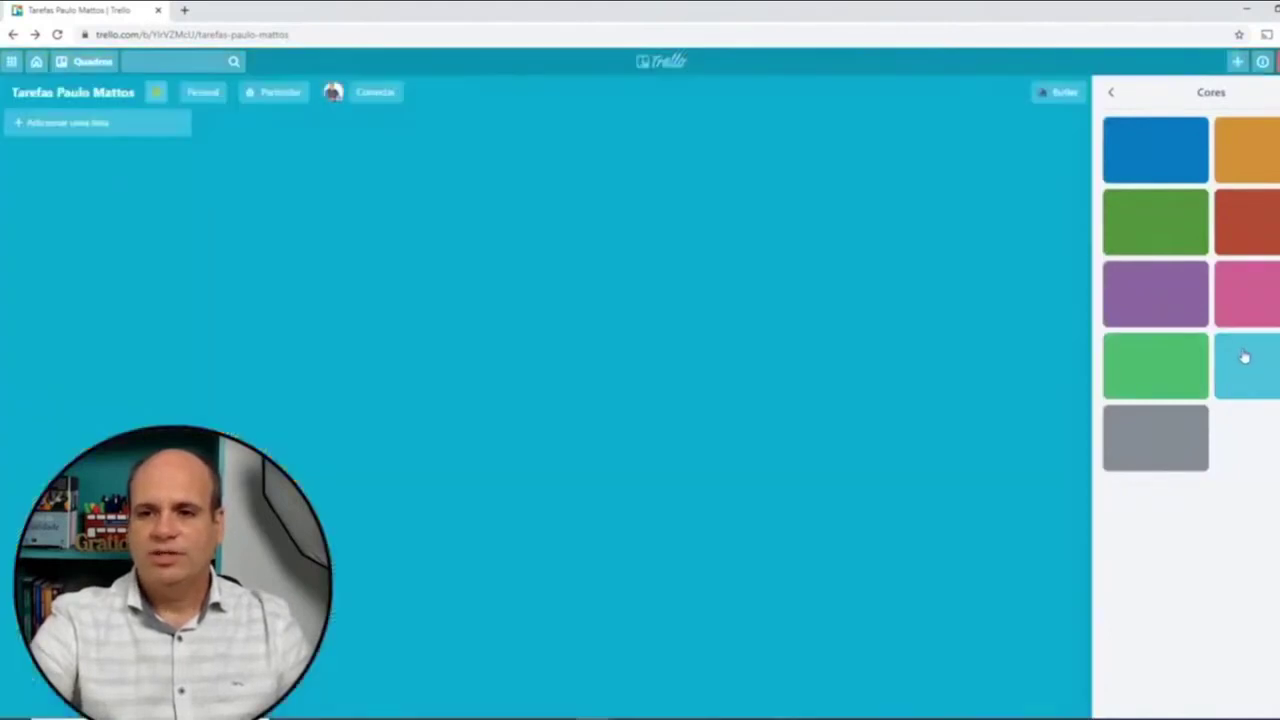
click(1150, 143)
click(1251, 149)
click(1257, 237)
click(1162, 245)
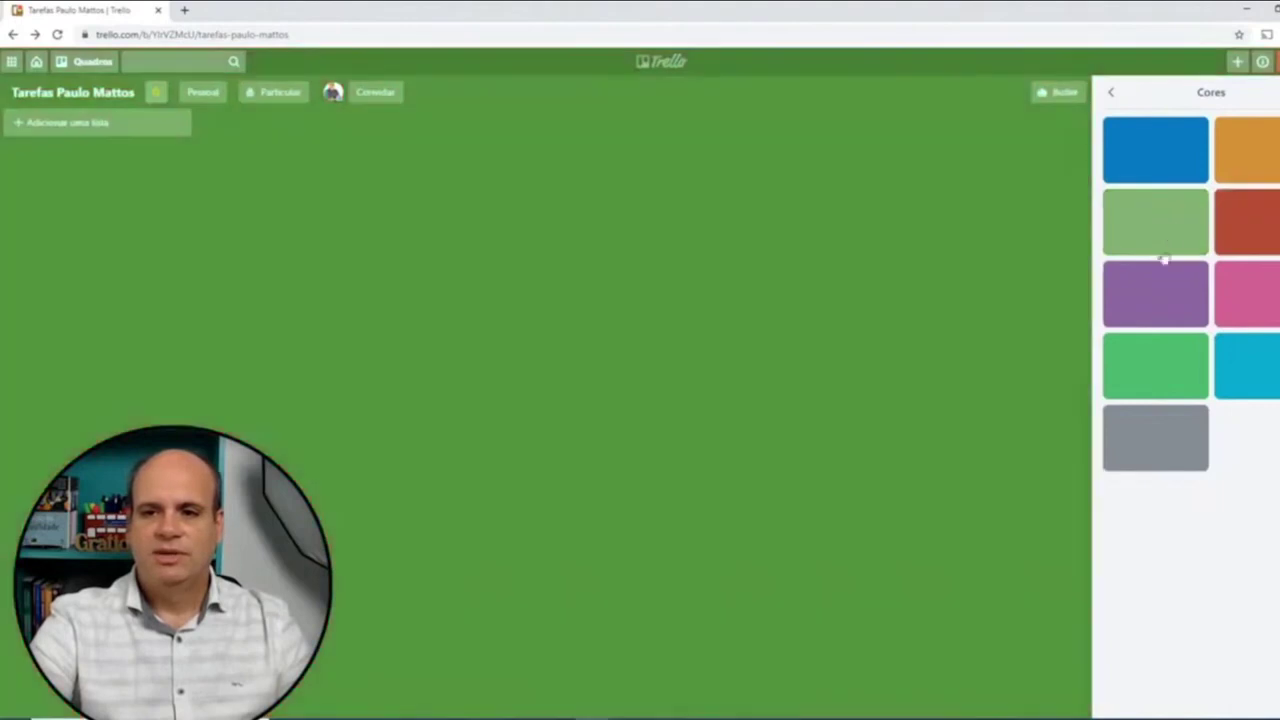
click(1159, 305)
click(1161, 348)
click(1254, 369)
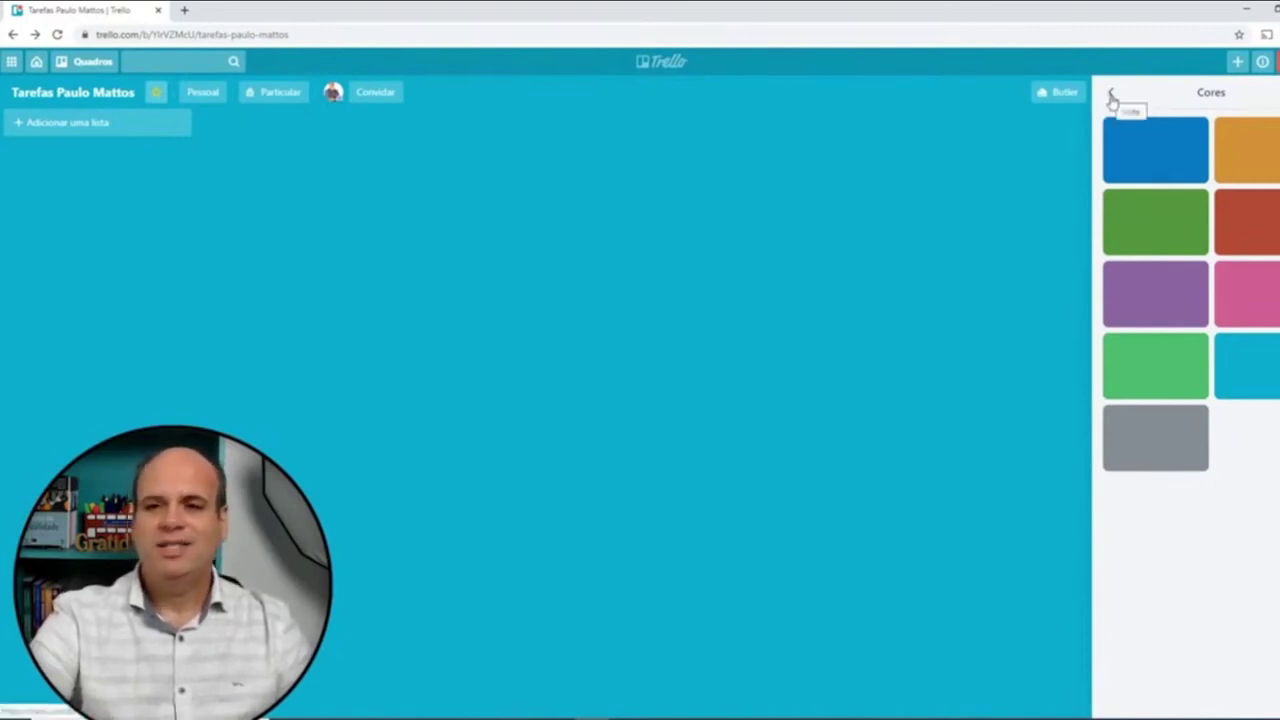
click(1111, 95)
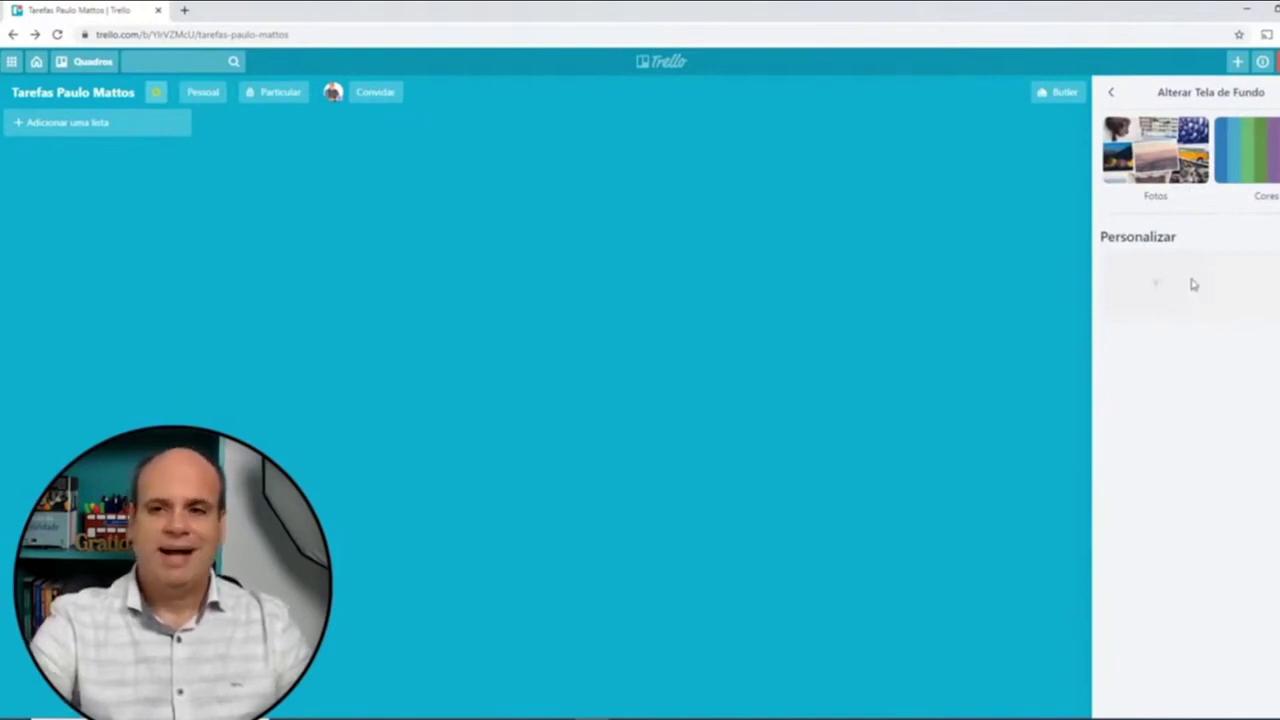
Look over the board's card search and filter options
click(1110, 93)
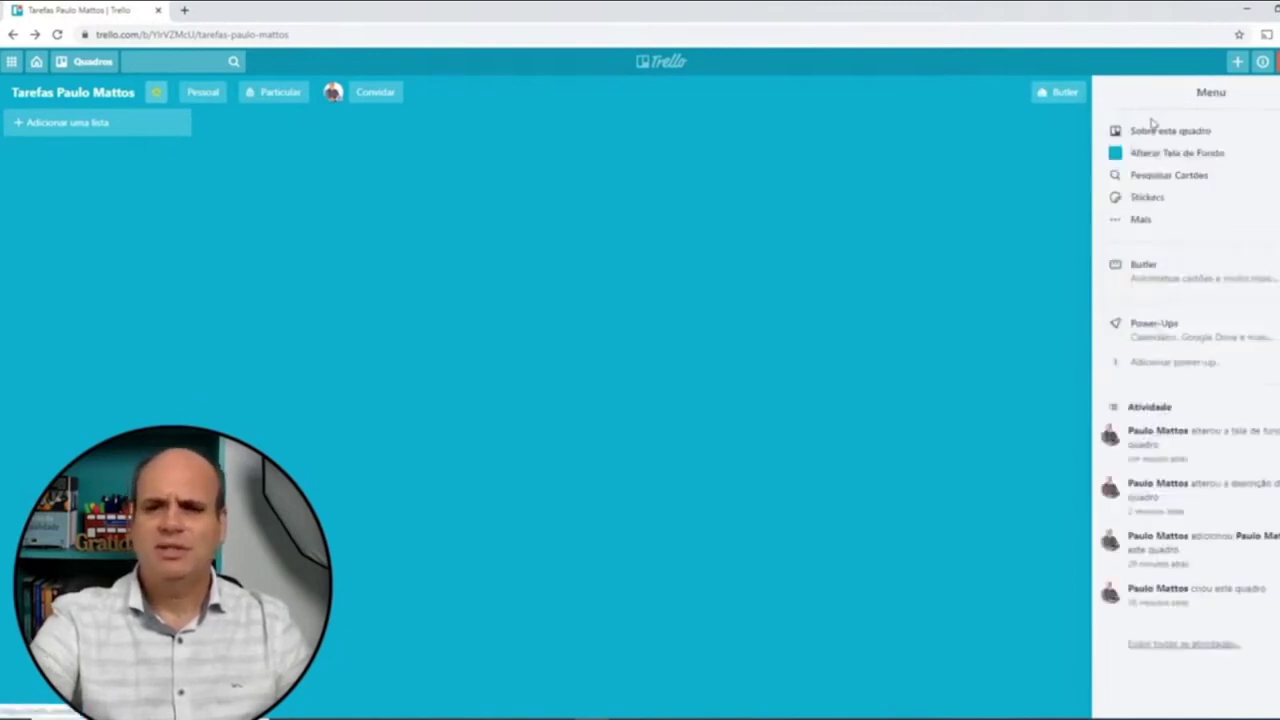
click(1215, 177)
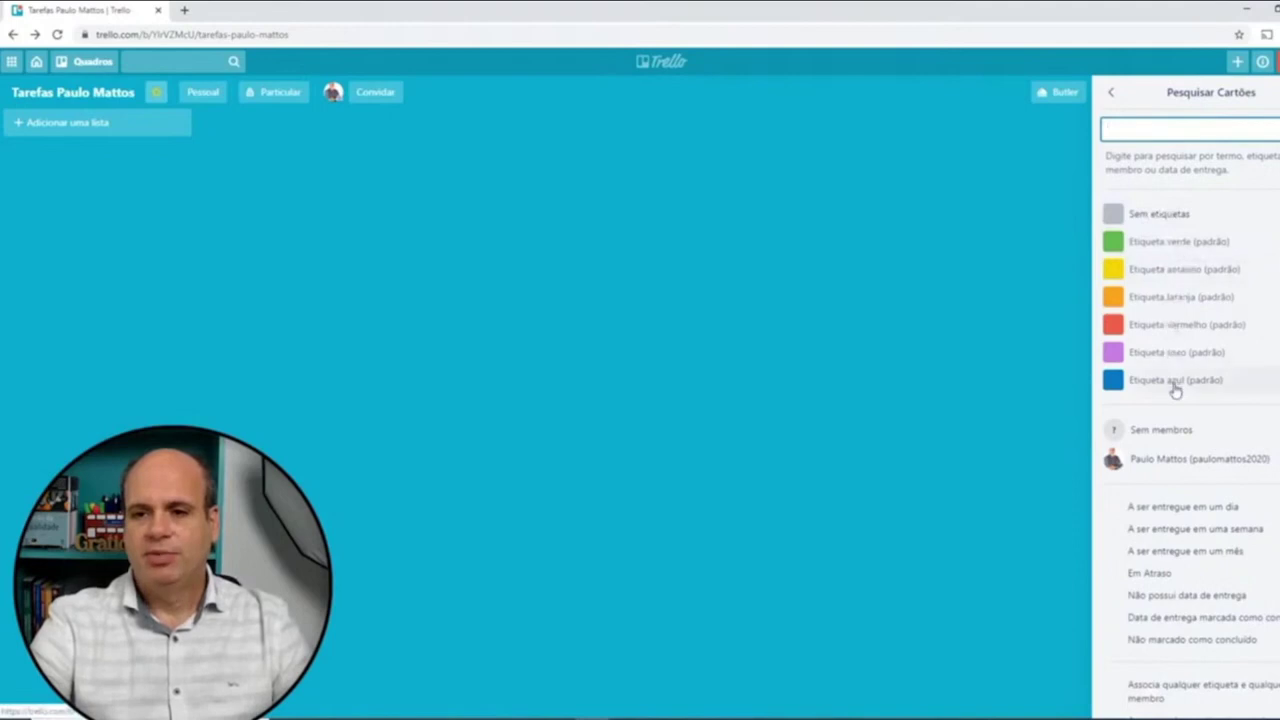
scroll(1182, 395, down, 1)
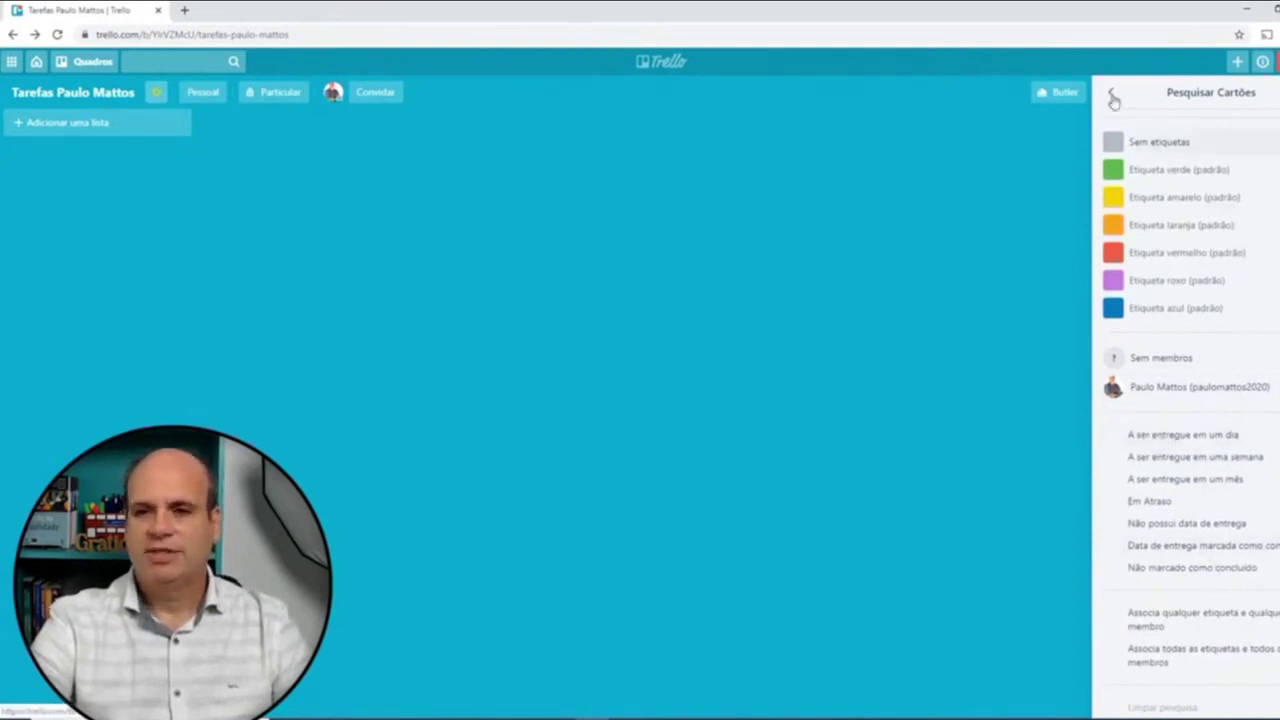
Browse the sticker collection with emoji, 'Matilha do Taco' and 'Pedro, o Computador' sets
click(1110, 93)
click(1170, 196)
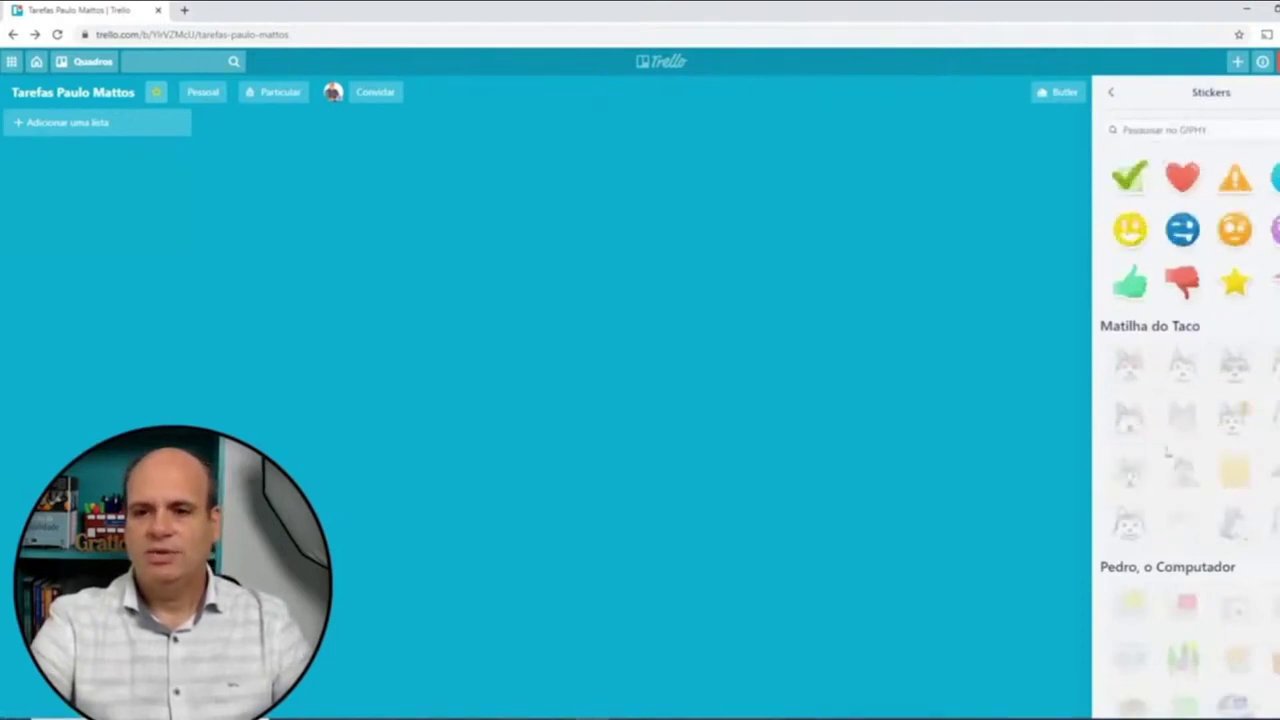
scroll(1242, 515, down, 2)
scroll(1240, 506, up, 2)
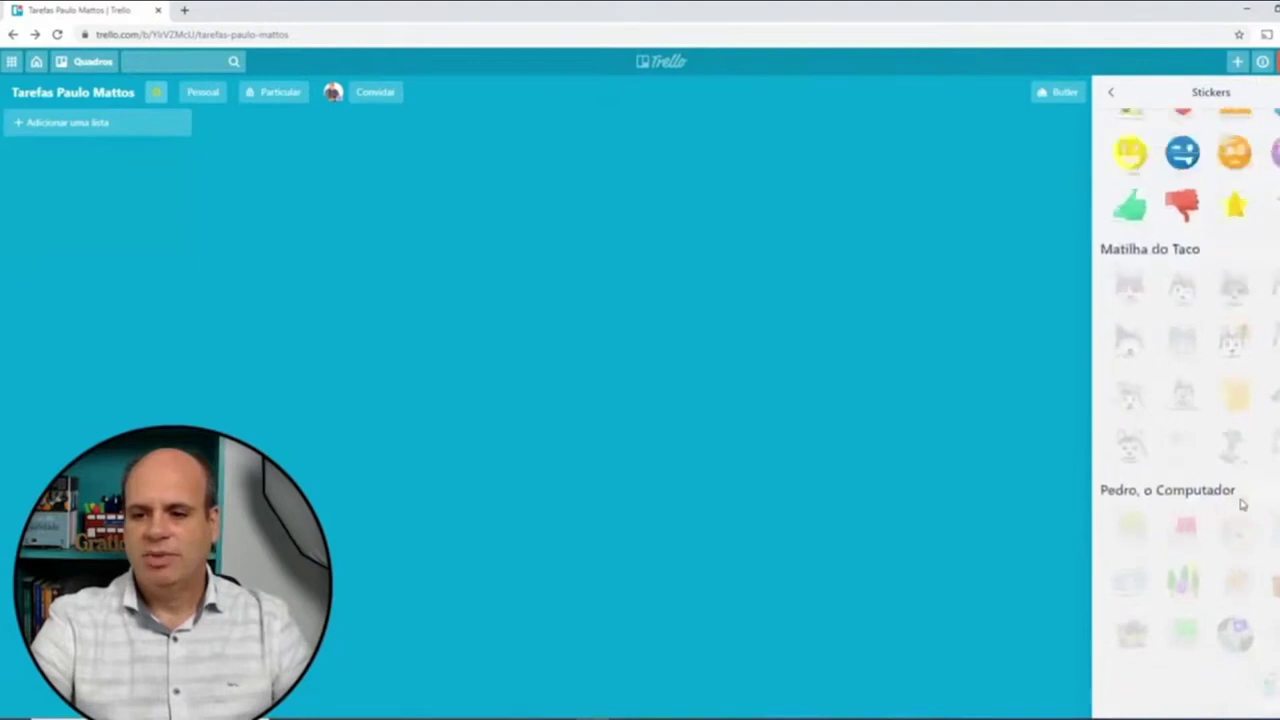
Close the board menu, start a new board, then abandon it and reopen Tarefas Paulo Mattos
click(1110, 93)
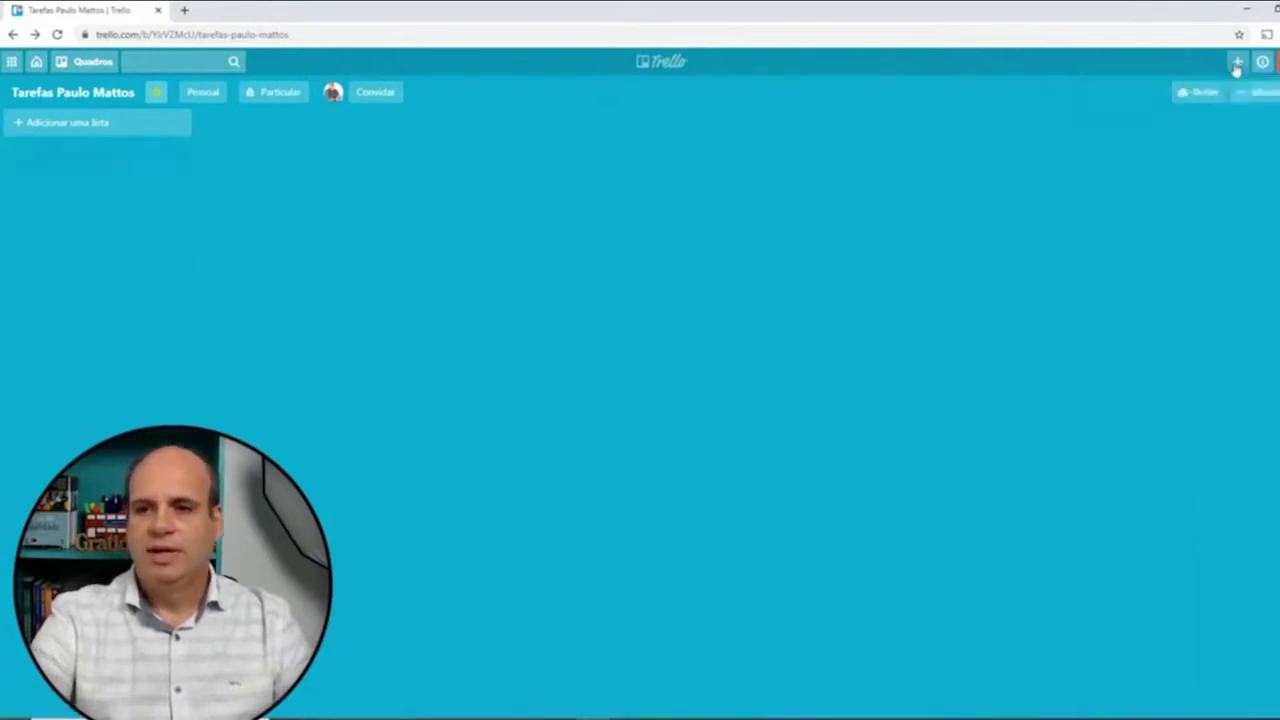
click(1237, 63)
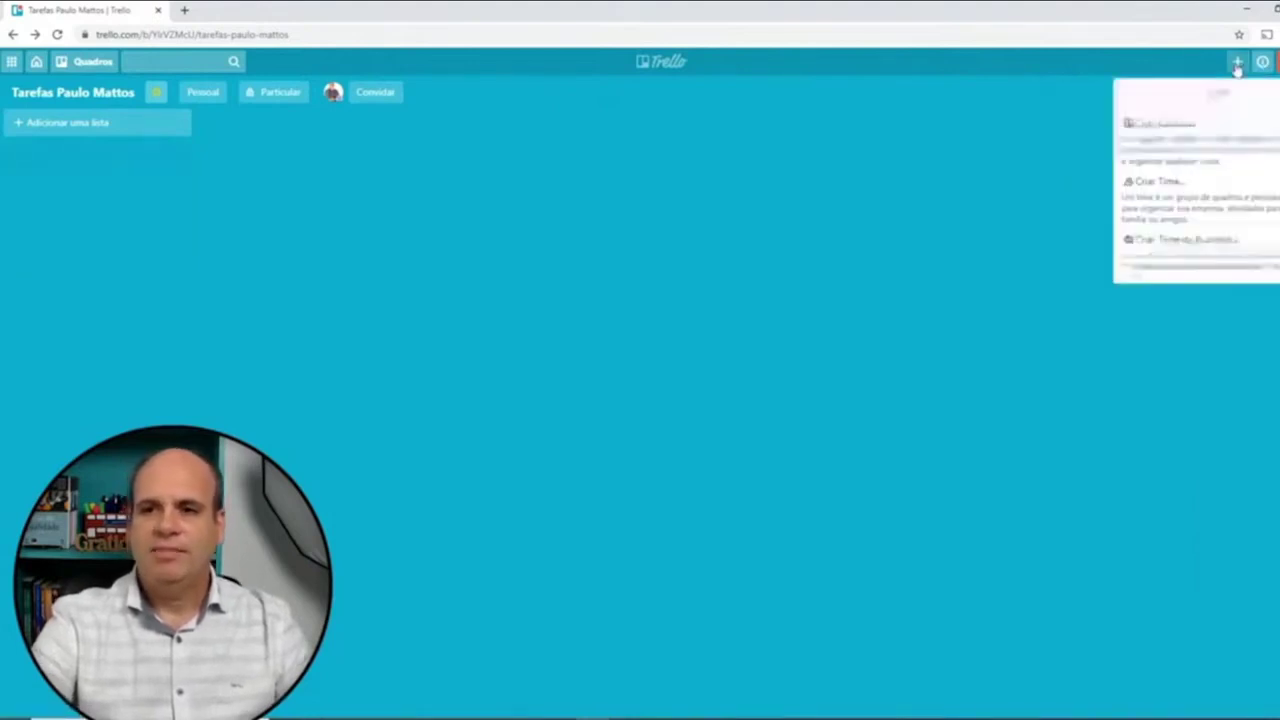
click(1196, 143)
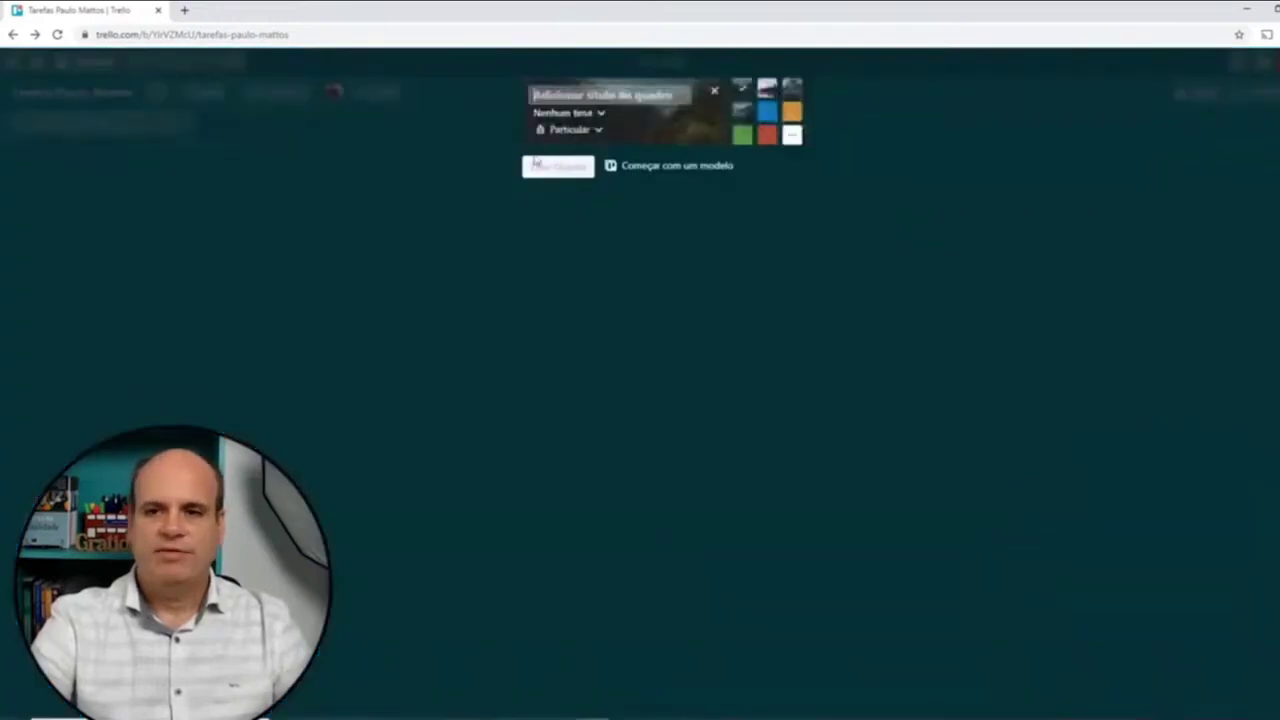
click(13, 35)
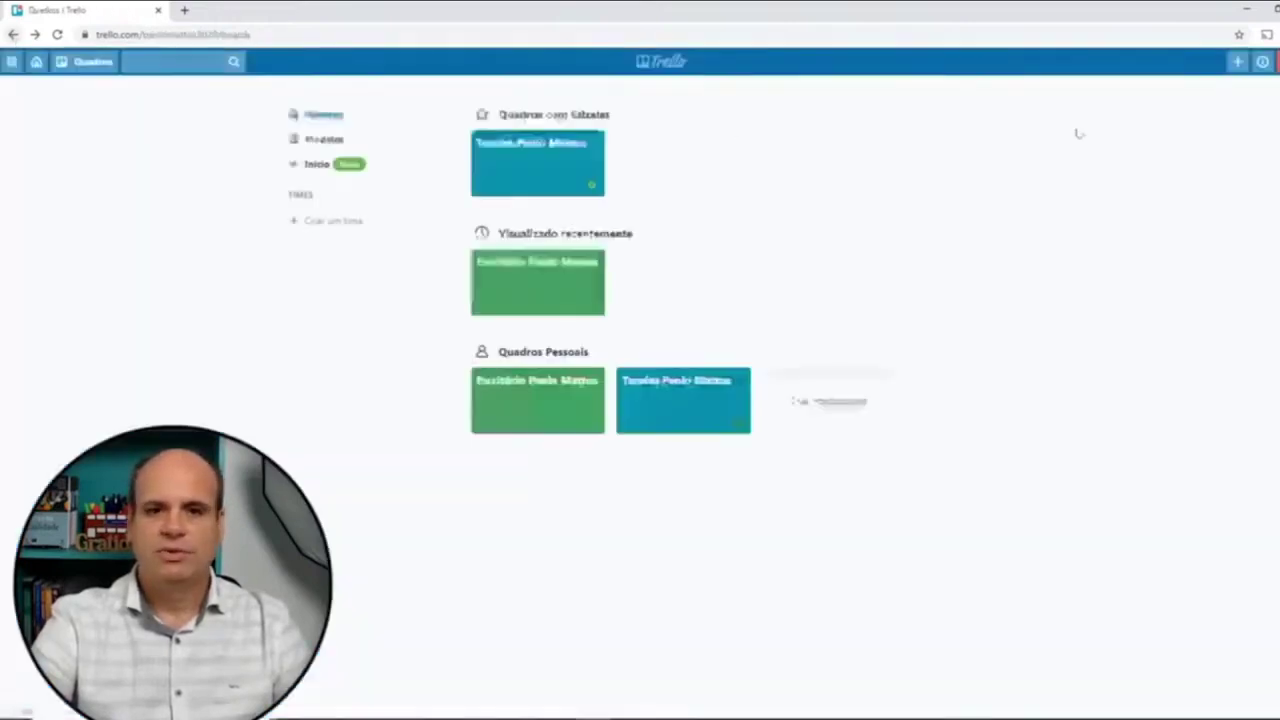
click(528, 178)
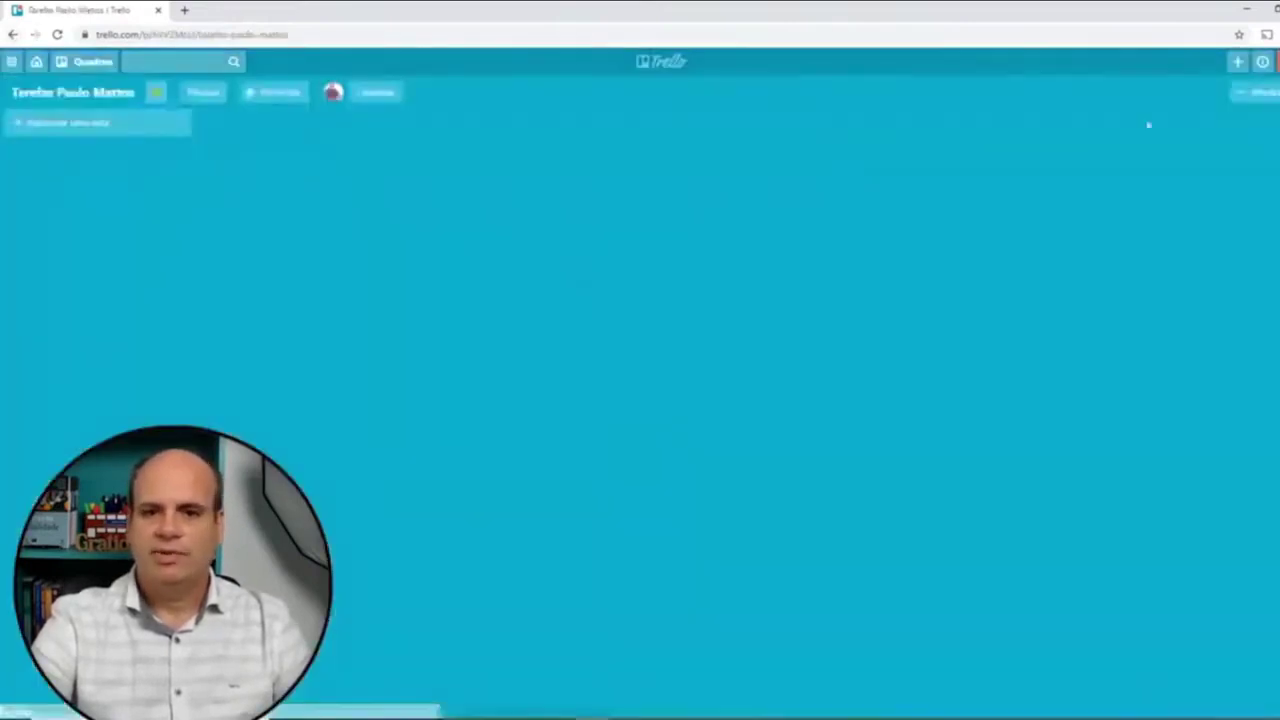
Show the board's Information panel and cycle its tips twice to reach the Power-Ups tip
click(1237, 61)
click(1105, 118)
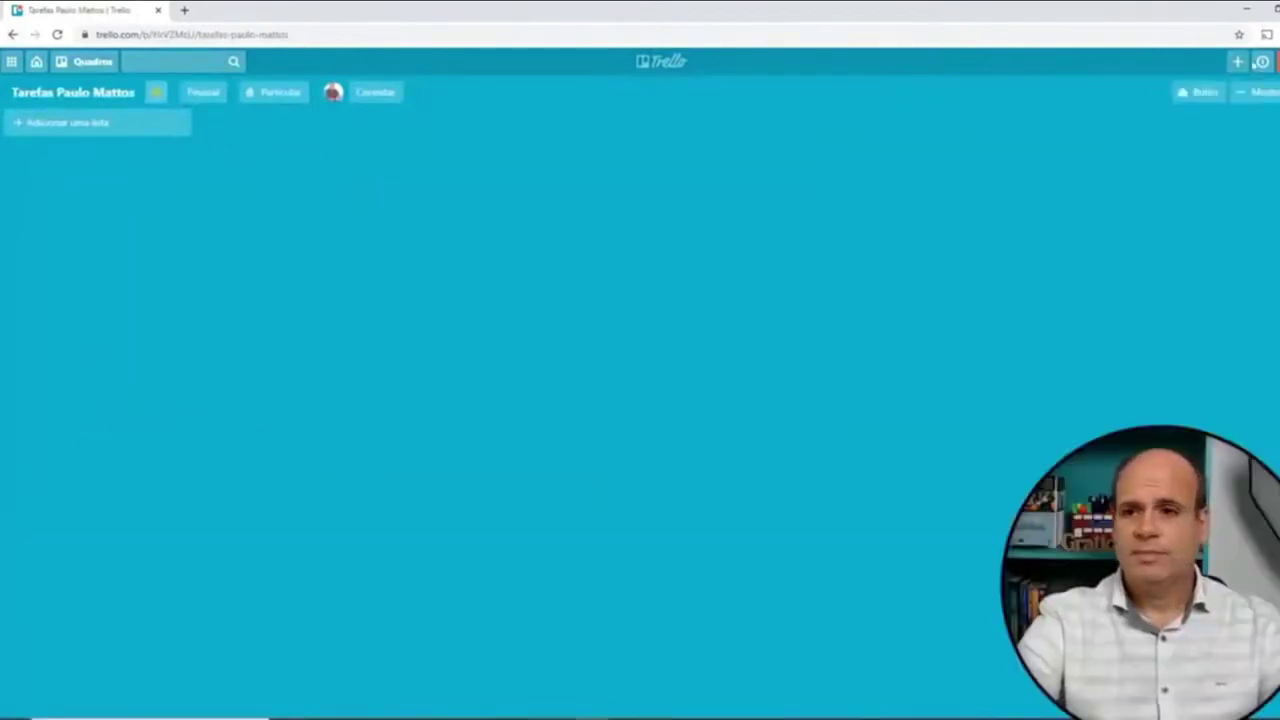
click(1262, 61)
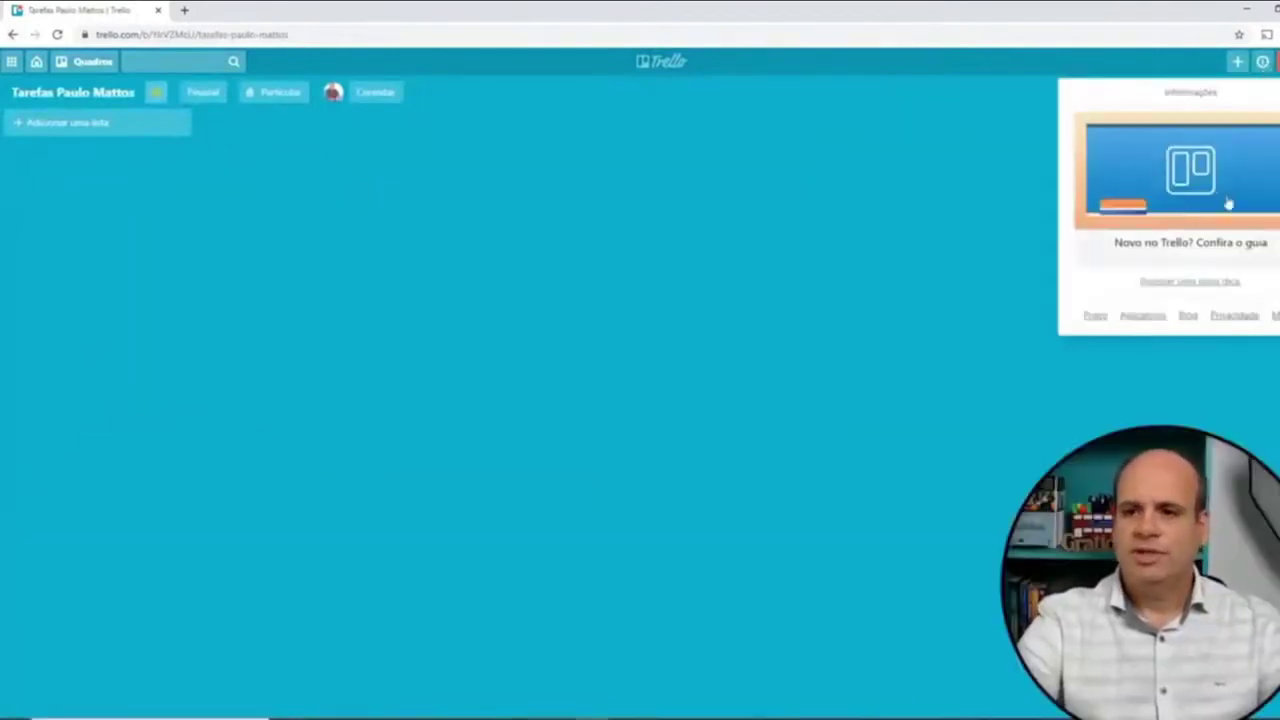
click(1195, 284)
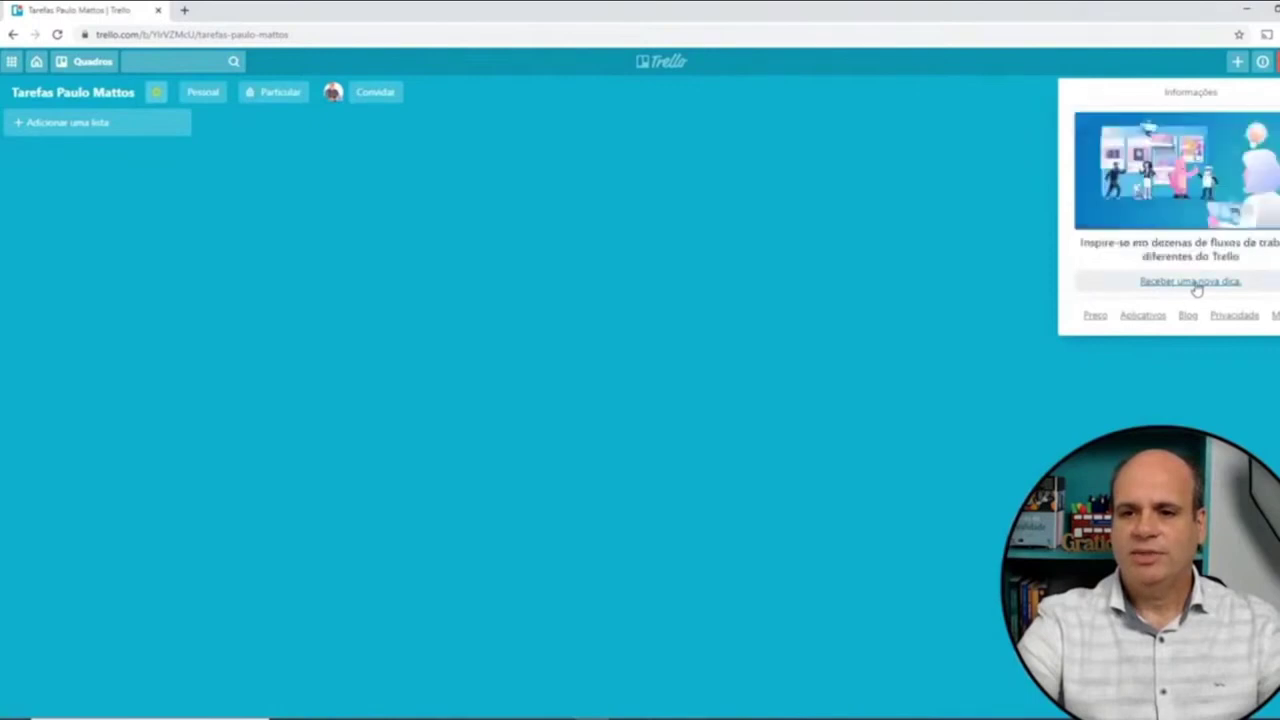
click(1196, 284)
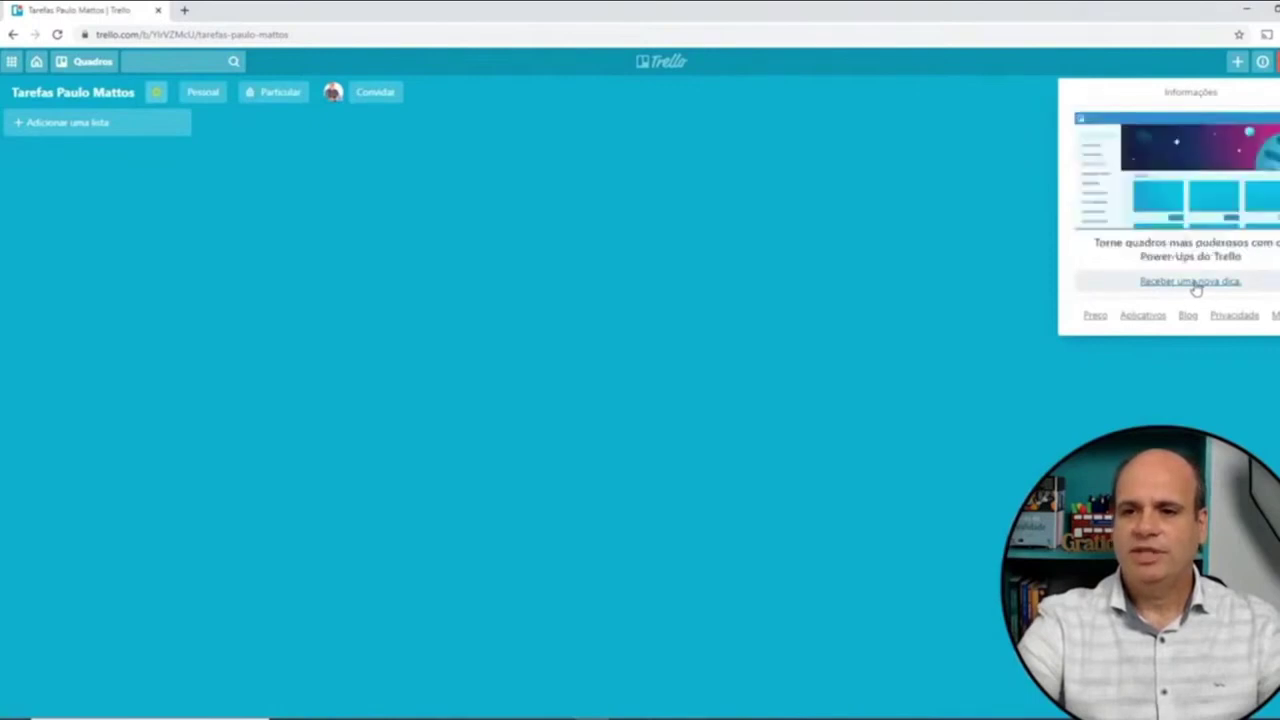
Compare the Grátis, Business Class and Enterprise plans on the pricing page, then close it
click(1095, 316)
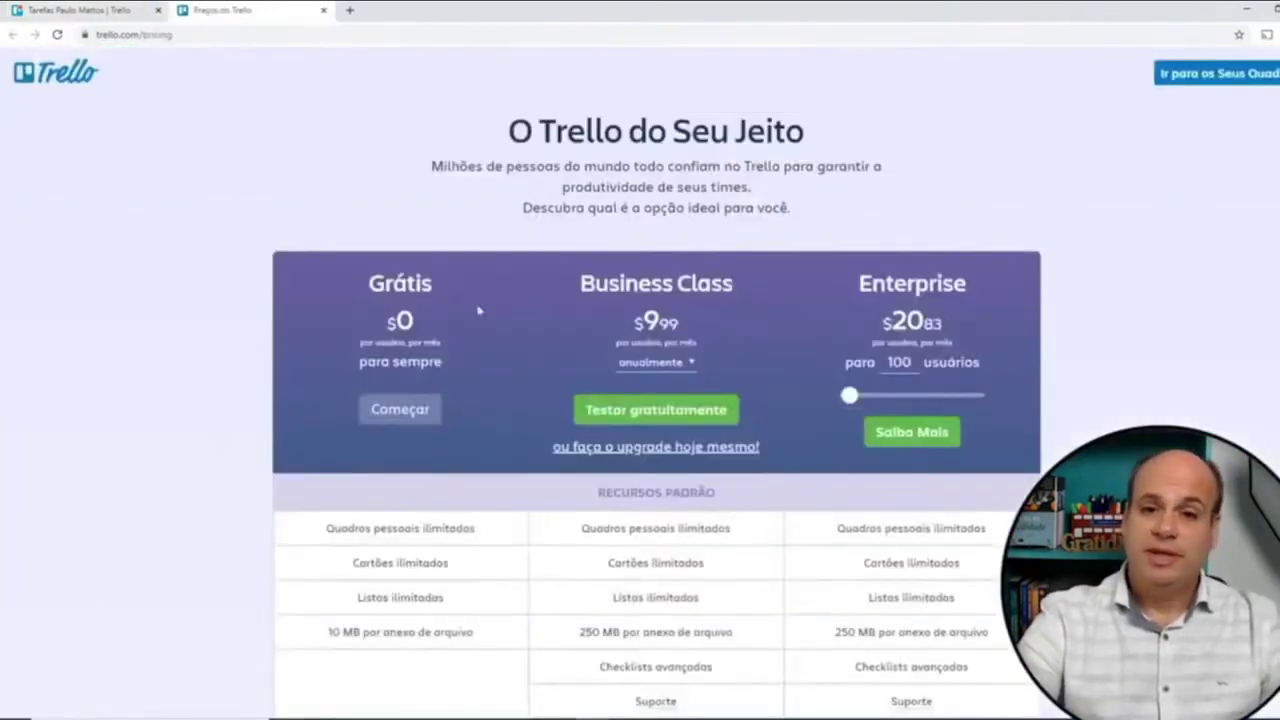
scroll(412, 343, down, 2)
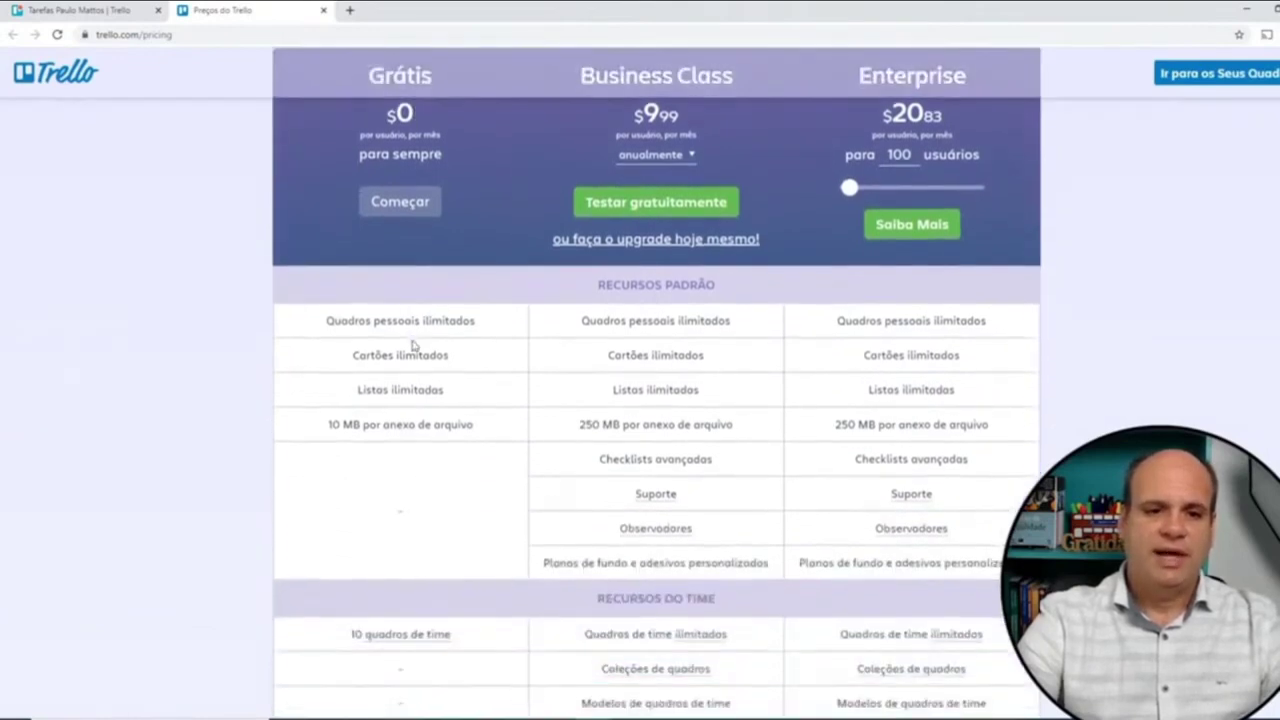
scroll(412, 343, up, 1)
scroll(401, 522, down, 2)
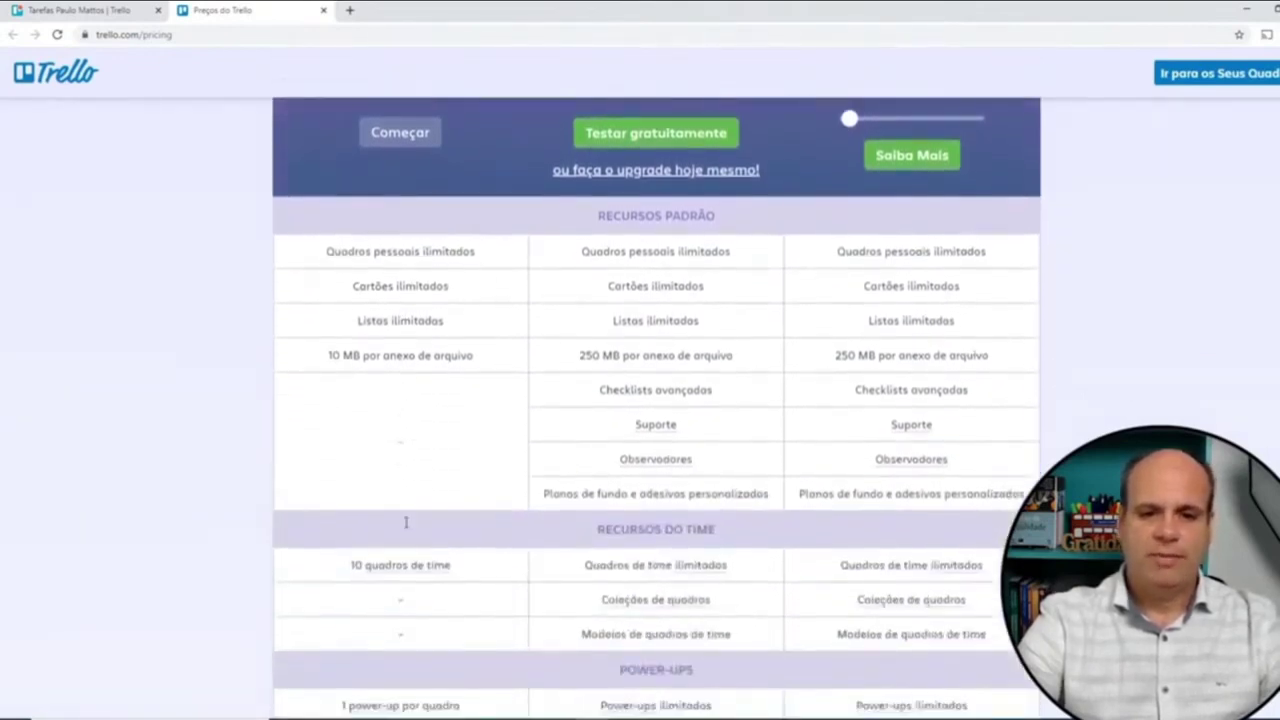
scroll(401, 522, up, 2)
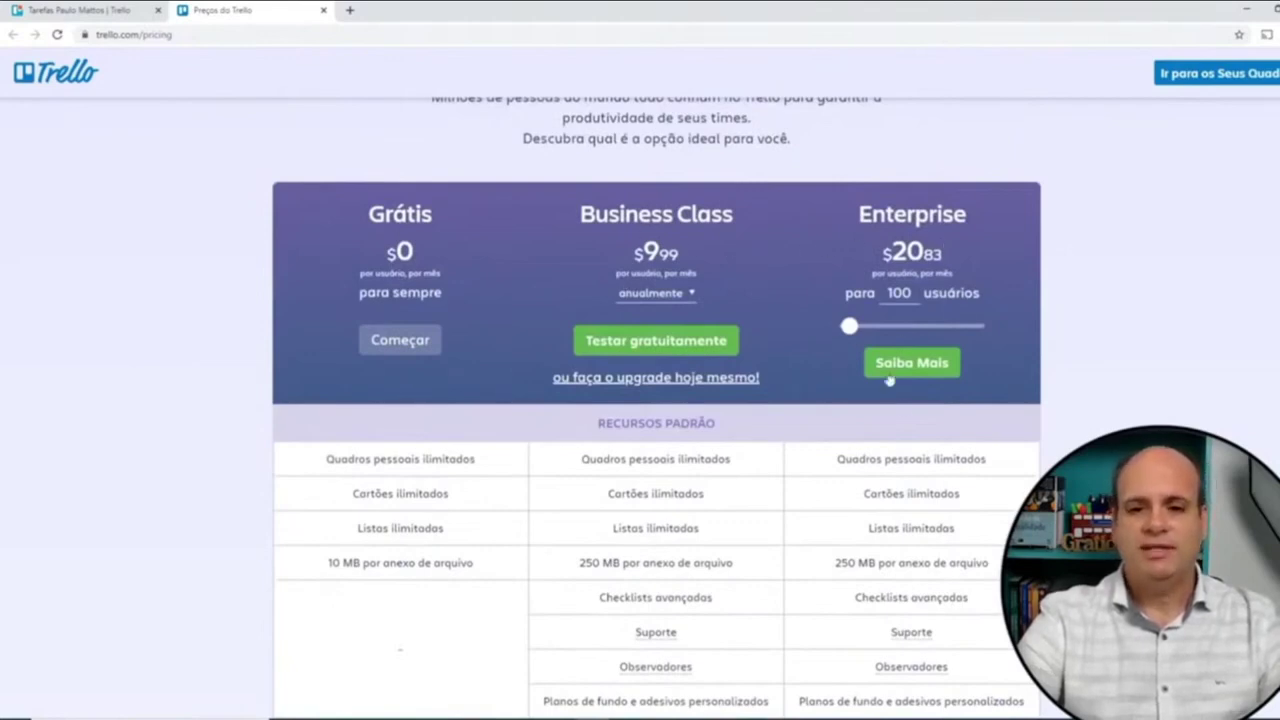
scroll(889, 381, down, 4)
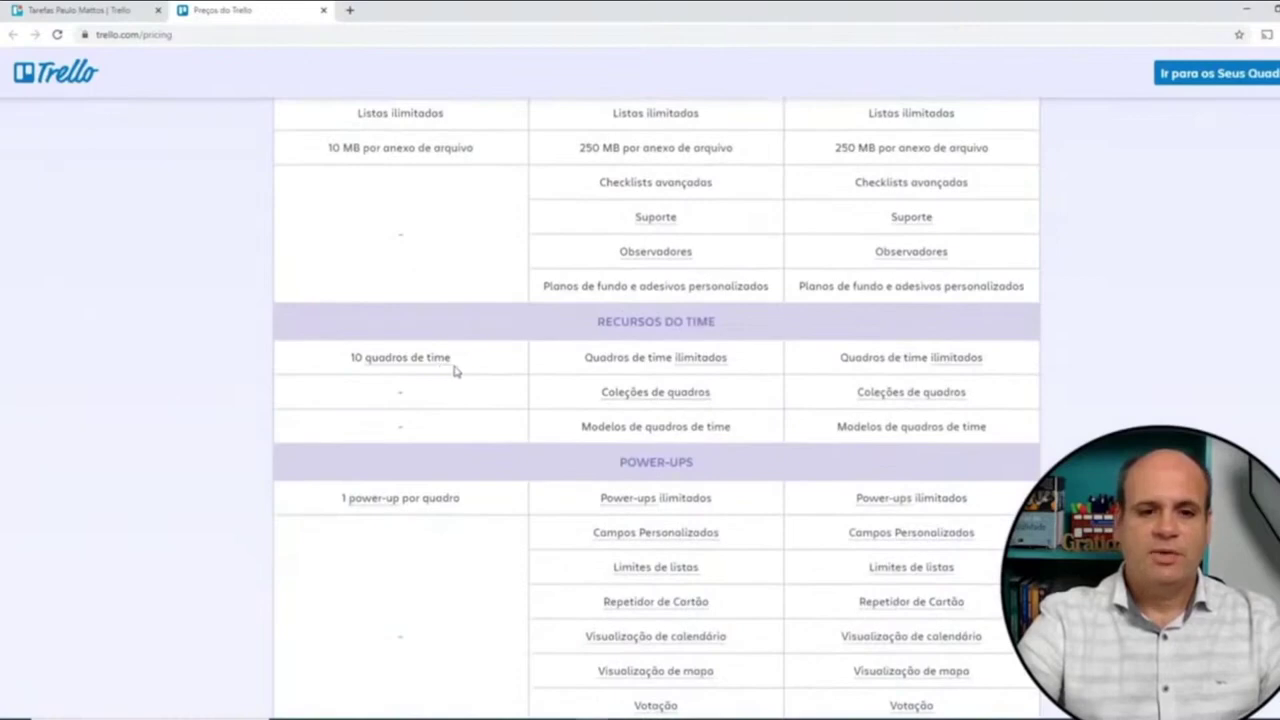
scroll(680, 375, up, 3)
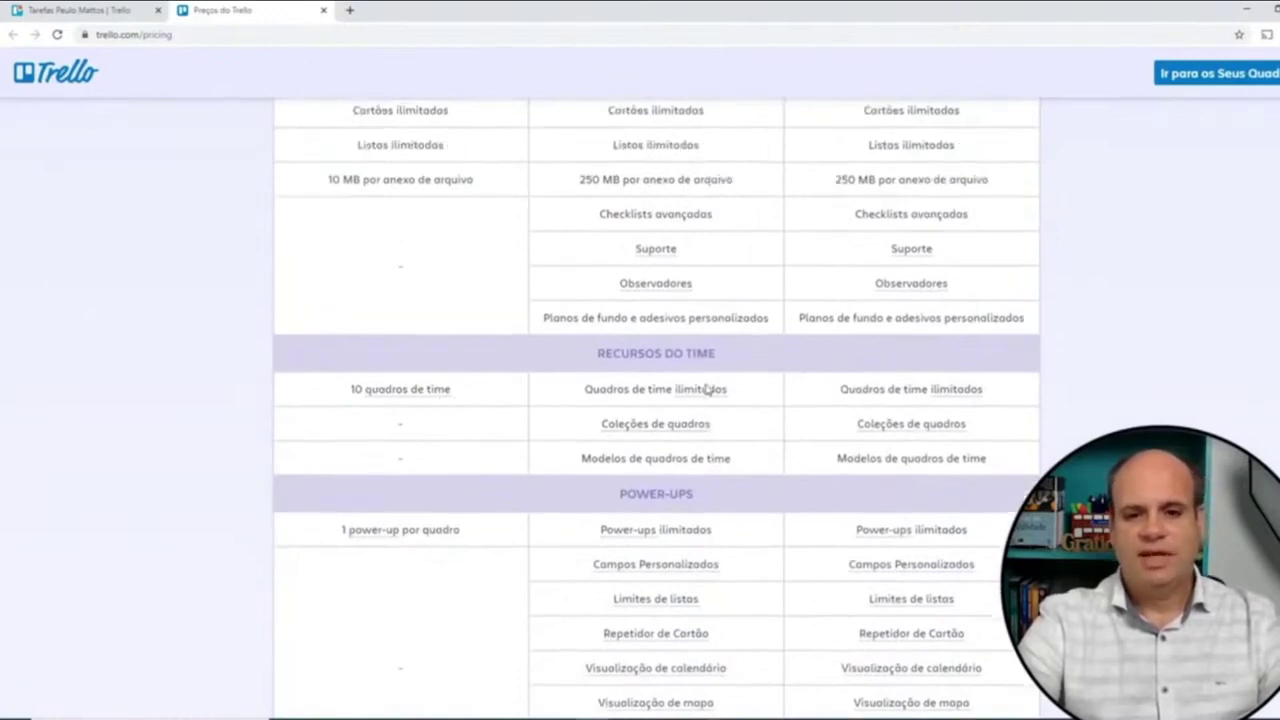
scroll(700, 385, down, 3)
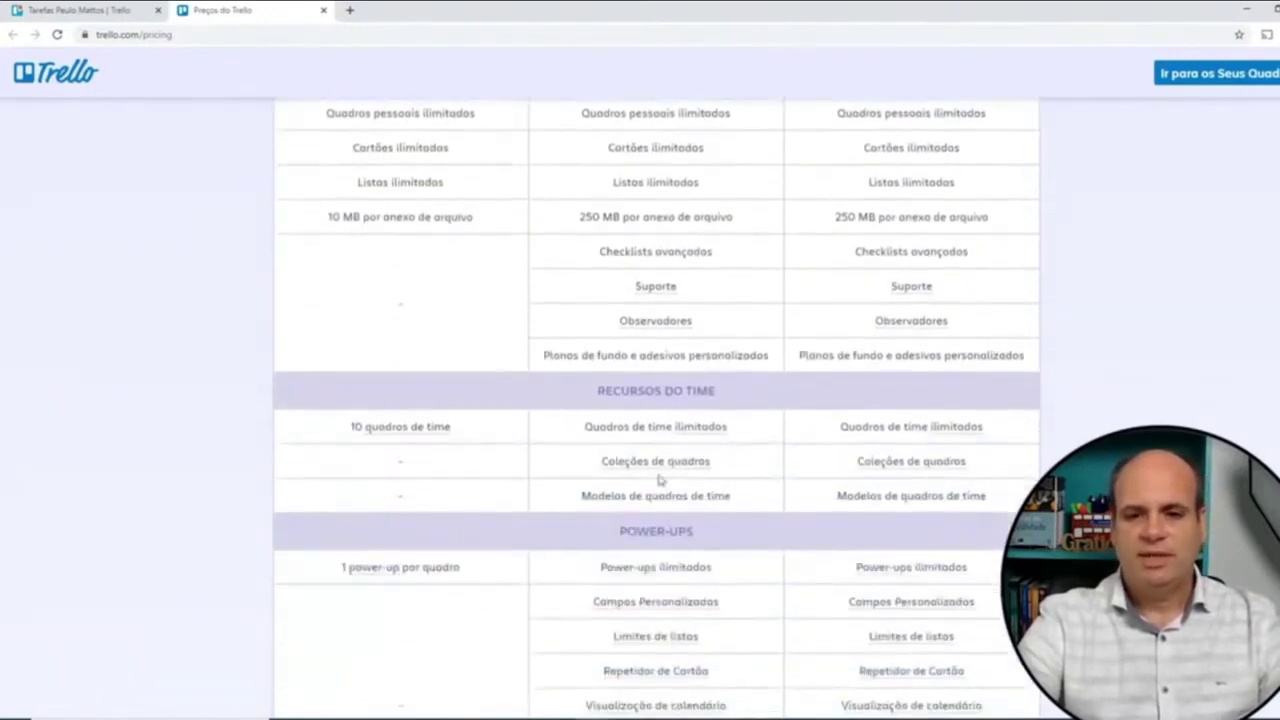
scroll(557, 453, down, 2)
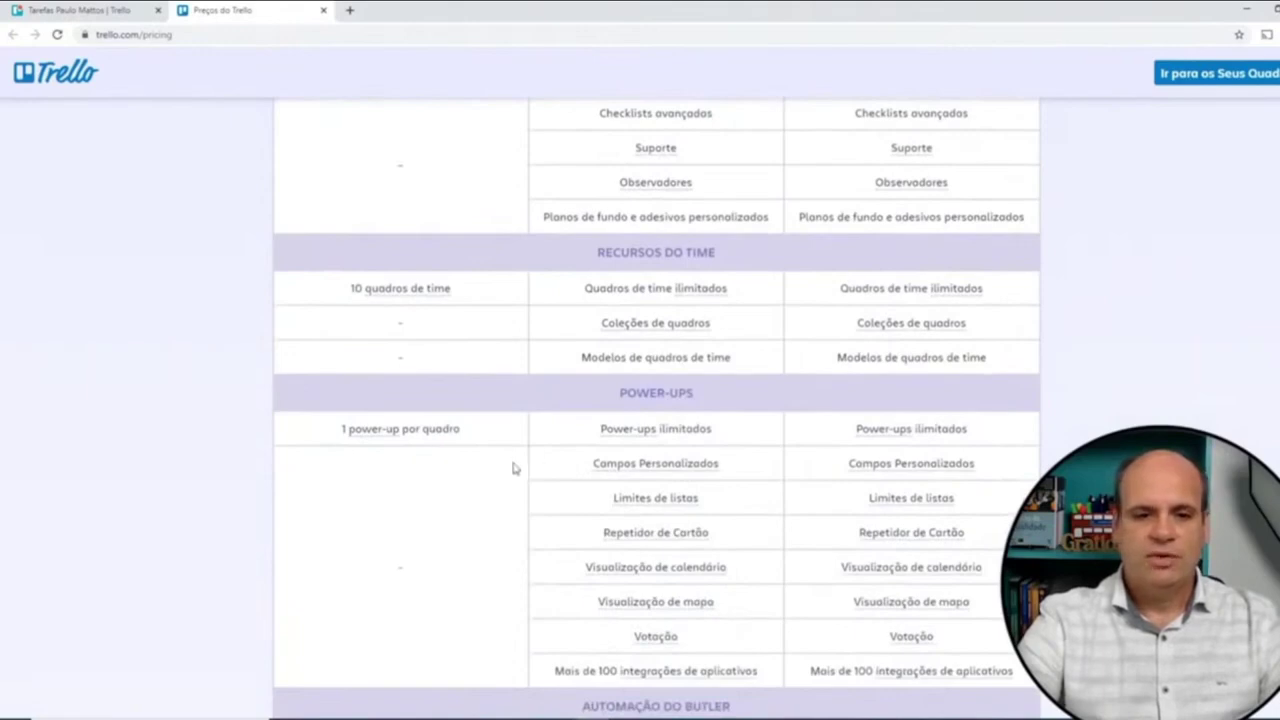
scroll(700, 502, down, 10)
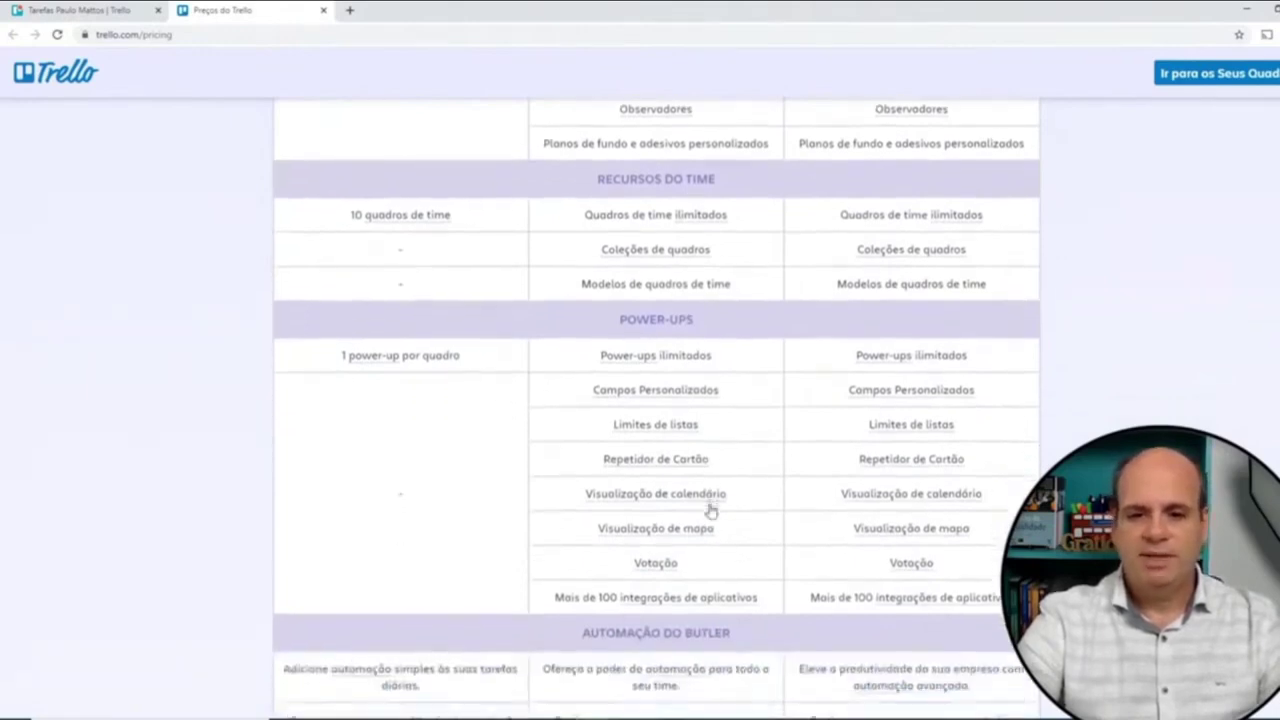
scroll(689, 466, up, 15)
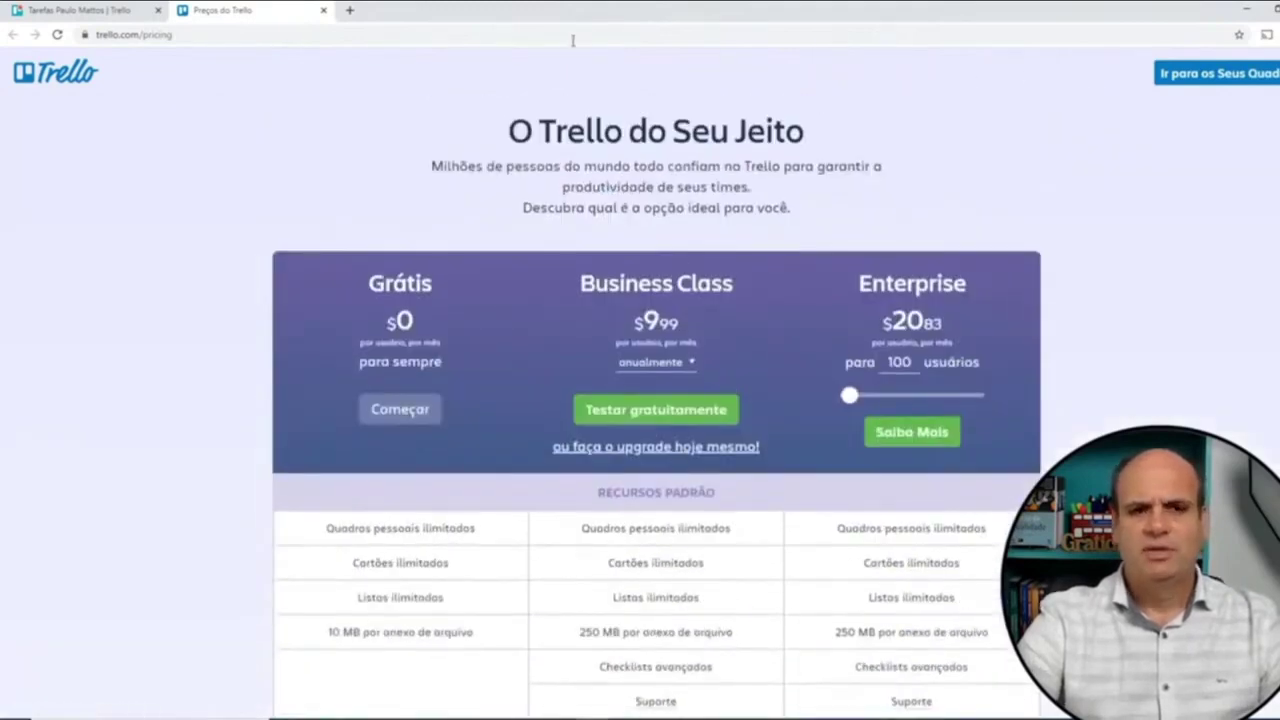
click(323, 11)
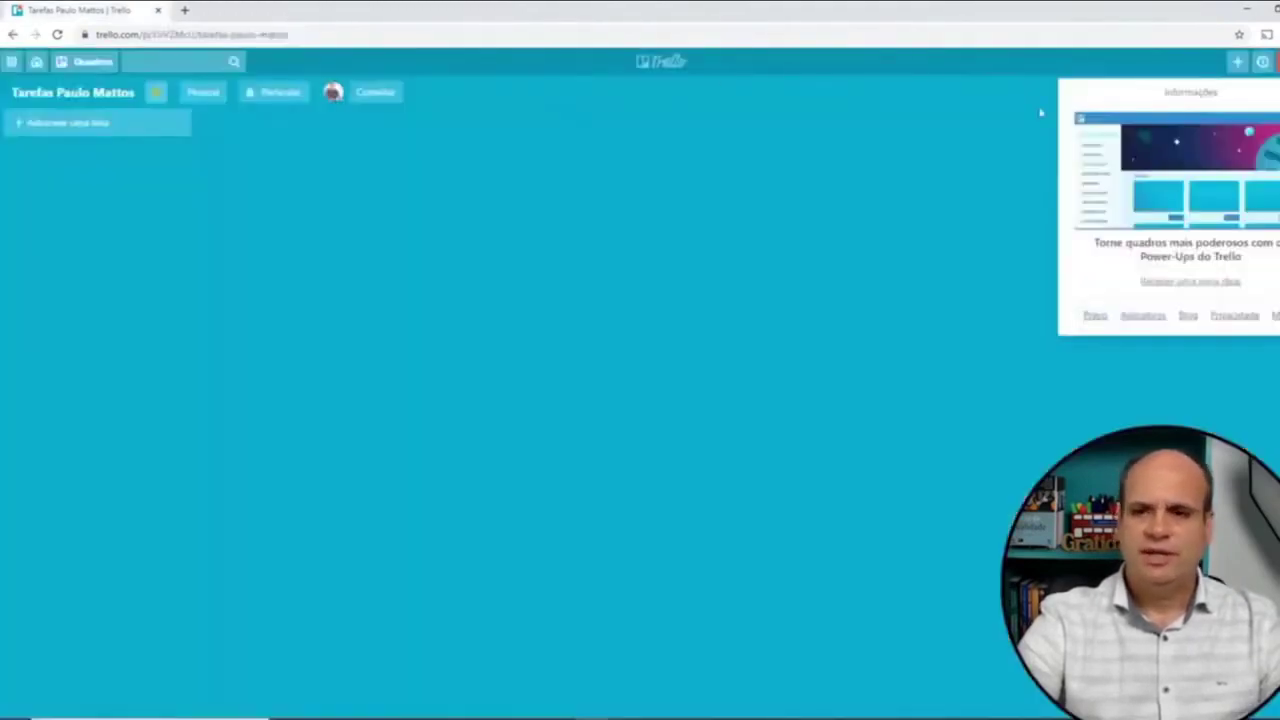
Glance over Trello's apps and platforms page, then close it
click(1143, 316)
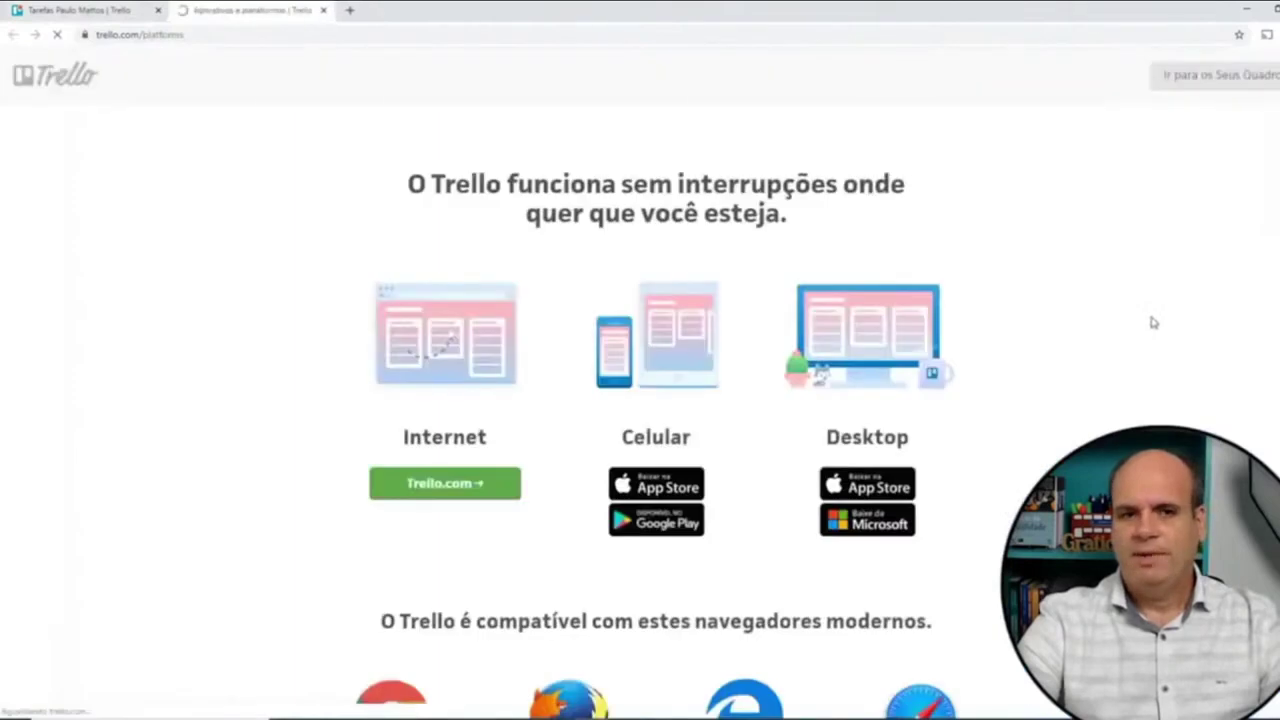
scroll(700, 310, down, 2)
scroll(700, 309, up, 2)
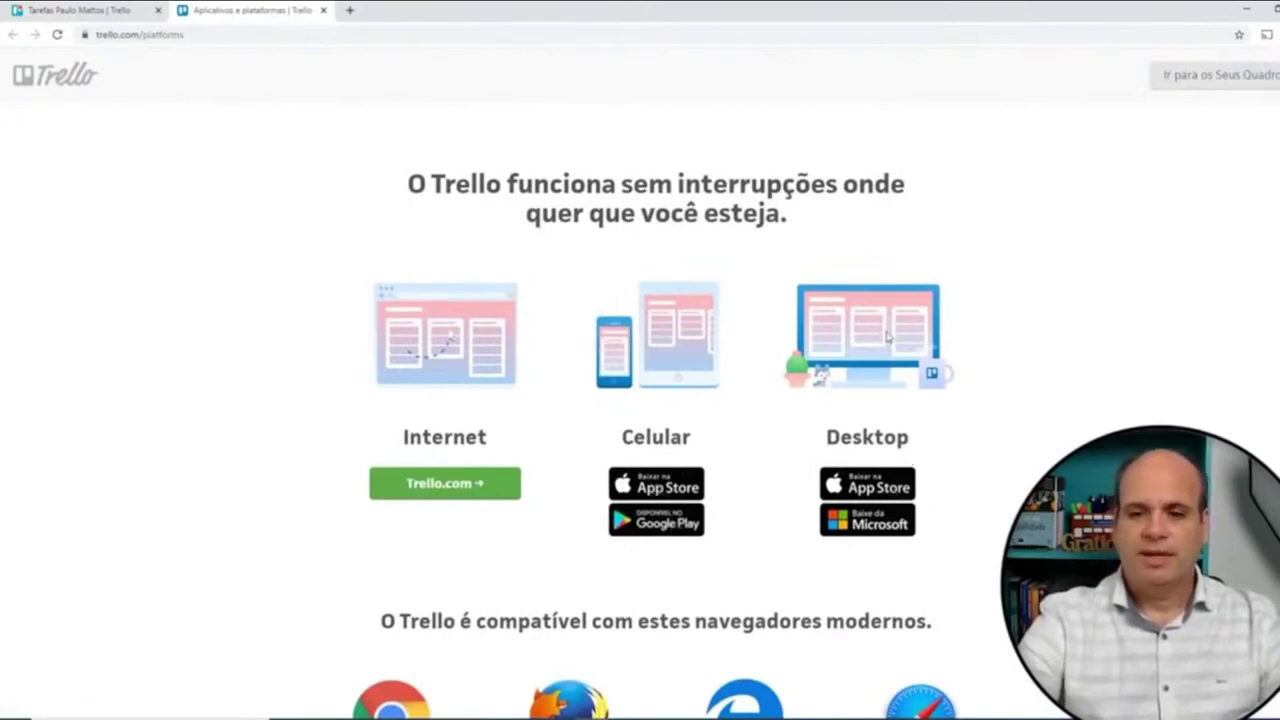
key(ctrl+w)
Reopen Aplicativos from the information panel and go to Trello's Google Play listing
click(1262, 62)
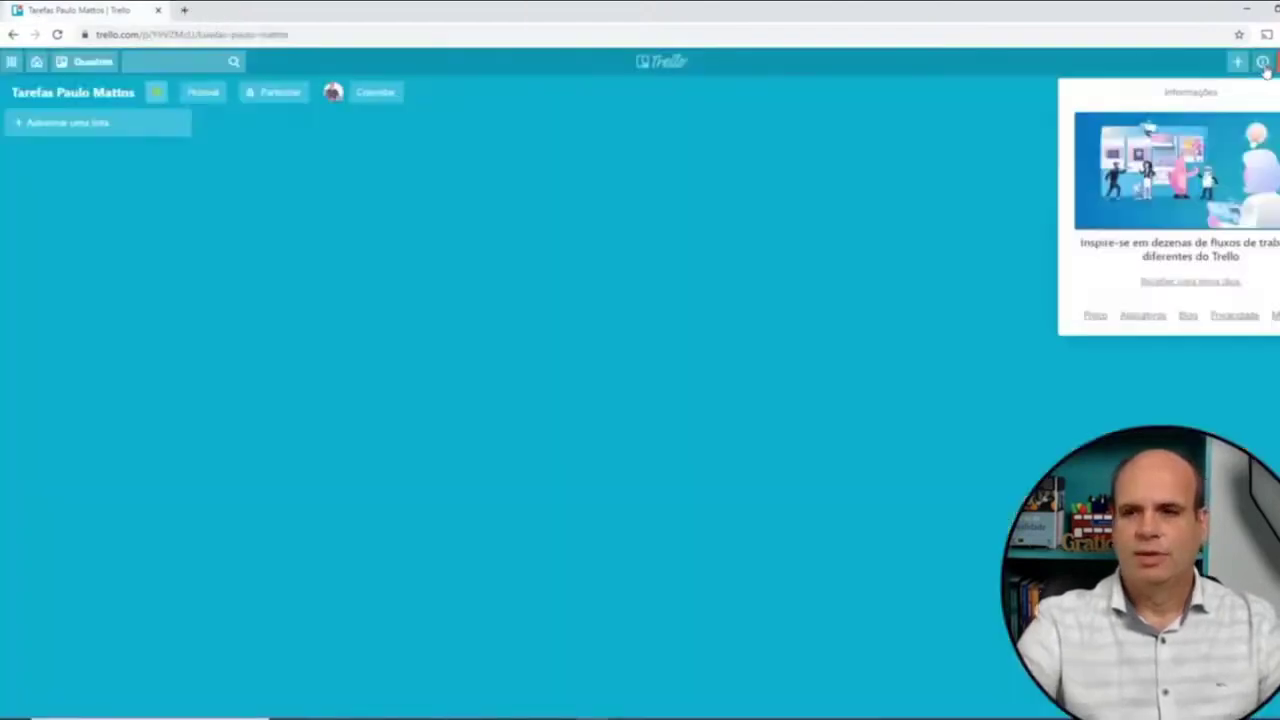
click(1150, 317)
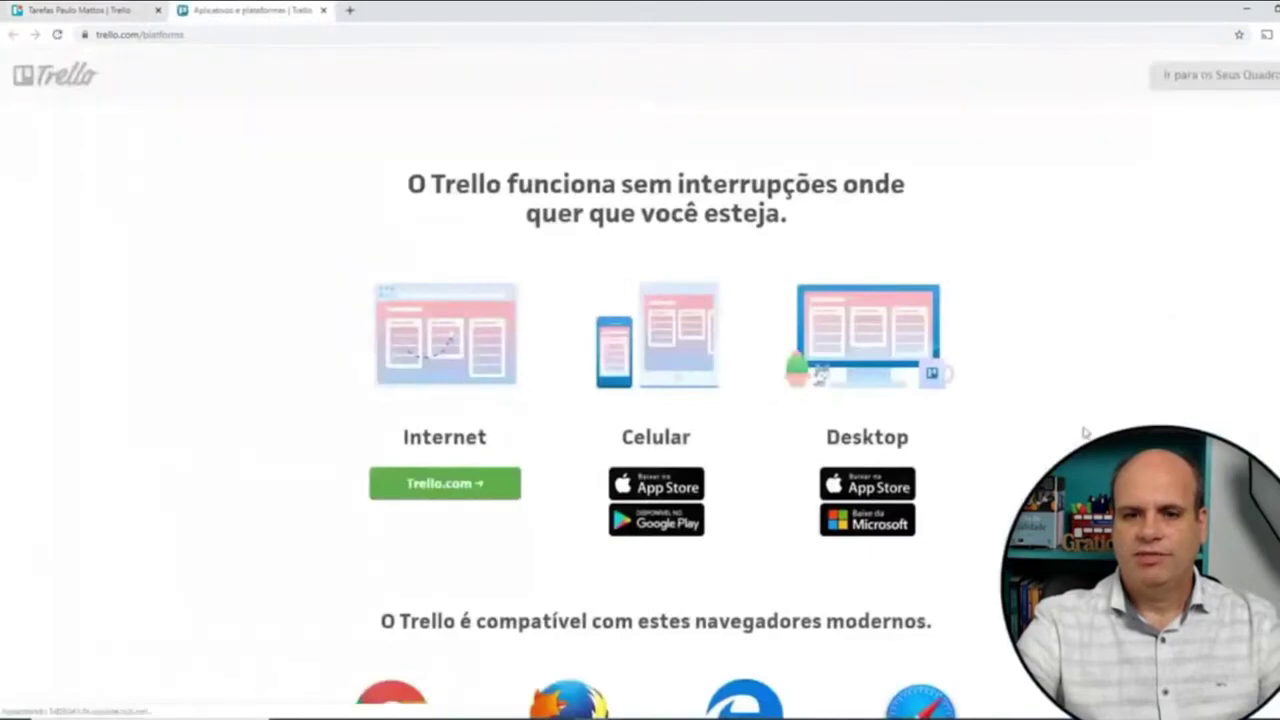
scroll(1000, 420, down, 2)
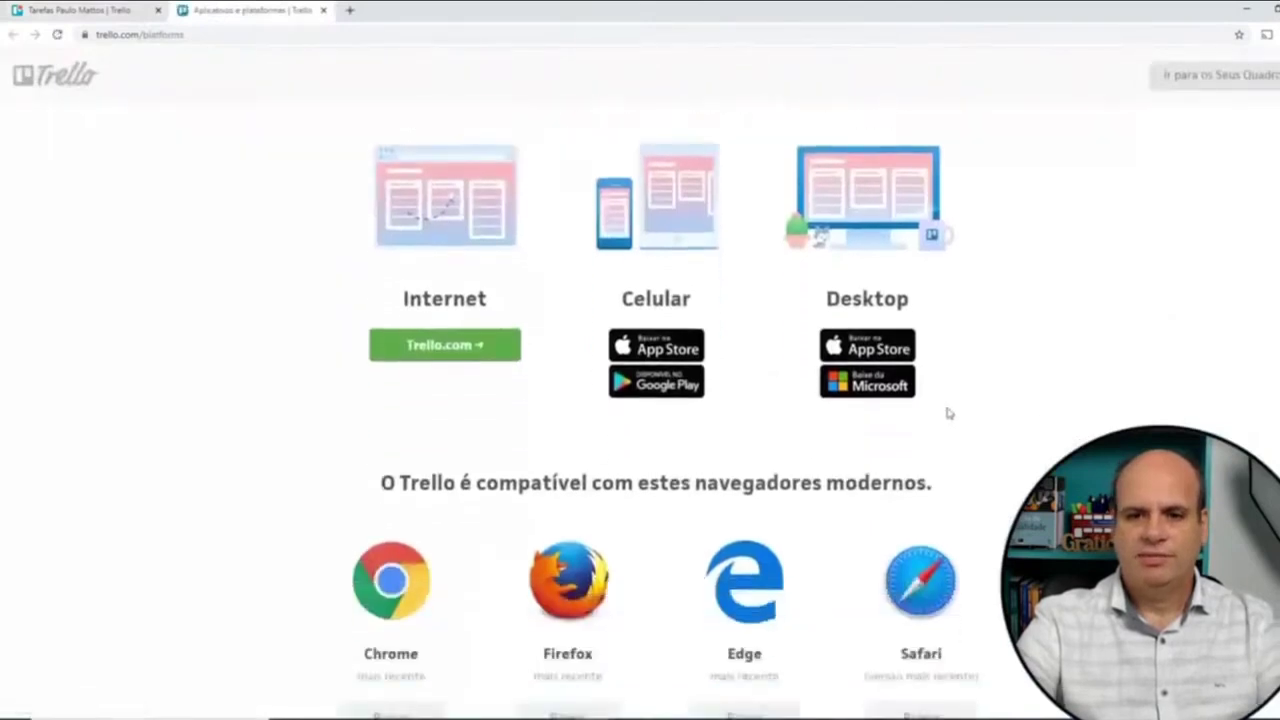
click(668, 395)
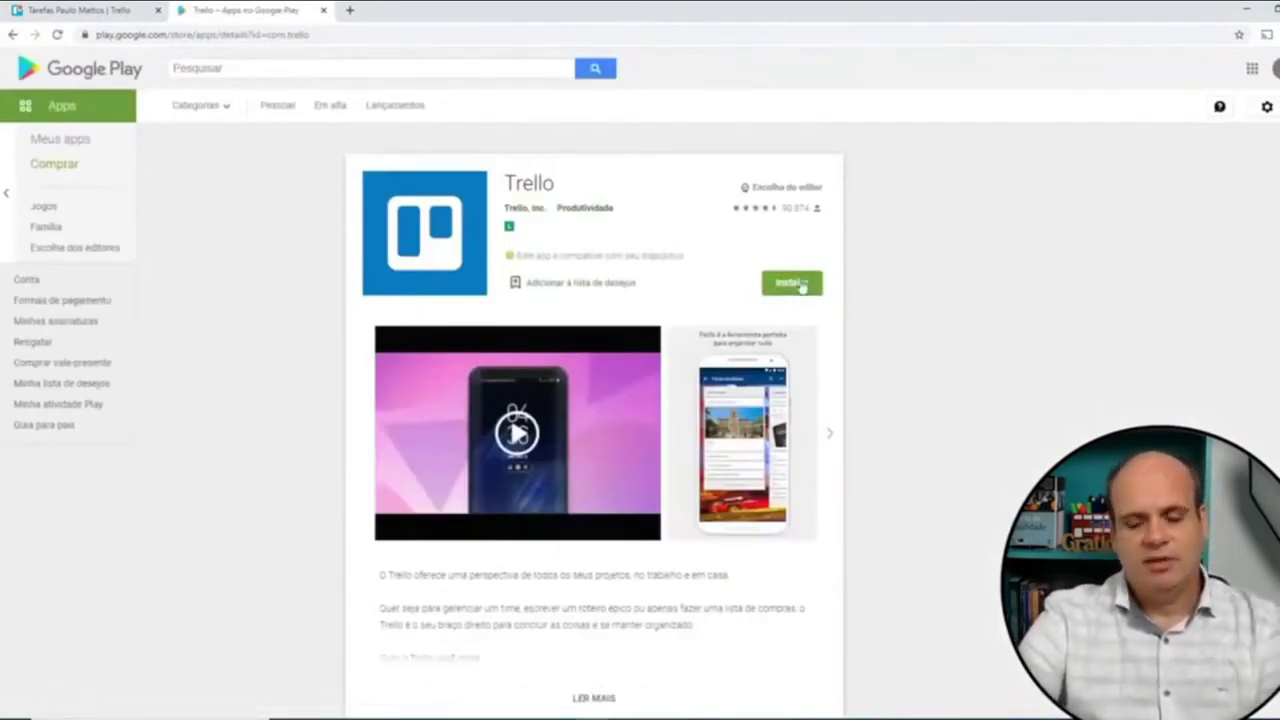
Cancel the Trello install on Google Play and close the store tab
click(813, 288)
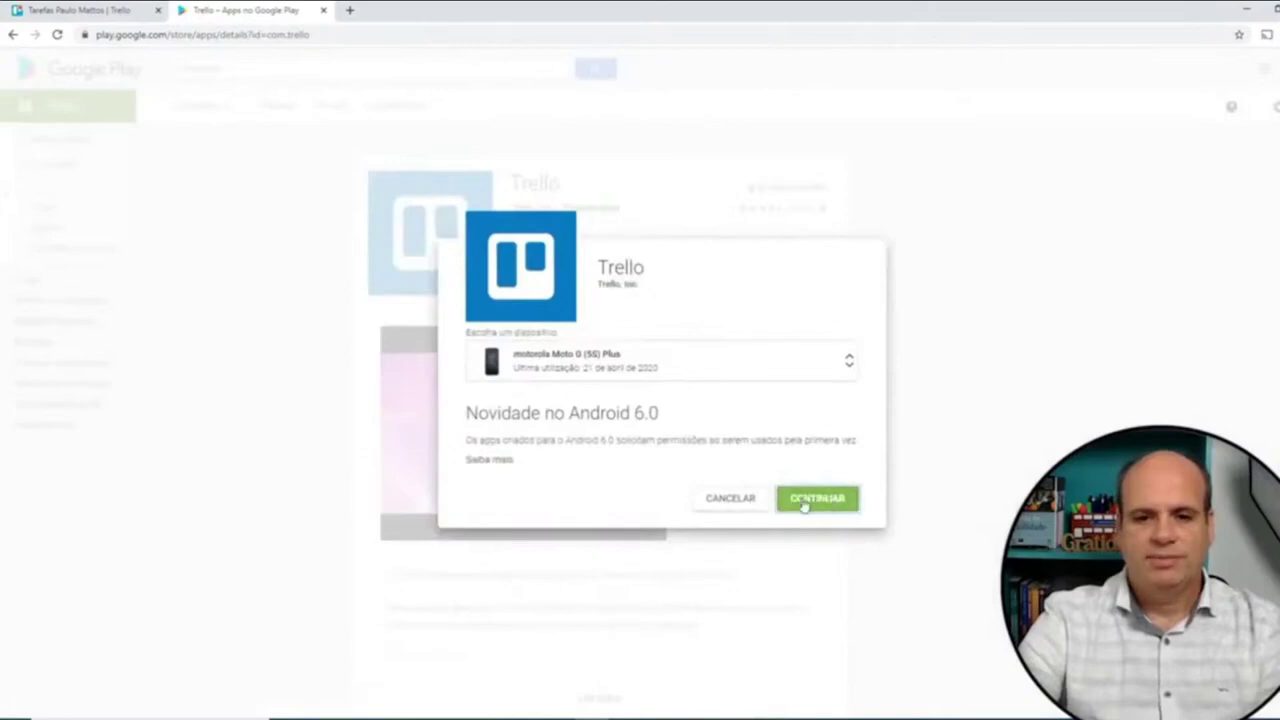
click(730, 498)
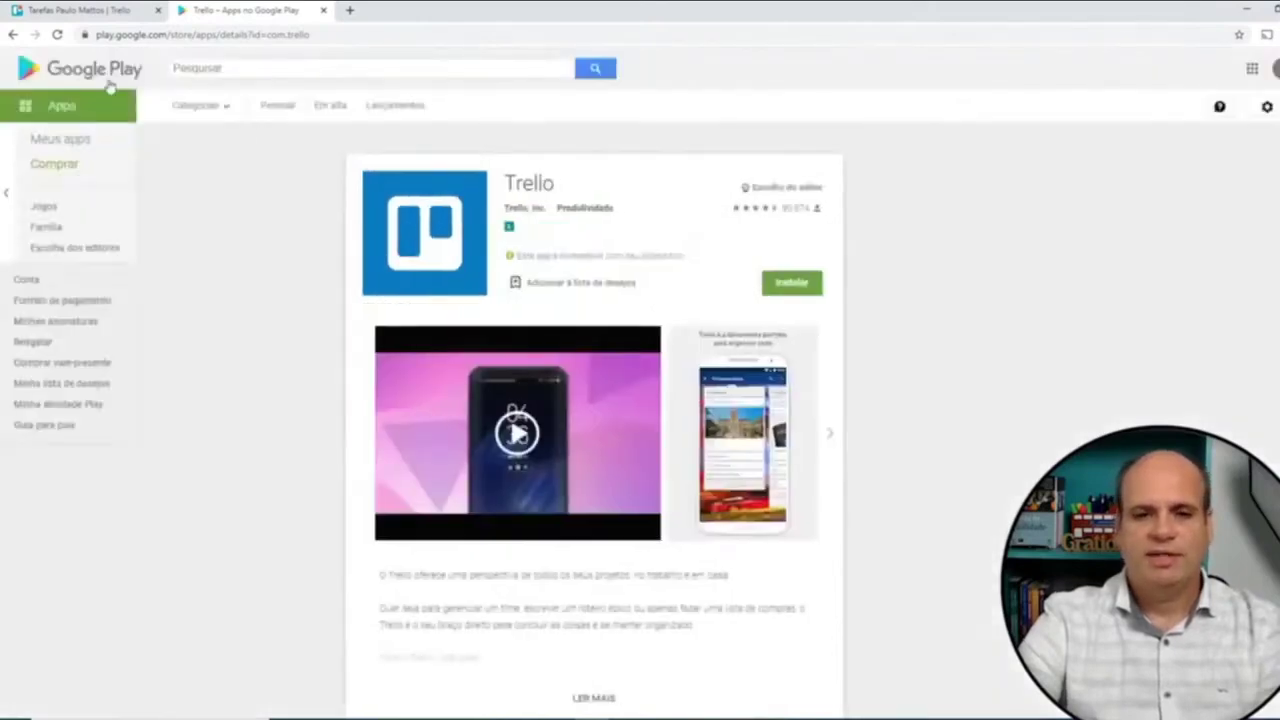
click(323, 11)
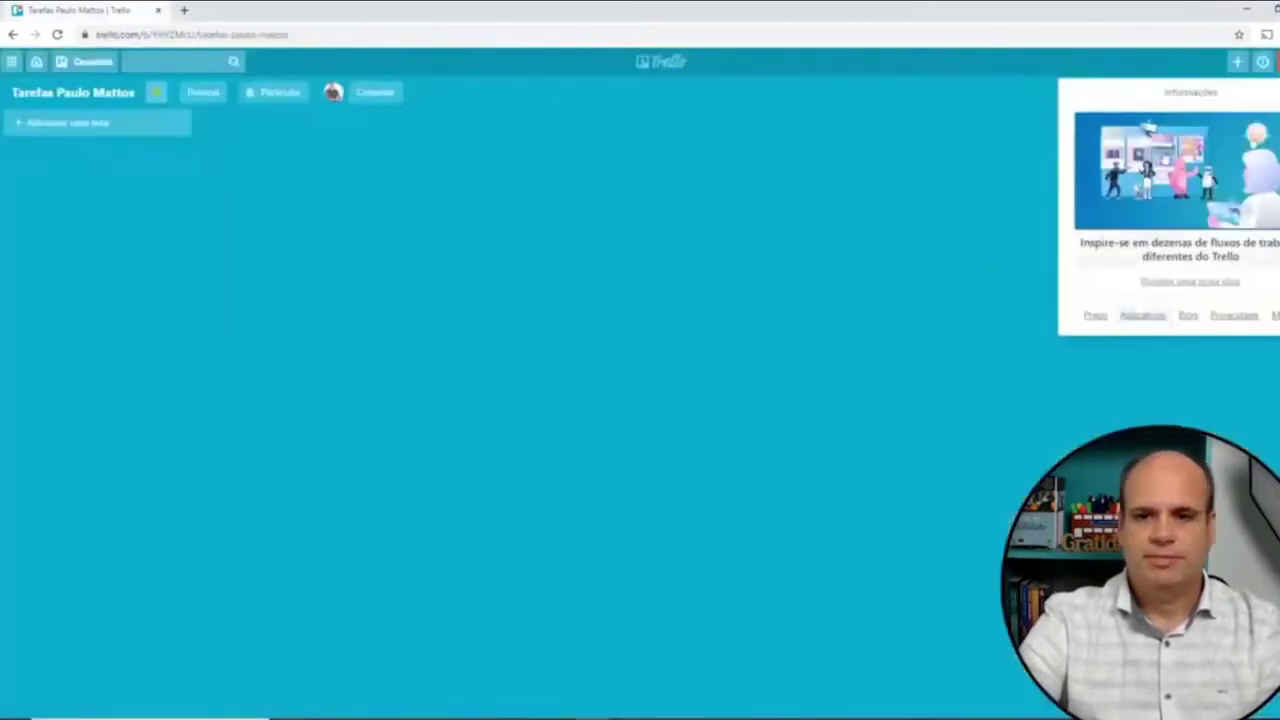
Check the supported browsers on the Aplicativos page, then go to 'Ir para os Seus Quadros'
click(1155, 318)
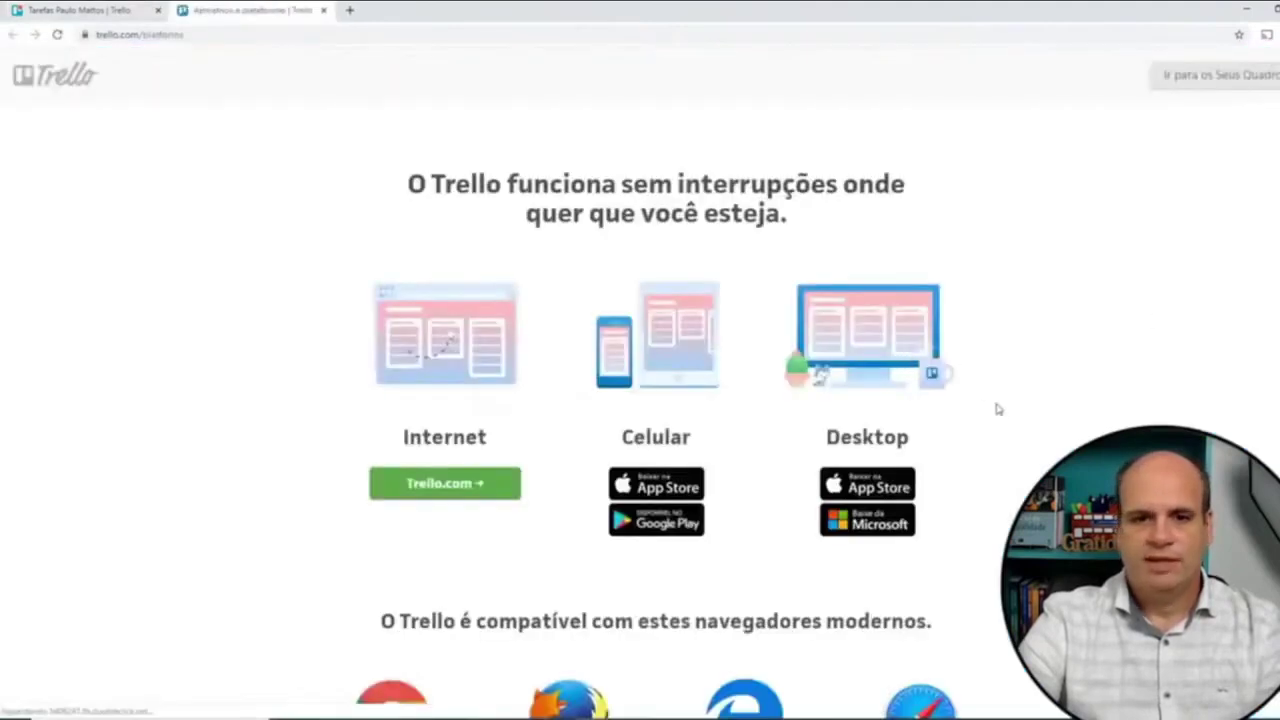
scroll(1000, 410, down, 3)
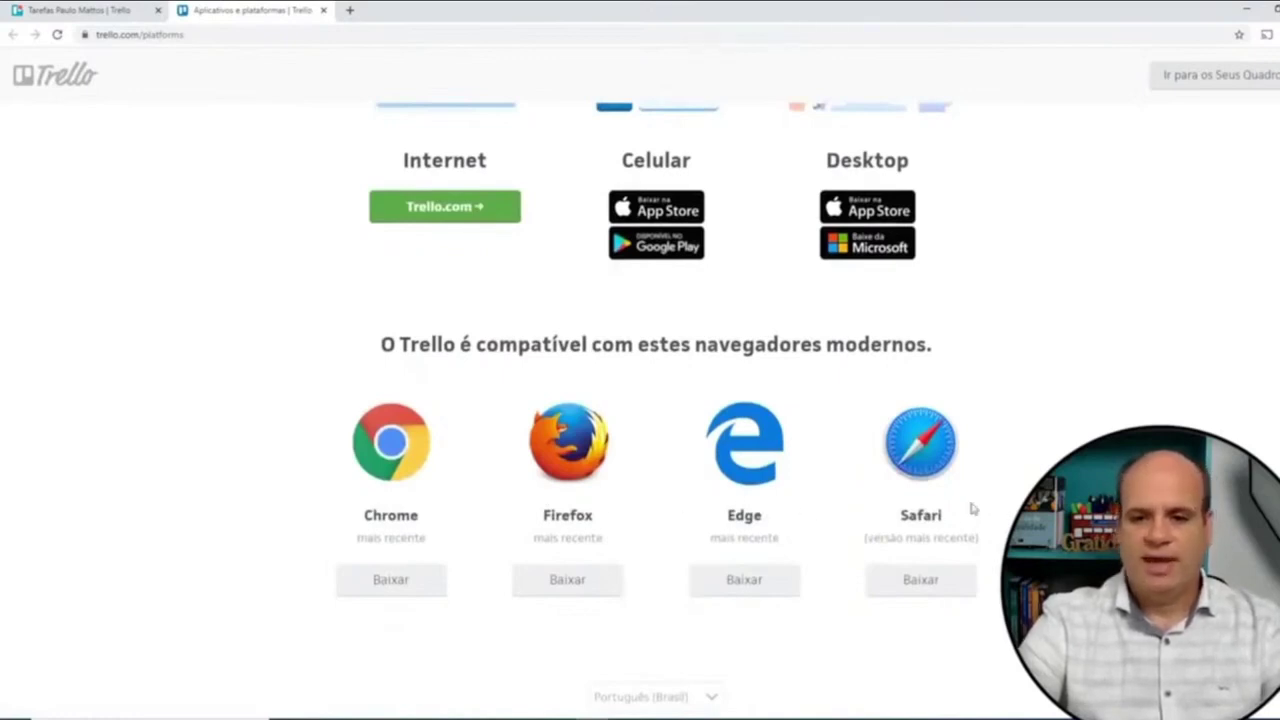
scroll(971, 509, down, 1)
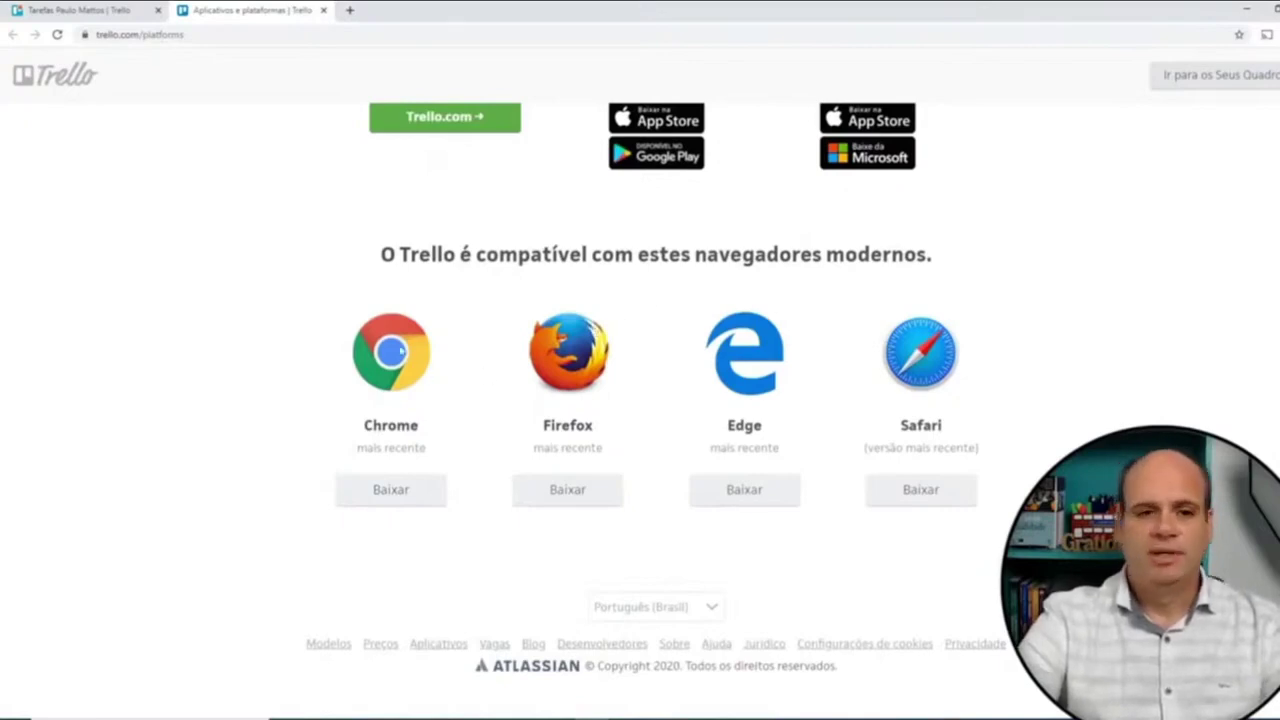
scroll(1110, 378, up, 3)
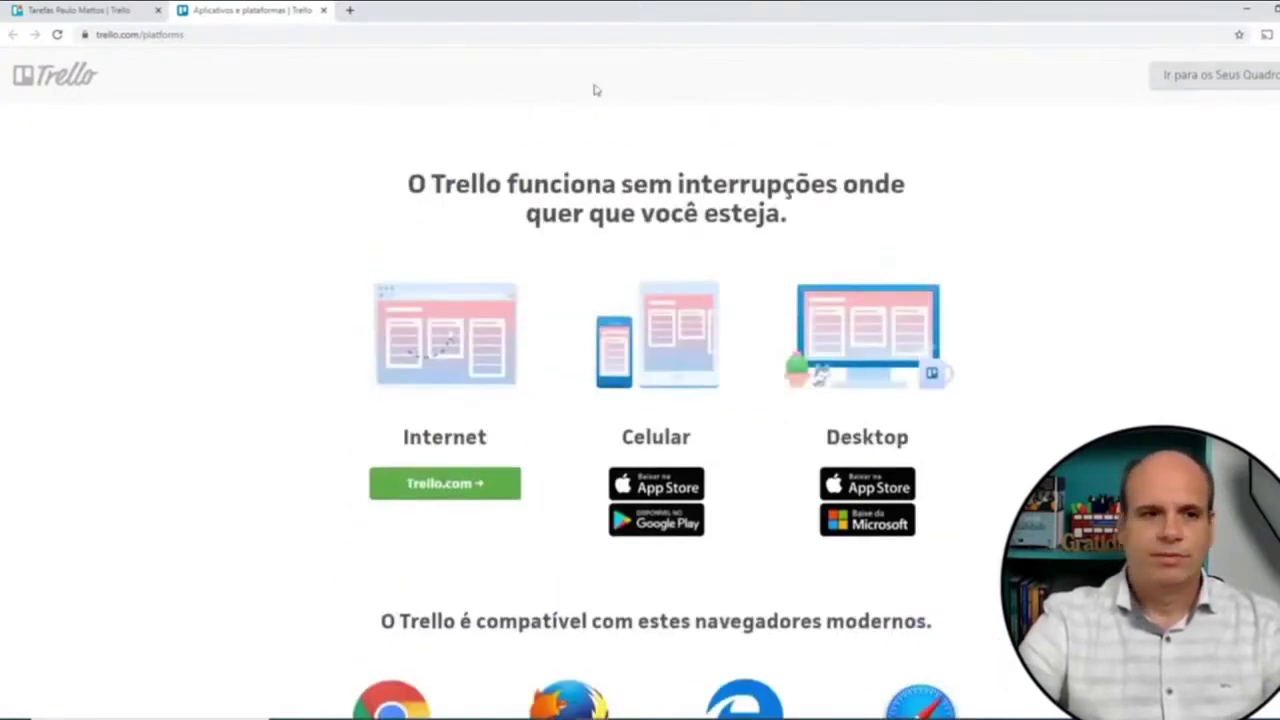
click(1206, 80)
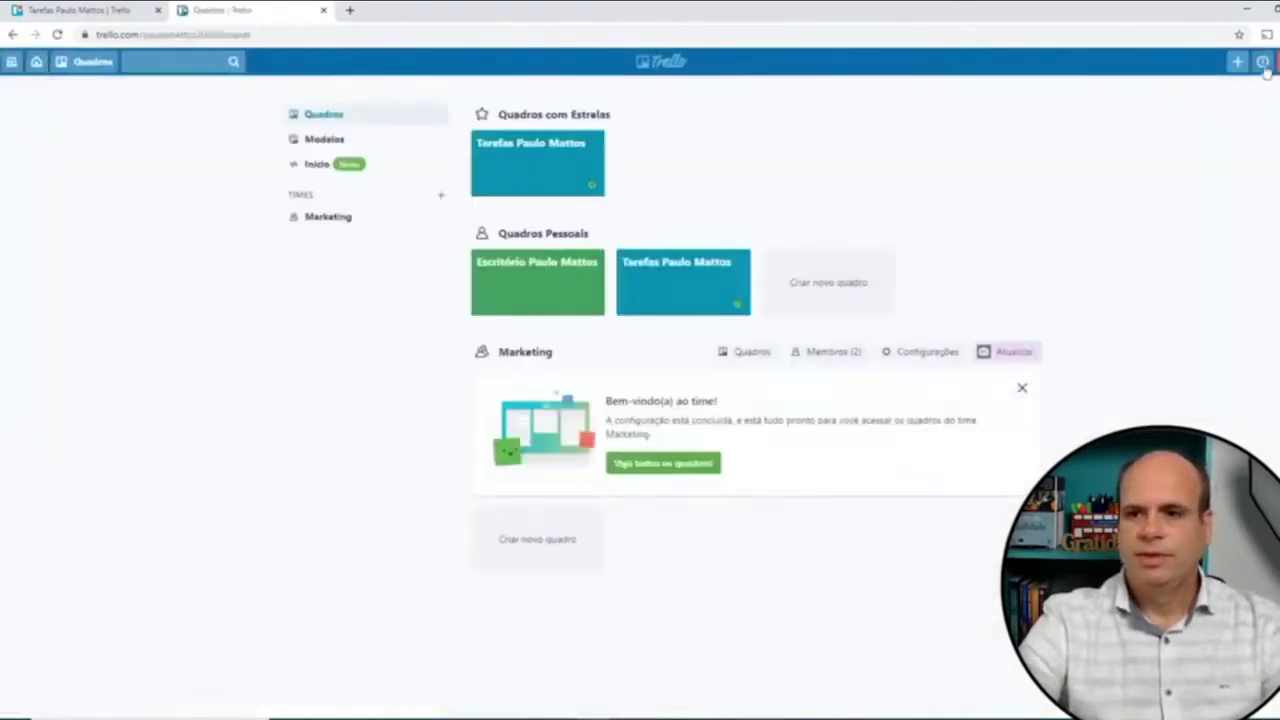
Peek at the info panel's Mais links, then show the single unread notification
click(1264, 64)
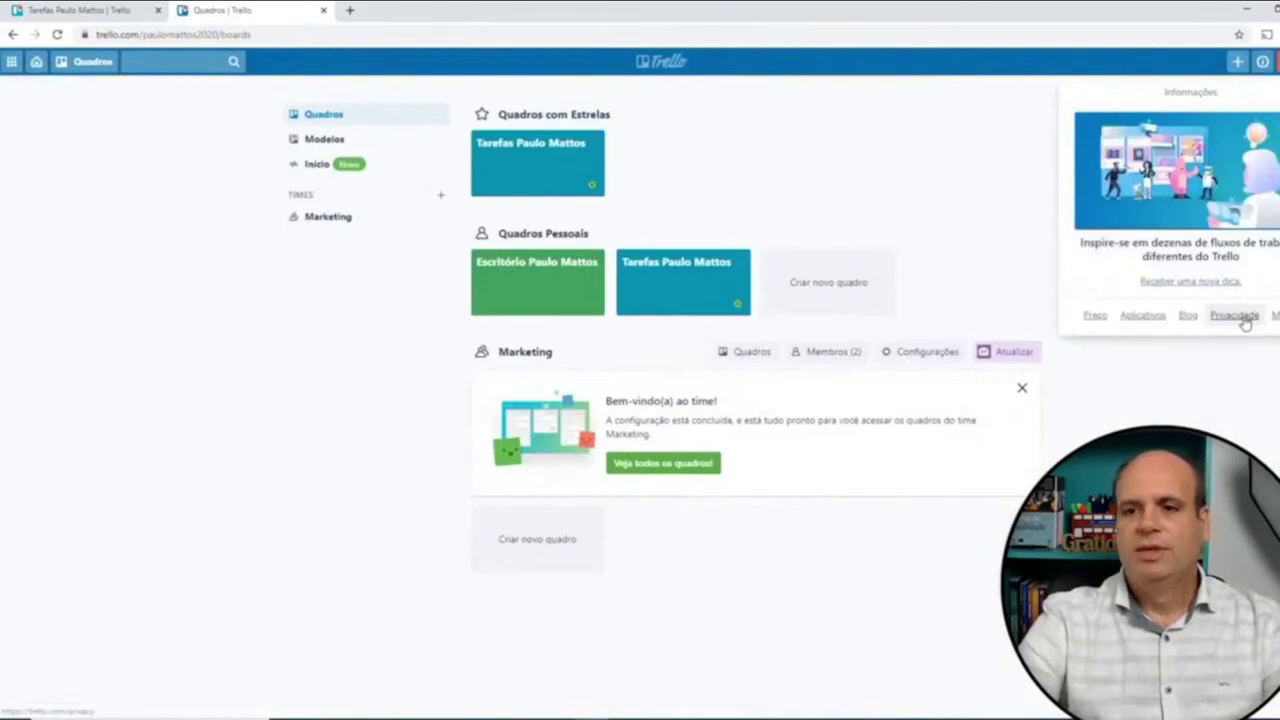
click(1275, 317)
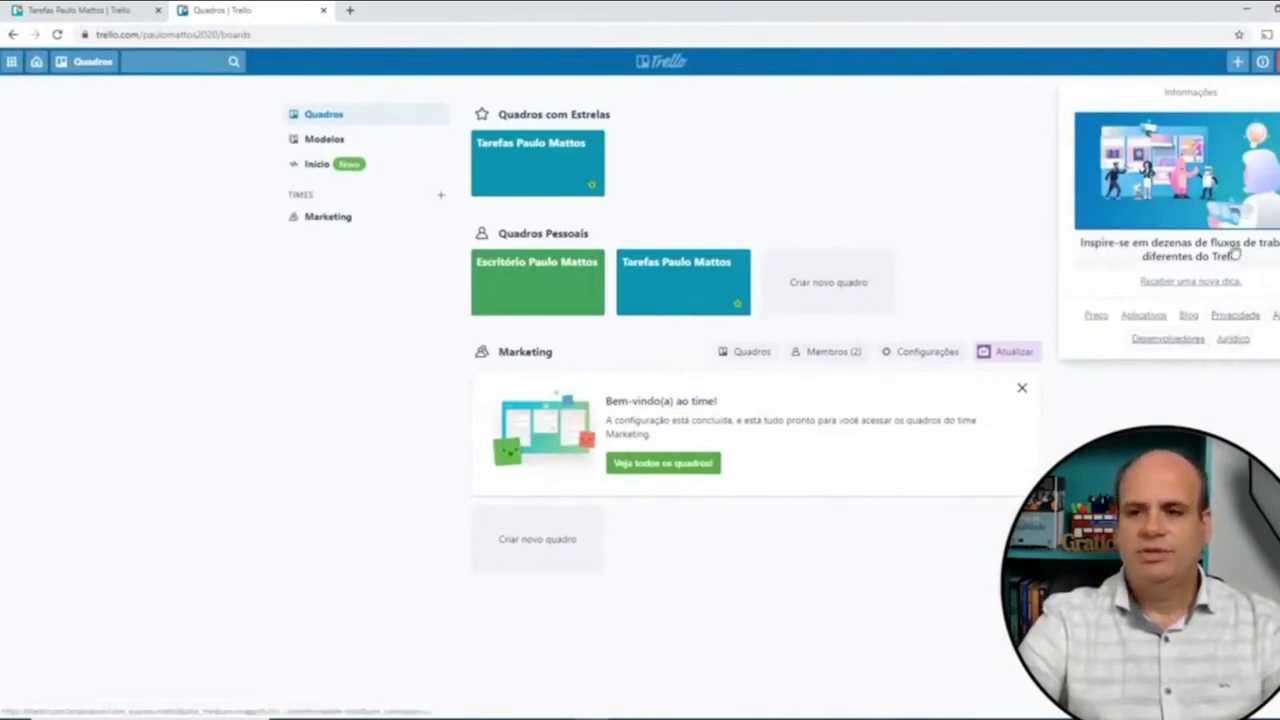
key(Escape)
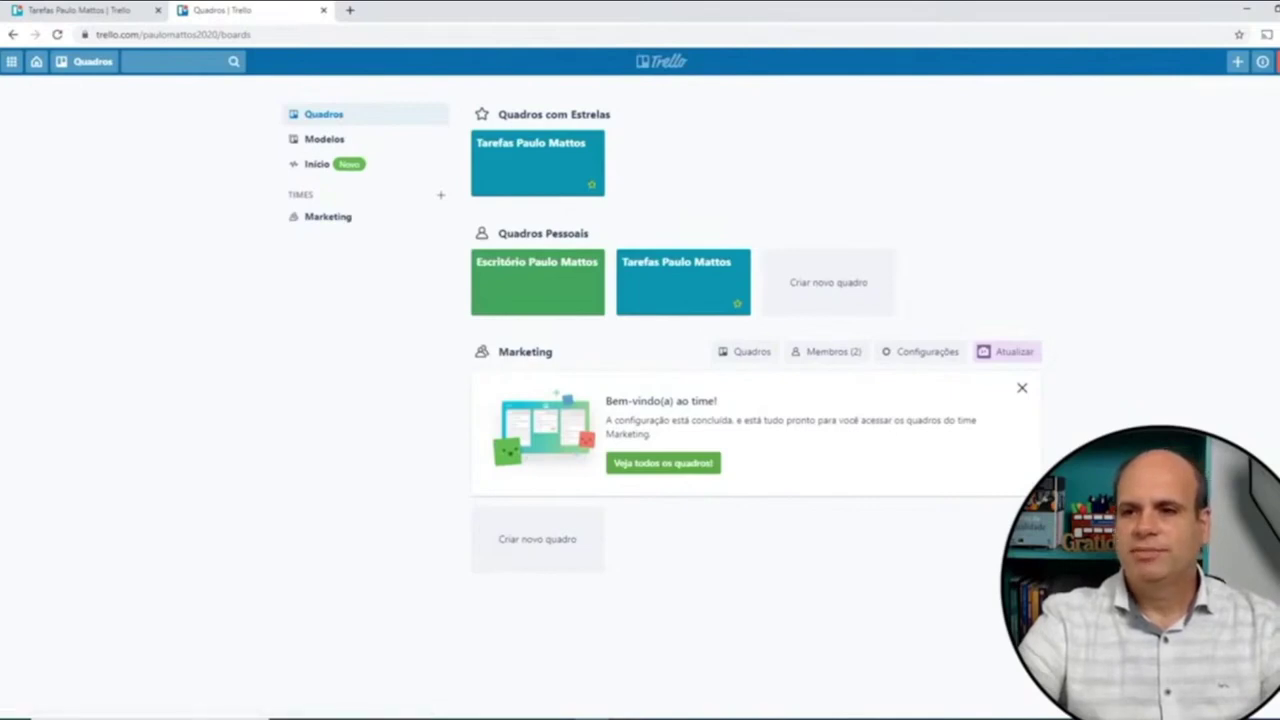
click(1277, 61)
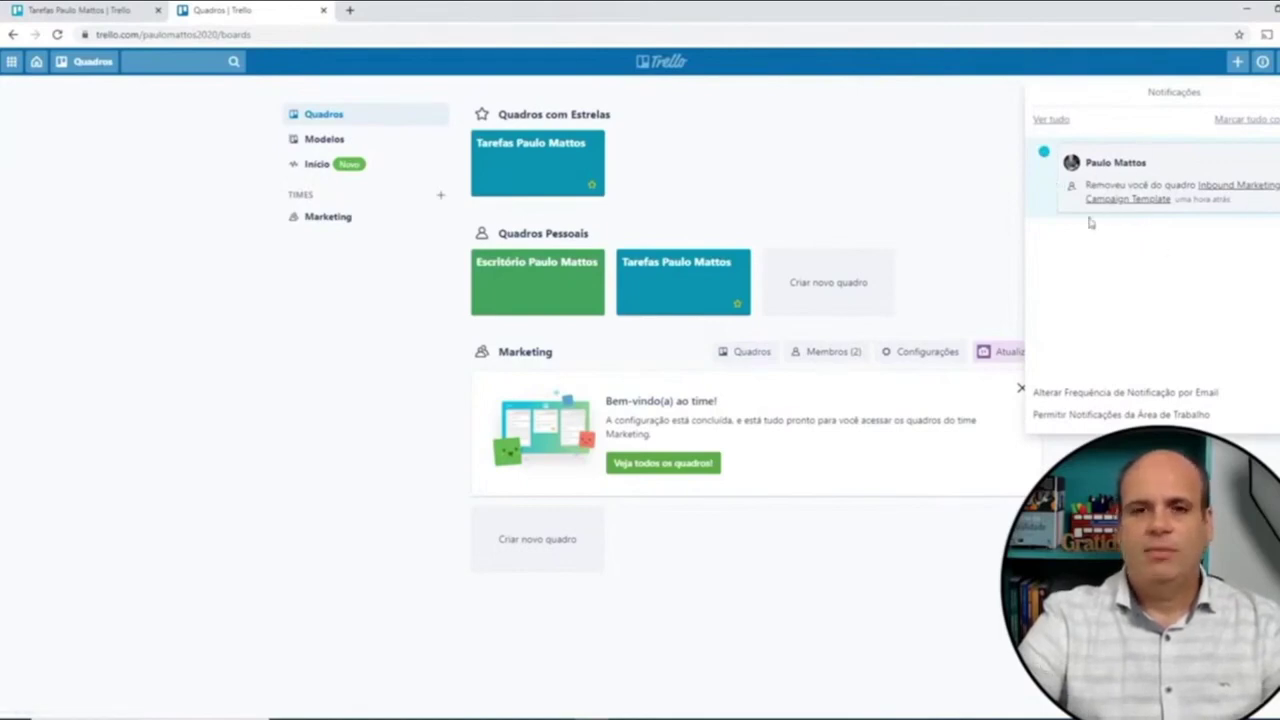
Mark the lone notification as read and close the Notificações panel
click(1266, 122)
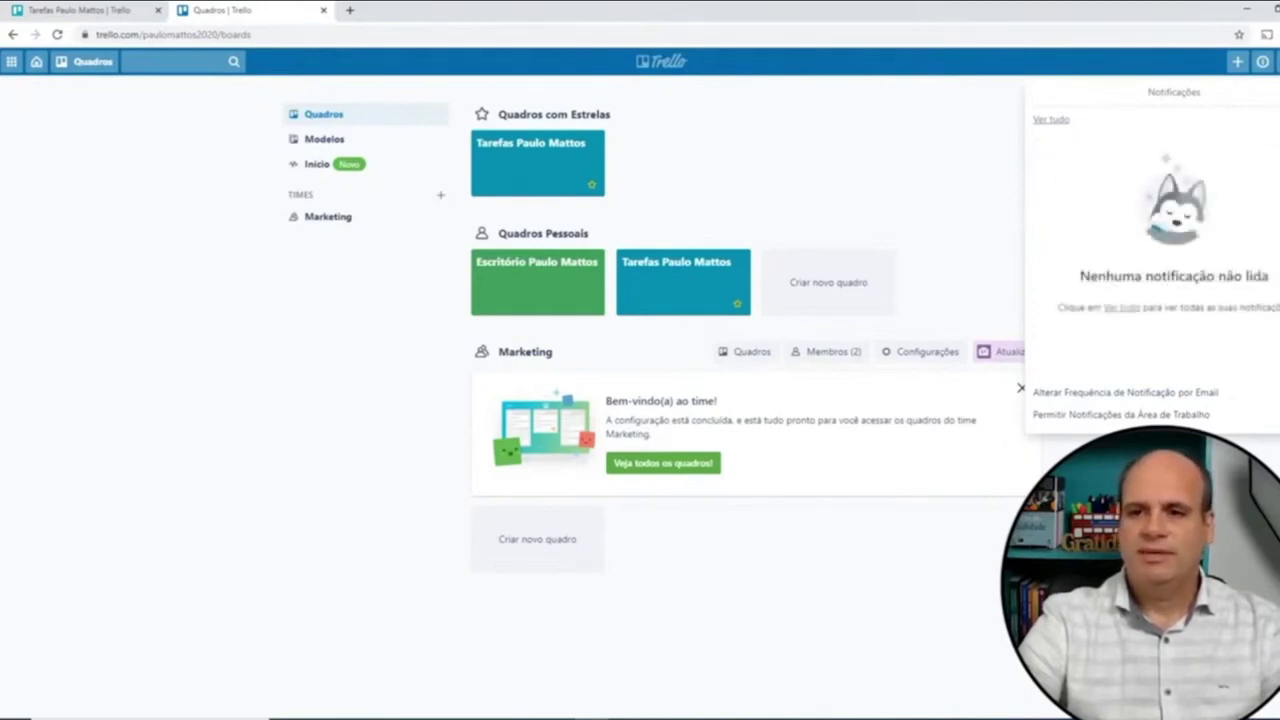
key(Escape)
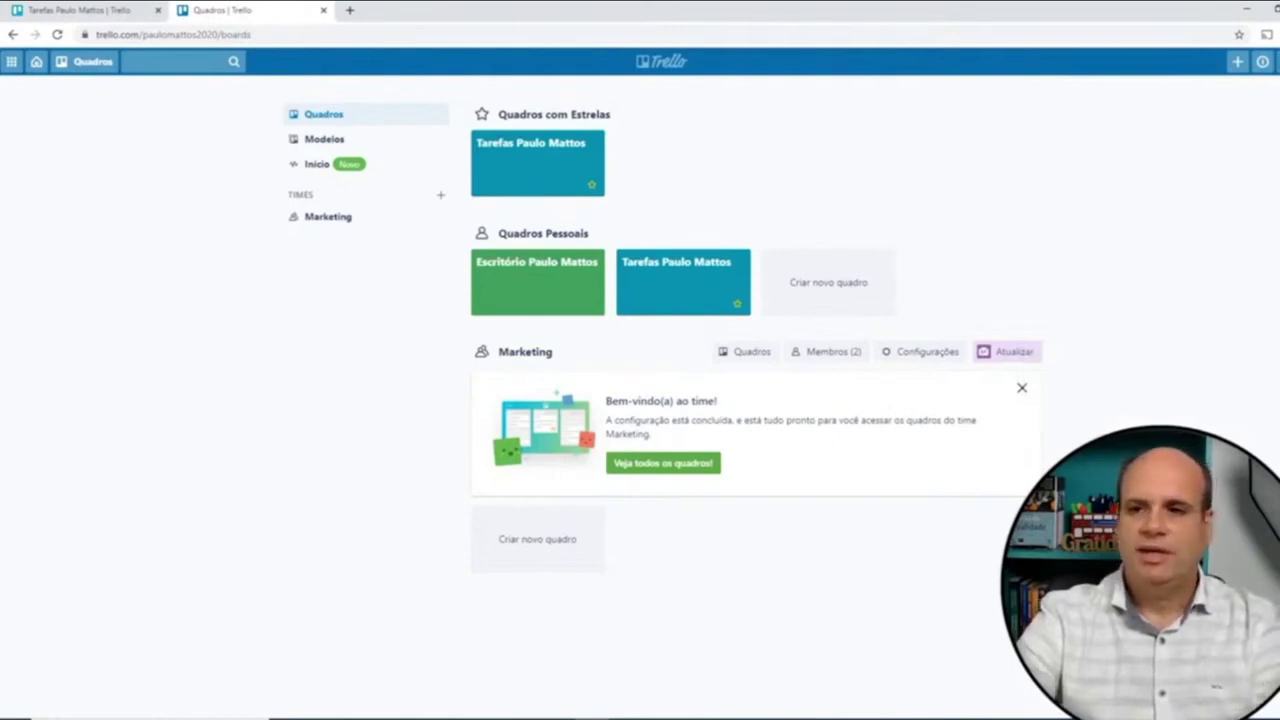
Visit the Perfil e visibilidade page, then the account's Atividade page
click(1263, 61)
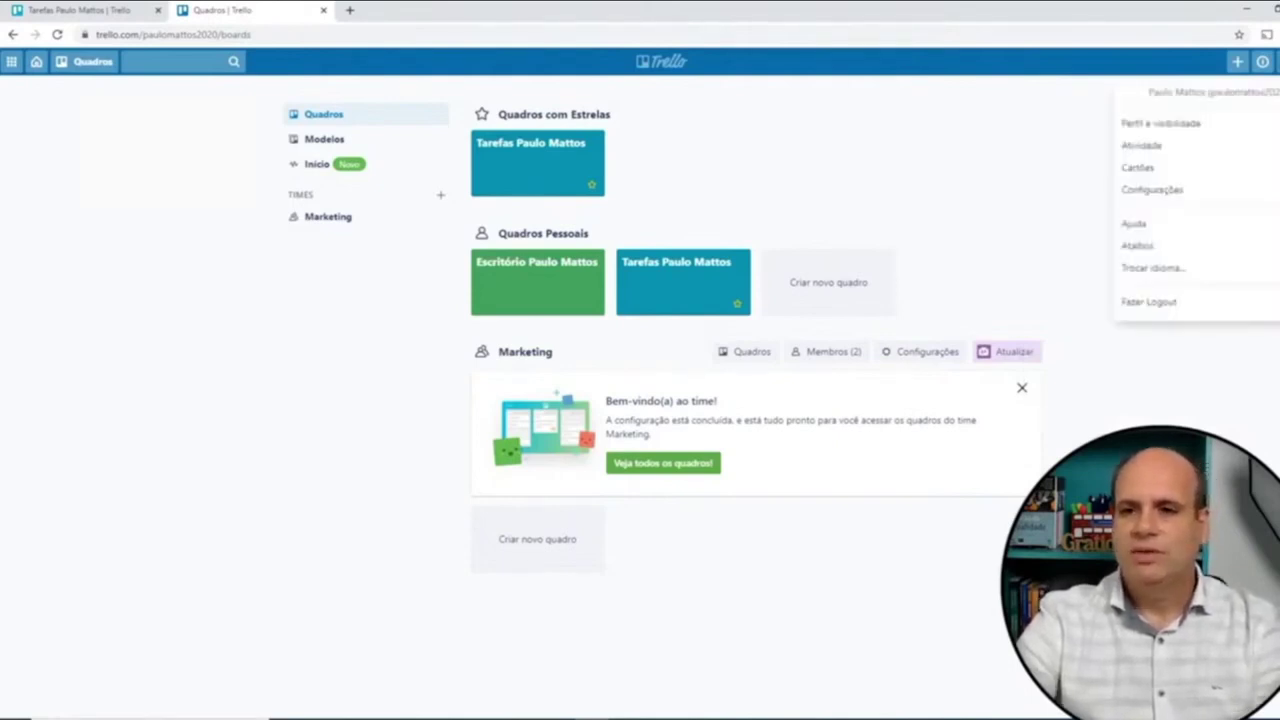
click(1190, 126)
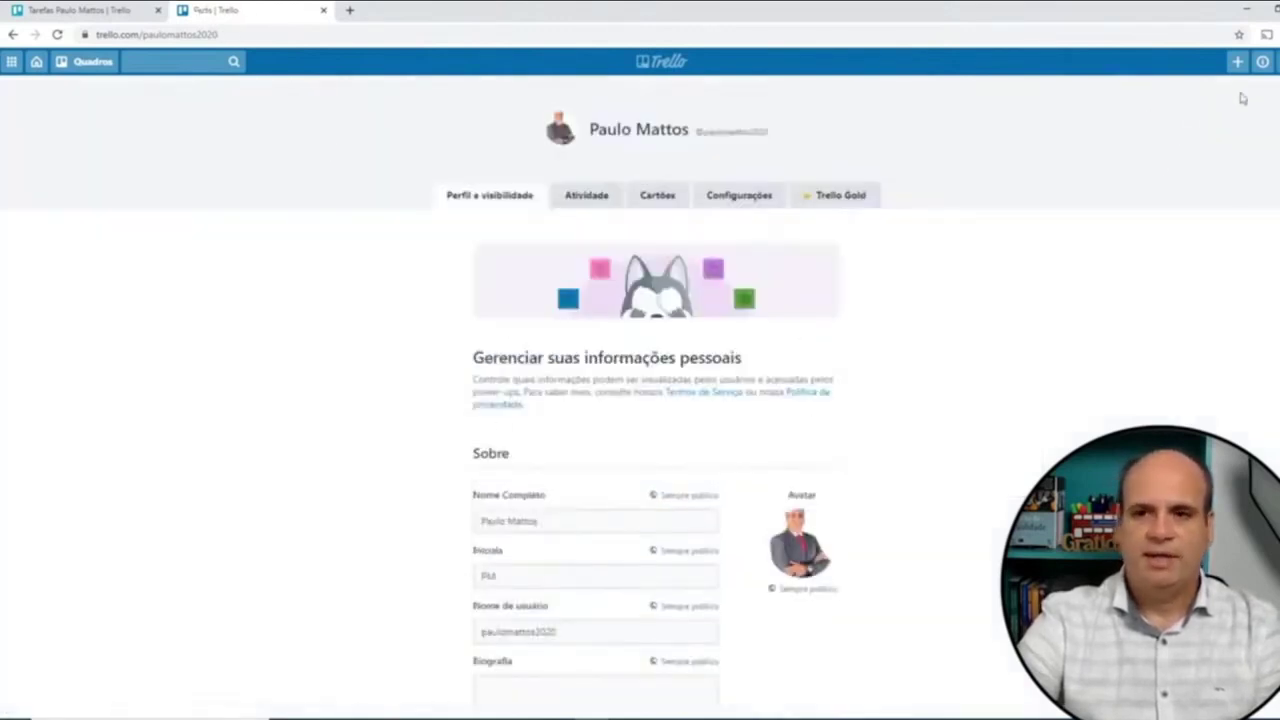
click(1263, 61)
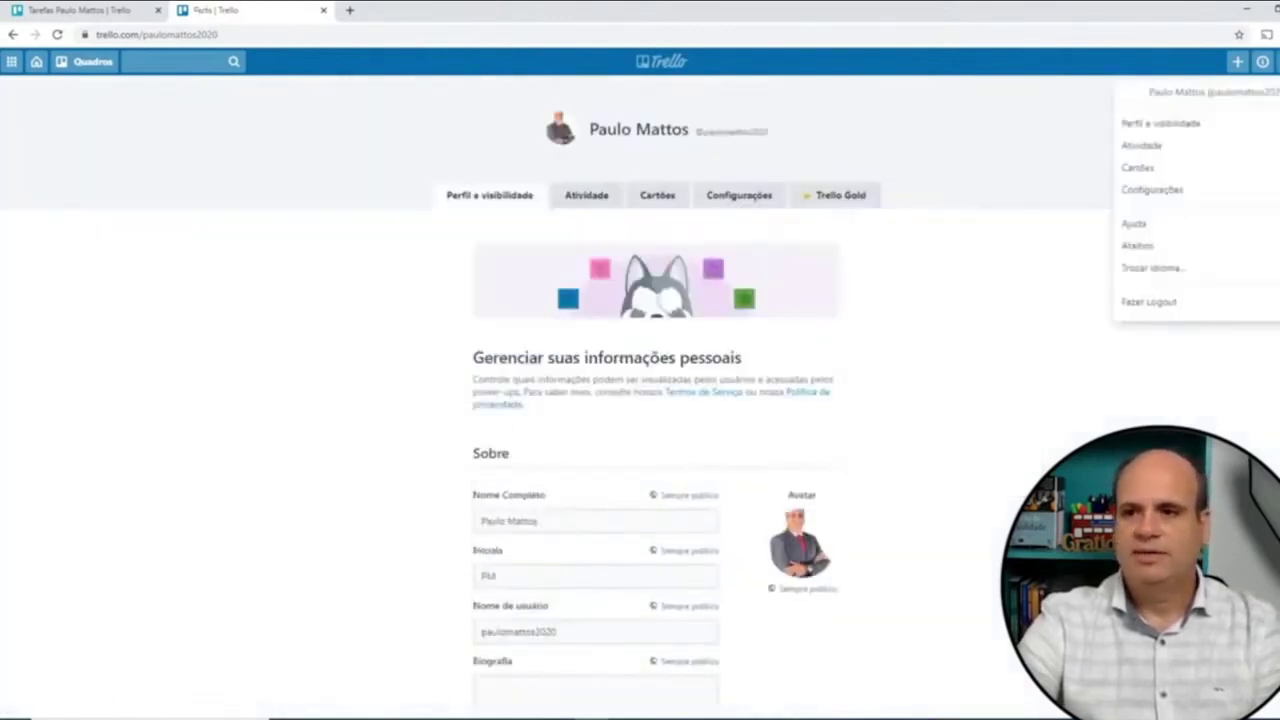
click(1185, 145)
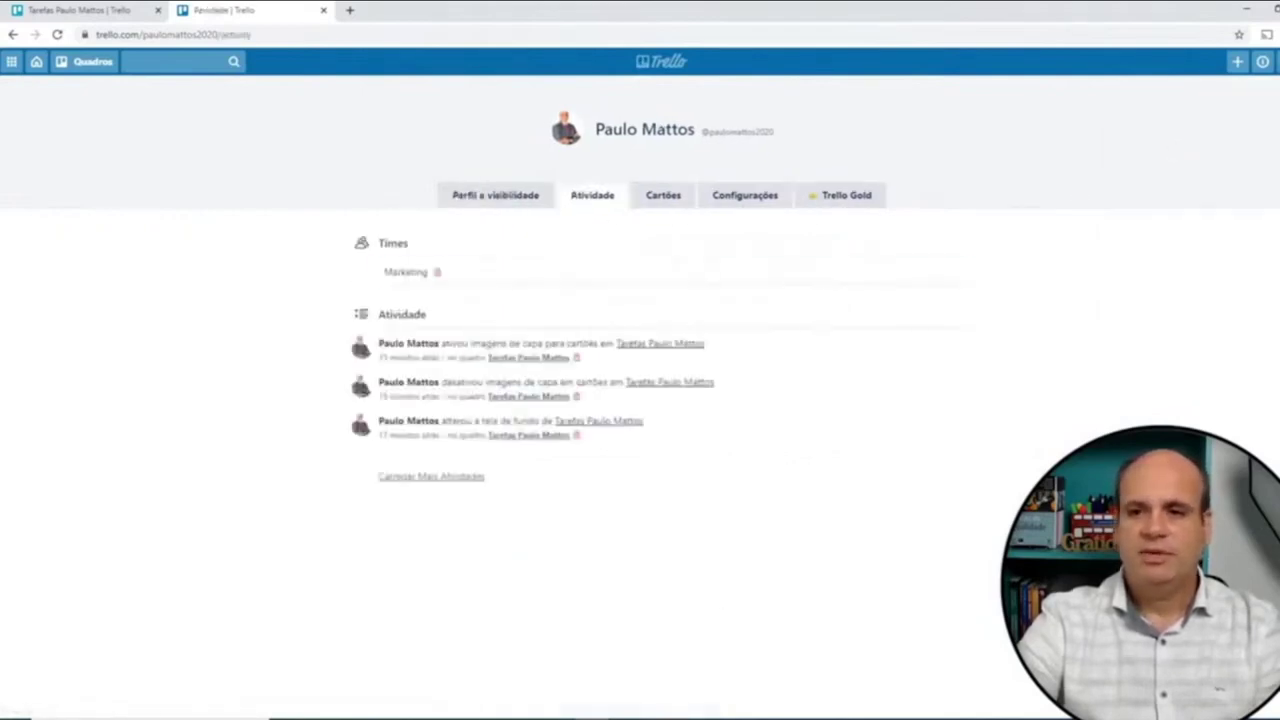
Bring up the Ajuda panel with its support contact options
click(1263, 61)
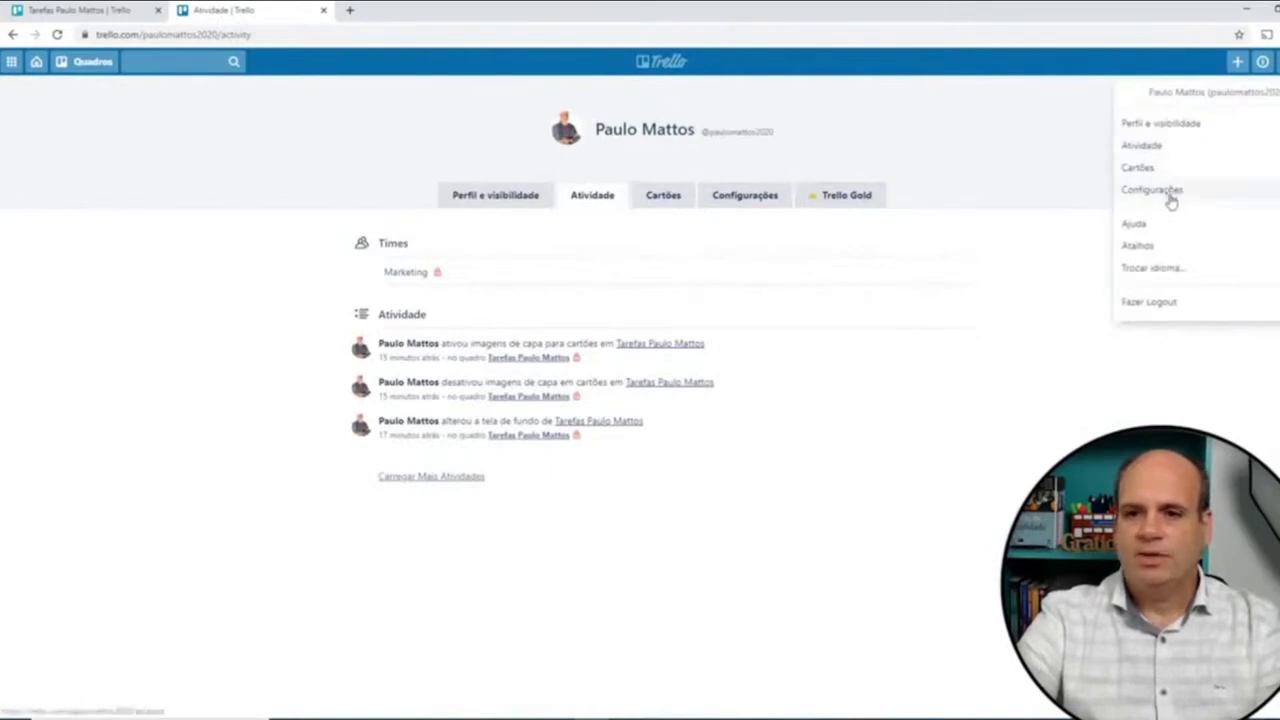
click(1153, 236)
click(1020, 97)
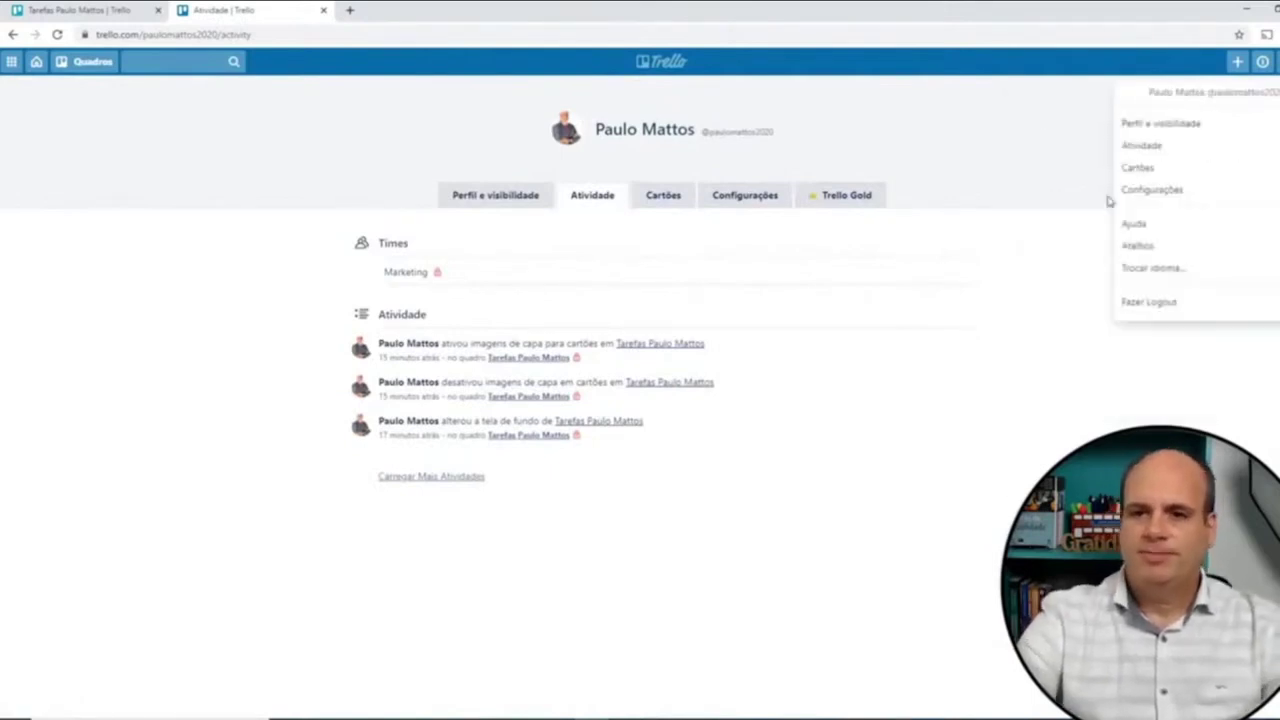
click(1163, 228)
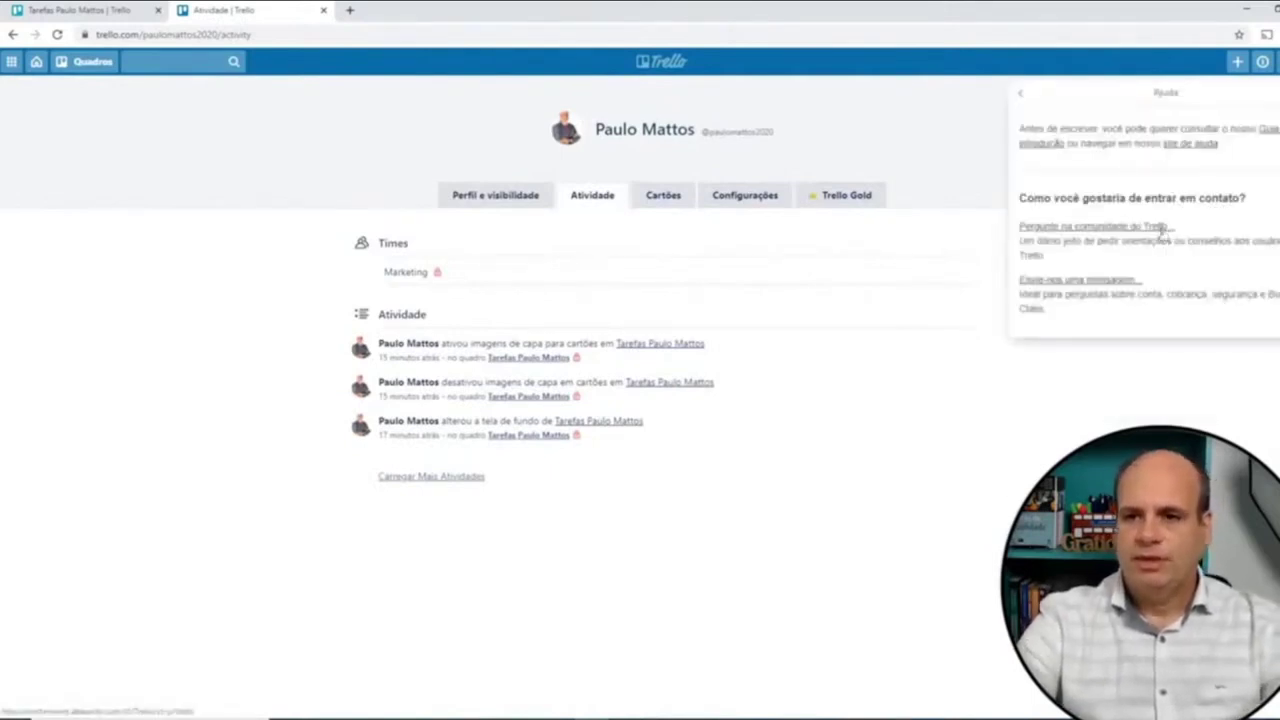
Open 'Pergunte na comunidade do Trello' and translate the forum page into Portuguese
click(1082, 213)
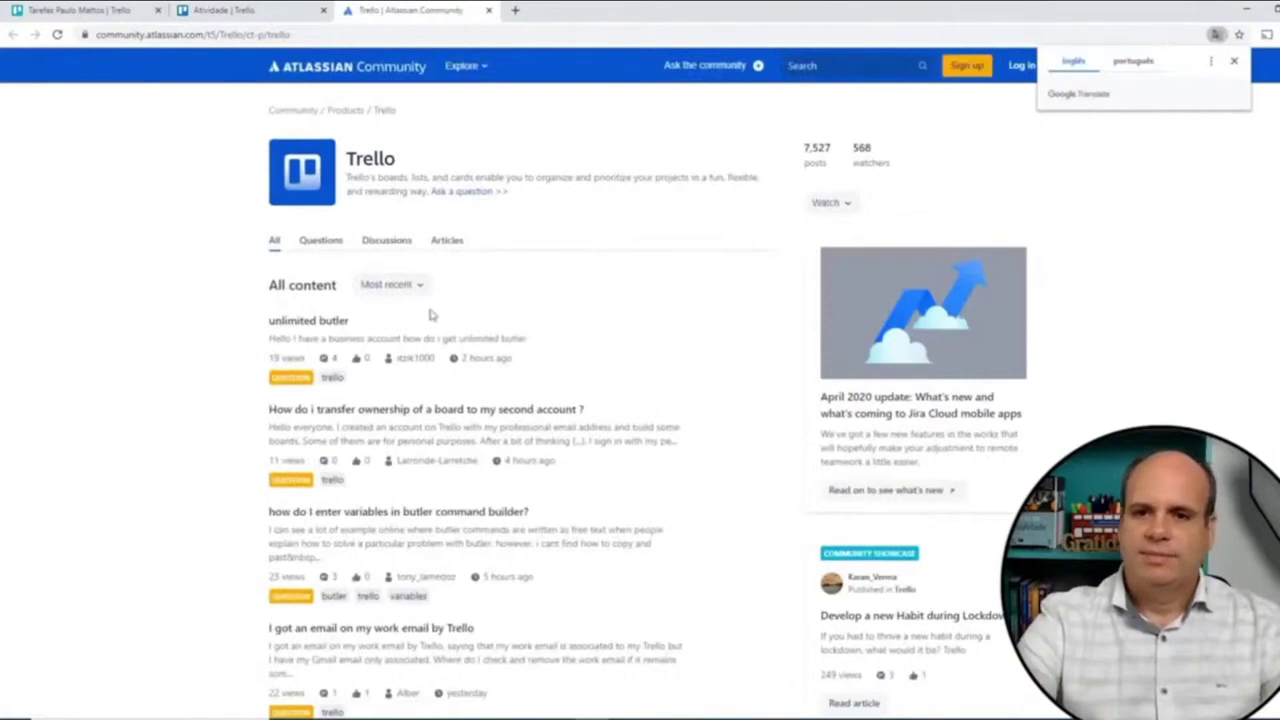
click(258, 408)
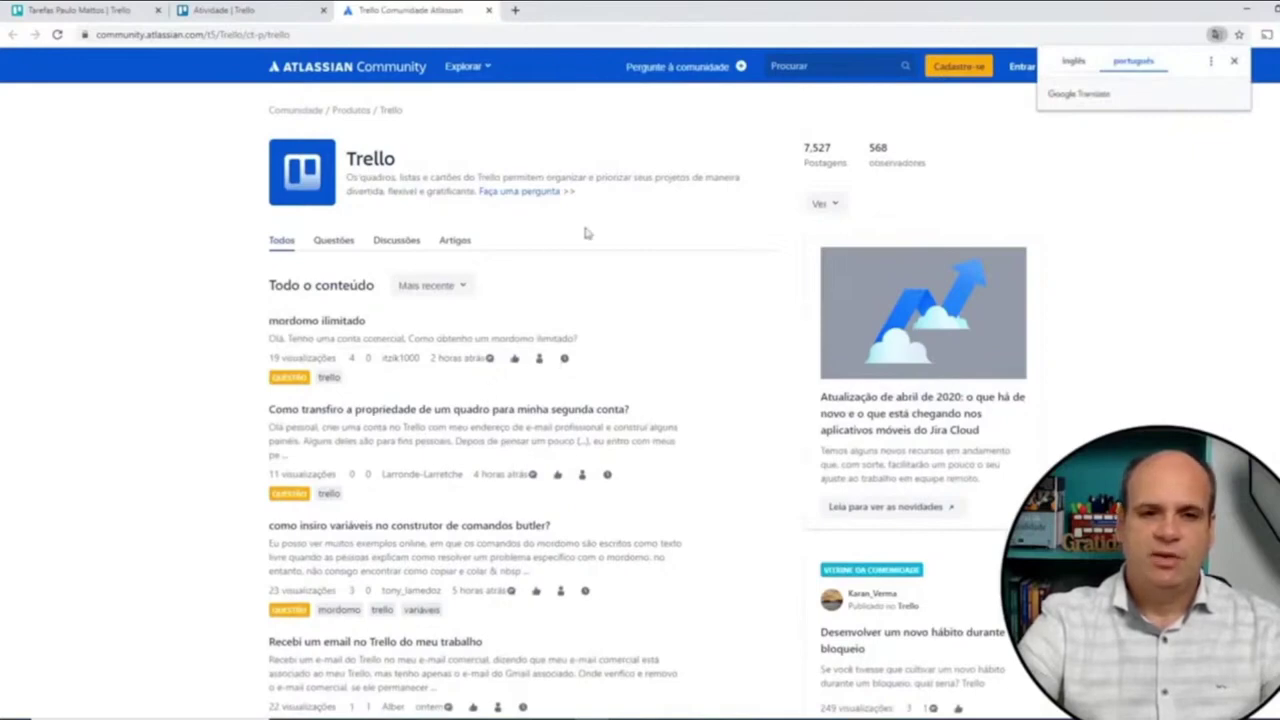
Close the community tab and start a support message on the topic Utilização do Trello
click(489, 11)
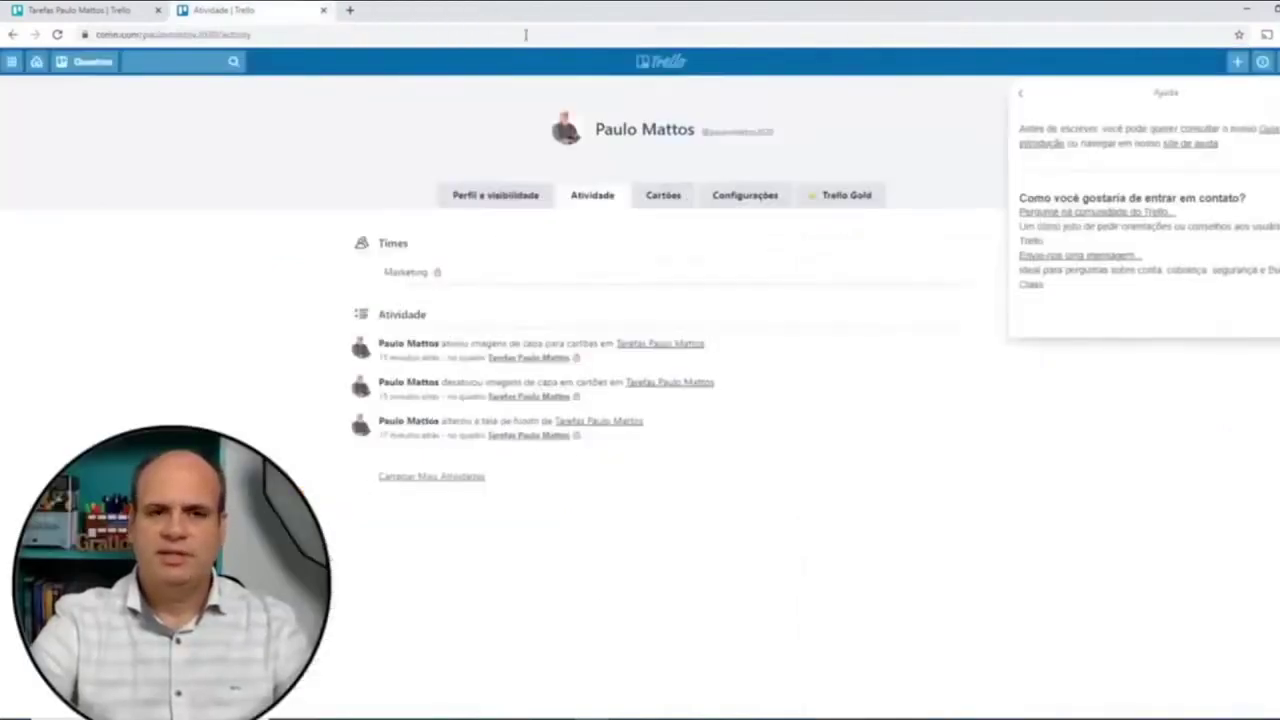
click(1095, 258)
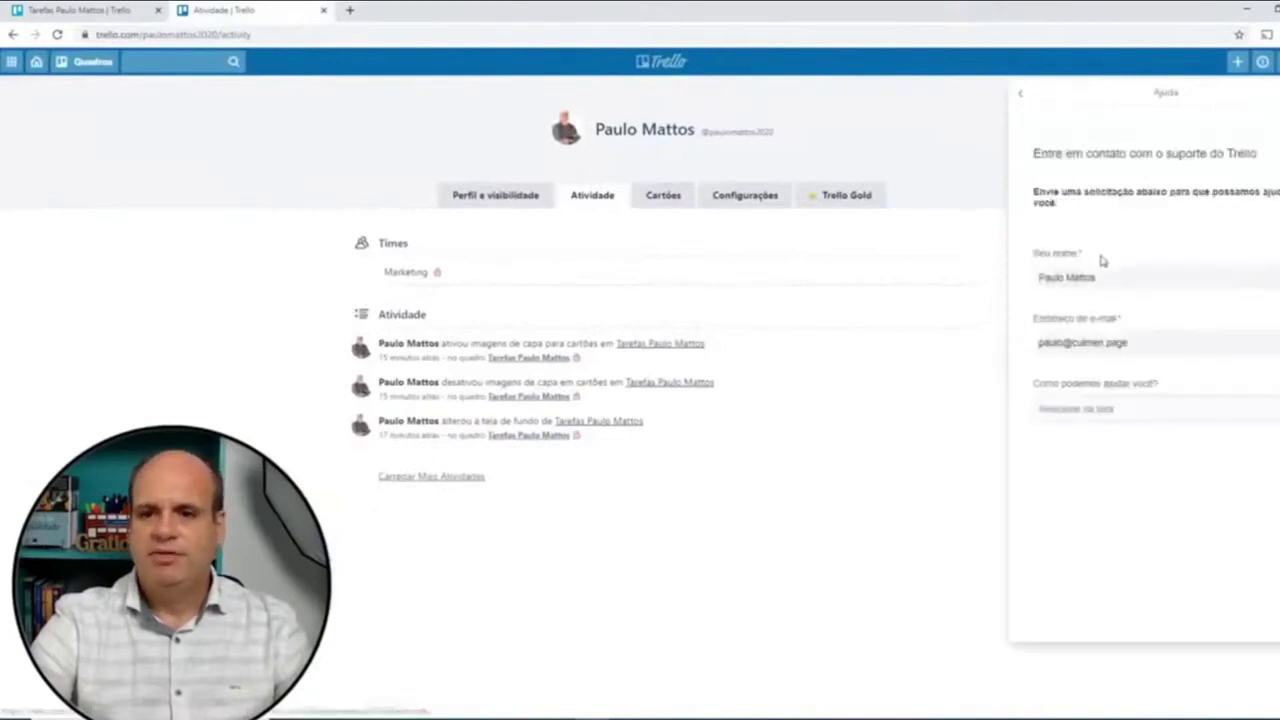
click(1100, 410)
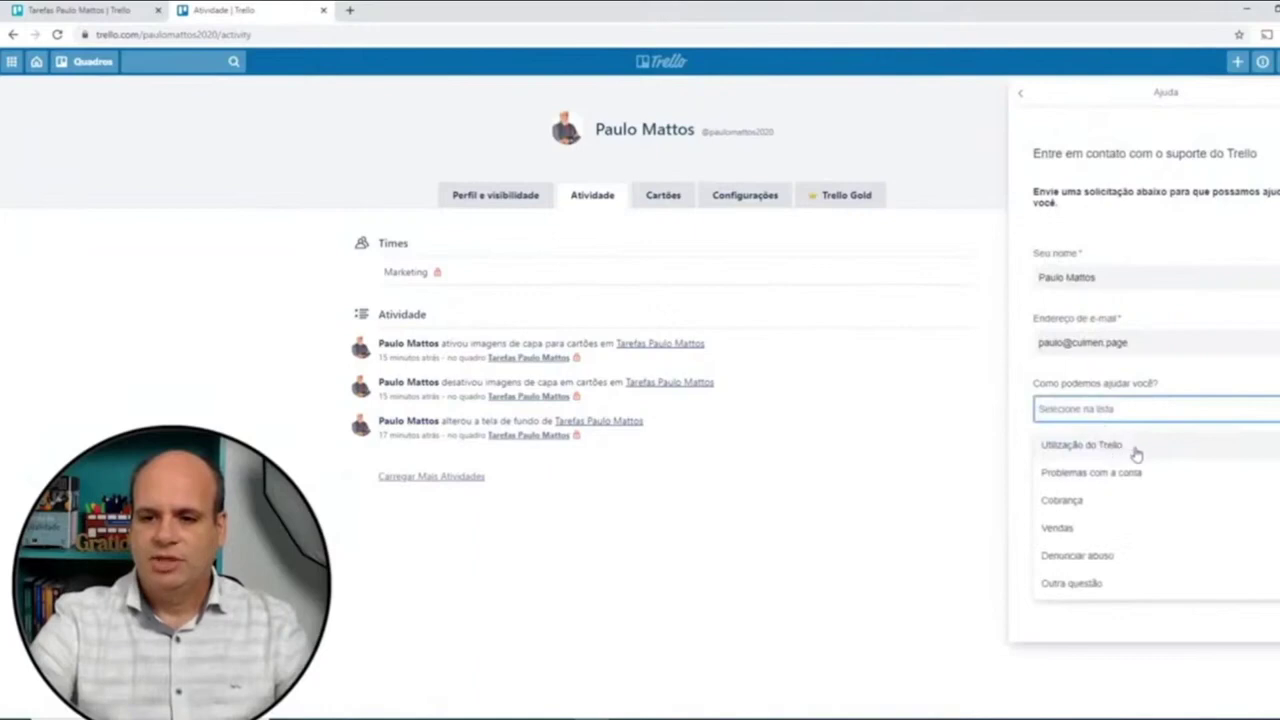
click(1136, 446)
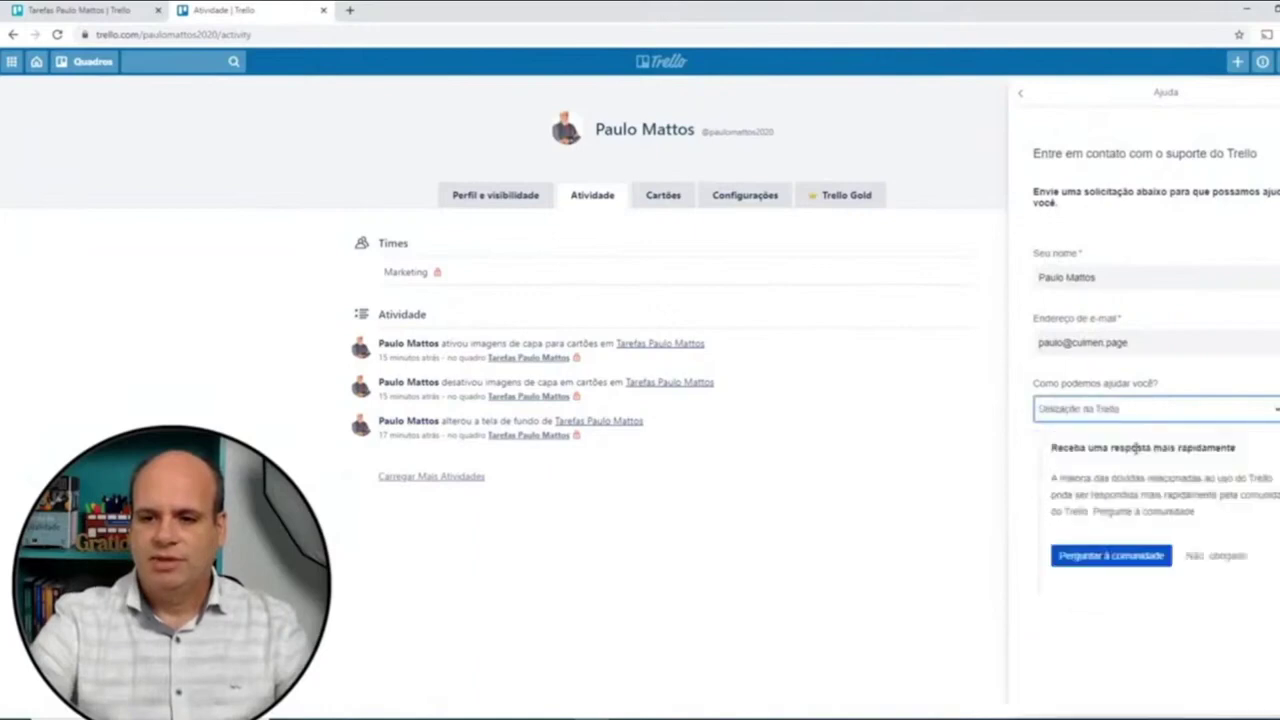
click(1227, 566)
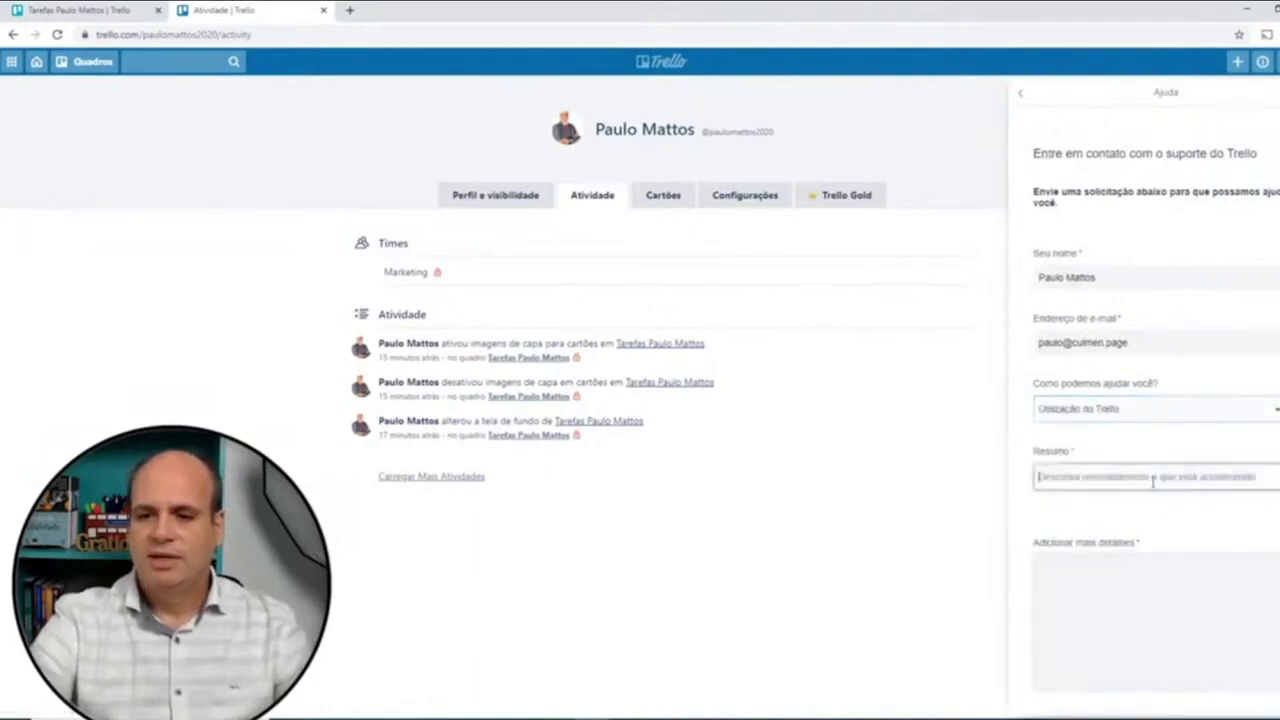
Look over the rest of the support form, then close it for the account options
scroll(1163, 488, down, 2)
scroll(1145, 398, down, 2)
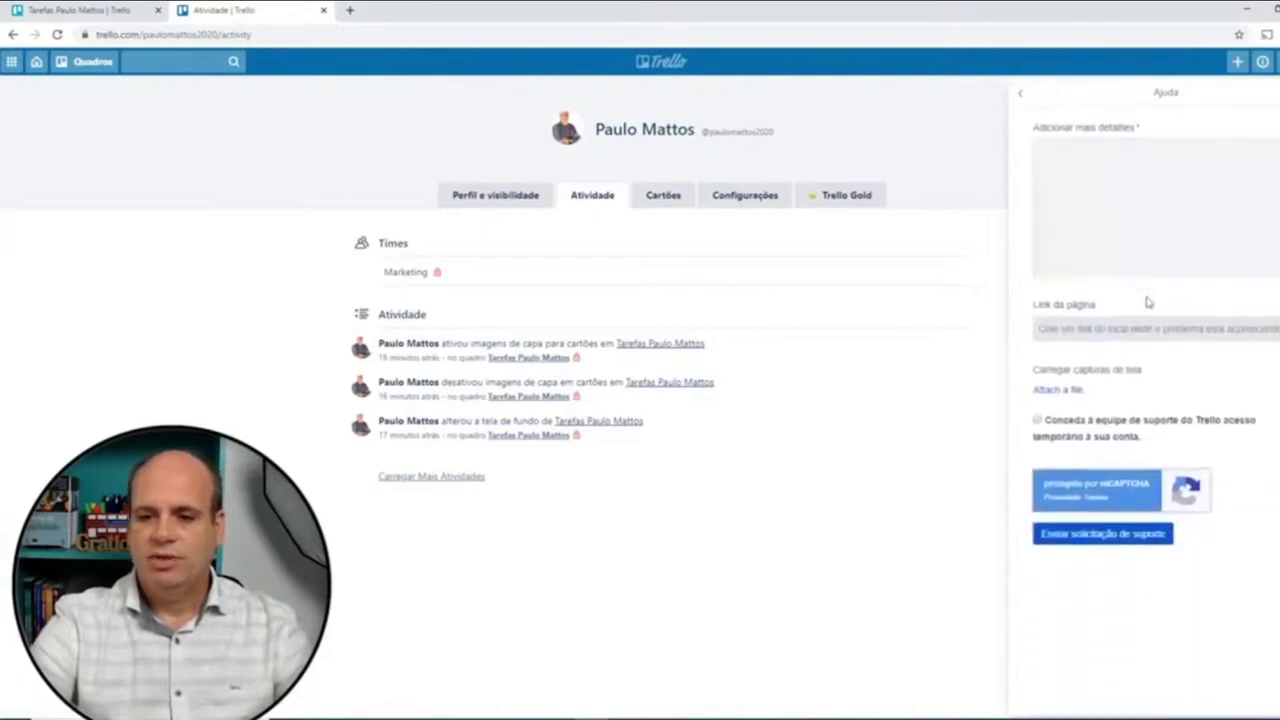
scroll(1141, 340, up, 5)
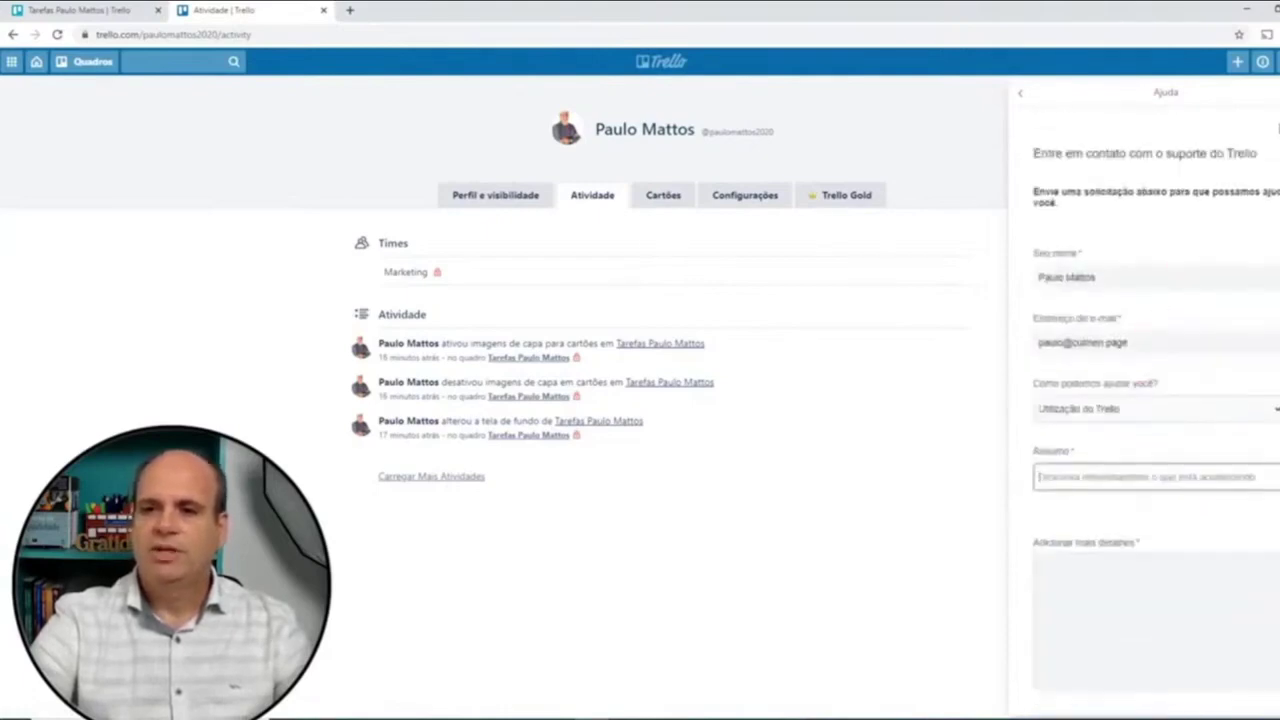
click(1262, 61)
click(1262, 61)
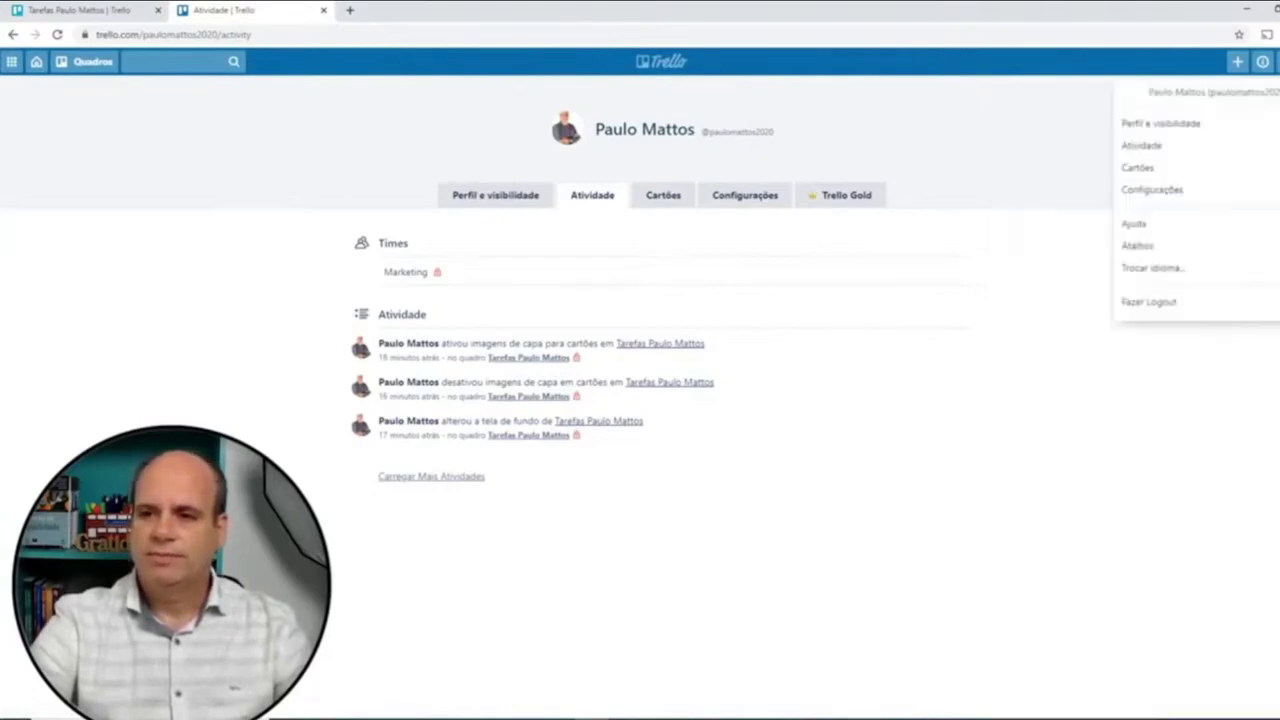
Browse the Trocar idioma list without changing language, then show the Quadros boards list
click(1178, 269)
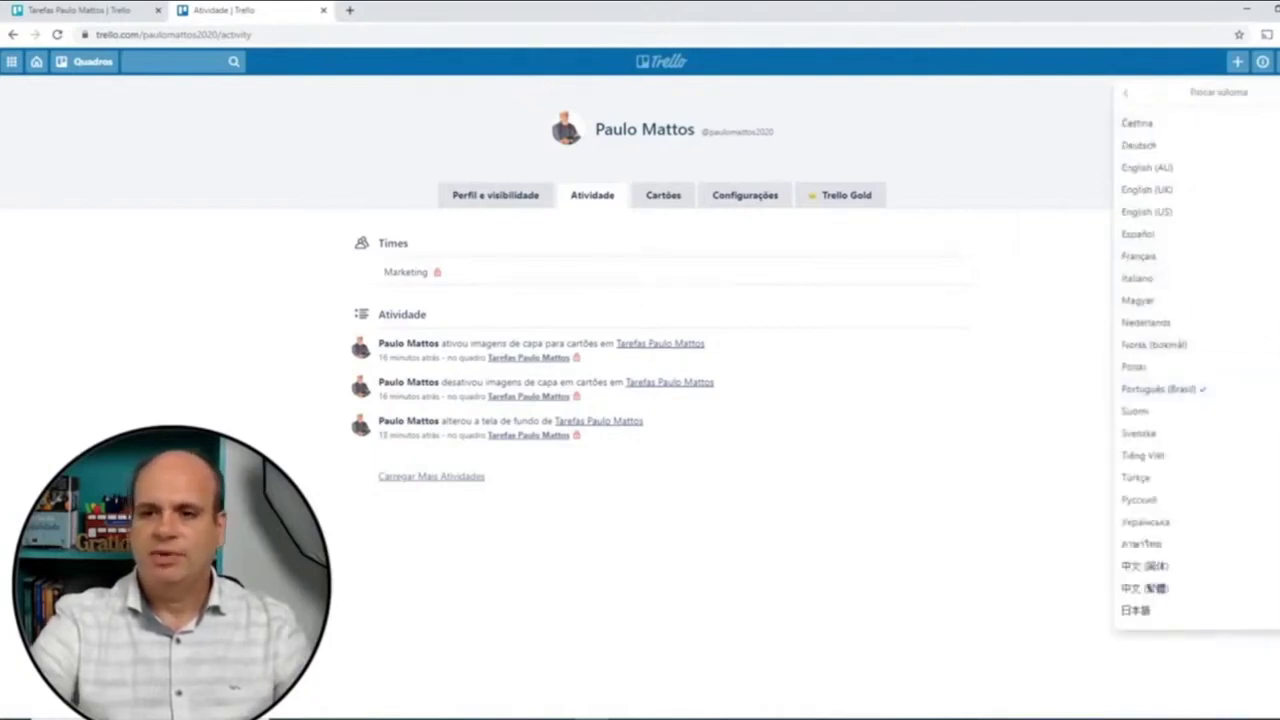
click(1262, 61)
click(1262, 61)
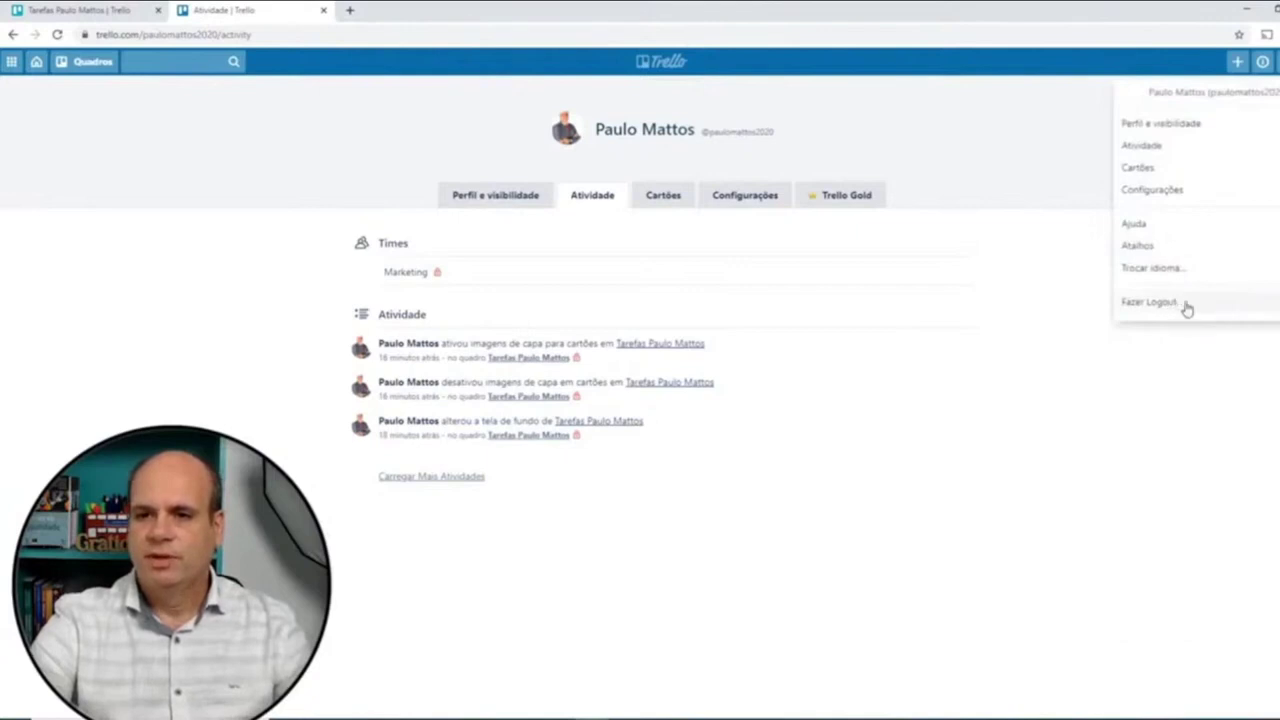
click(249, 200)
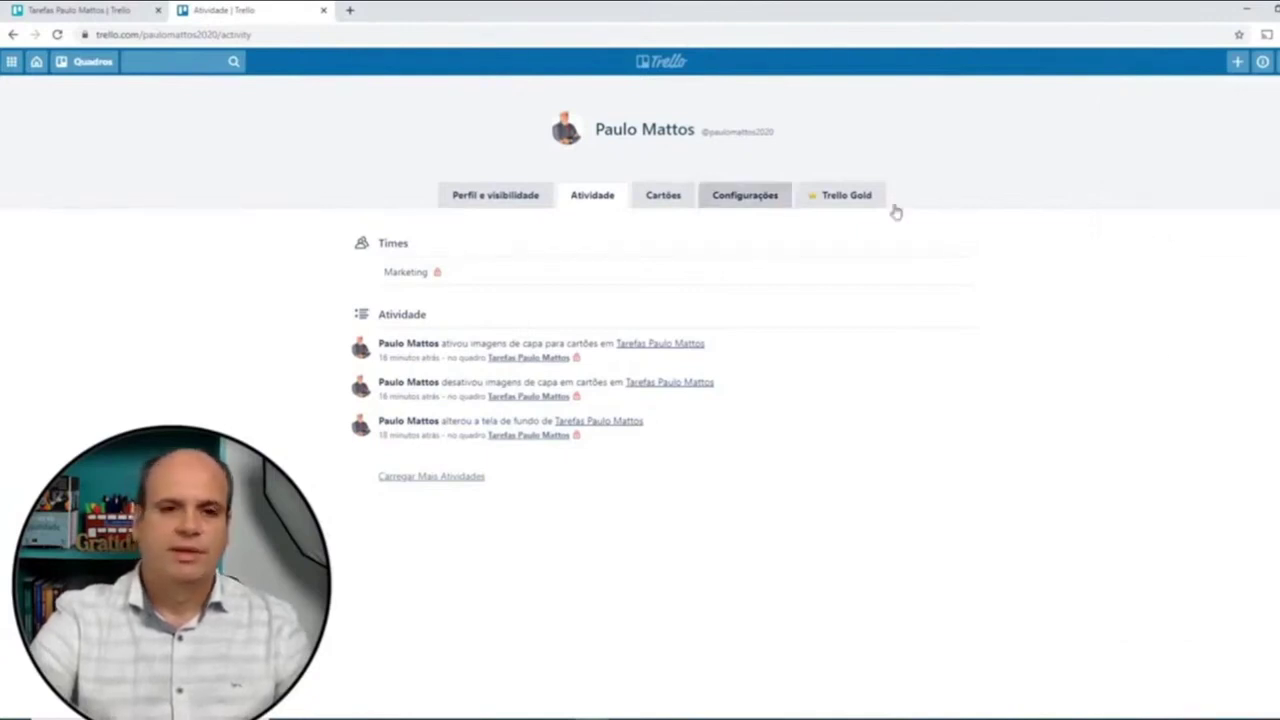
click(85, 72)
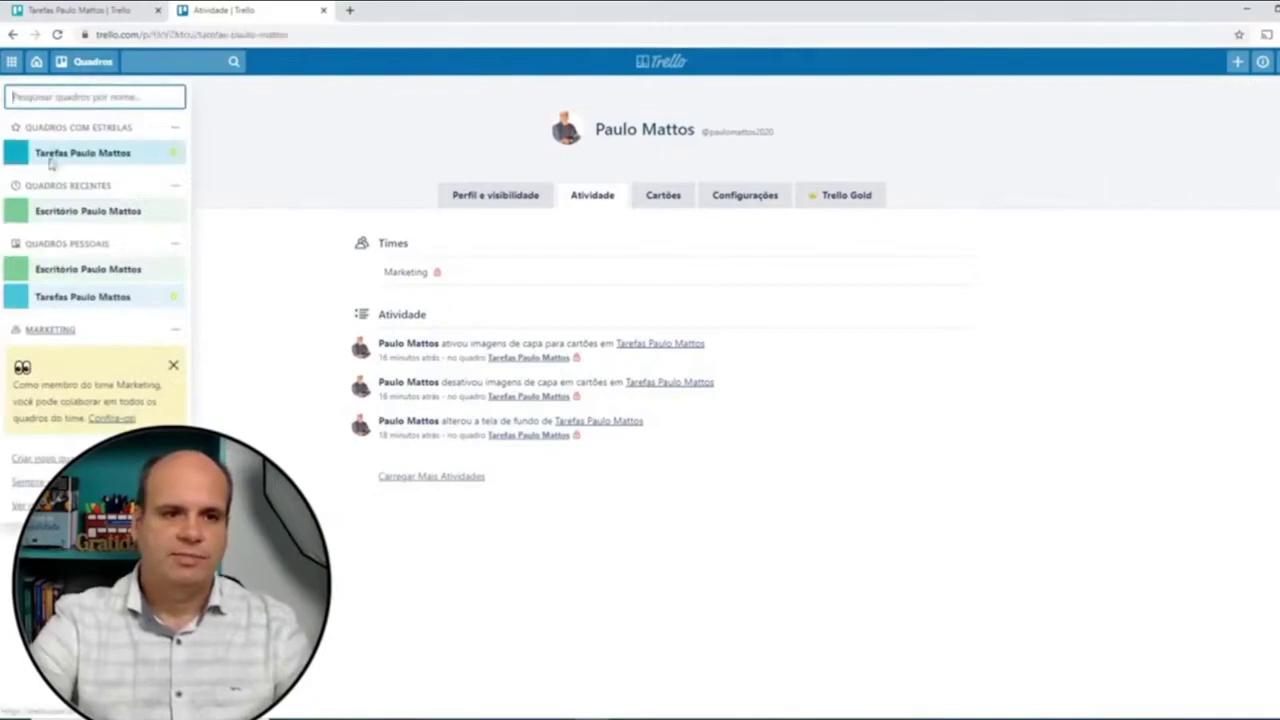